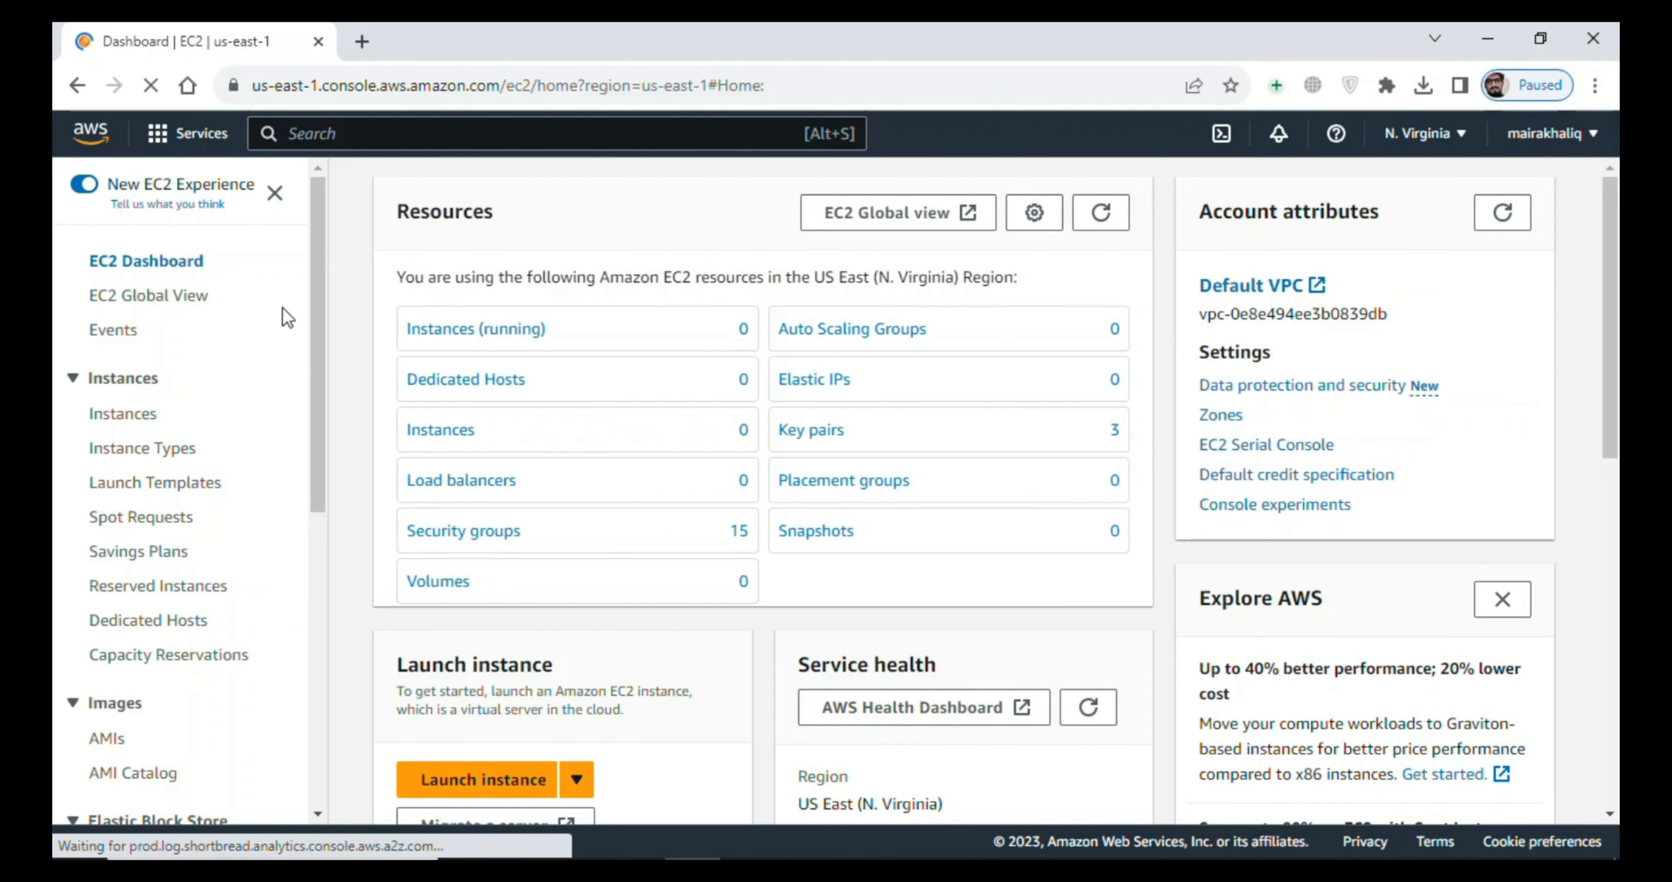
- Start launching a new EC2 instance from the instances list and name it jenkins-server
click(478, 331)
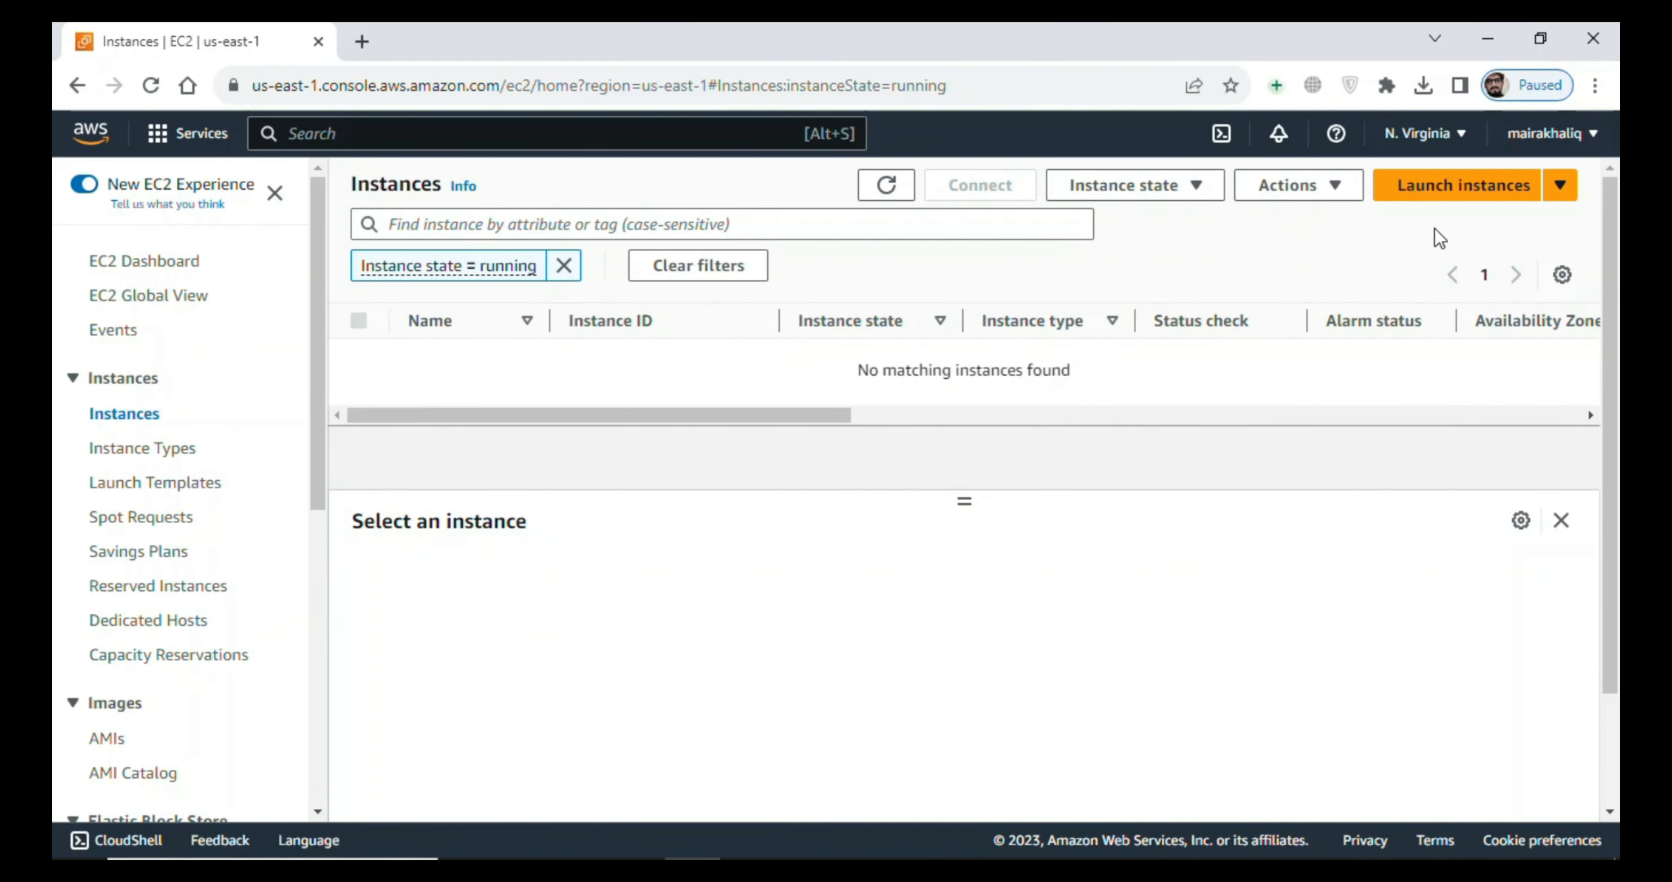
click(1432, 193)
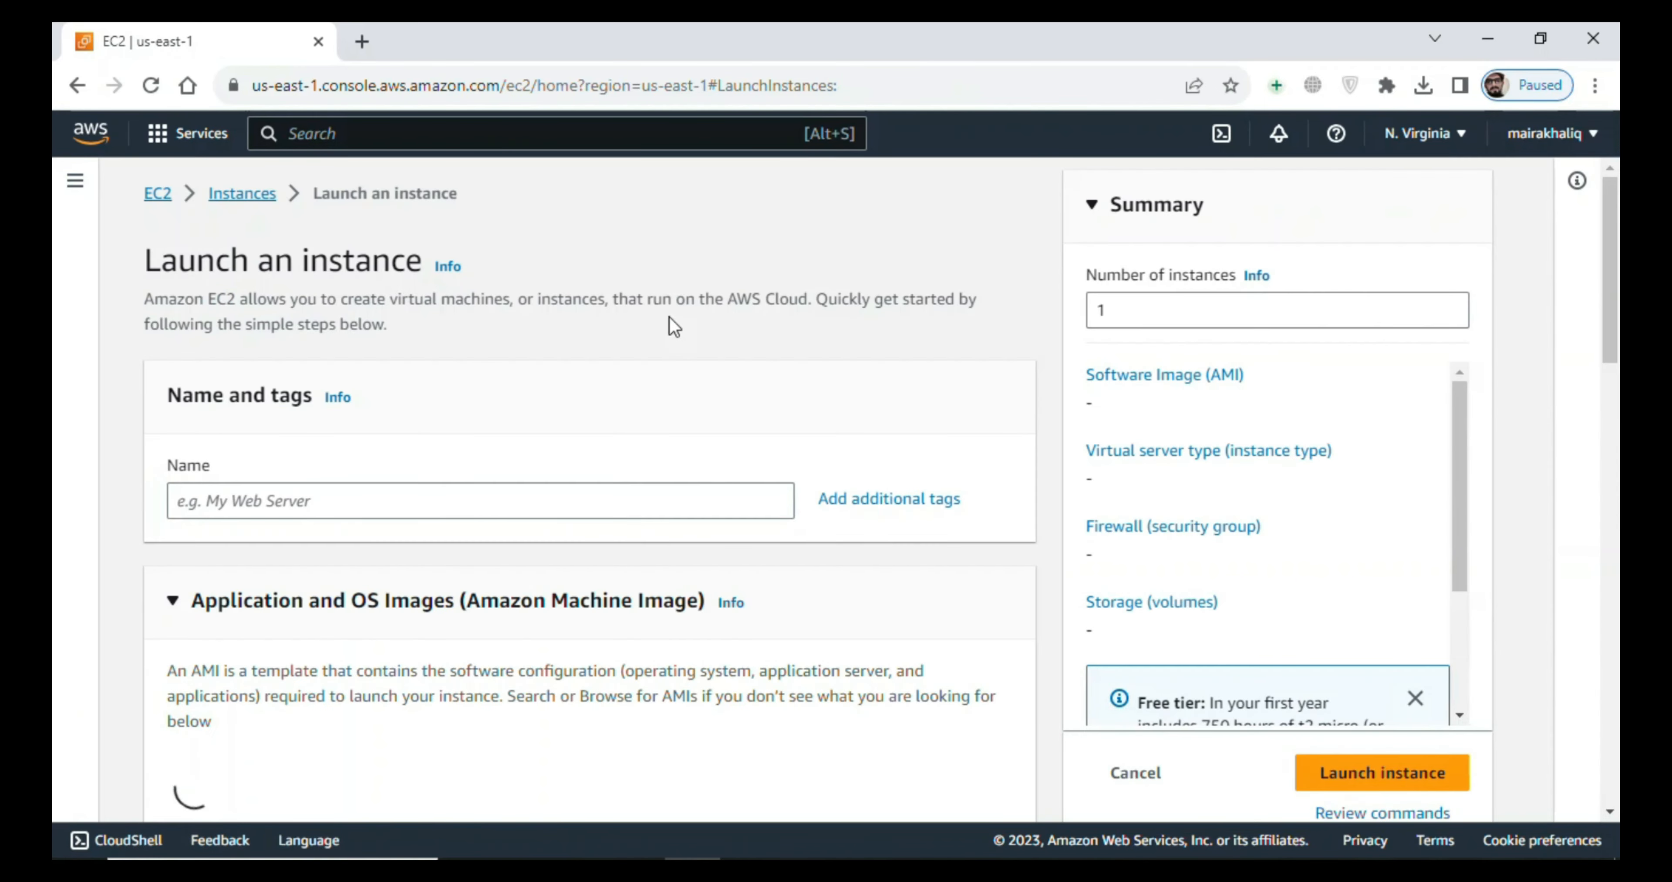
click(336, 501)
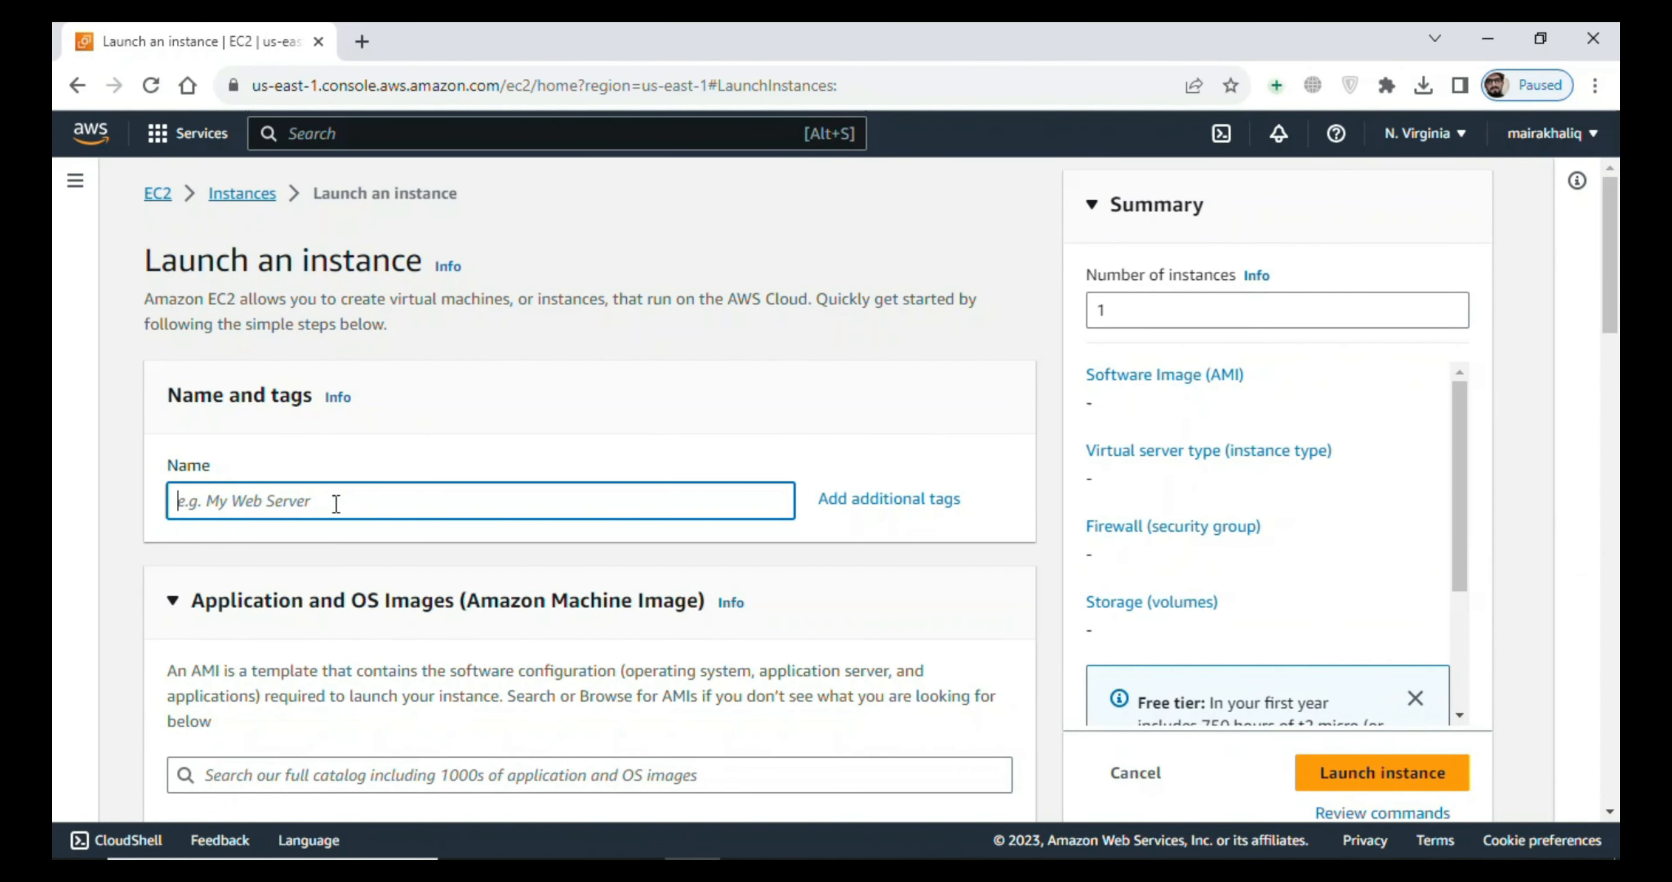
text(jenkin)
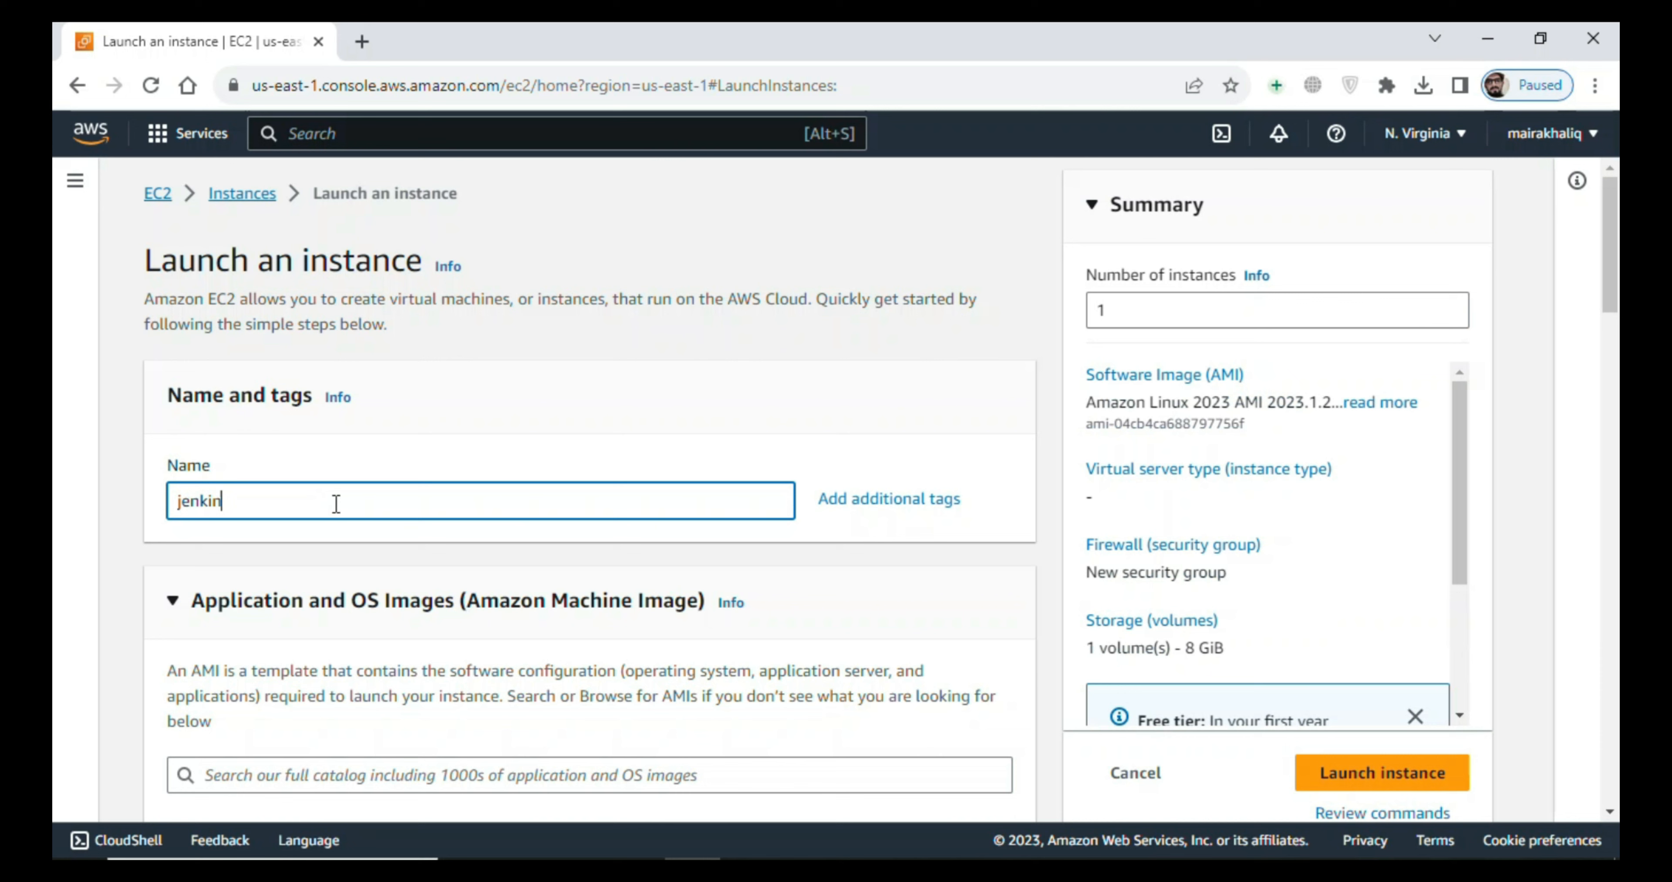
text(s-server)
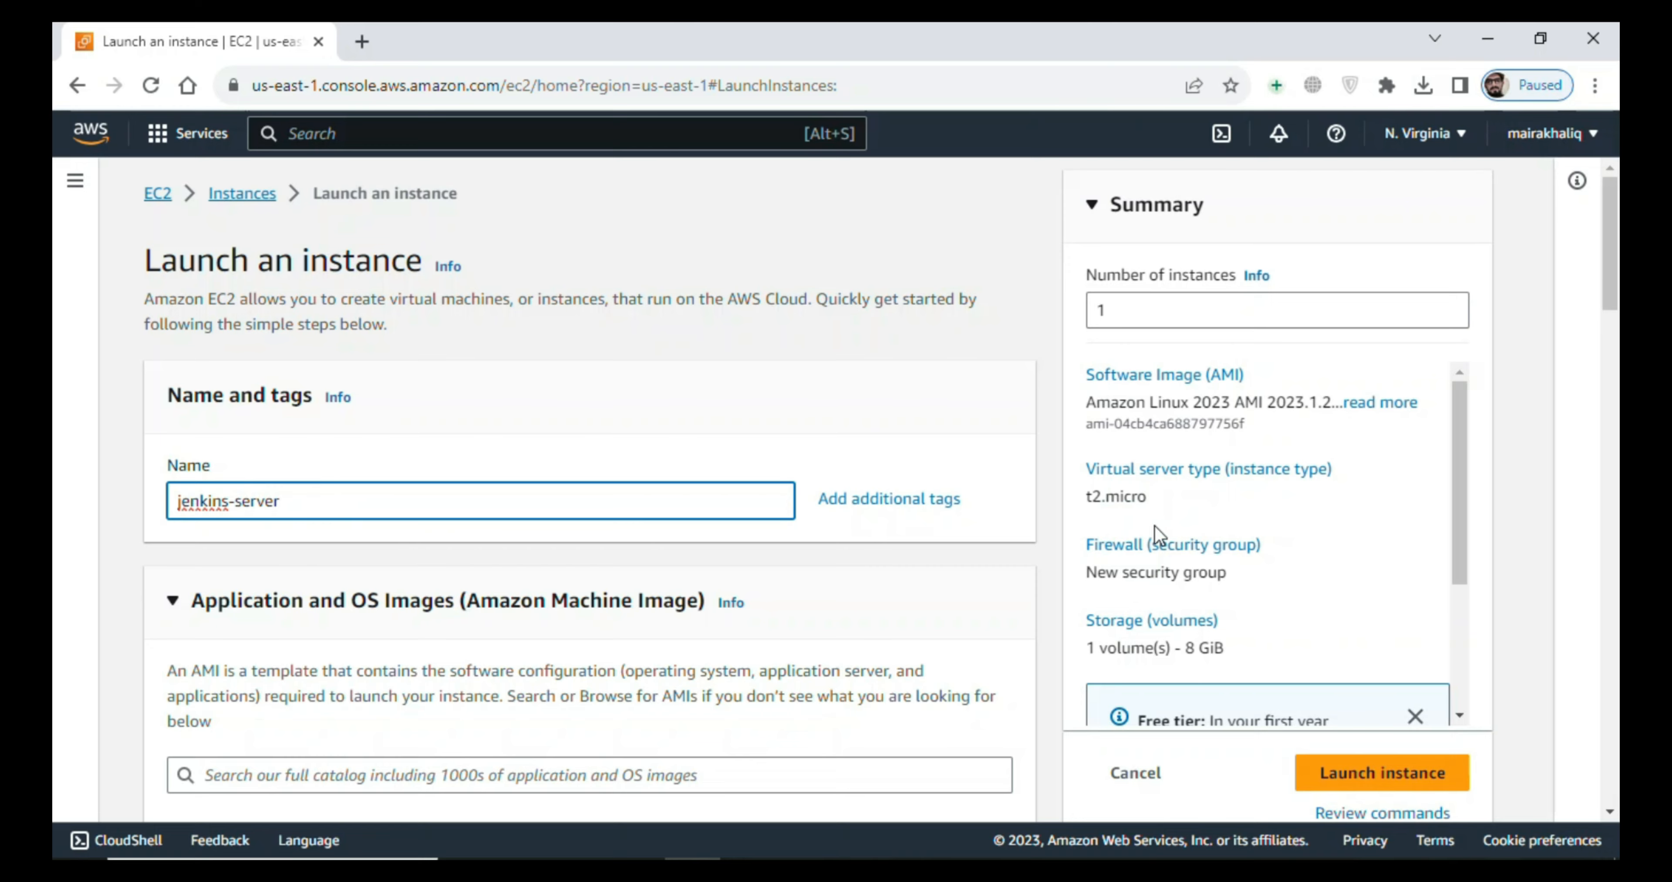
- Create a new RSA key pair named jenkins-server in .pem format for the instance login
drag(1614, 256, 1616, 548)
click(902, 470)
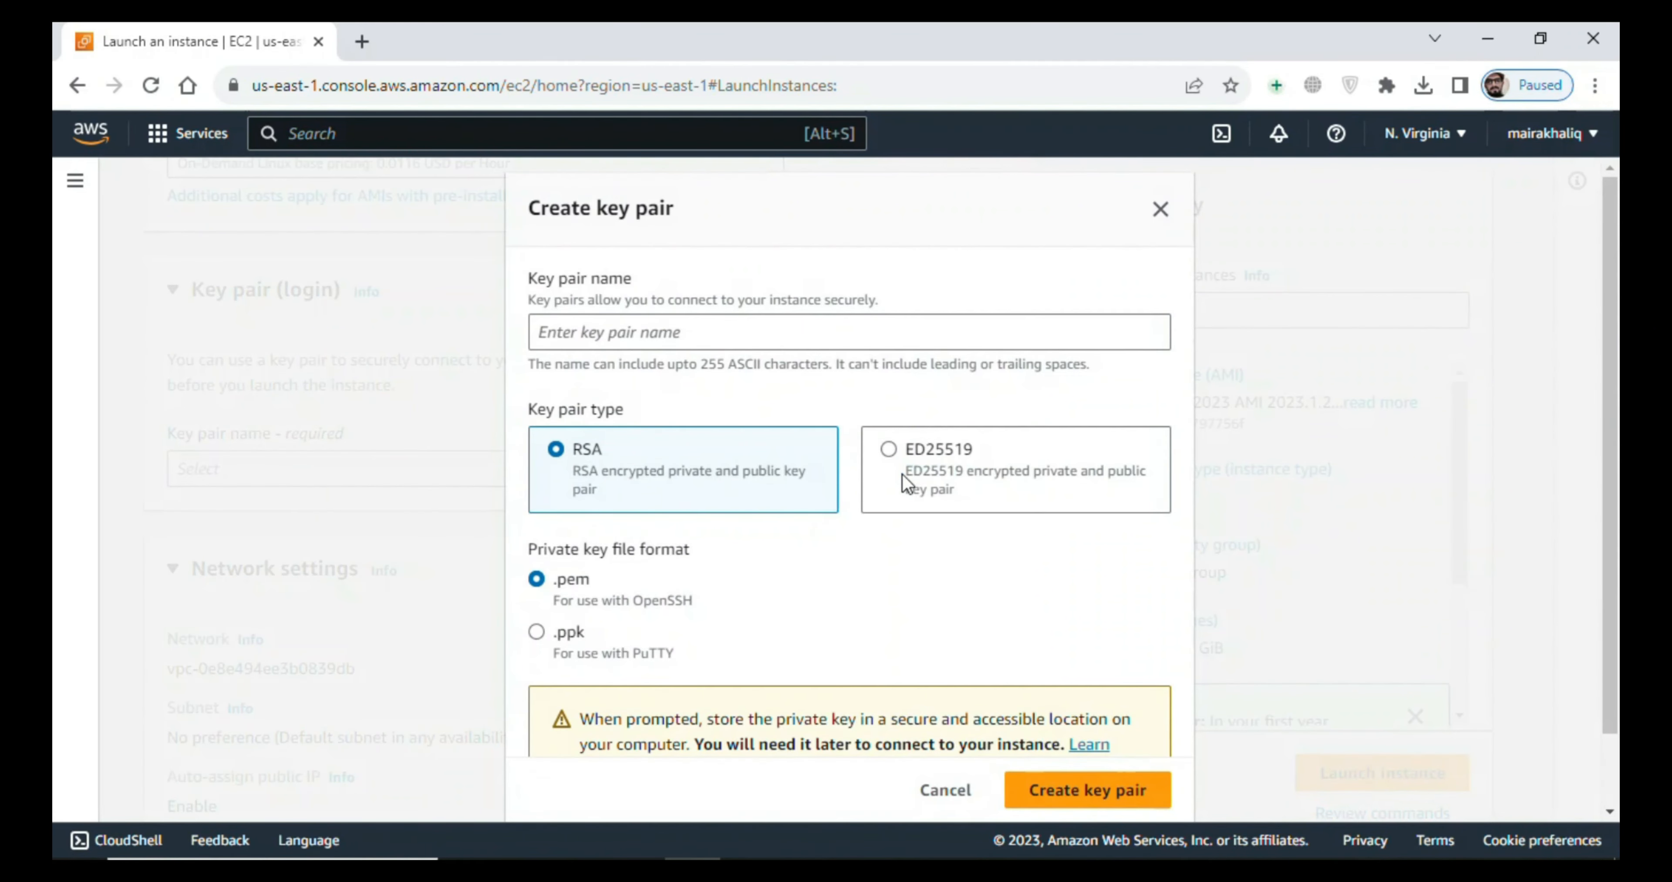
click(795, 338)
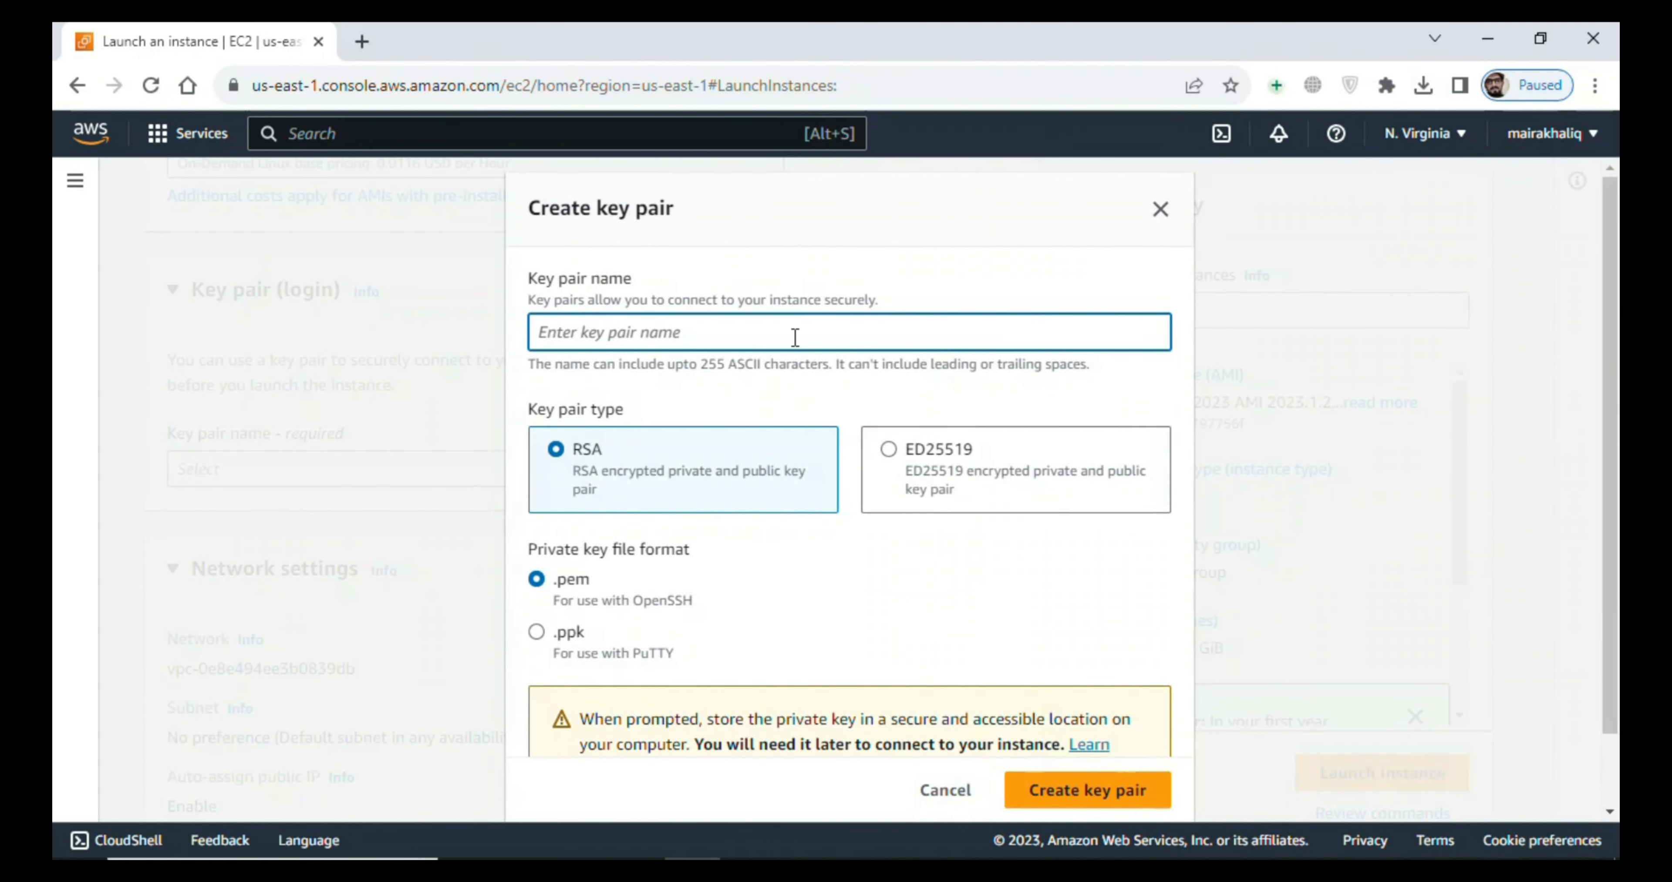
text(jenkins)
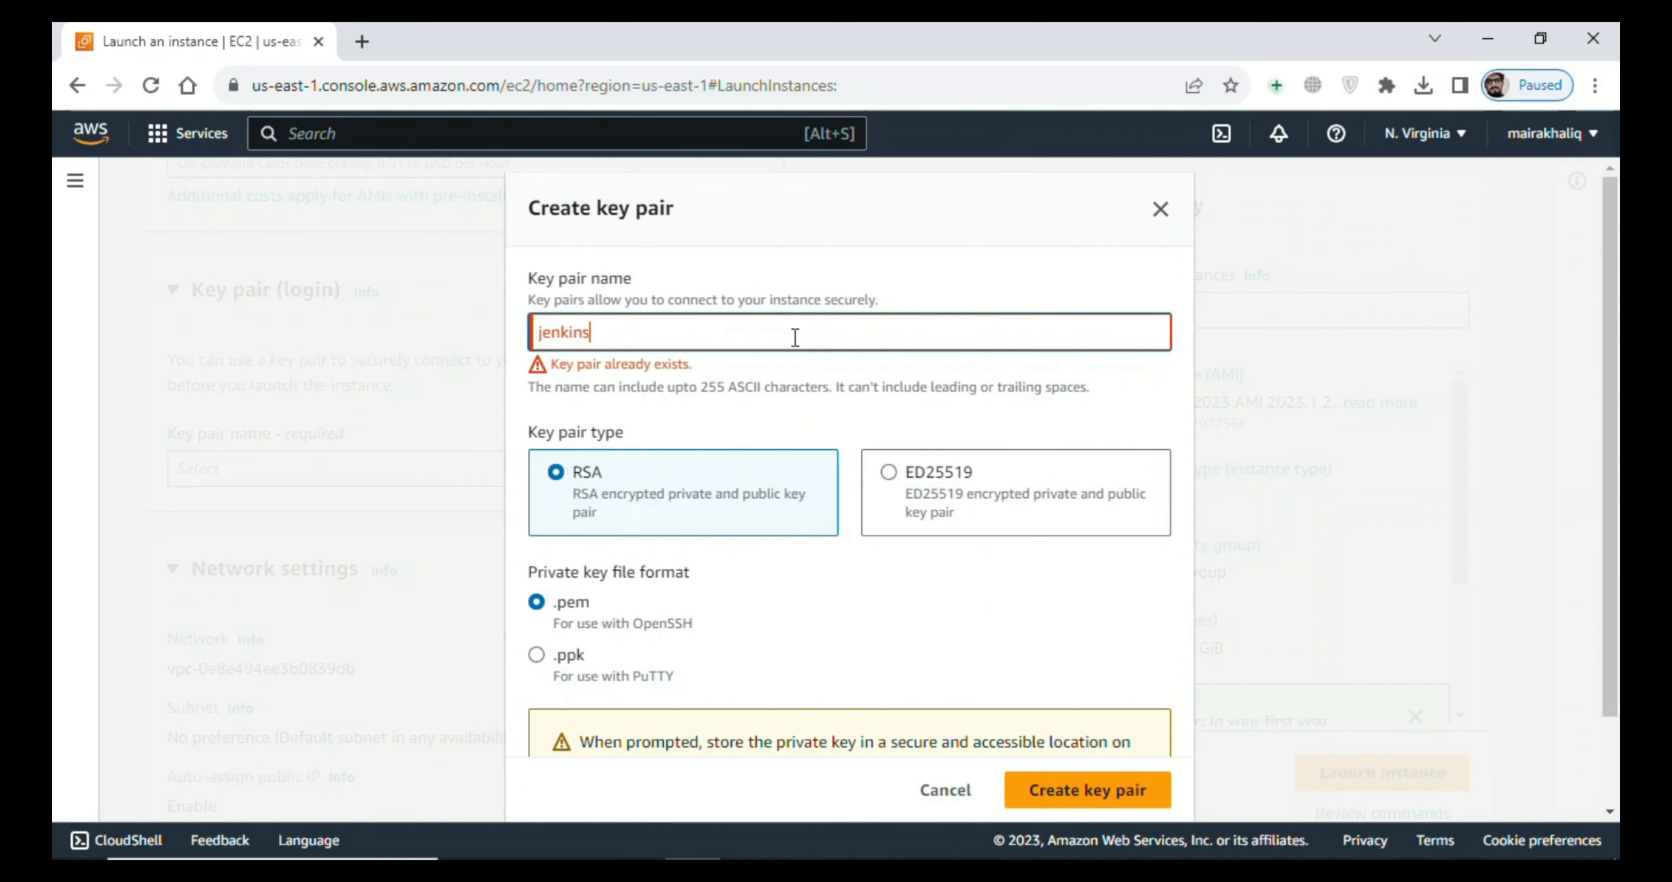
text(-)
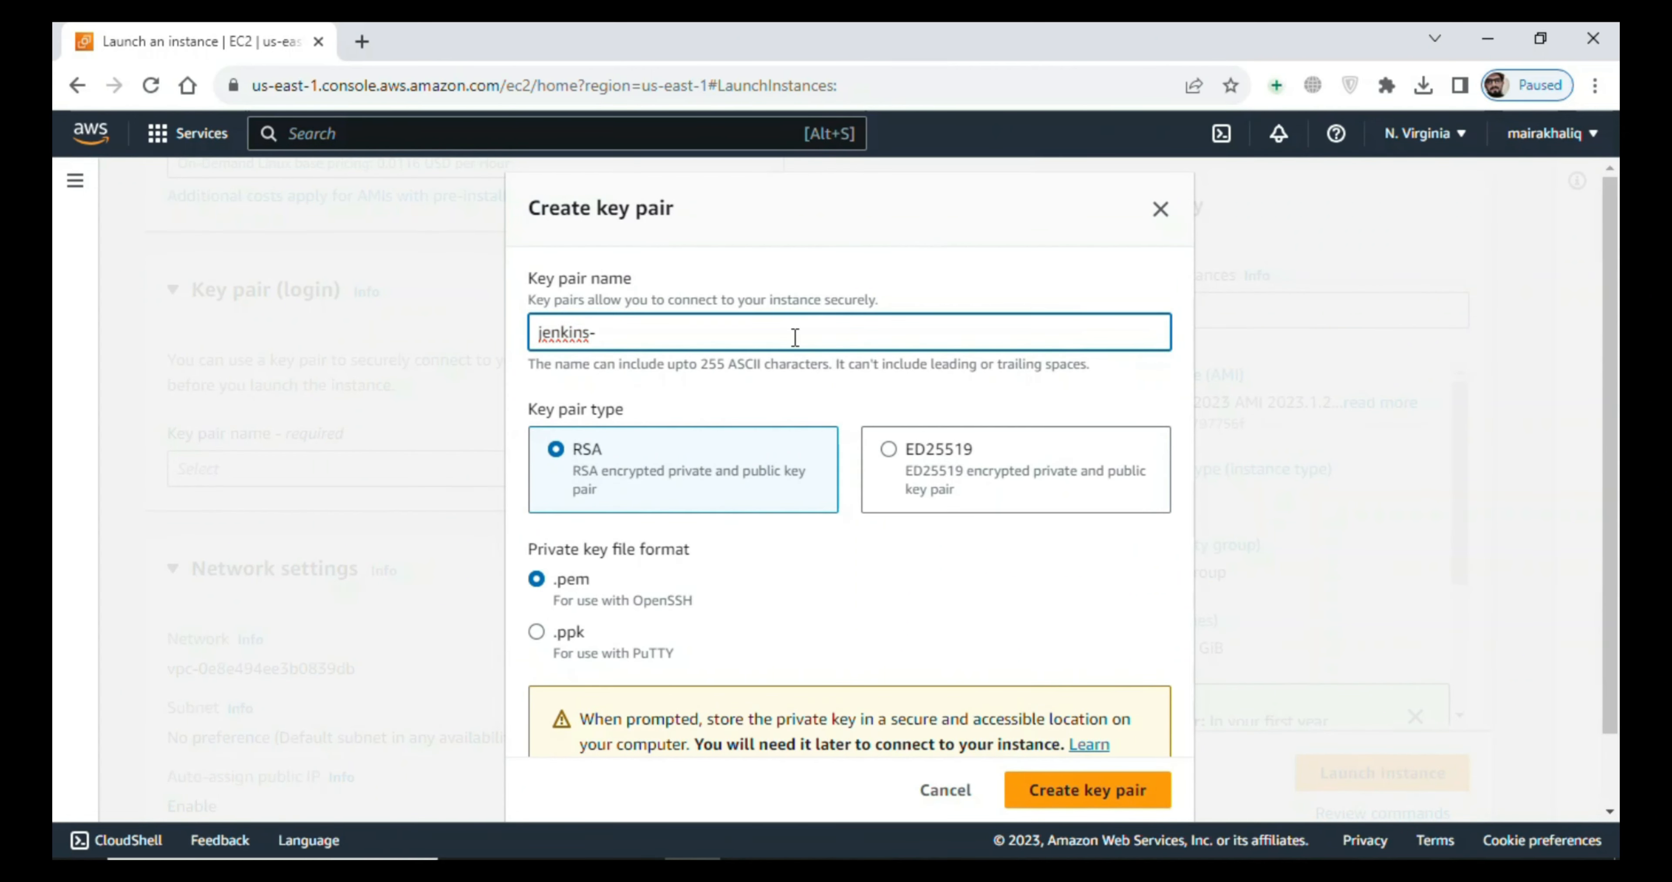
text(server)
click(1094, 790)
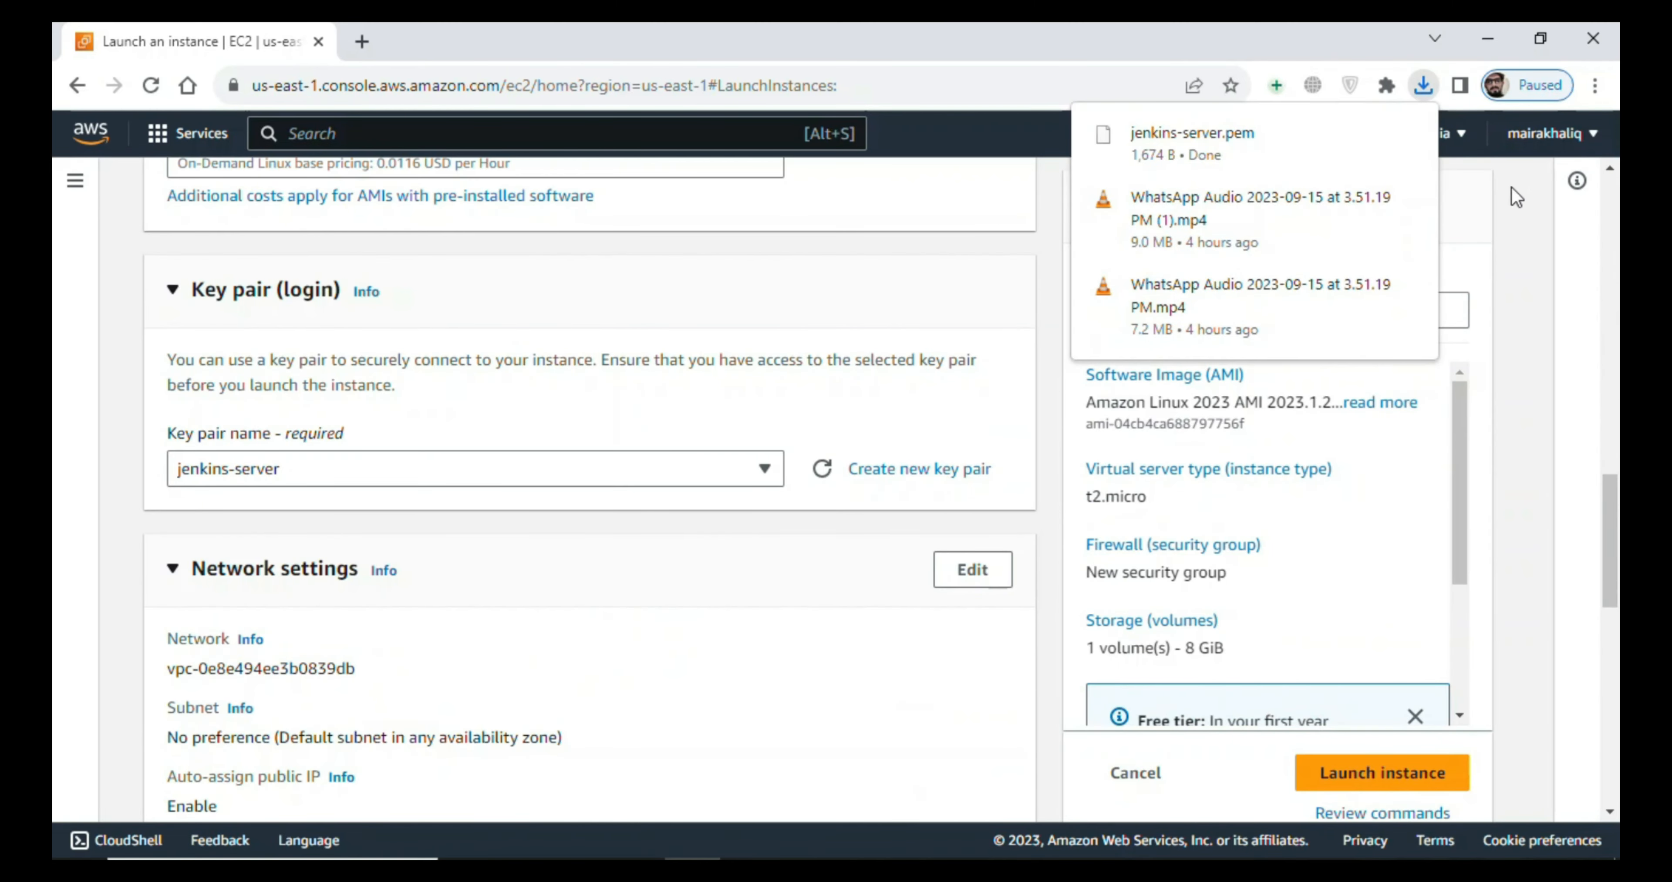
- Allow HTTPS and HTTP traffic from the internet in the new security group and launch the instance
drag(1607, 565, 1606, 689)
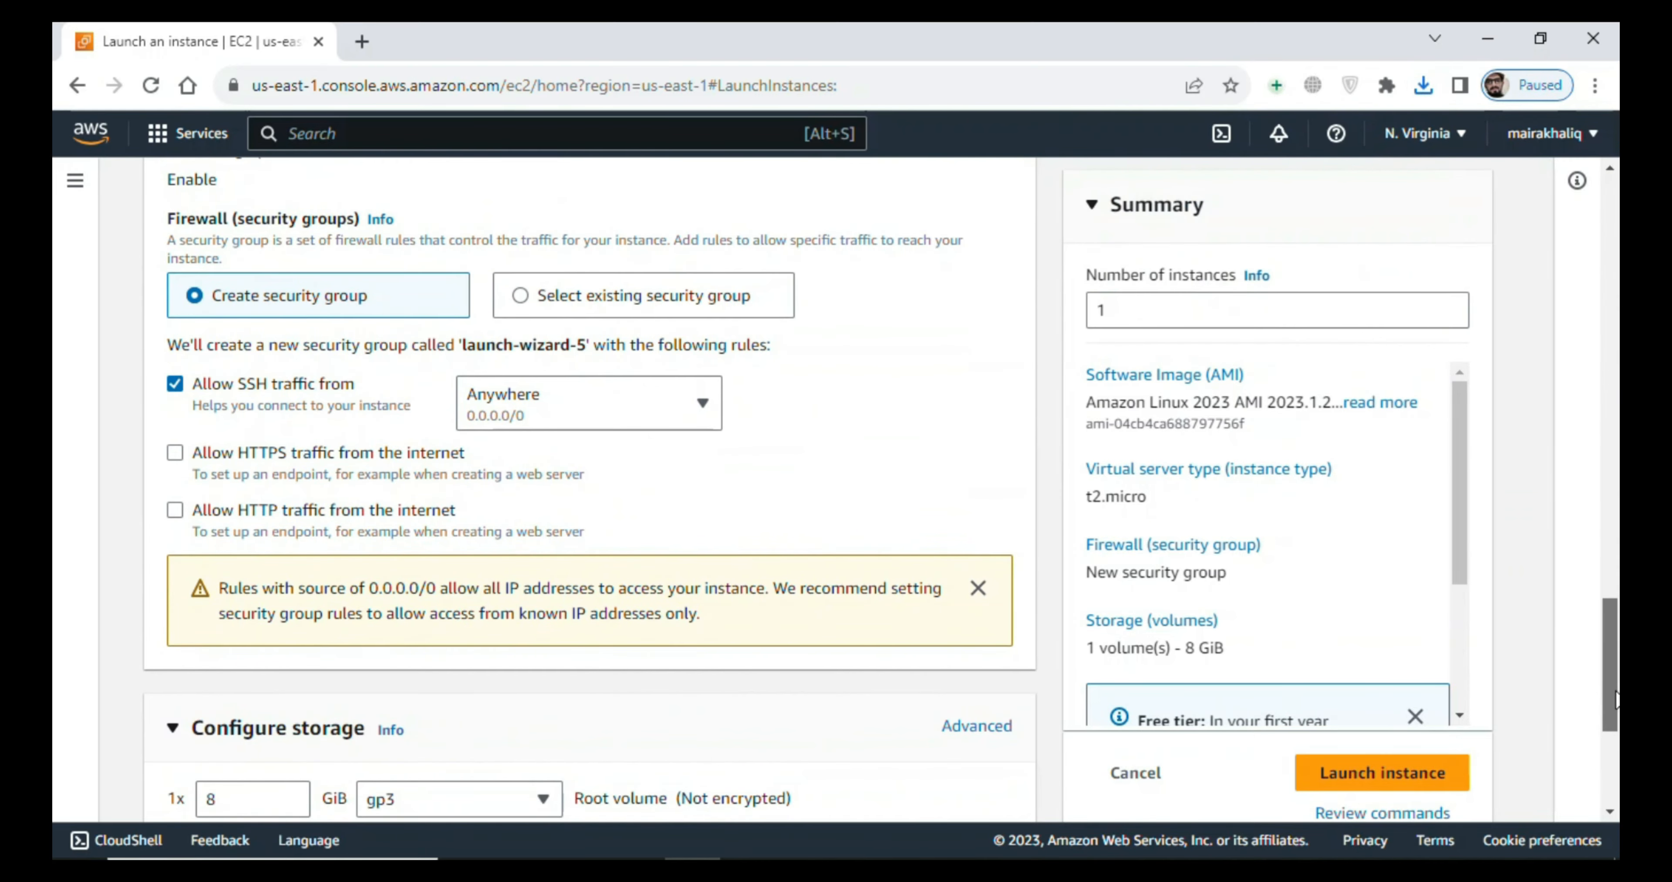
click(175, 454)
click(175, 510)
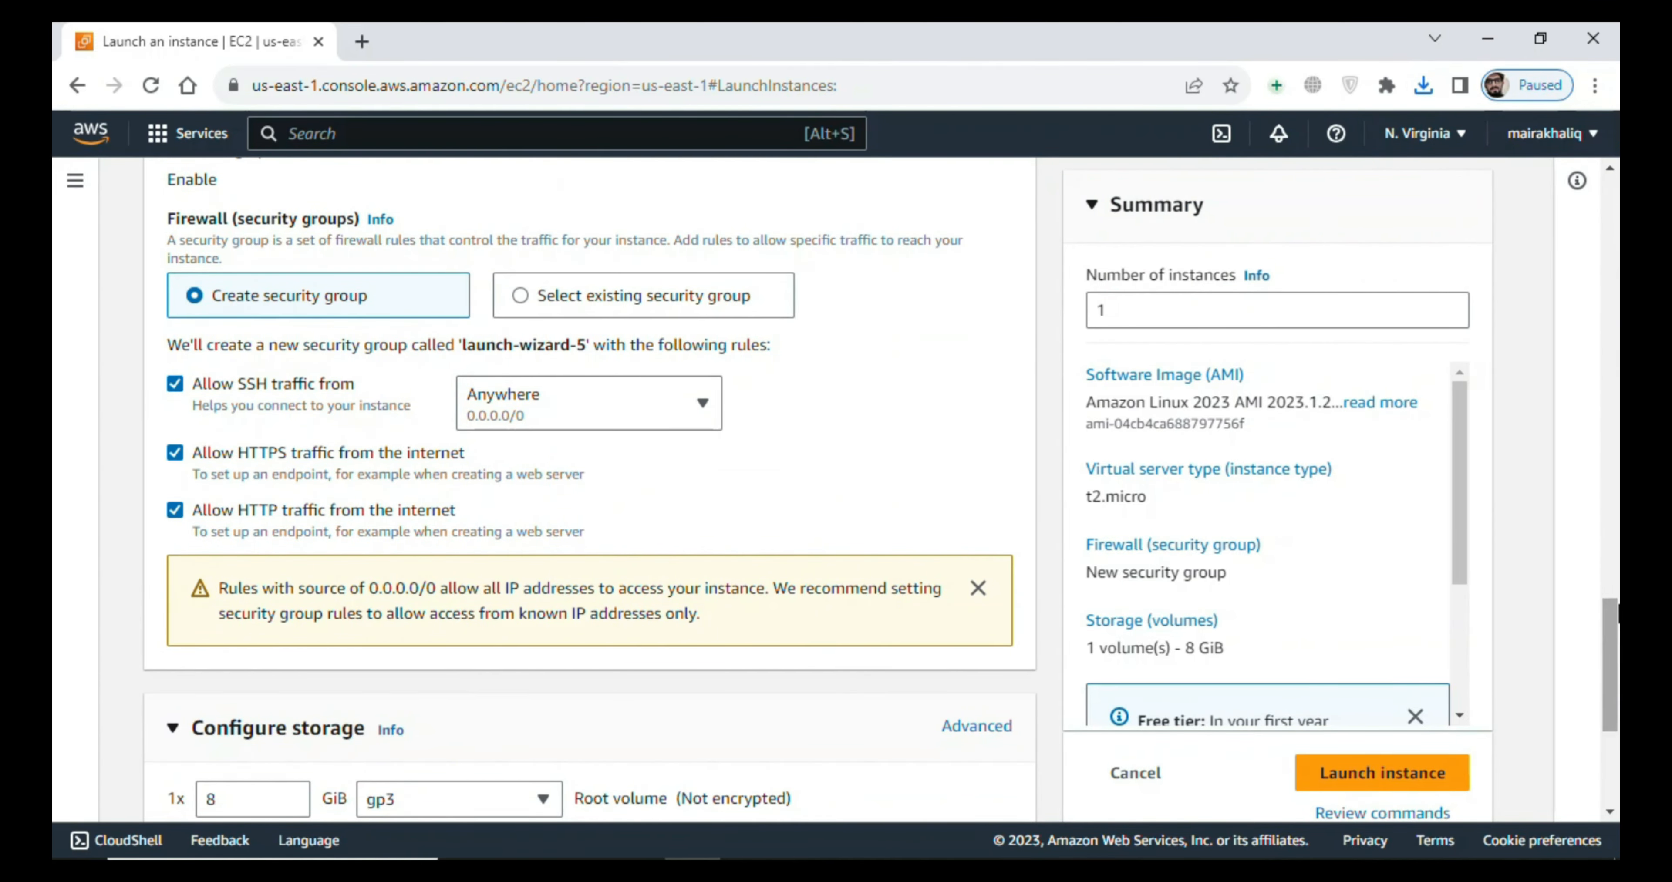
drag(1610, 603, 1611, 734)
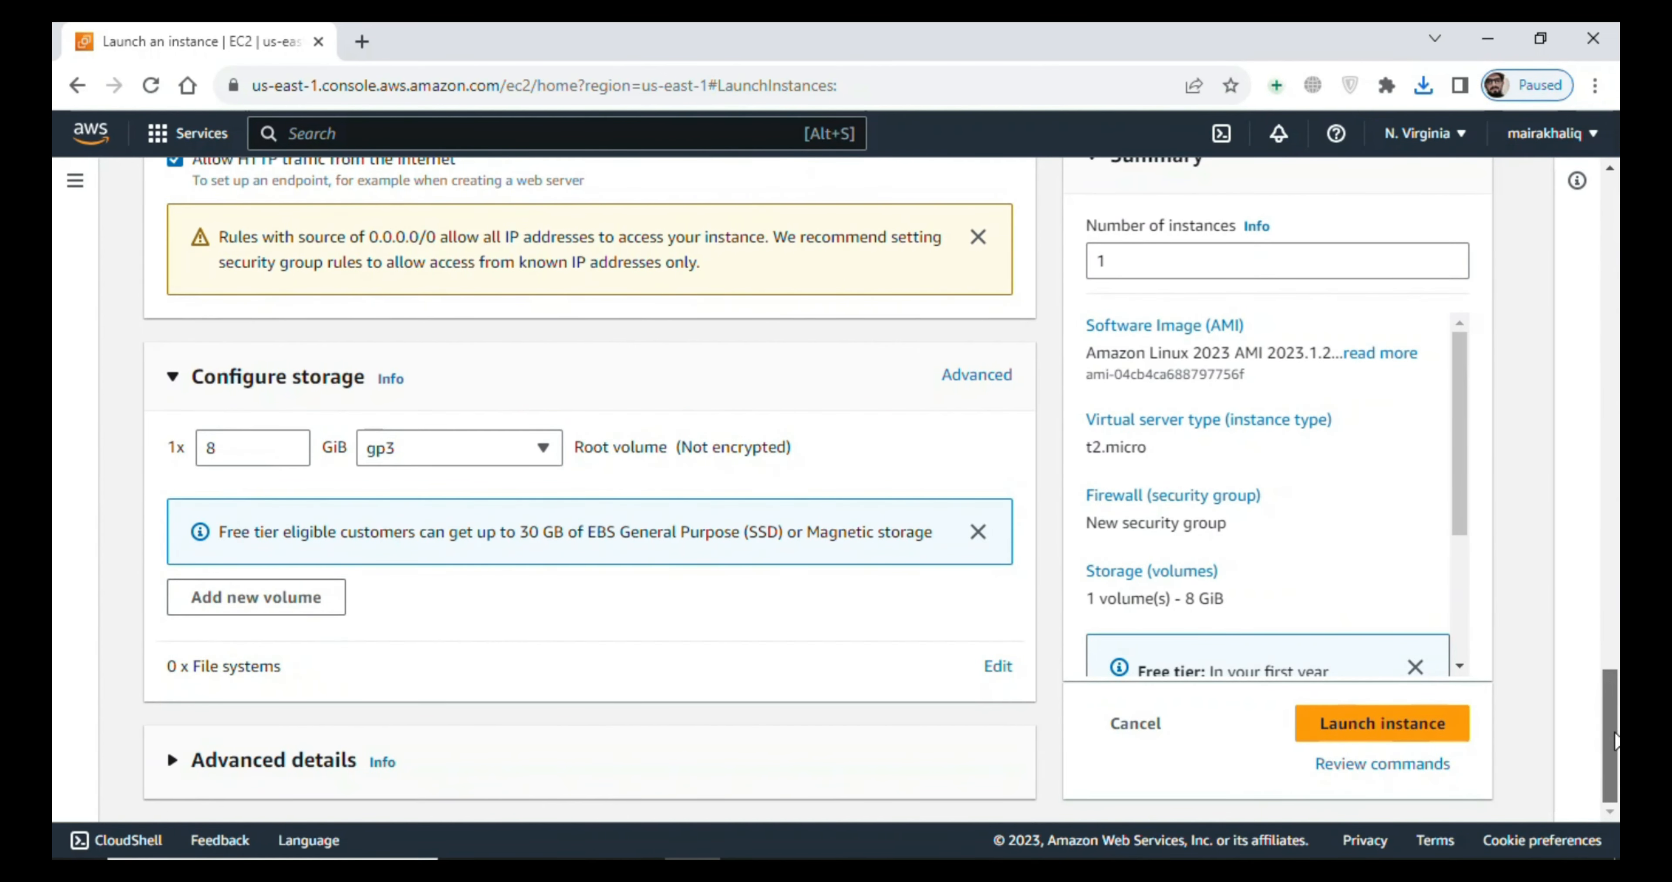
click(1322, 720)
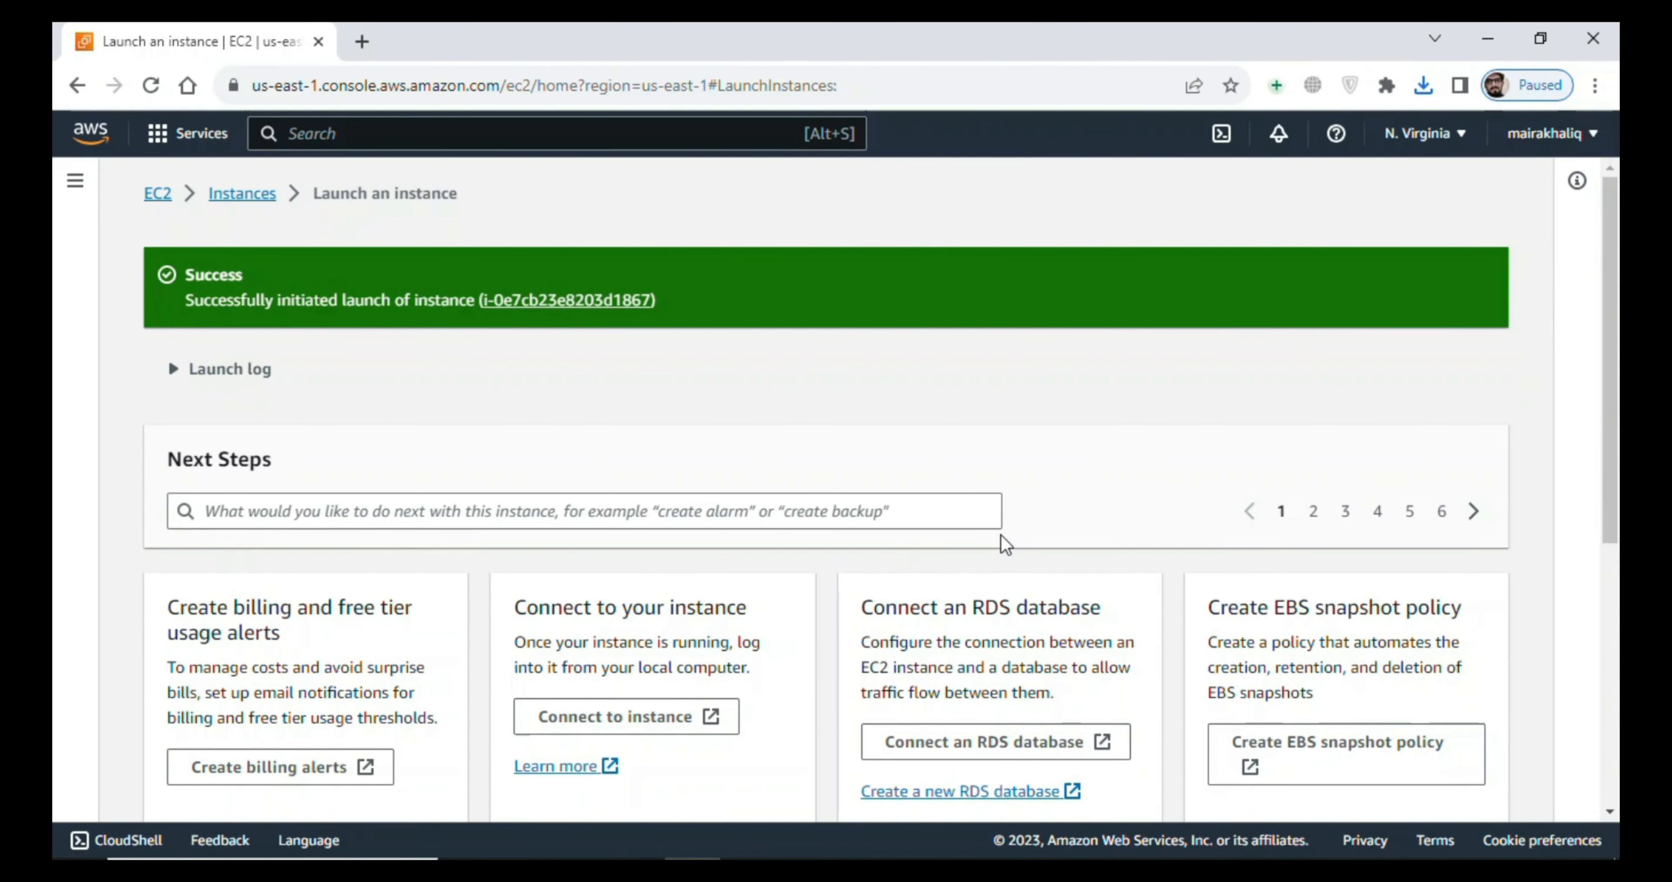
- Refresh the instances list, open the connection options for jenkins-server, and copy the example SSH client command
click(256, 208)
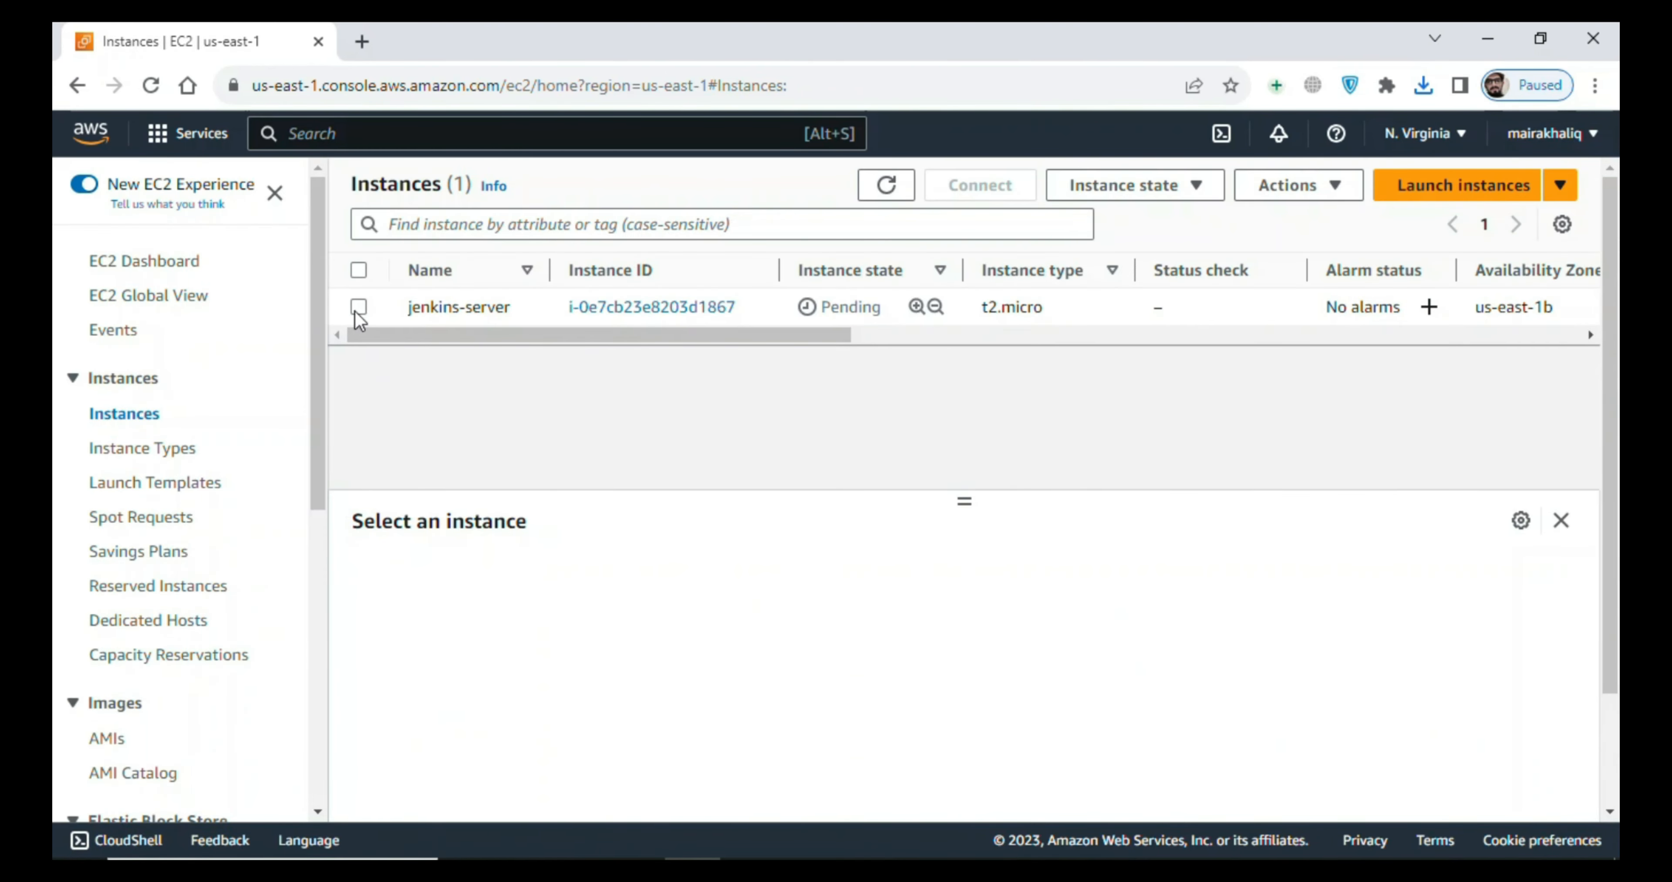
click(359, 307)
click(358, 307)
click(876, 195)
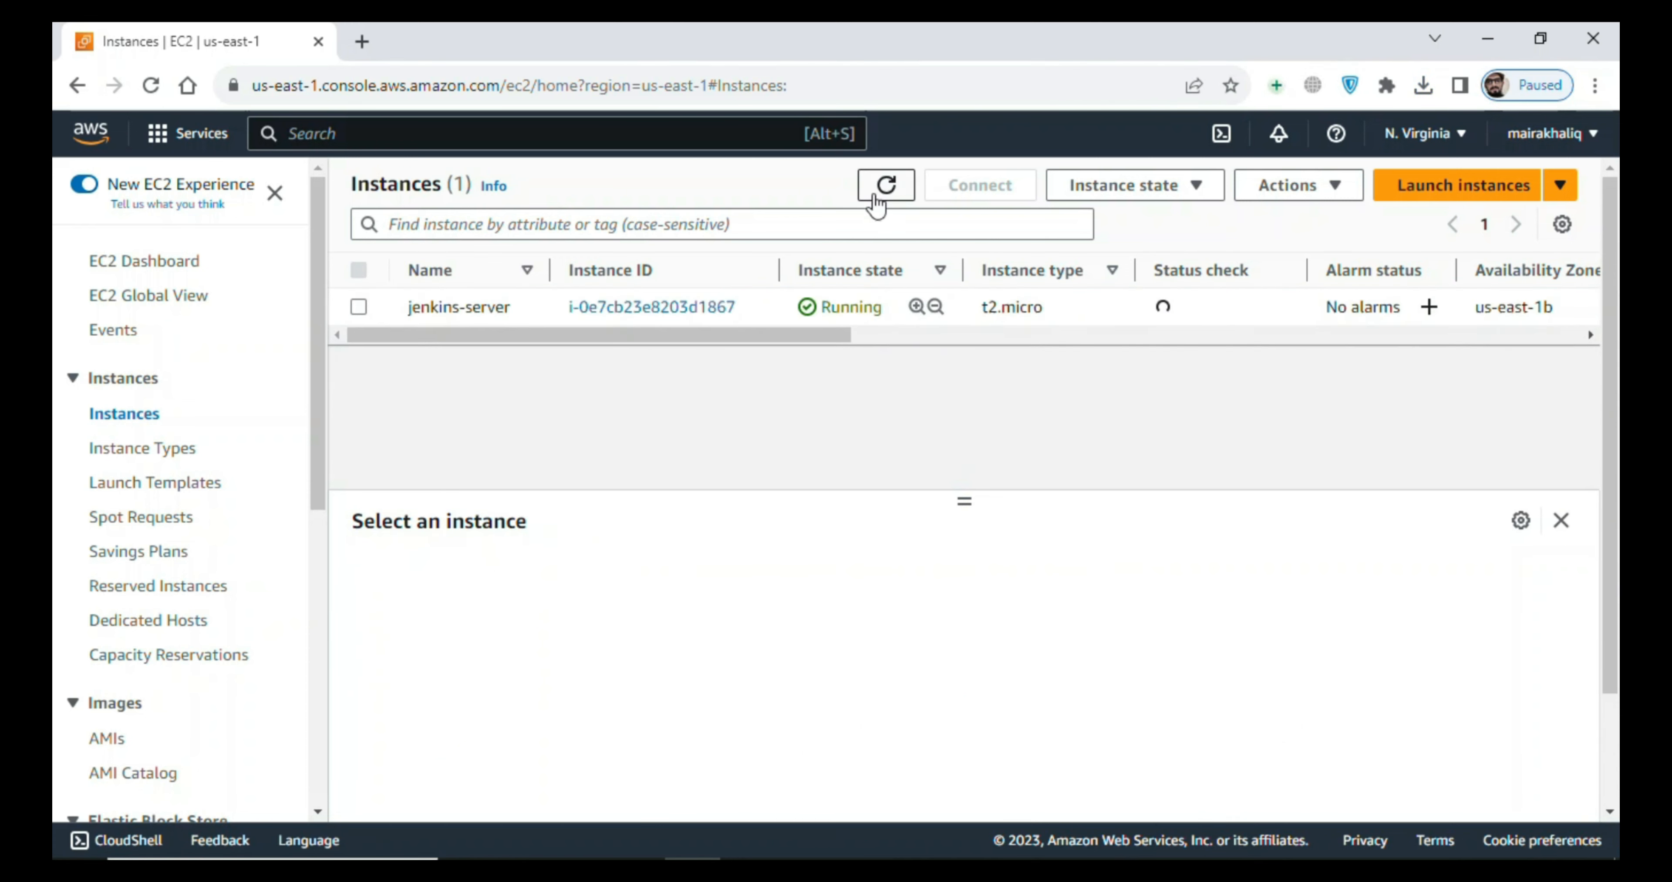
click(359, 307)
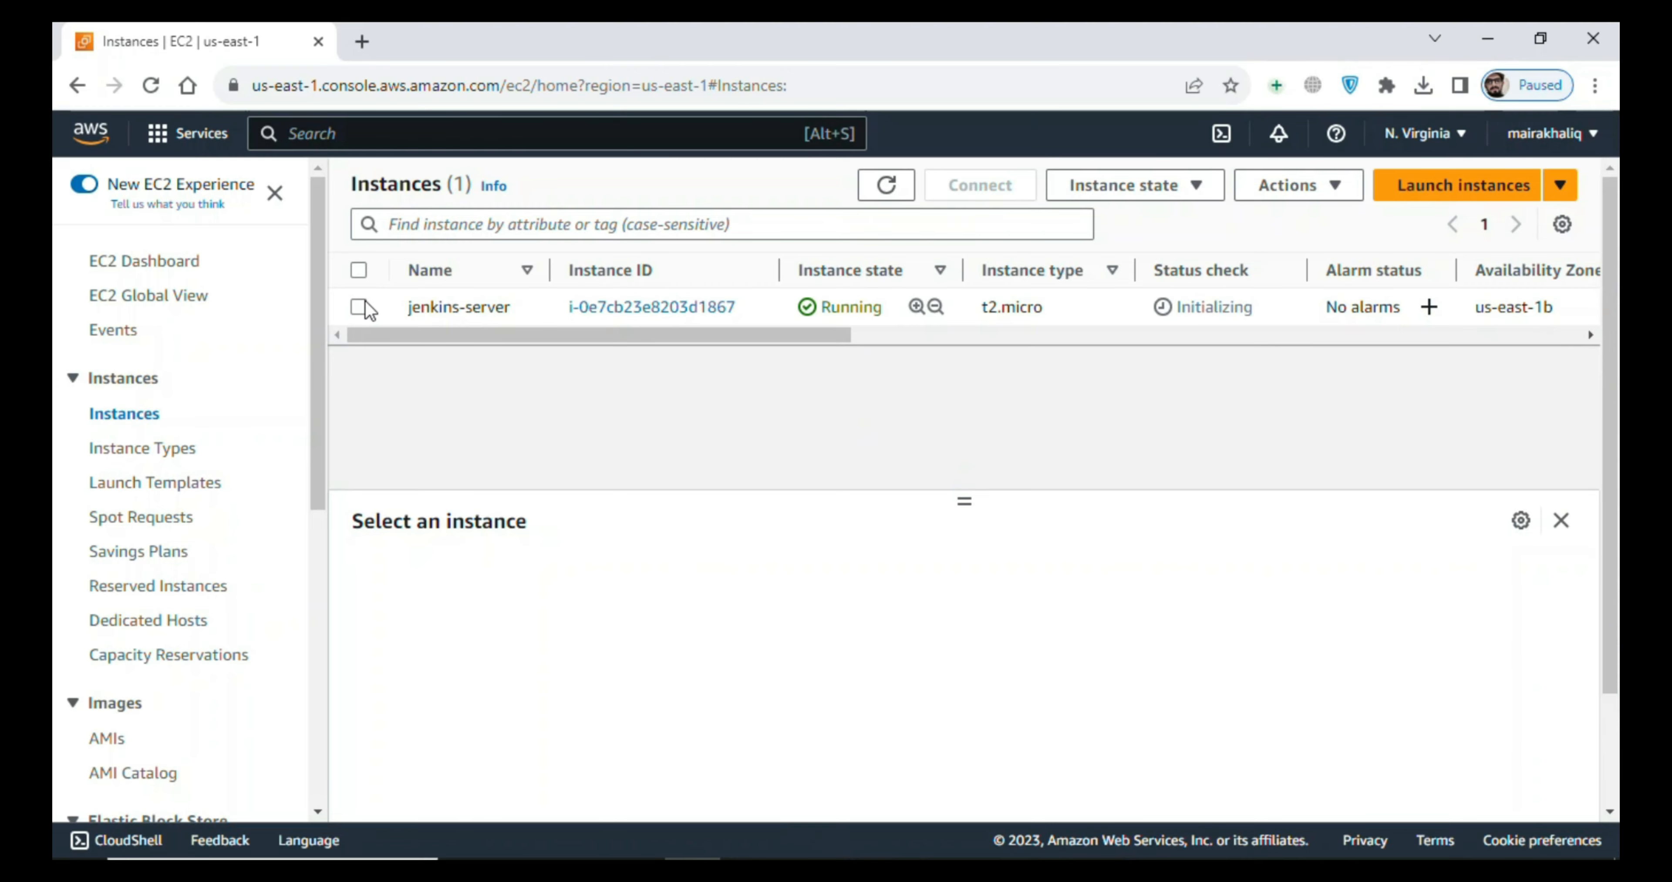
click(977, 187)
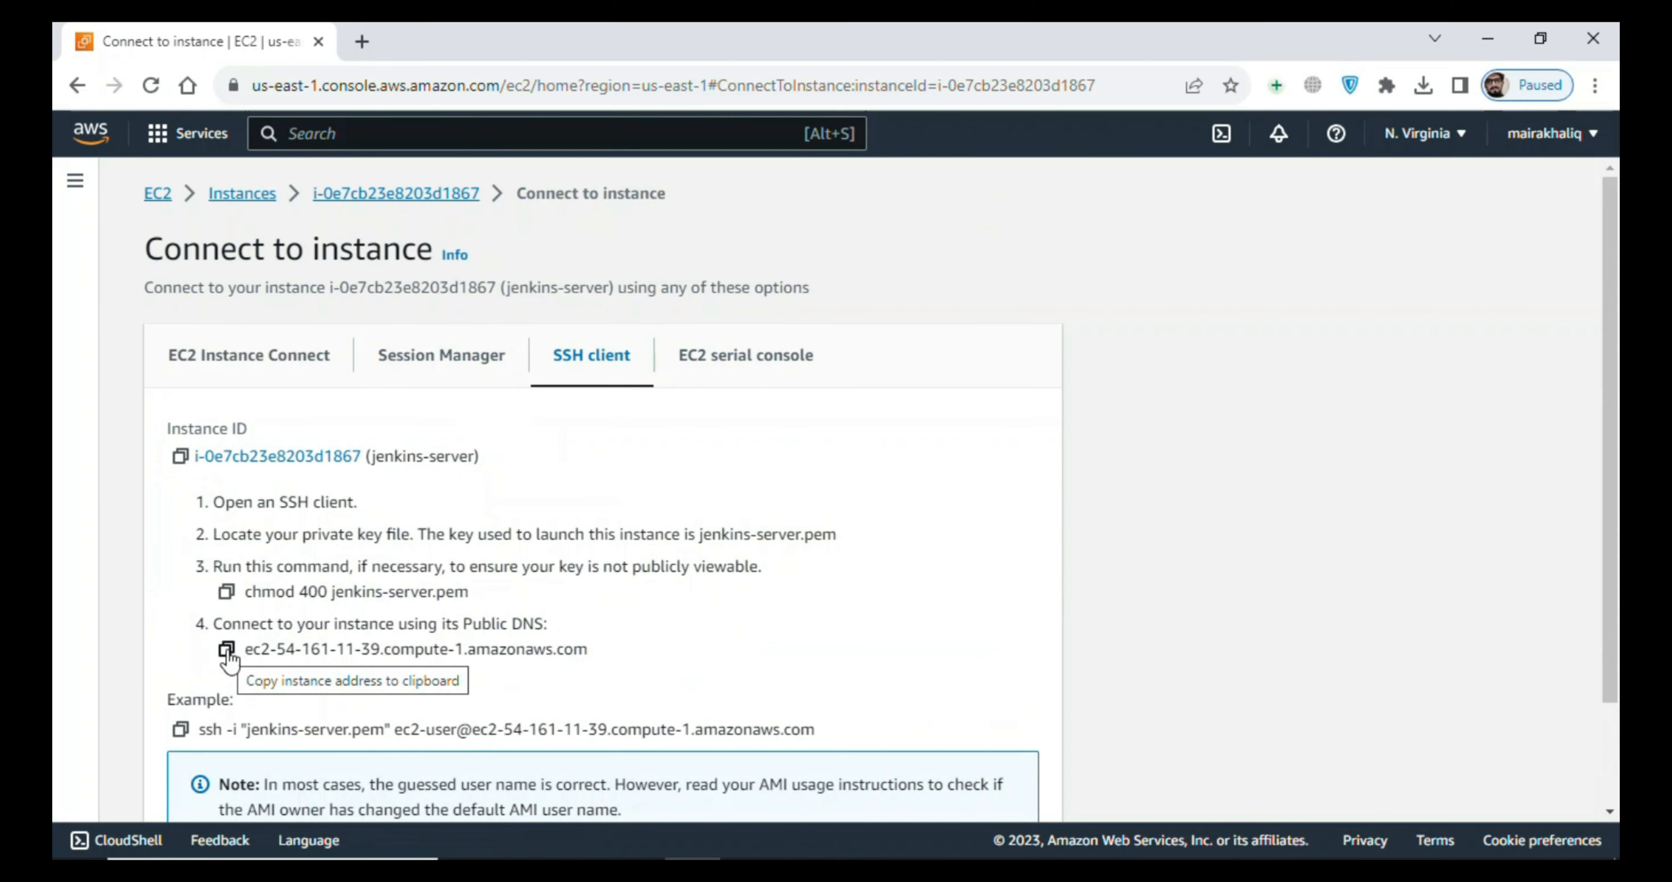
click(180, 730)
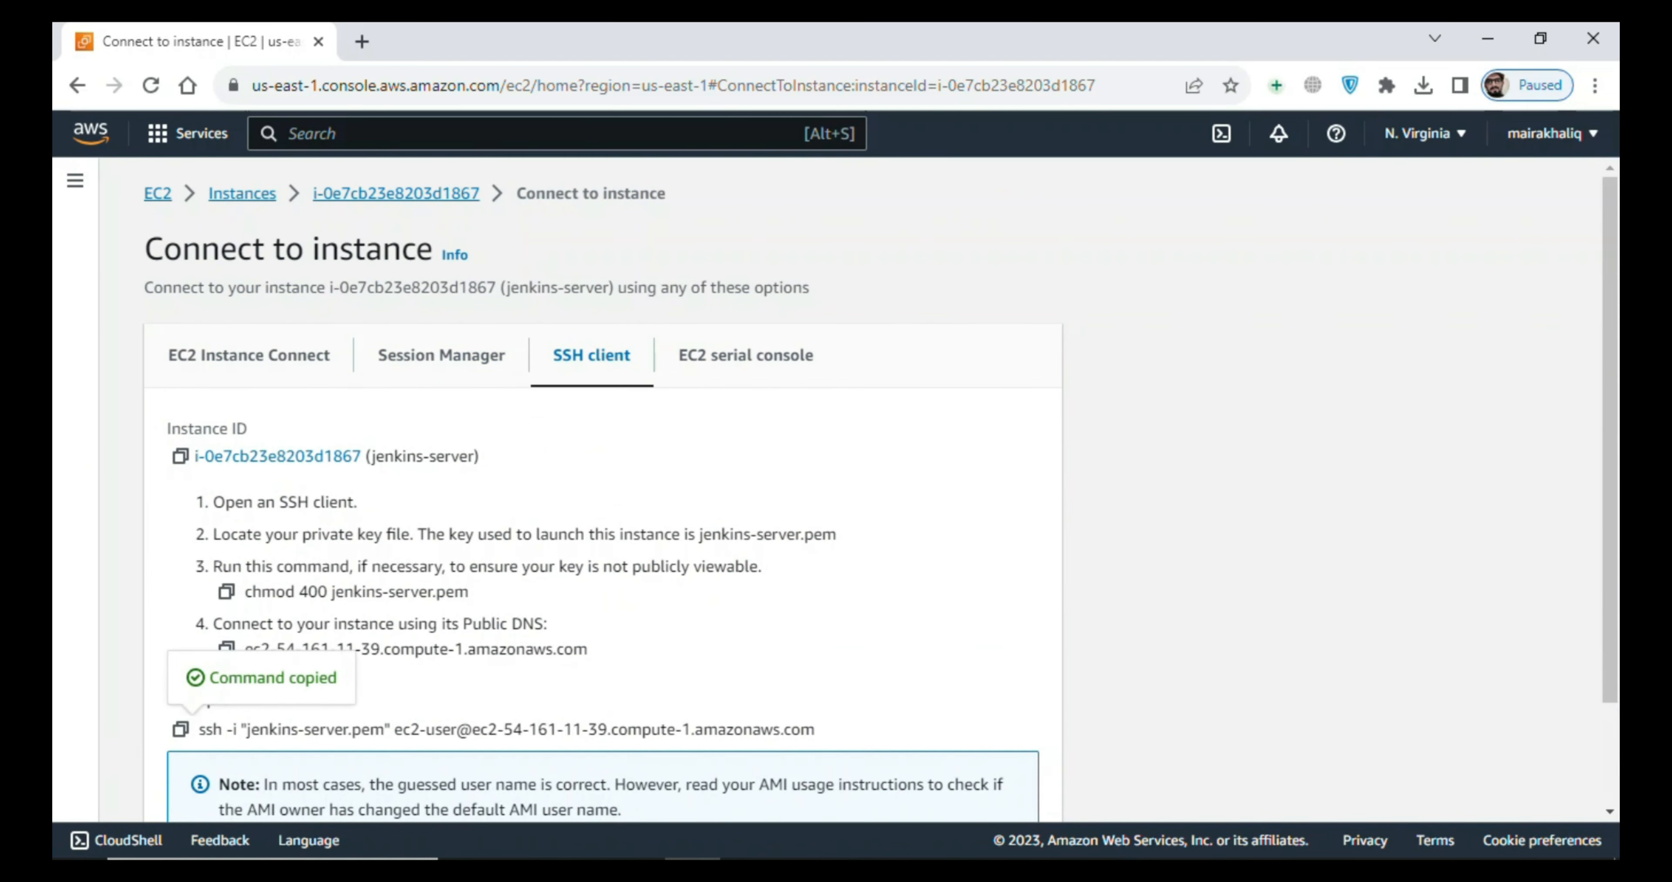
- Open Command Prompt and change to the Downloads directory
key(super)
text(cmd)
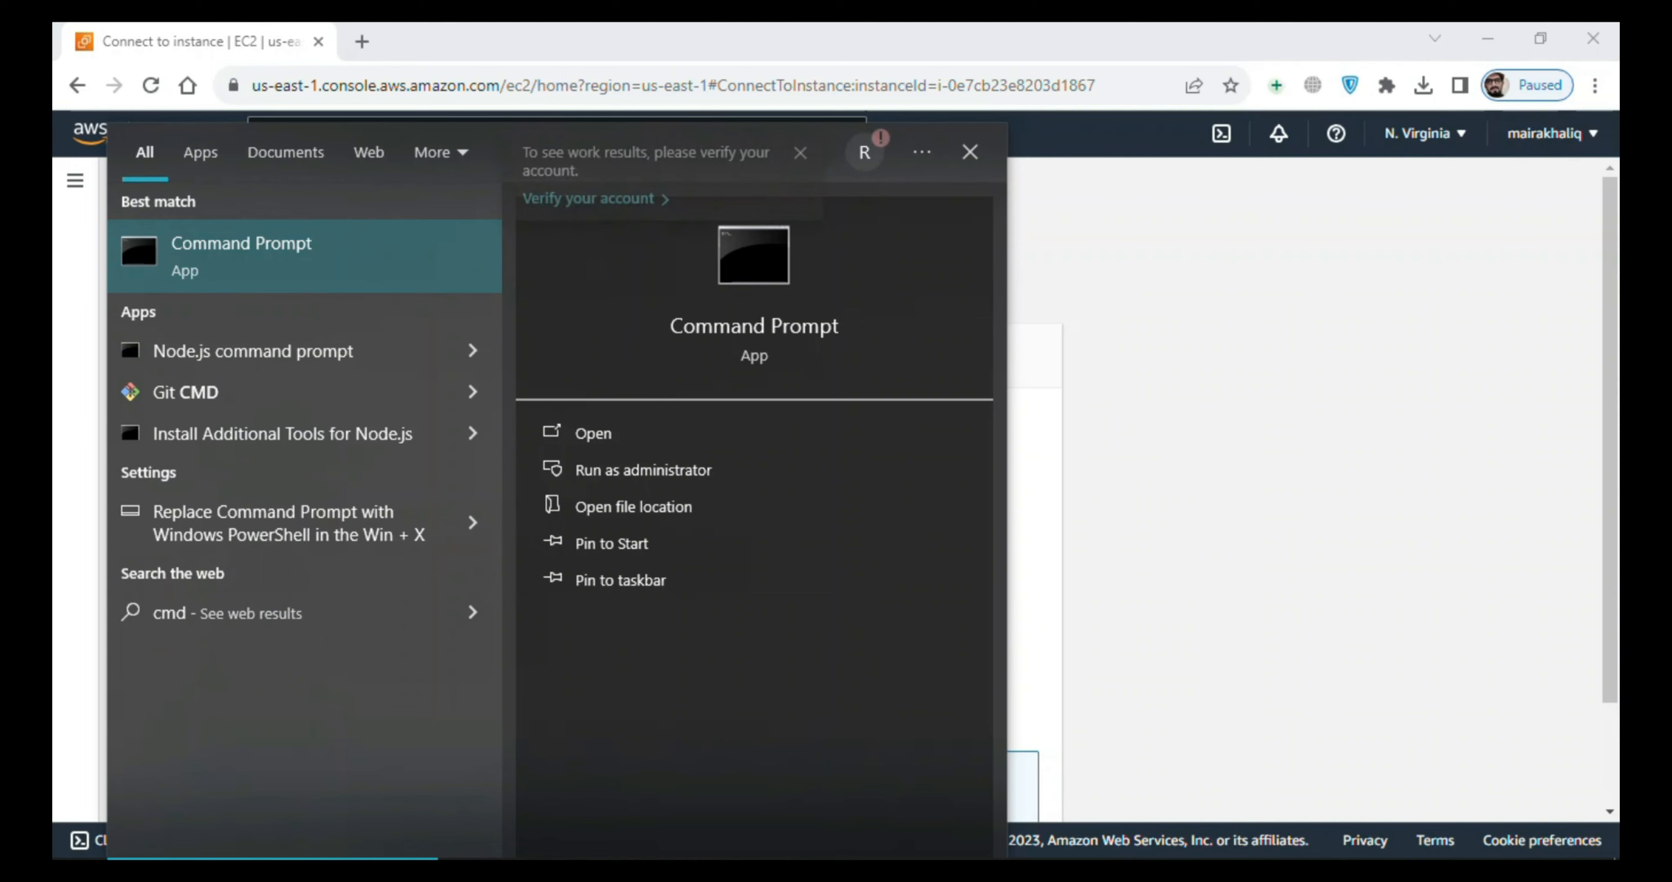
key(Return)
text(cd )
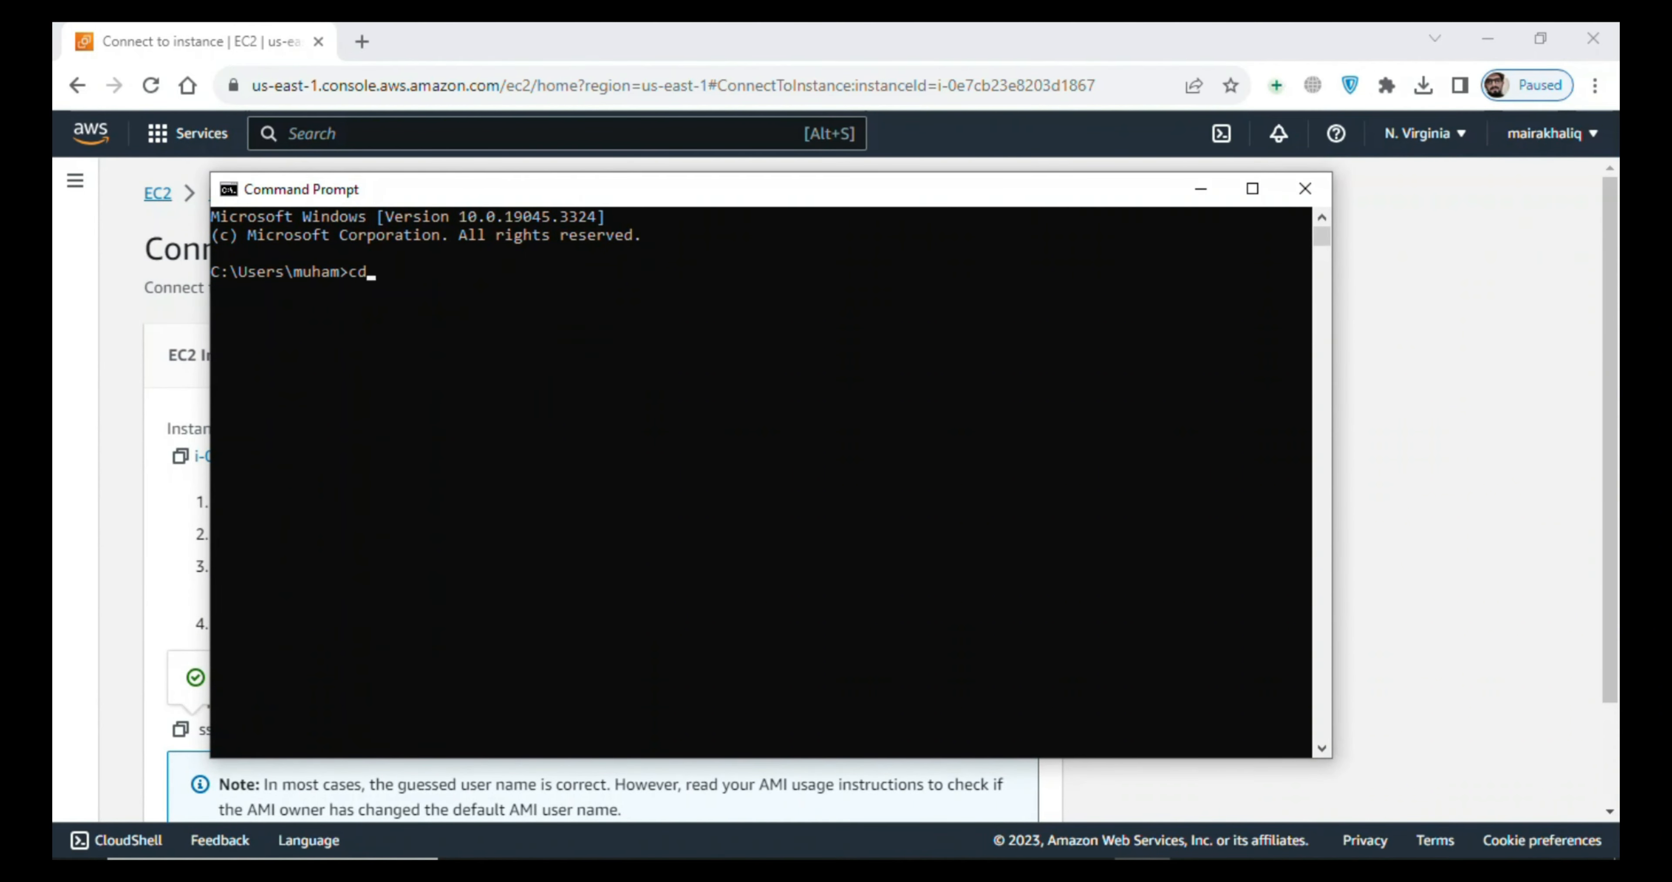
text(Download)
text(s)
key(Return)
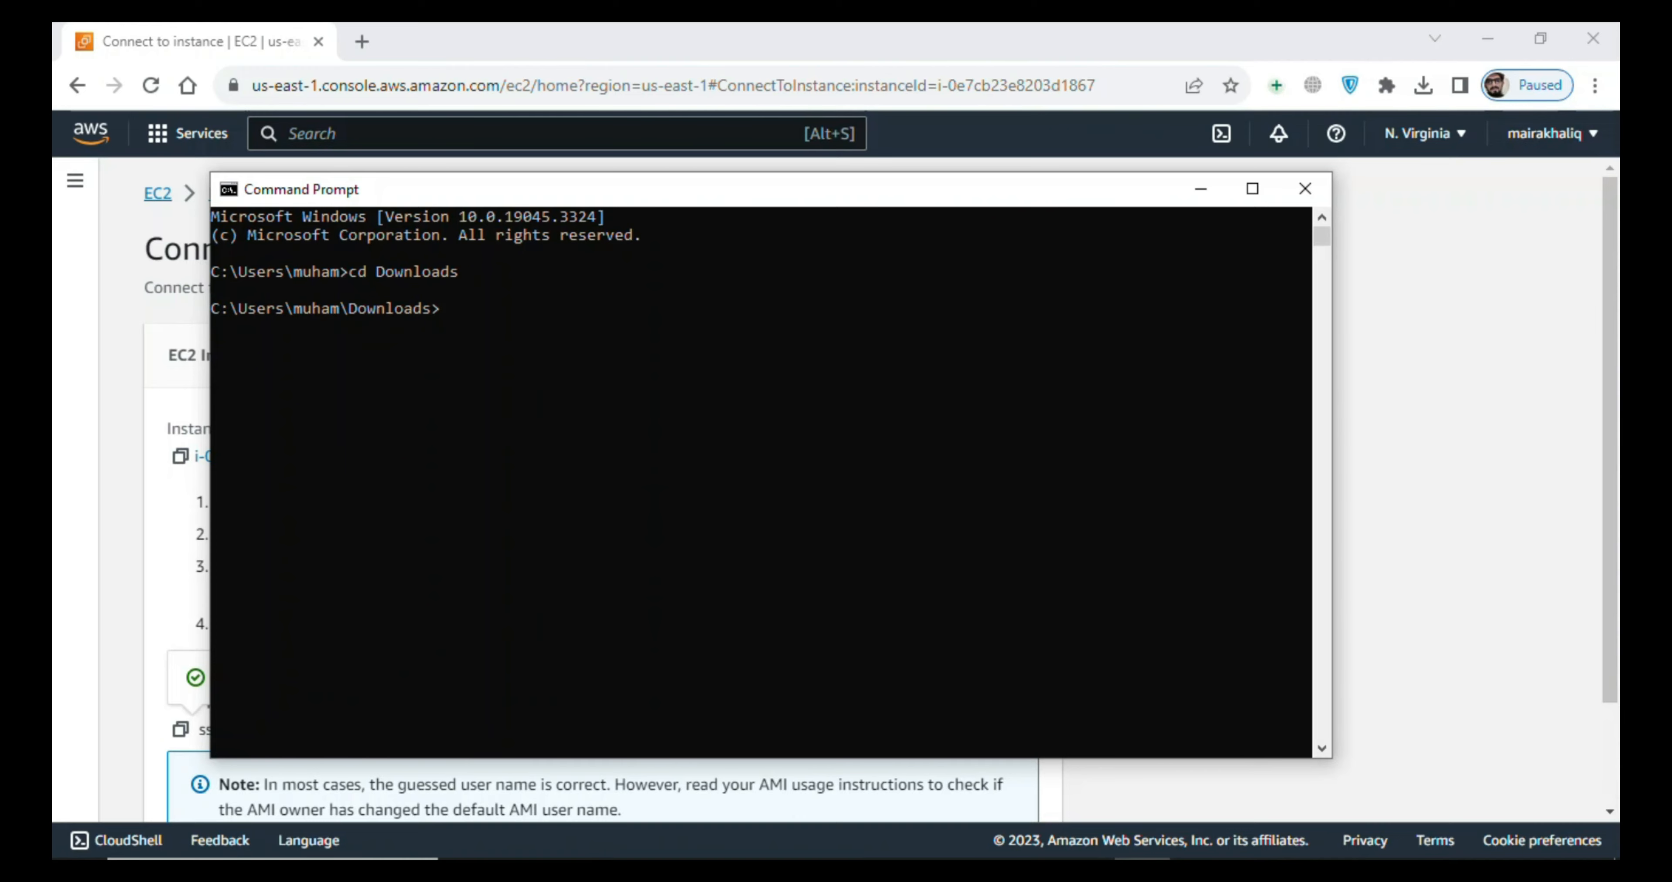
- Connect to the jenkins-server instance with the copied SSH command and accept the host's authenticity with yes
right_click(560, 562)
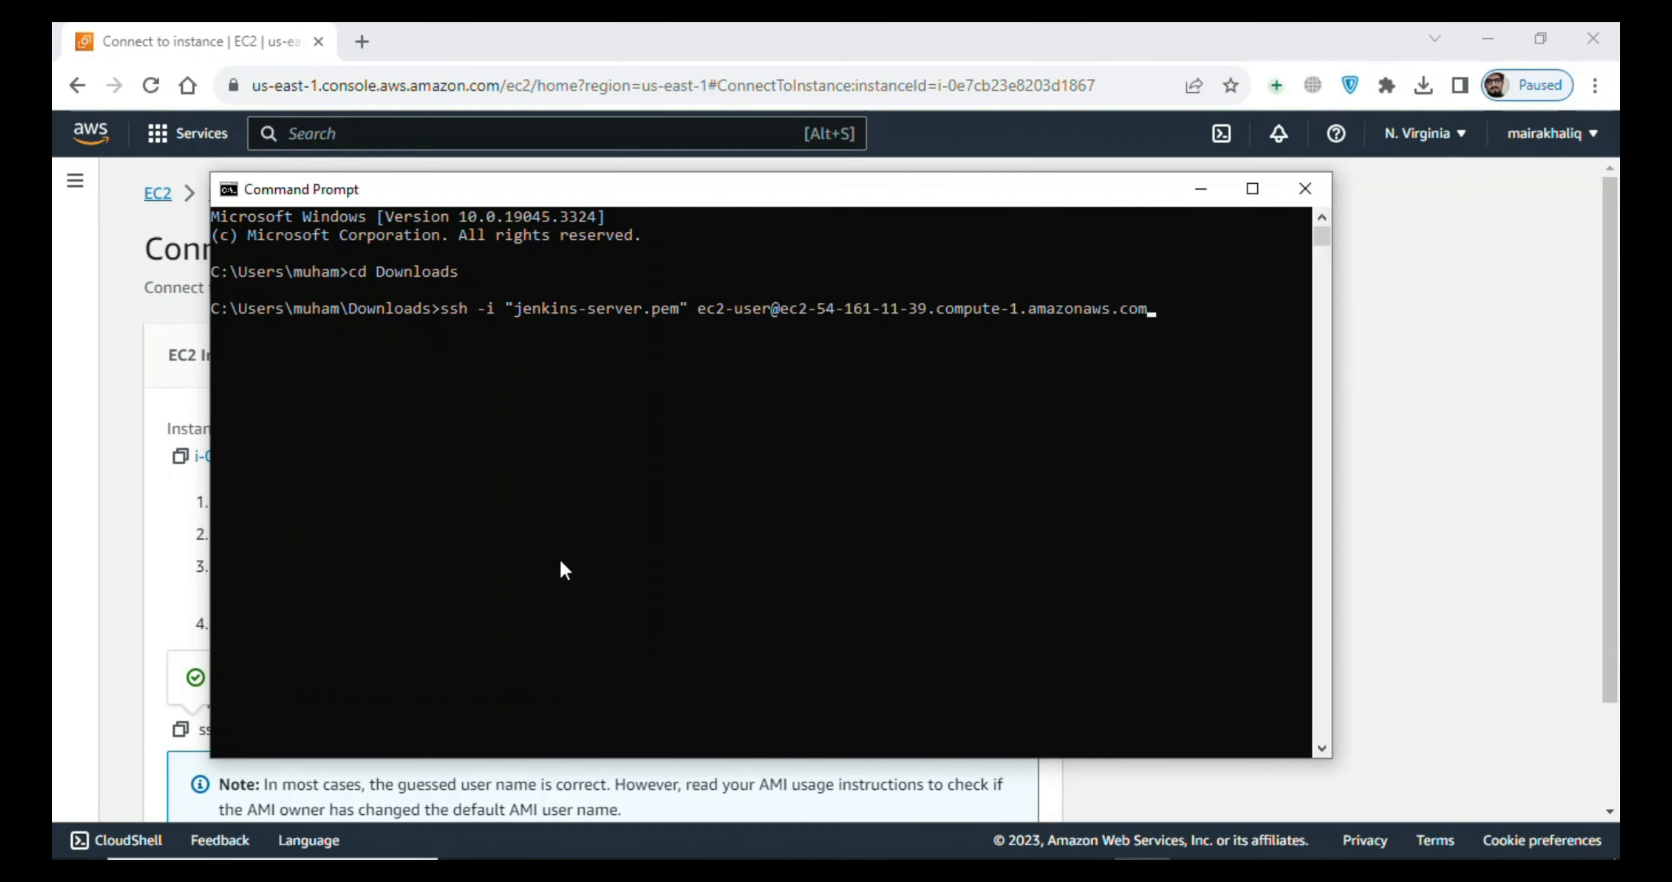
key(Return)
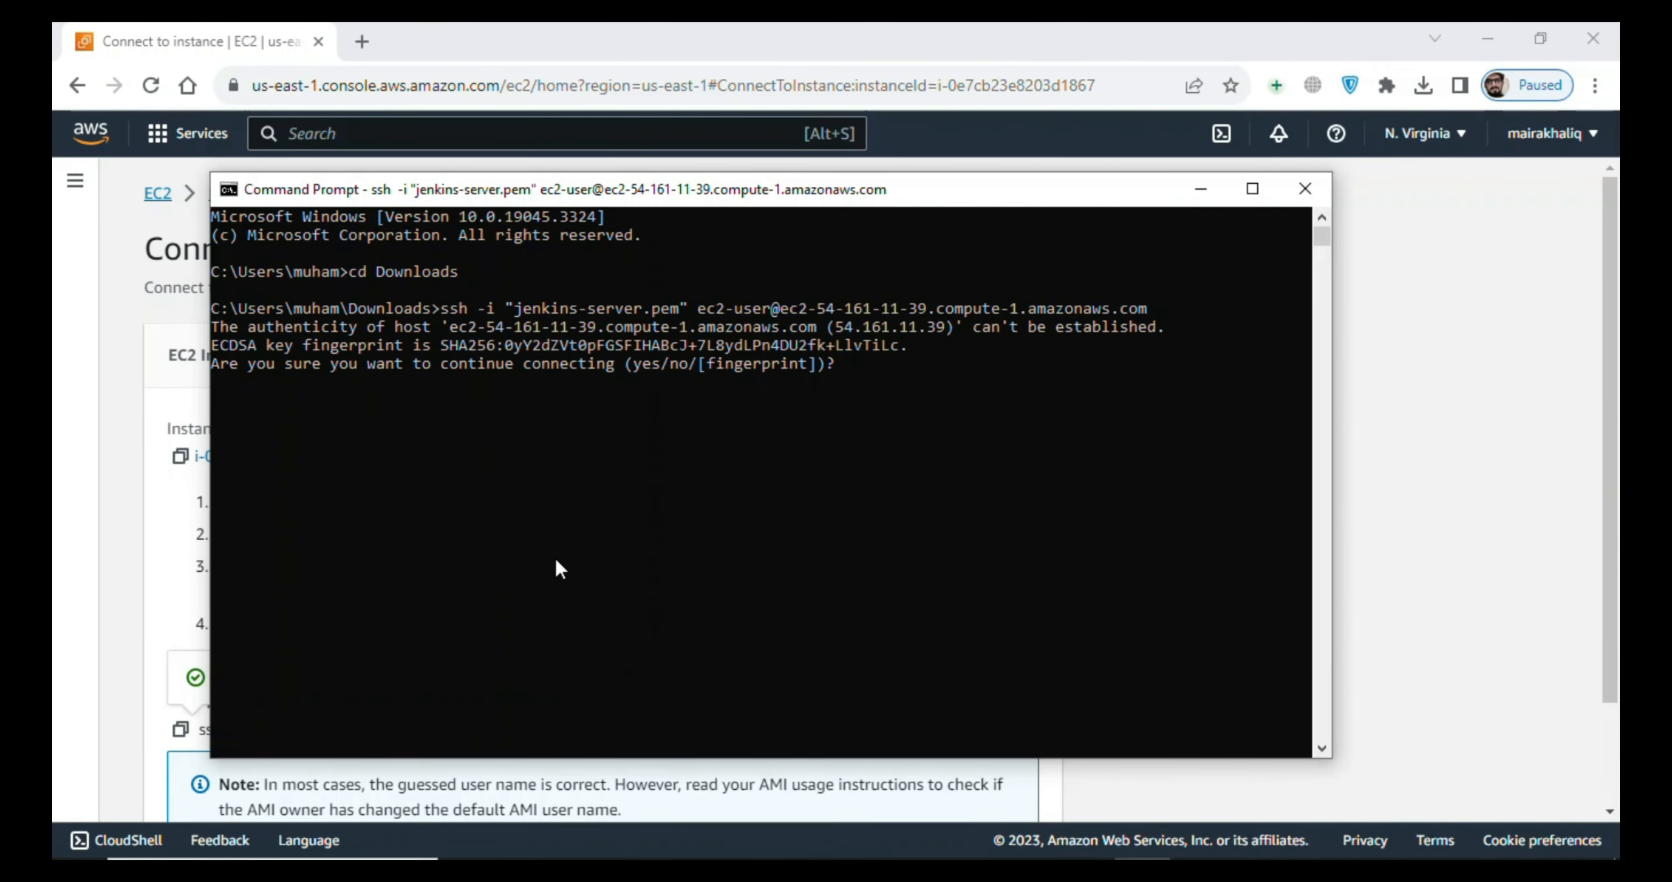
text(yes)
key(Return)
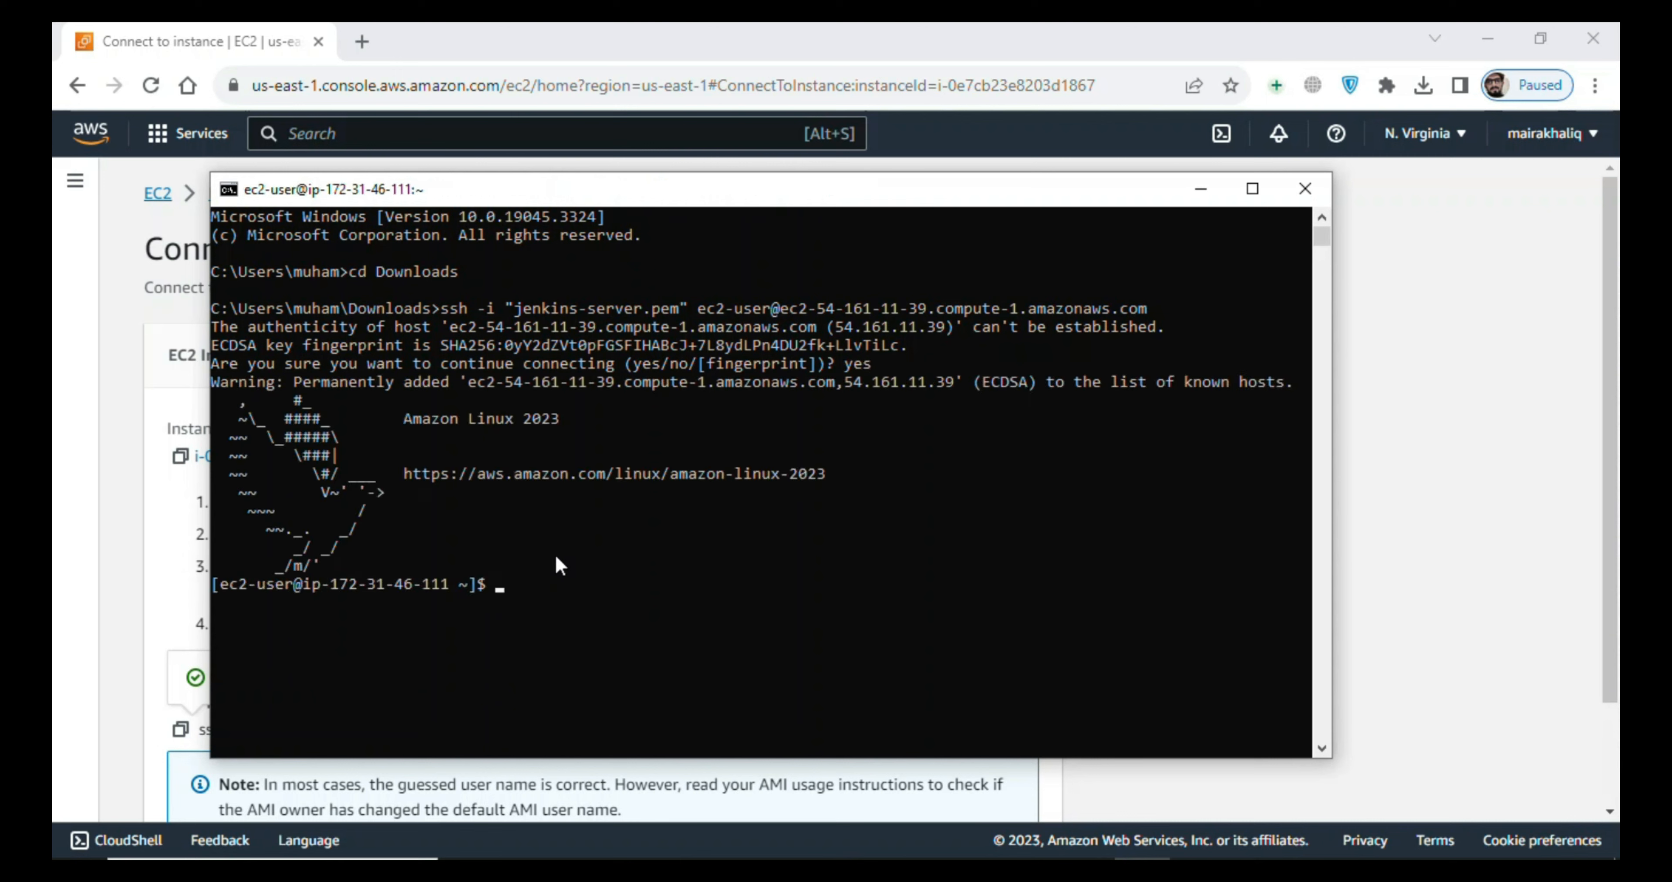
- Clear the SSH session's terminal screen and add a few empty prompt lines
text(clear)
key(Return)
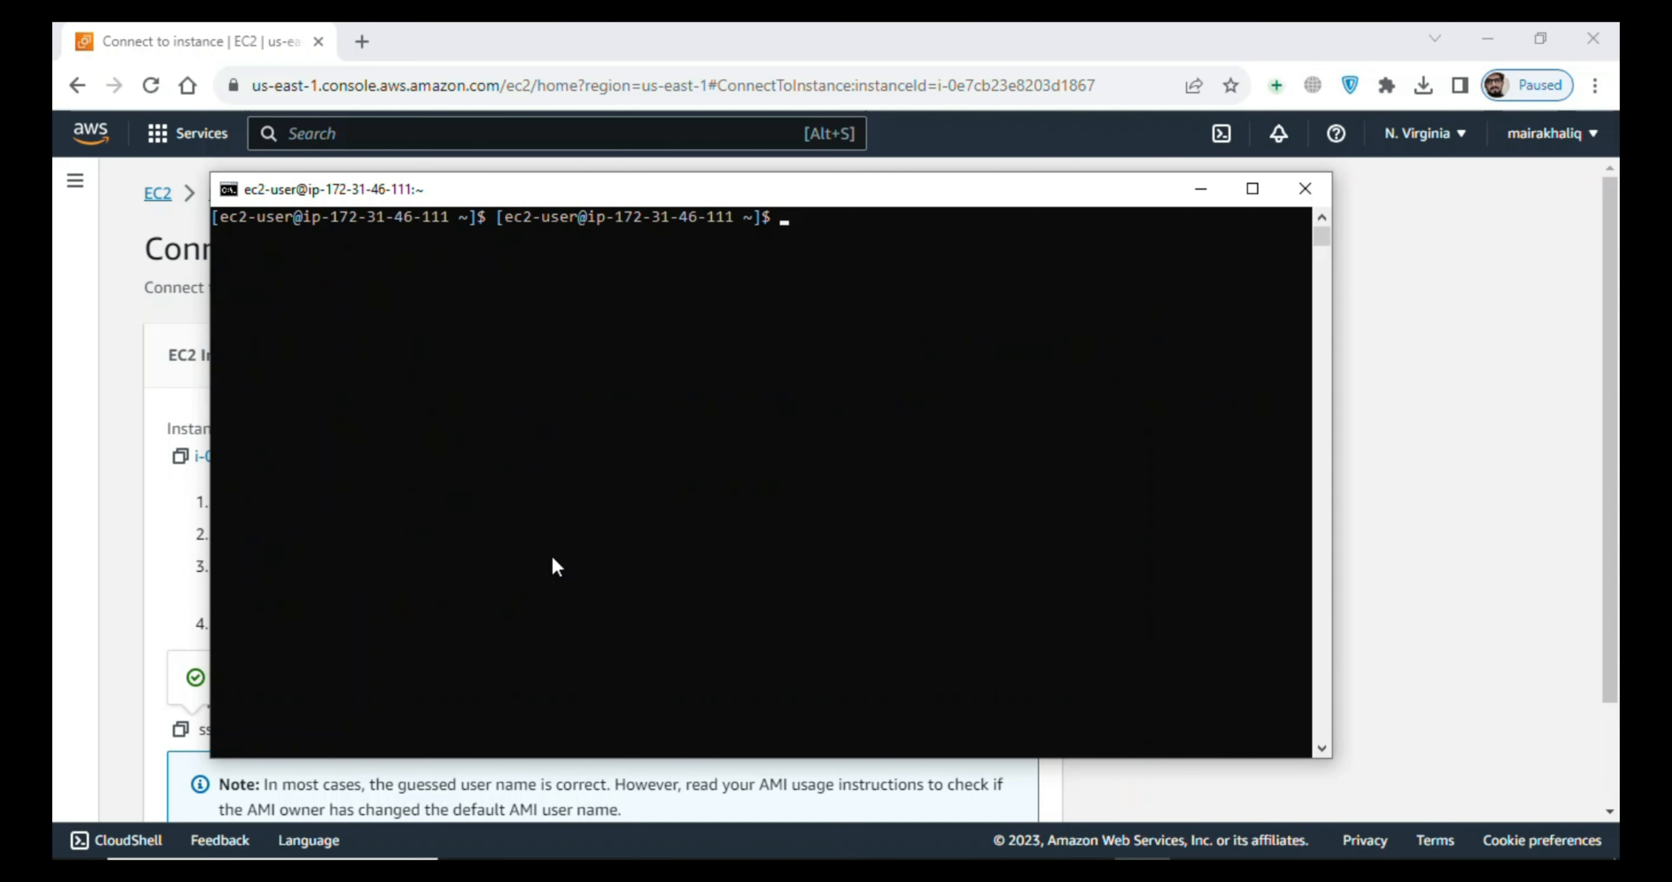
key(Return)
key(Return)
key(Return)
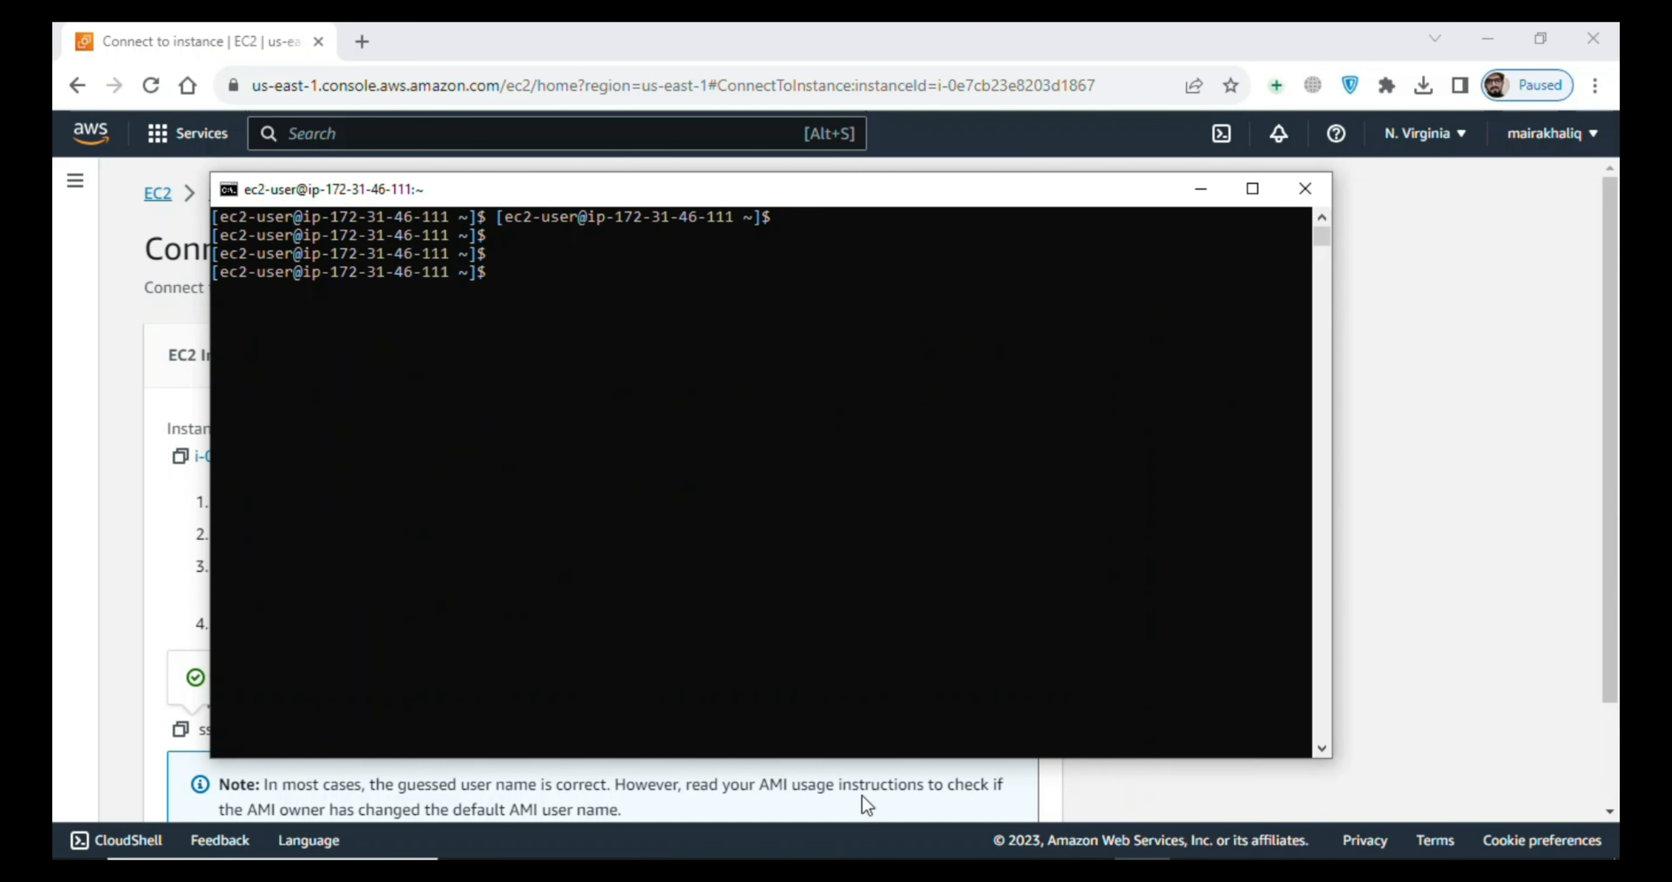
- Copy "sudo yum install -y java" from jen-git.txt in Notepad and run it in the SSH session to install Java
click(1031, 869)
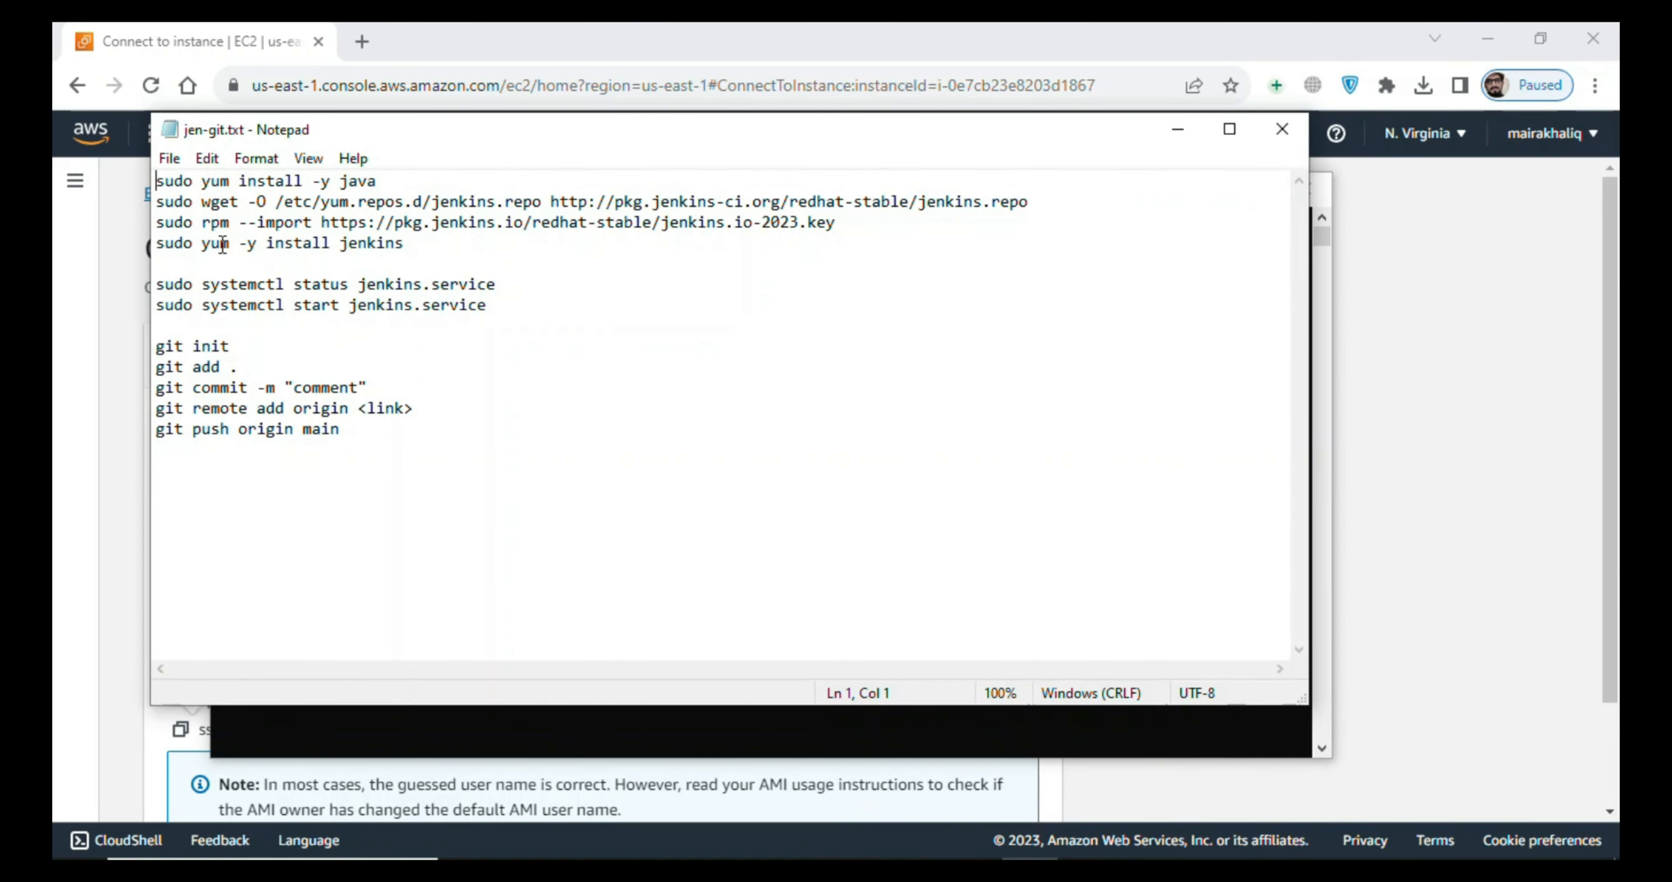
drag(156, 181, 395, 176)
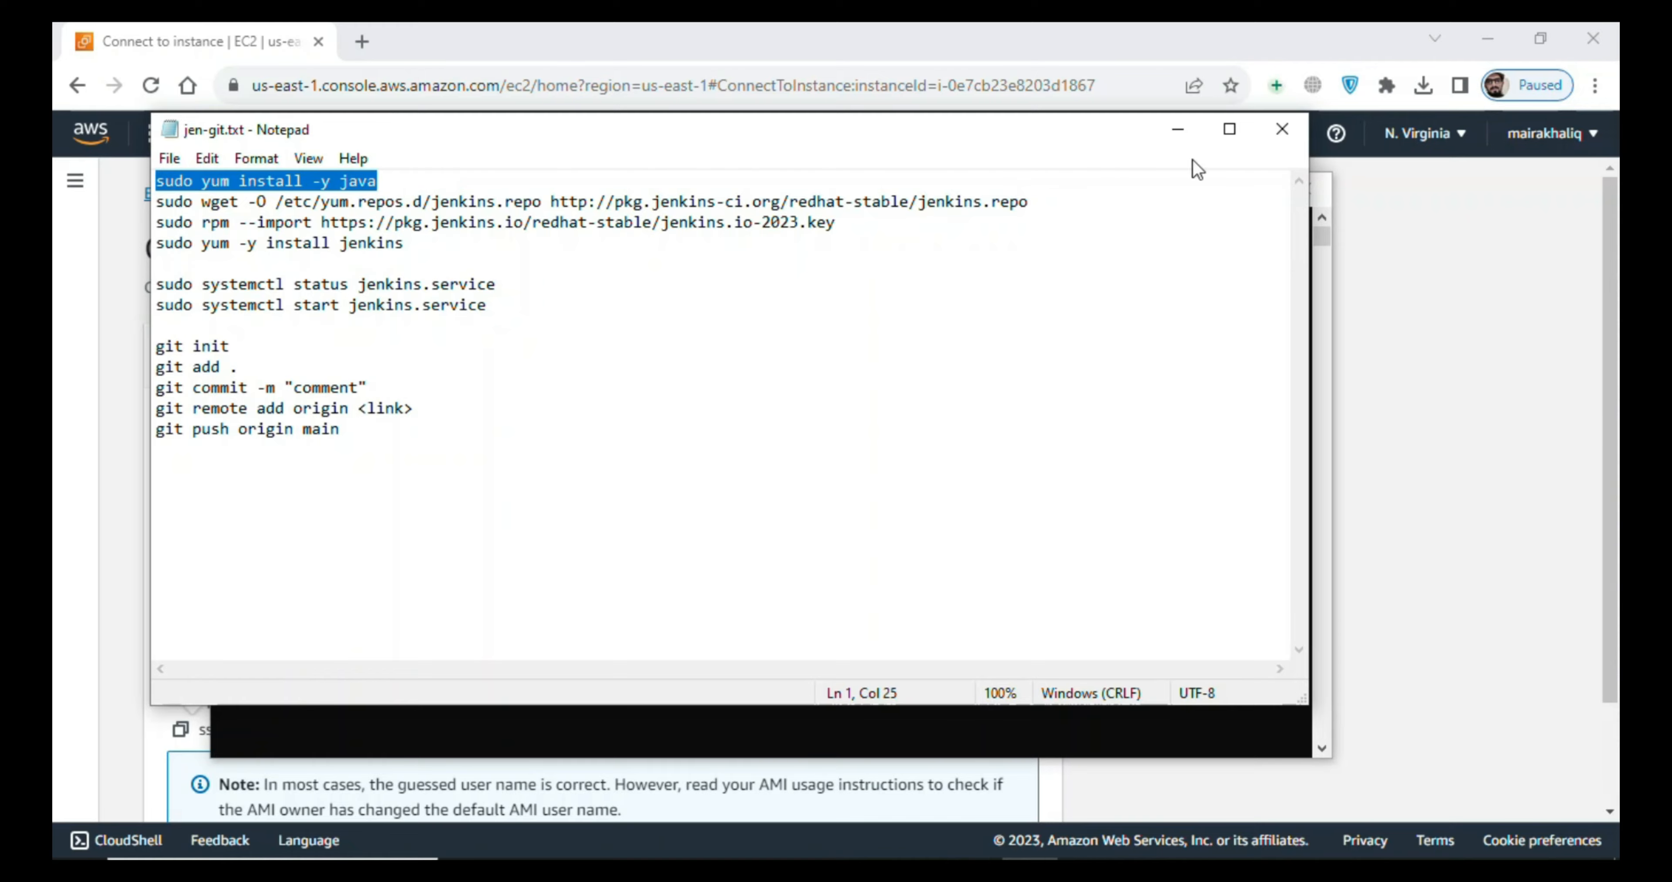
click(1186, 129)
right_click(965, 397)
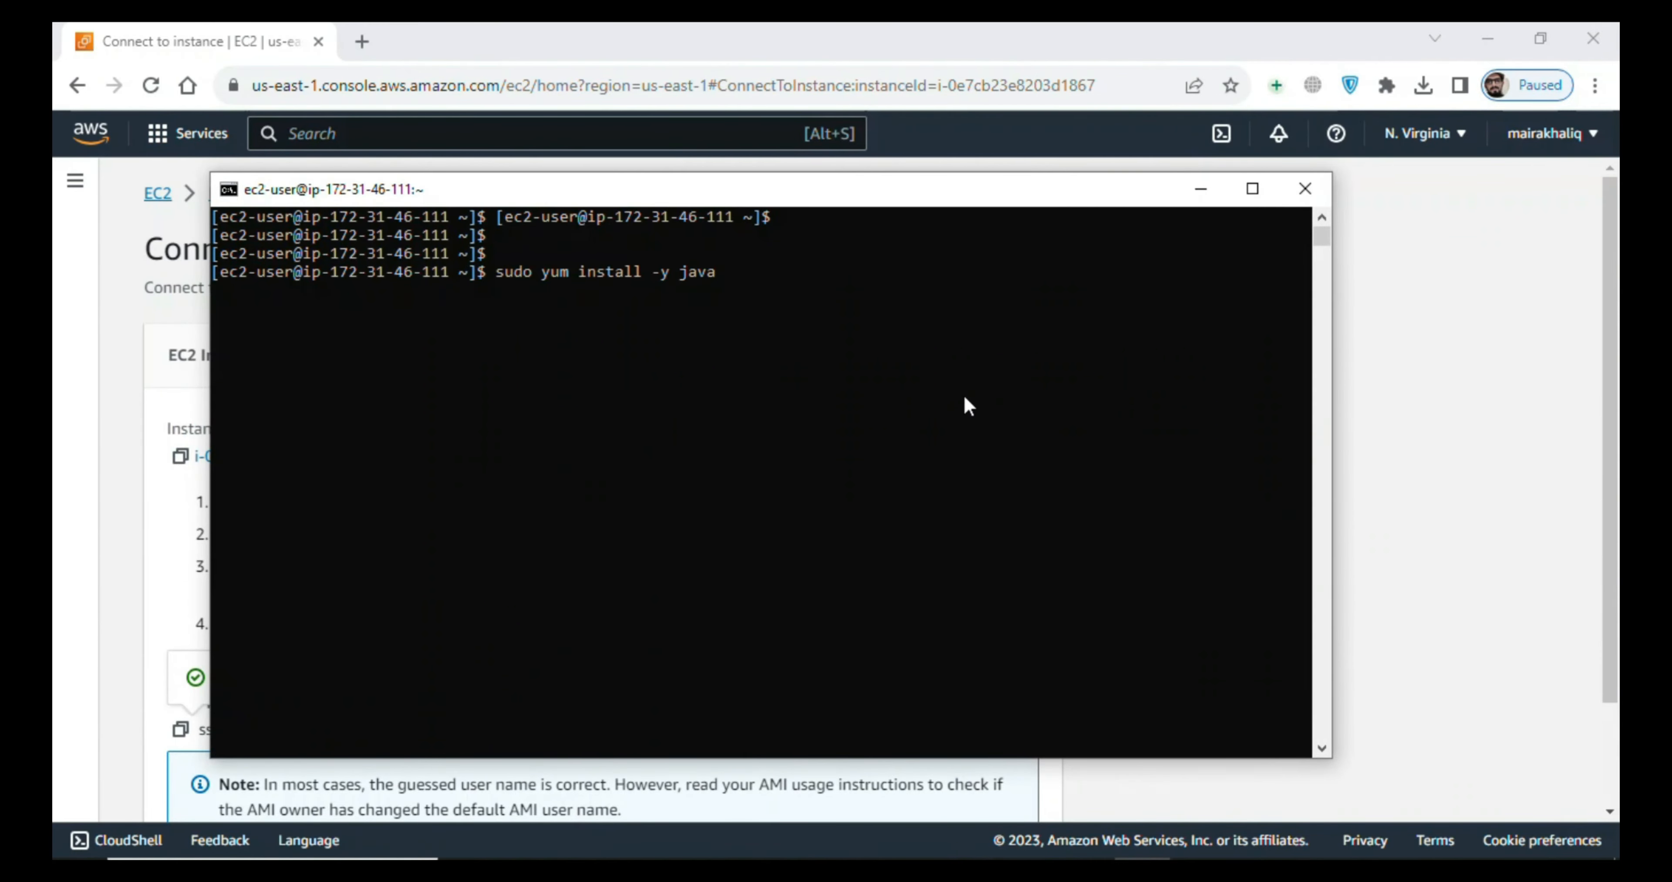
key(Return)
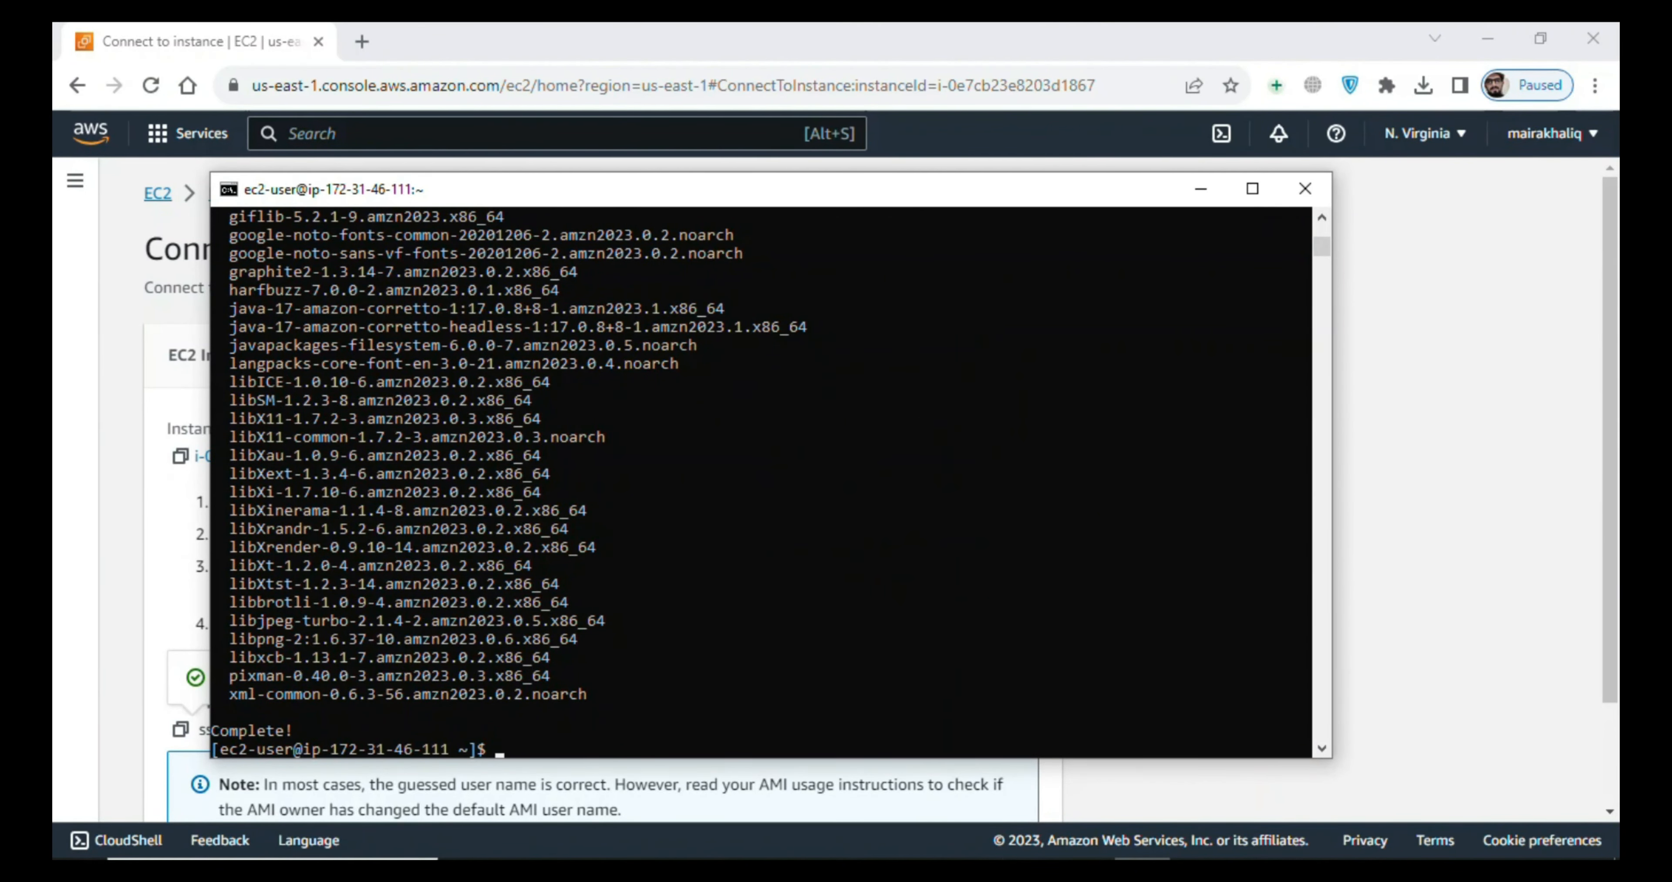
- Copy the sudo wget line from jen-git.txt and run it on the instance to download jenkins.repo into /etc/yum.repos.d
key(alt+Tab)
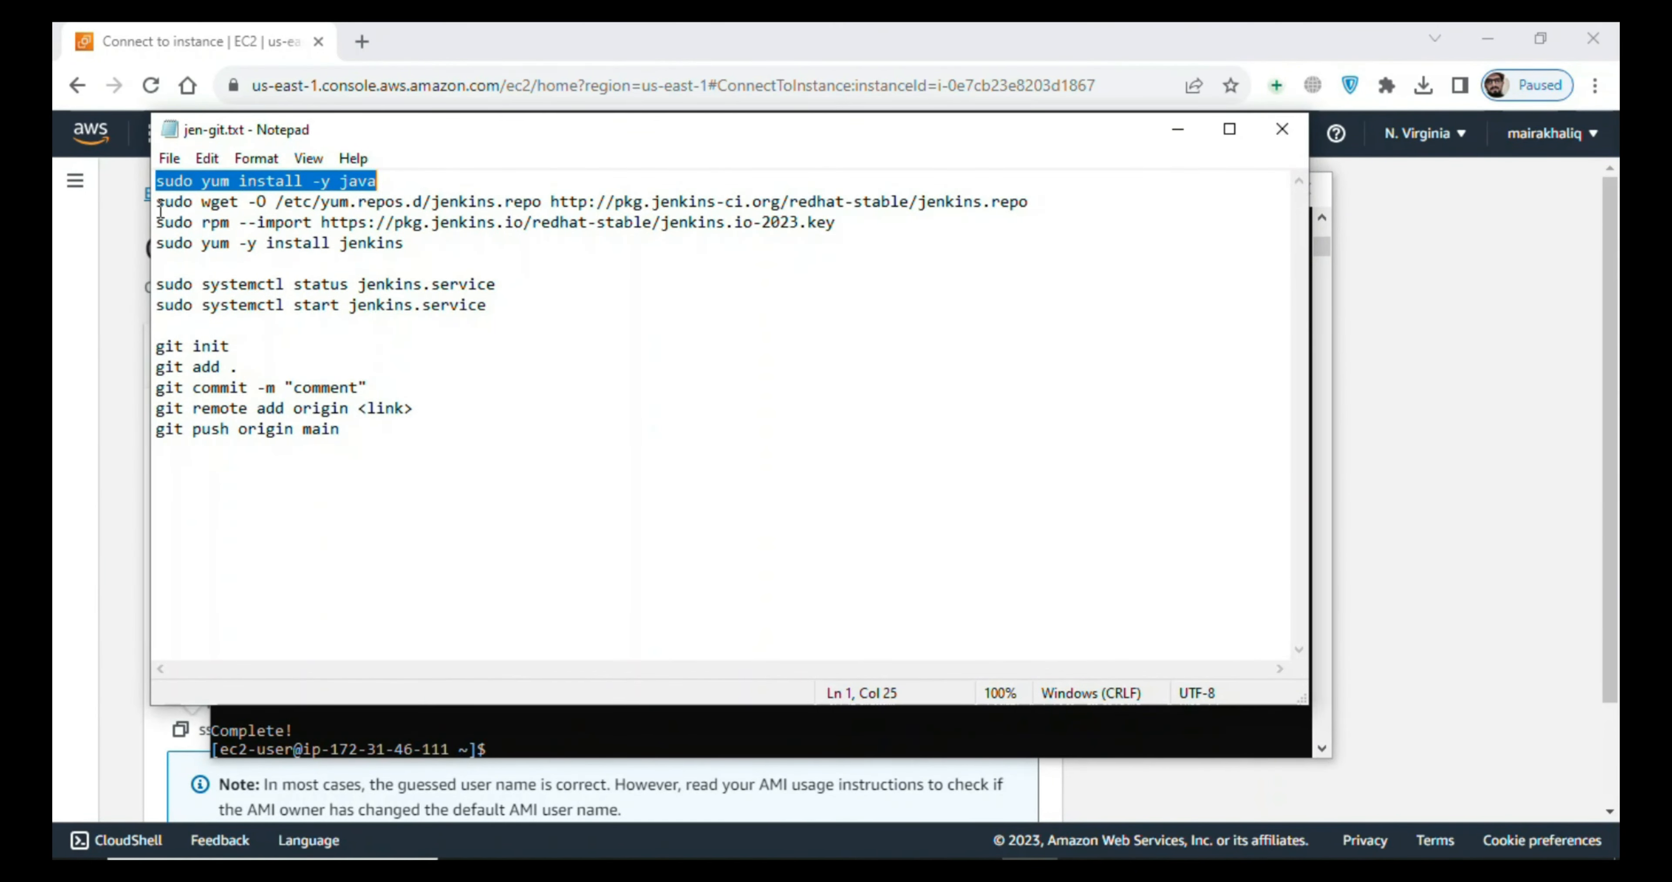
drag(157, 202, 1032, 203)
key(ctrl+c)
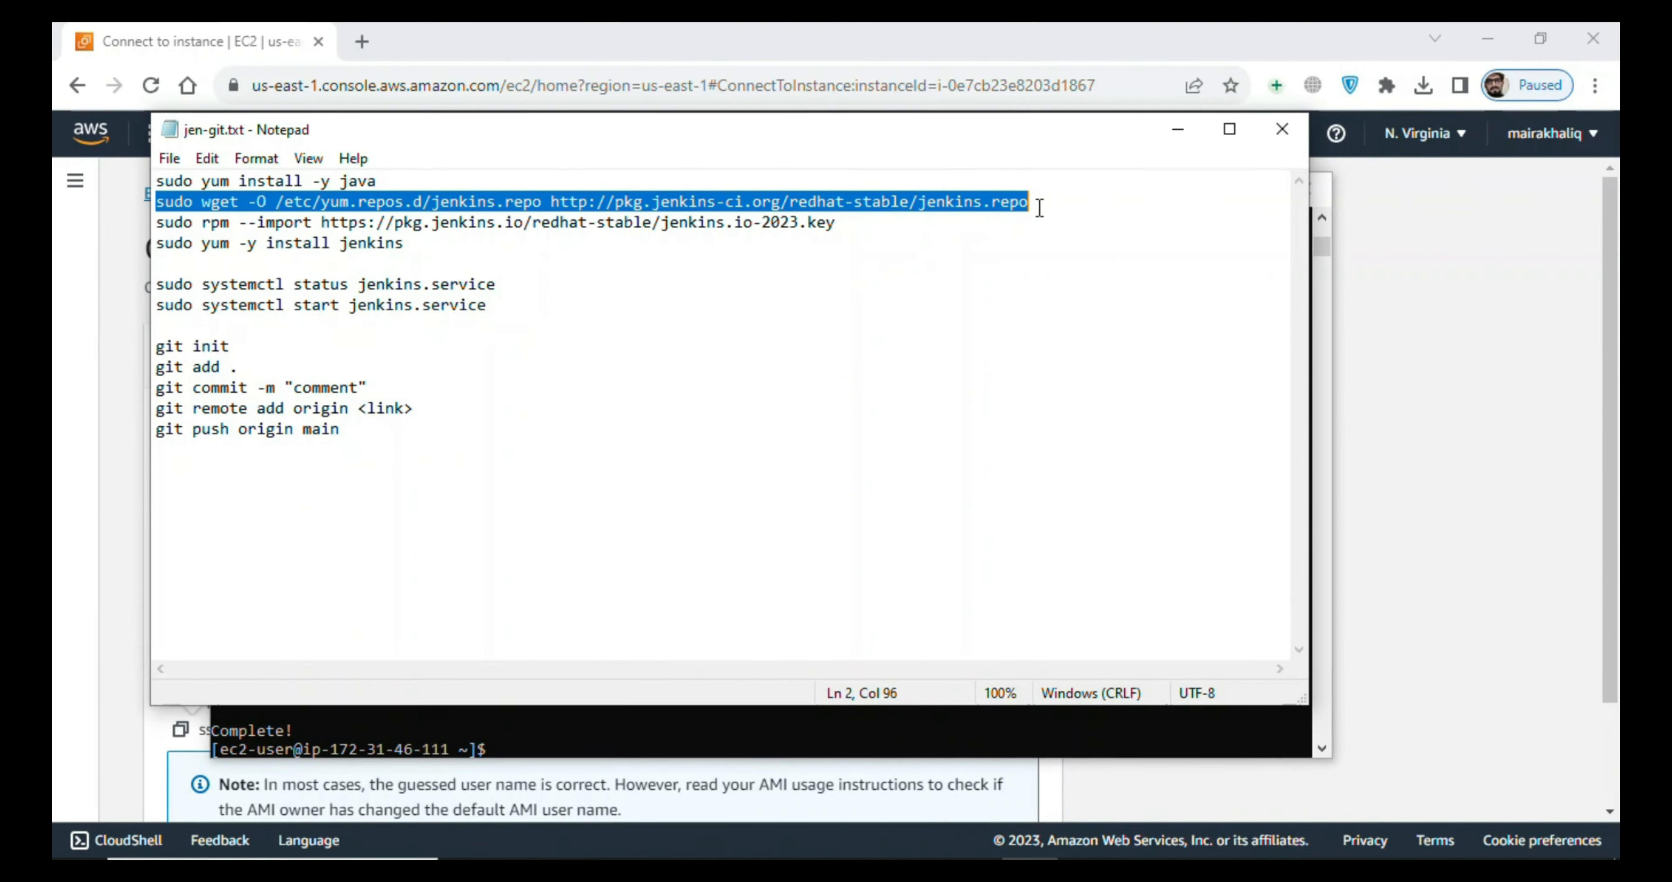
key(alt+Tab)
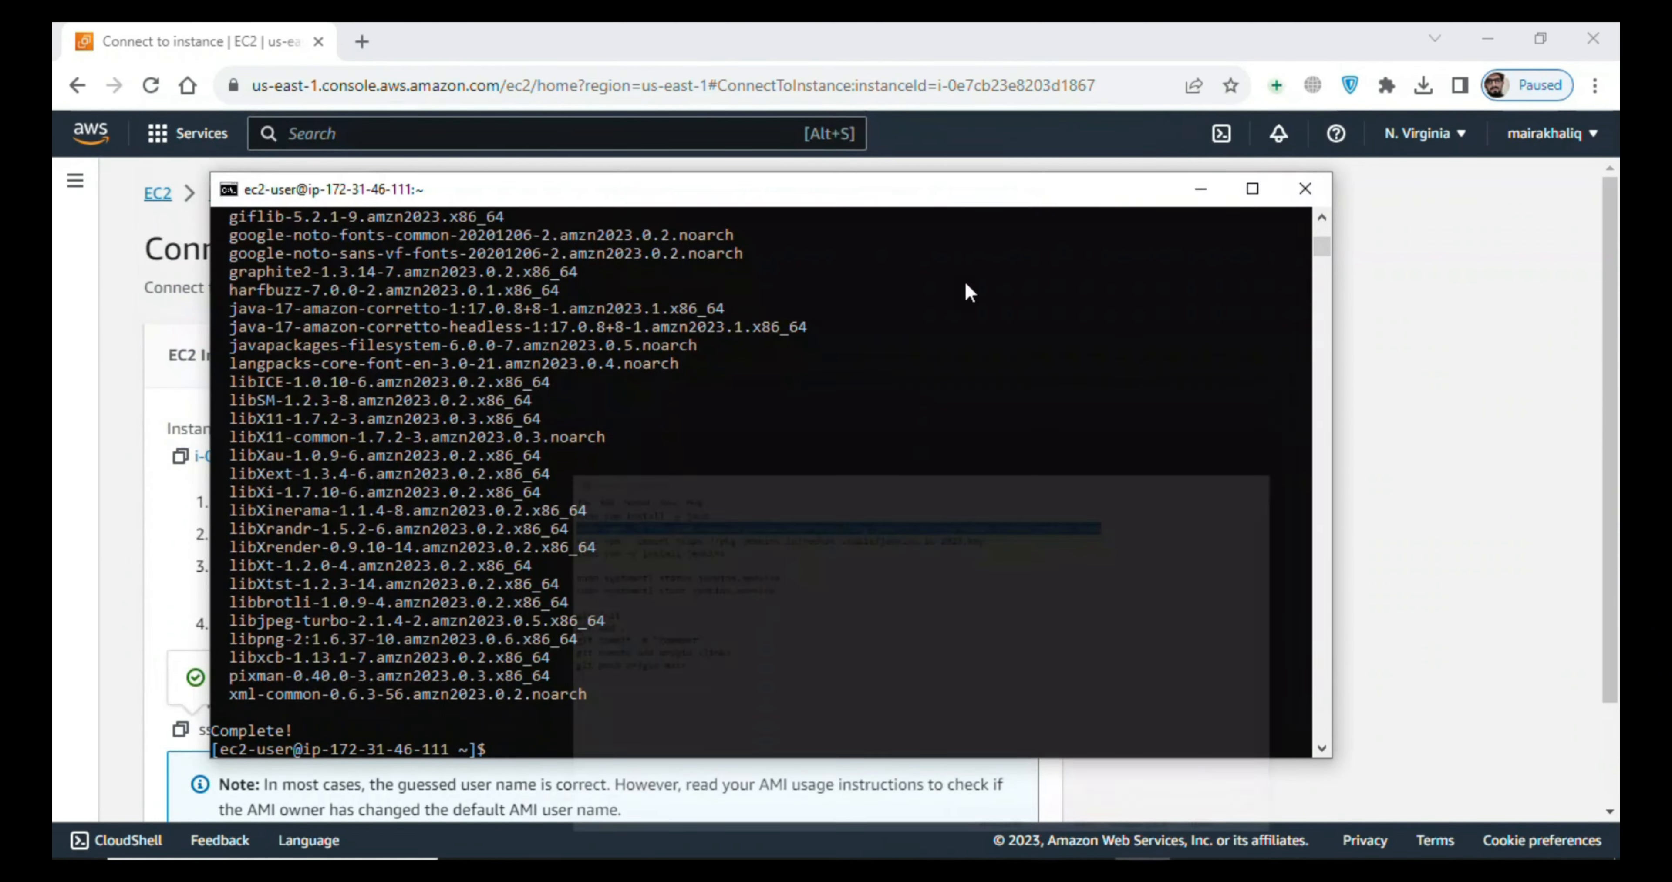
right_click(844, 388)
key(Return)
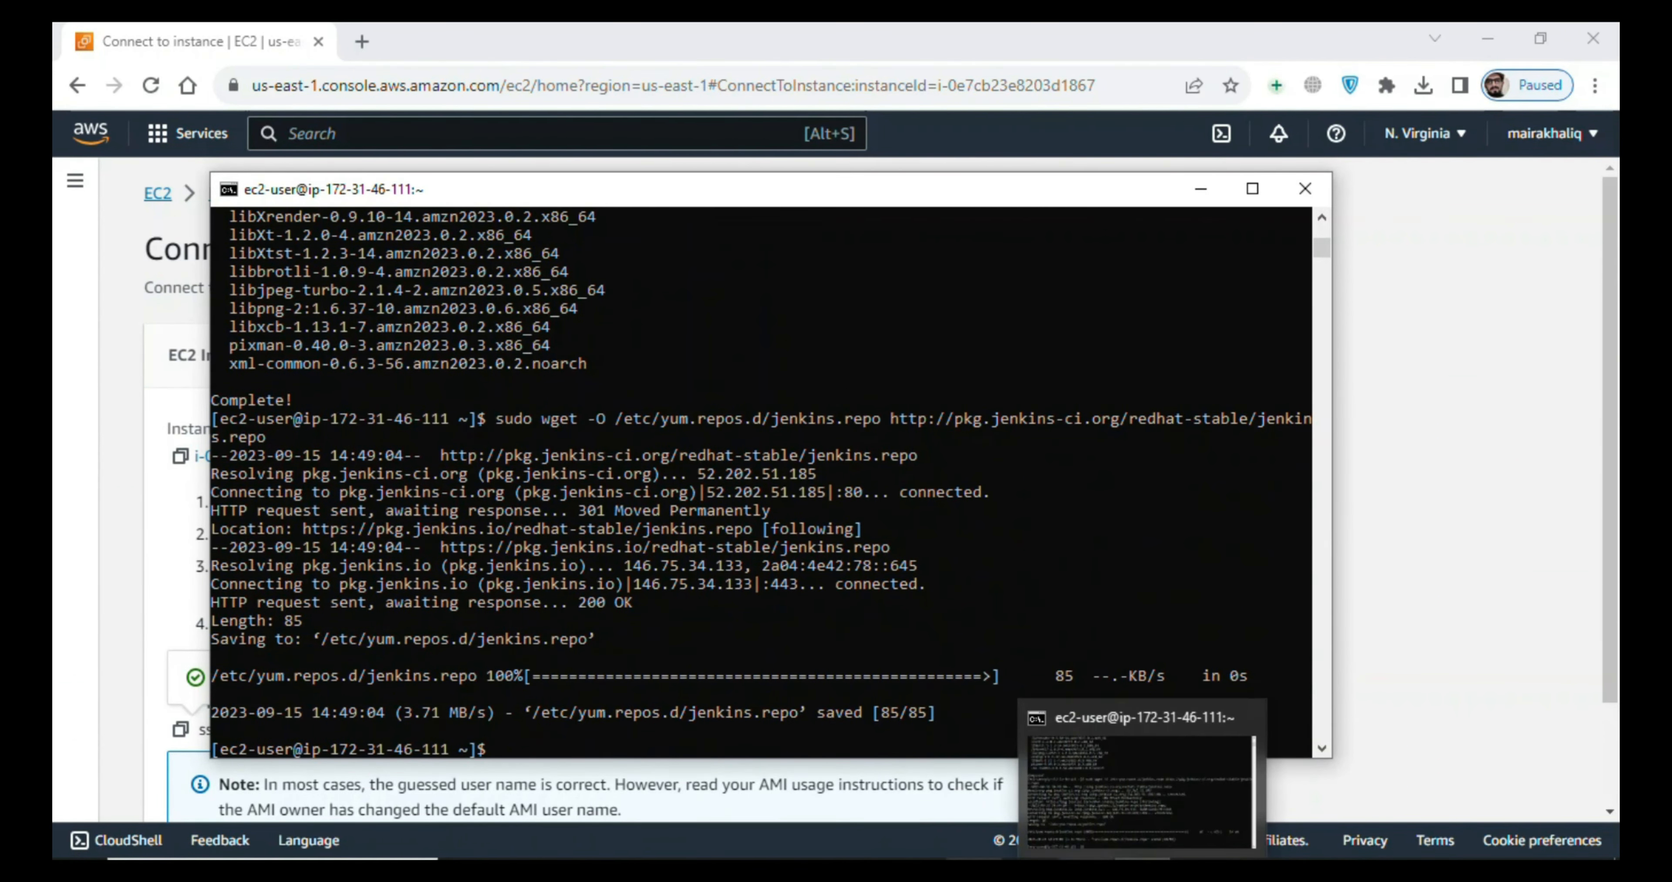
- Copy the "sudo rpm --import" line from jen-git.txt in Notepad and run it on the instance to import the jenkins.io-2023.key
key(alt+Tab)
drag(158, 222, 864, 227)
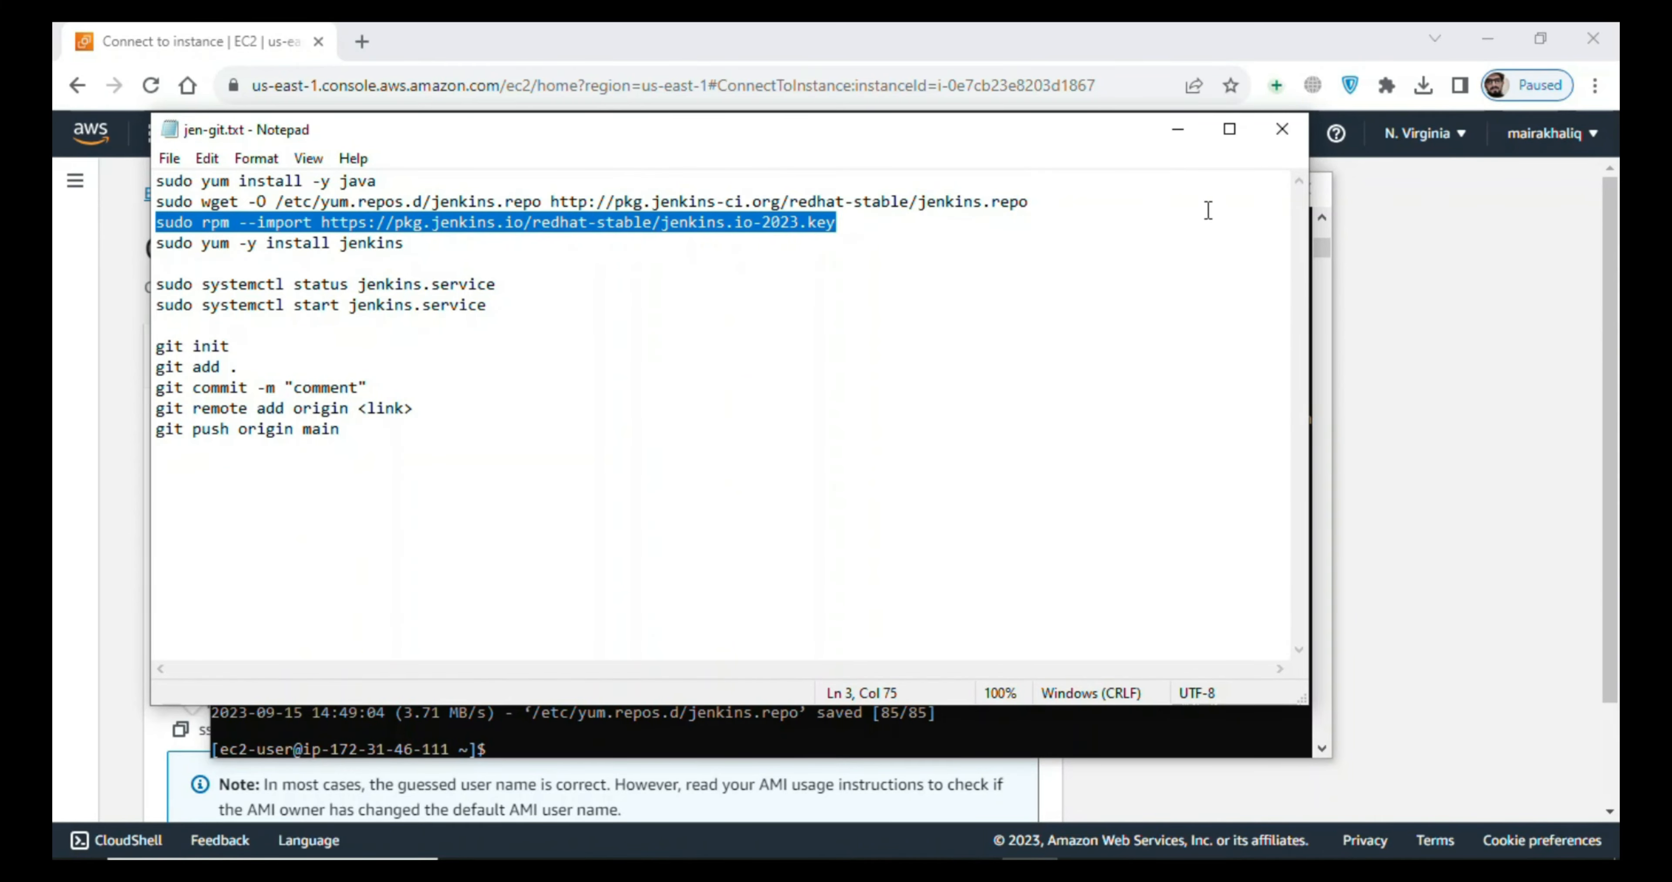
click(1179, 139)
right_click(874, 434)
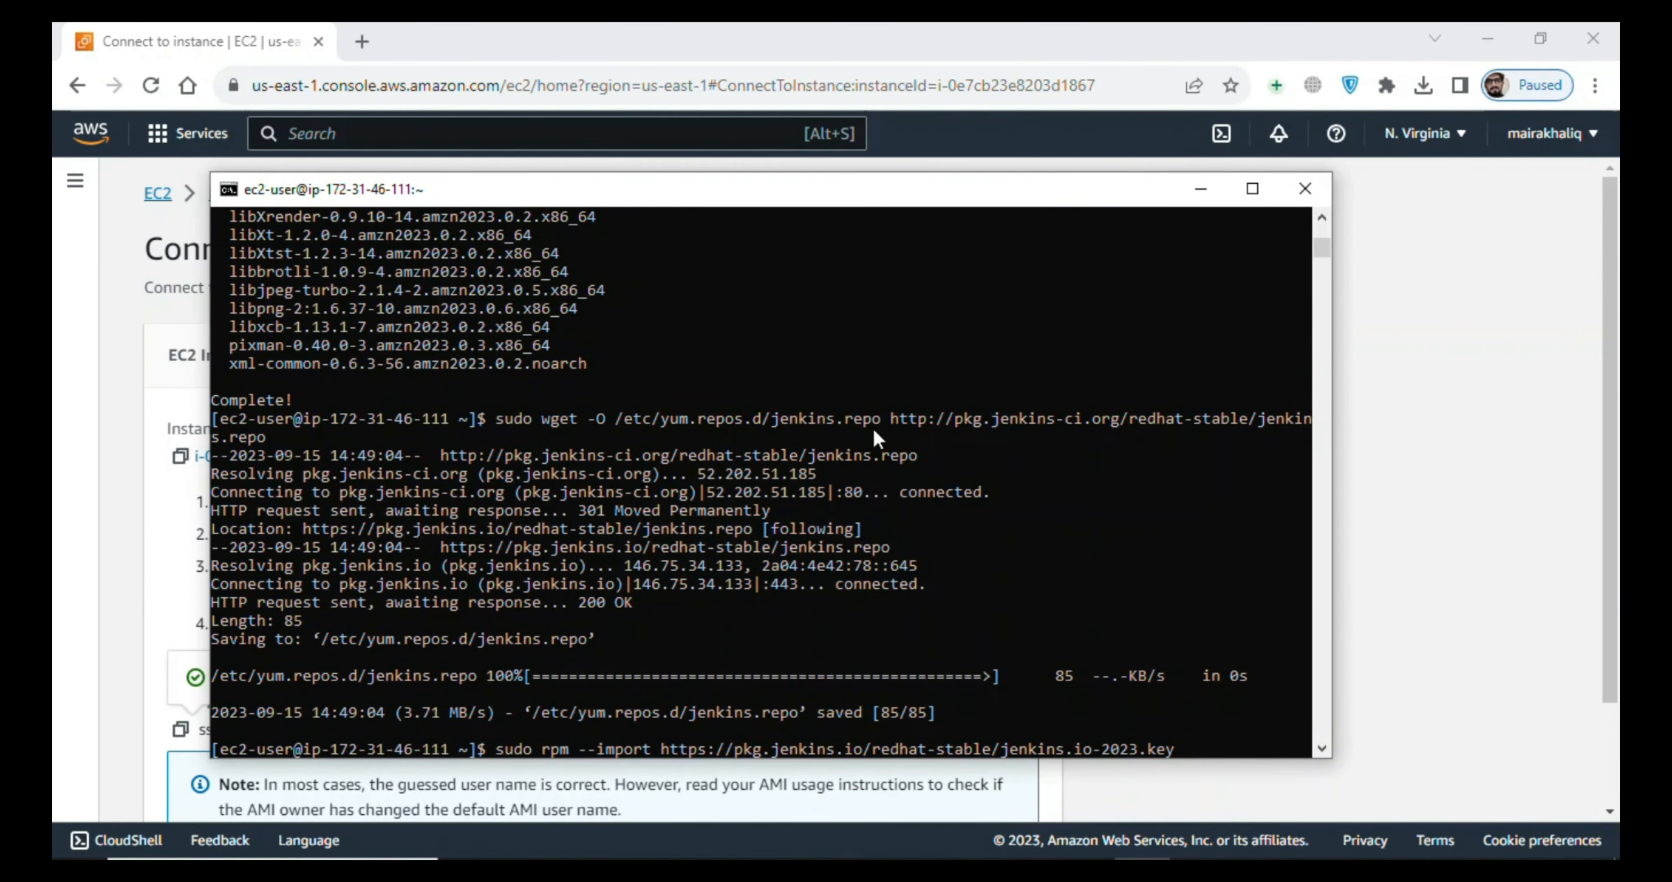
key(Return)
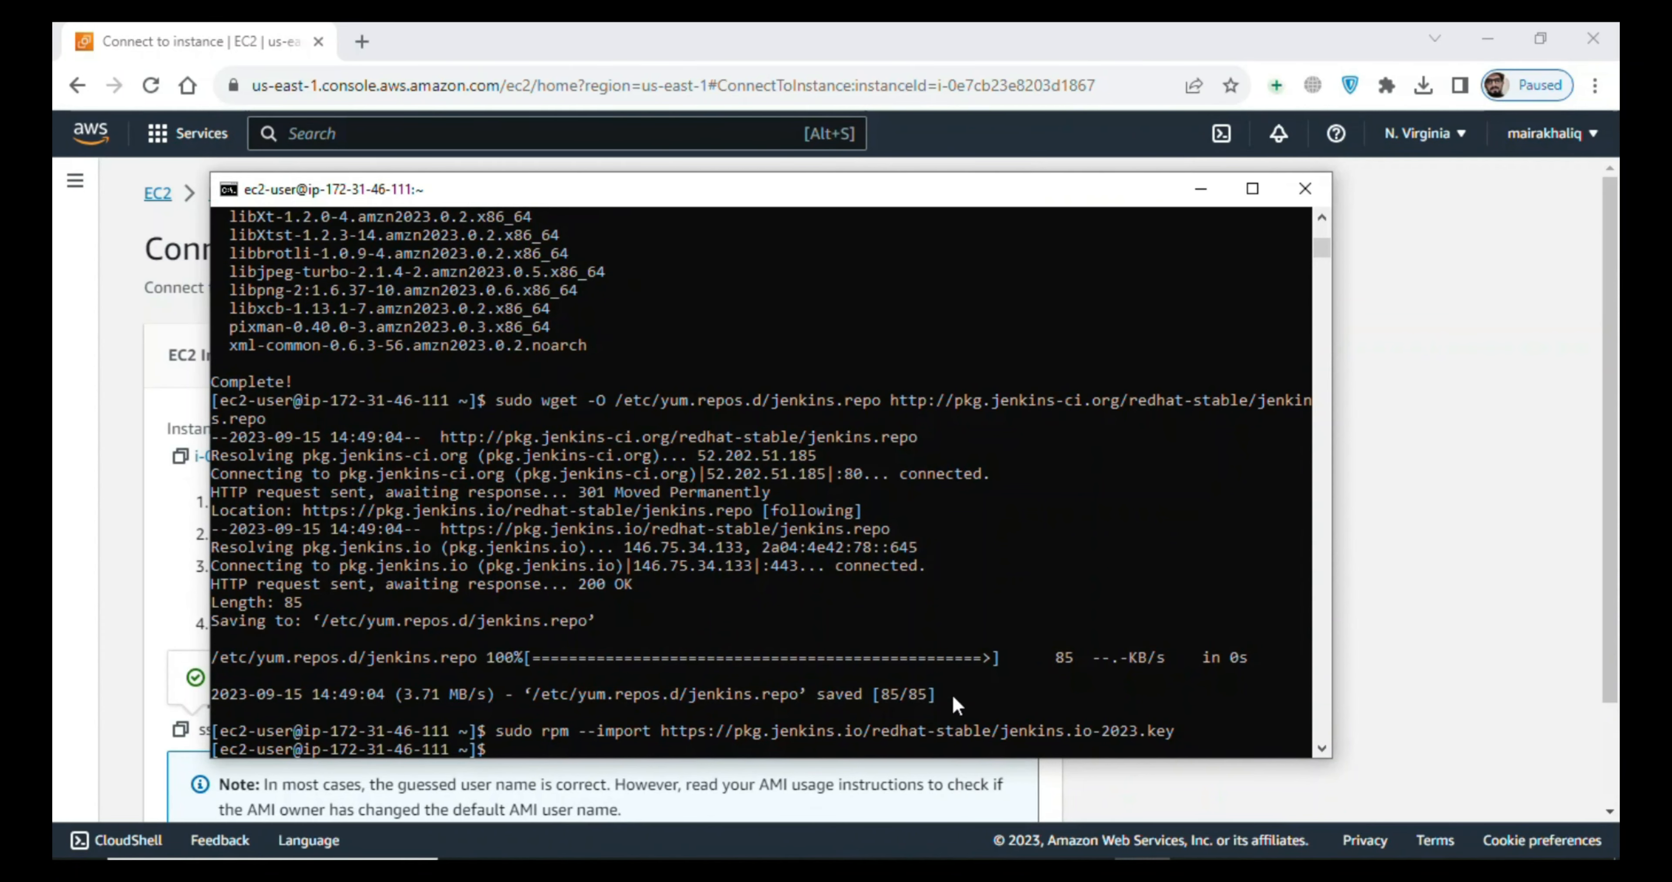
- Copy "sudo yum -y install jenkins" from jen-git.txt and run it in the SSH session to install Jenkins
click(1030, 873)
drag(157, 242, 415, 247)
key(ctrl+c)
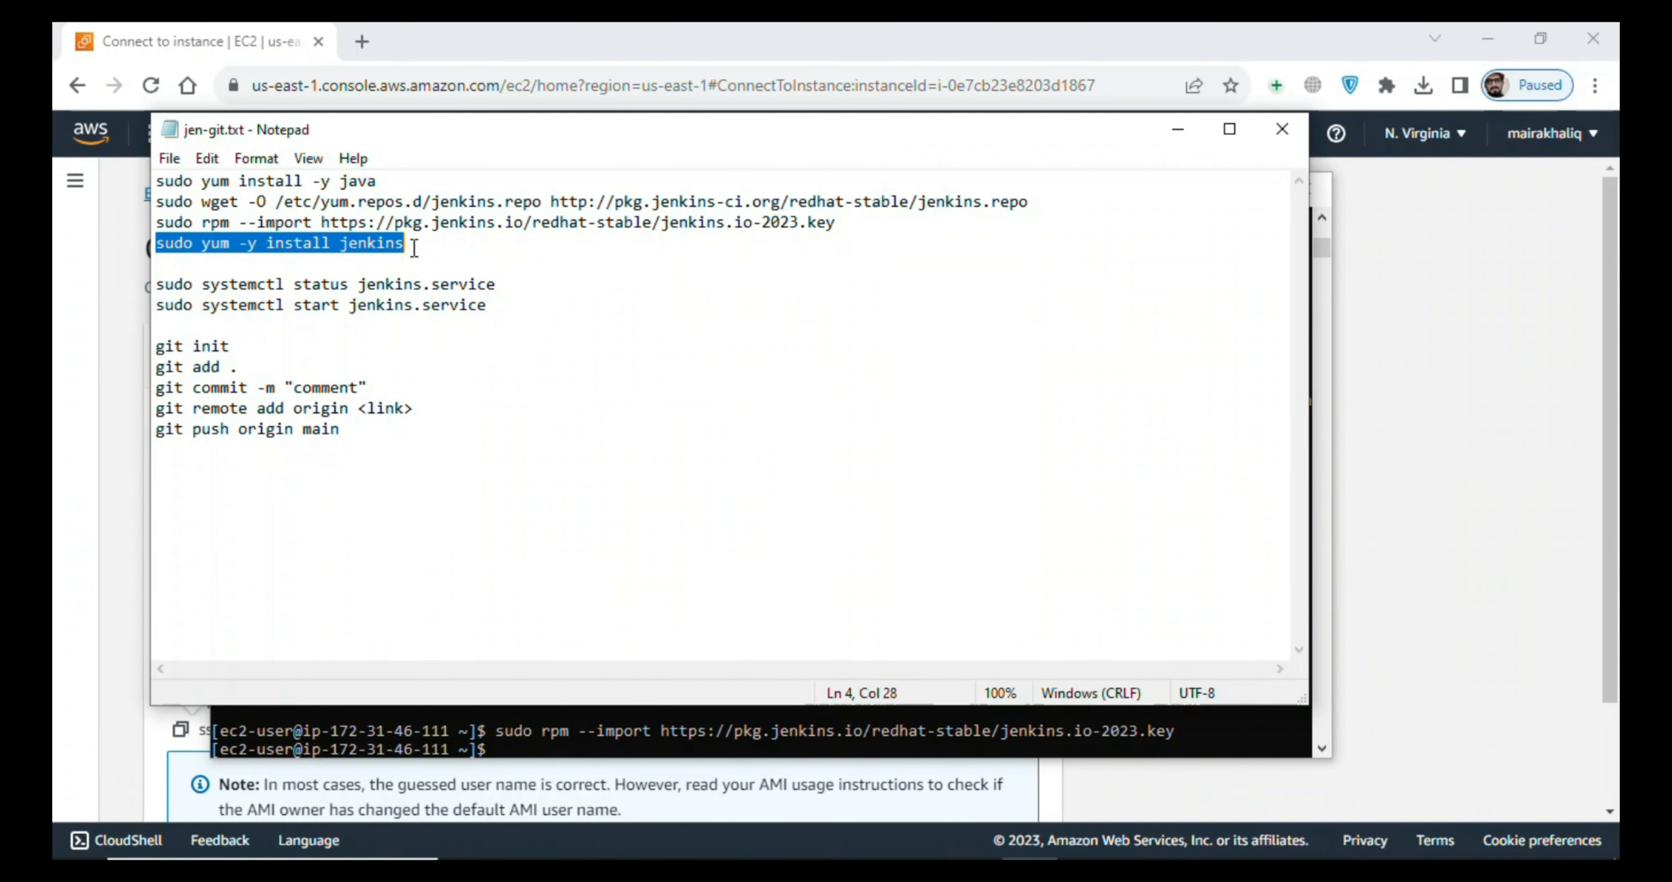
click(1179, 127)
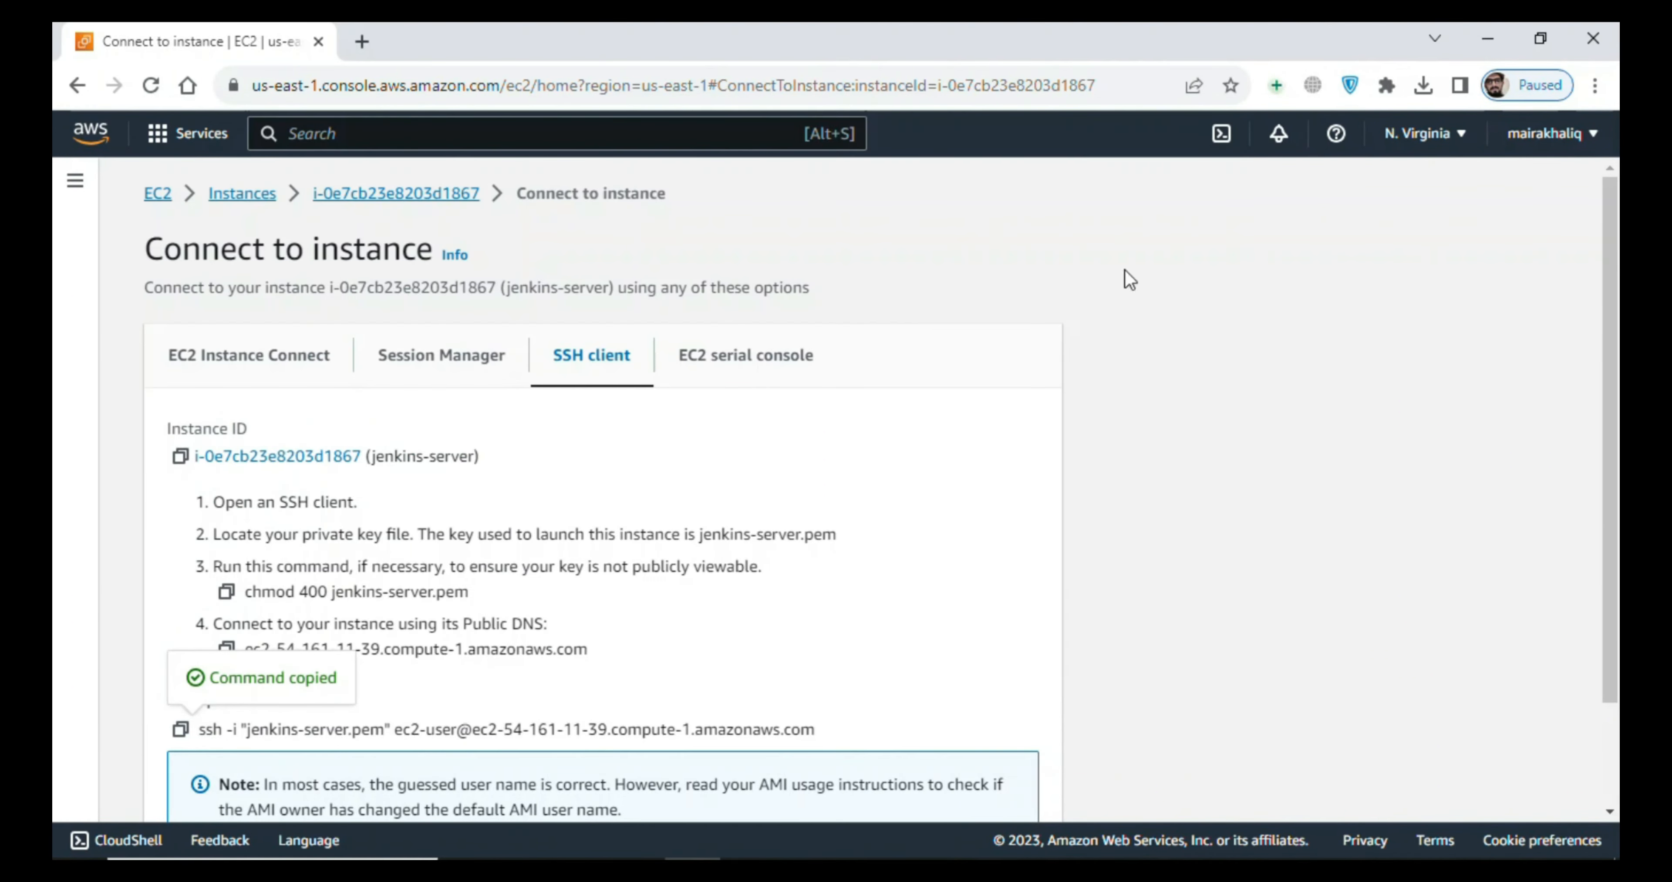
right_click(805, 544)
key(Return)
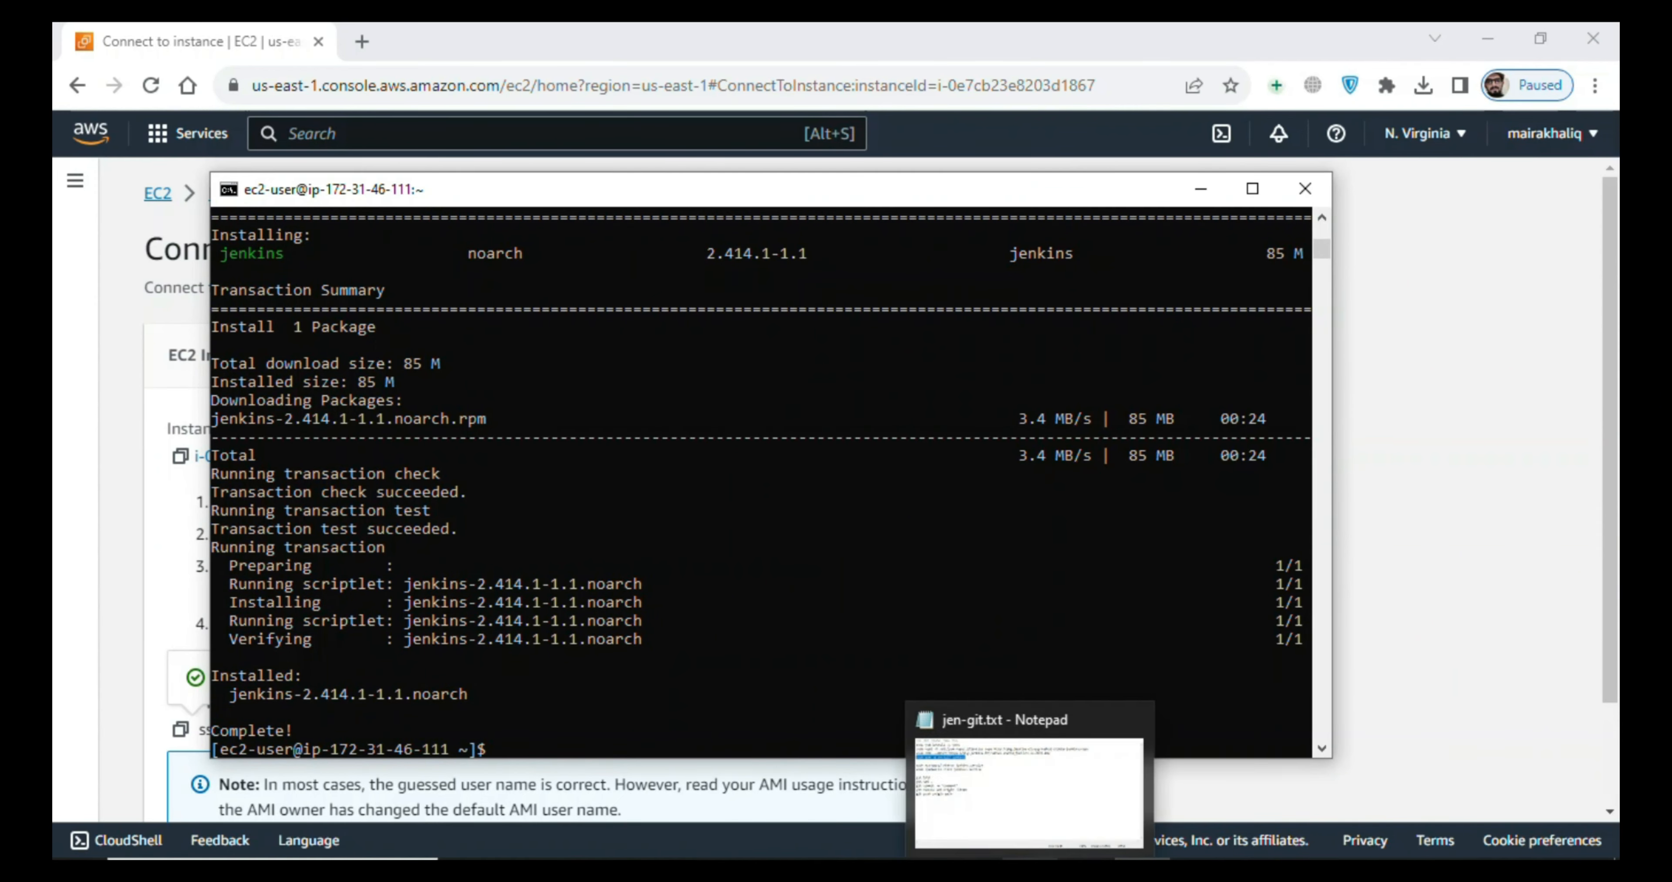
- Copy "sudo systemctl status jenkins.service" from jen-git.txt, run it on the instance, and examine the service's active state
click(1031, 871)
drag(156, 284, 533, 289)
key(ctrl+c)
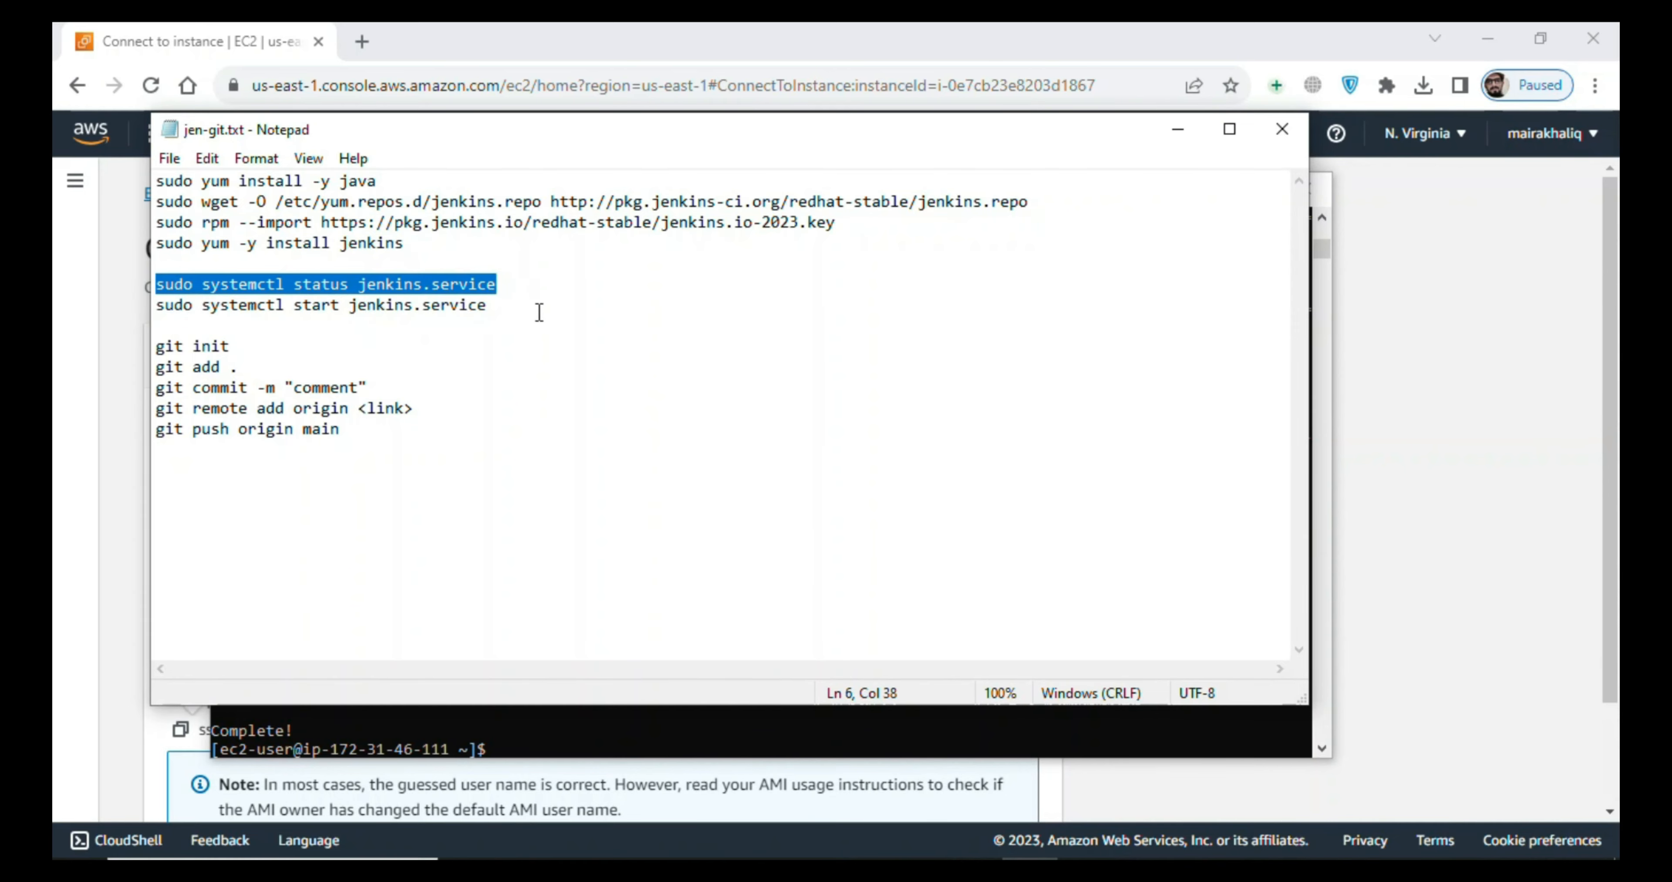
click(1163, 134)
right_click(781, 453)
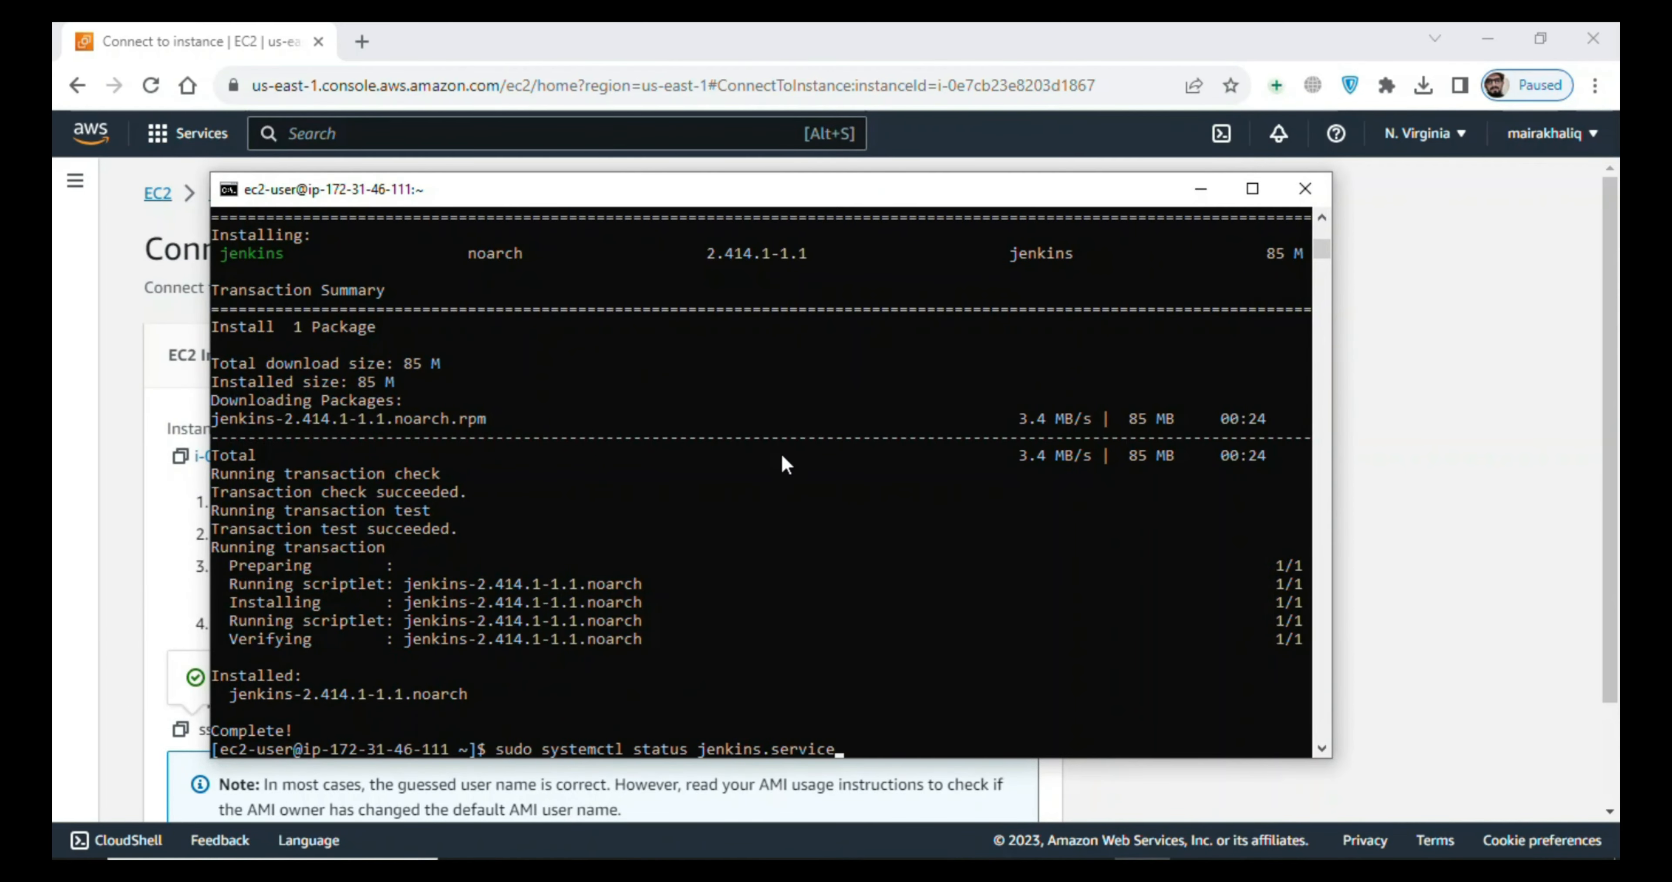
key(Return)
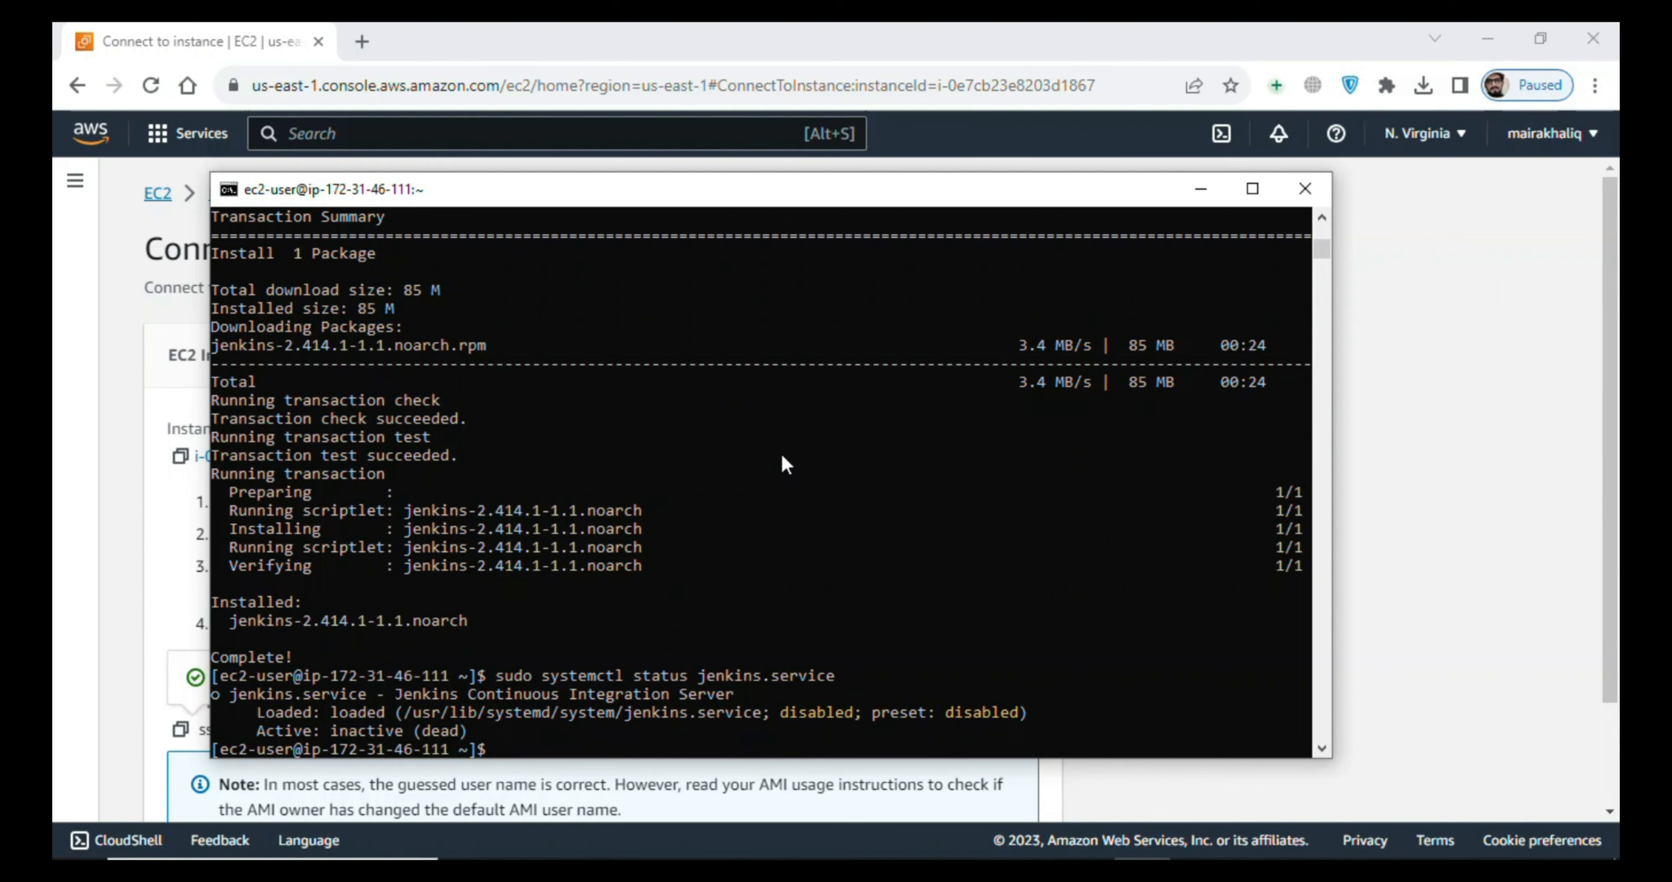
drag(325, 730, 429, 735)
click(530, 754)
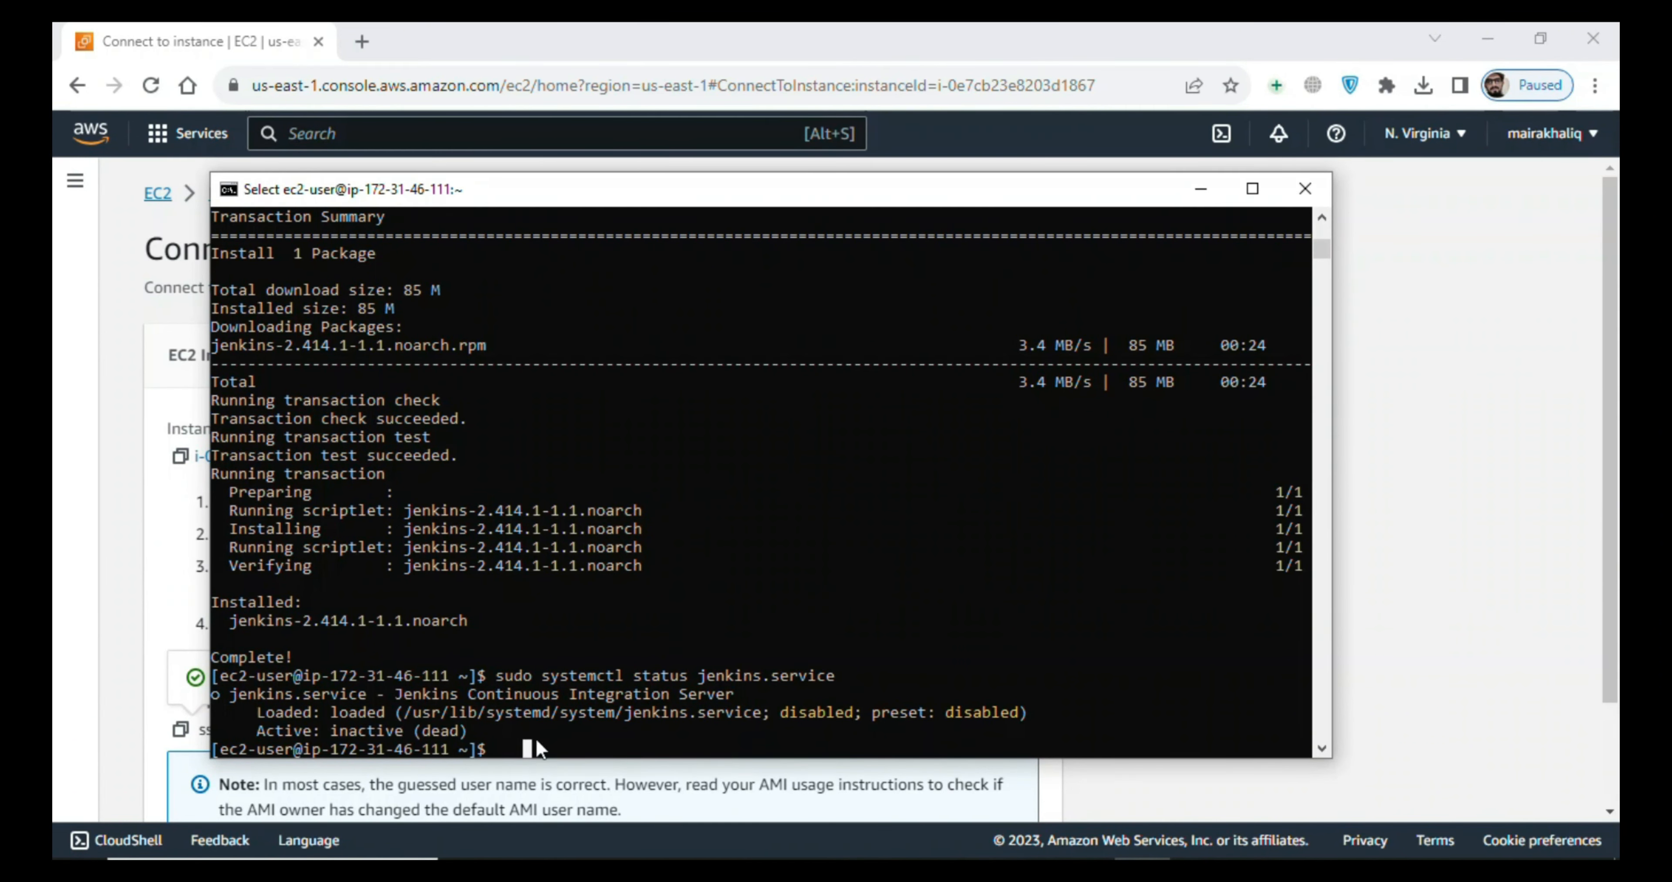
- Copy "sudo systemctl start jenkins.service" from jen-git.txt and run it in the SSH session to start Jenkins
click(1031, 869)
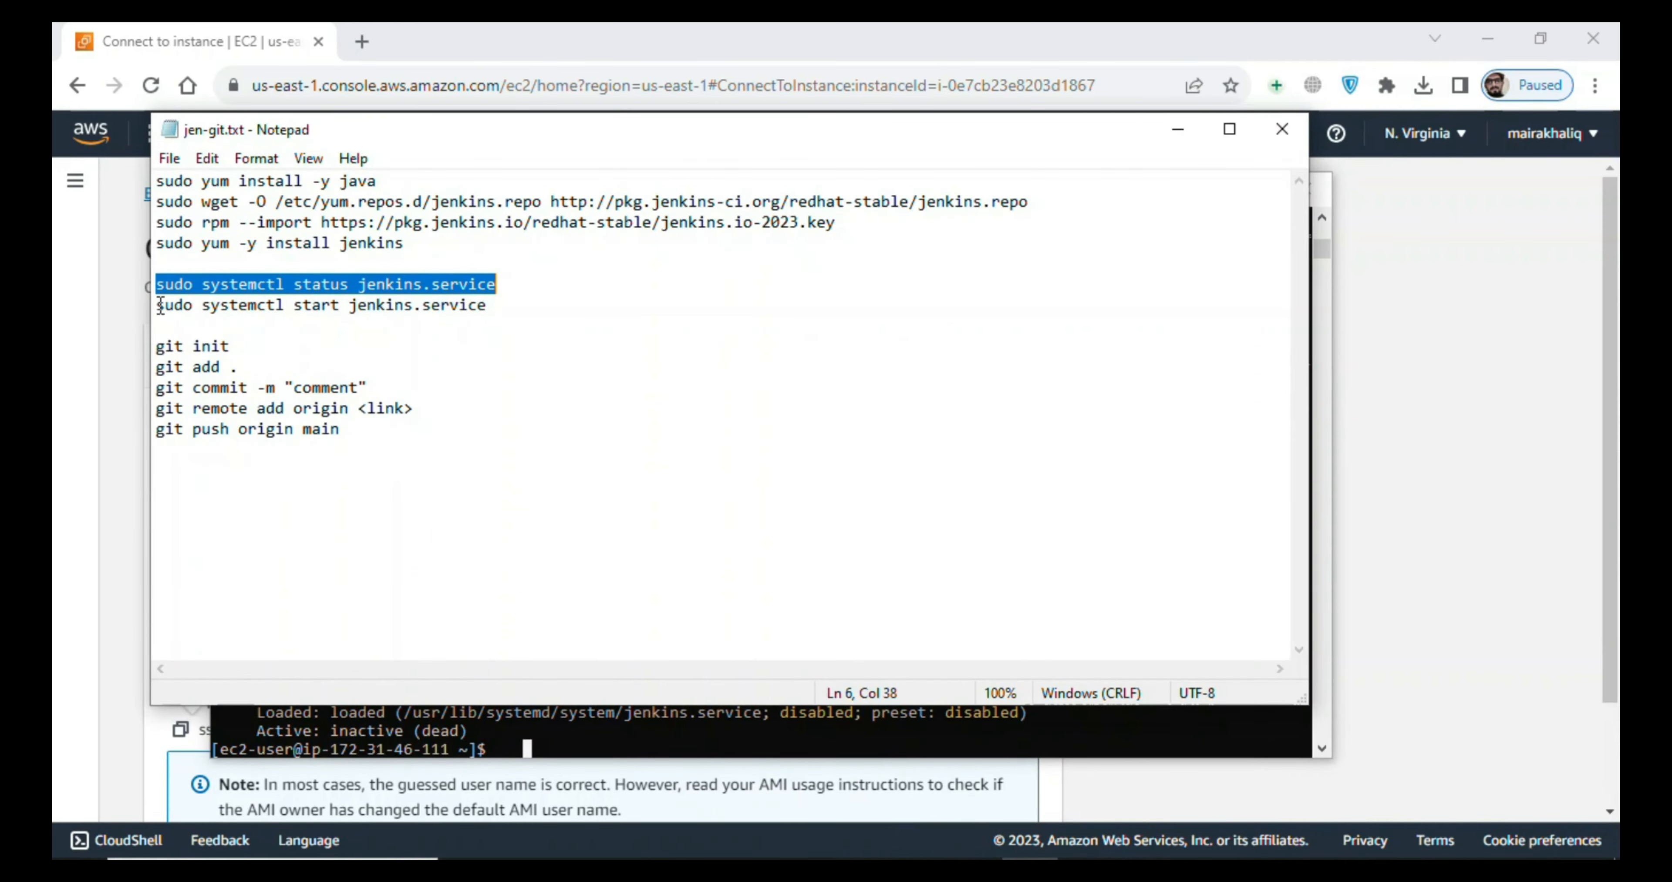
drag(158, 305, 557, 324)
key(ctrl+c)
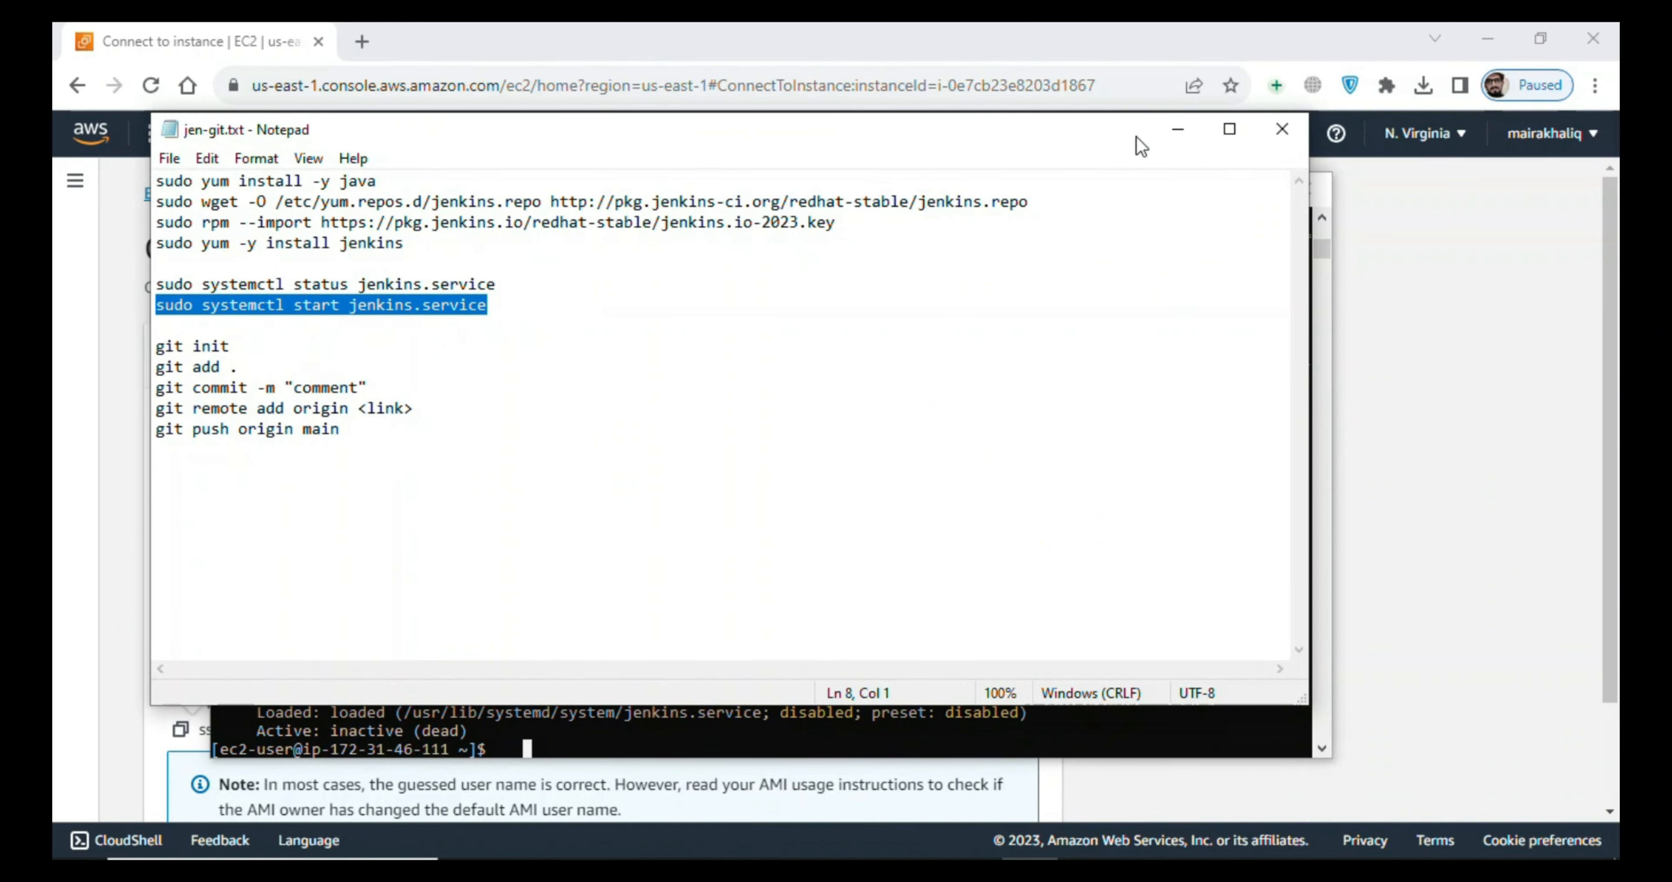
click(1178, 129)
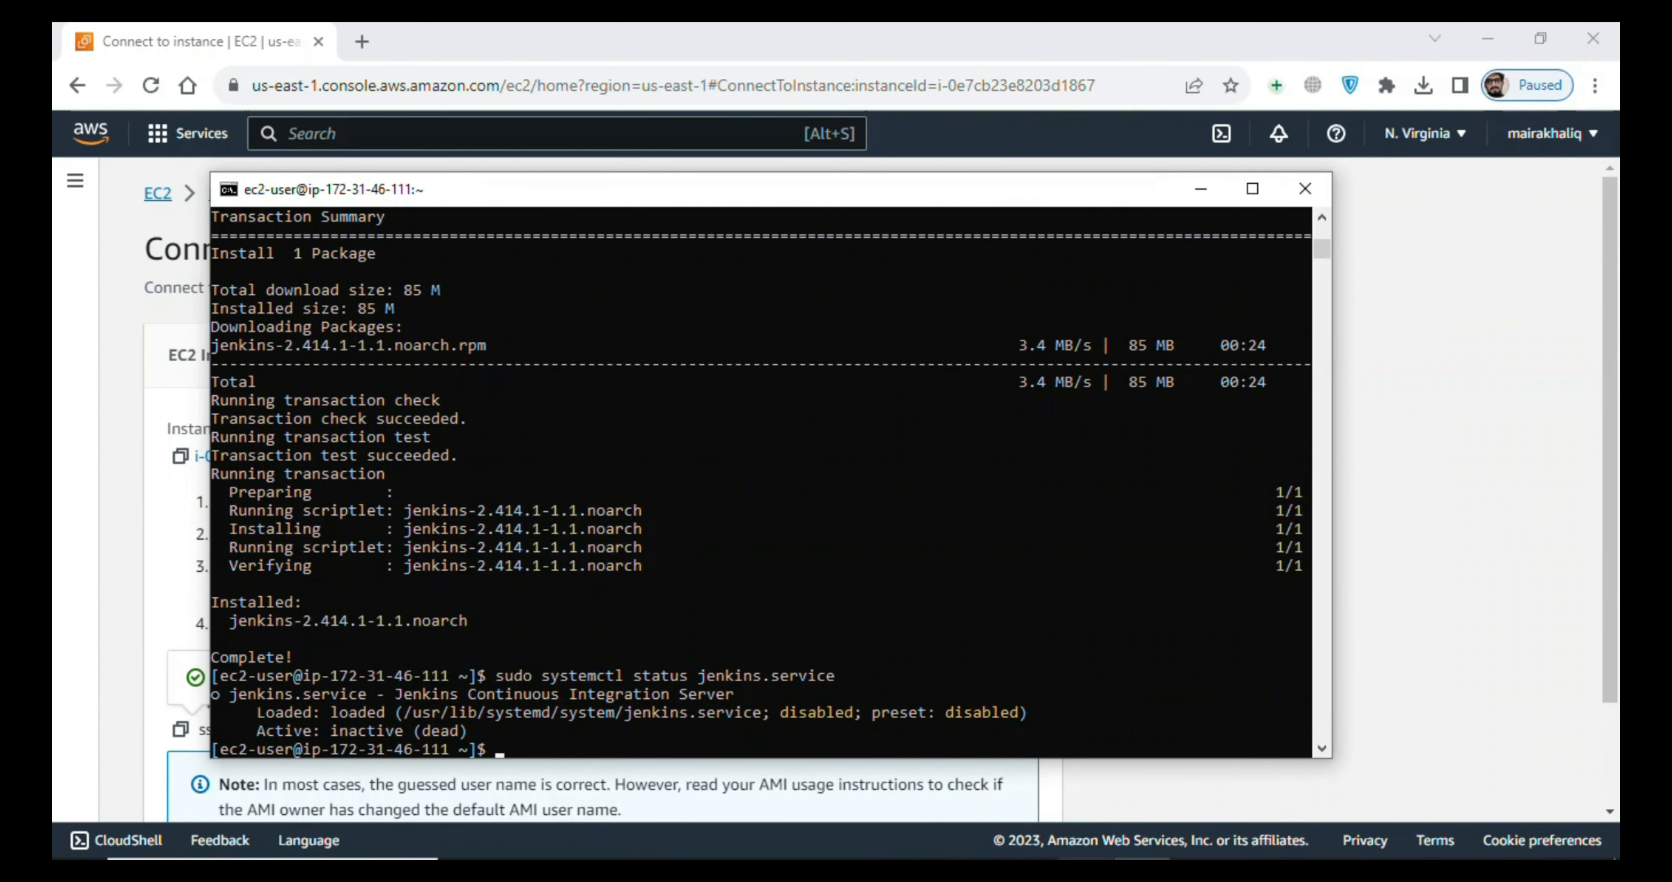
click(1031, 869)
click(1030, 869)
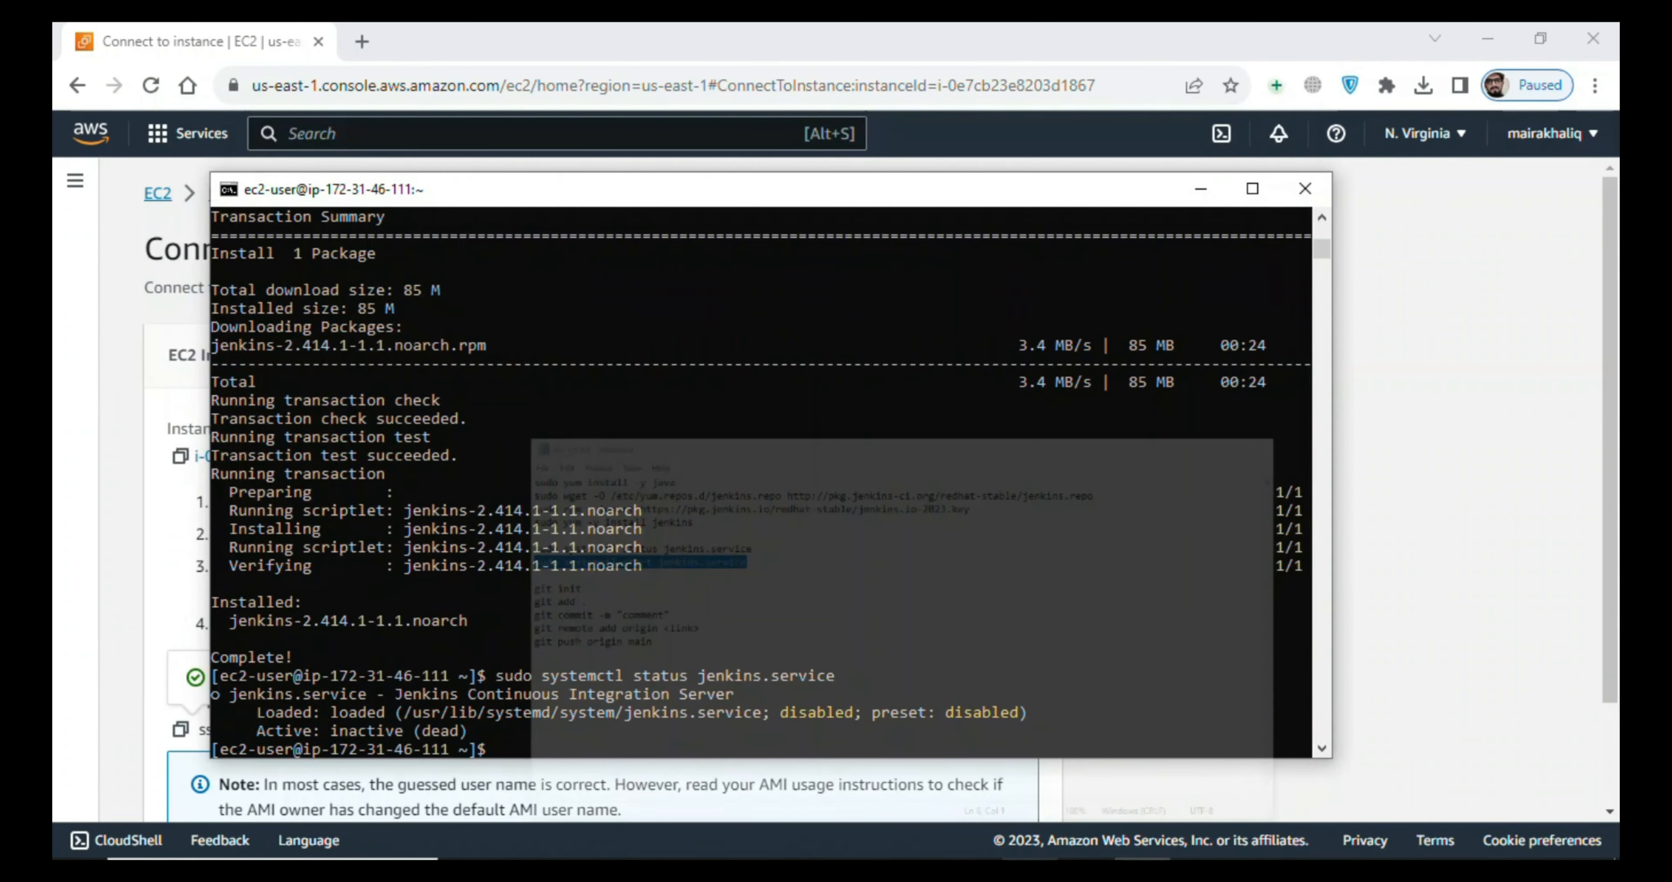
right_click(989, 625)
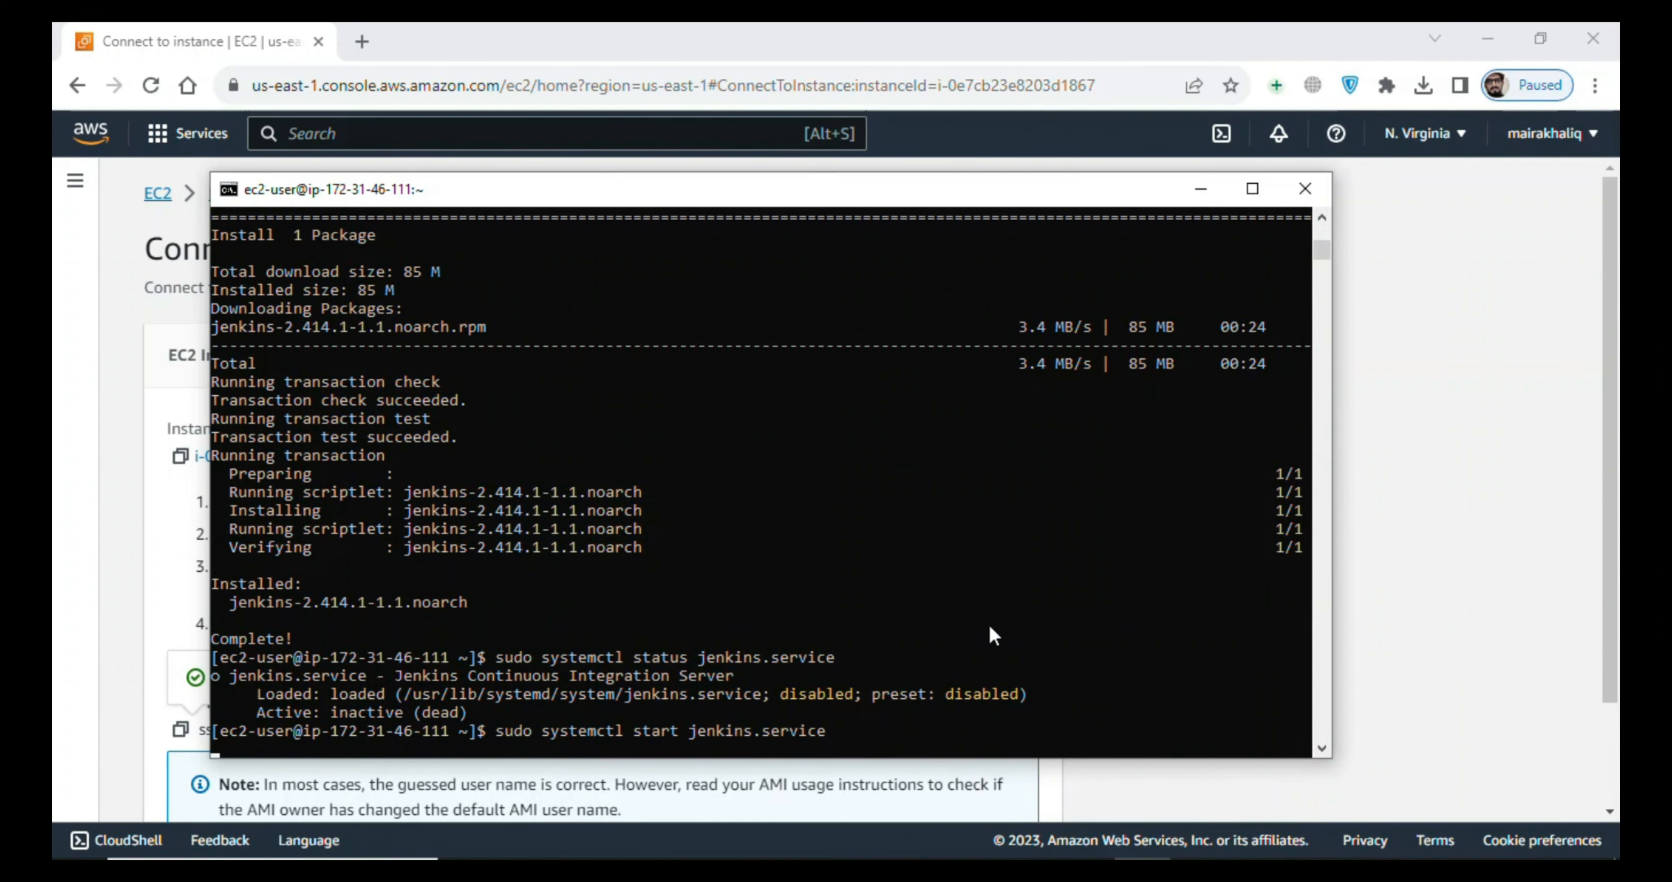
key(Return)
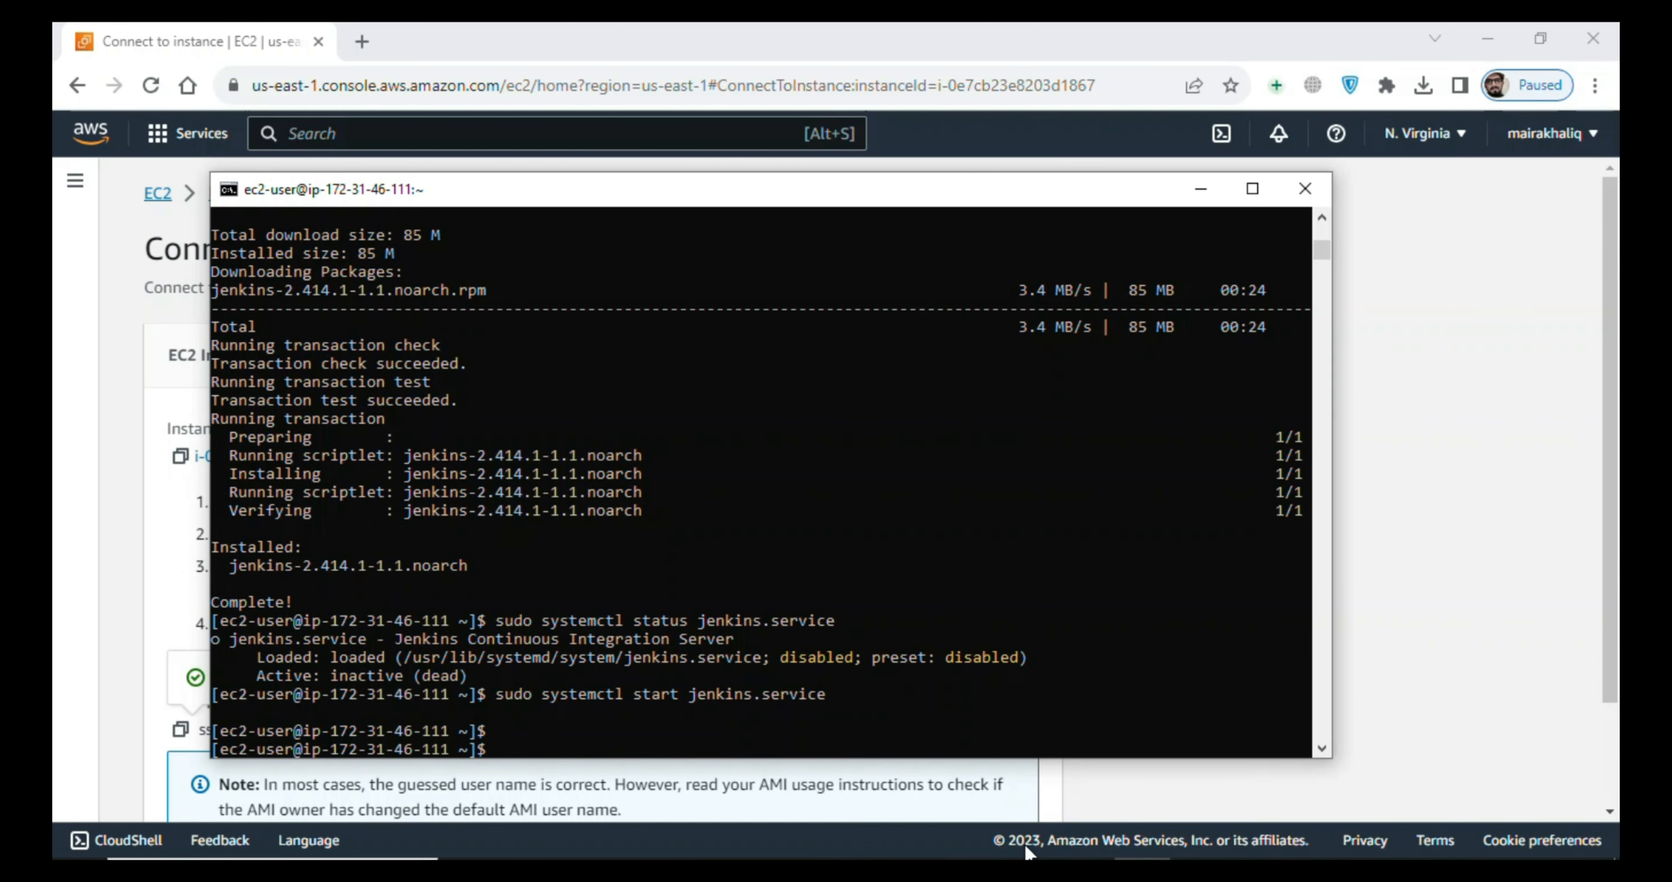
- Rerun "sudo systemctl status jenkins.service" from the command history and check the service's active state
key(Up)
key(Up)
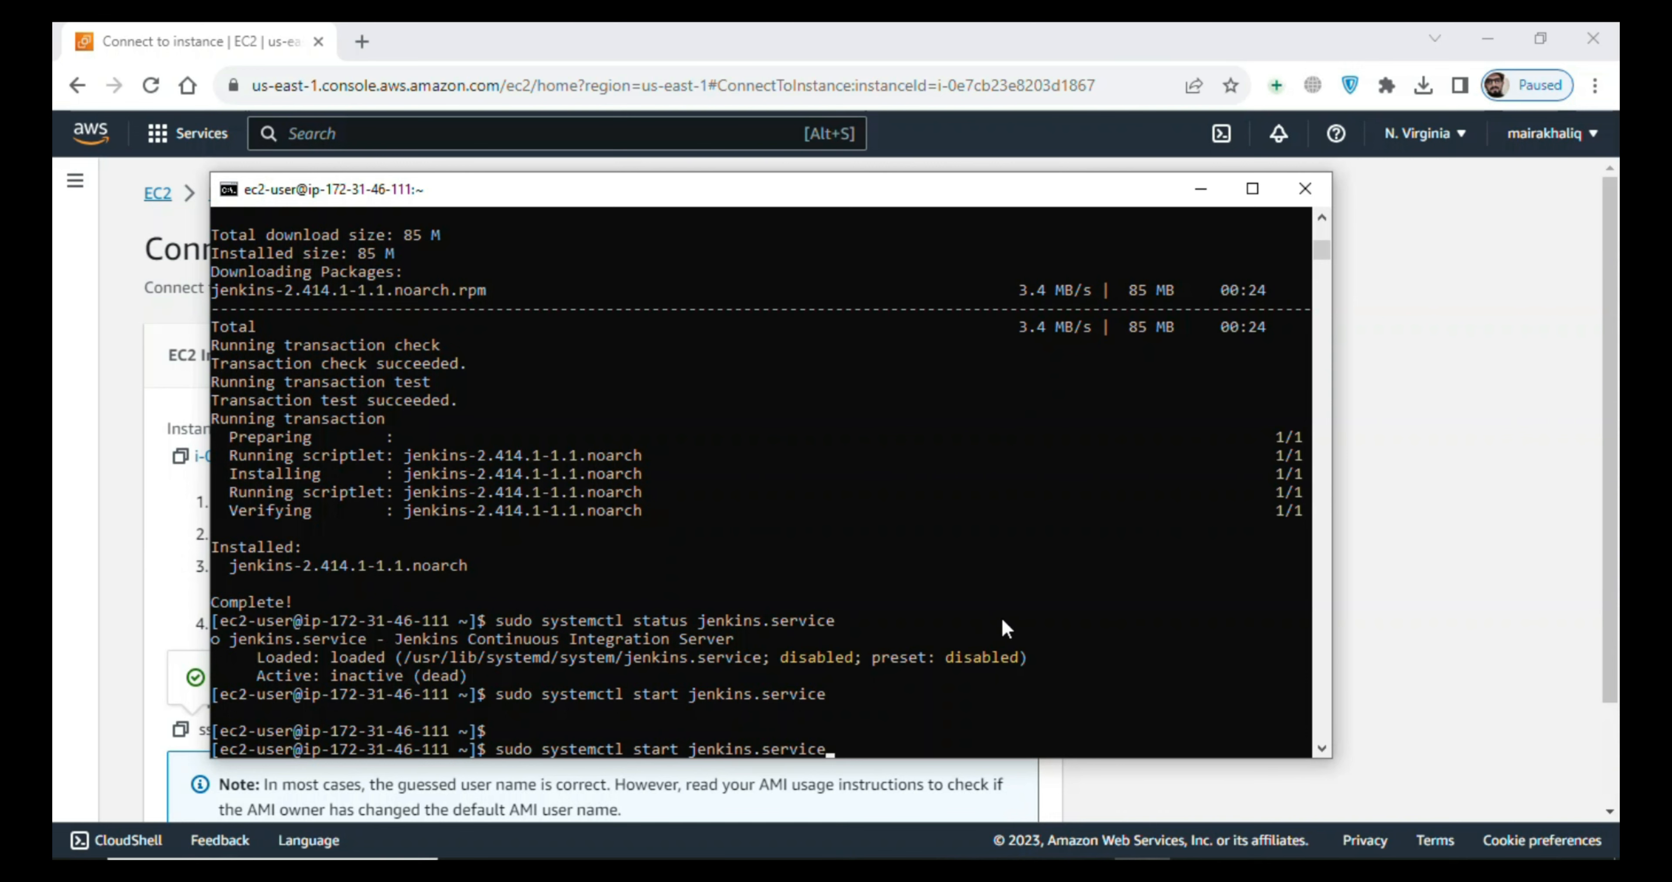
key(Return)
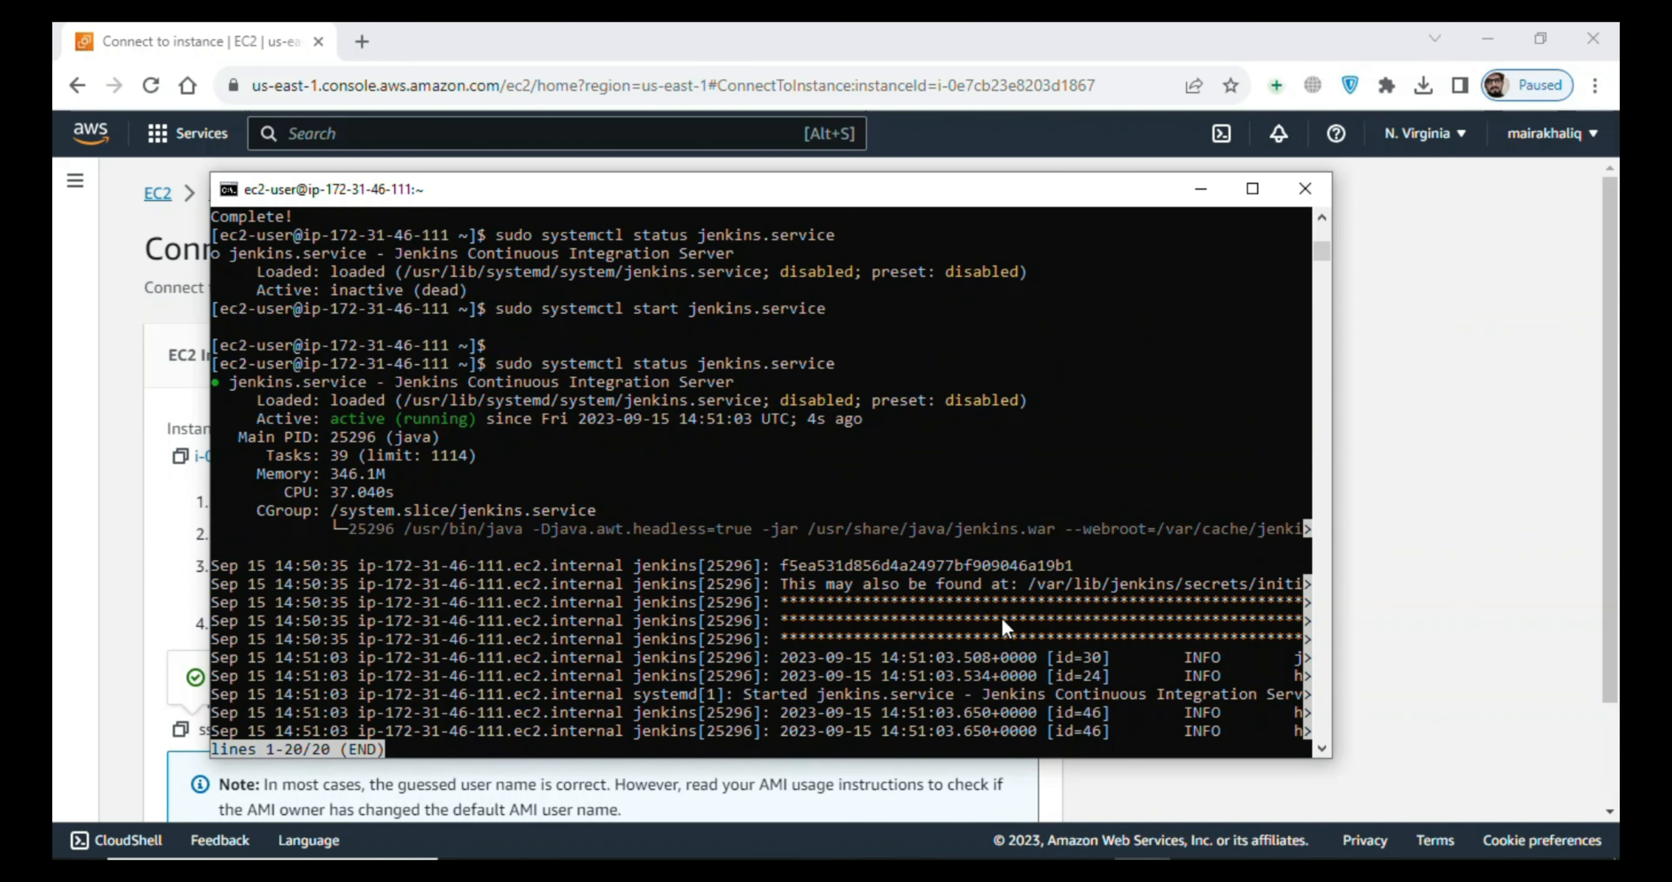
drag(331, 419, 464, 425)
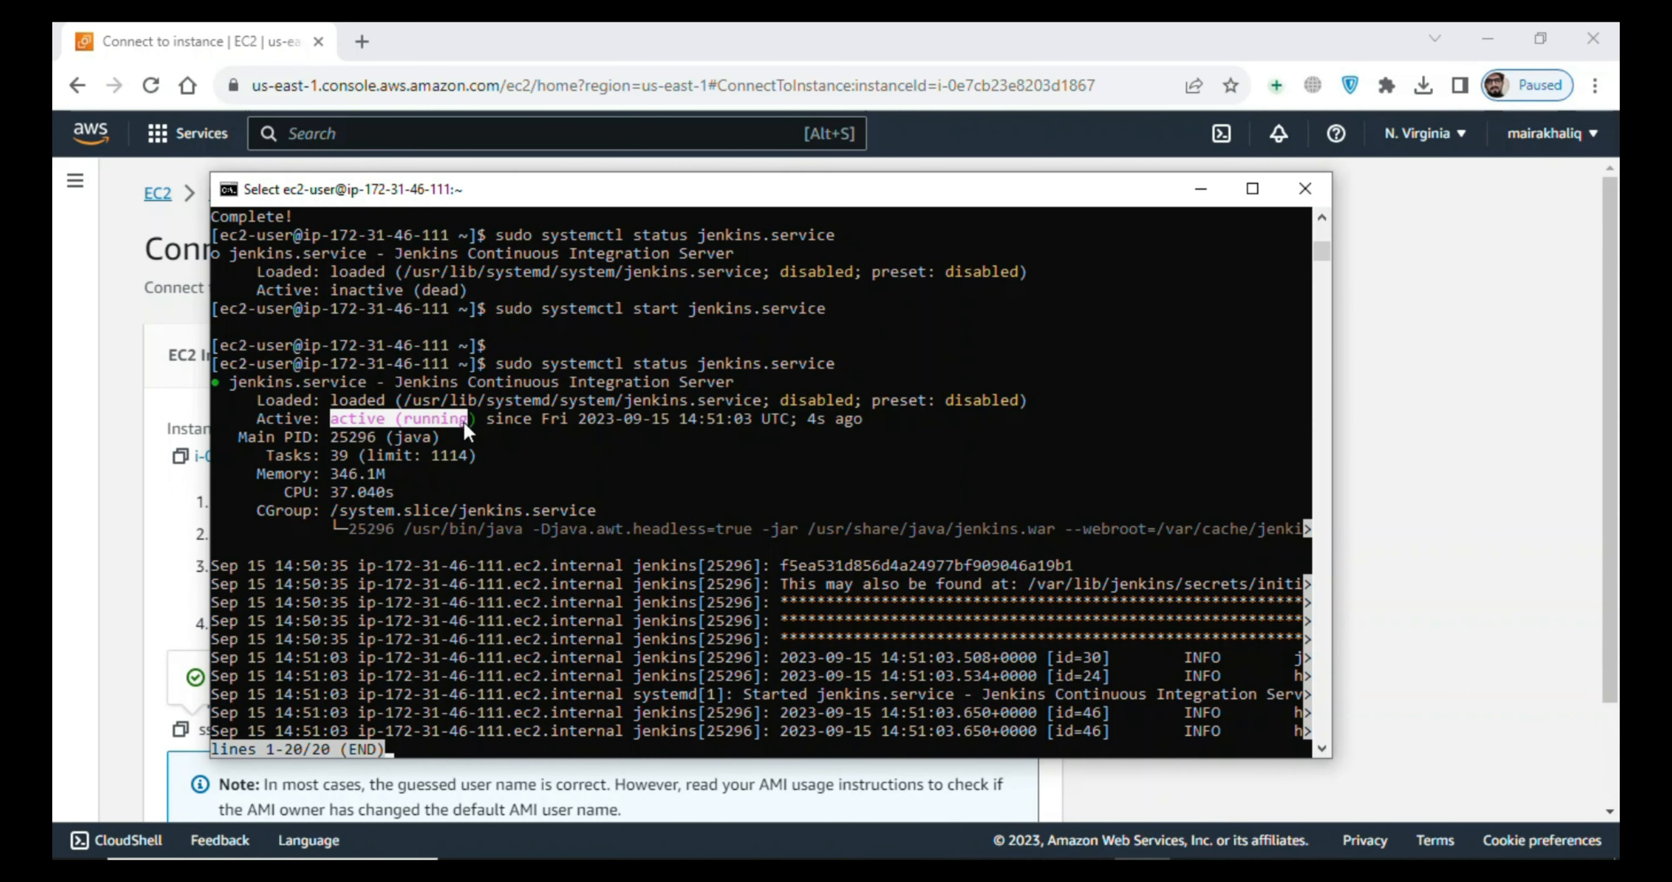
- Switch to the AWS console in Chrome and open the launch-wizard-5 security group from the jenkins-server instance's security details
click(1211, 187)
click(250, 193)
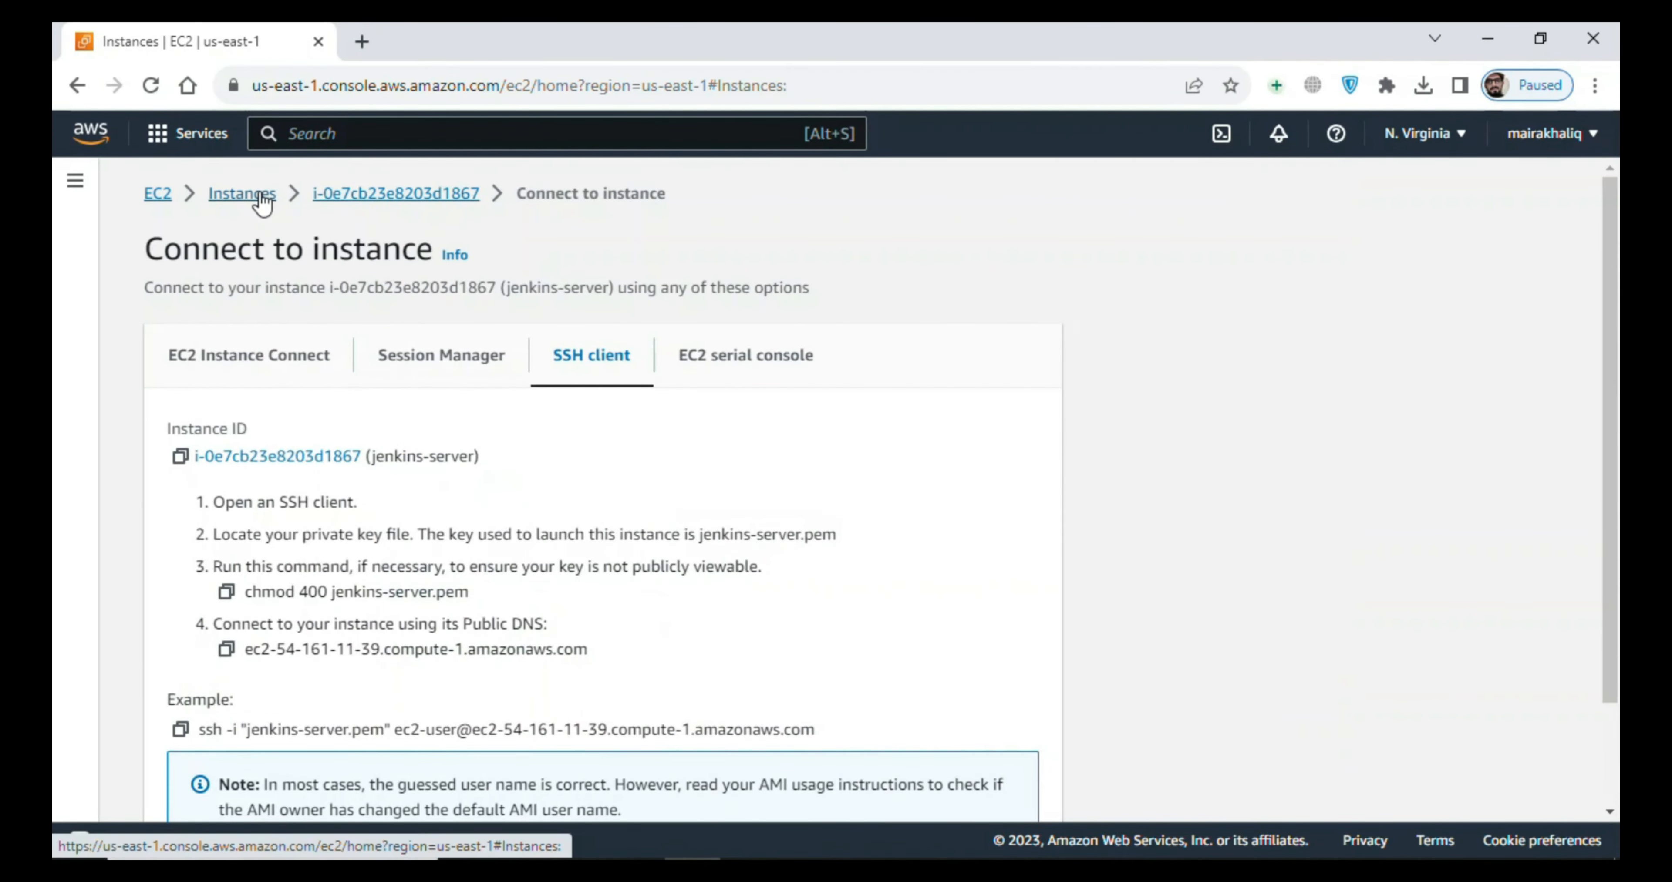
click(359, 307)
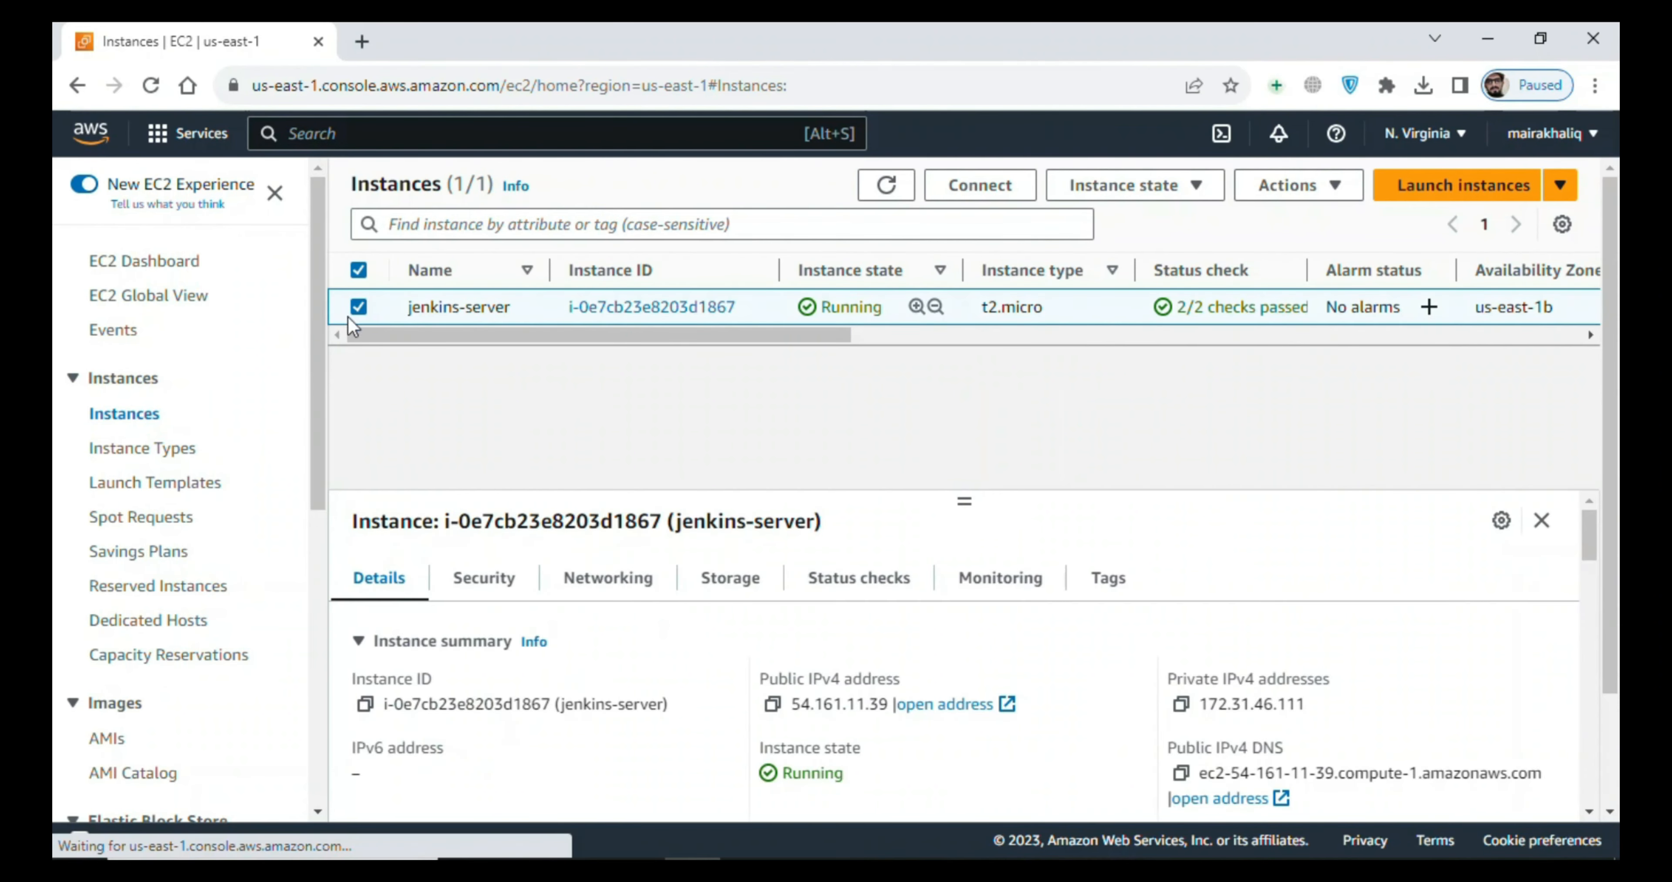
drag(966, 500, 955, 377)
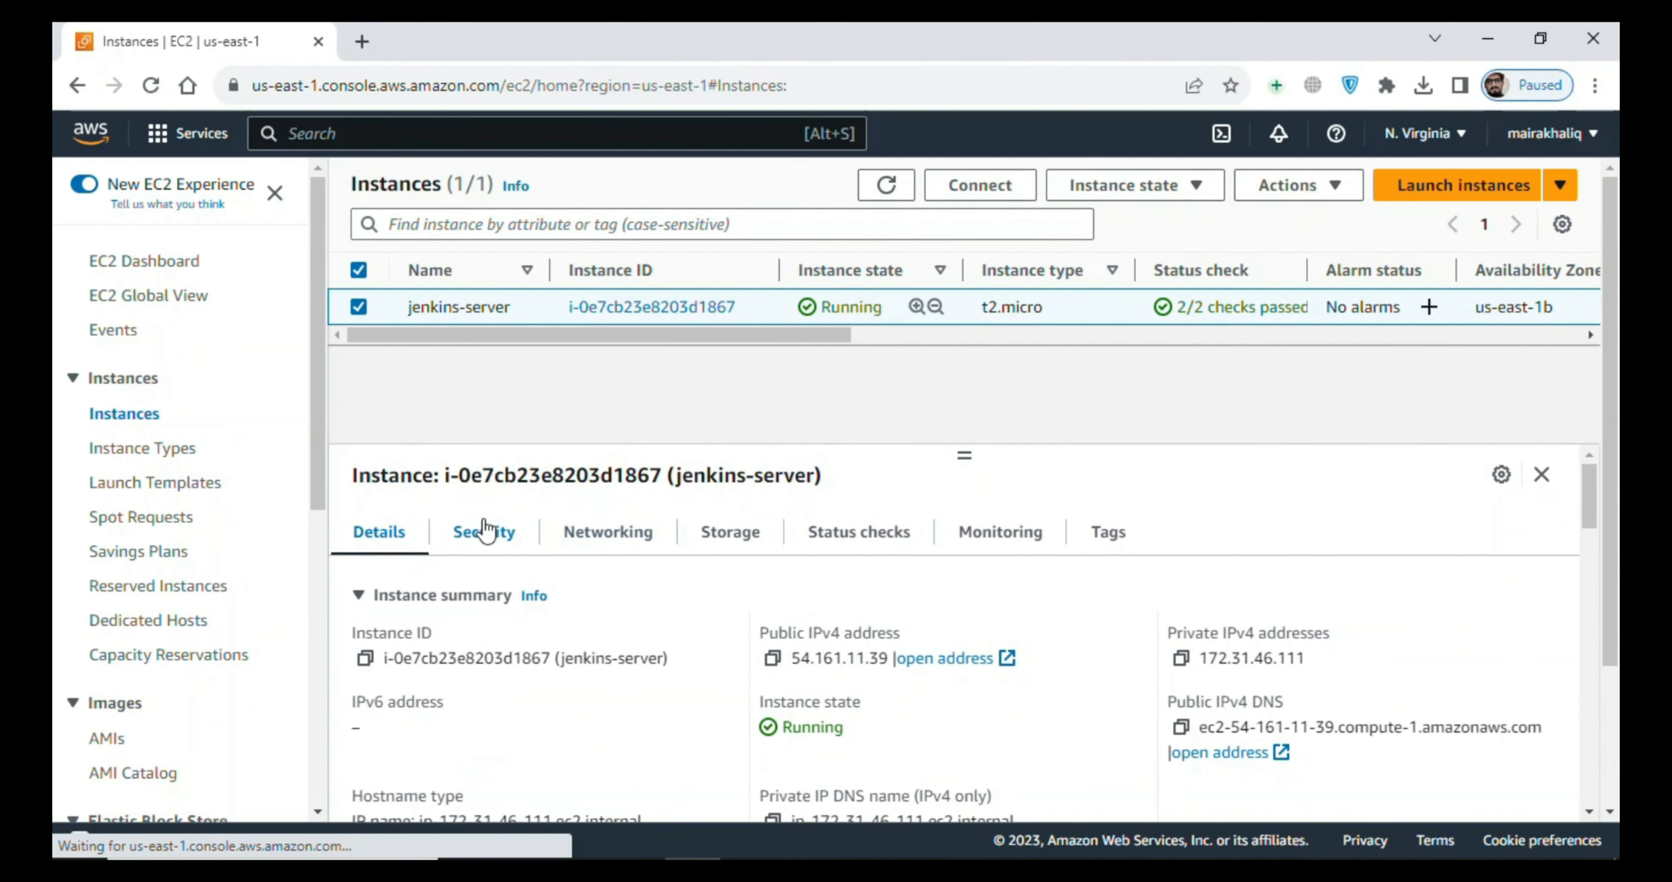
click(487, 534)
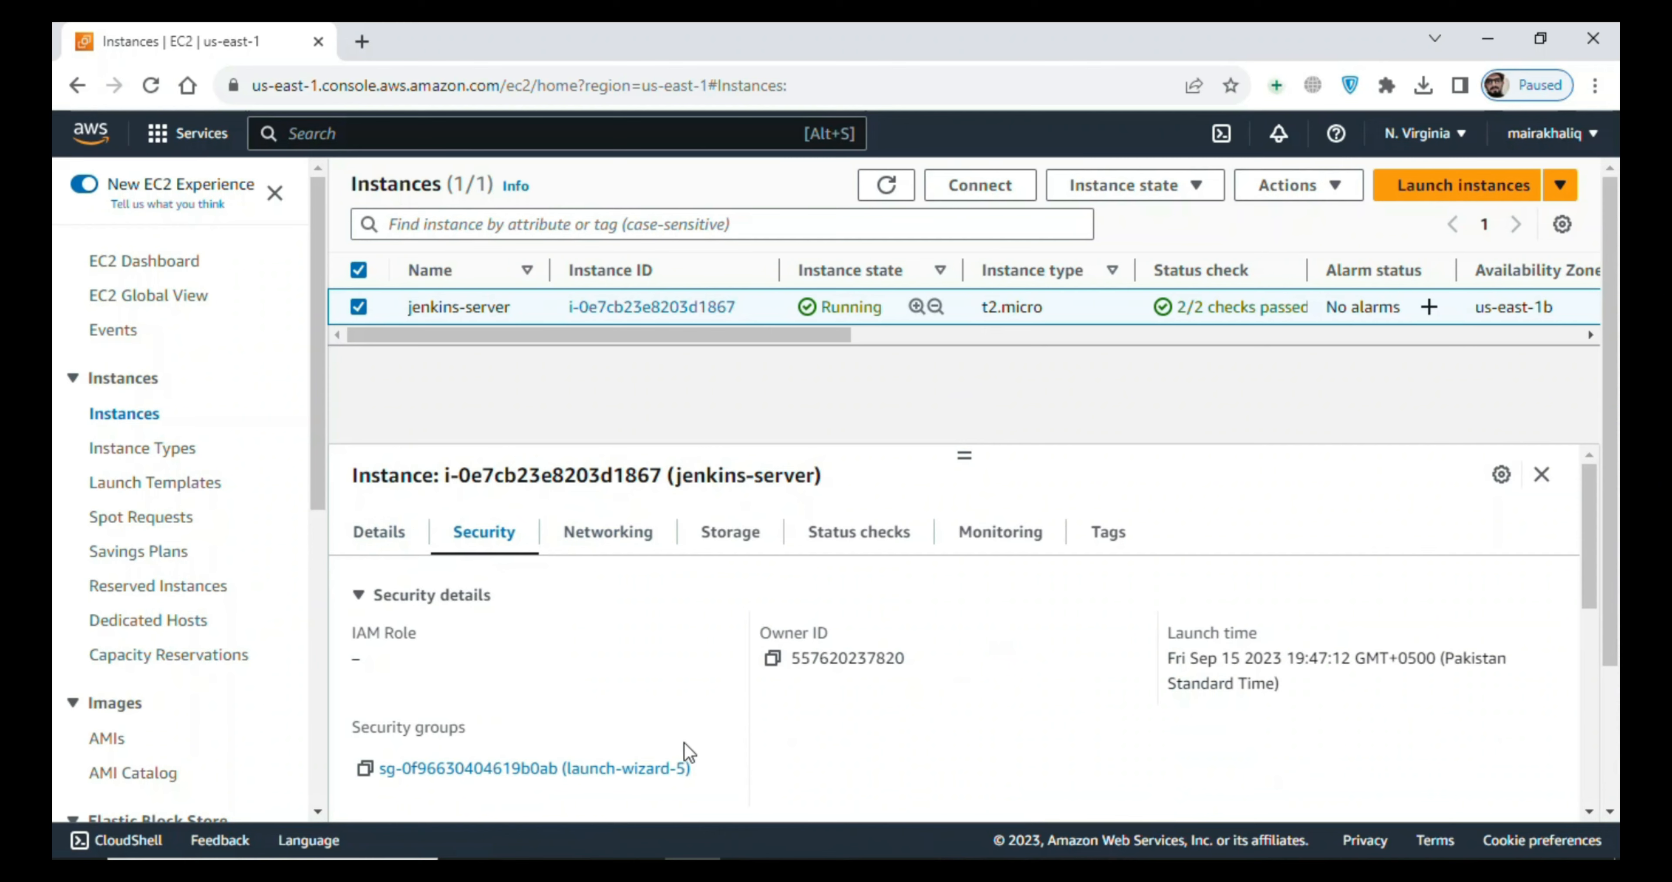
click(614, 769)
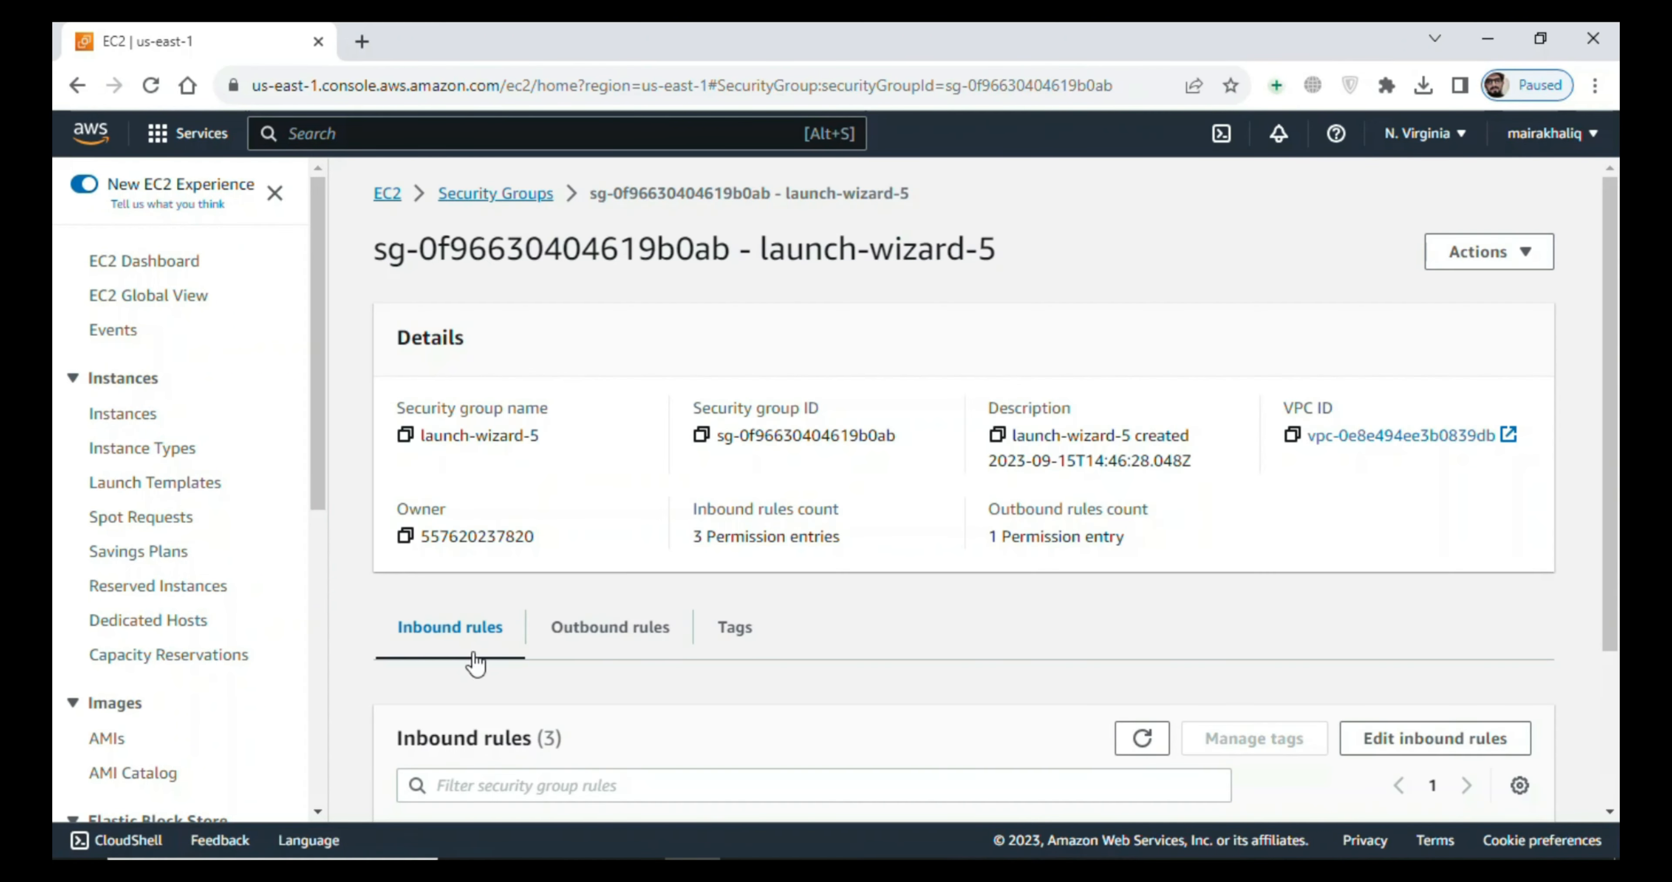
- Edit the launch-wizard-5 inbound rules and add a Custom TCP rule with port range 8080
scroll(1580, 478, down, 3)
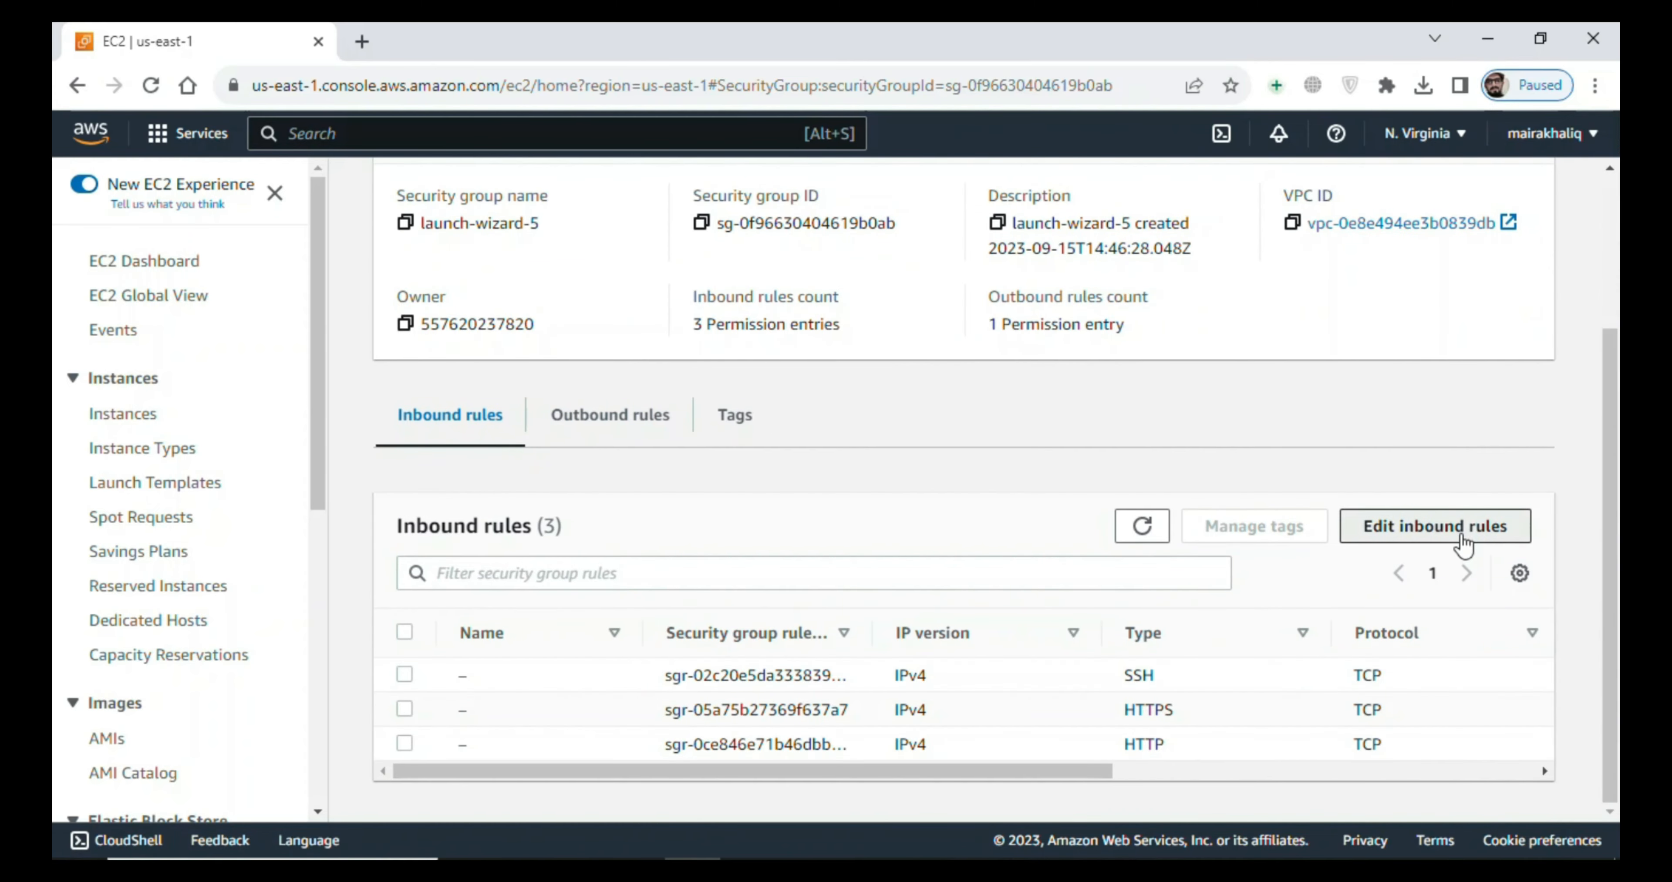
click(1459, 541)
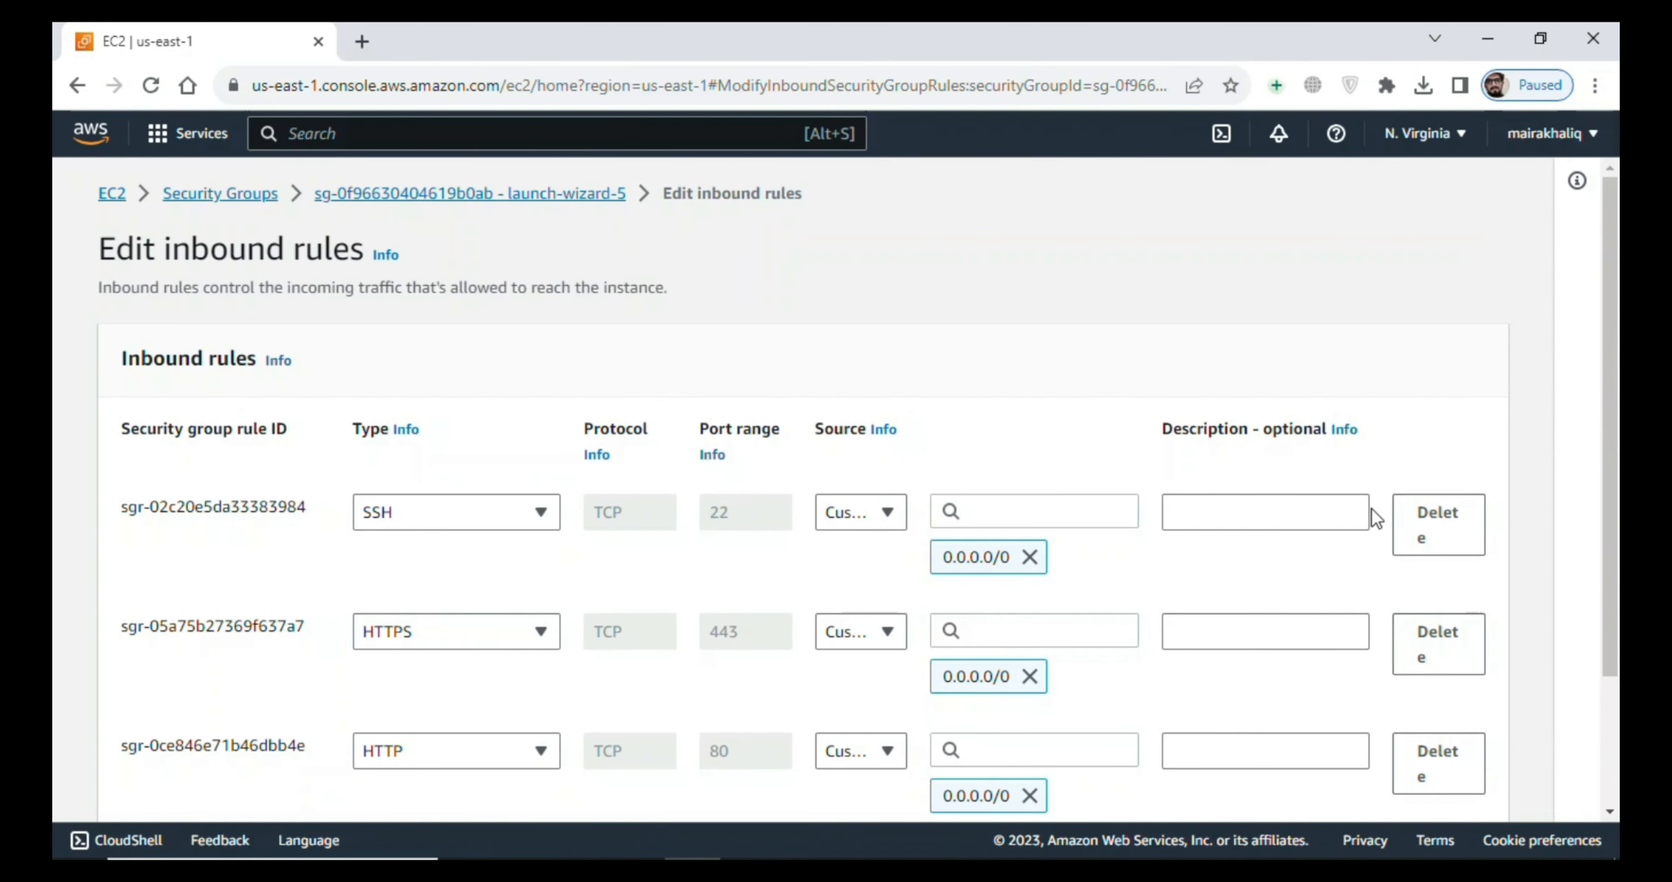
scroll(422, 649, down, 3)
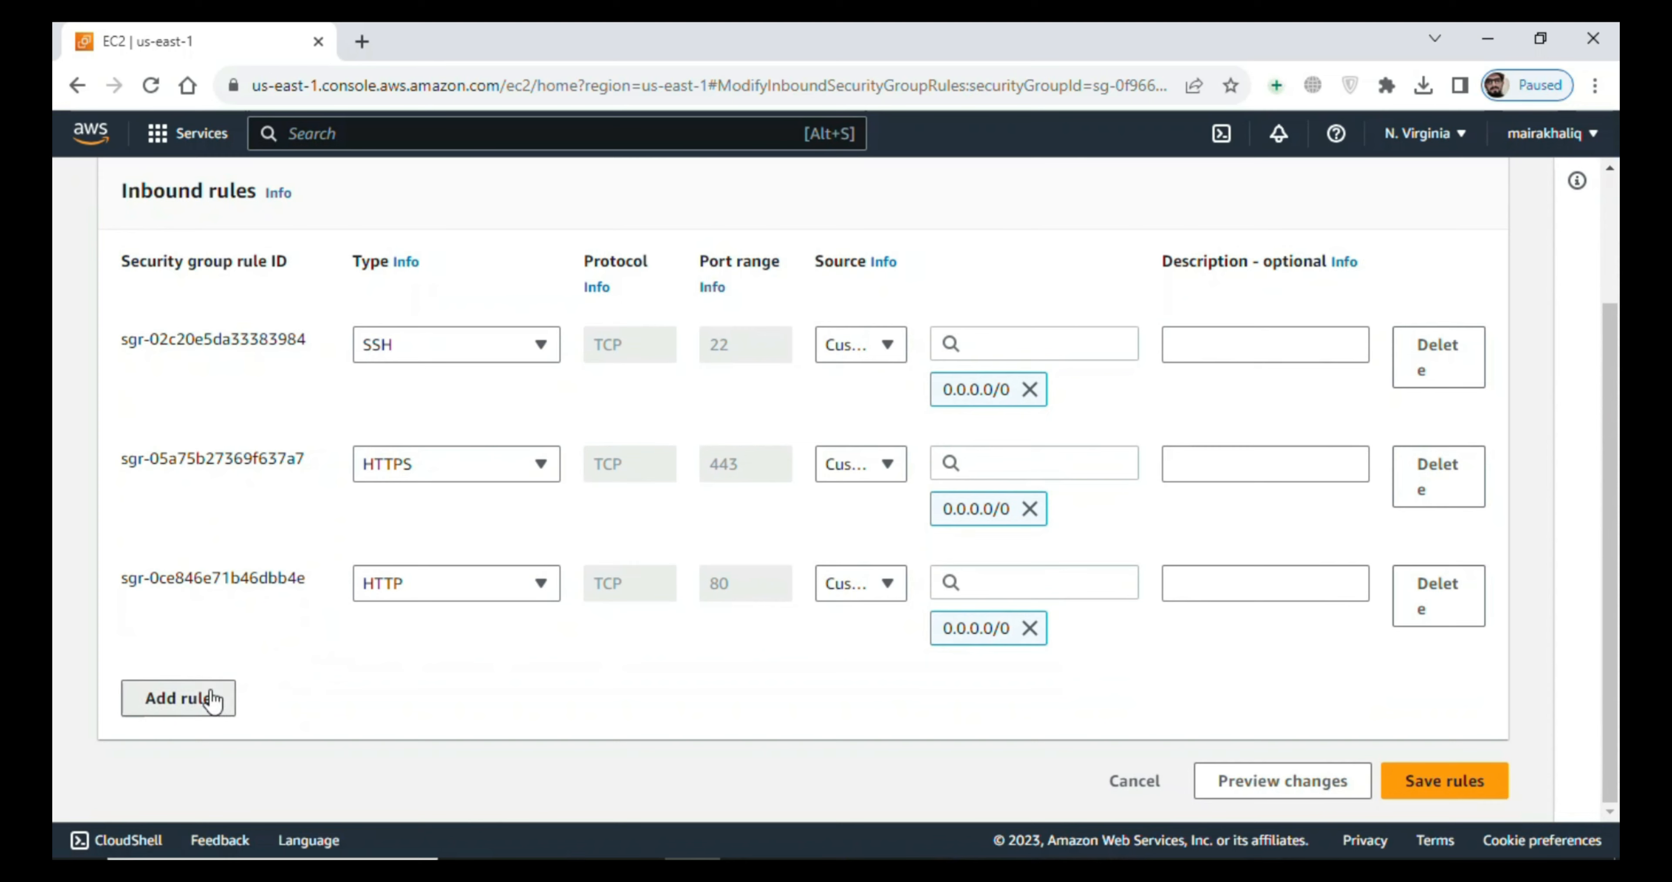
click(218, 697)
click(768, 708)
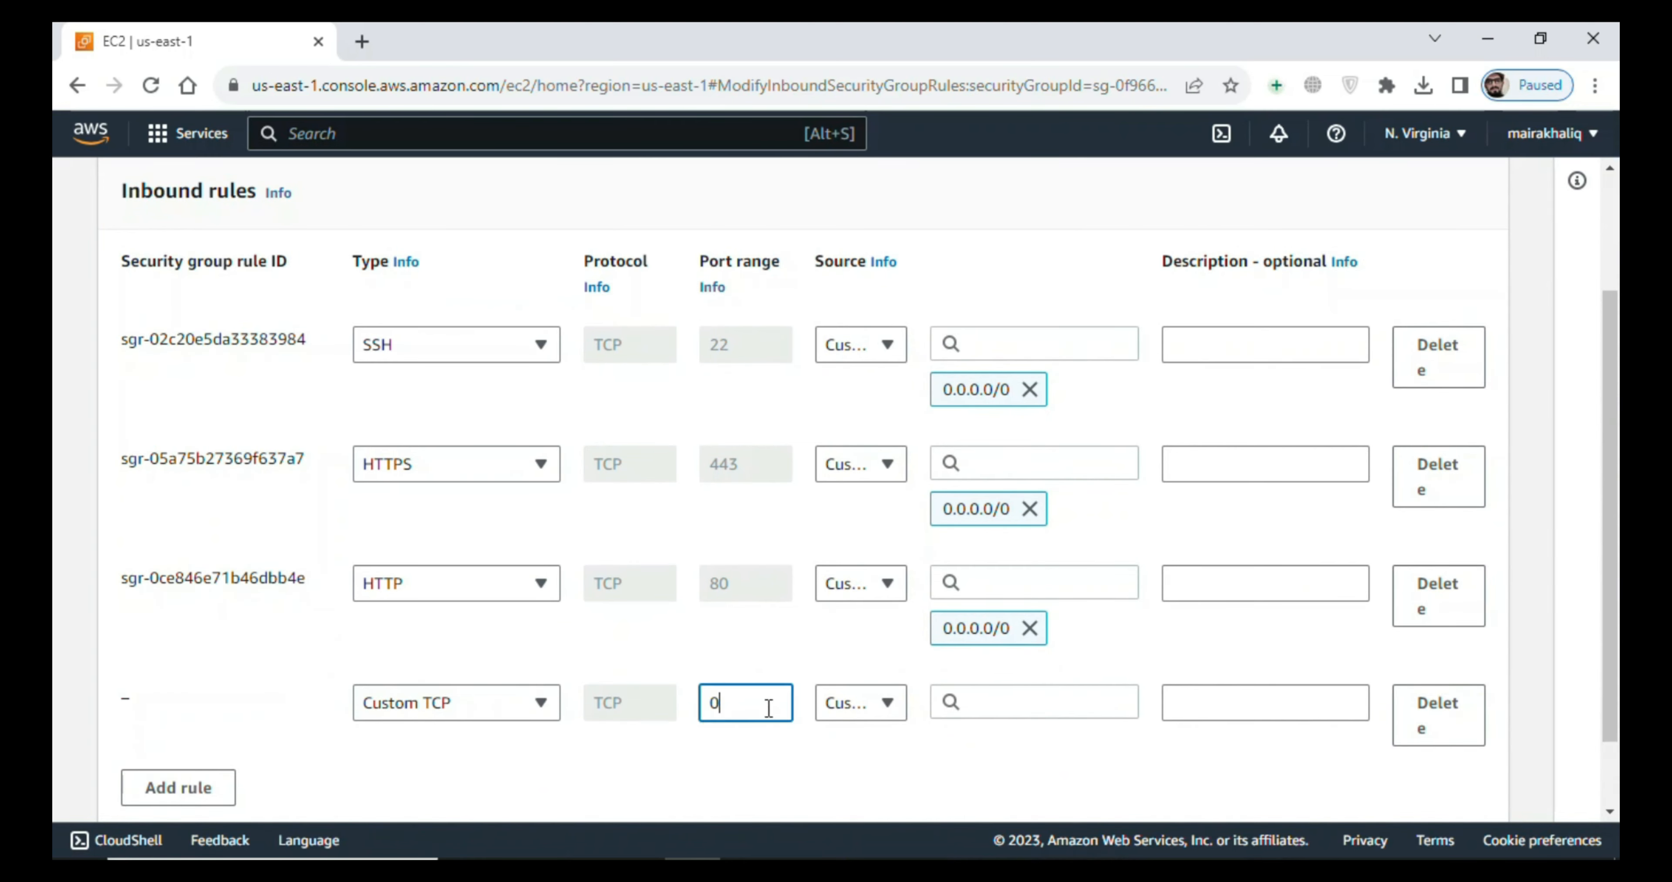
text(8080)
- Set the port 8080 rule's source to Anywhere with 0.0.0.0/0 and save the inbound rules
click(841, 703)
click(843, 703)
click(995, 701)
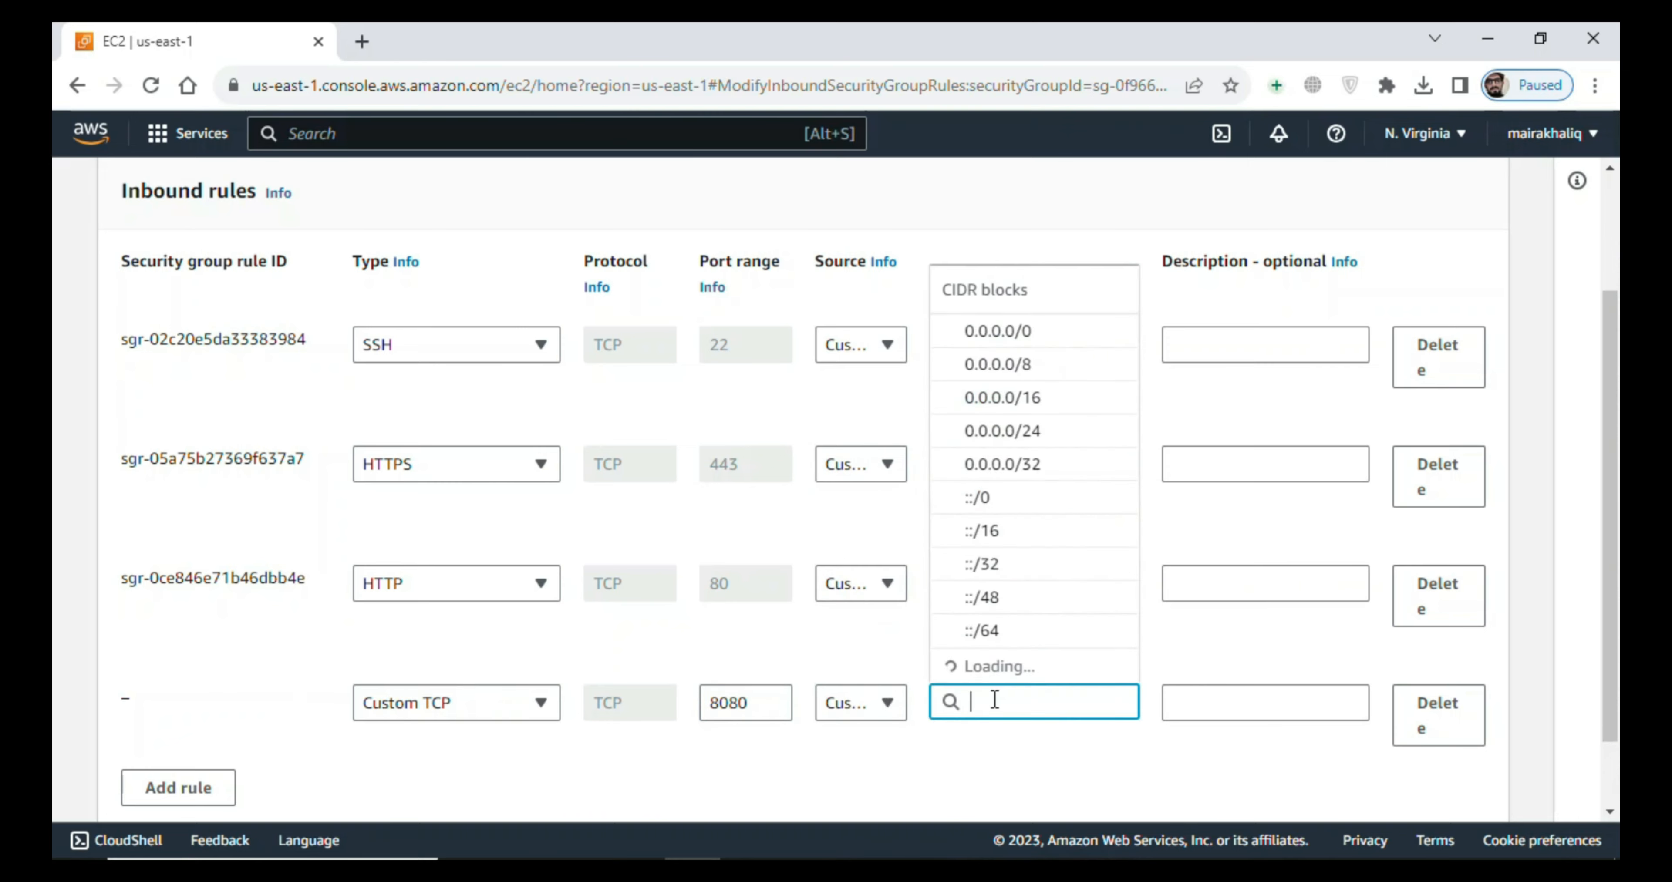
click(1039, 297)
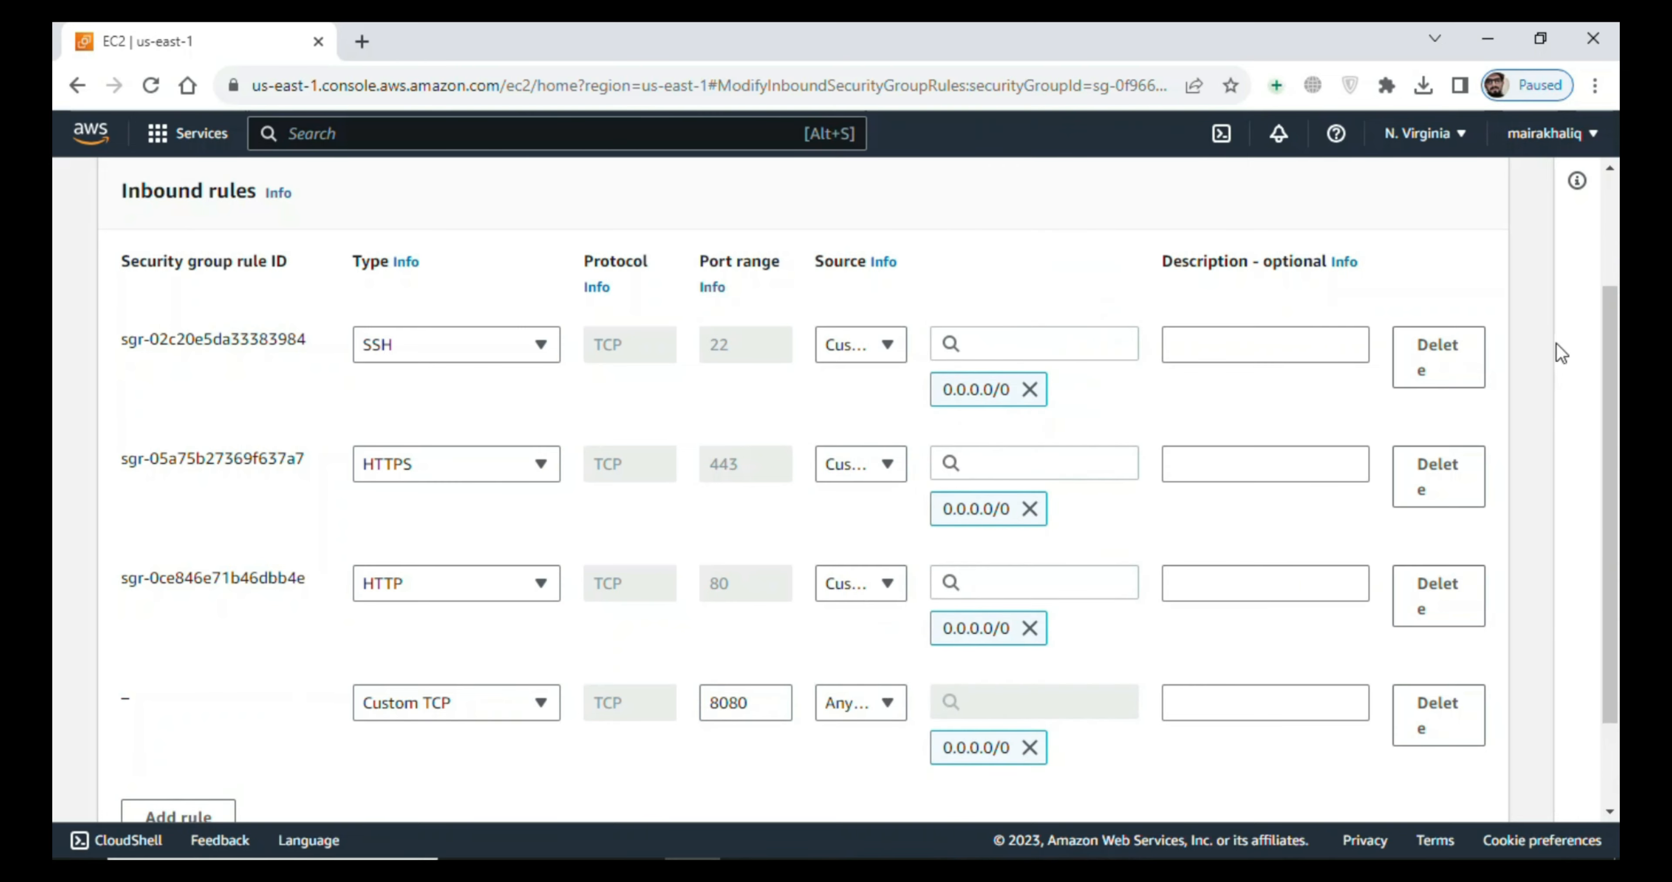
scroll(1584, 649, down, 3)
click(1439, 772)
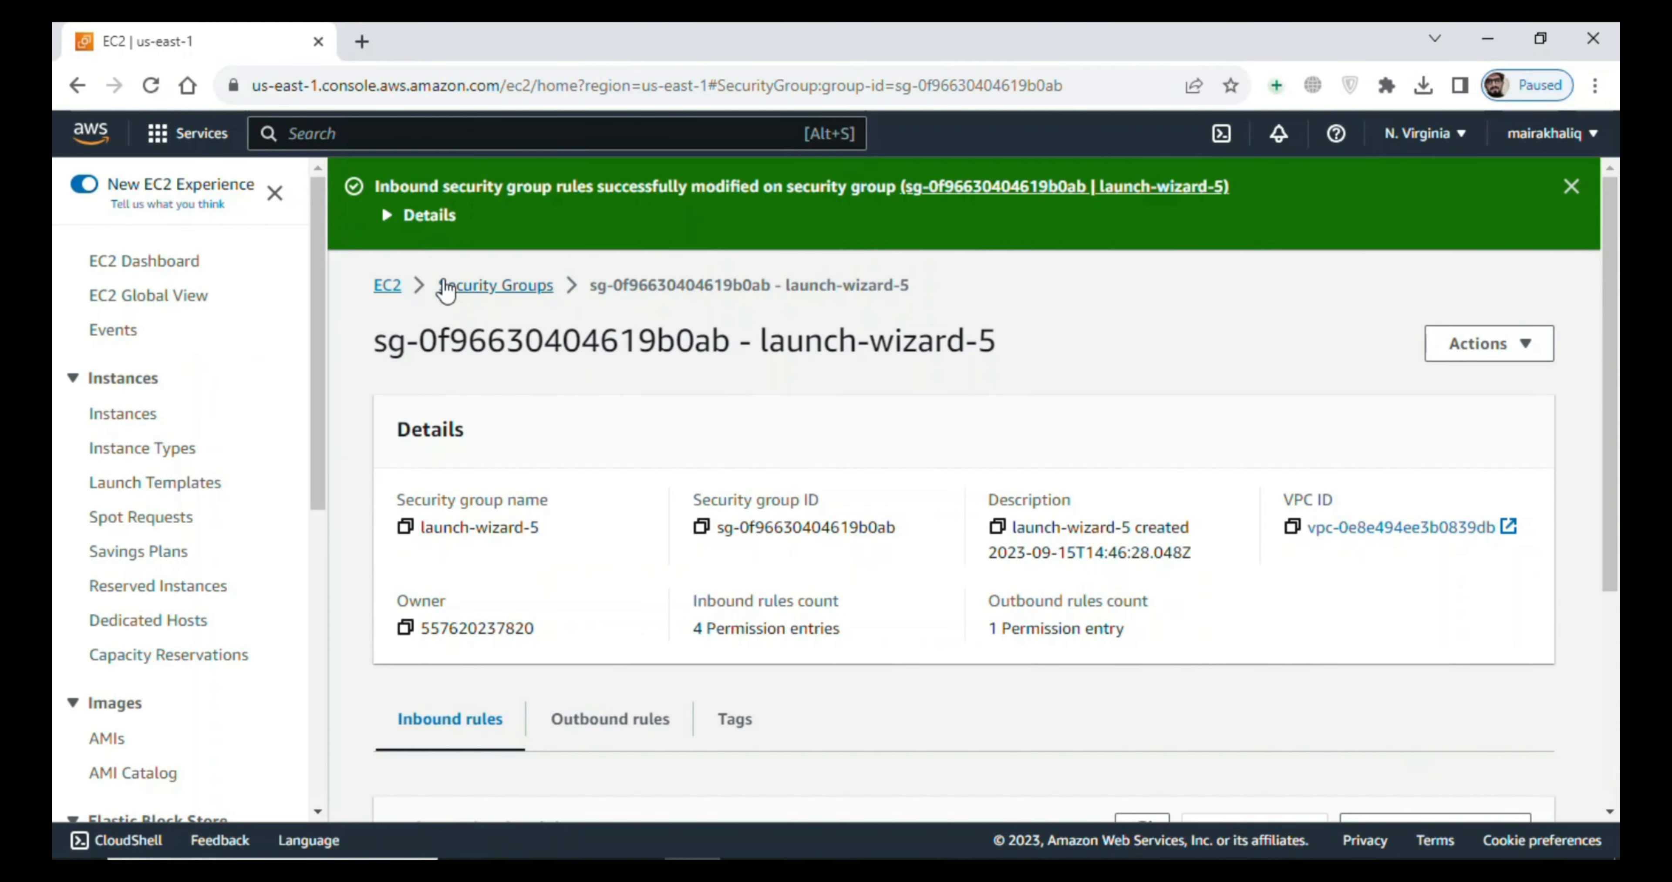
- Return to the EC2 dashboard, open the running instances and copy the jenkins-server instance's public IPv4 address
click(388, 287)
click(478, 339)
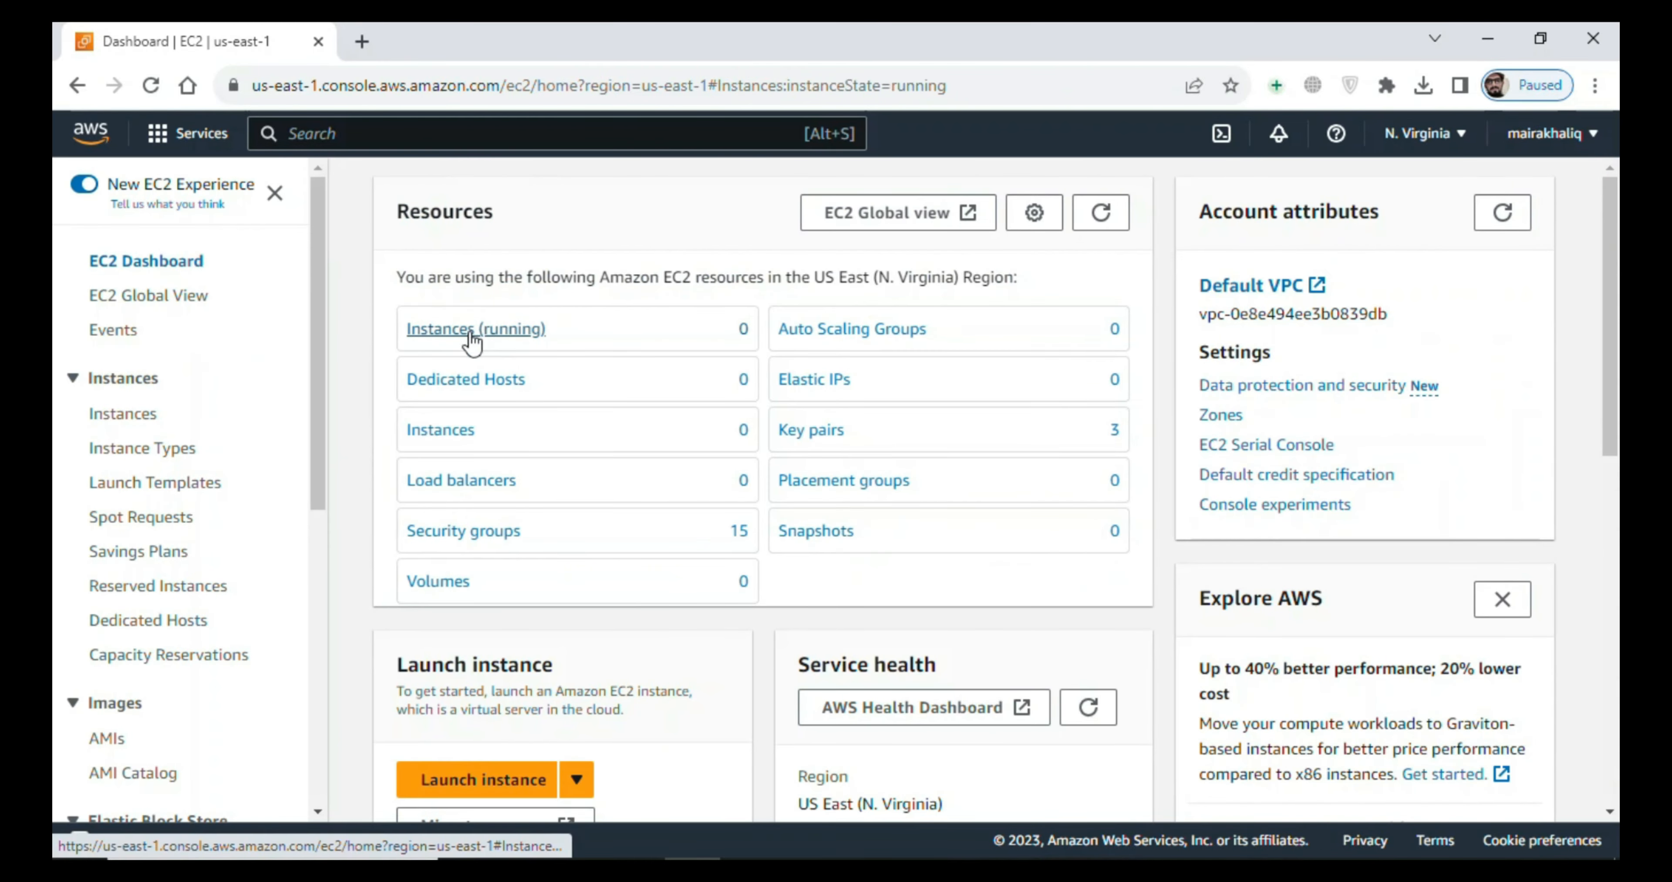
click(358, 357)
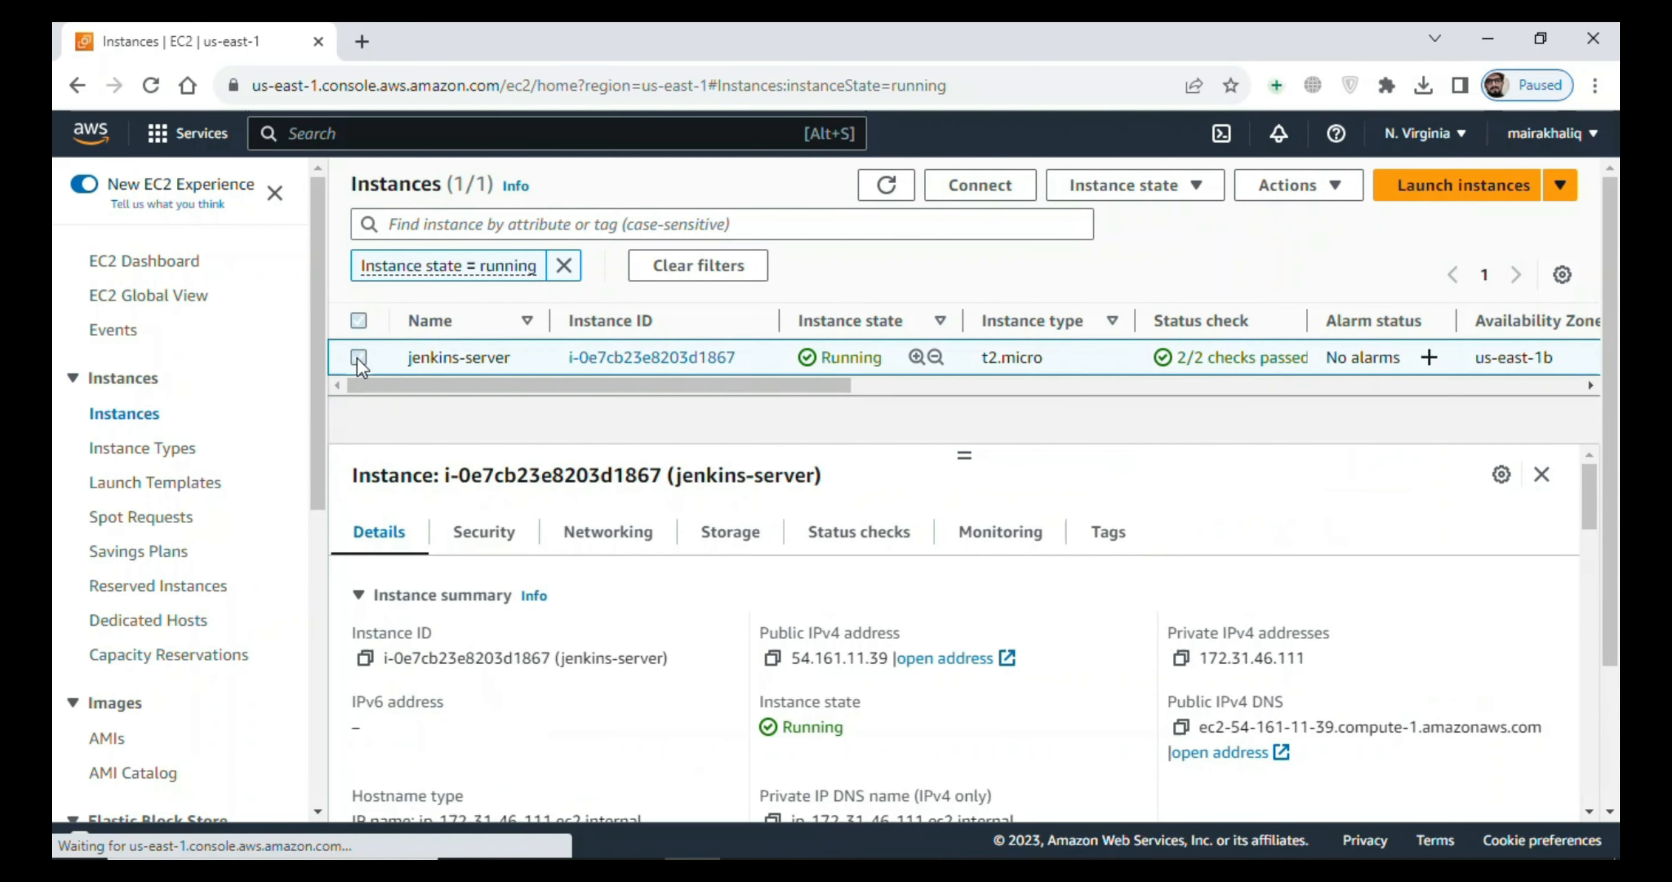
click(771, 658)
- Open 54.161.11.39:8080 in a new browser tab
click(362, 41)
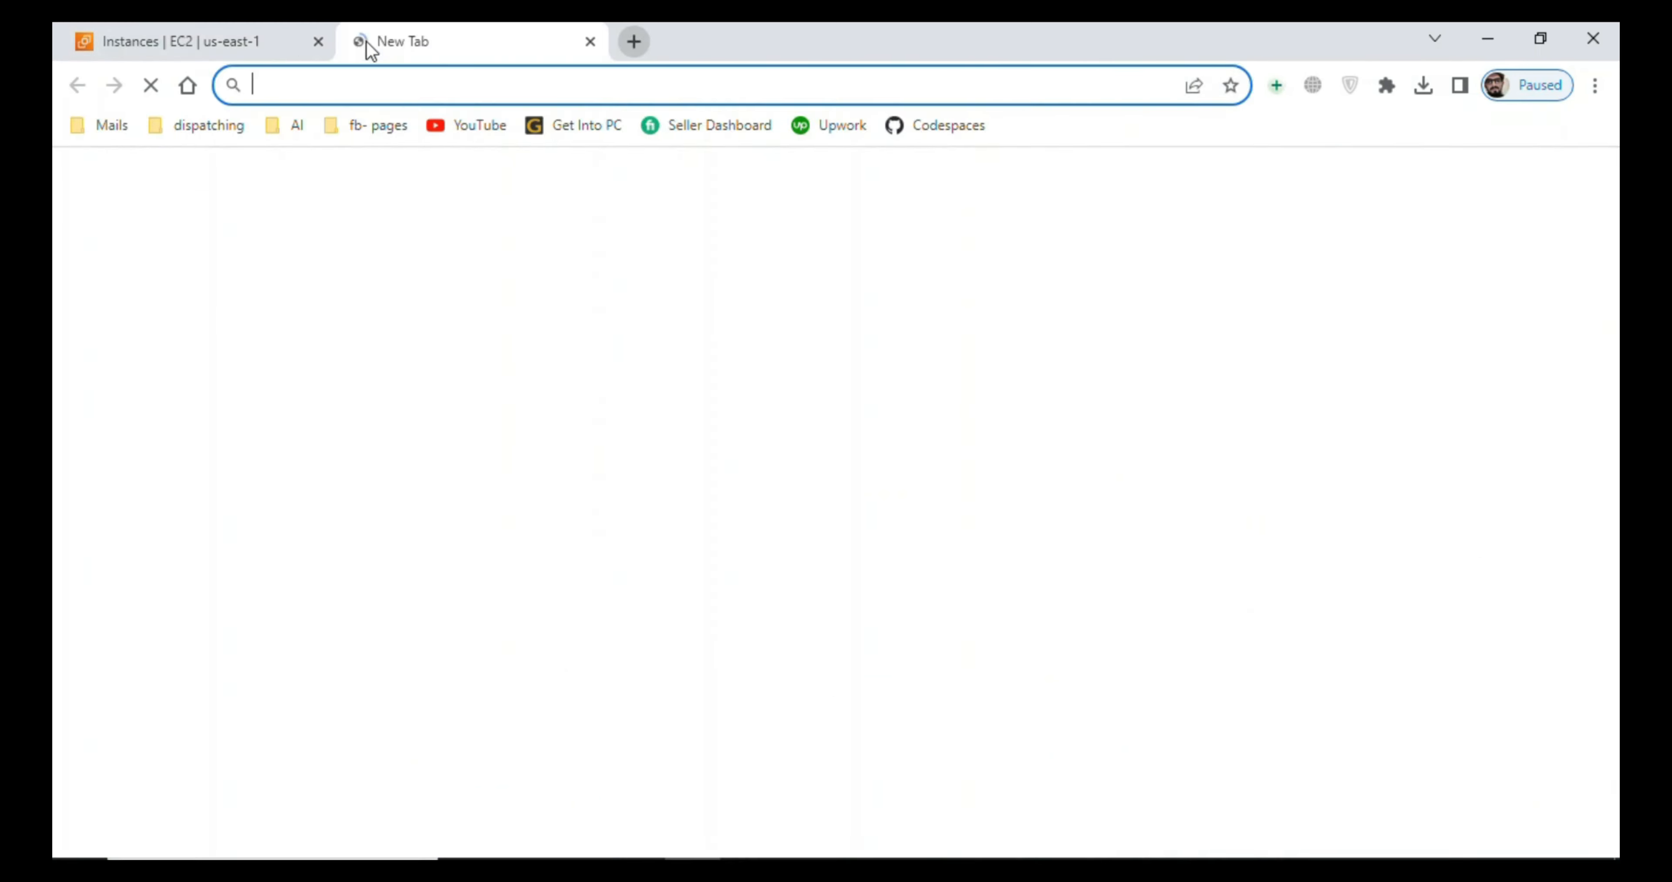
key(ctrl+v)
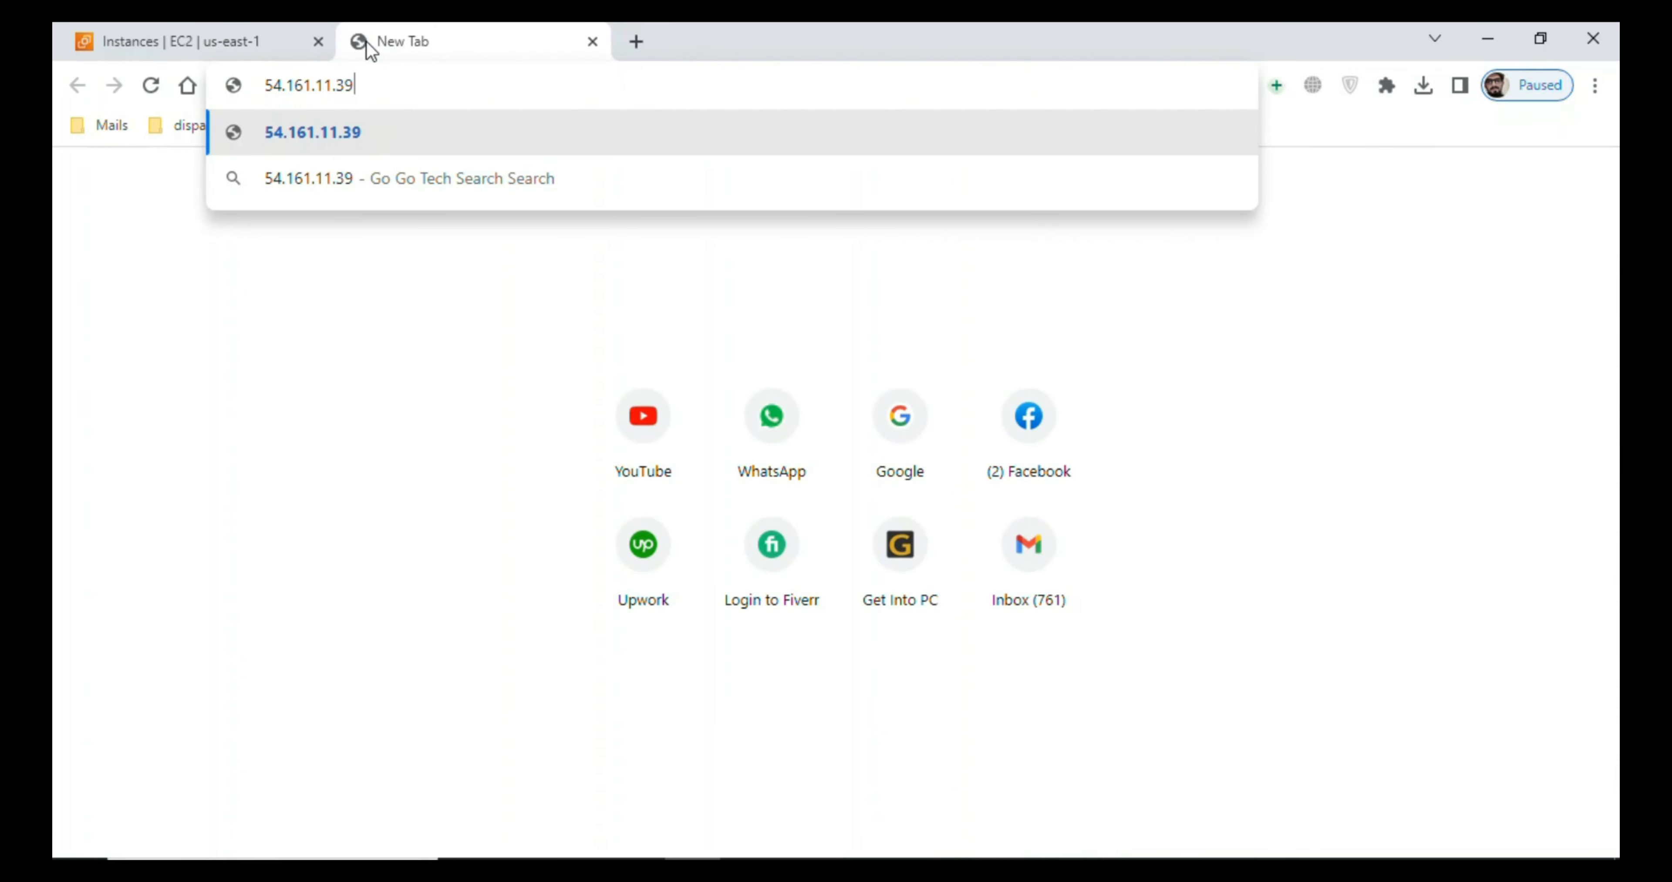
text(:8080)
key(Return)
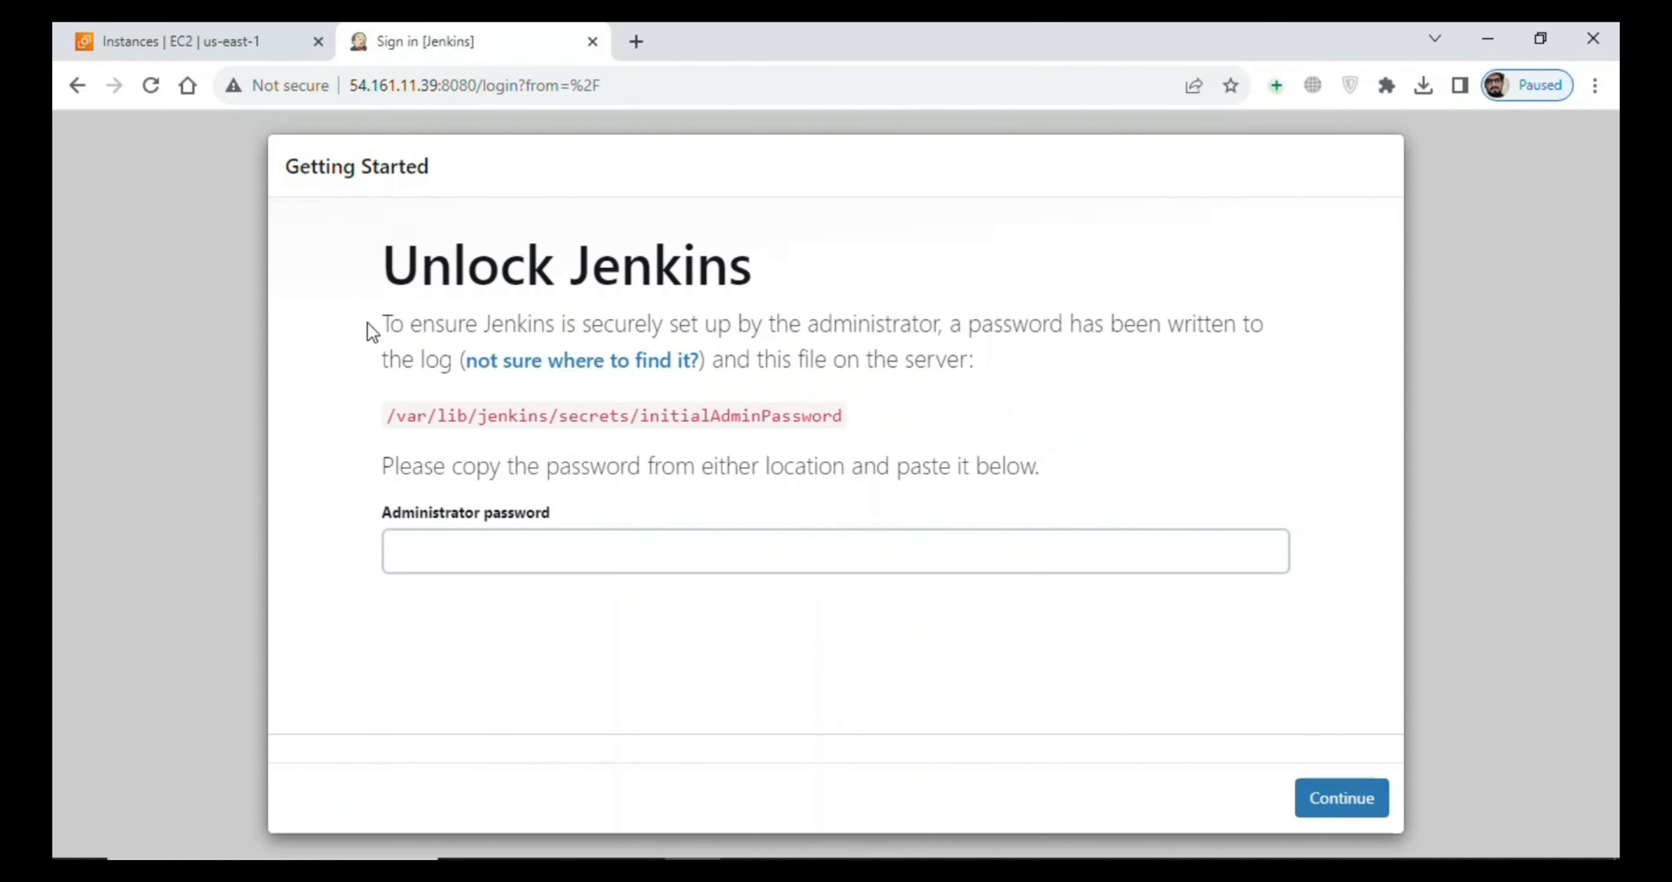
- Select the initialAdminPassword file path on the Unlock Jenkins page, switch to the SSH terminal and clear its screen
drag(388, 418, 847, 415)
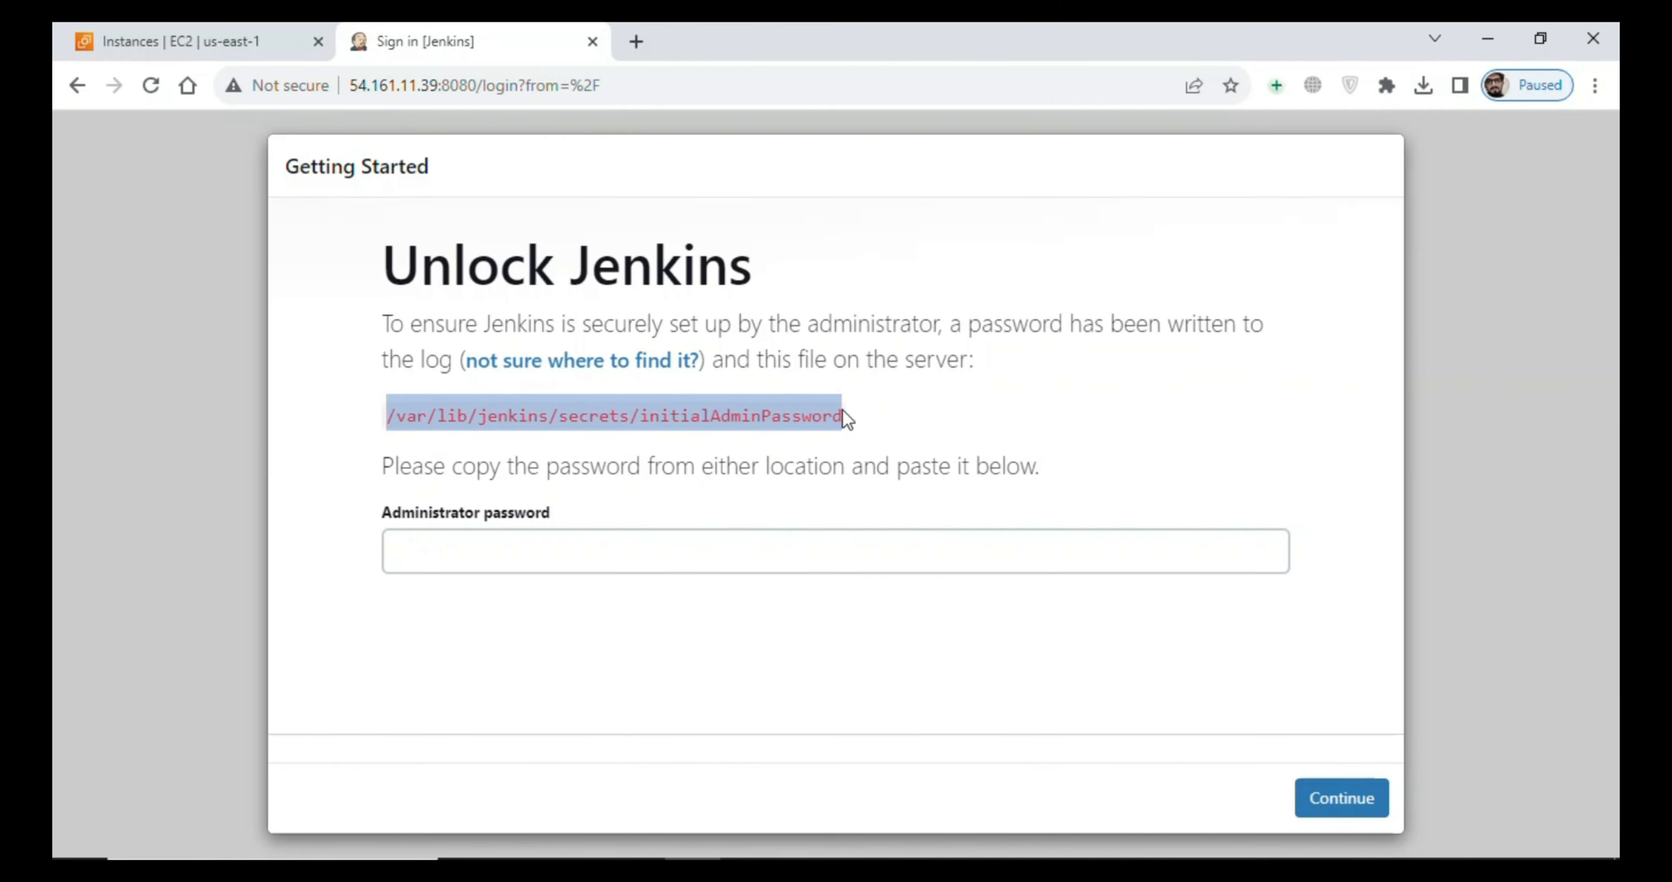
key(alt+Tab)
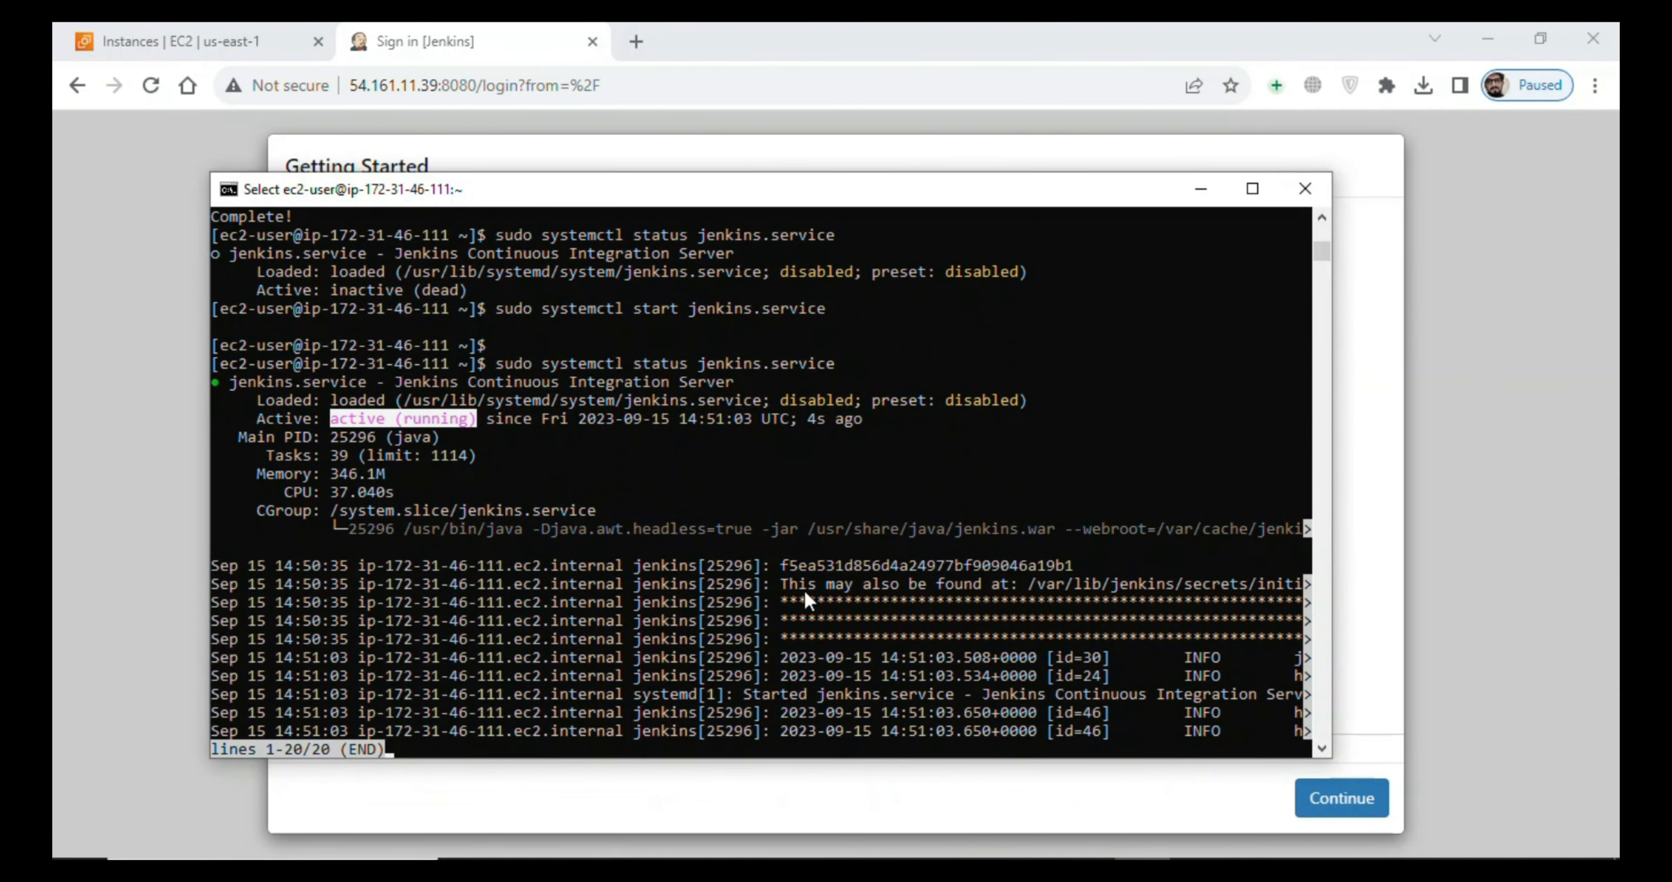
key(ctrl+c)
key(ctrl+c)
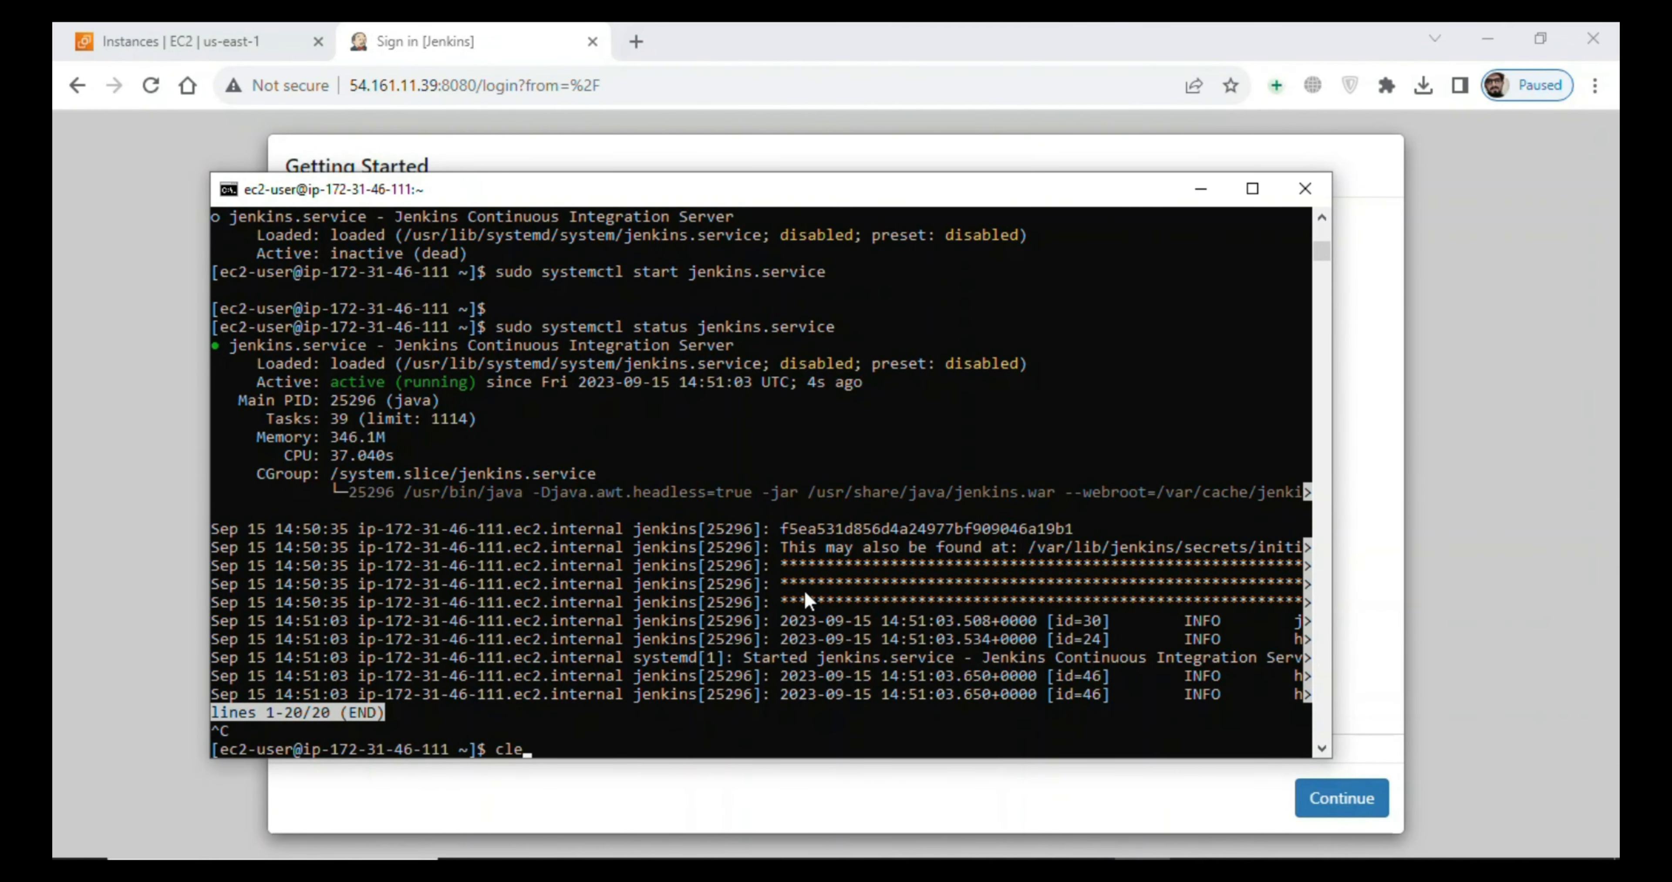
text(clear)
key(Return)
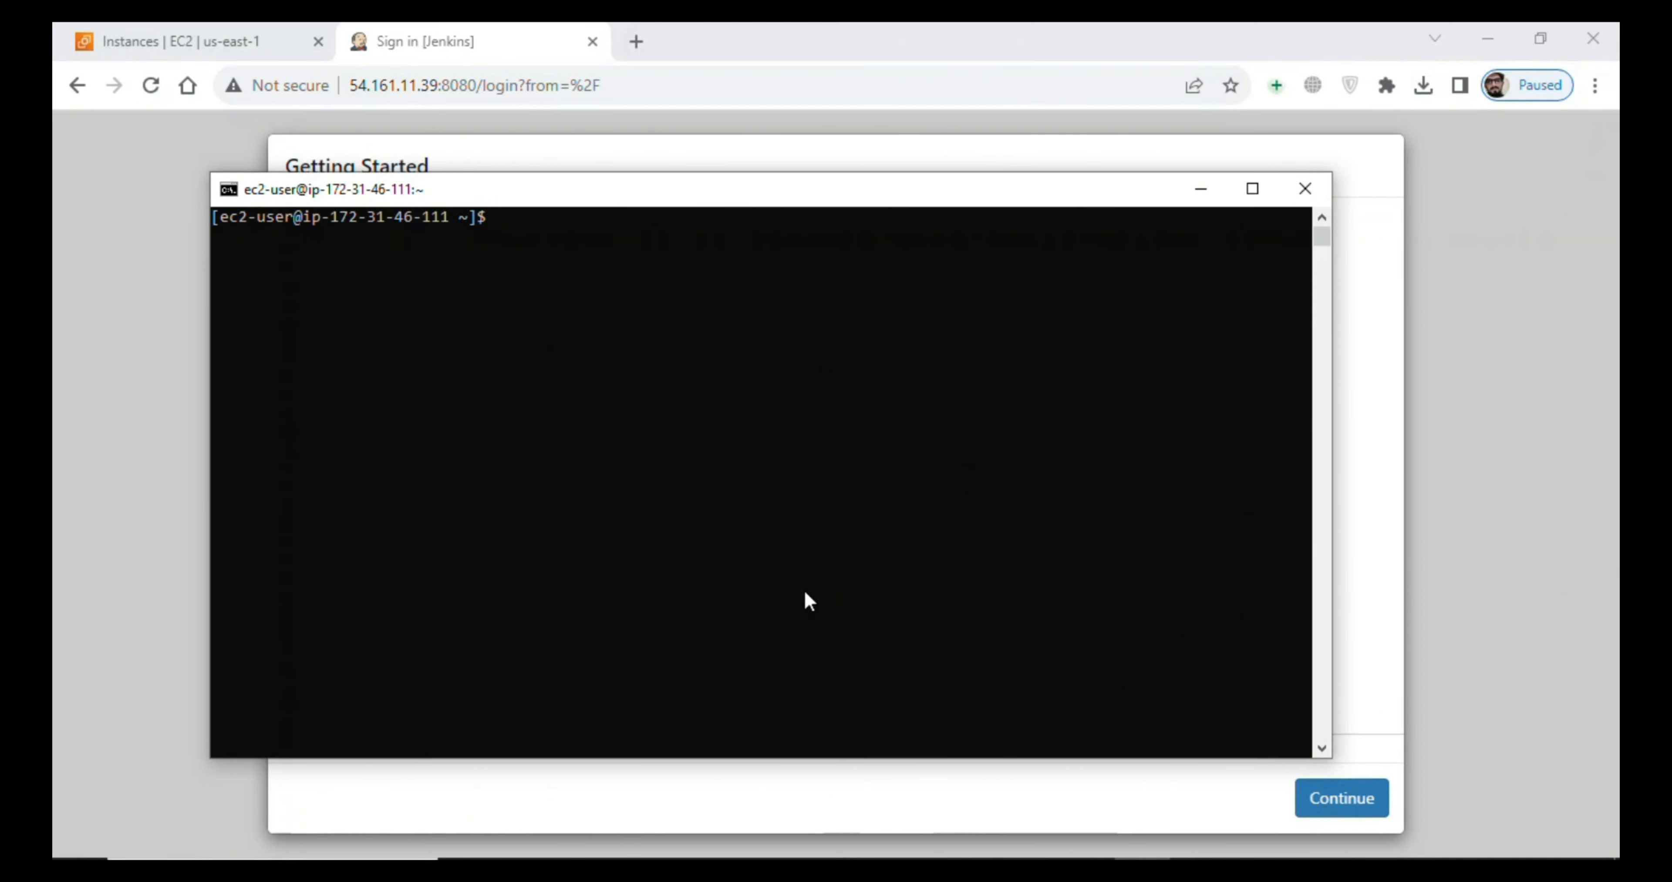
- Run "sudo cat /var/lib/jenkins/secrets/initialAdminPassword" in the terminal, using the path copied from the Unlock Jenkins page
text(sudo cat)
right_click(807, 589)
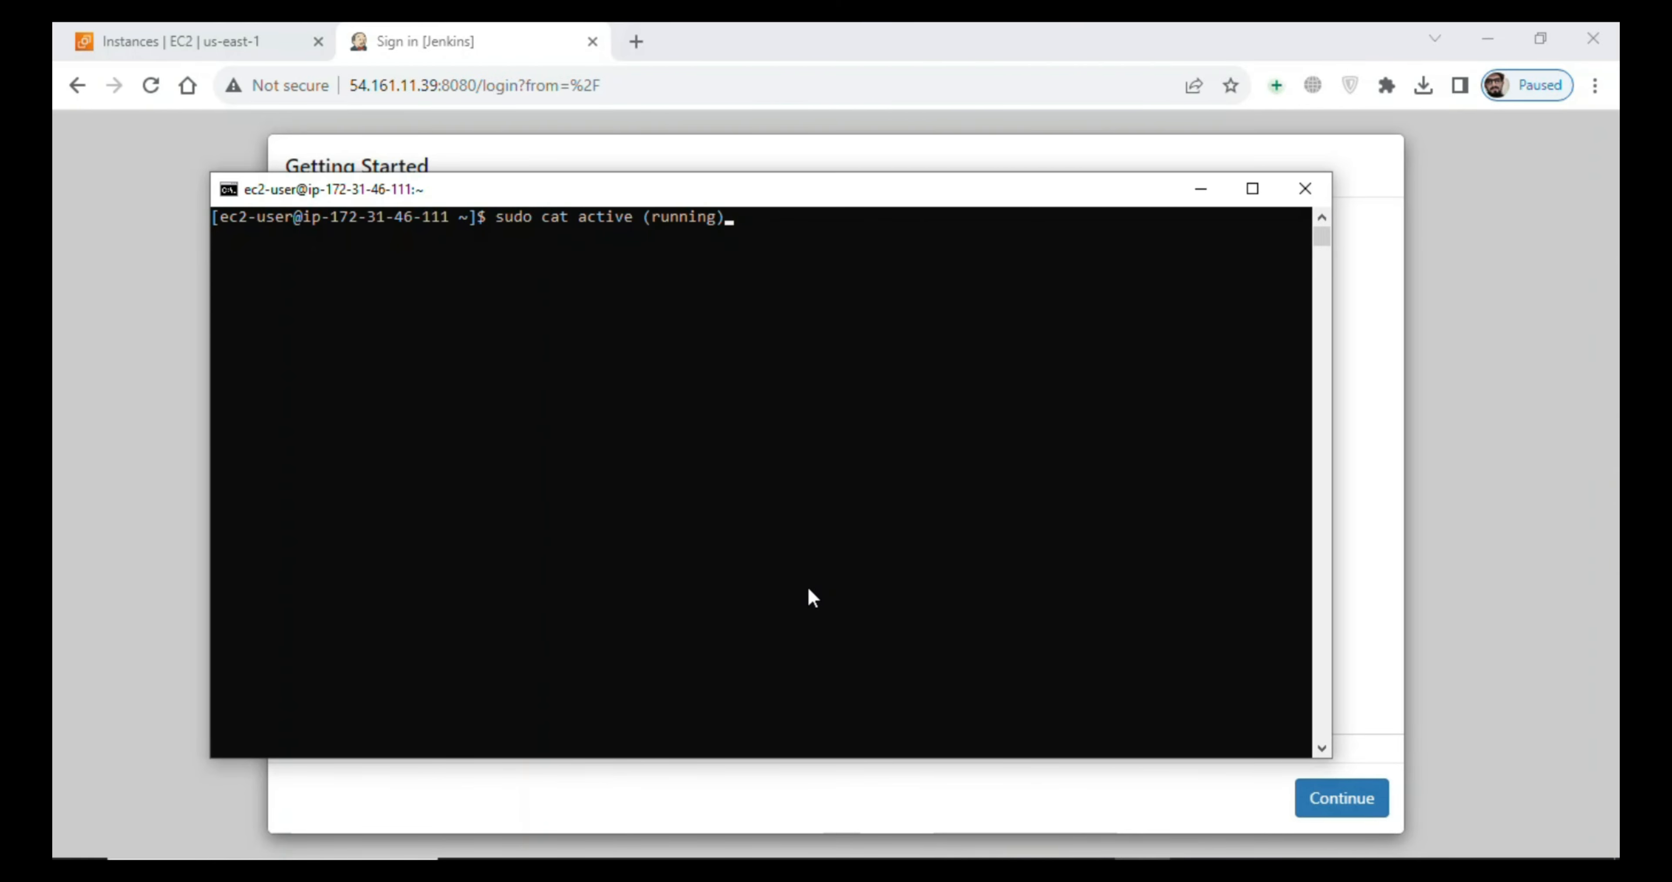
key(BackSpace)
key(BackSpace)
key(BackSpace)
key(BackSpace)
key(BackSpace)
key(BackSpace)
key(BackSpace)
key(BackSpace)
key(BackSpace)
key(BackSpace)
key(BackSpace)
key(BackSpace)
key(BackSpace)
key(BackSpace)
key(BackSpace)
key(BackSpace)
key(BackSpace)
key(BackSpace)
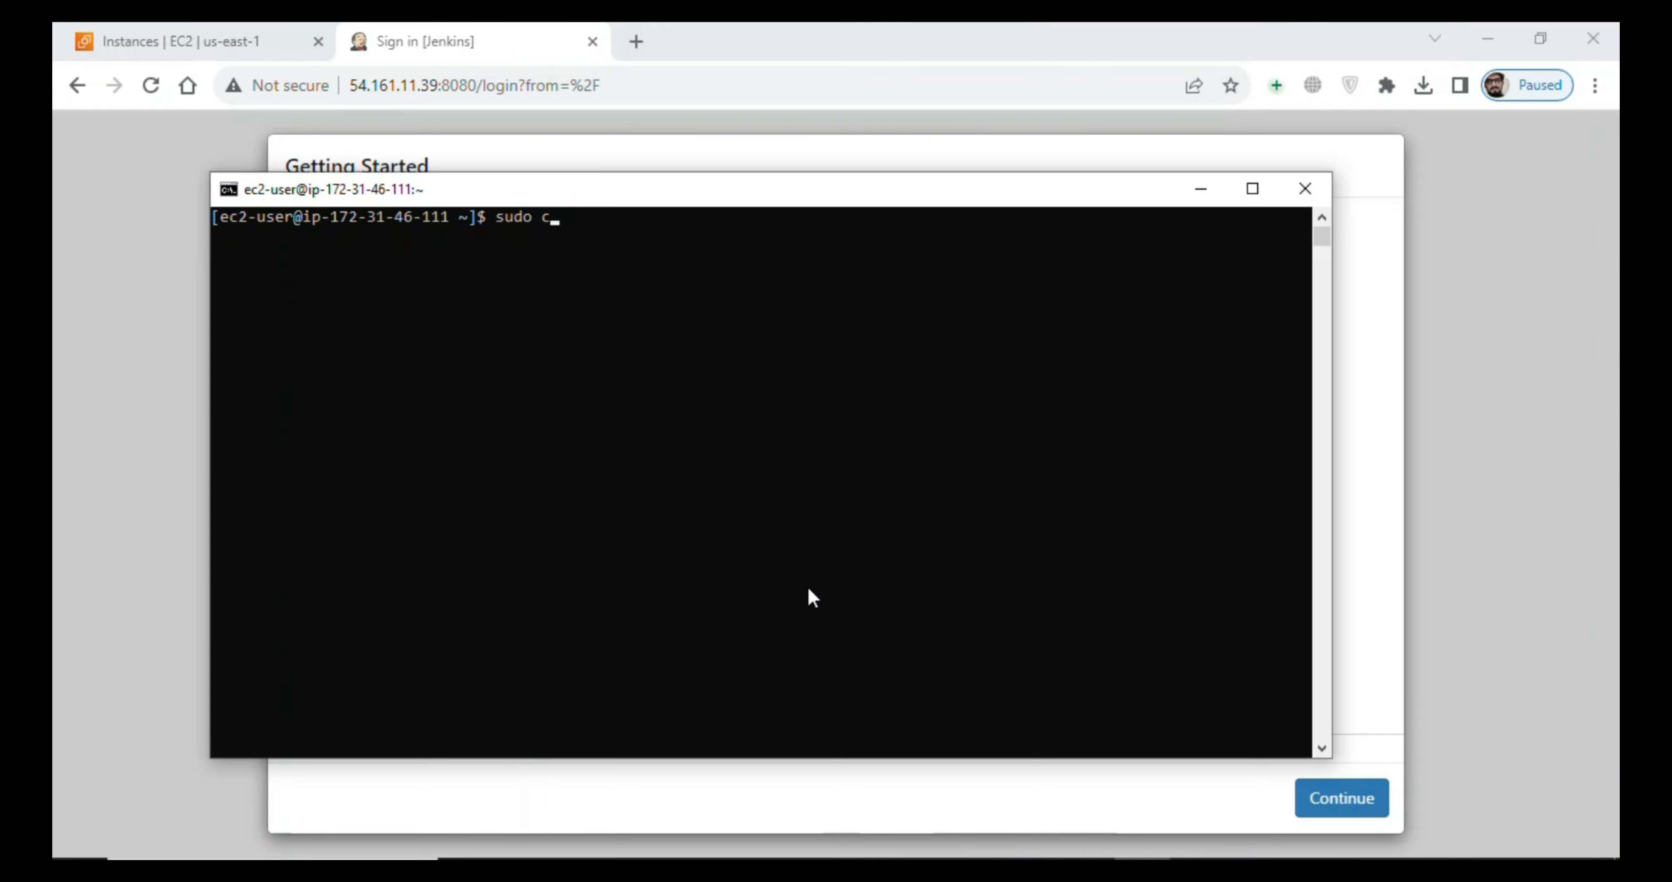
text(at)
click(498, 26)
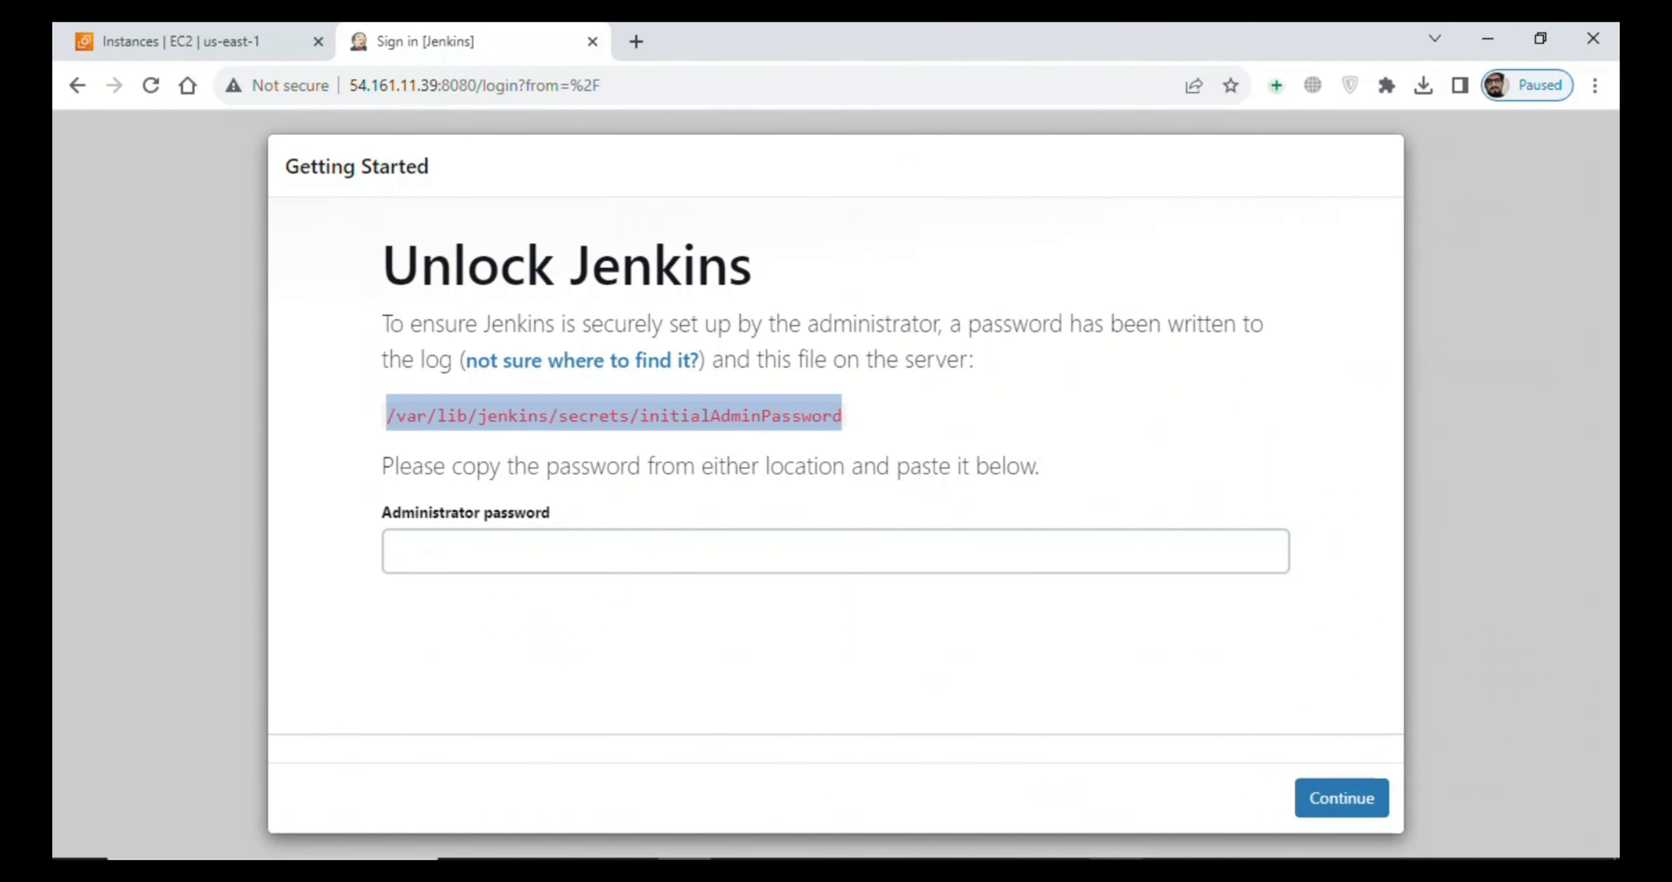
click(1115, 866)
right_click(892, 396)
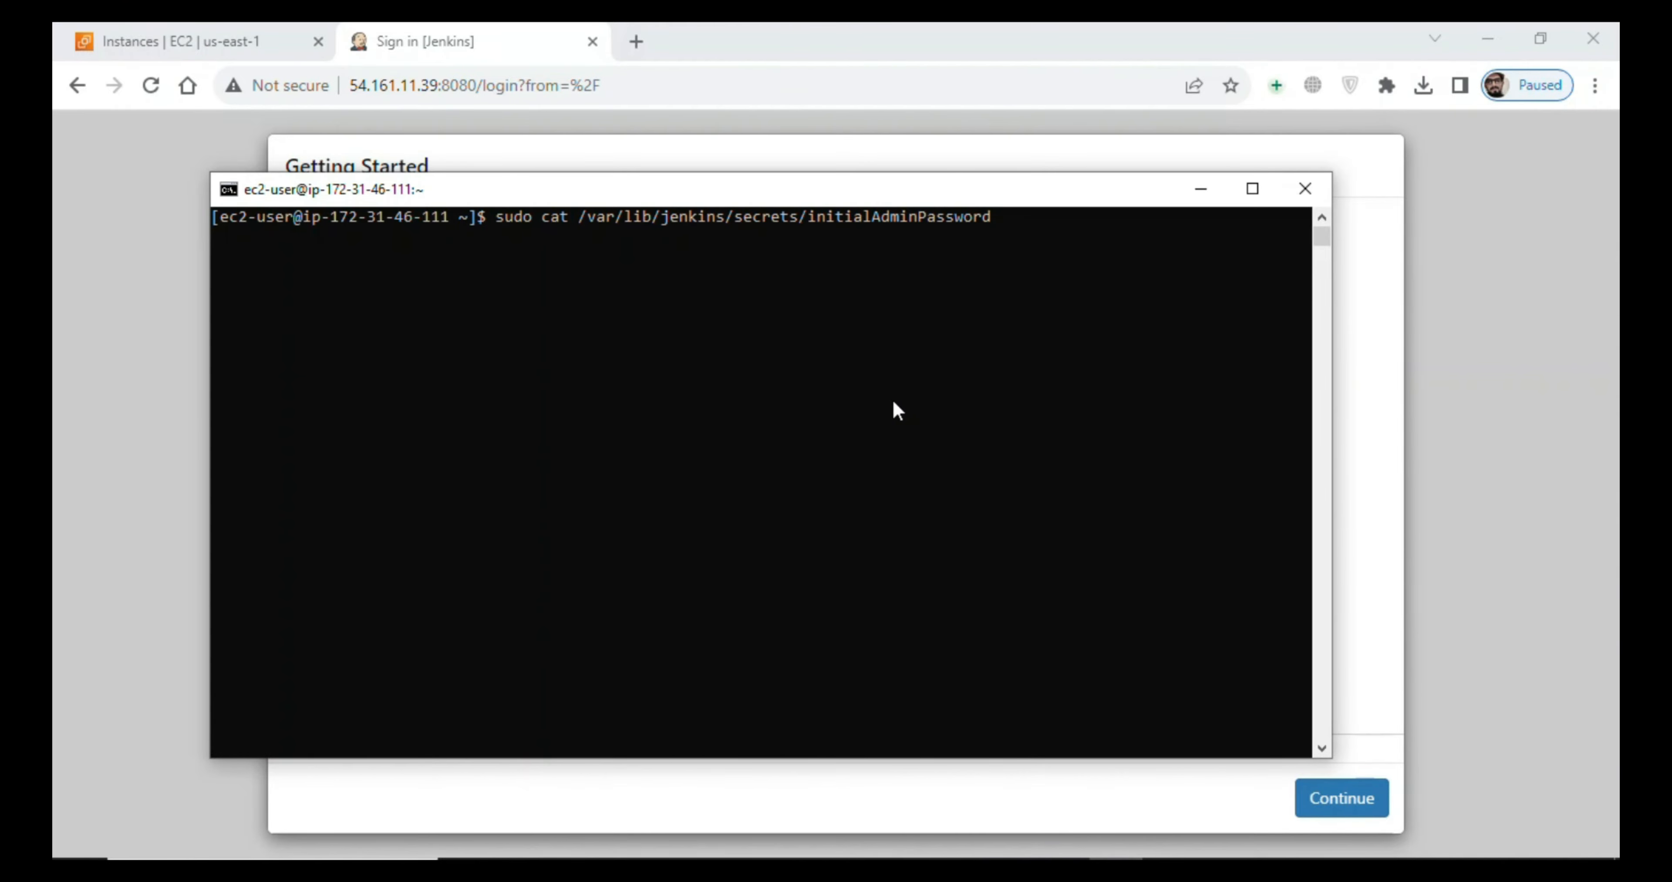
key(Return)
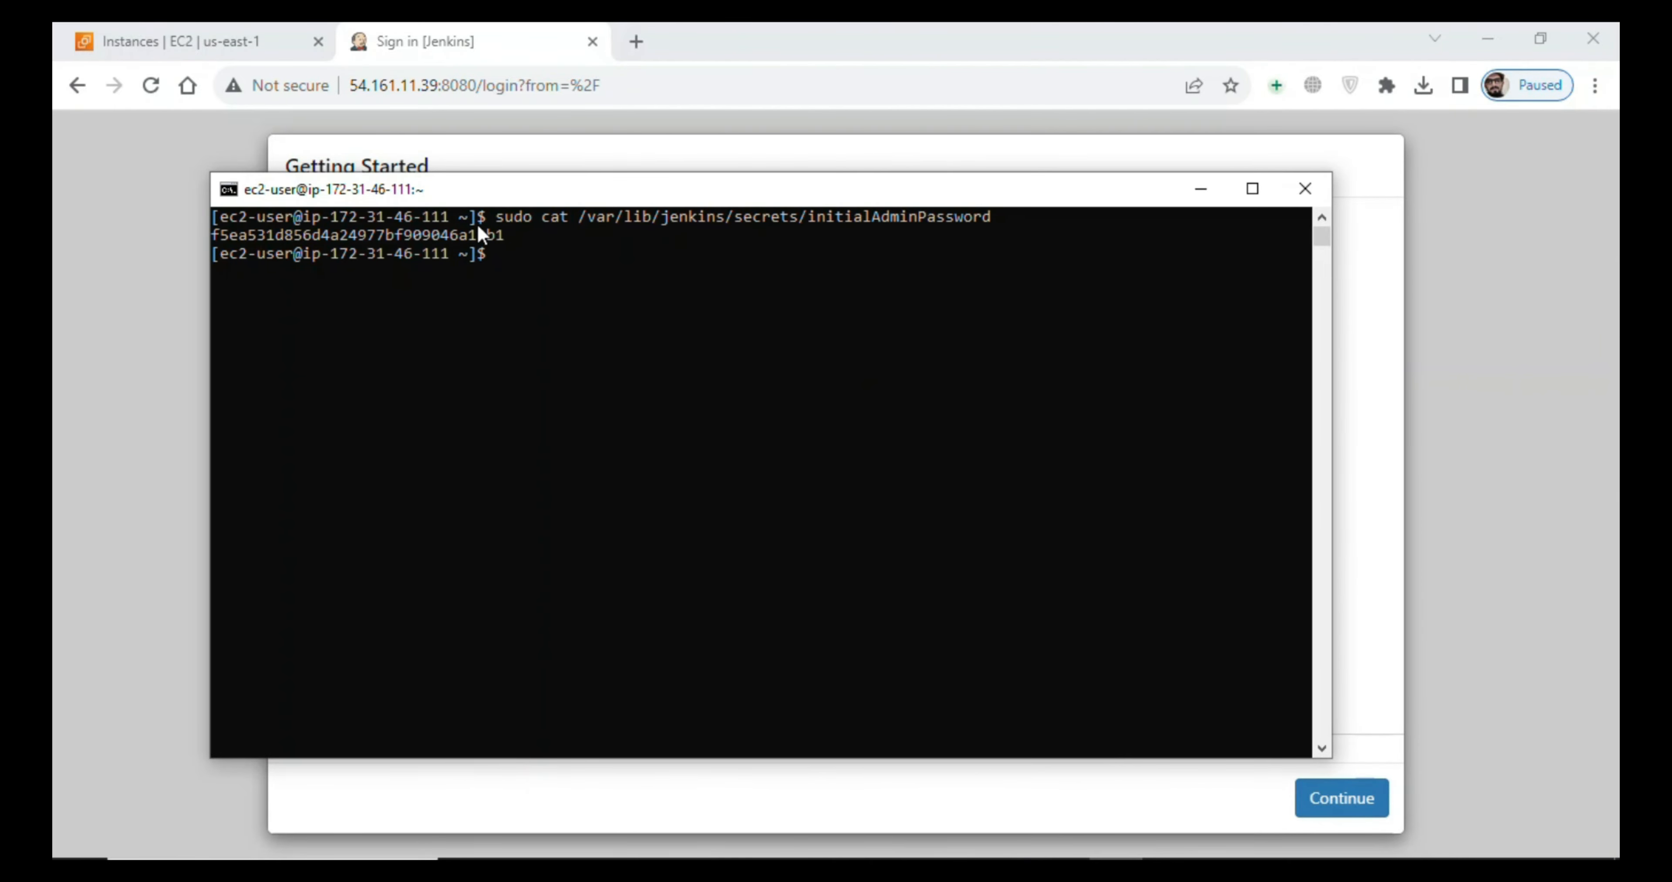
- Copy the initial admin password from the terminal output and switch back to the Unlock Jenkins page in Chrome
click(476, 231)
double_click(477, 234)
key(ctrl+c)
click(1008, 871)
click(589, 279)
click(525, 449)
click(1390, 360)
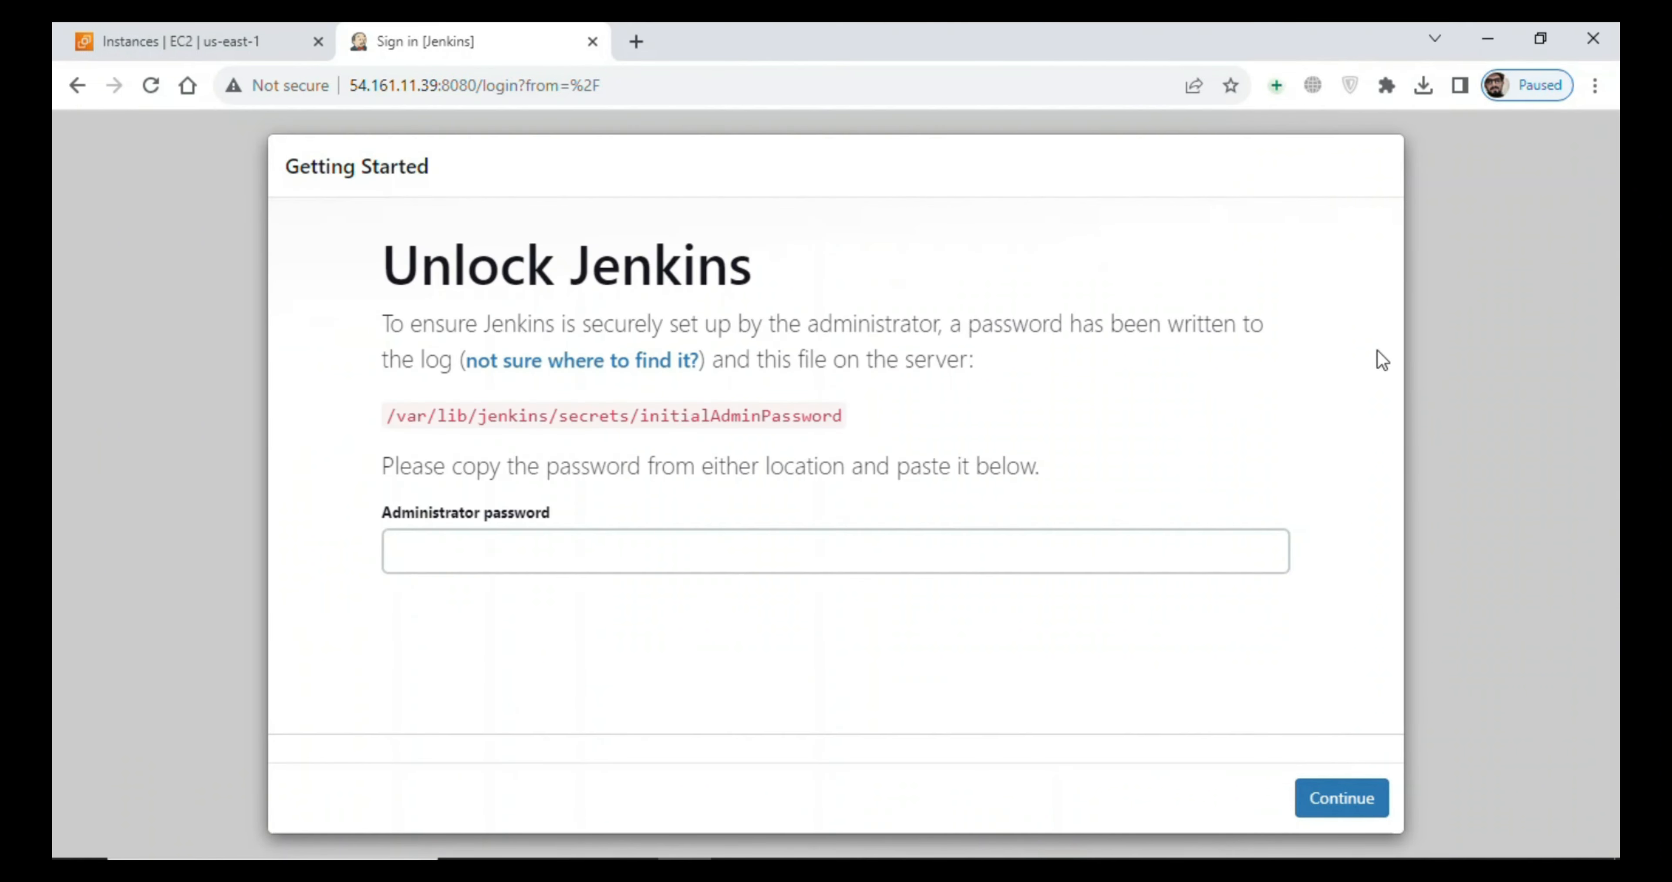
- Paste the copied administrator password and continue to unlock Jenkins
click(735, 542)
key(ctrl+v)
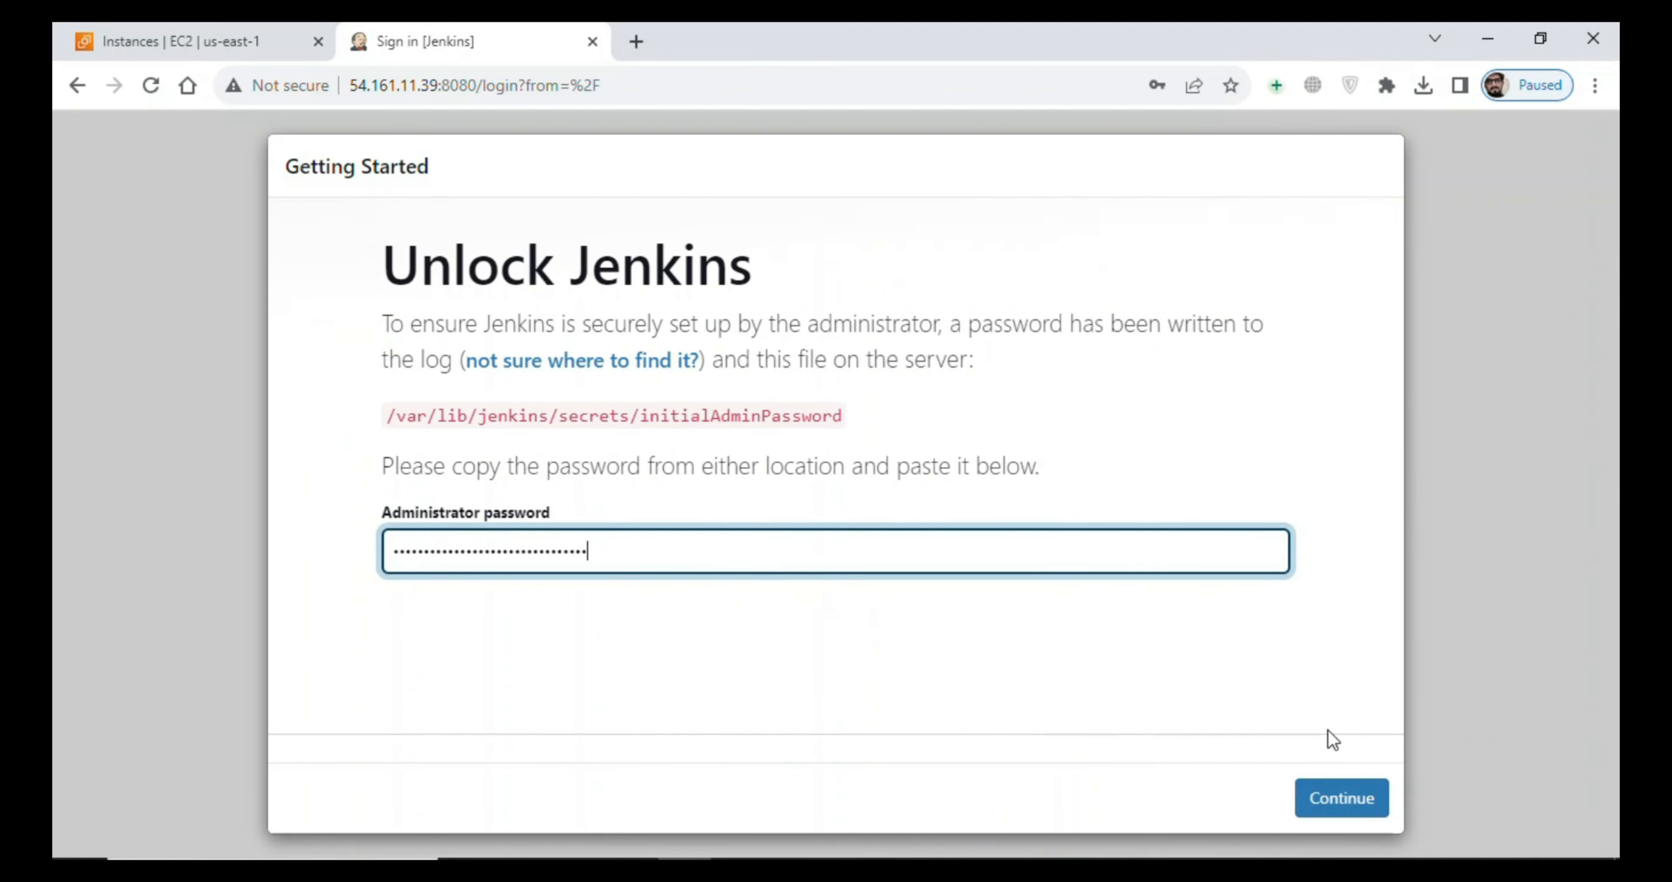
click(1339, 799)
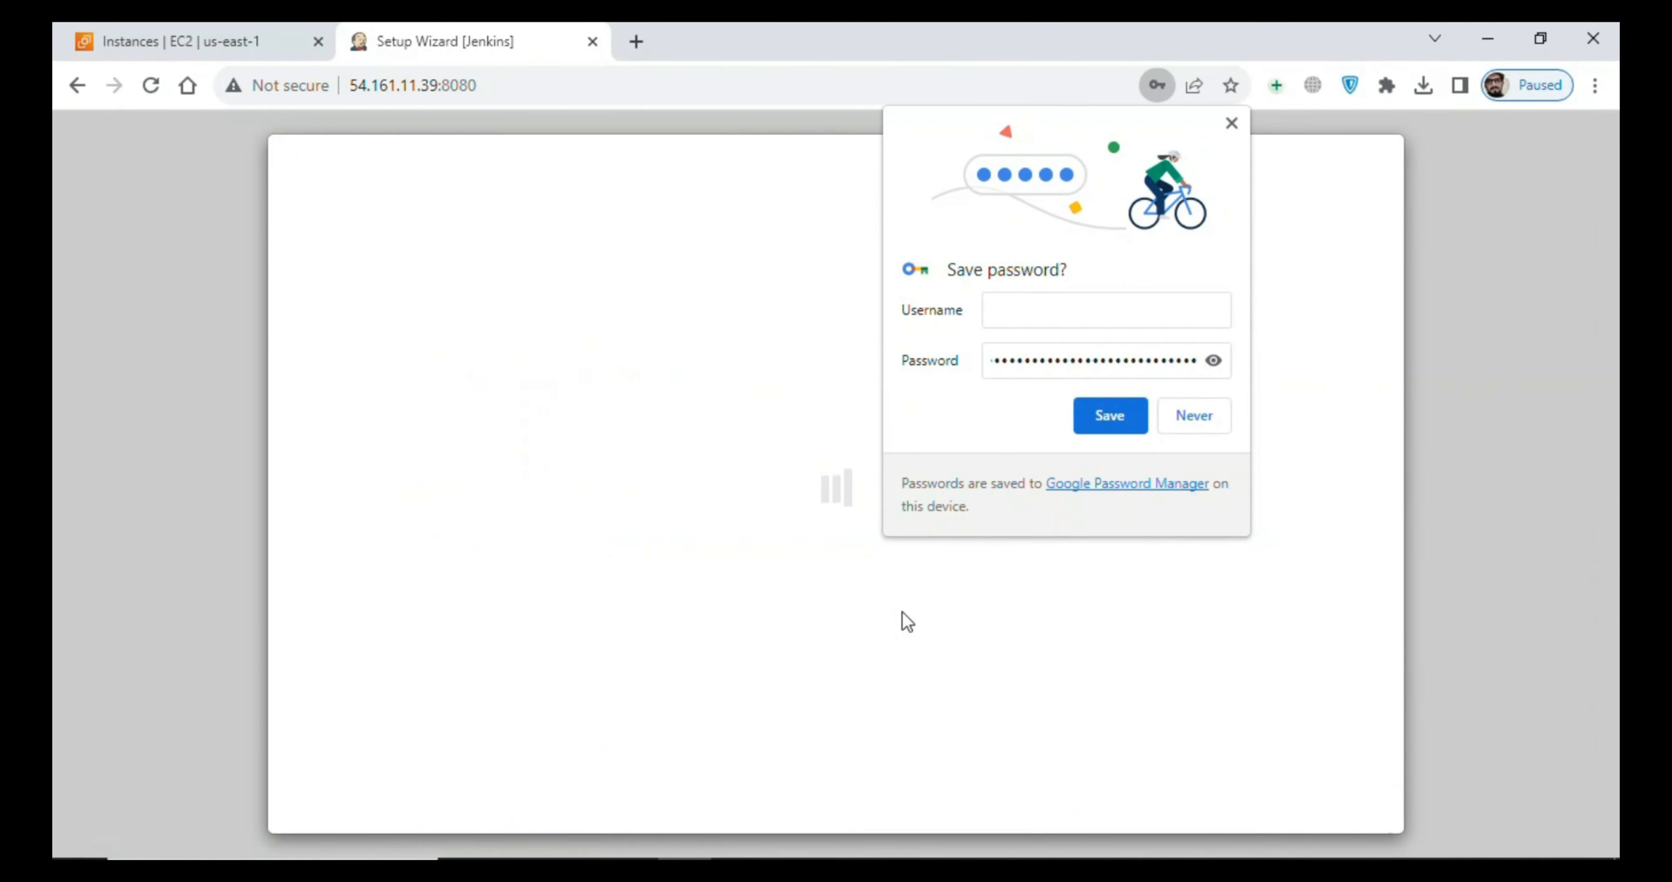
- Decline saving the password in the browser and install the suggested Jenkins plugins
click(1186, 415)
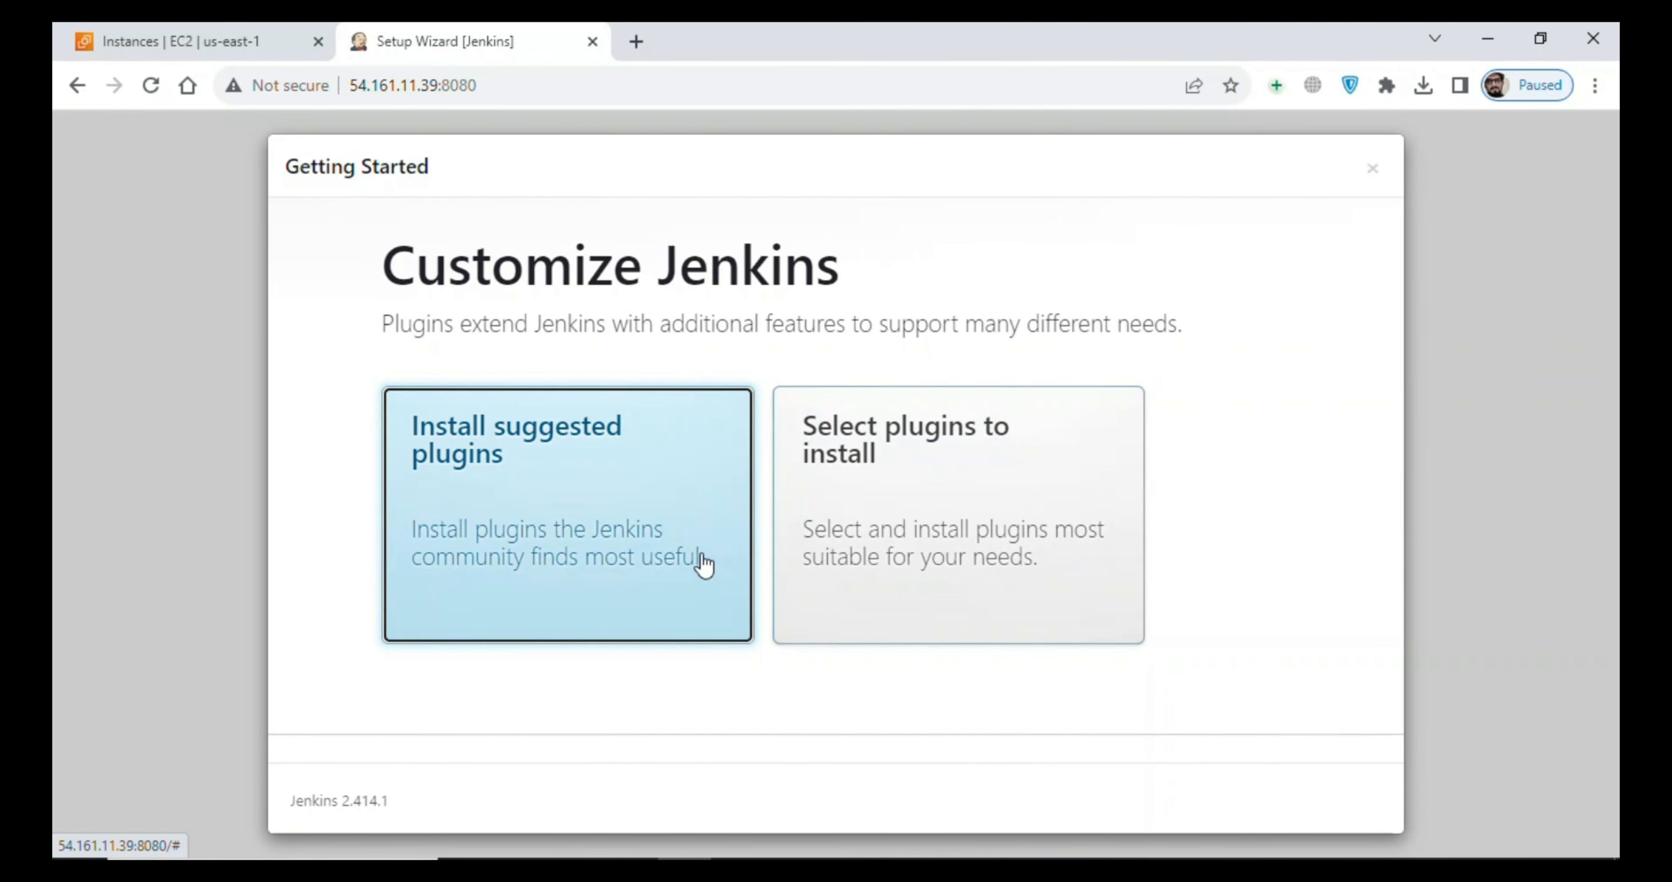
click(701, 571)
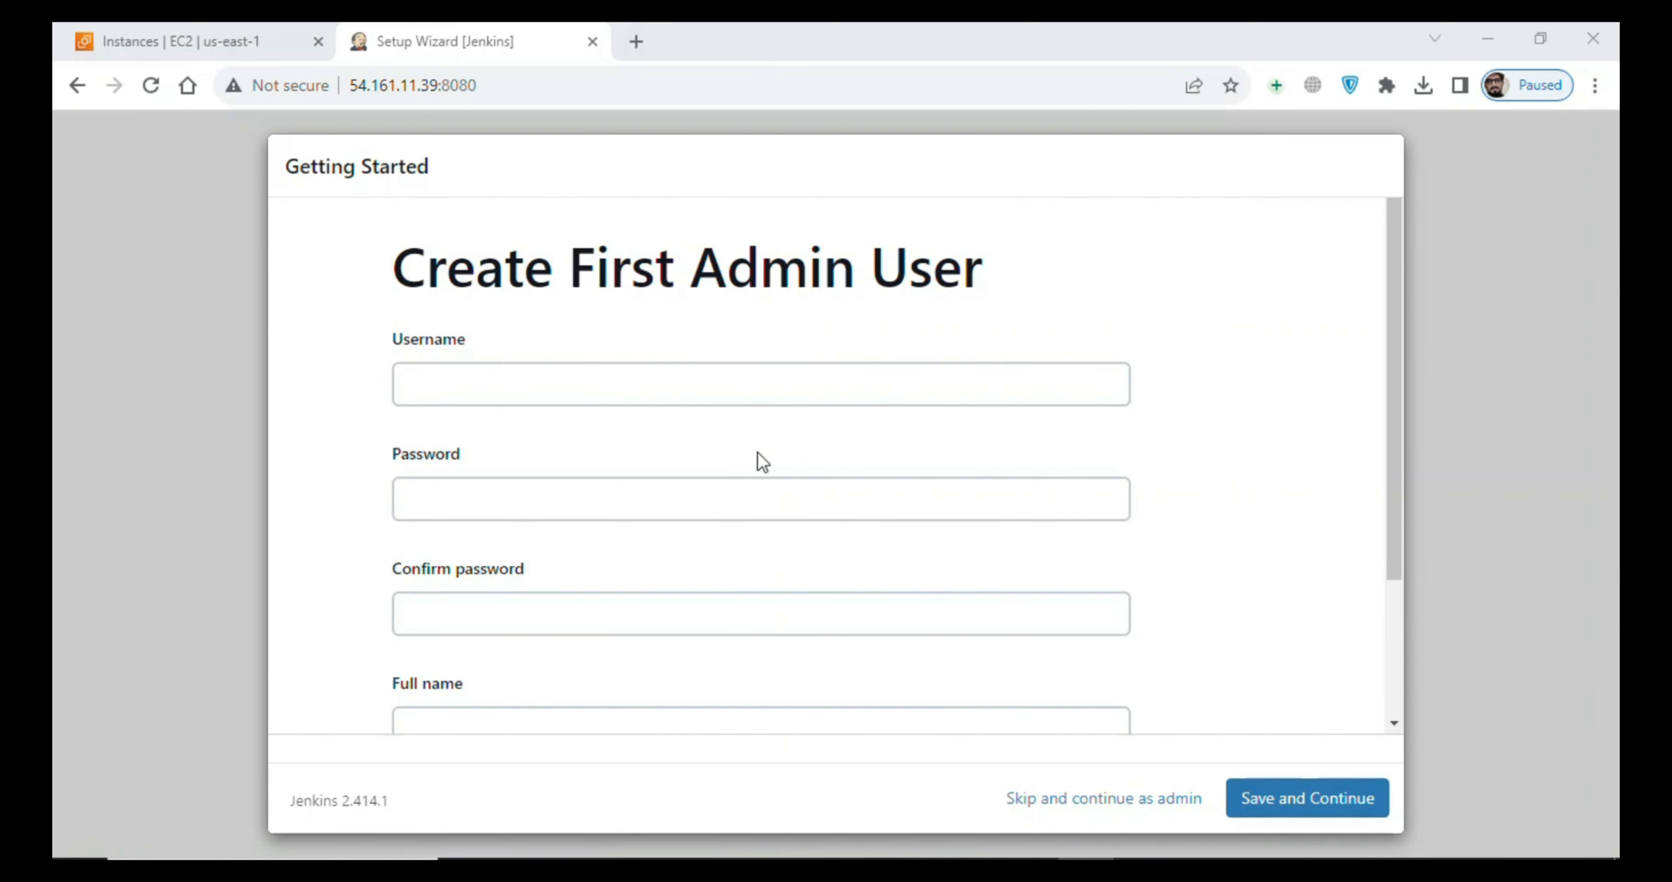
- Enter the first admin user's username, and fill in and confirm the account password
click(728, 390)
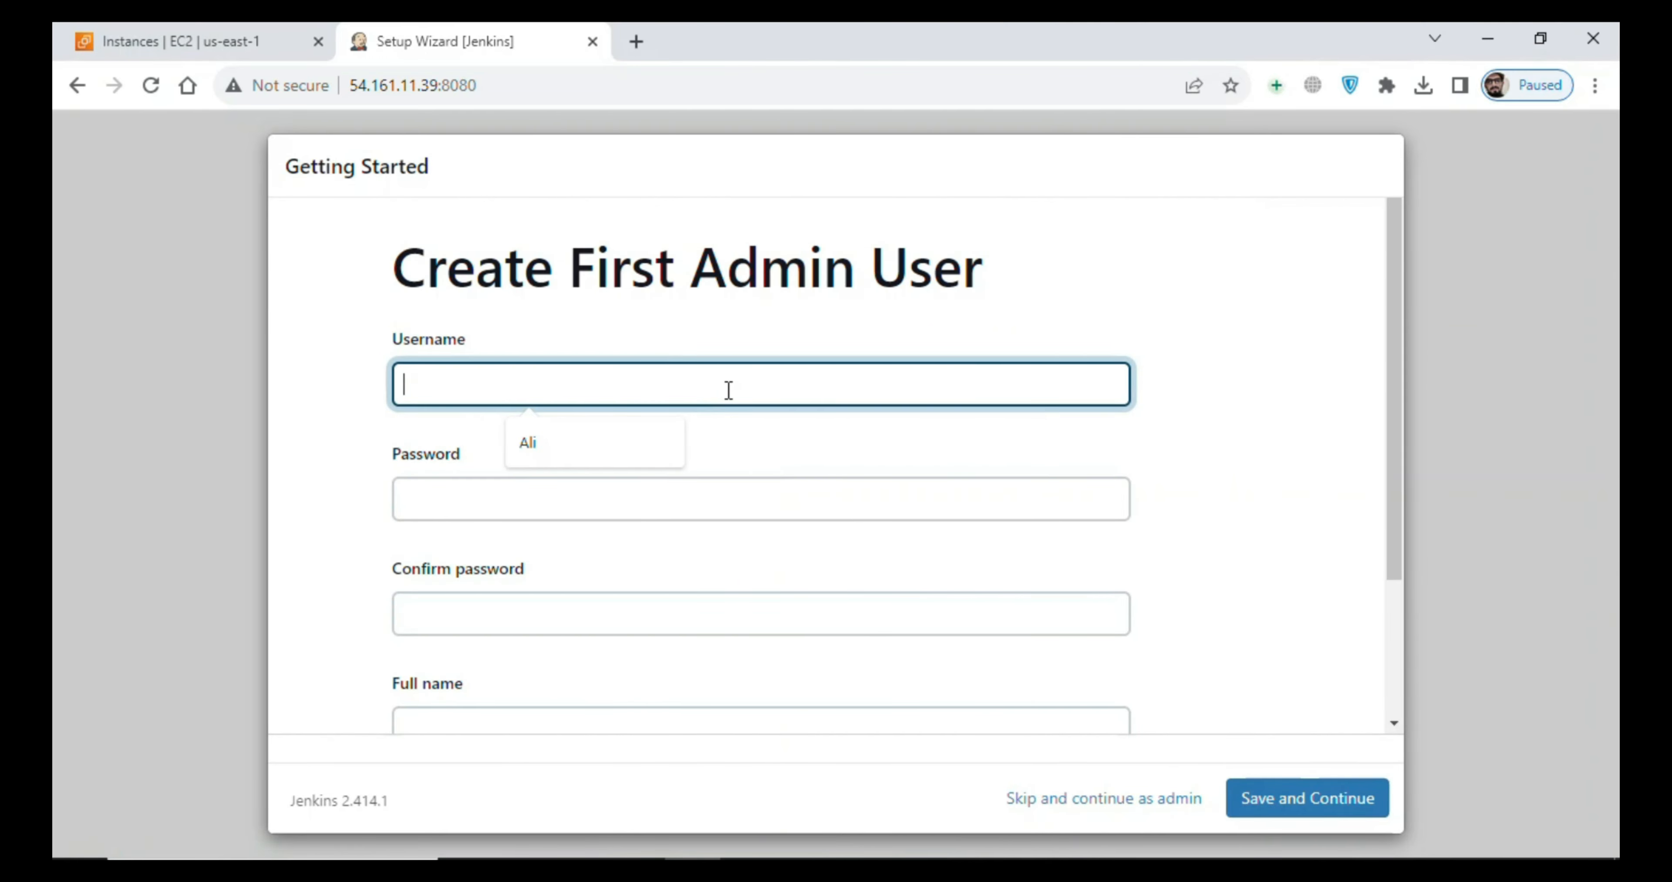
text(hamza)
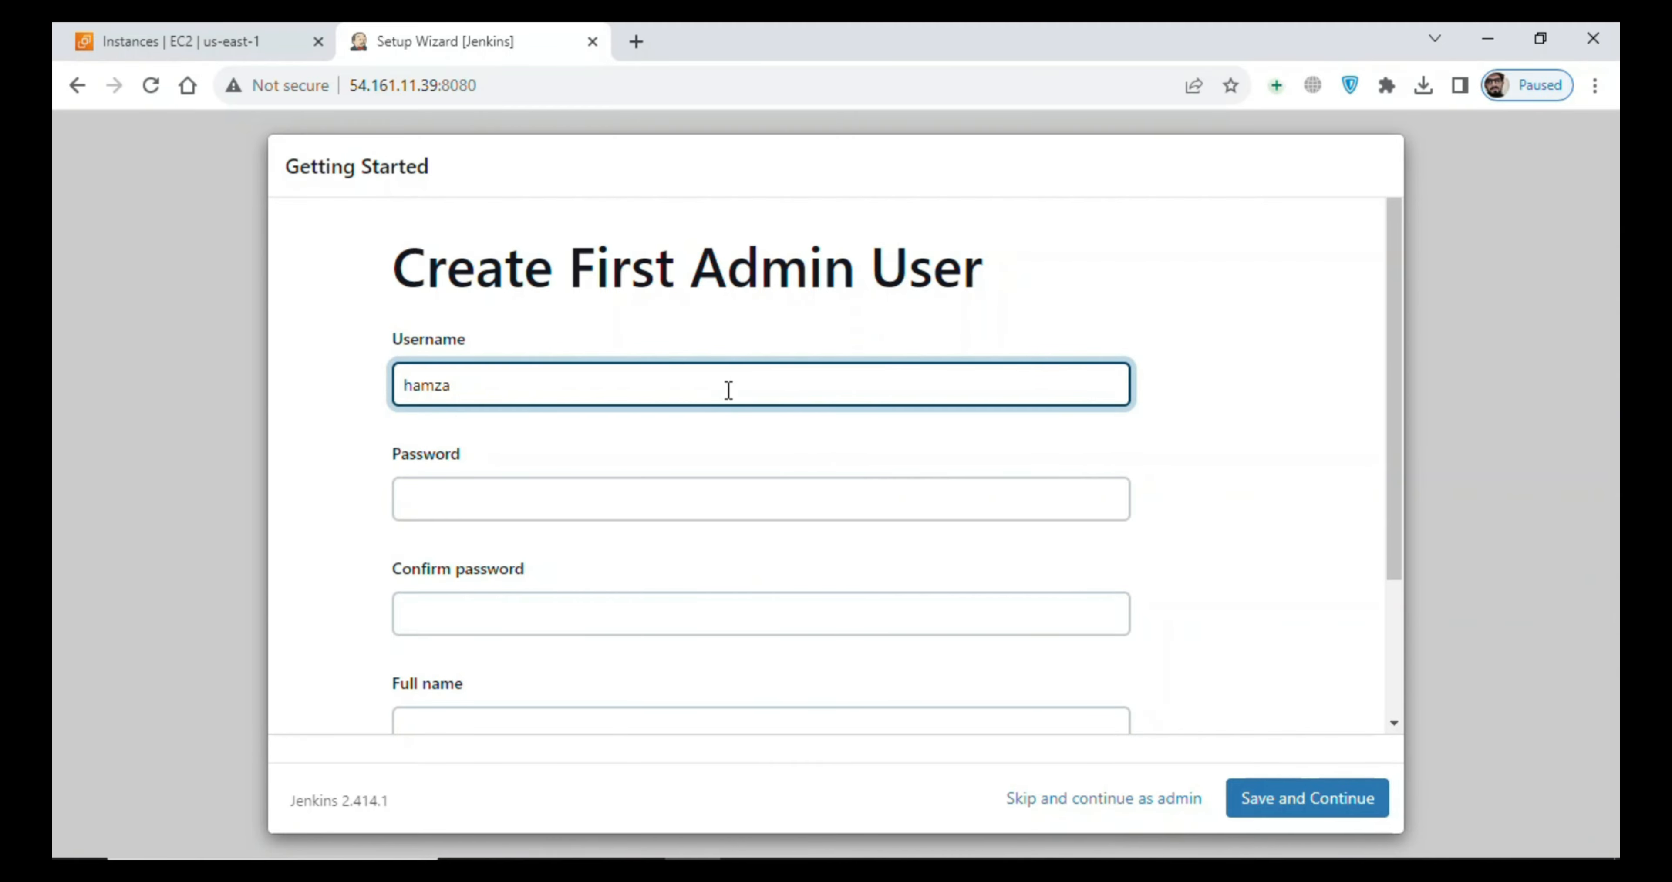
key(Tab)
text(••)
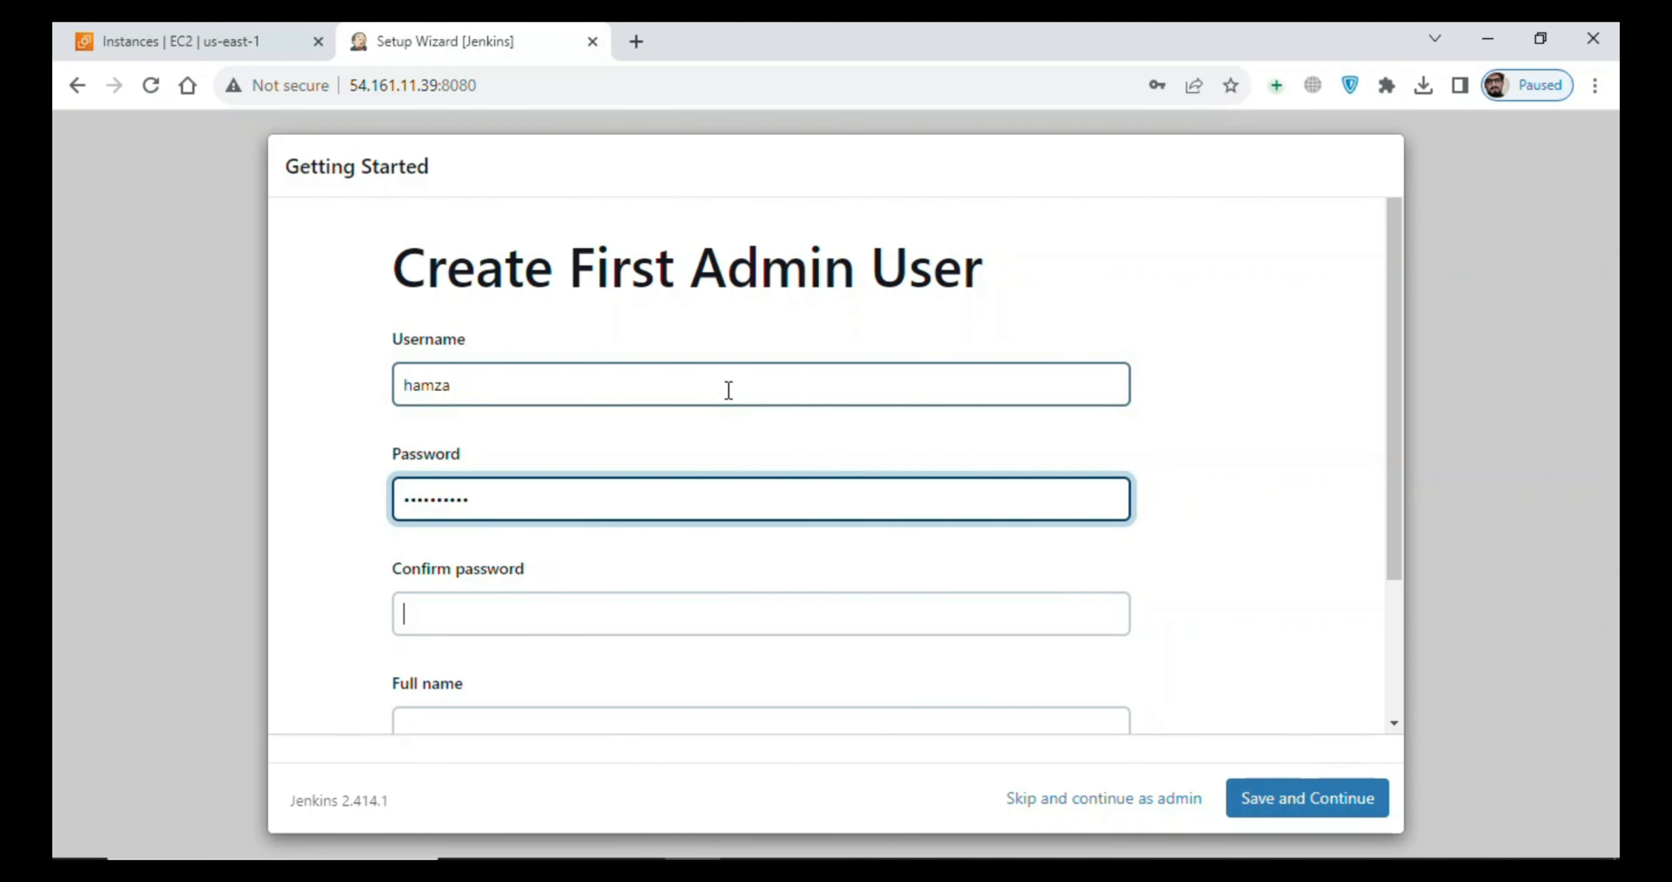
key(Tab)
text(•••••••••)
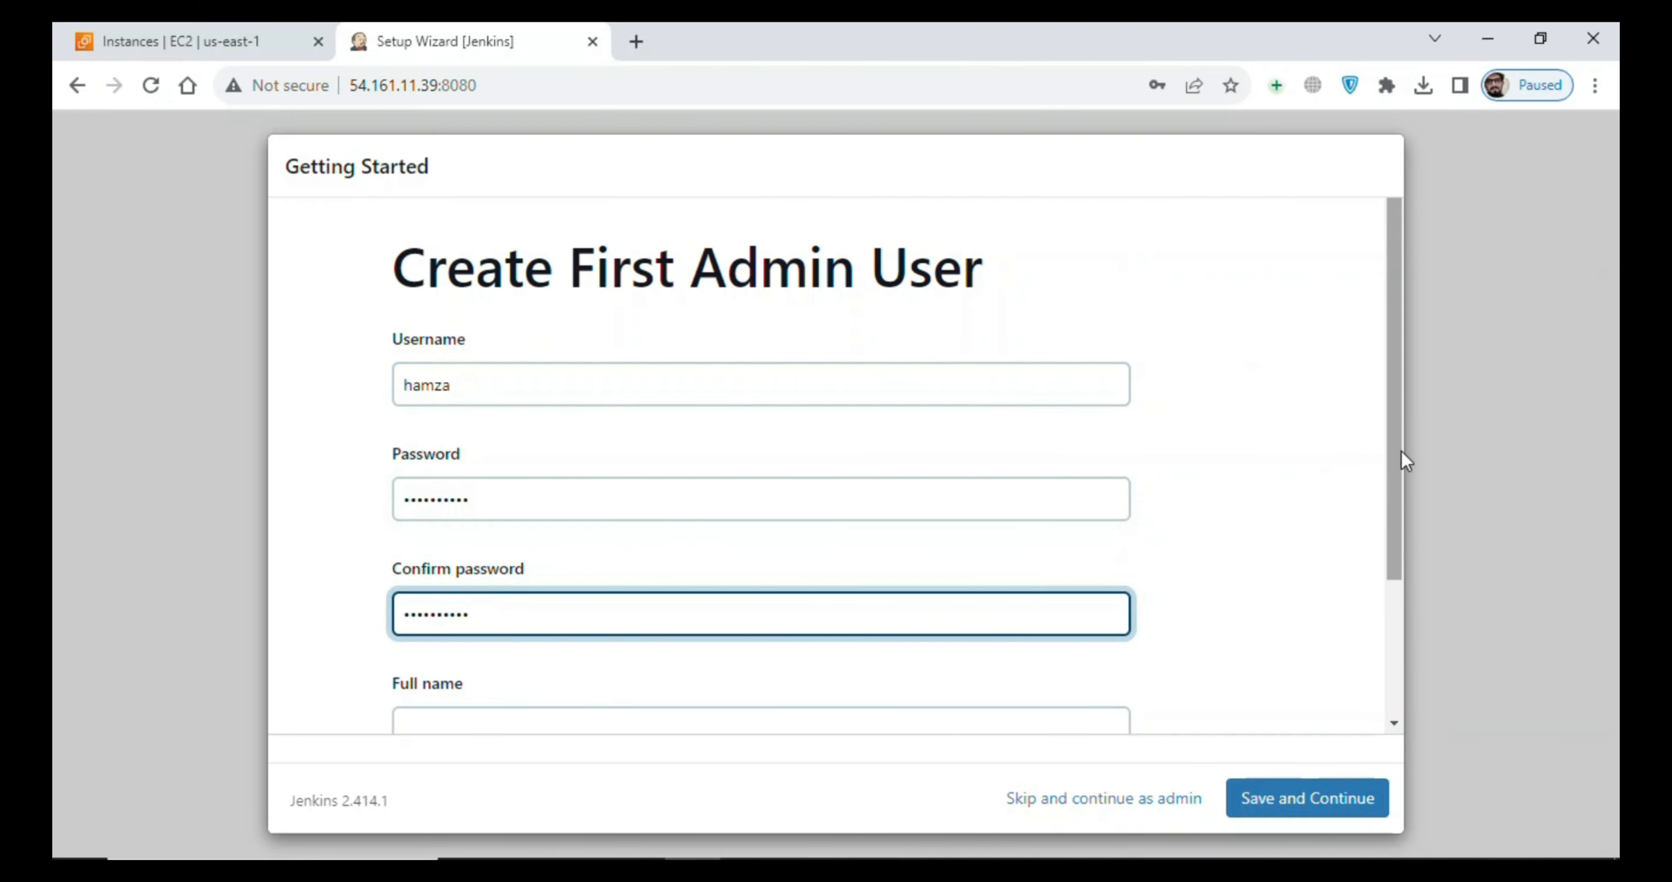
- Fill in the admin user's full name and e-mail address, and save the account
drag(1395, 462, 1181, 579)
click(941, 547)
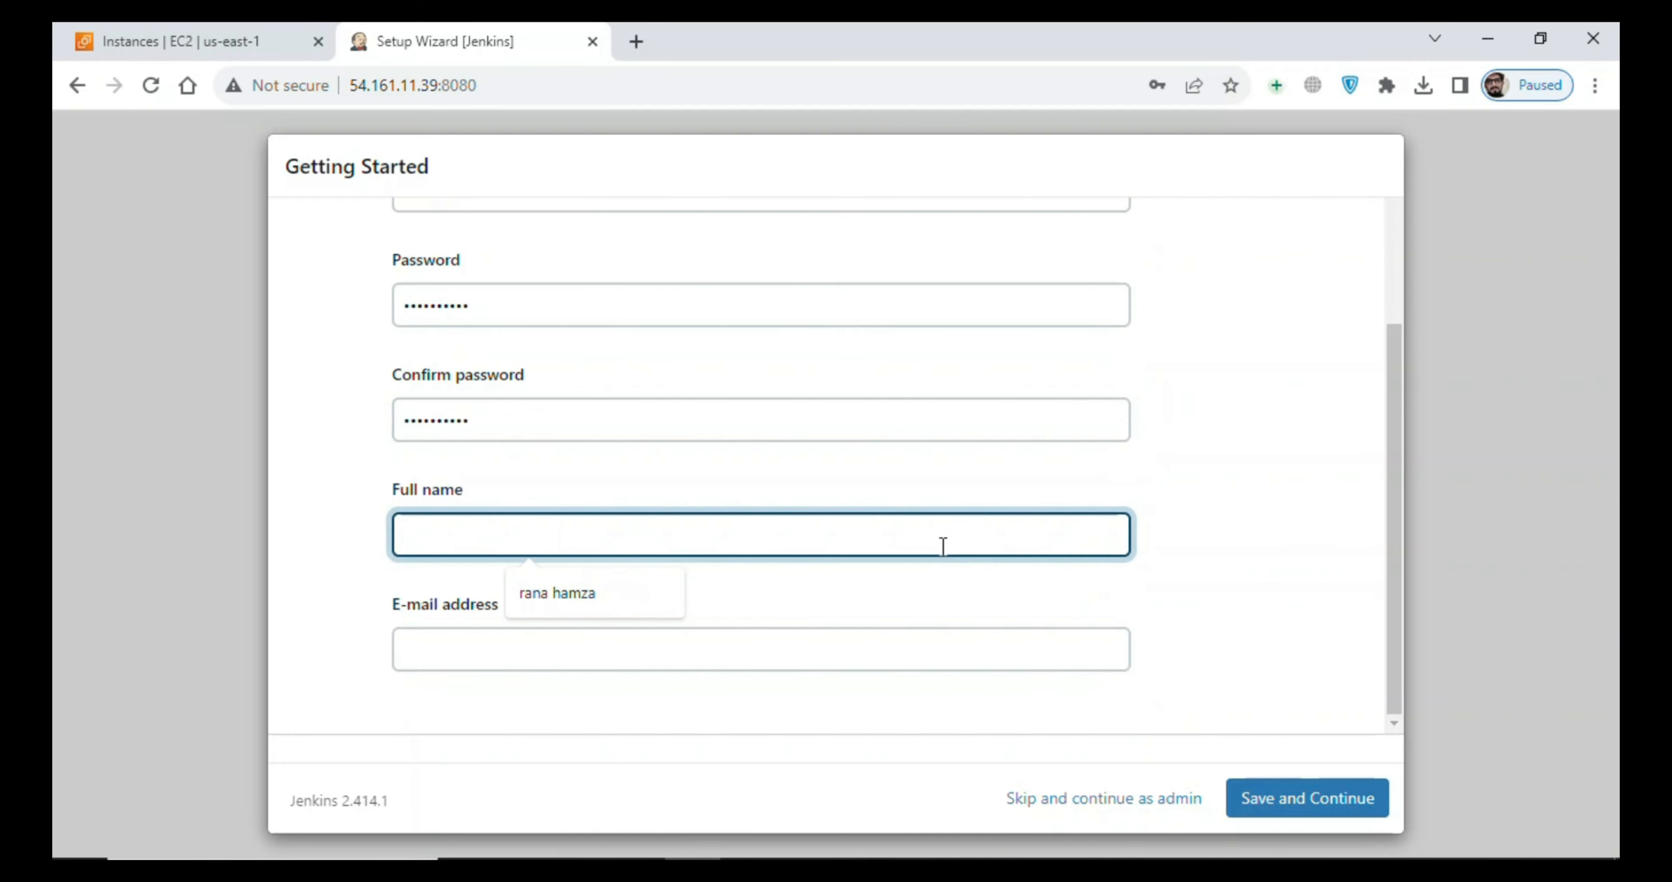
text(hamza ali)
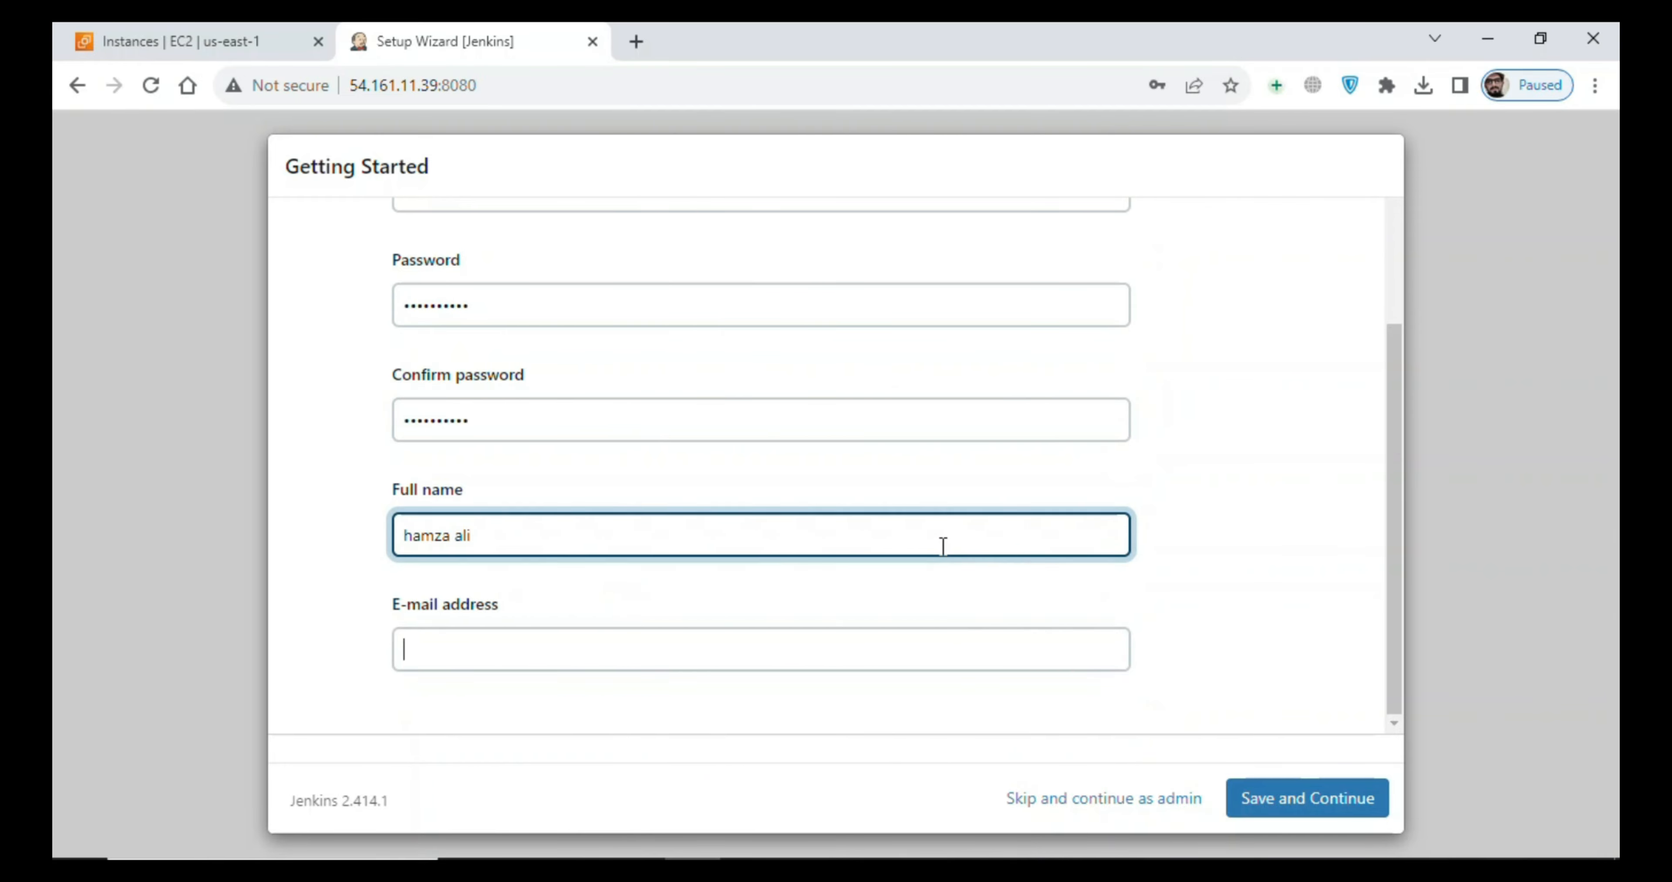
key(Tab)
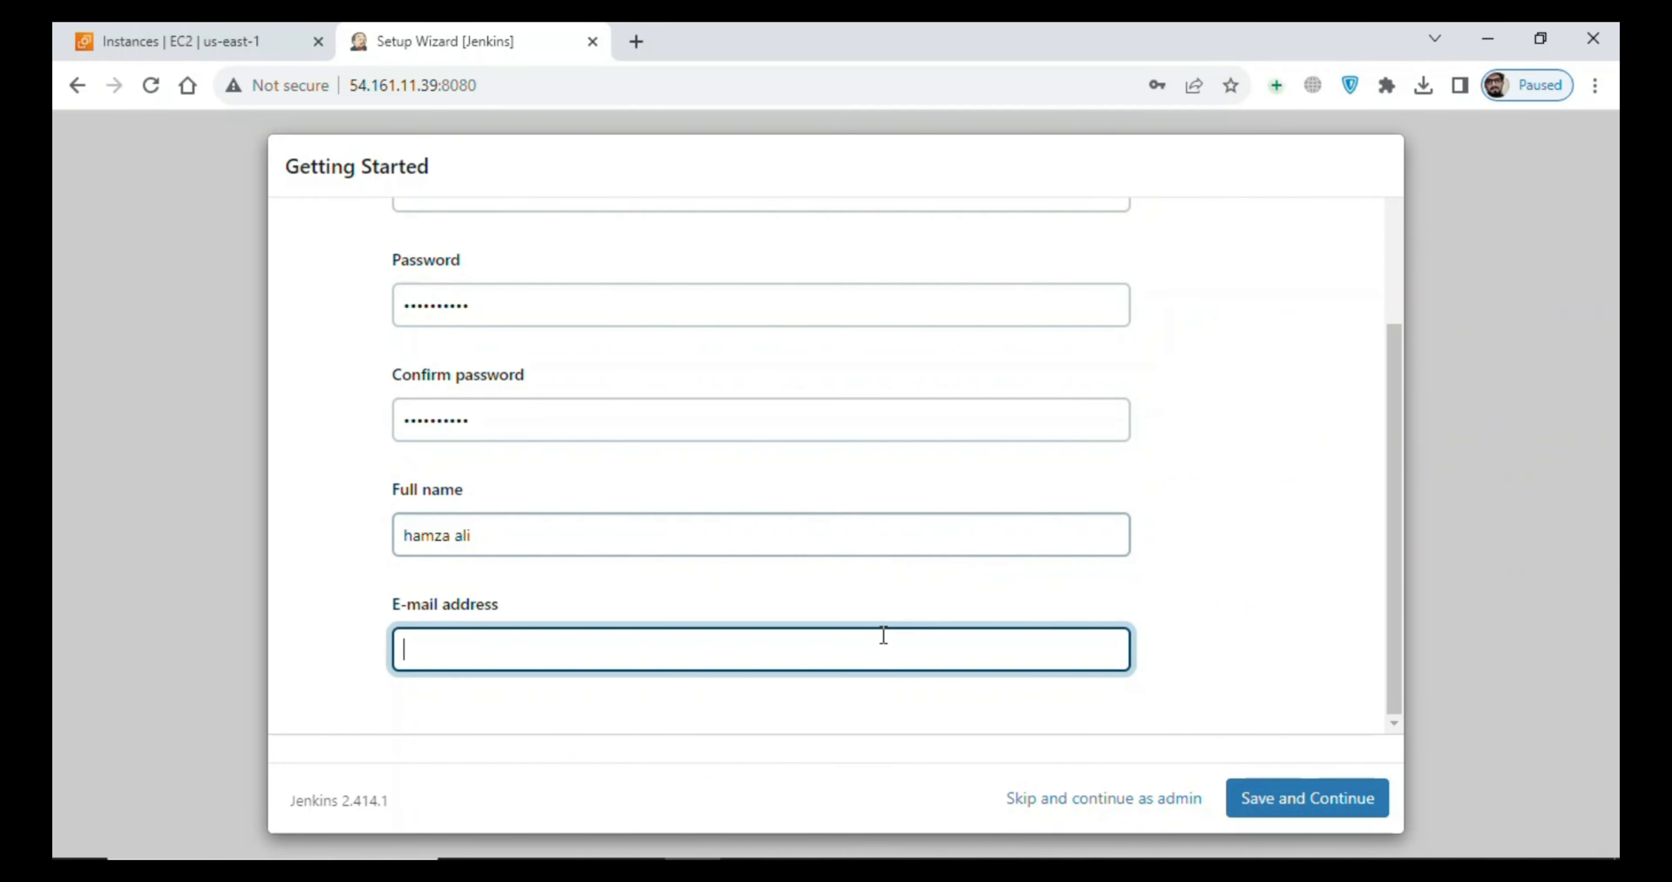
click(881, 638)
click(683, 753)
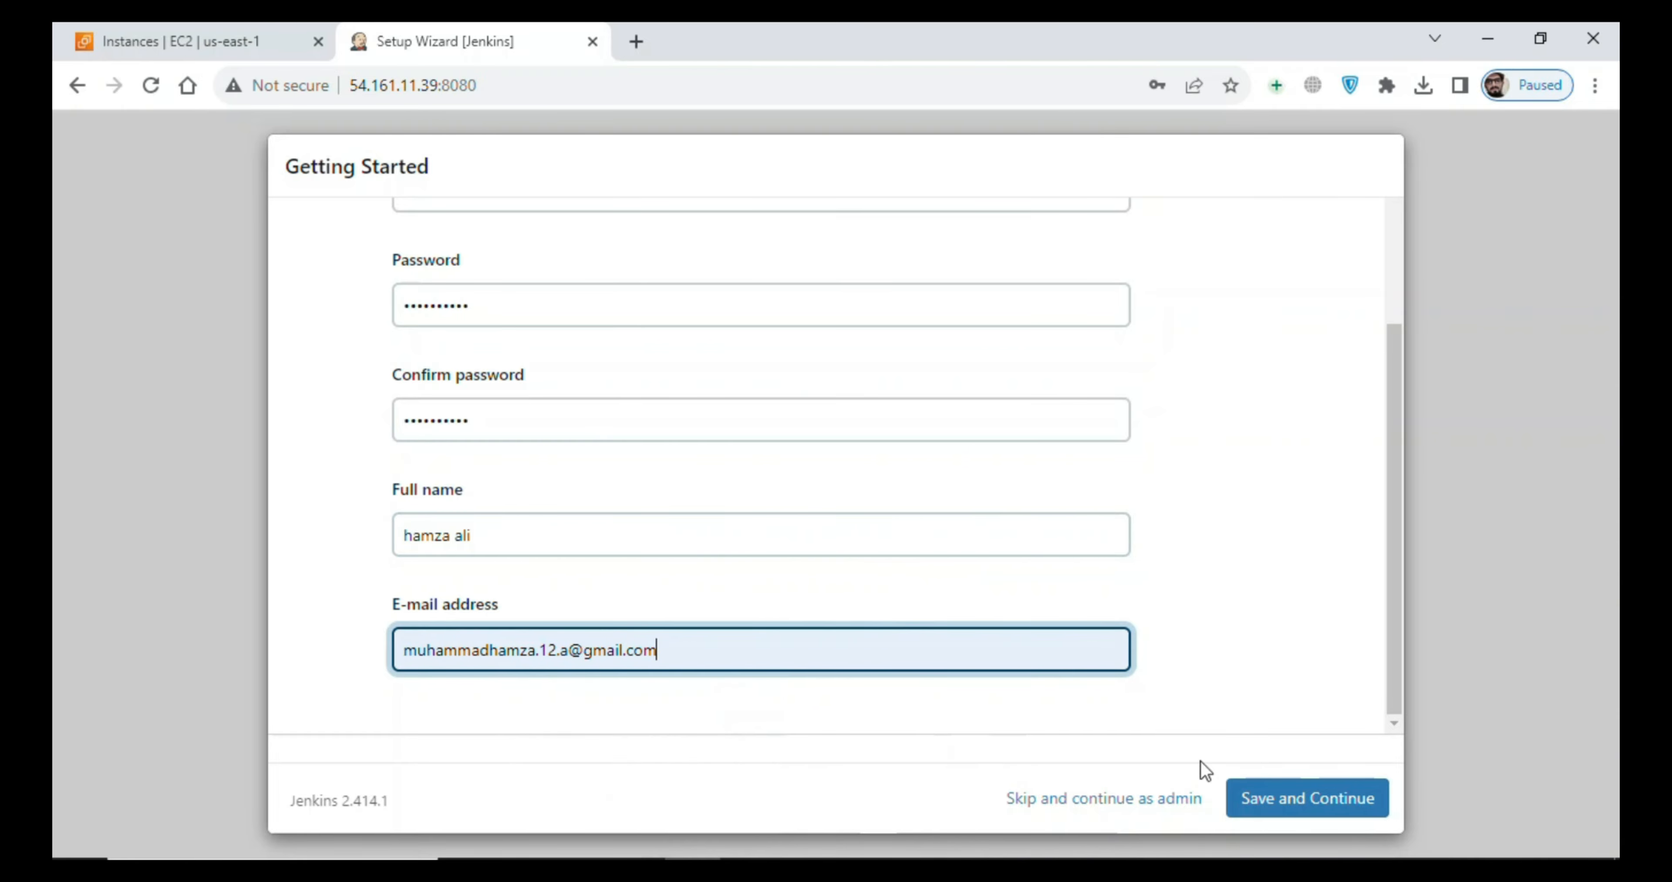
click(1269, 798)
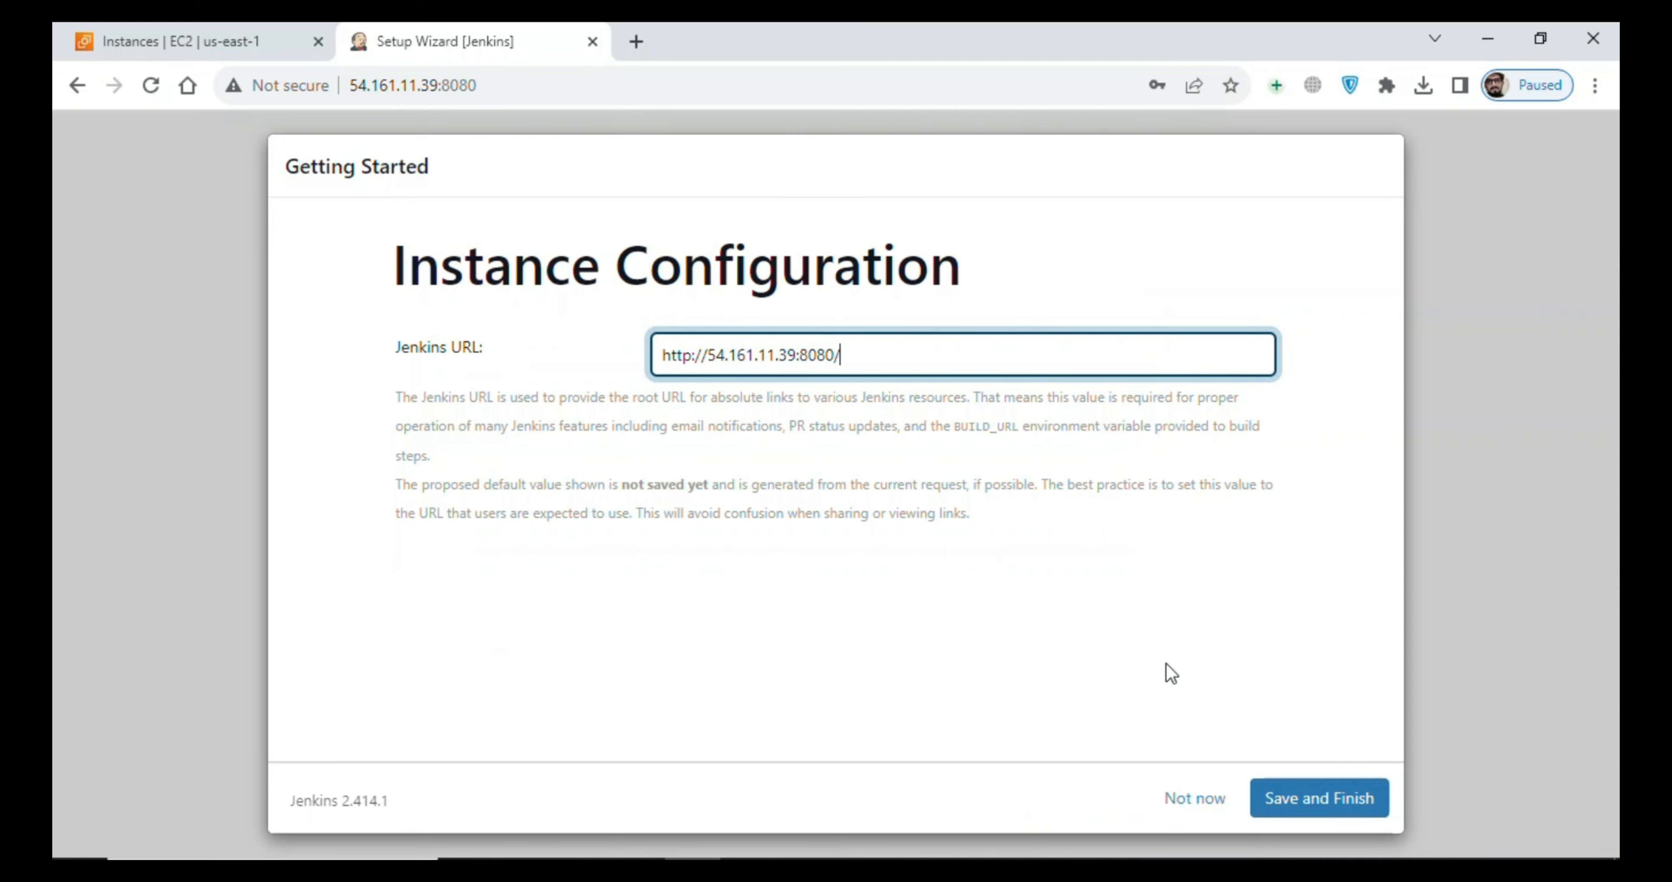
click(1302, 795)
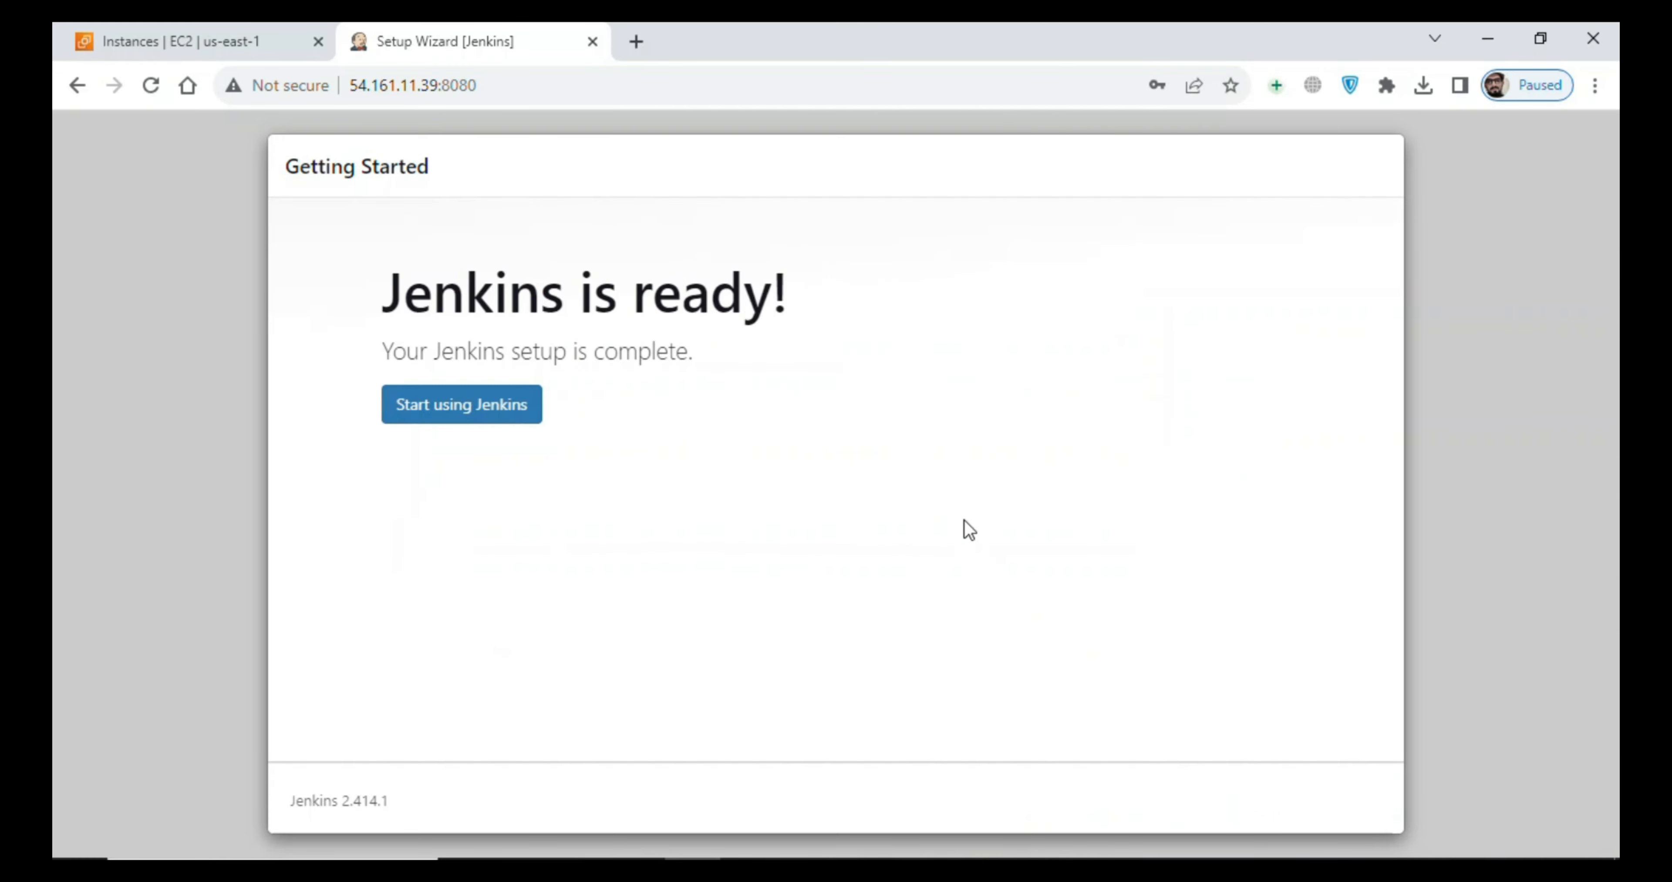
click(476, 415)
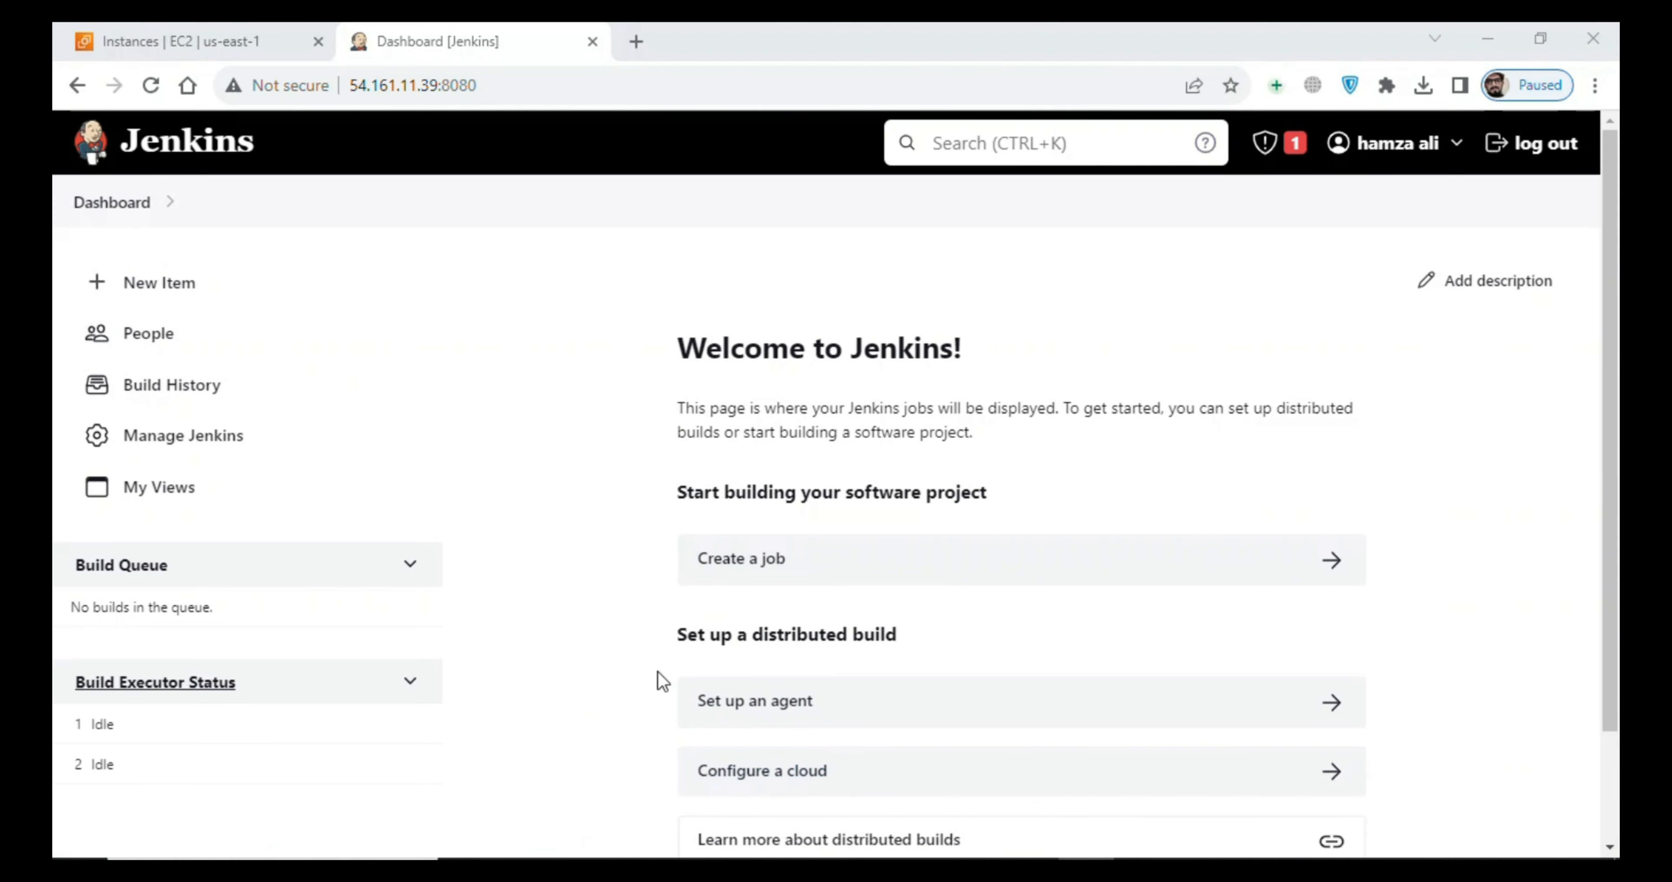
- Switch to the SSH terminal, run "sudo yum install git" and accept the installation with y
key(alt+Tab)
click(719, 436)
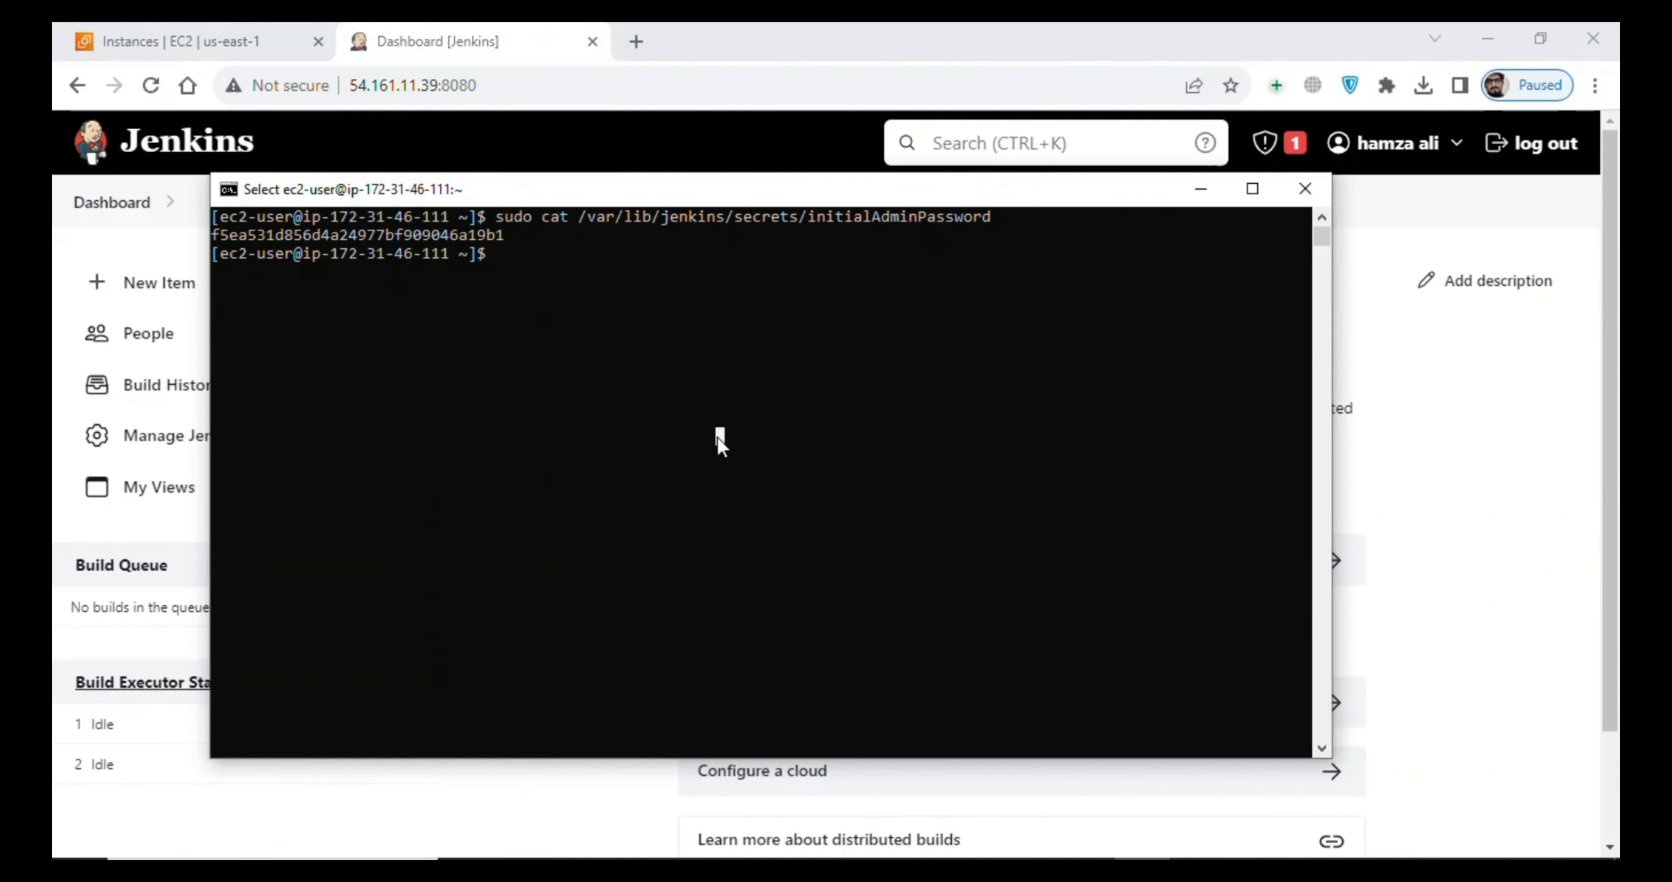
text(sudo)
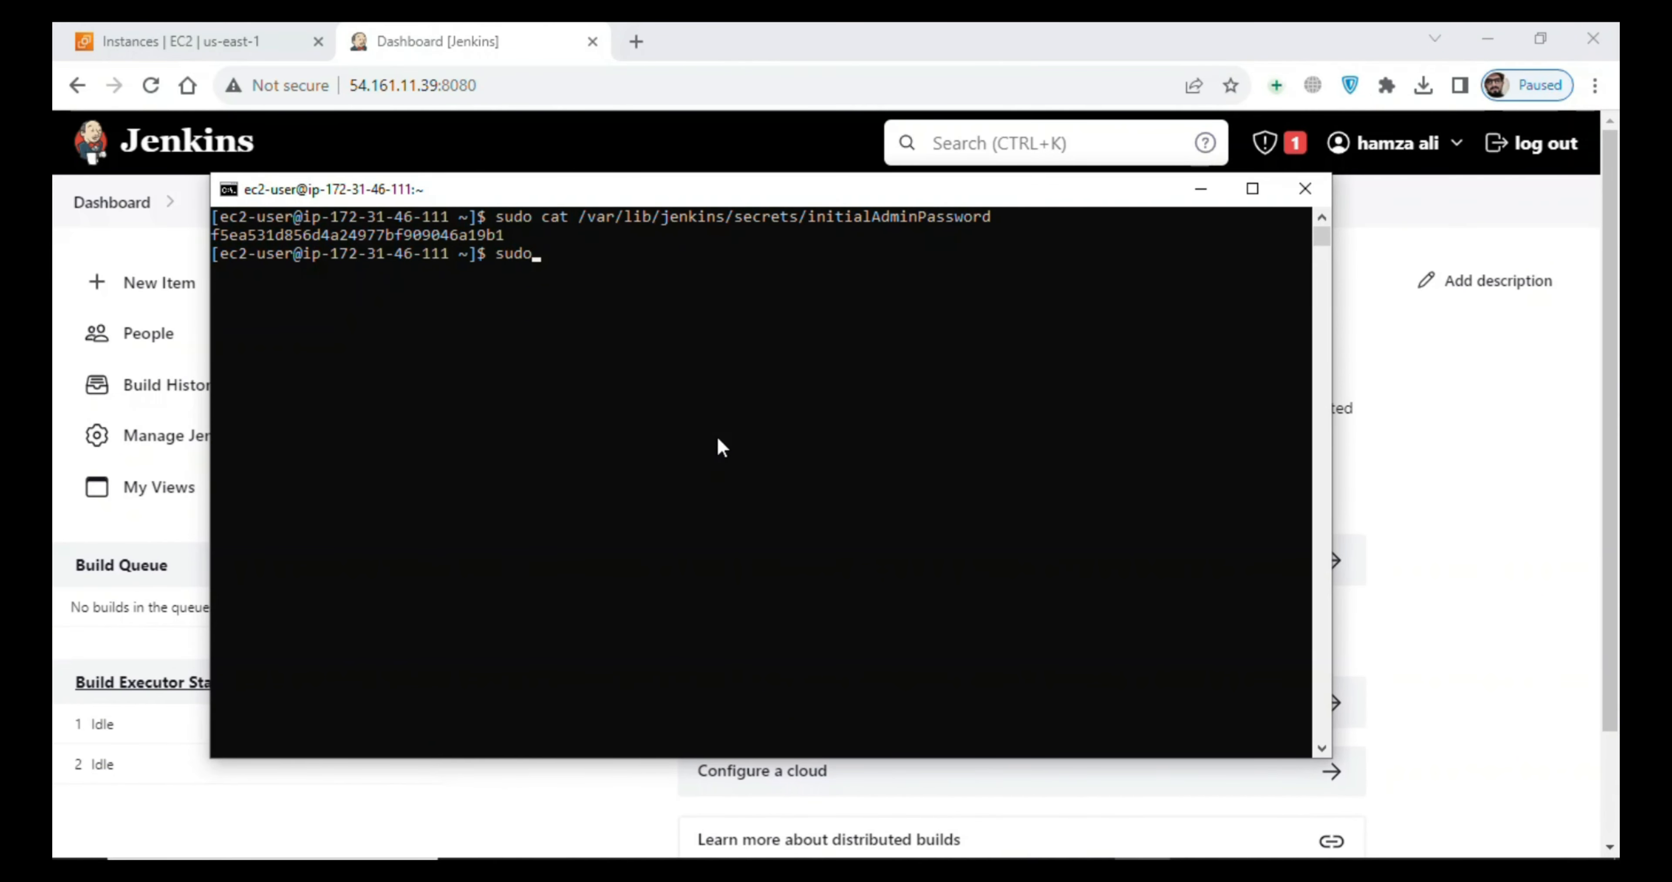
text(install git)
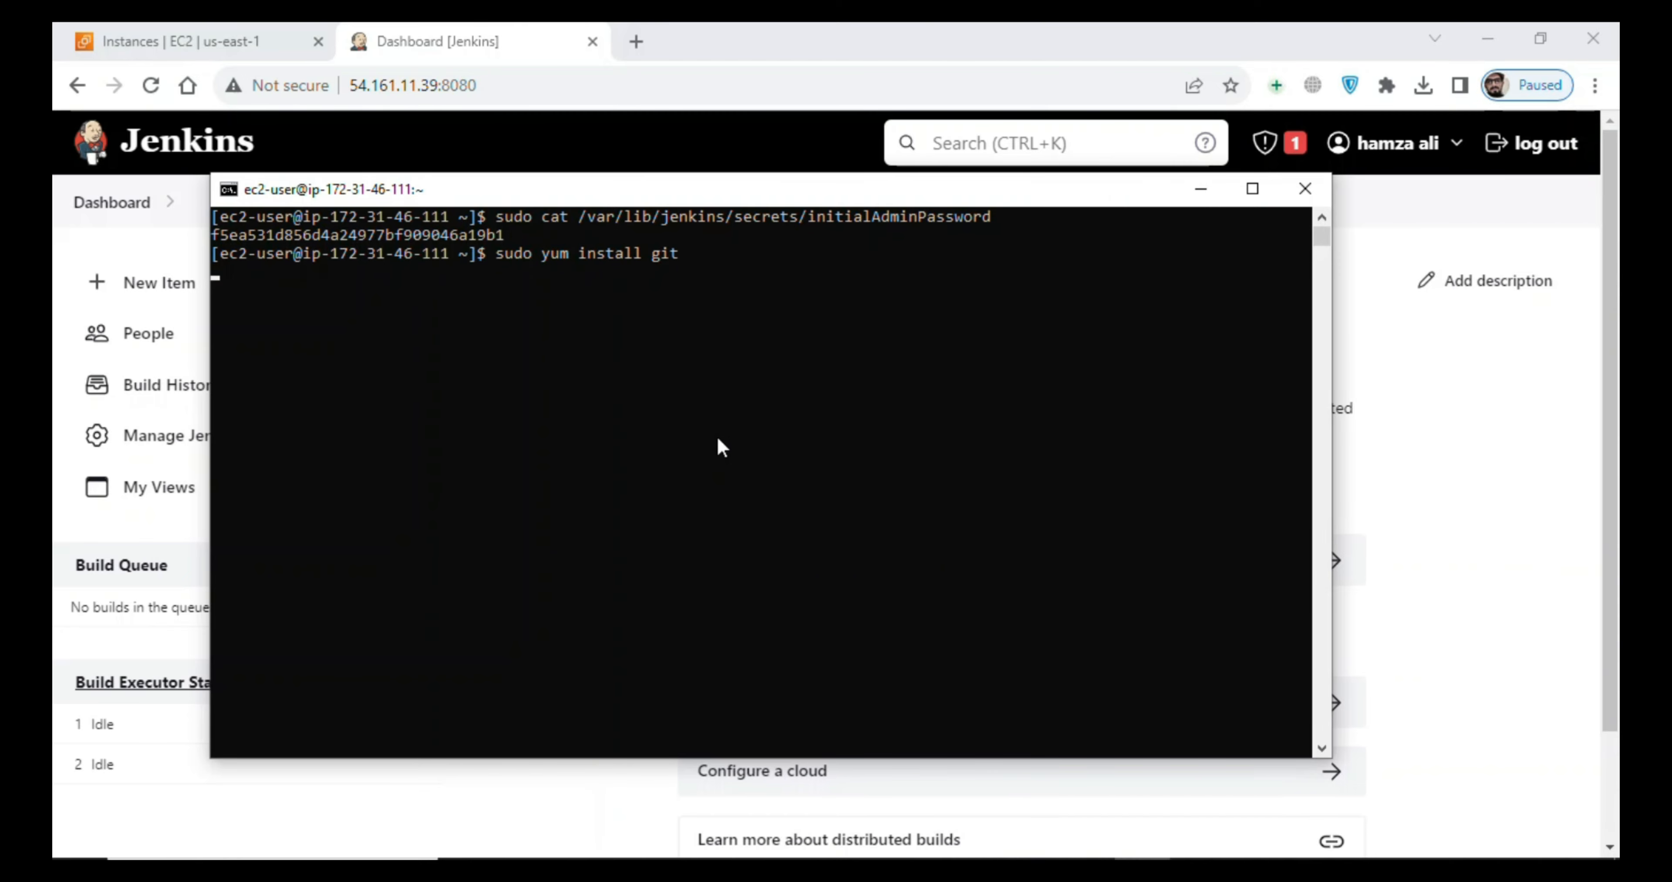
key(Return)
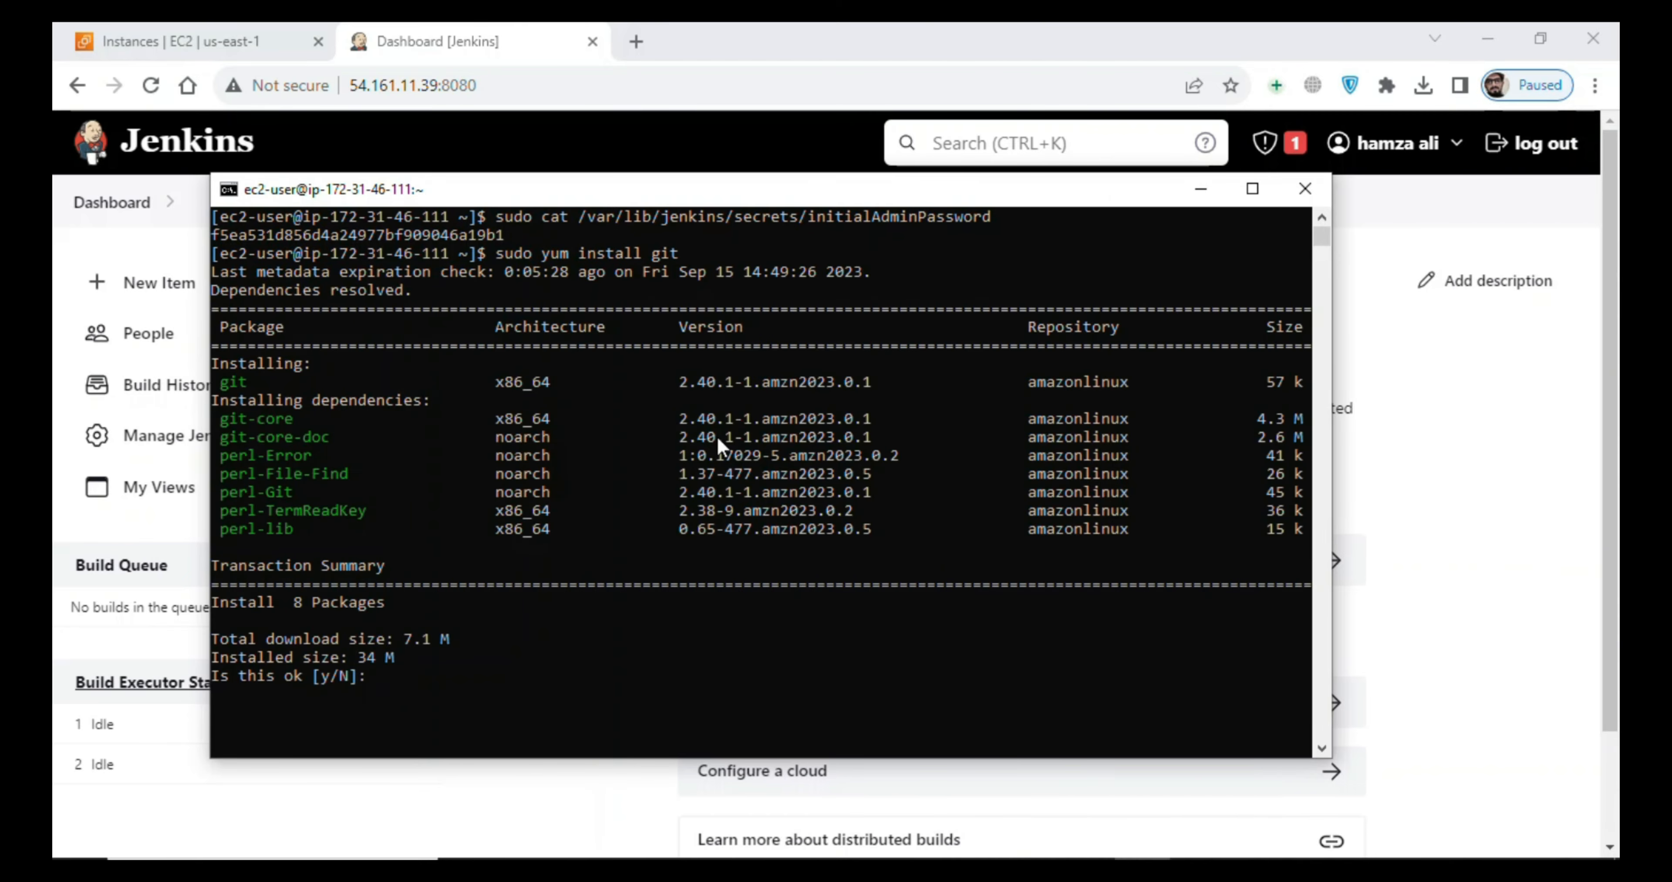
text(y)
key(Return)
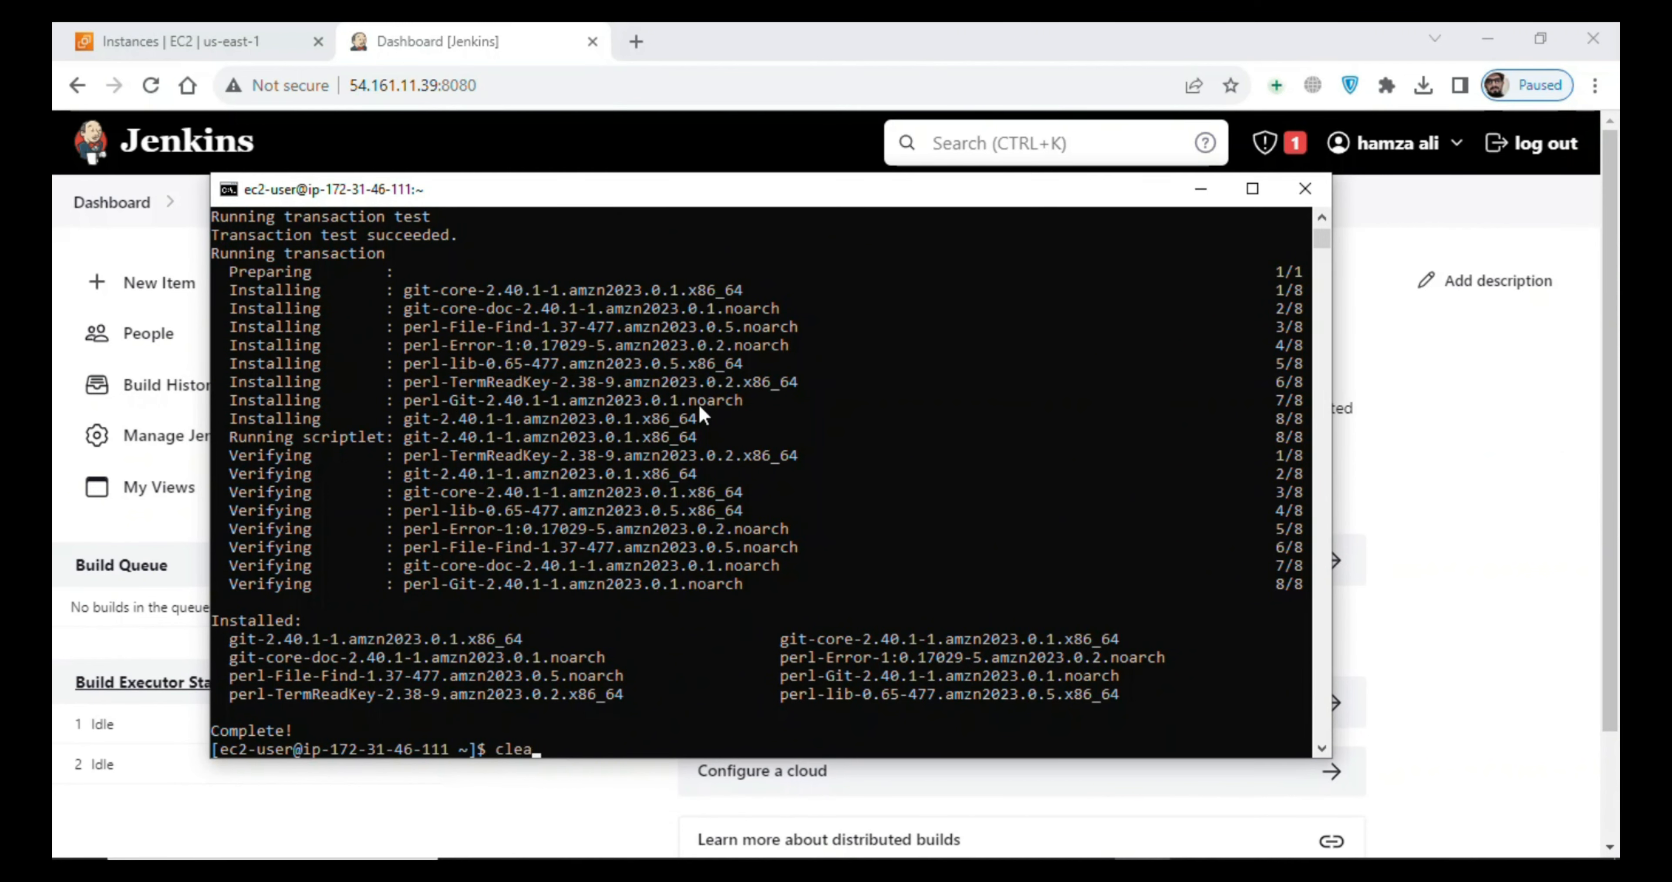
- Clear the SSH terminal and minimize its window to return to the Jenkins dashboard
key(Return)
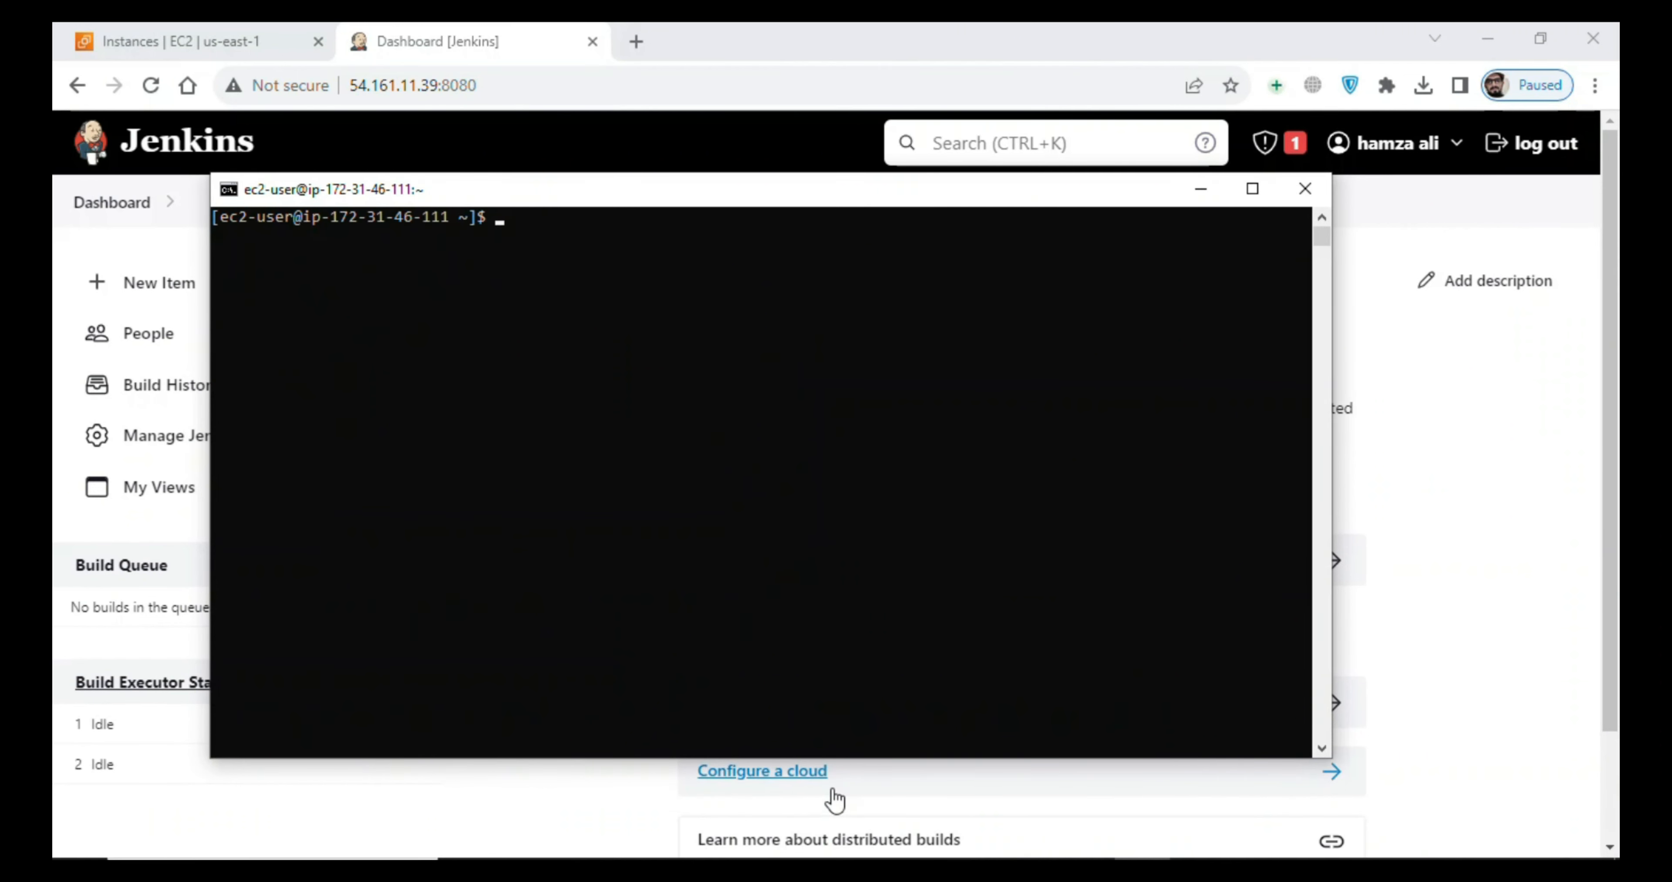
click(1202, 189)
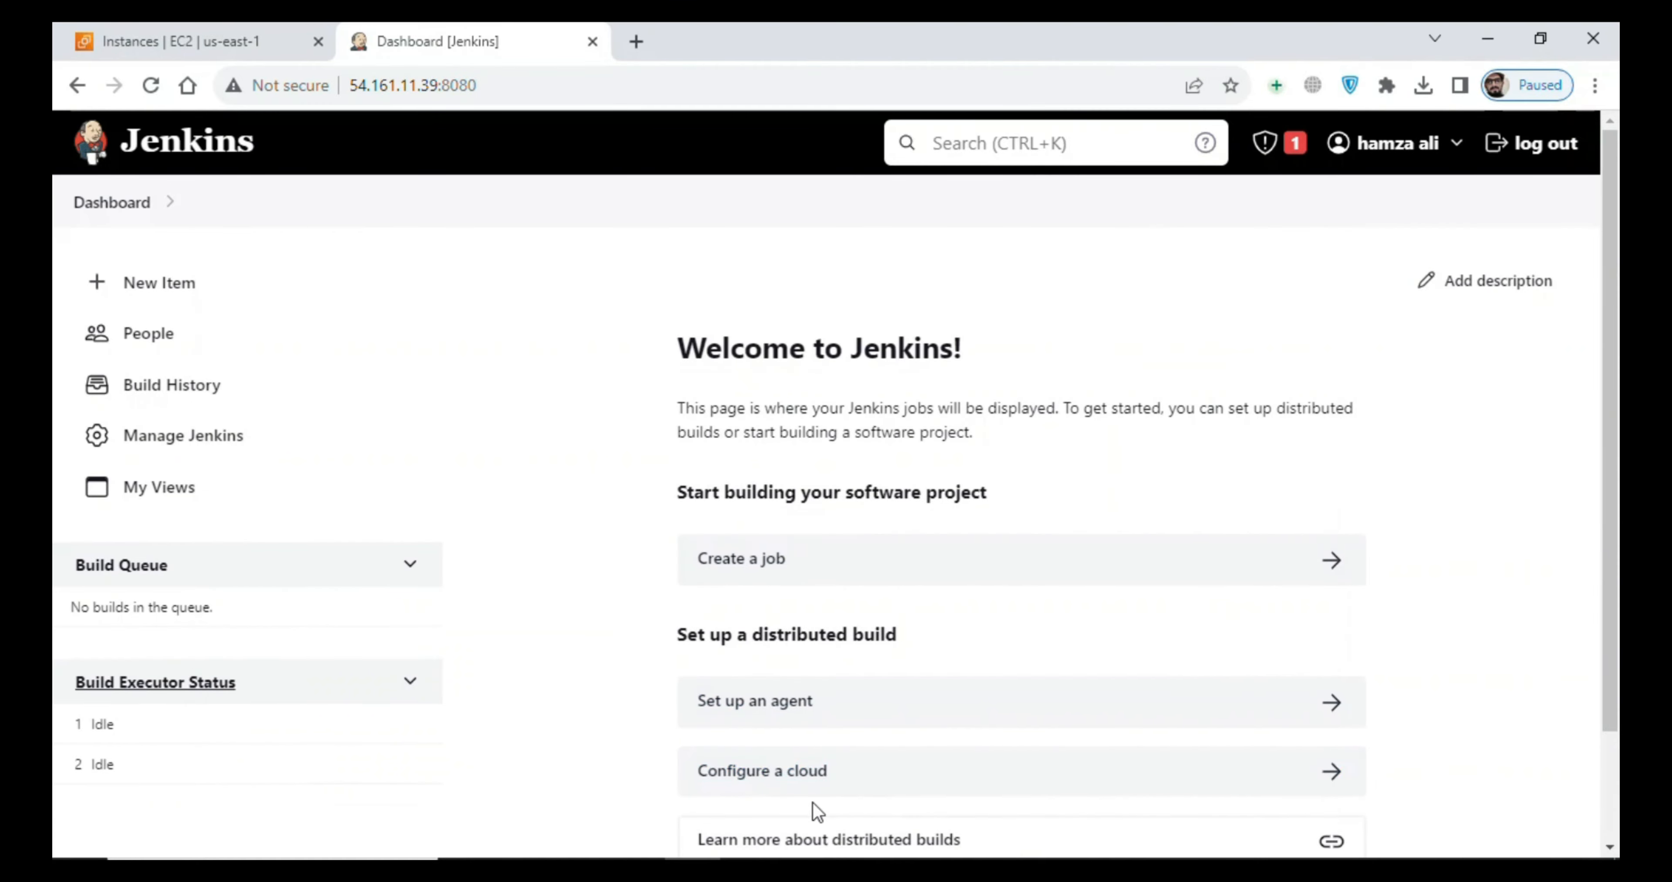
- Search Google for git in a new browser tab and open the Git Downloads page
click(638, 43)
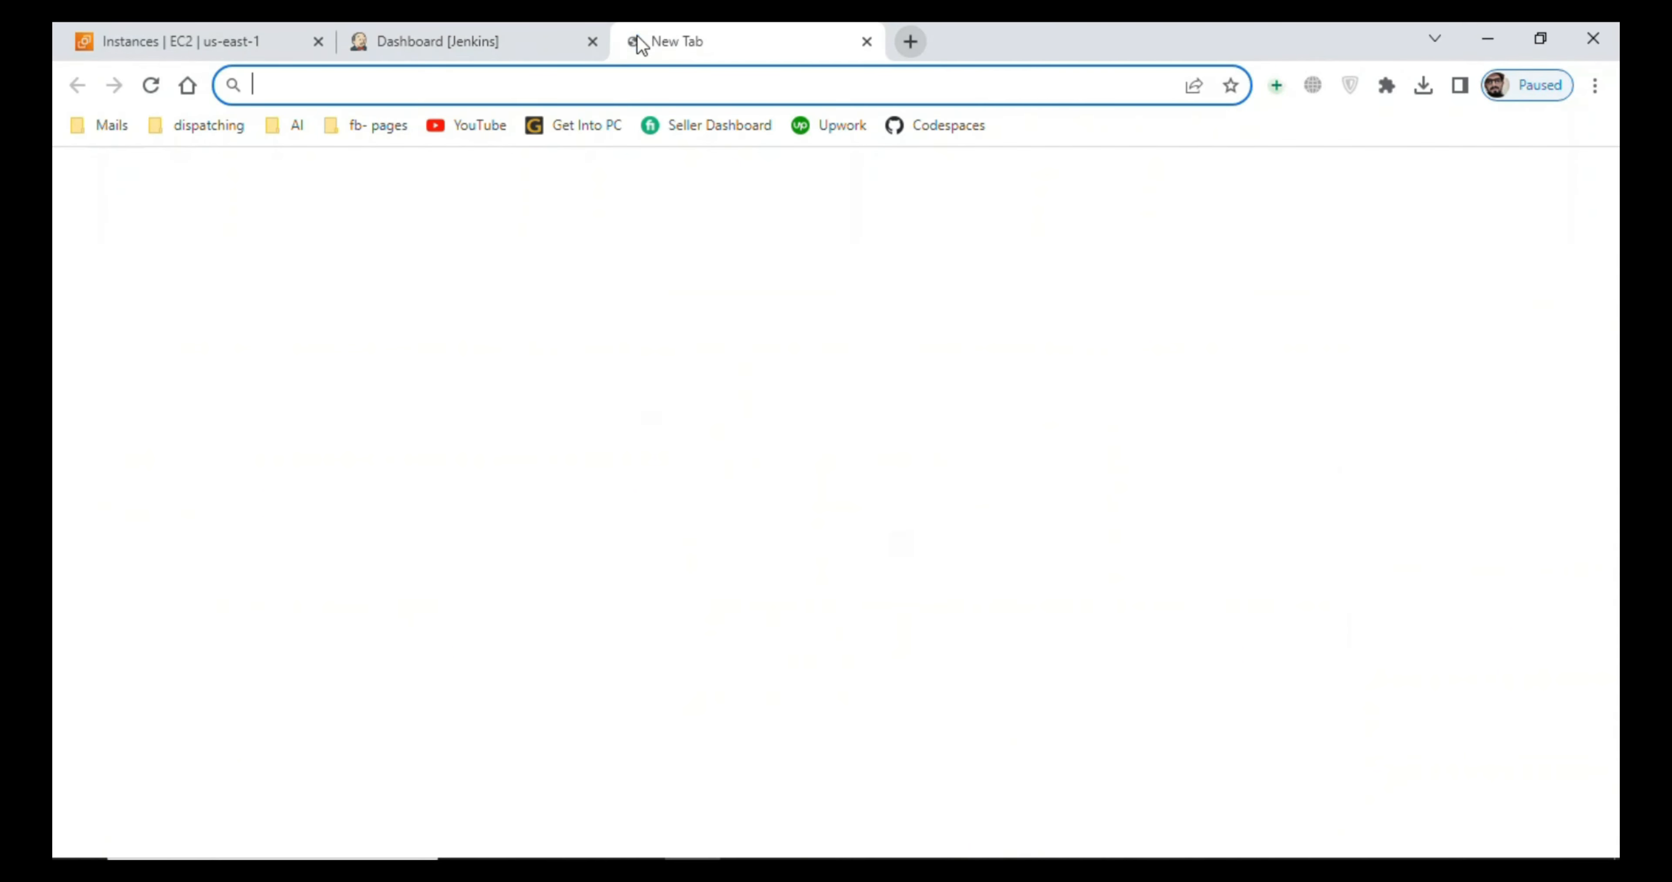
text(google.com)
key(Return)
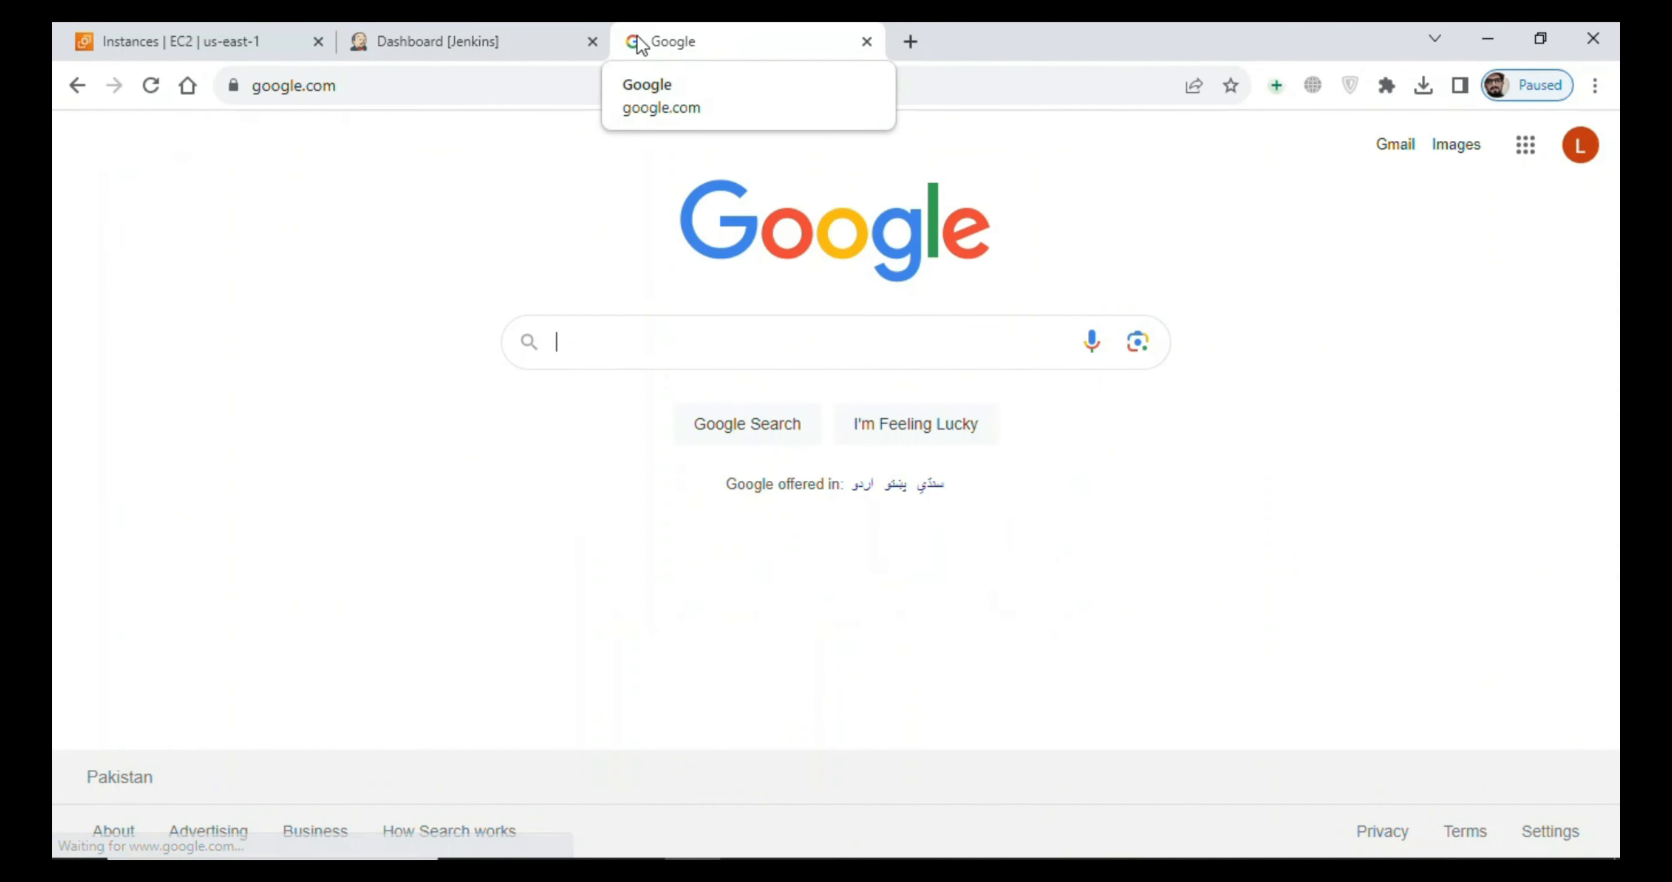
text(git)
key(Return)
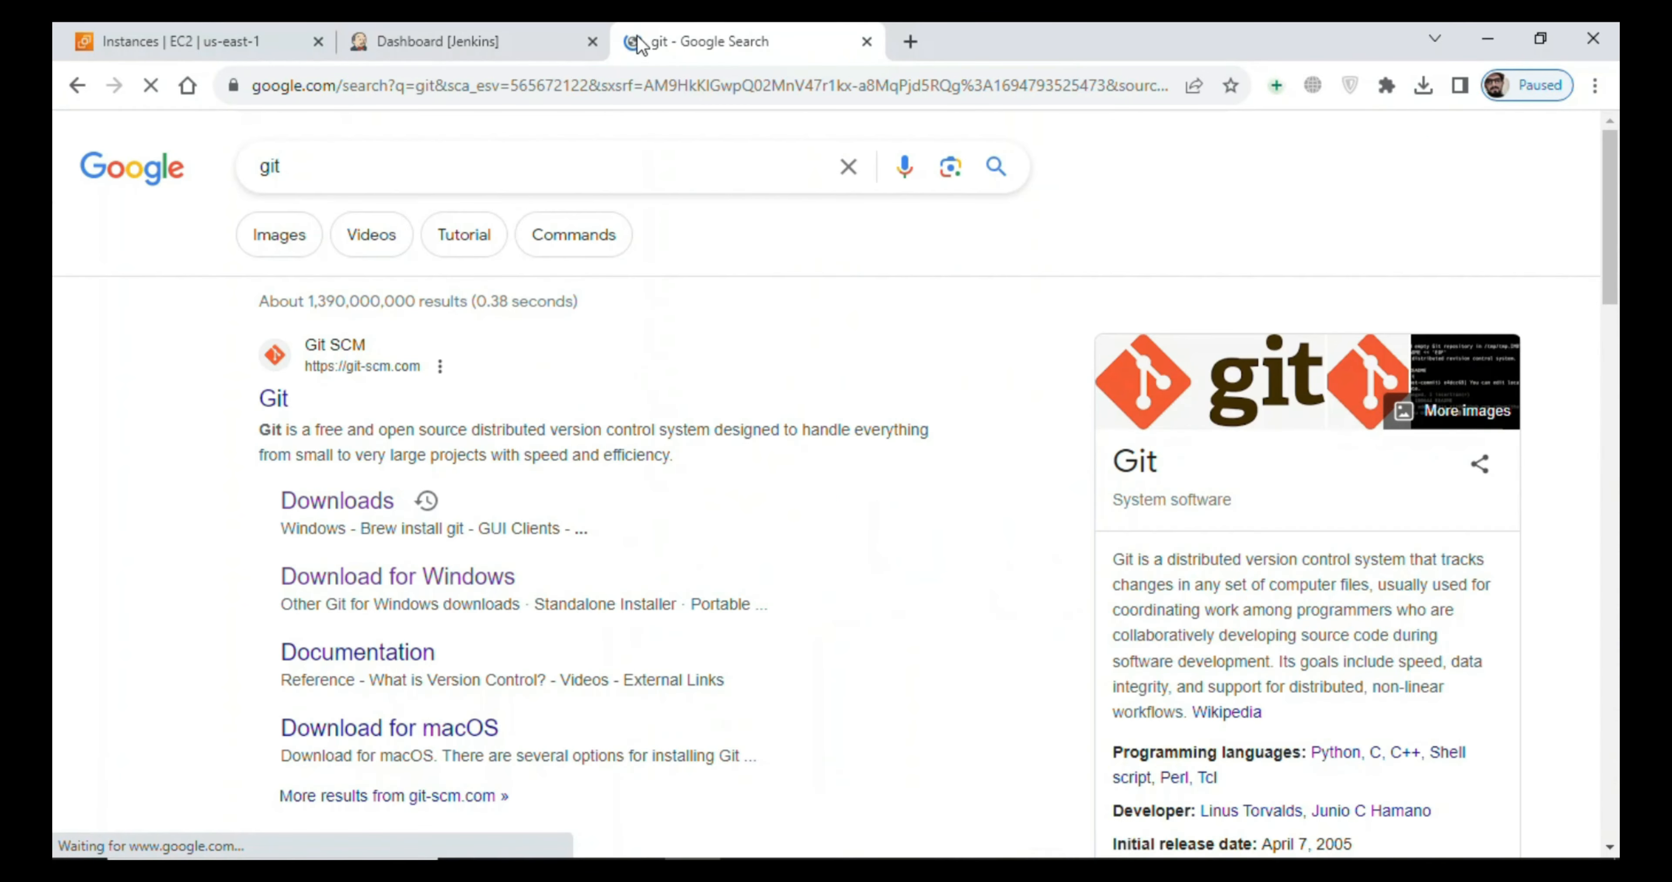
click(332, 503)
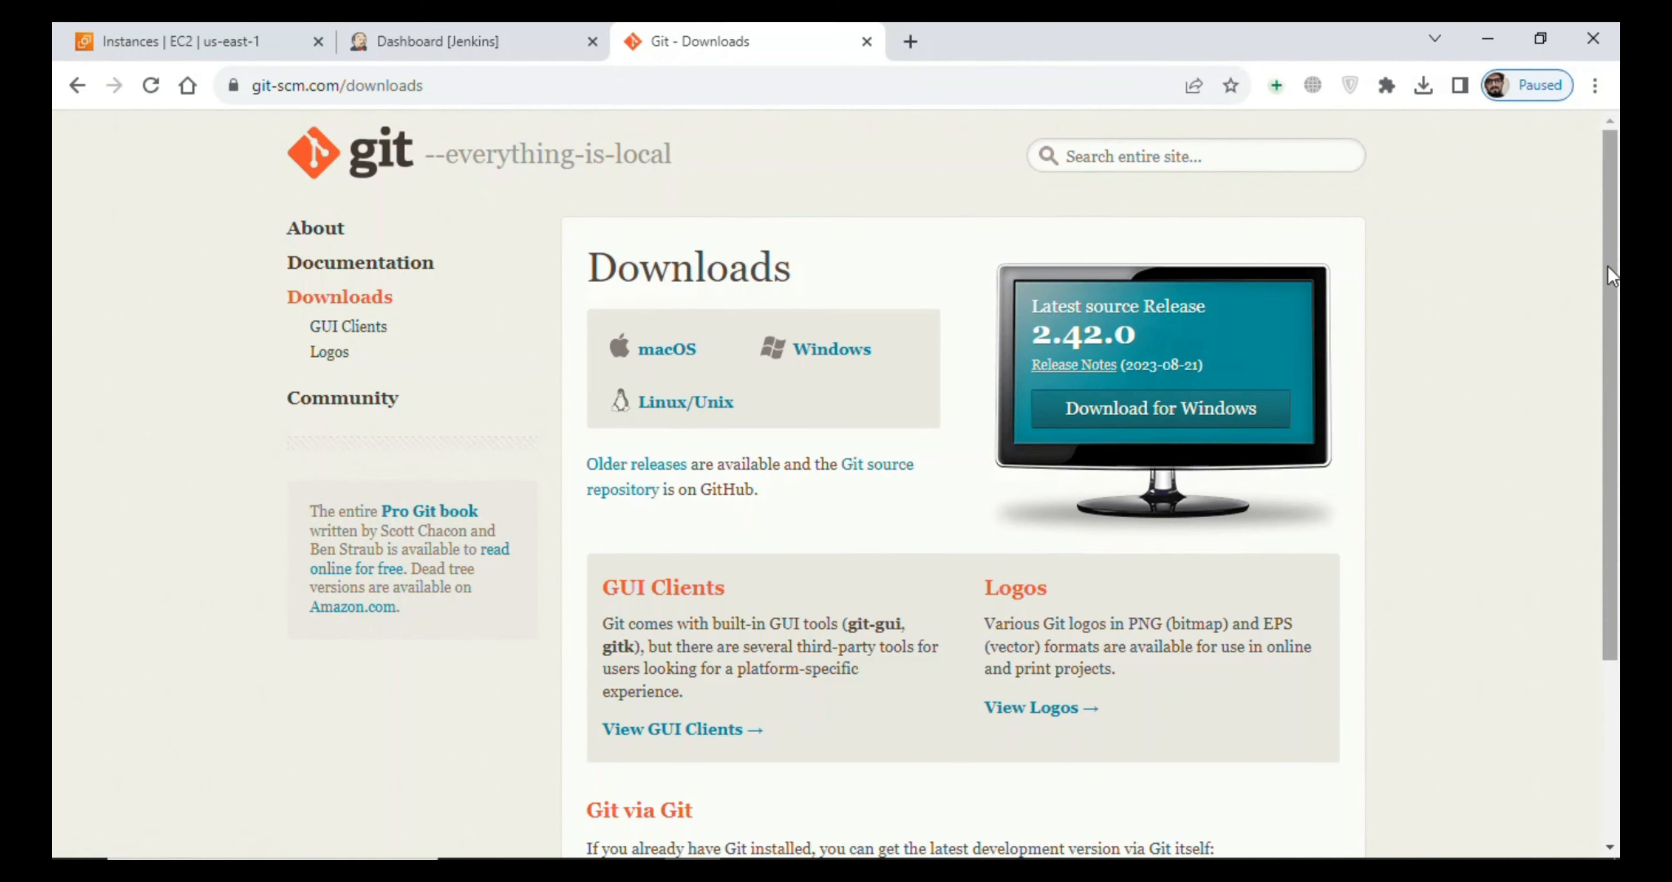
- Open the Windows download page, highlight the 64-bit Git for Windows Setup link, and close the tab
scroll(1233, 292, down, 3)
scroll(844, 279, up, 1)
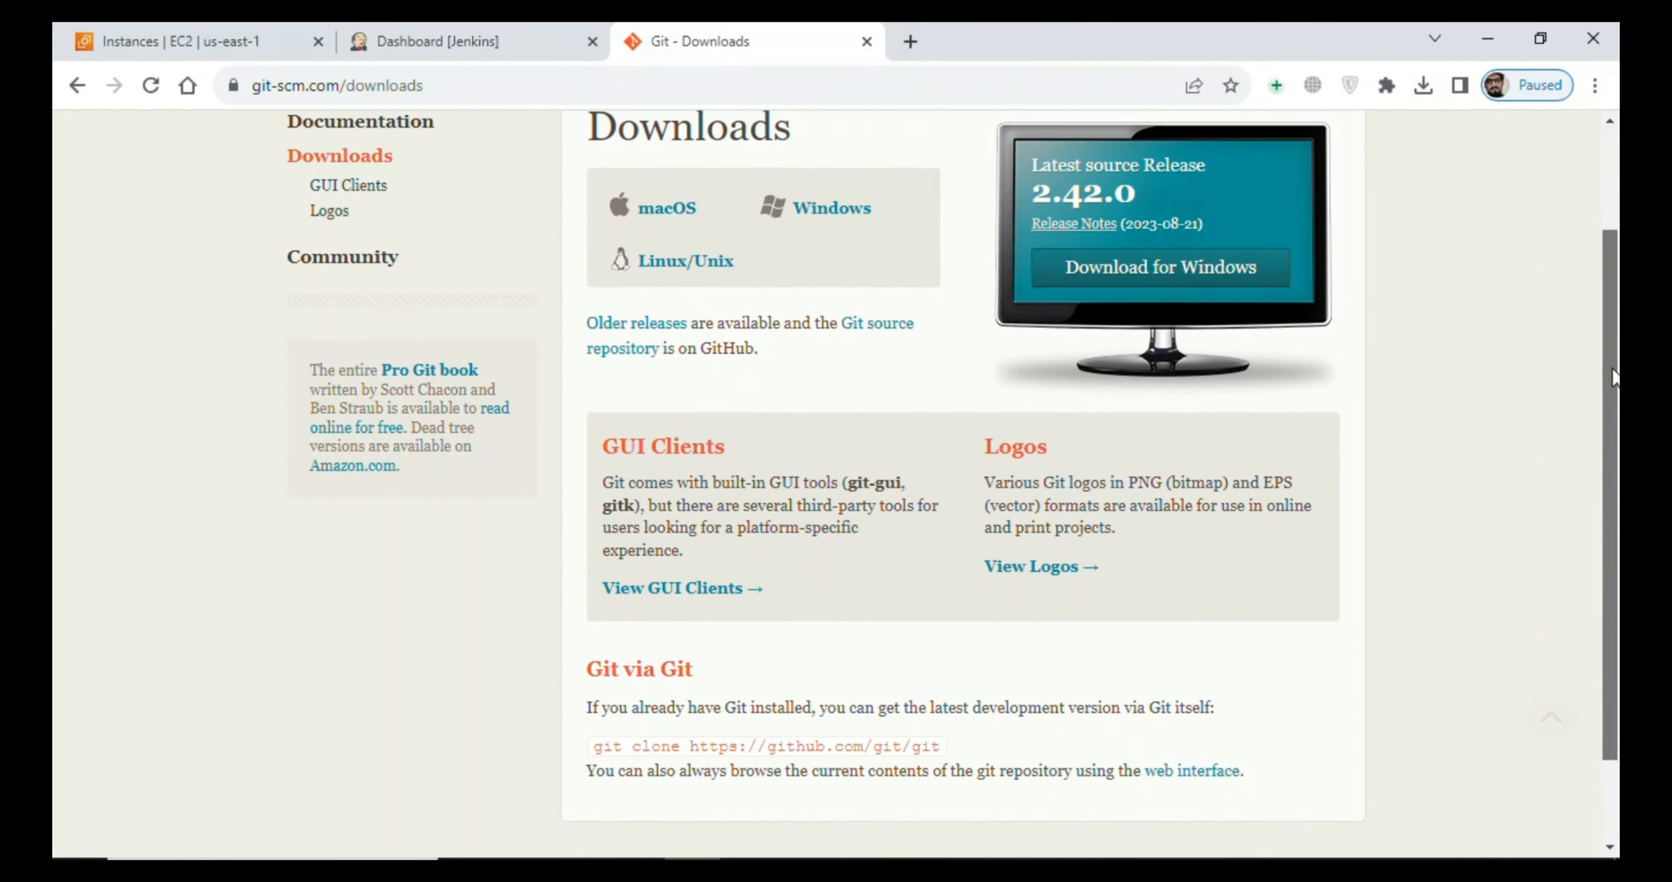
click(802, 211)
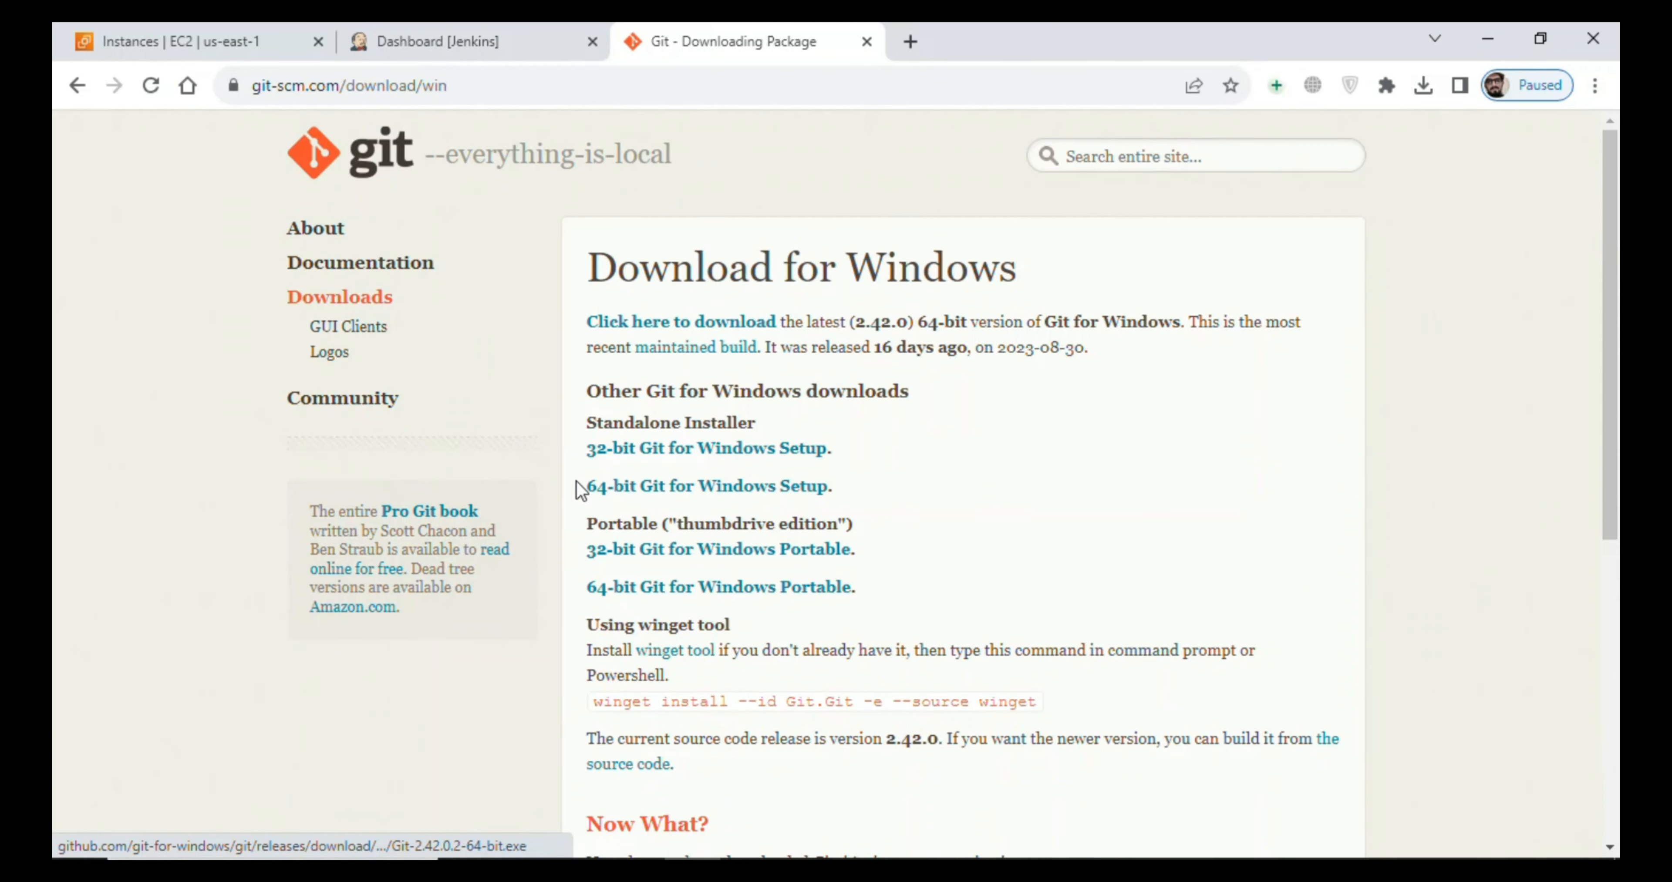
drag(577, 484, 836, 494)
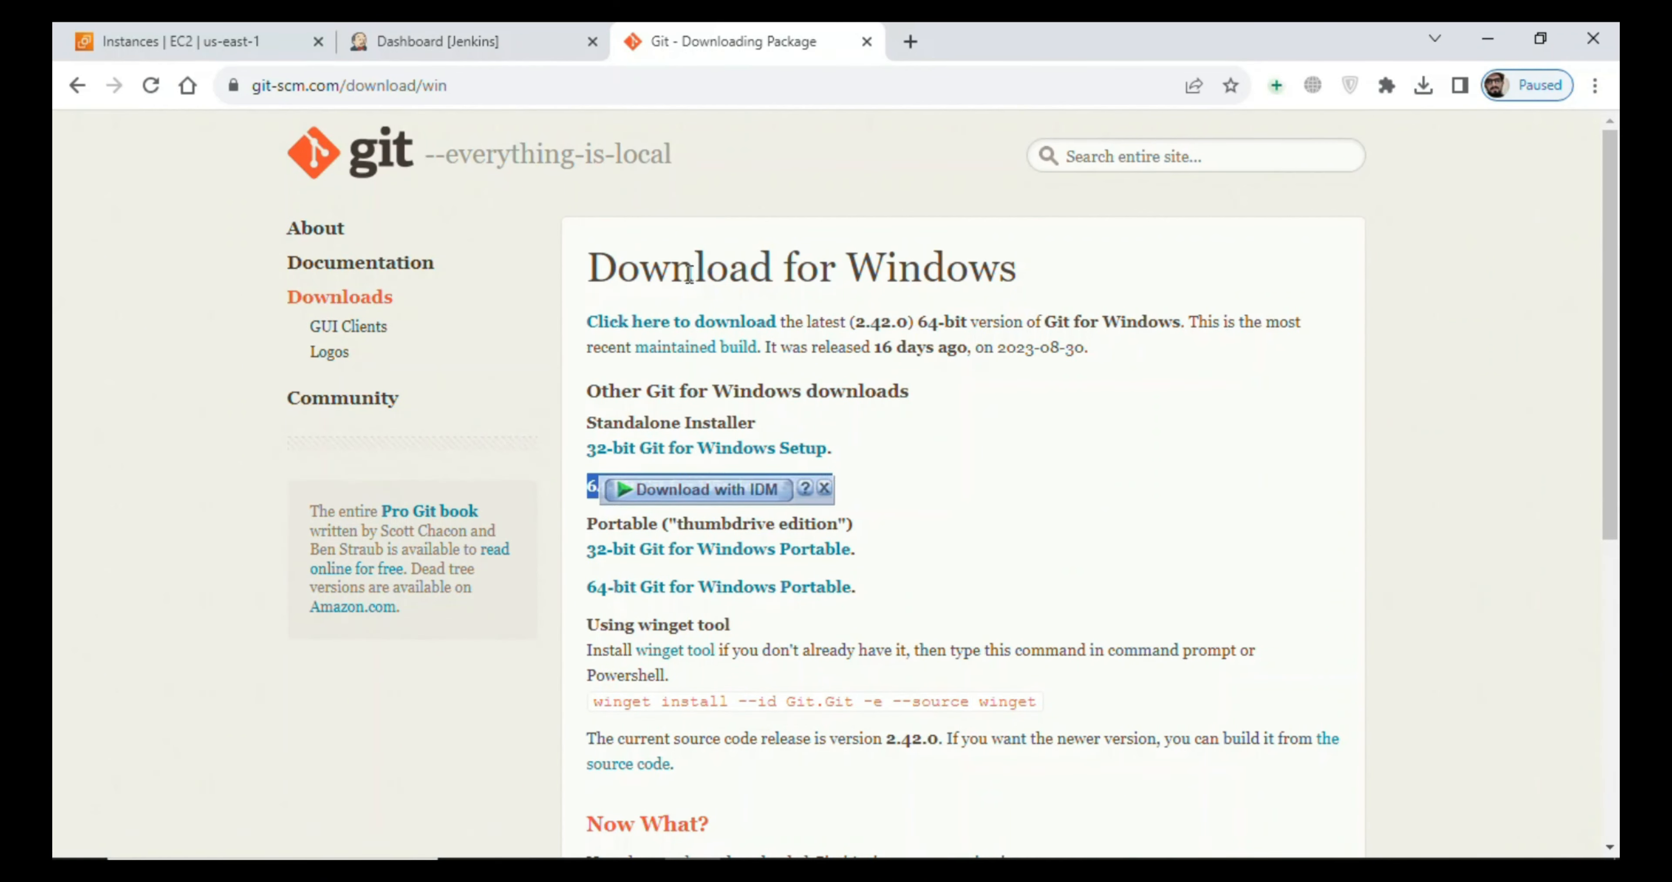
click(817, 183)
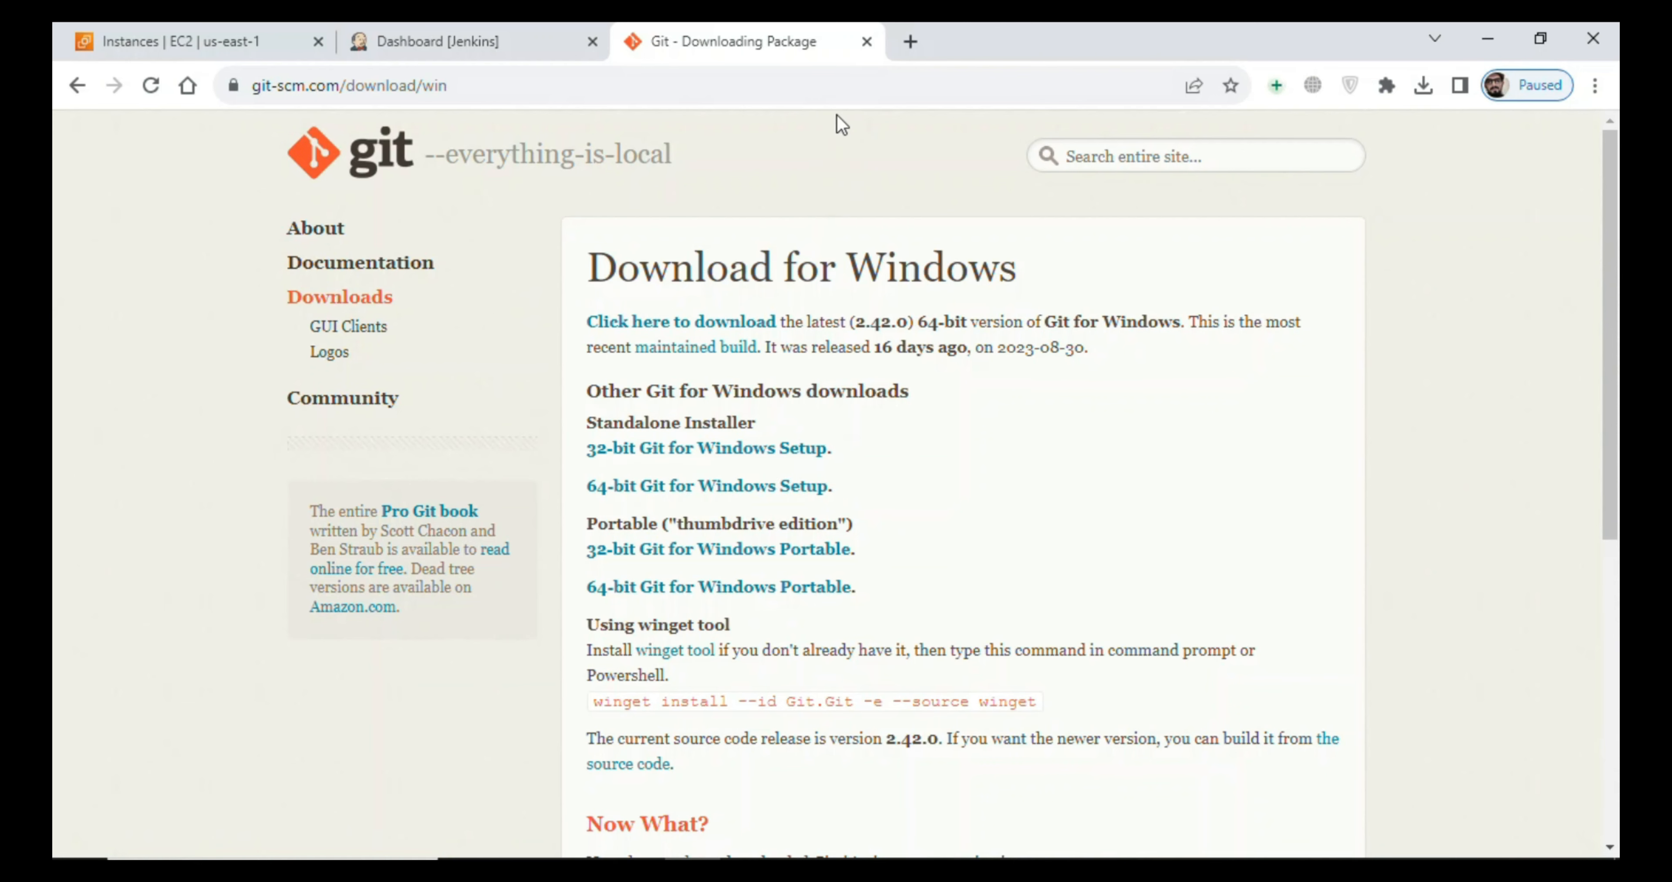
click(867, 42)
- Open github.com in a new browser tab and start creating a new repository
click(628, 41)
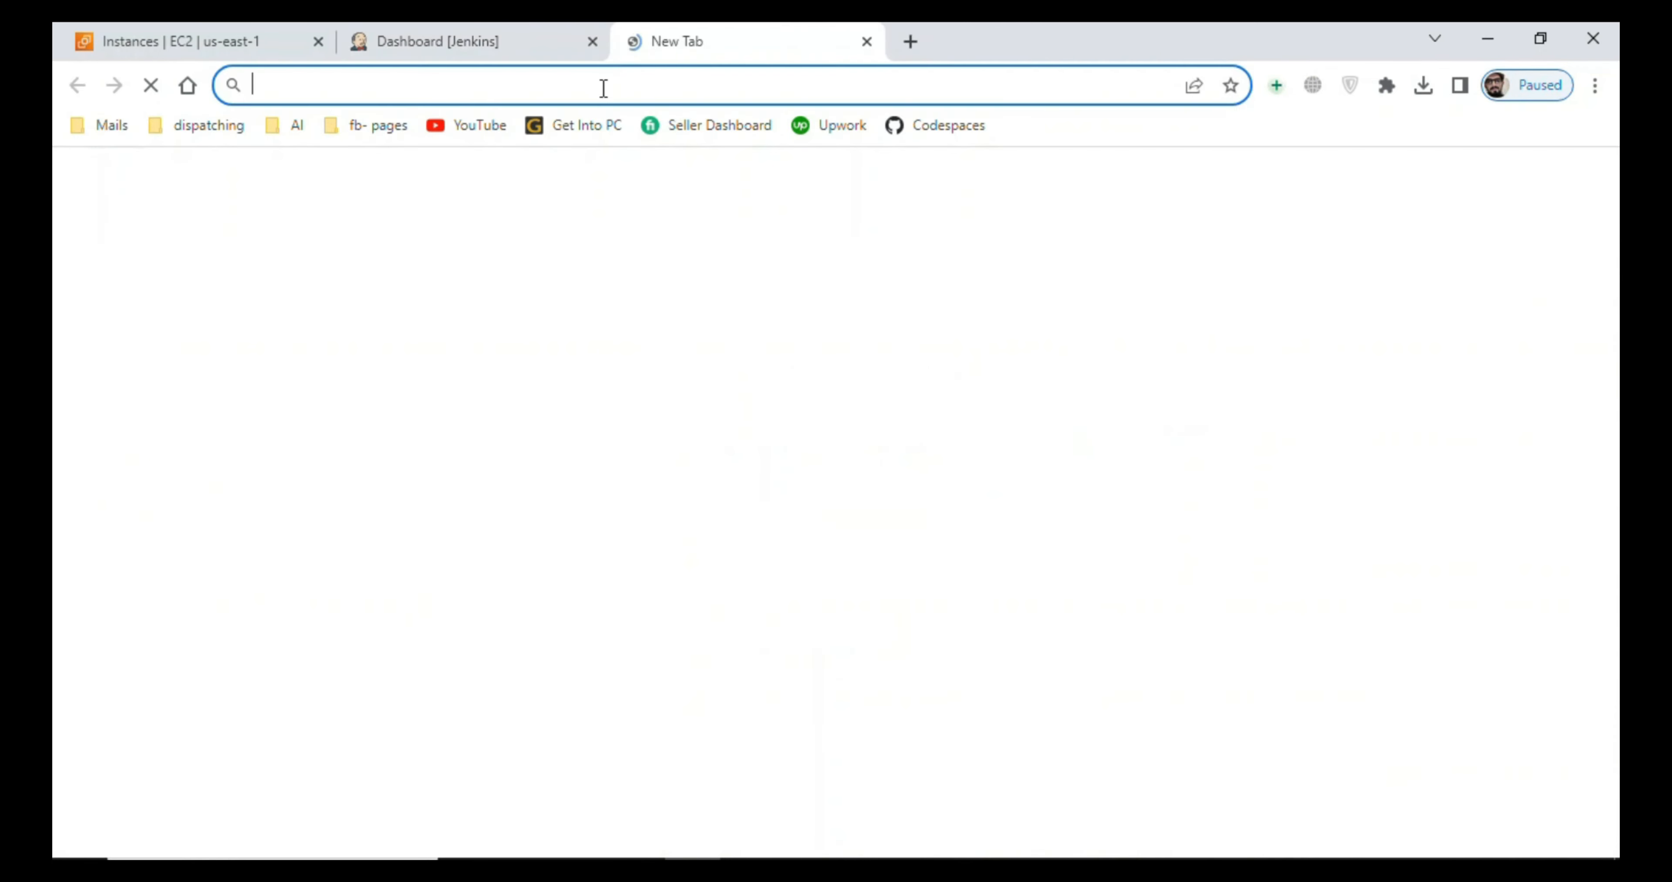
text(gi)
key(Return)
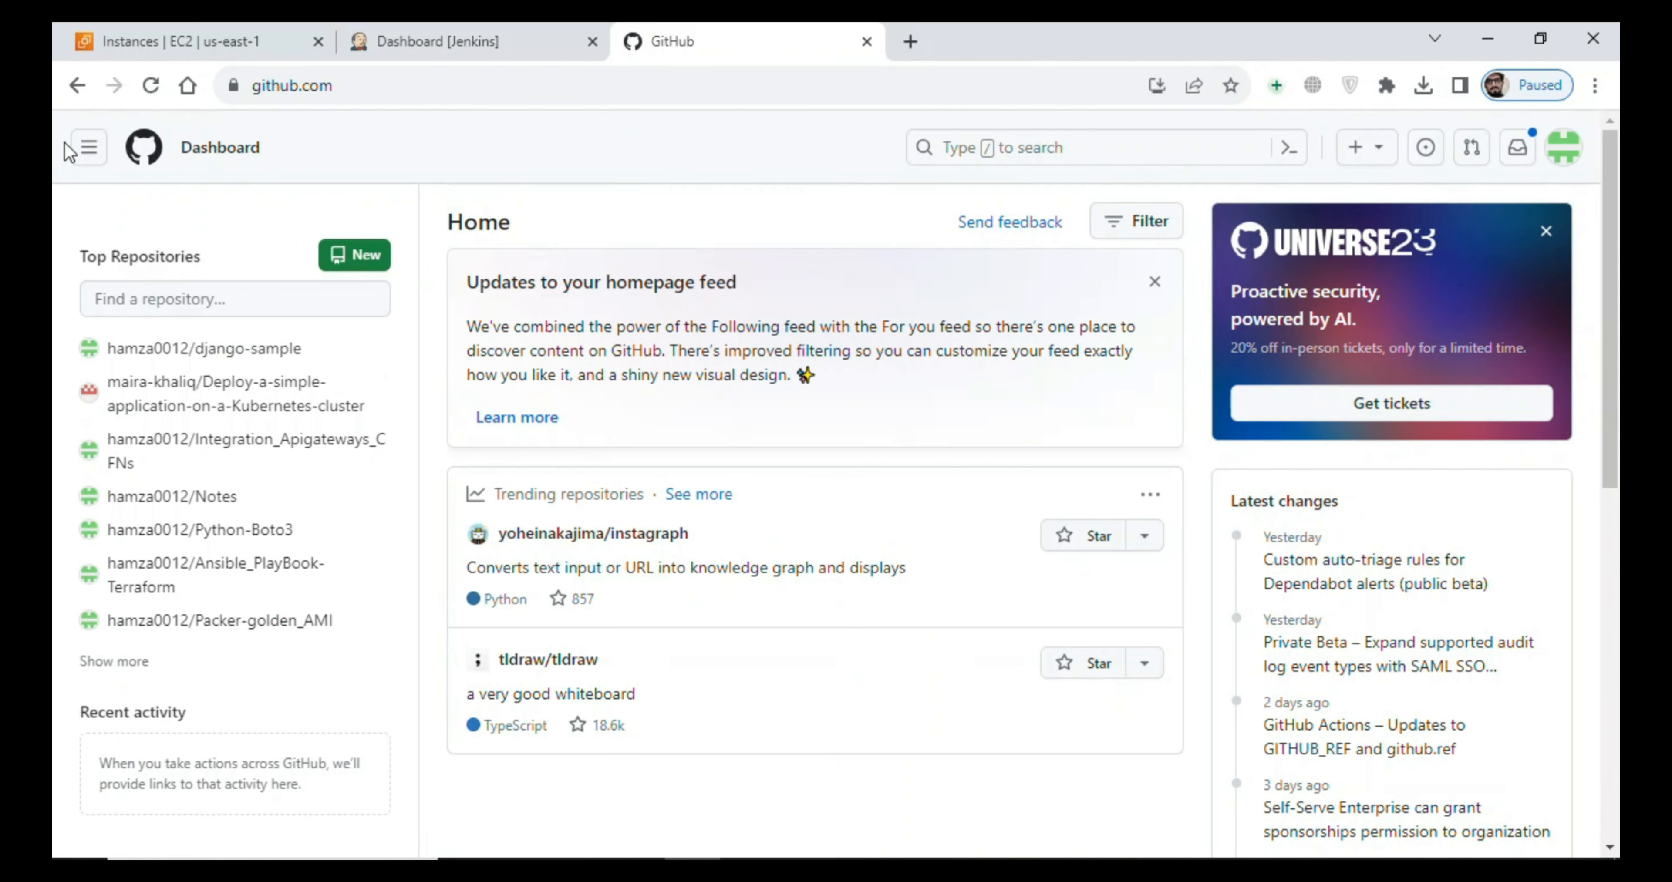
click(343, 265)
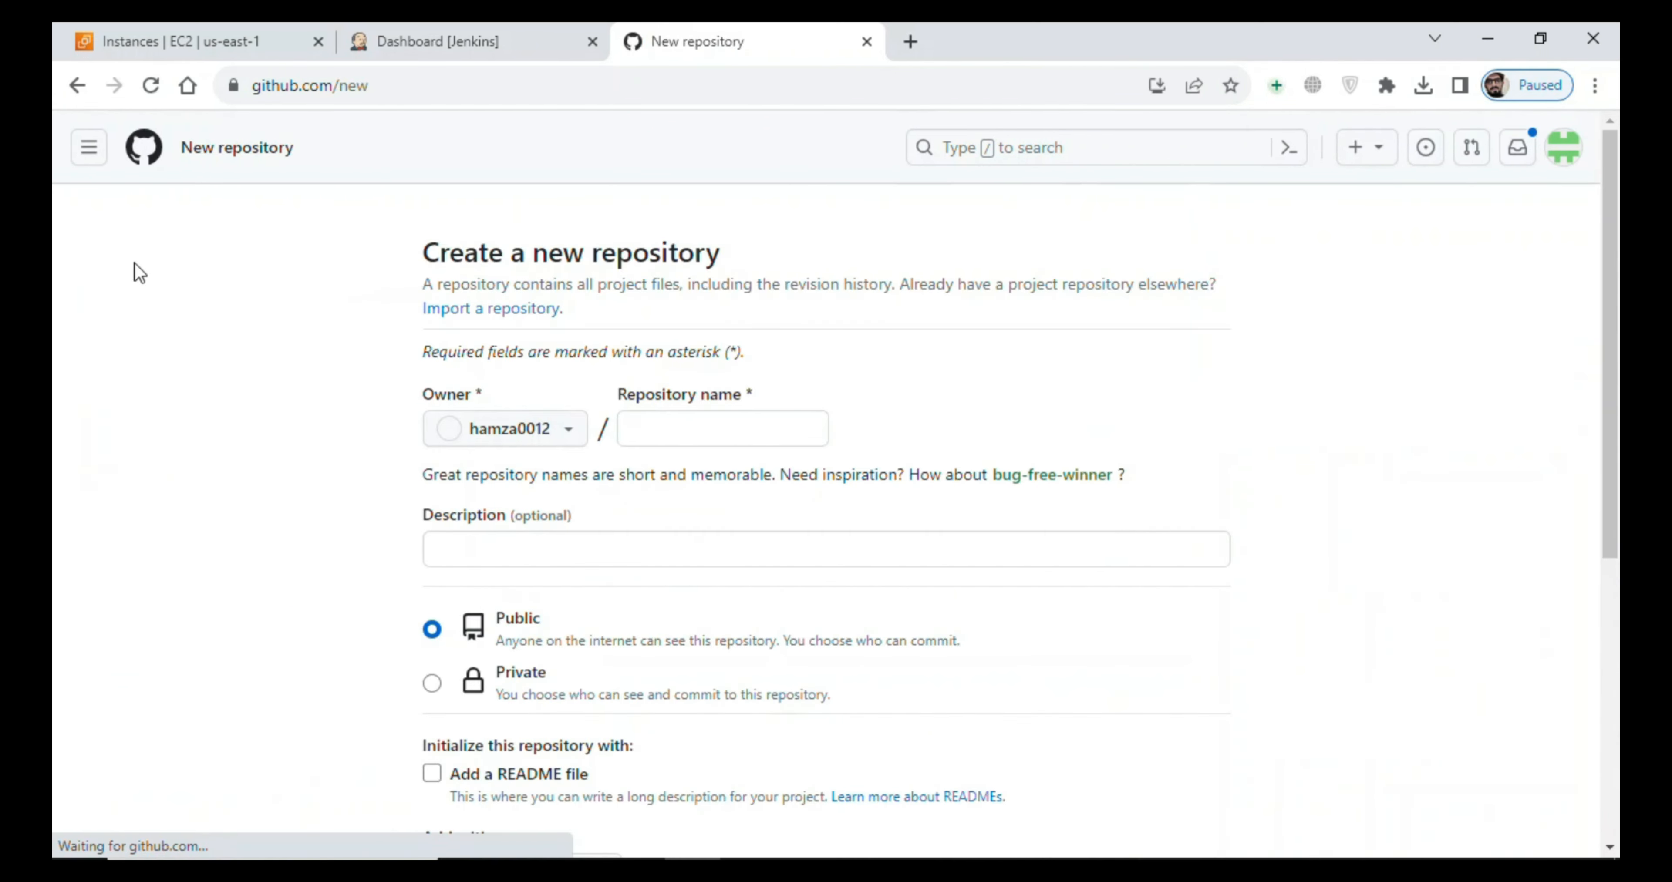
- Name the repository node-sample-project and create it as a public repository without a README, .gitignore or license
click(710, 425)
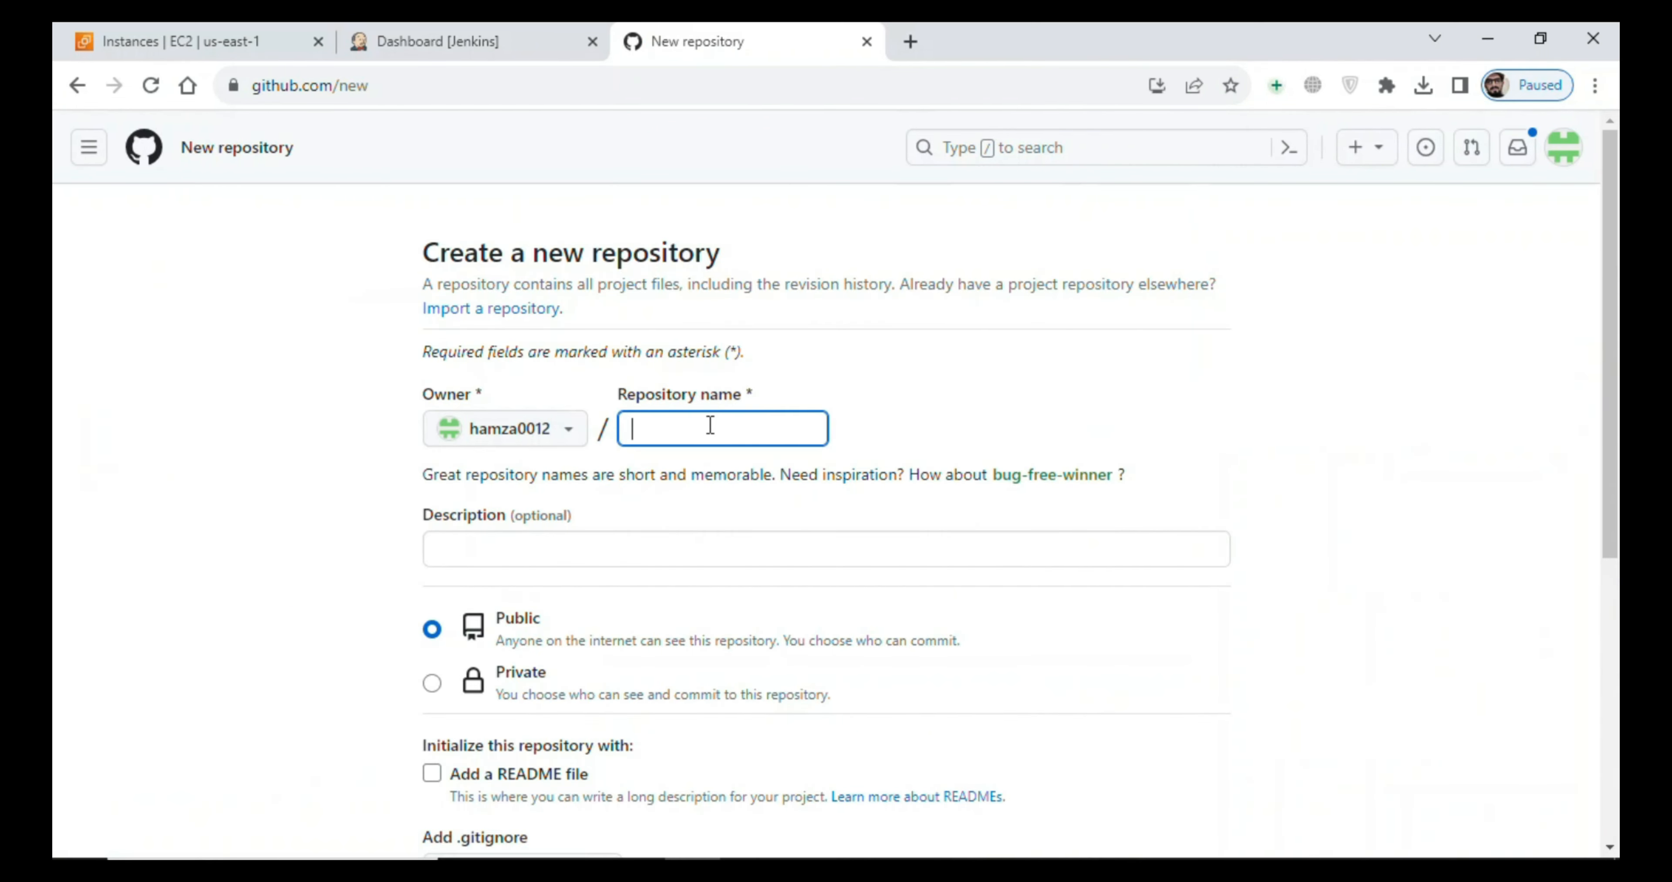
text(node-sample-project)
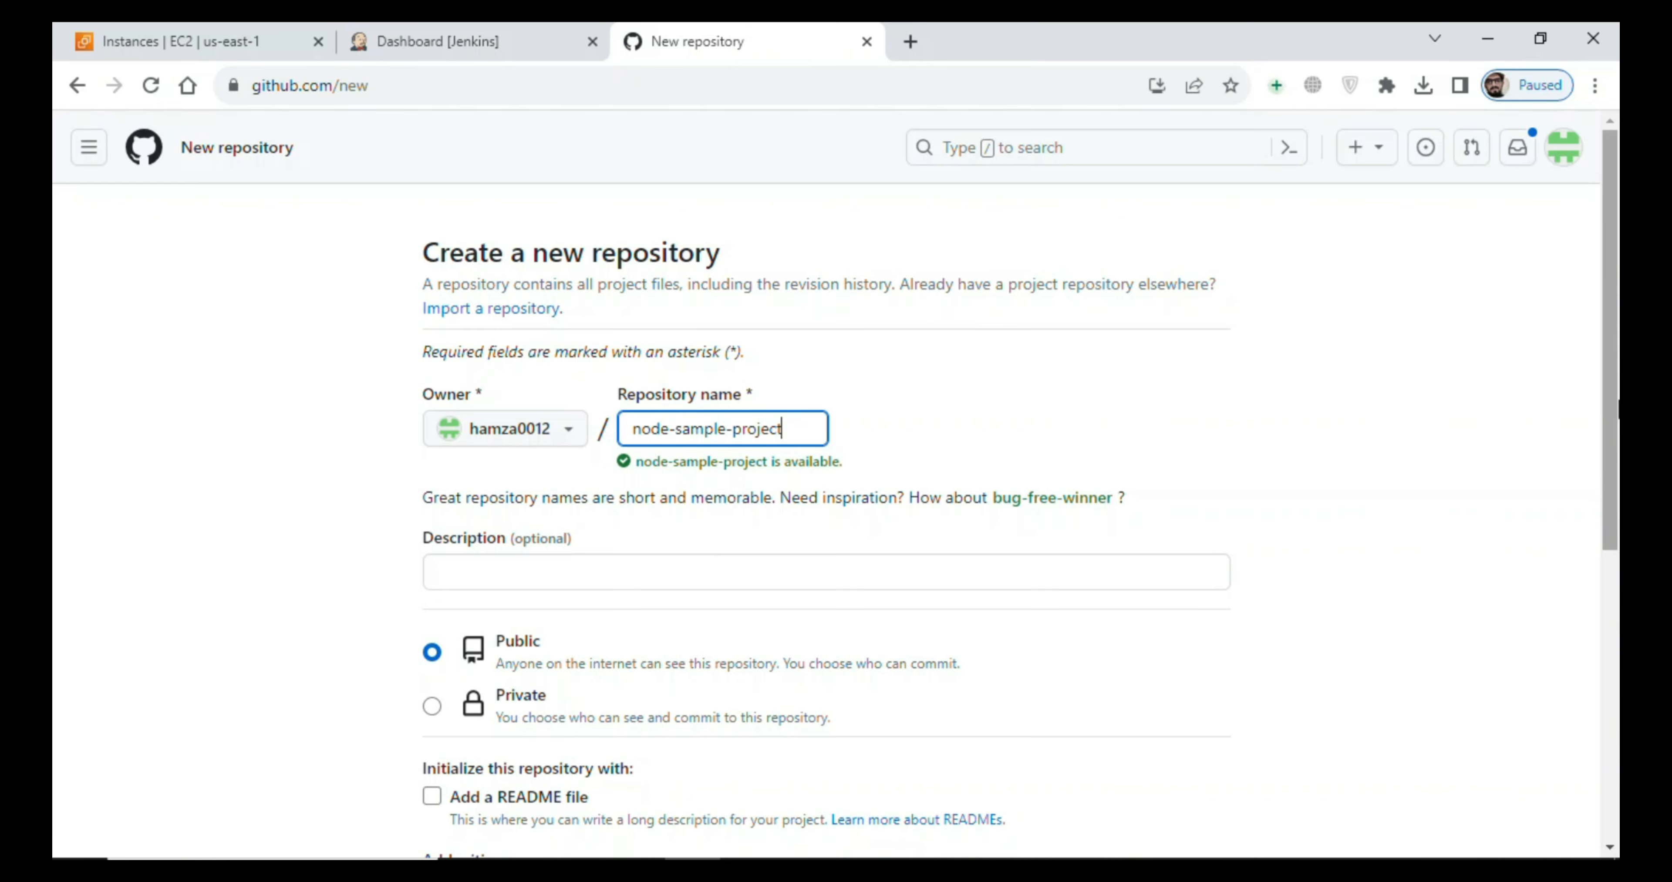
drag(1617, 402, 1618, 683)
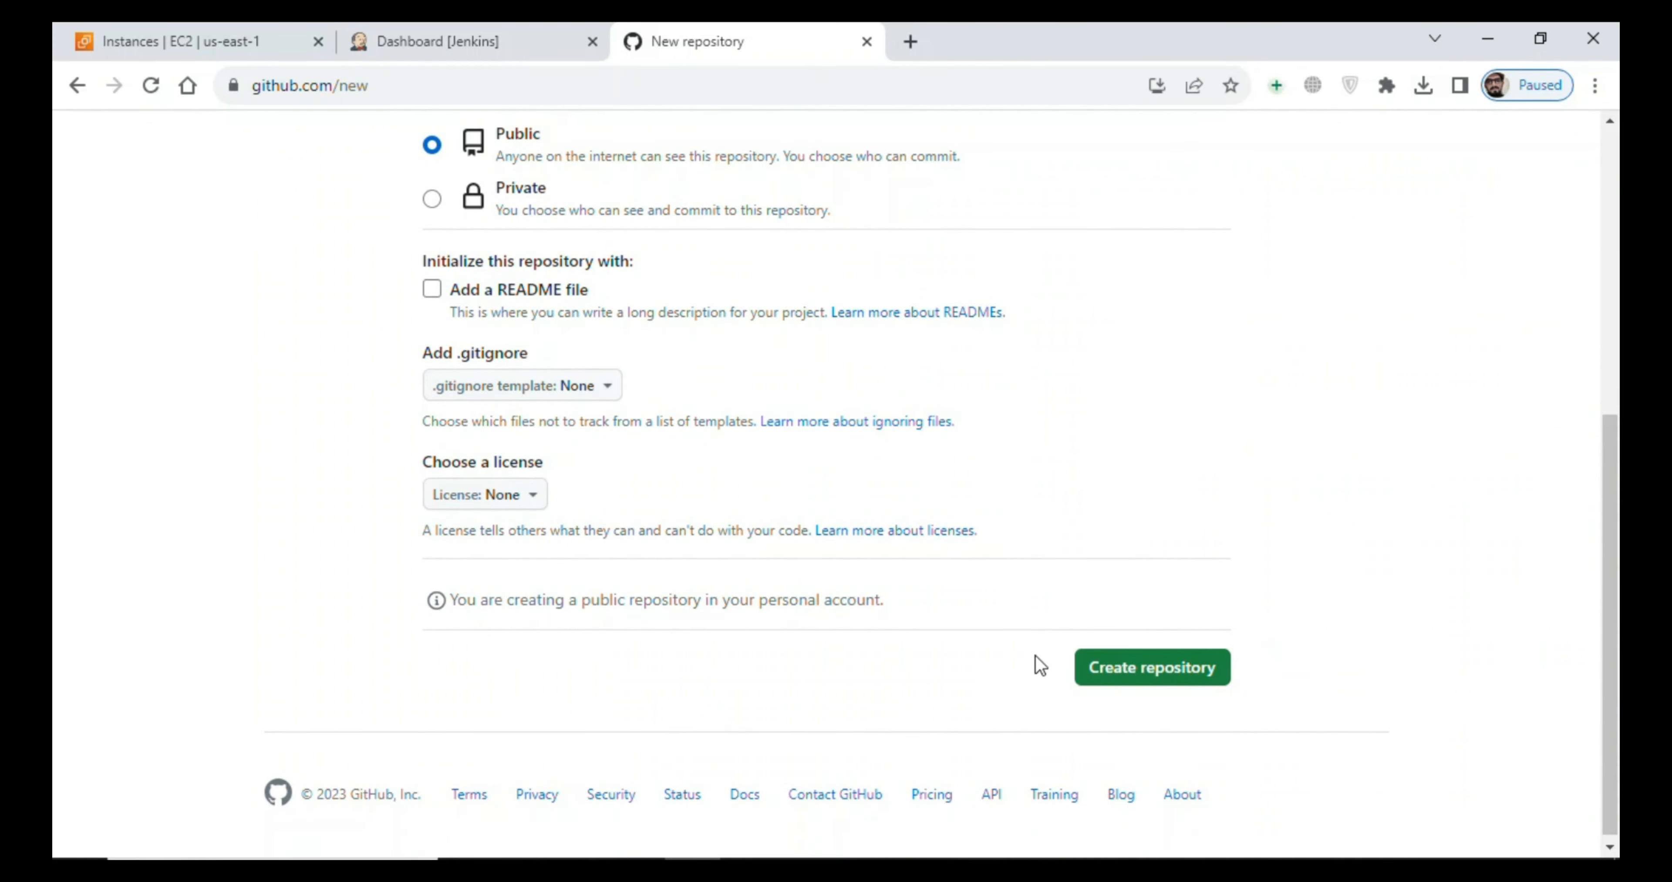
click(1120, 672)
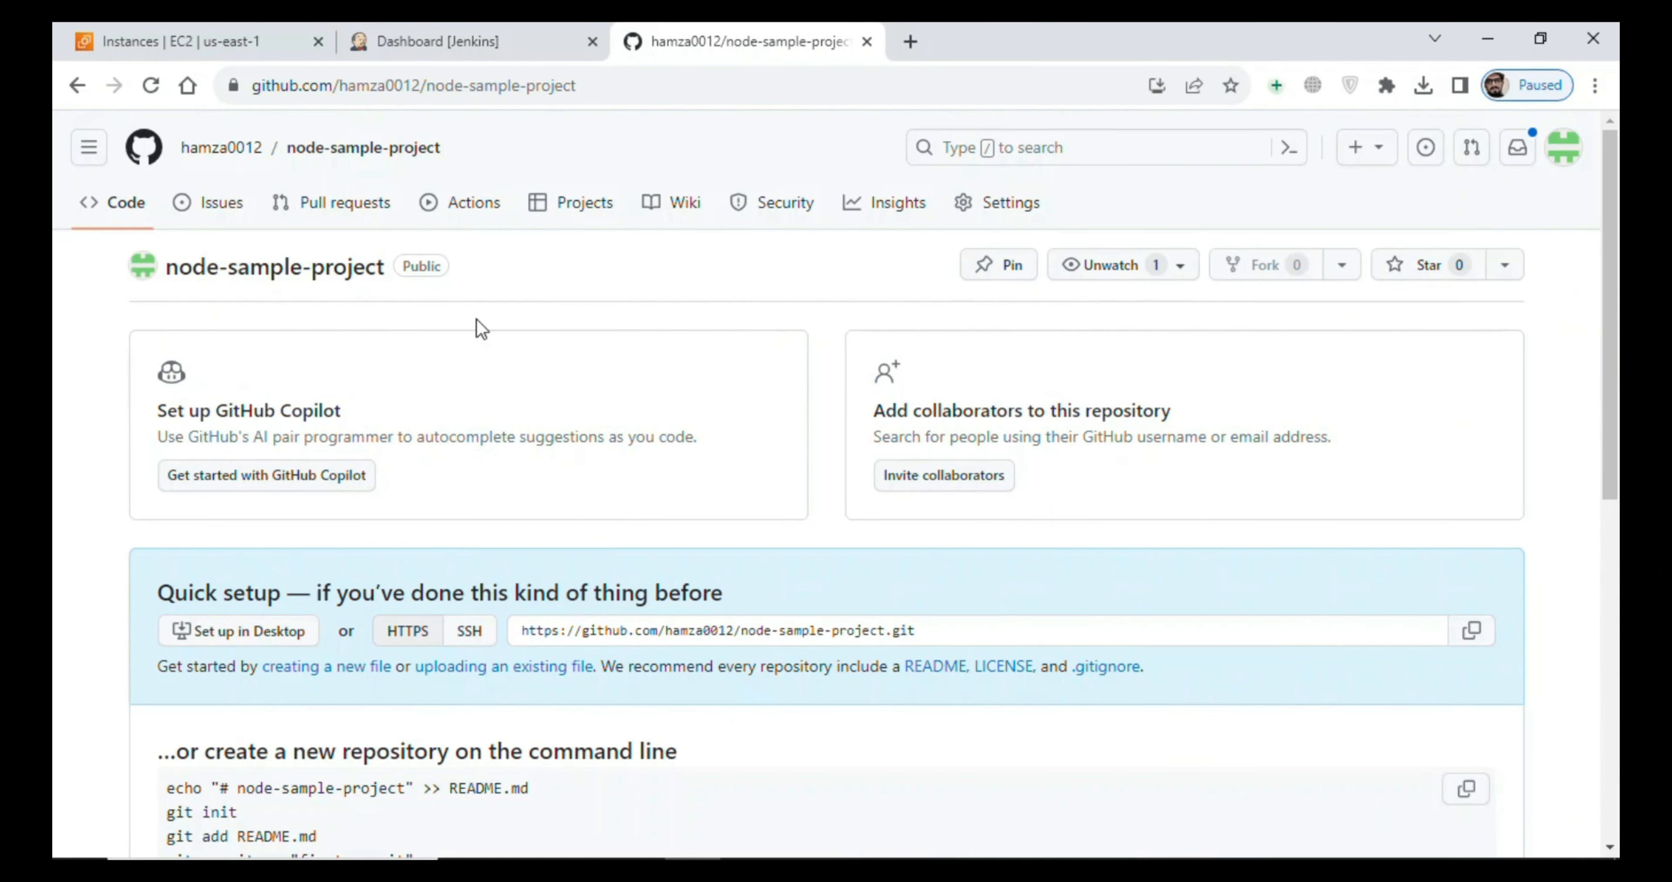
- Launch Git Bash on the local computer and enlarge its window
scroll(1600, 317, down, 5)
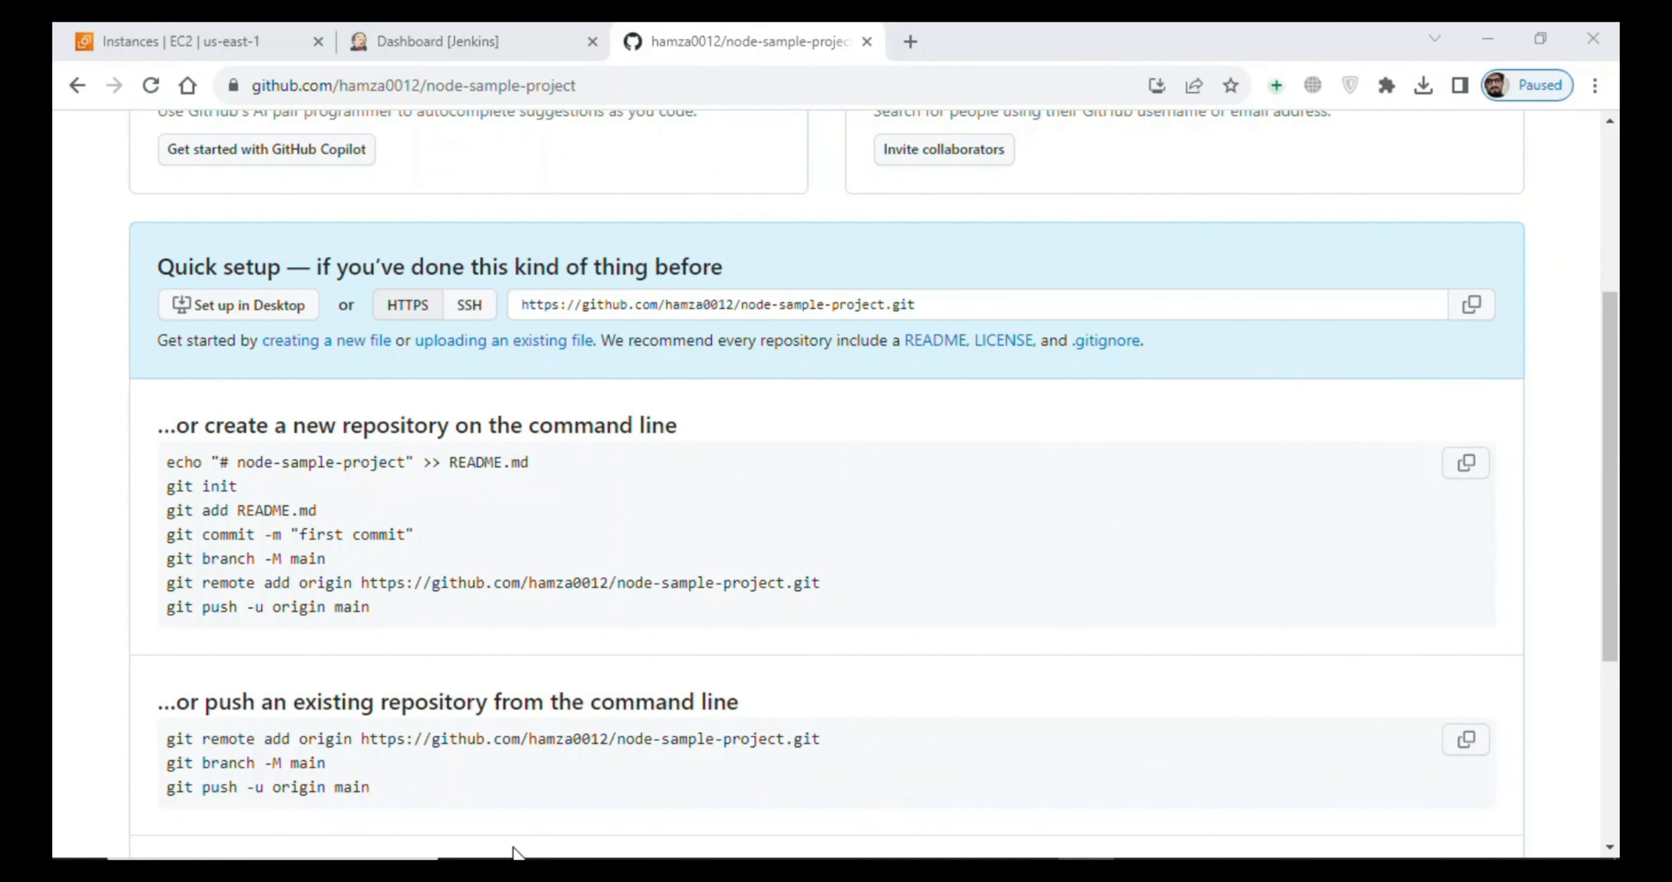
click(312, 869)
text(git)
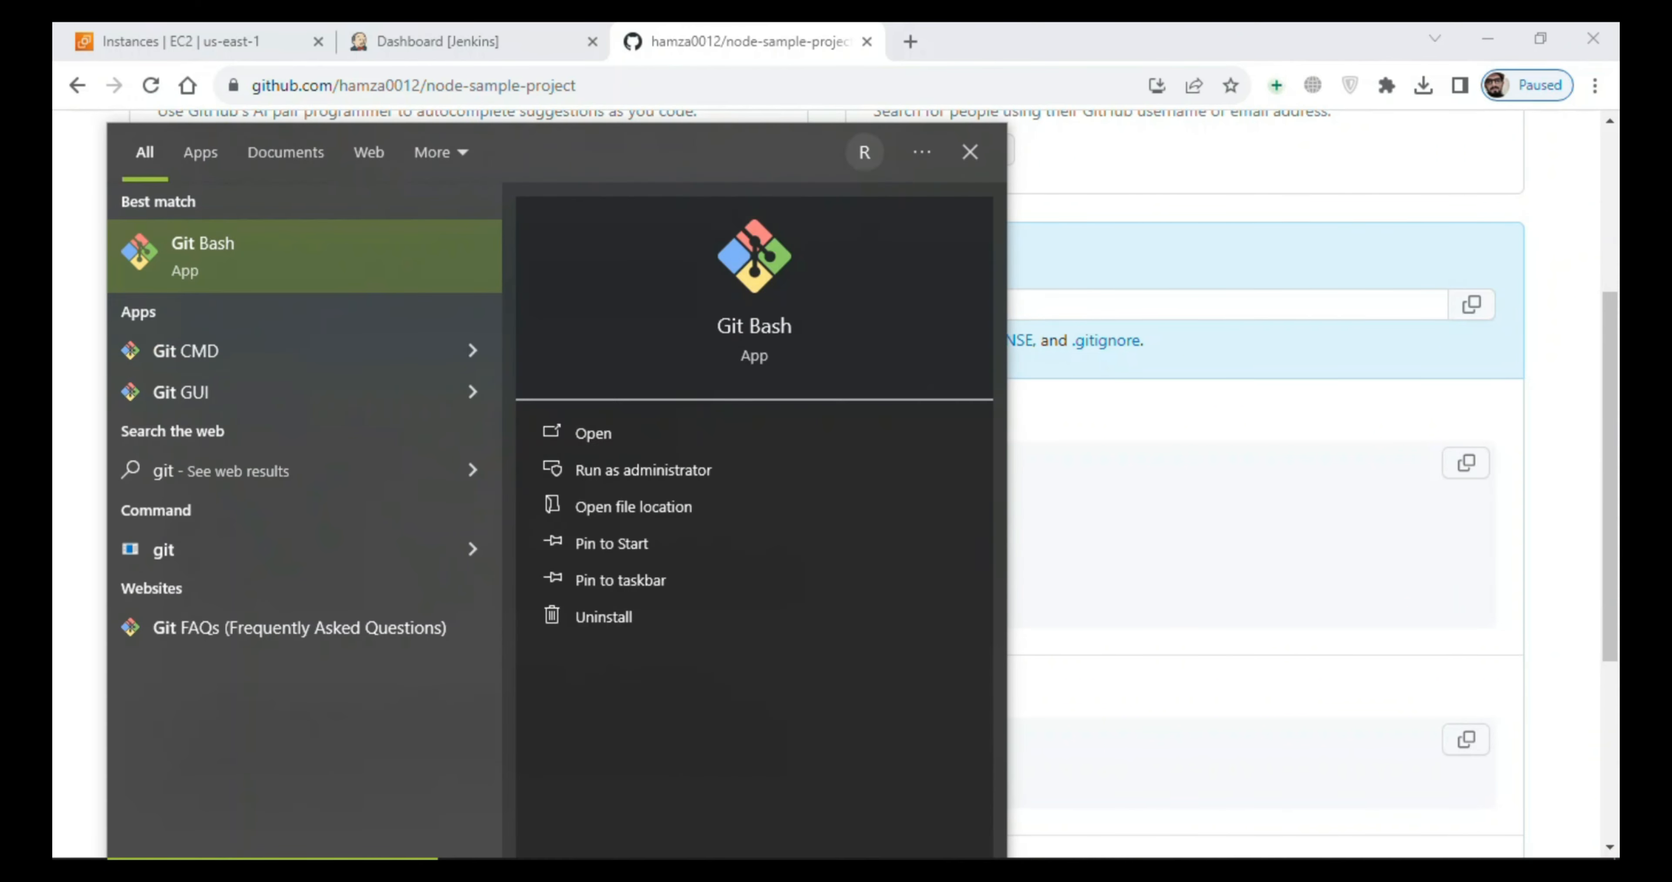
key(Return)
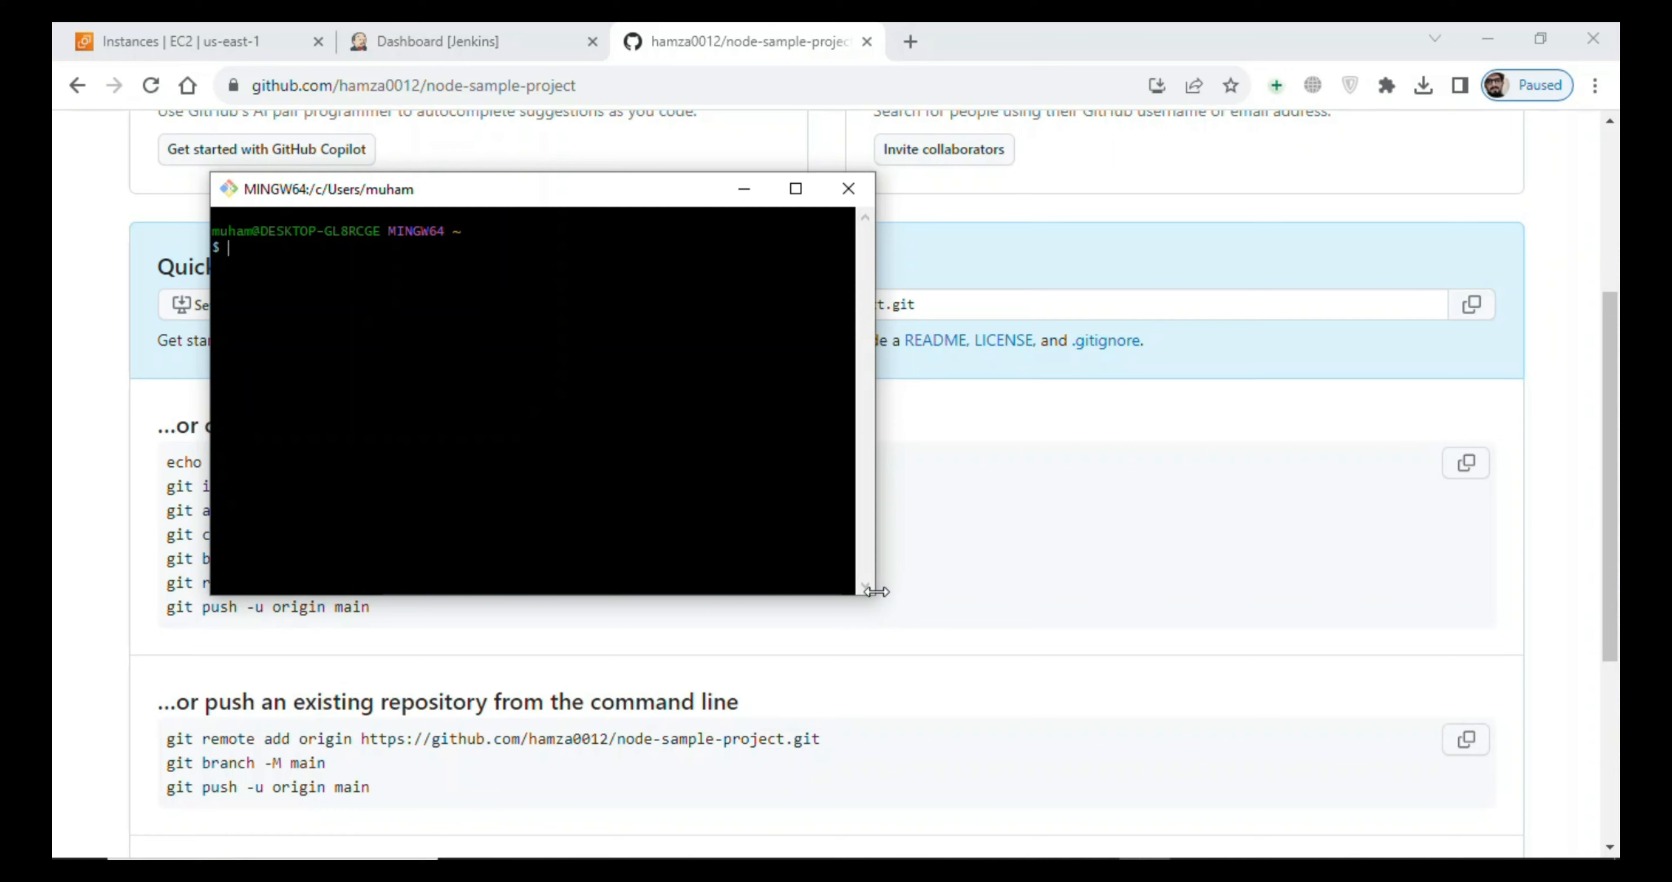
drag(876, 591, 1232, 686)
drag(1192, 595, 1191, 733)
- Check the project folder's location in File Explorer, and change to it in Git Bash with "cd Downloads"
text(git )
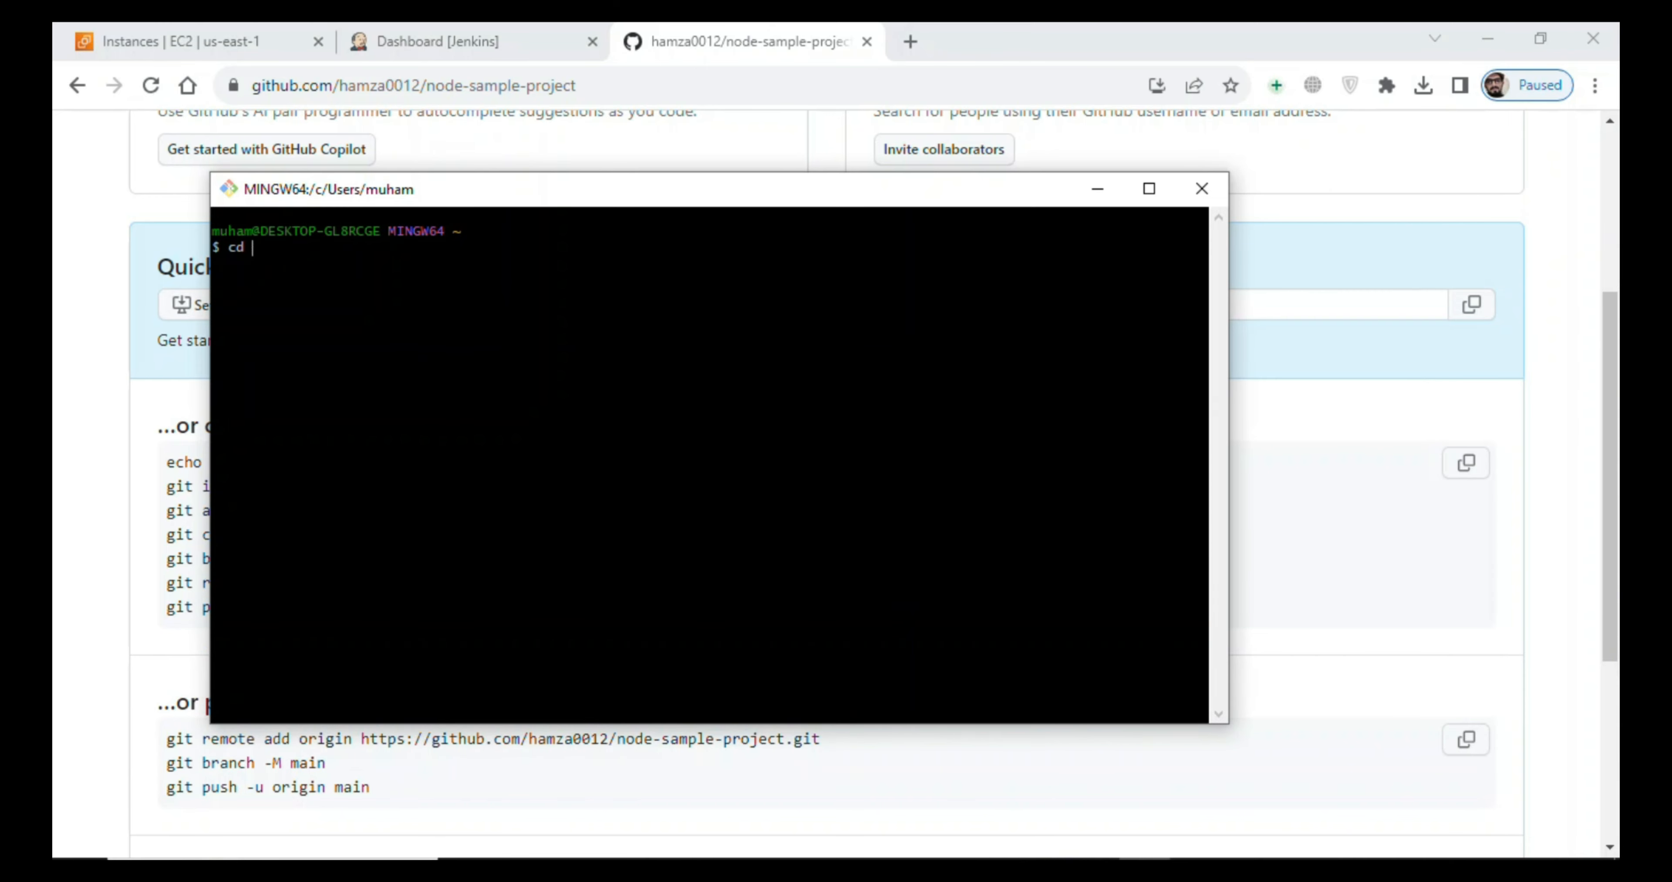
text(ode-js)
click(574, 870)
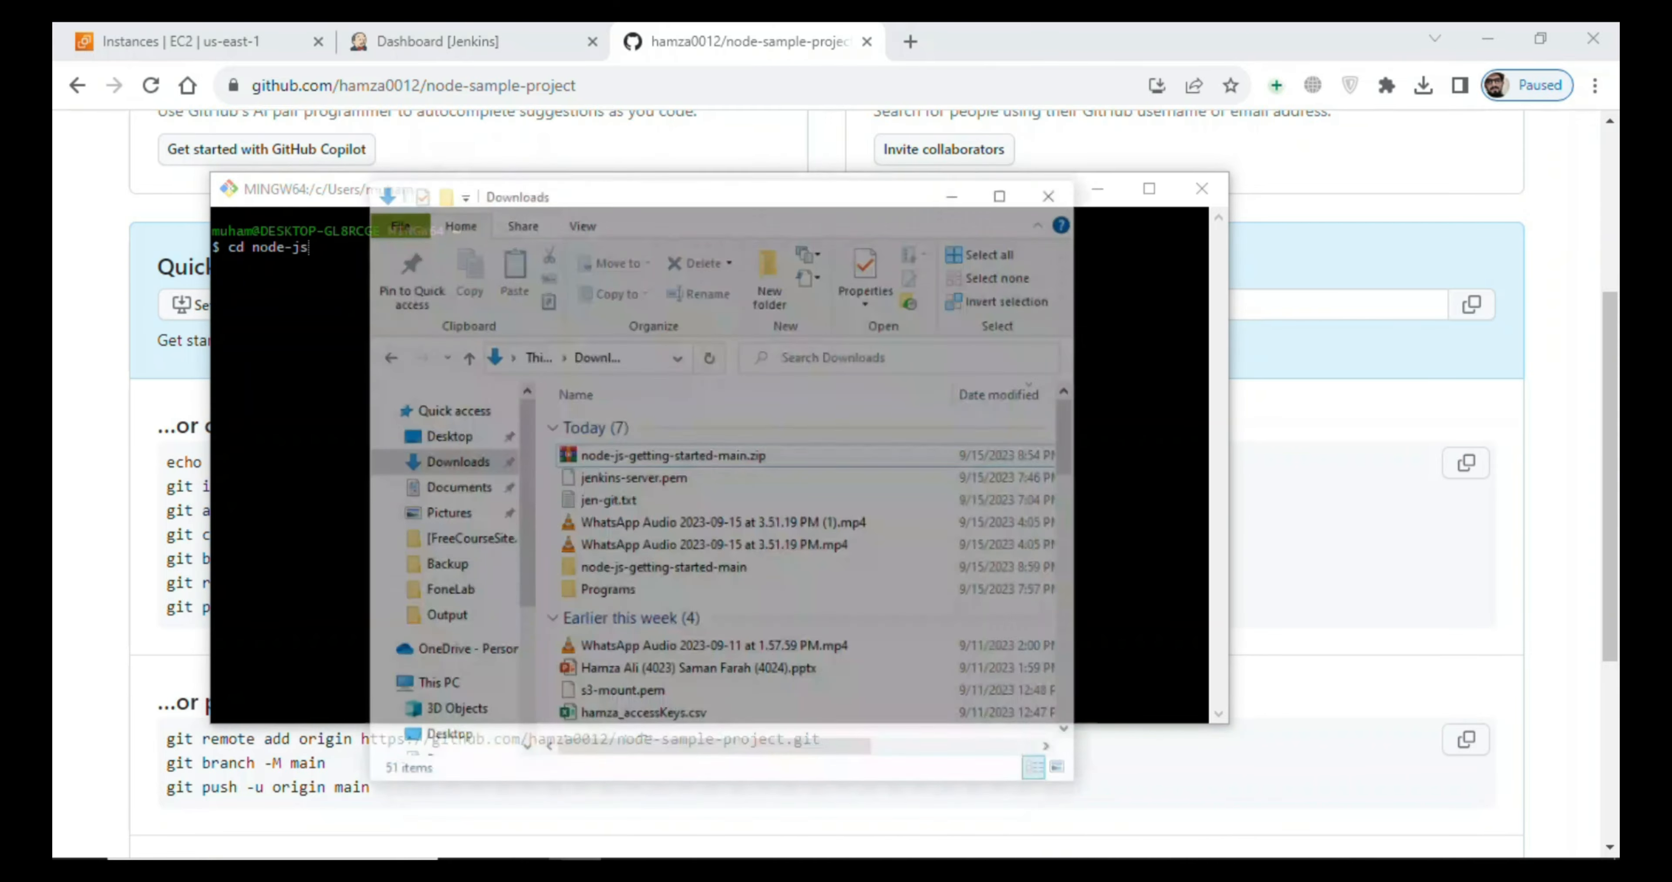
click(574, 869)
key(BackSpace)
key(BackSpace)
key(BackSpace)
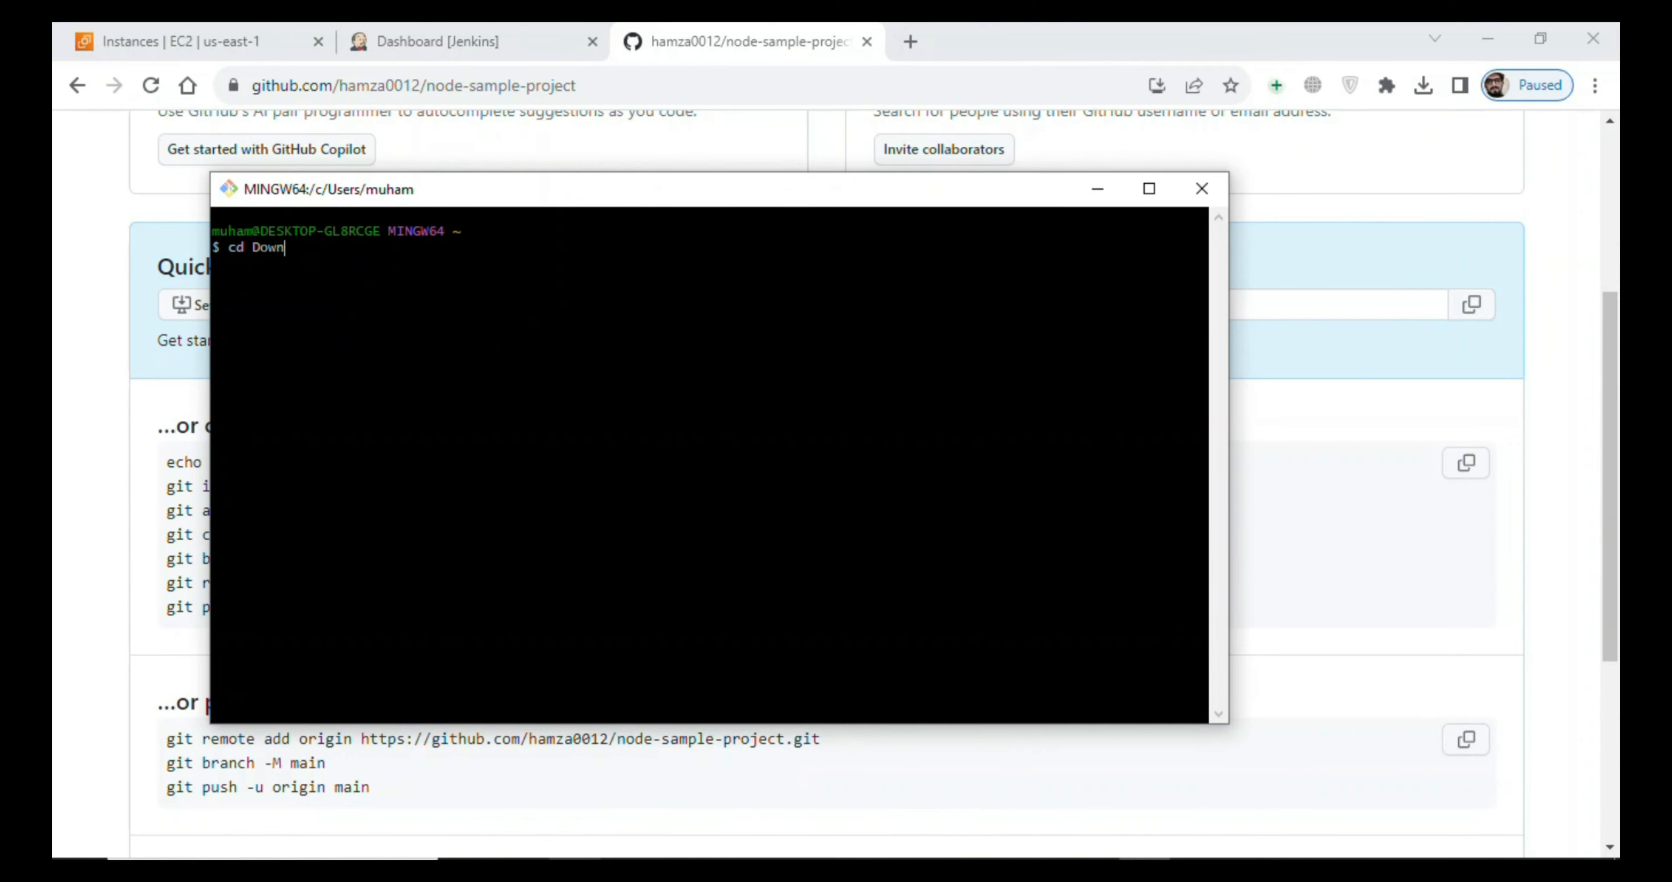
text(loads)
key(Return)
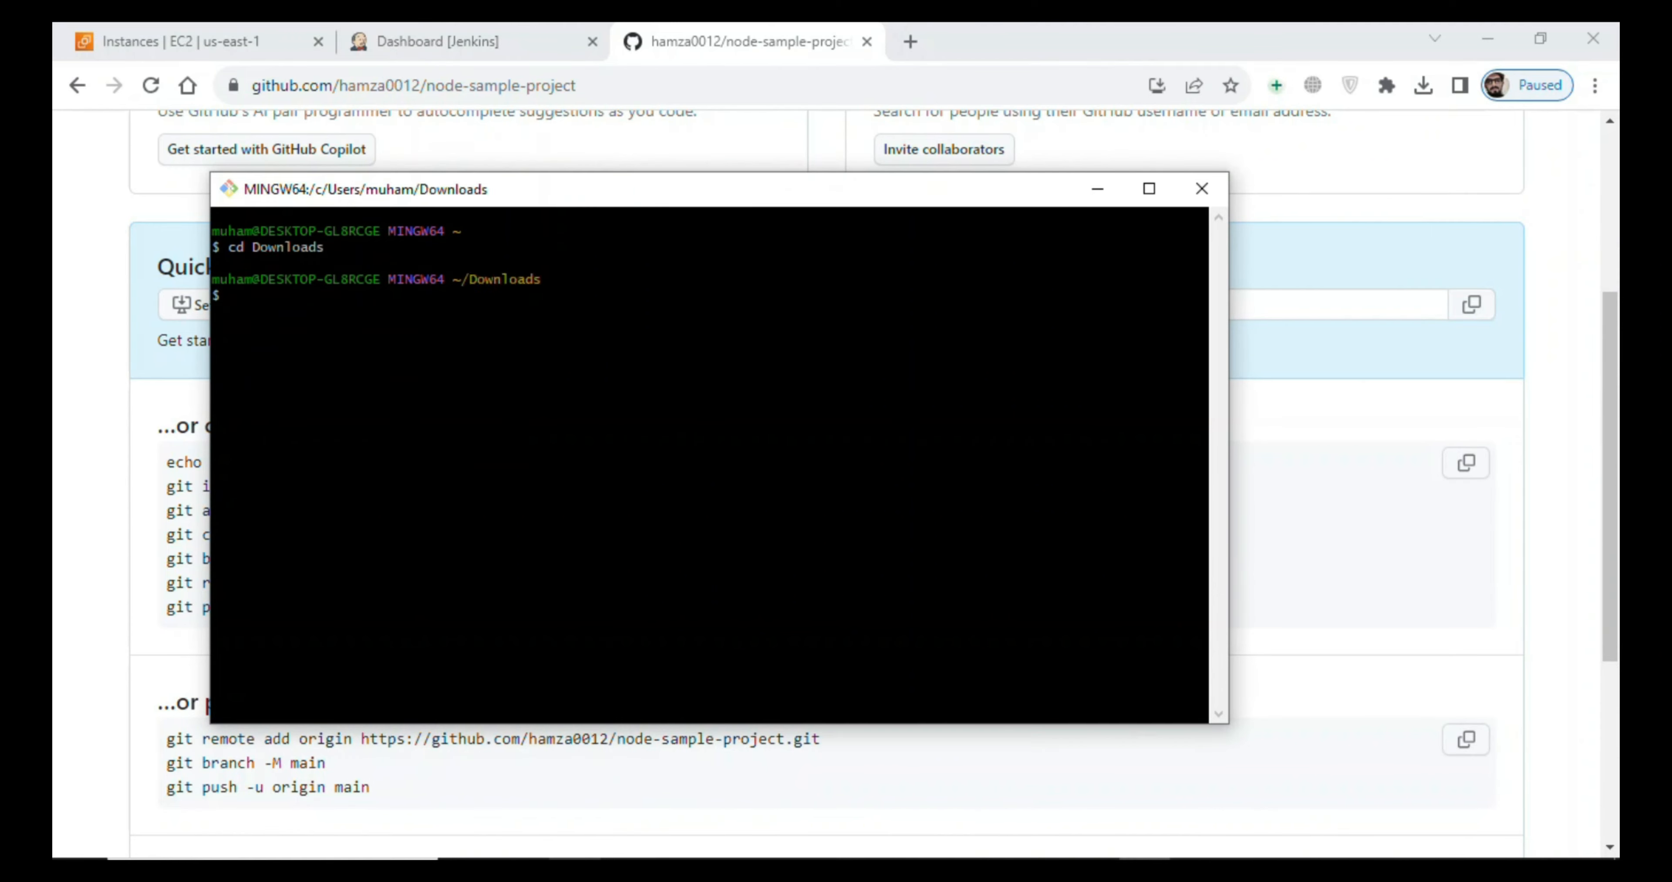
- Change into the node-js-getting-started-main directory inside Downloads and list its contents with ls
text(cd node)
key(Tab)
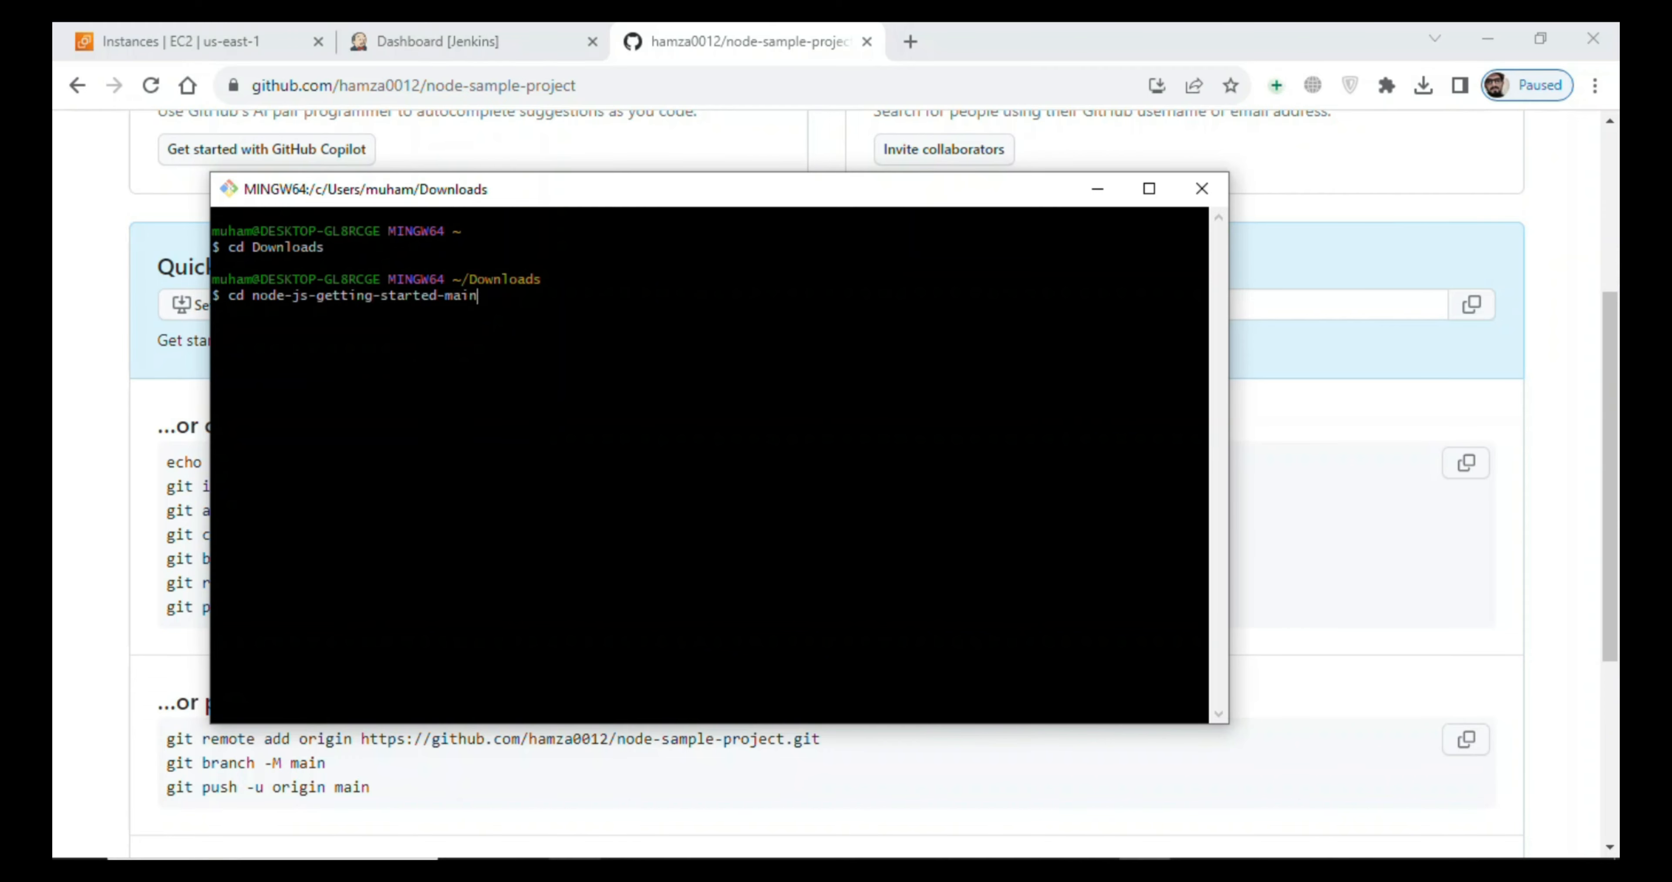
key(Return)
text(ls)
key(Return)
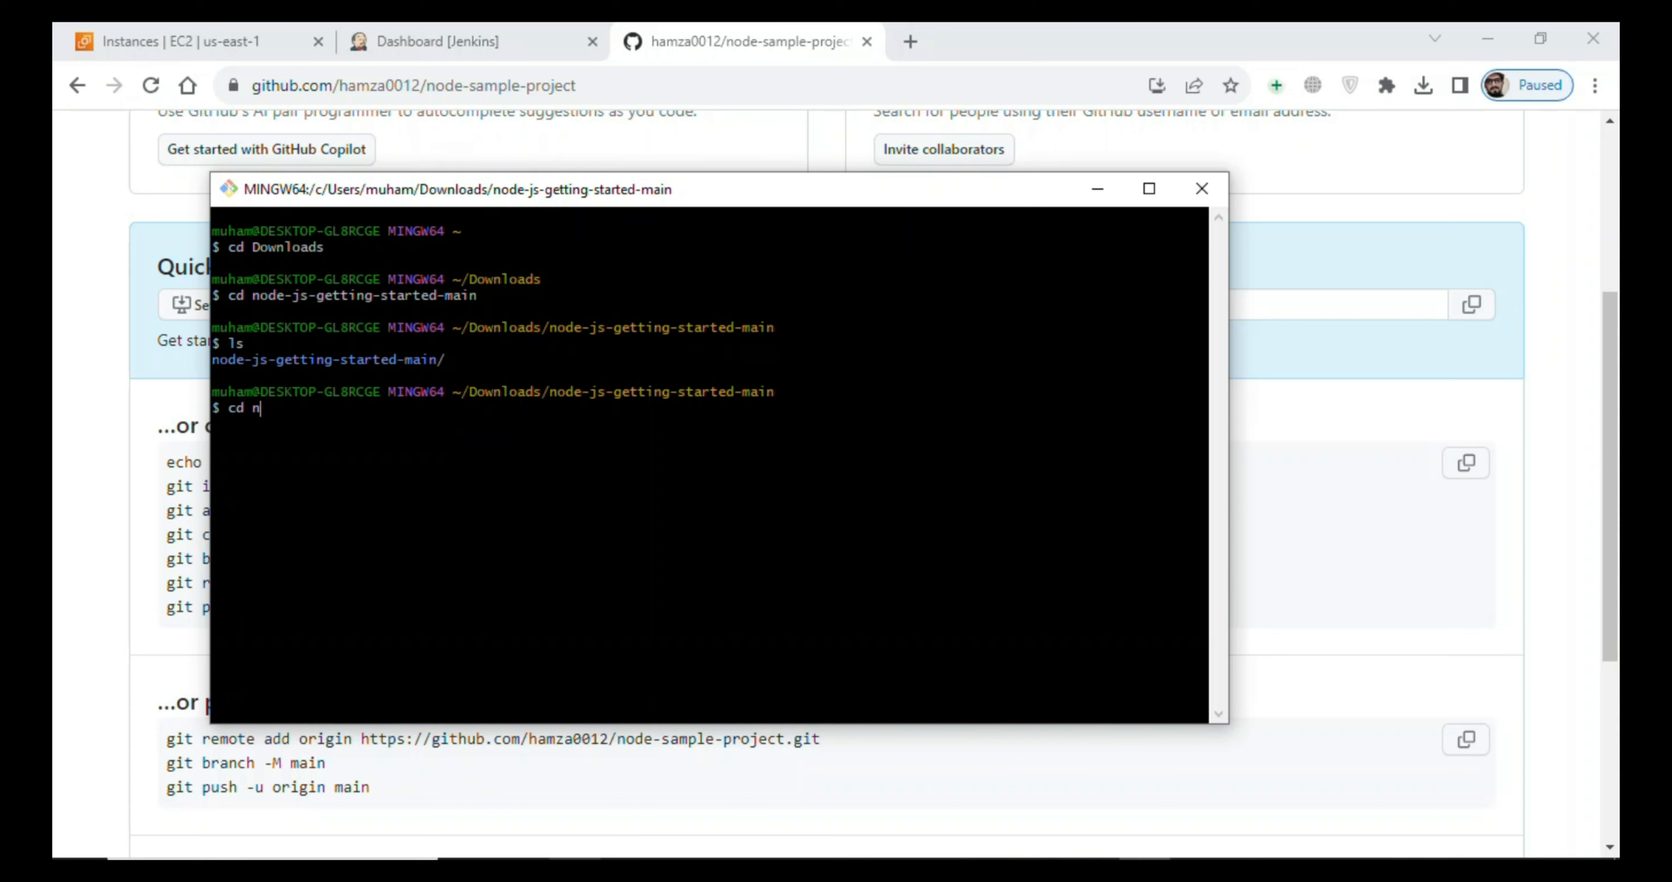
- Change into the nested node-js-getting-started-main/ directory and list the project files with ls
text(cd n)
key(Tab)
key(Return)
text(ls)
key(Return)
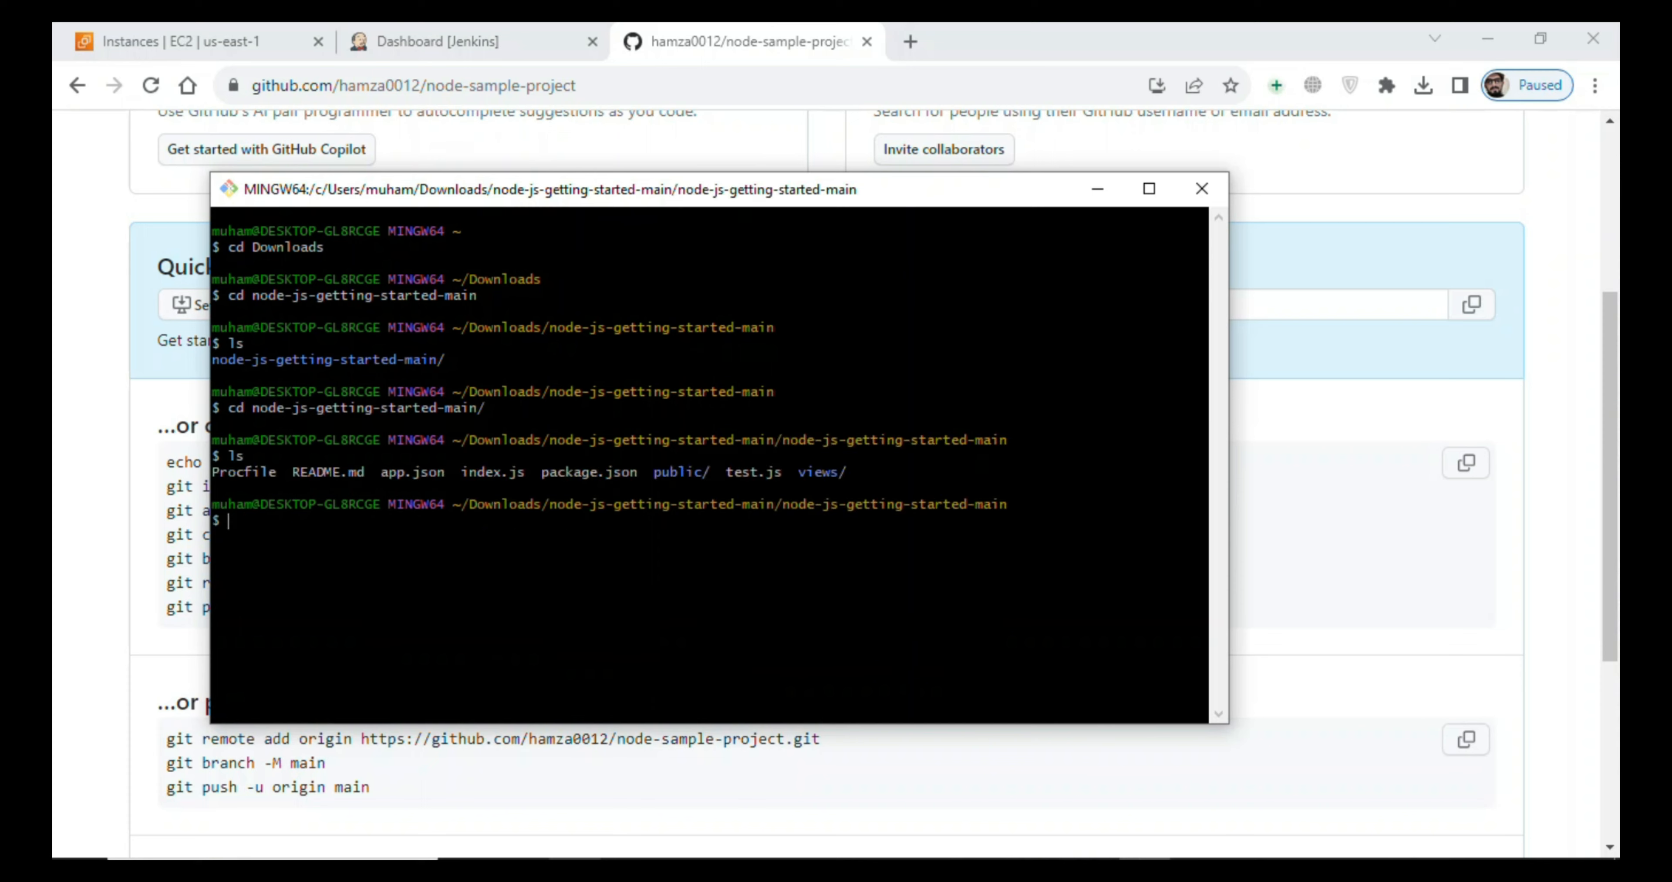
- Clear the Git Bash screen and initialize a Git repository in the project folder with "git init"
text(clear)
key(Return)
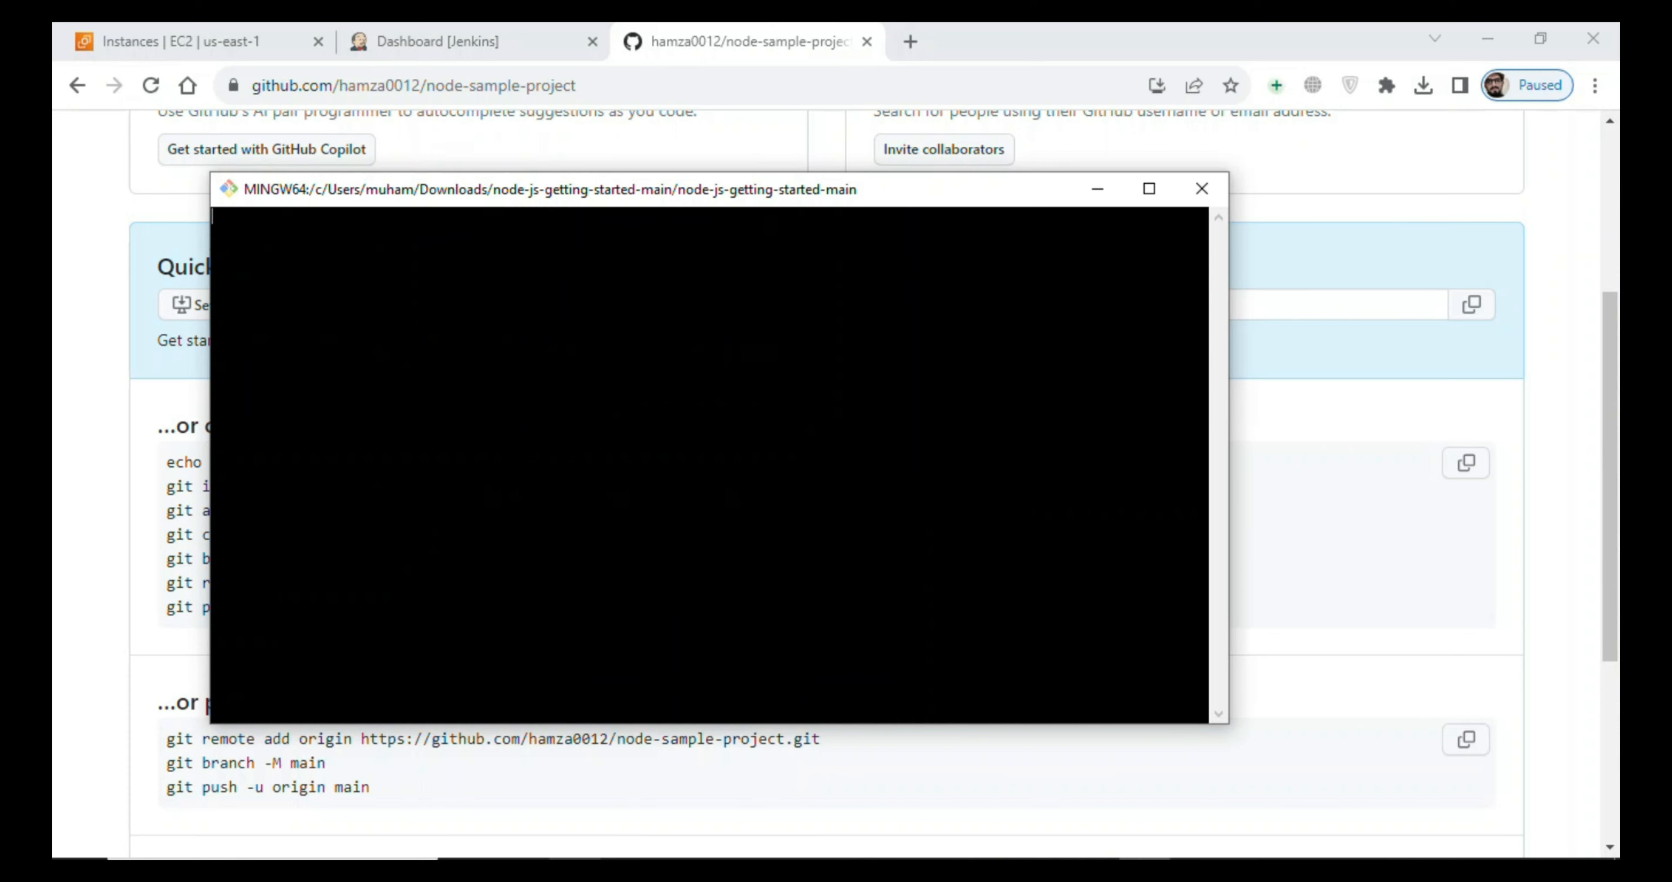
key(Return)
key(Return)
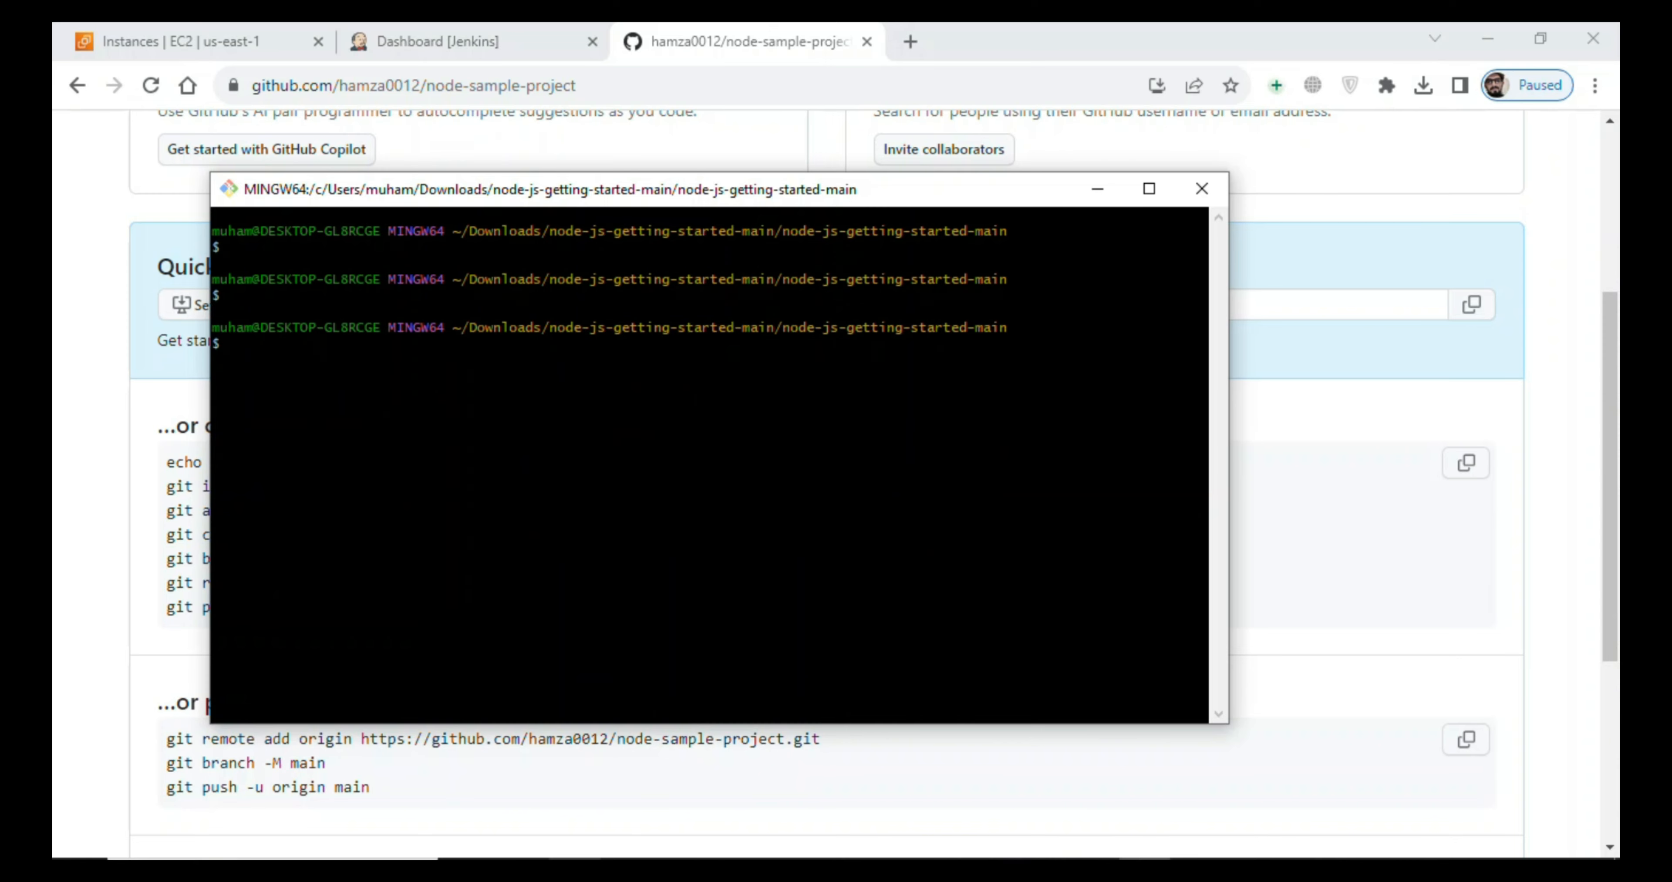
text(git init)
key(Return)
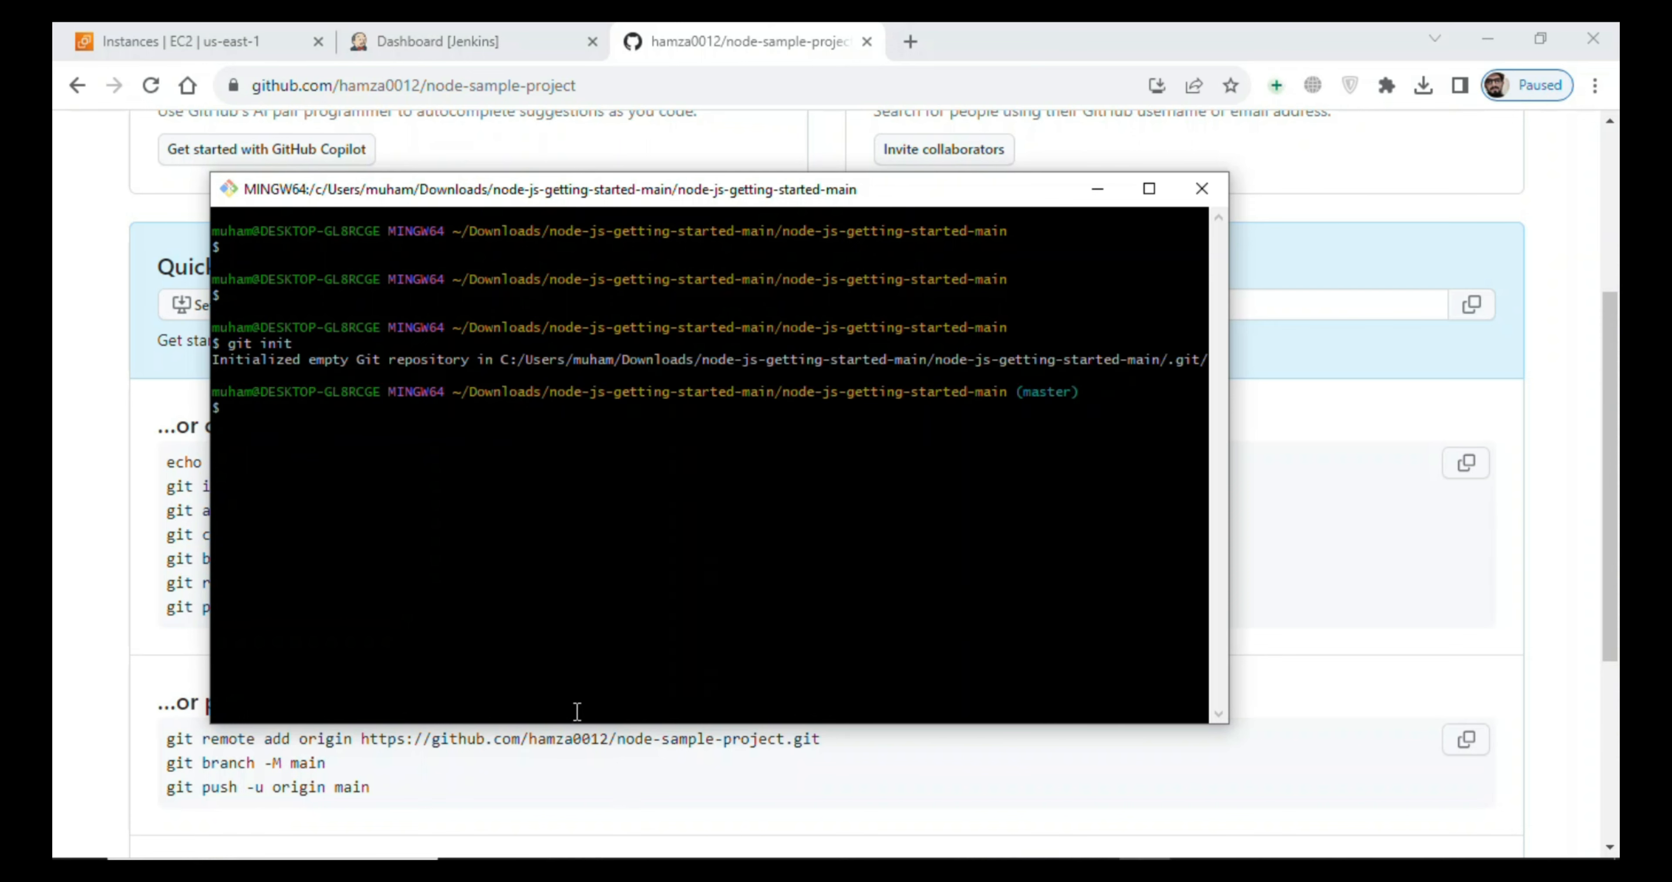
- Copy "git add README.md" from the GitHub repository's setup instructions and run it in Git Bash
click(132, 512)
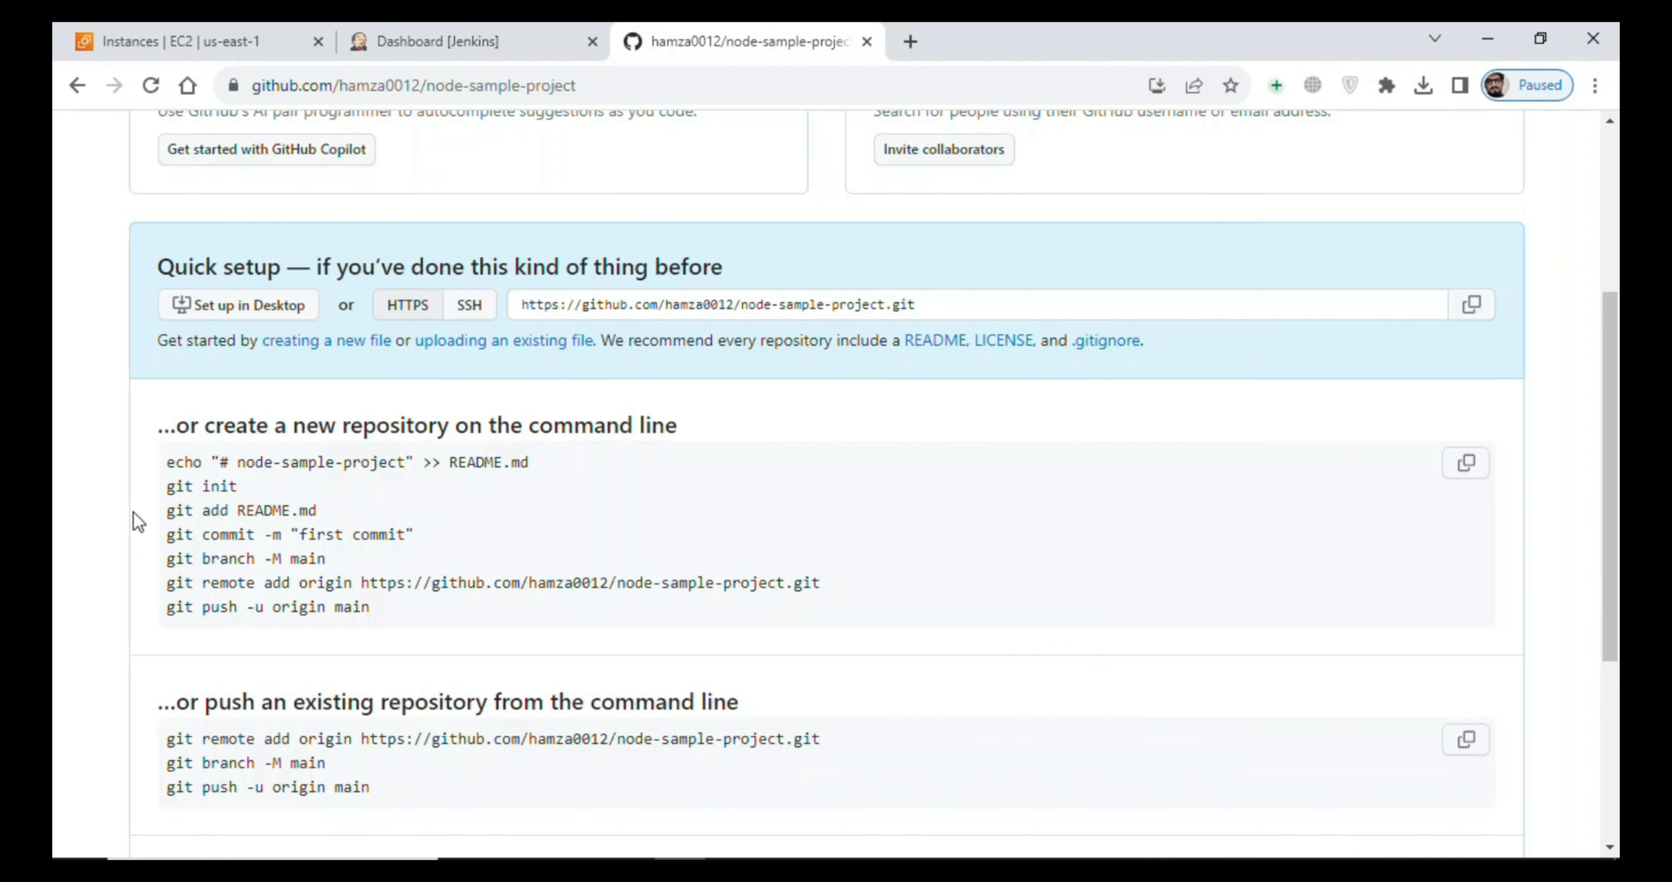
drag(159, 514, 334, 508)
key(ctrl+c)
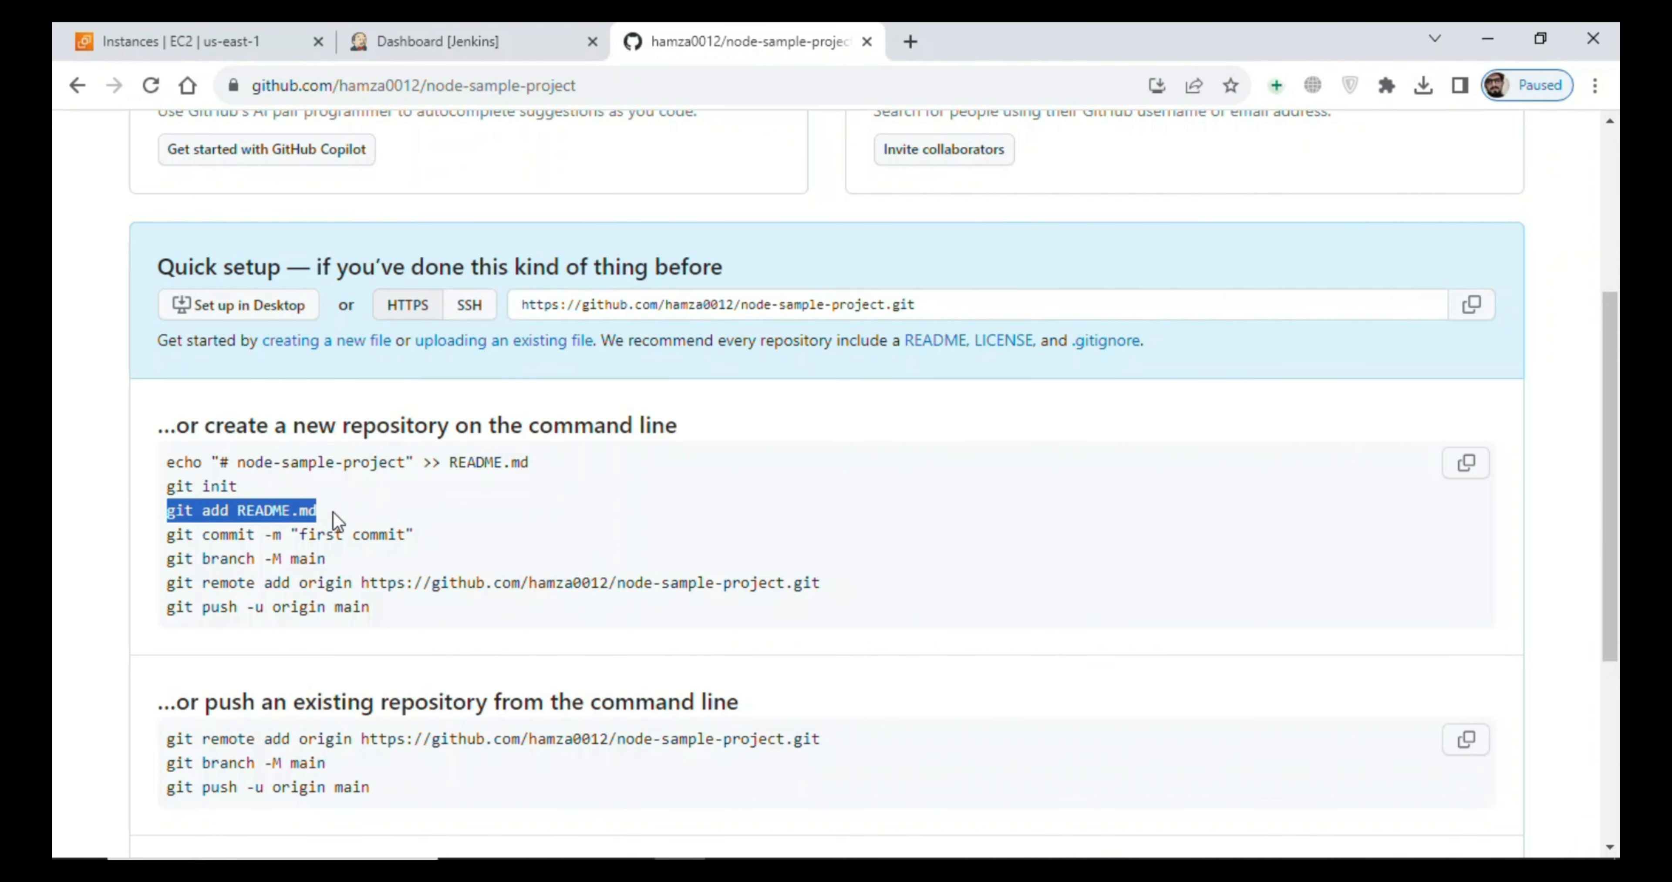
click(1146, 869)
right_click(807, 521)
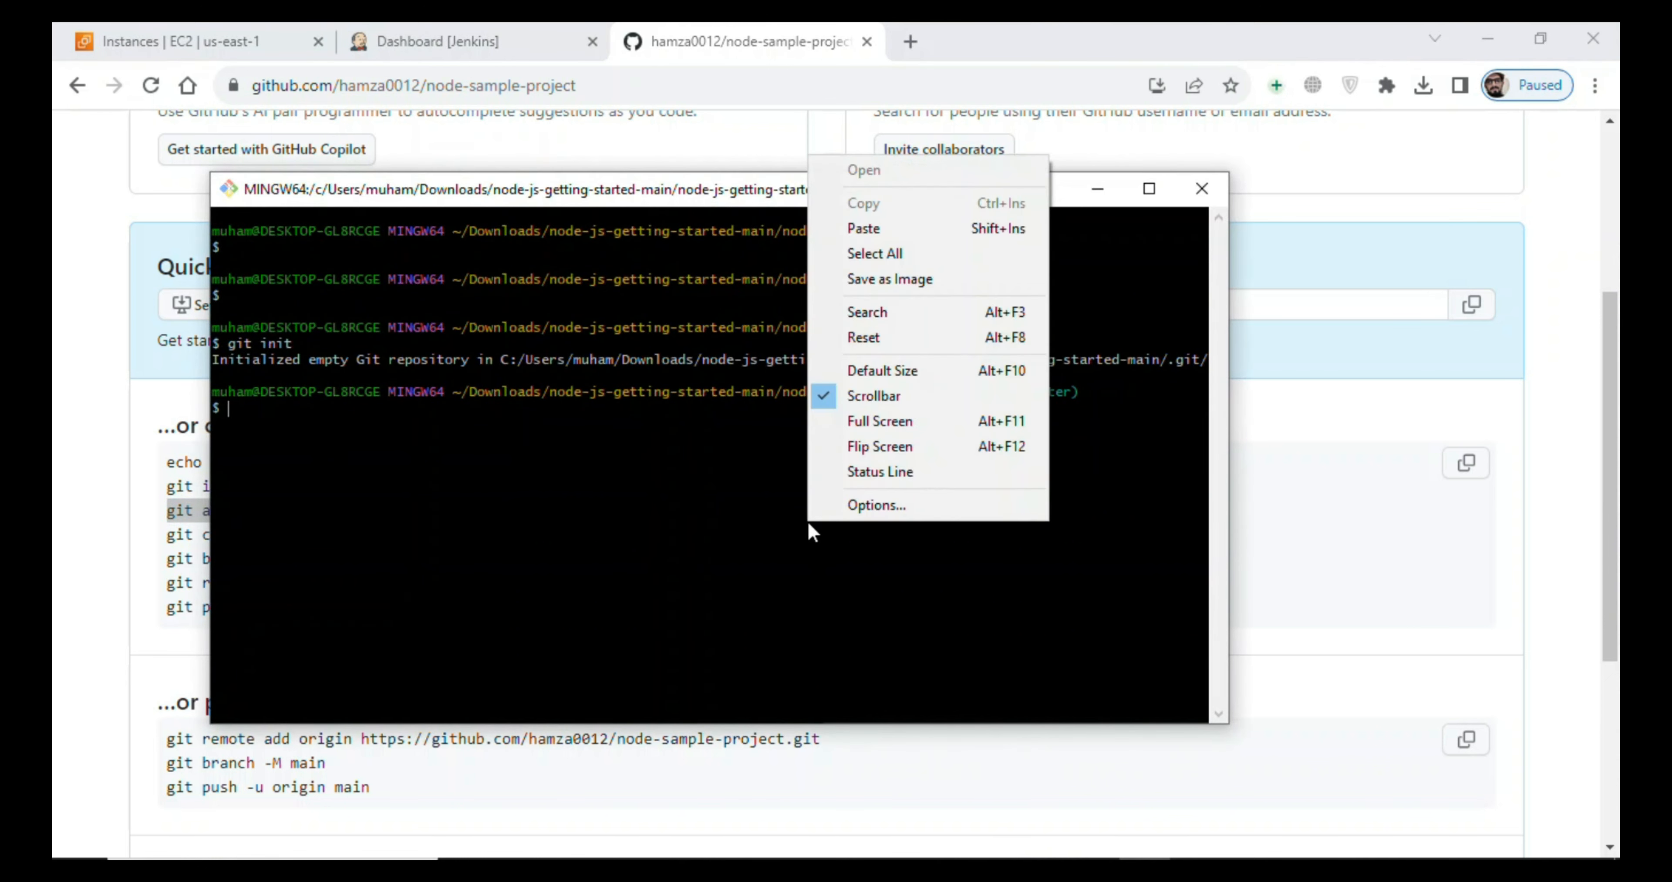
click(891, 227)
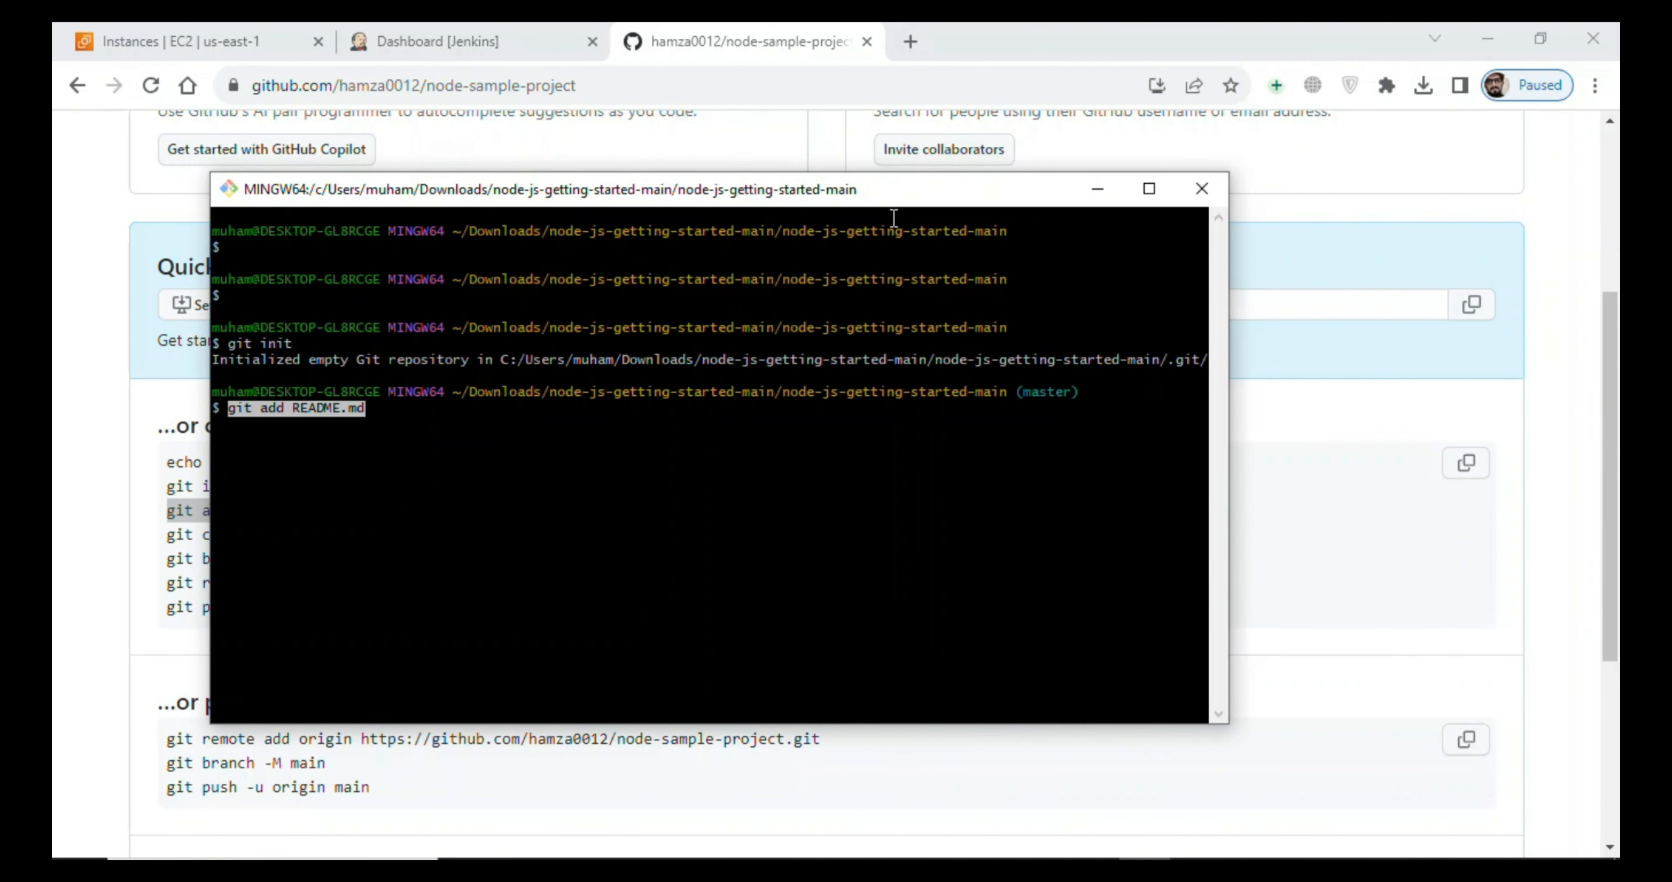
key(Return)
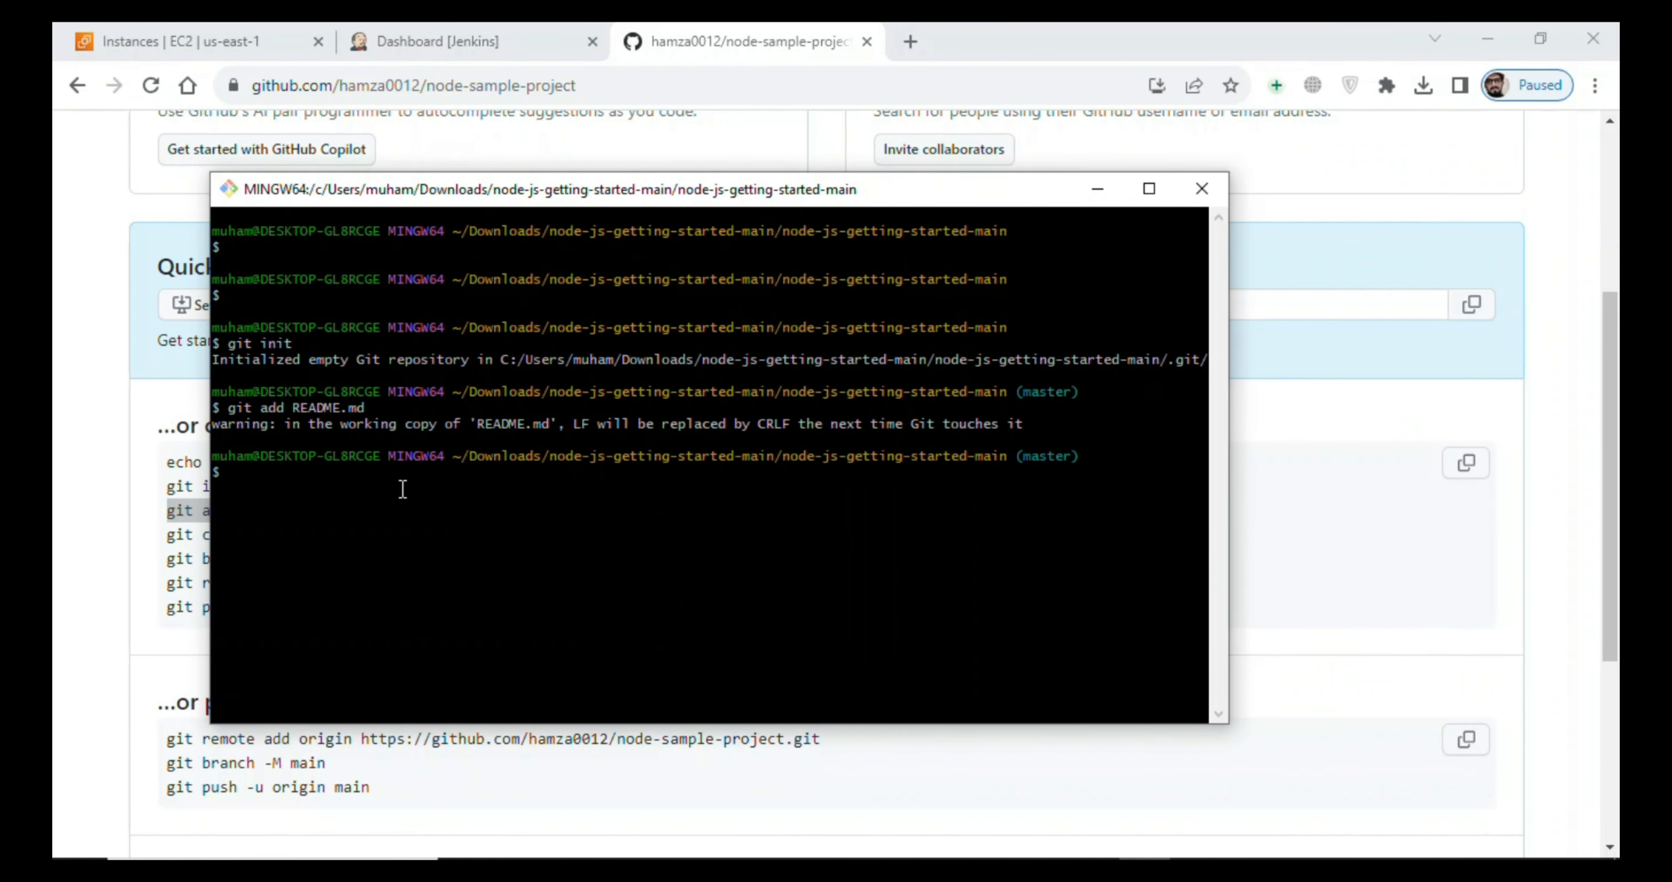
click(130, 475)
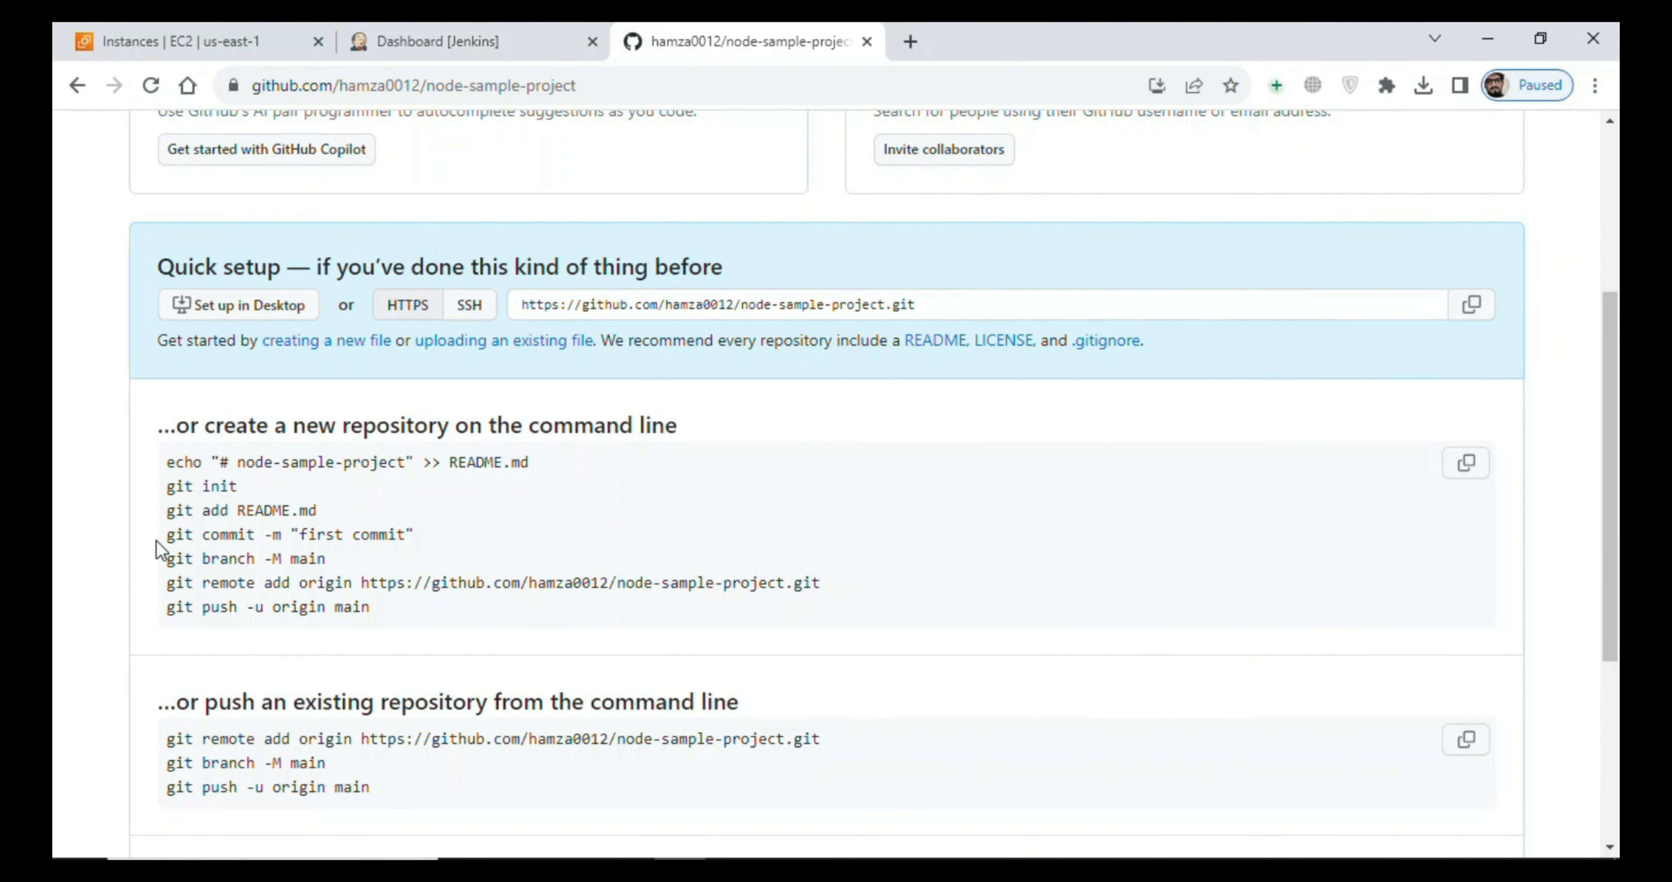
drag(168, 533, 439, 550)
key(ctrl+c)
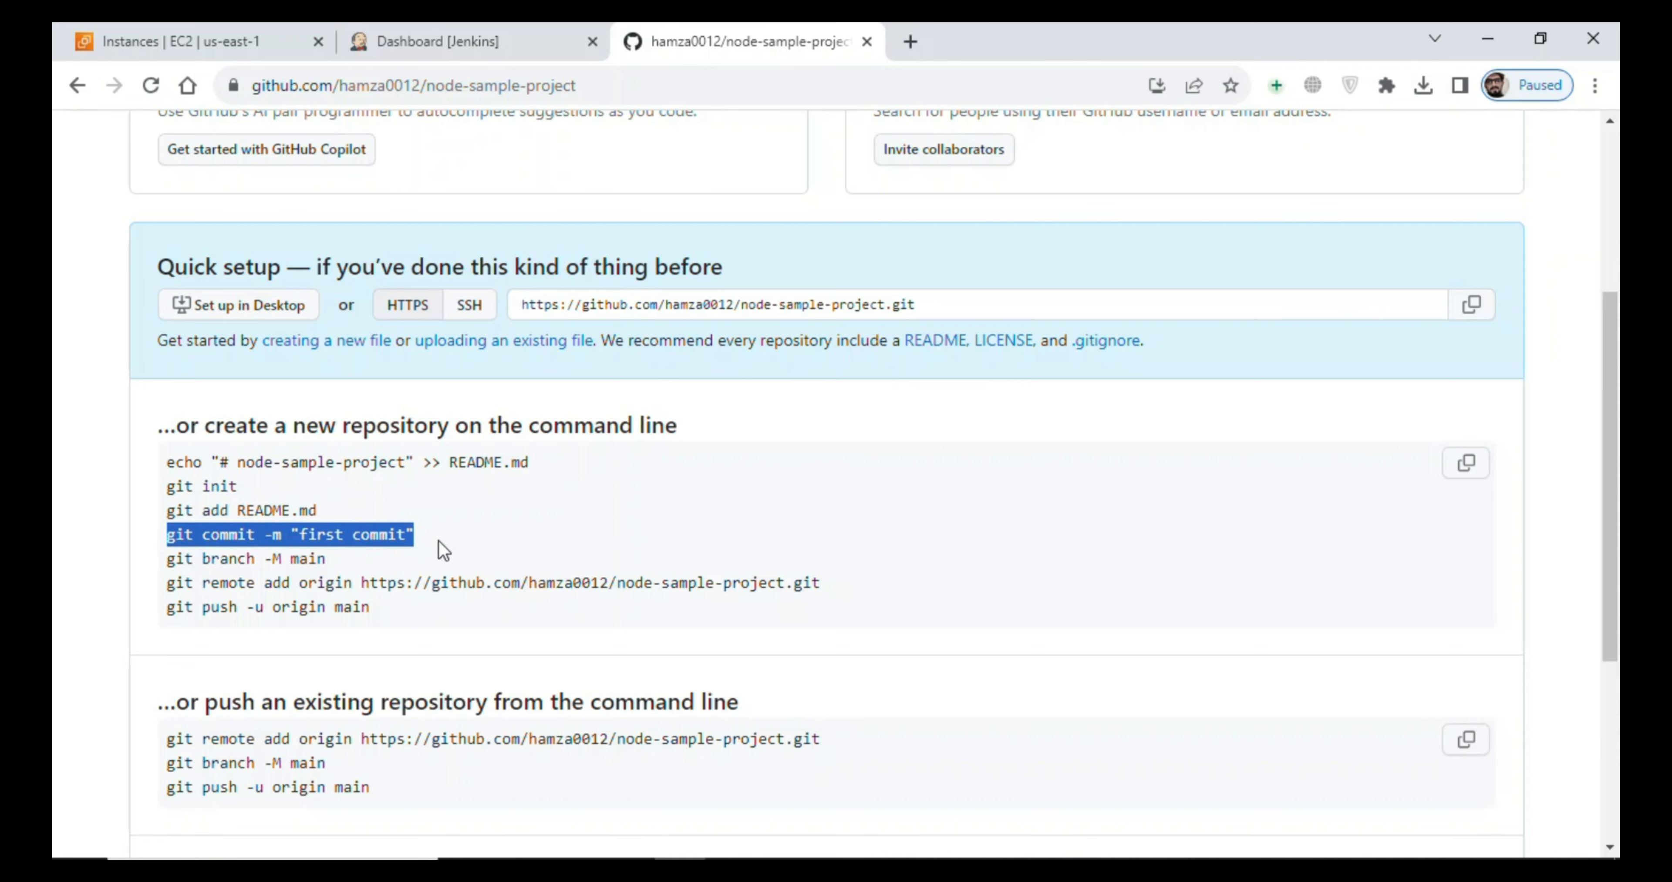
click(763, 527)
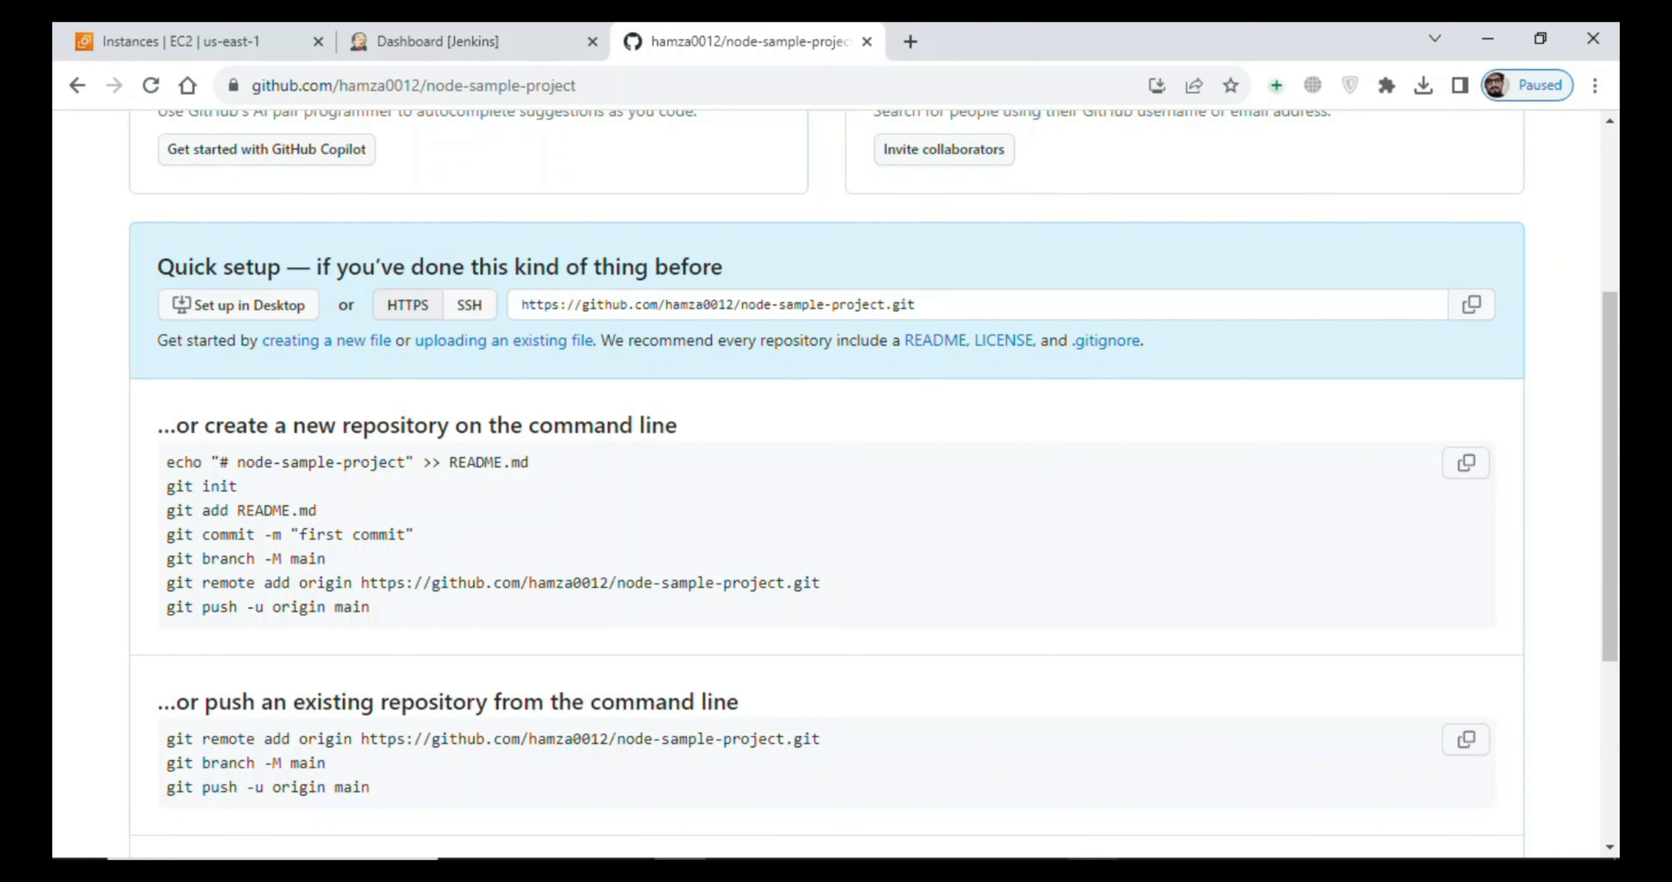
- Stage all project files in Git Bash by changing the previous add command to "git add ." and running it
click(1144, 871)
key(Up)
key(BackSpace)
key(BackSpace)
key(BackSpace)
key(BackSpace)
key(BackSpace)
key(BackSpace)
key(BackSpace)
key(BackSpace)
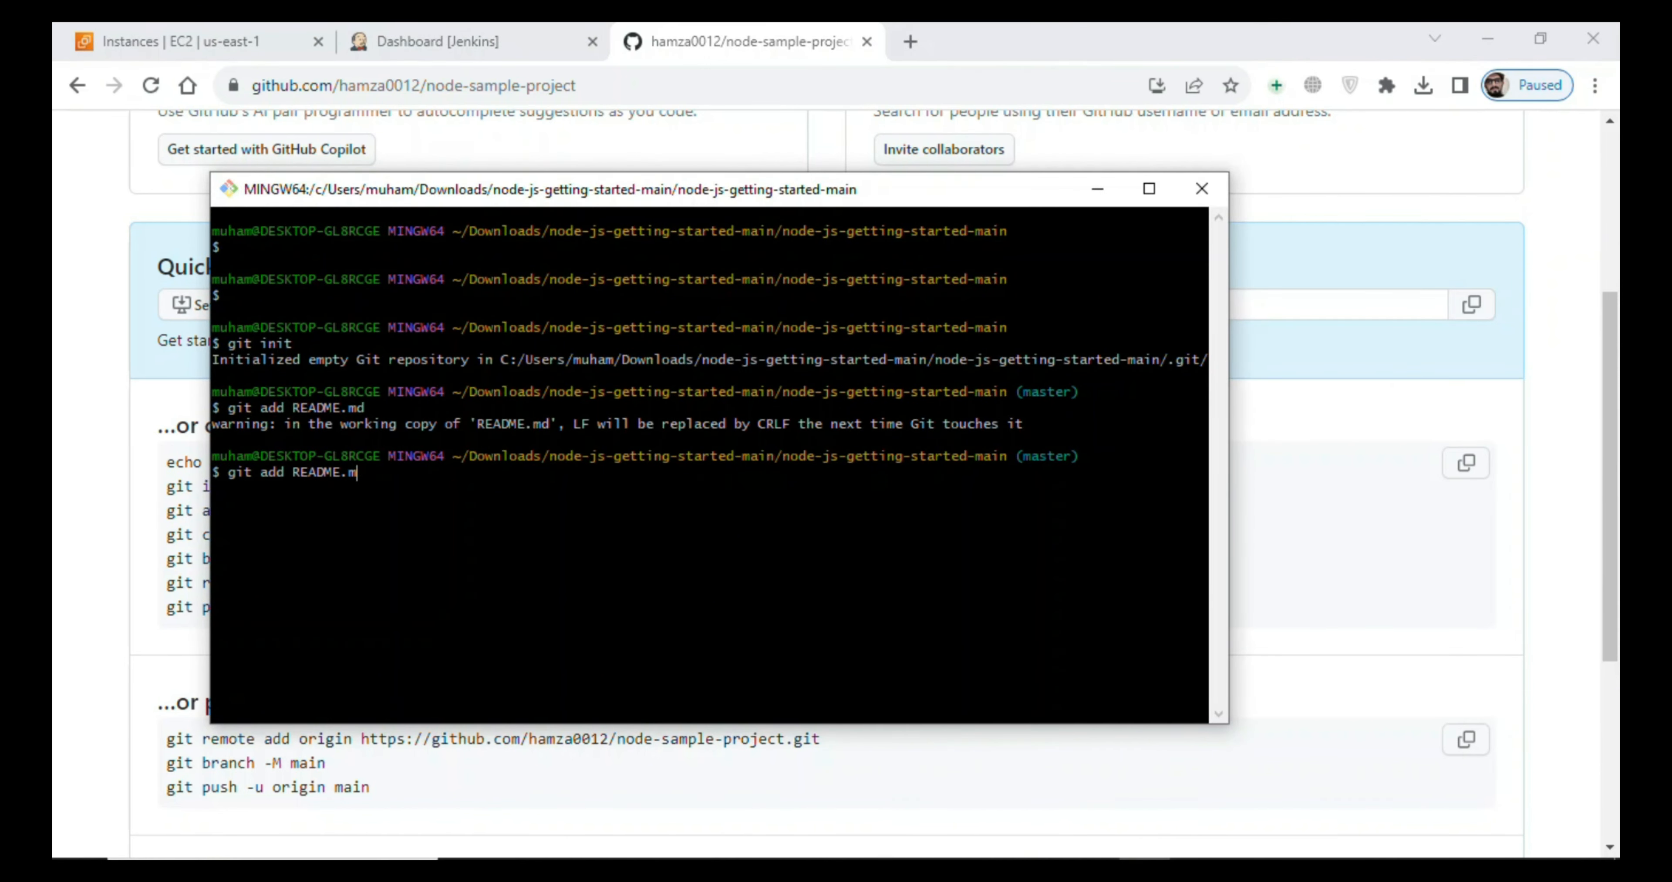
text(.)
key(Return)
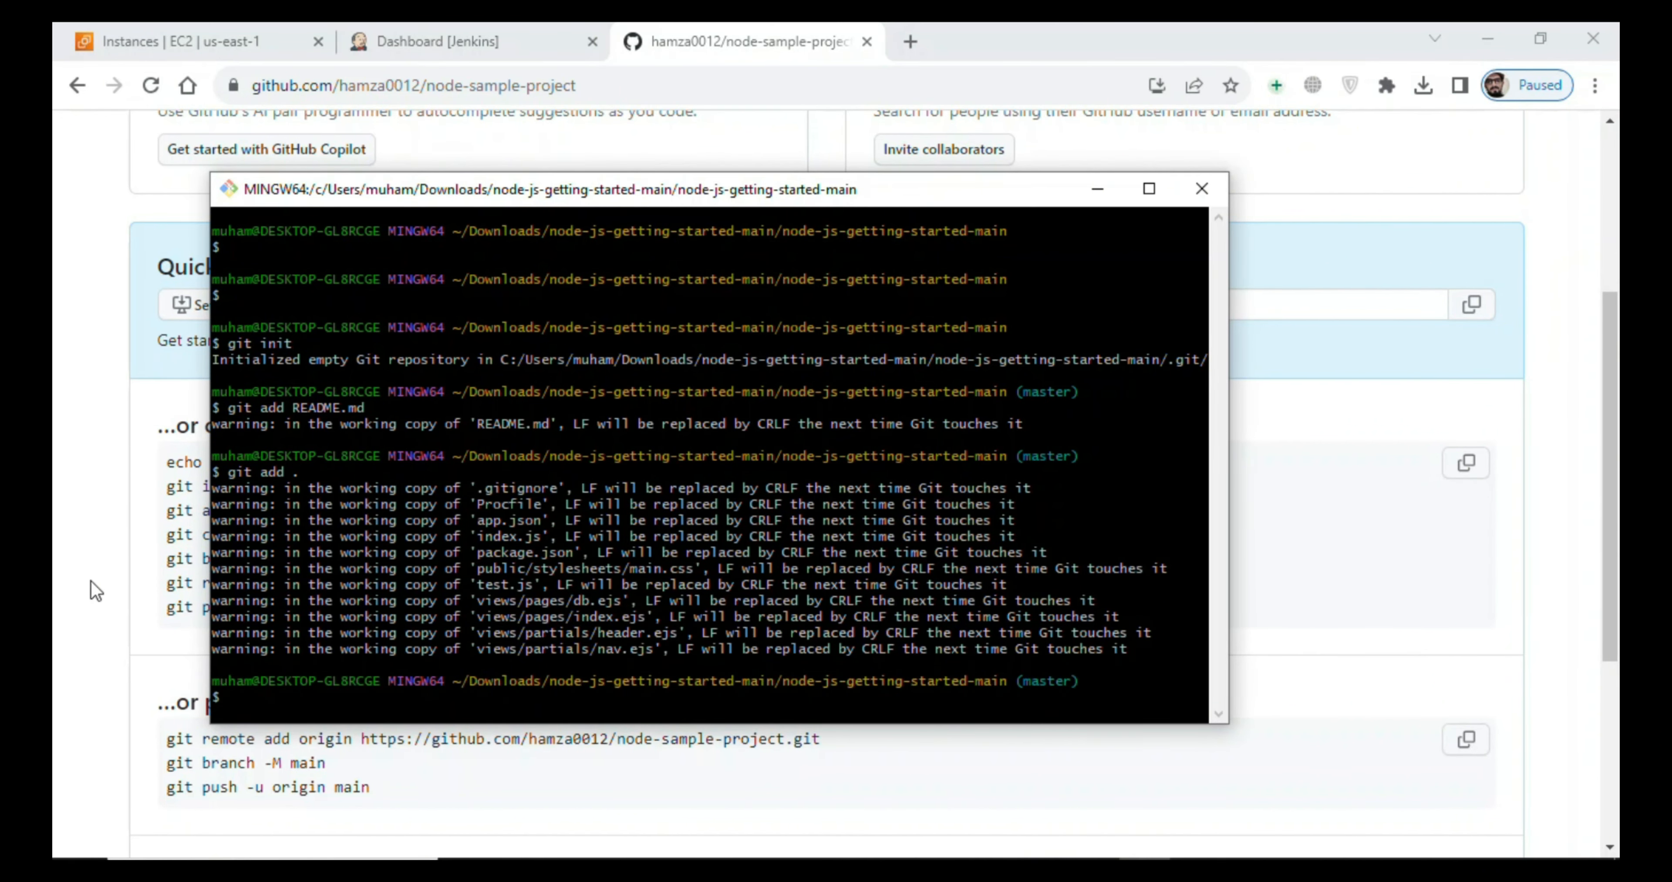
- Copy git commit -m "first commit" from the GitHub setup instructions and try to commit the staged files in Git Bash
click(115, 569)
drag(171, 544, 411, 541)
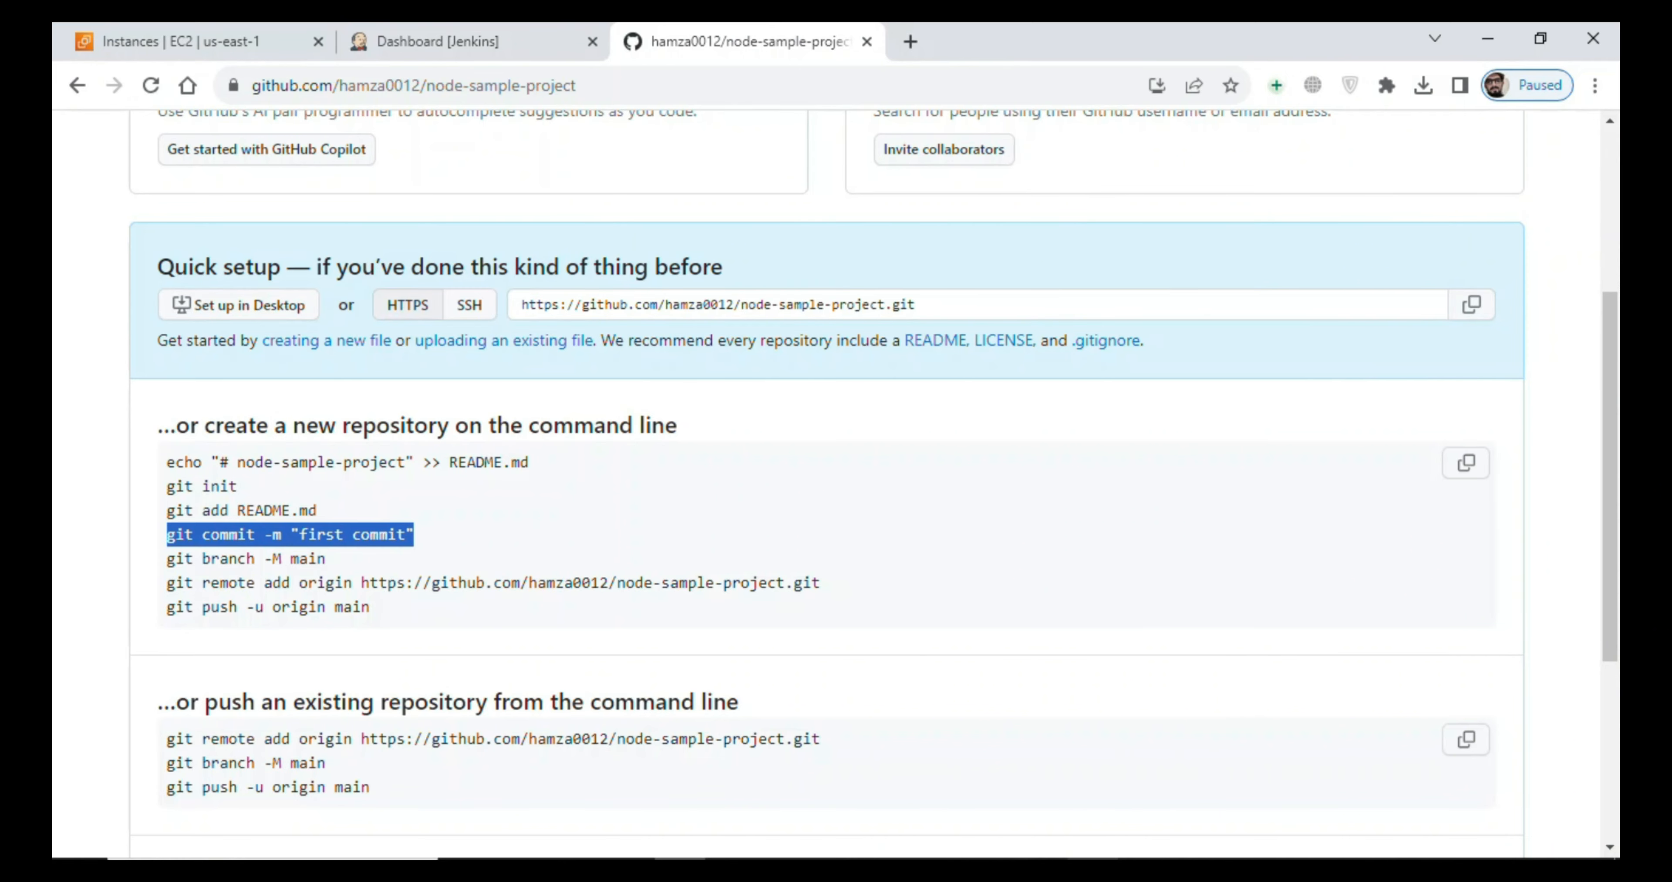
click(1146, 773)
right_click(869, 538)
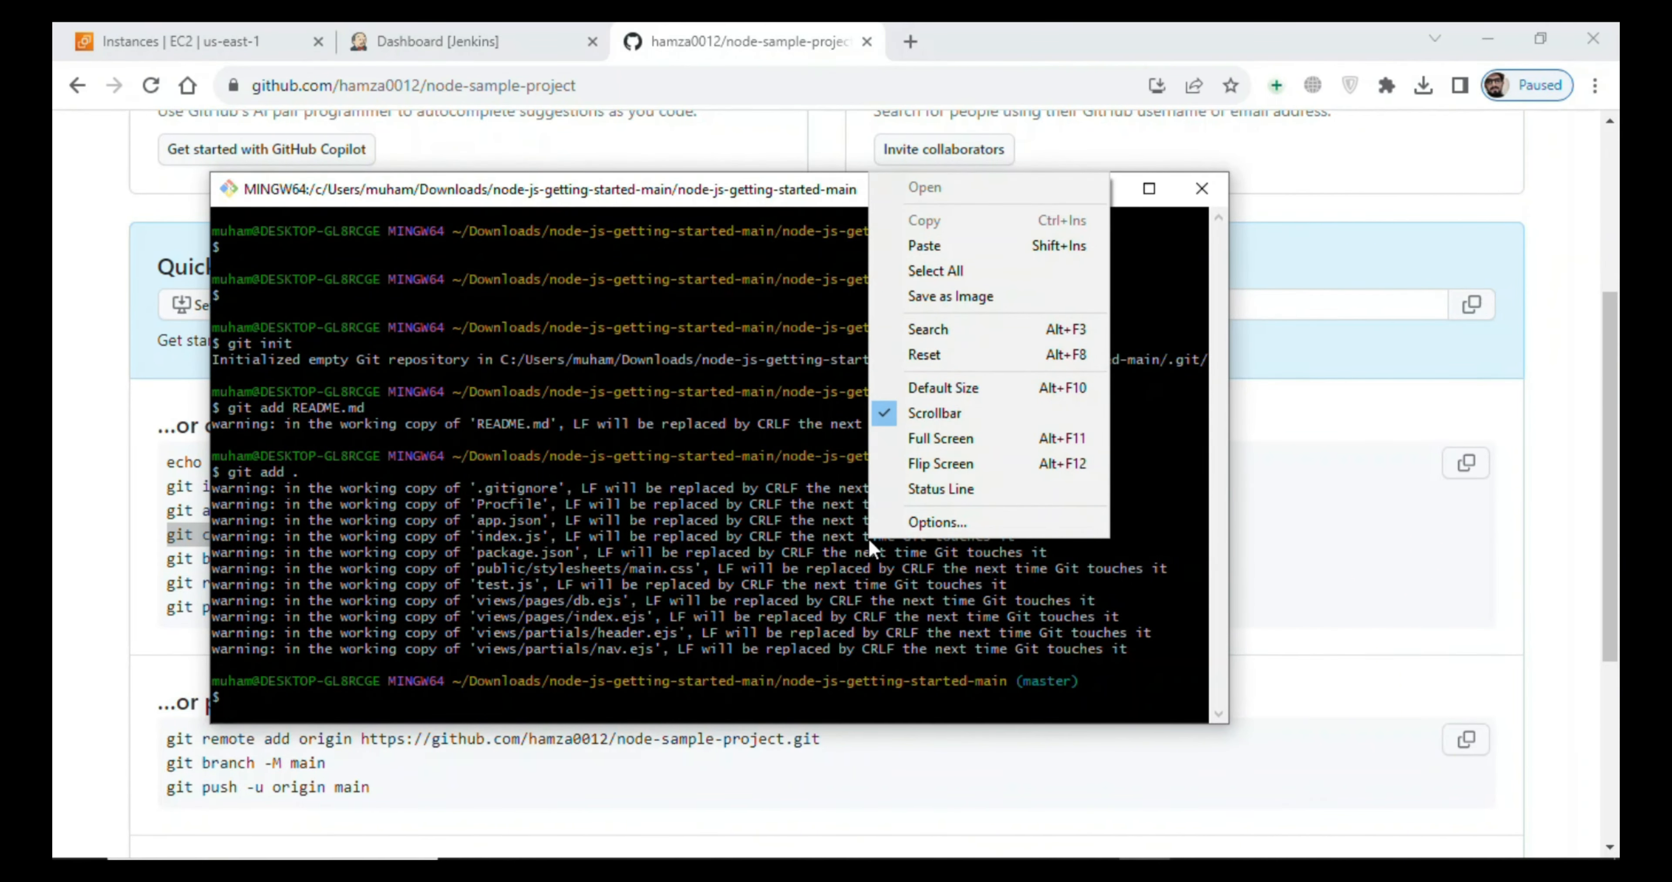
click(922, 245)
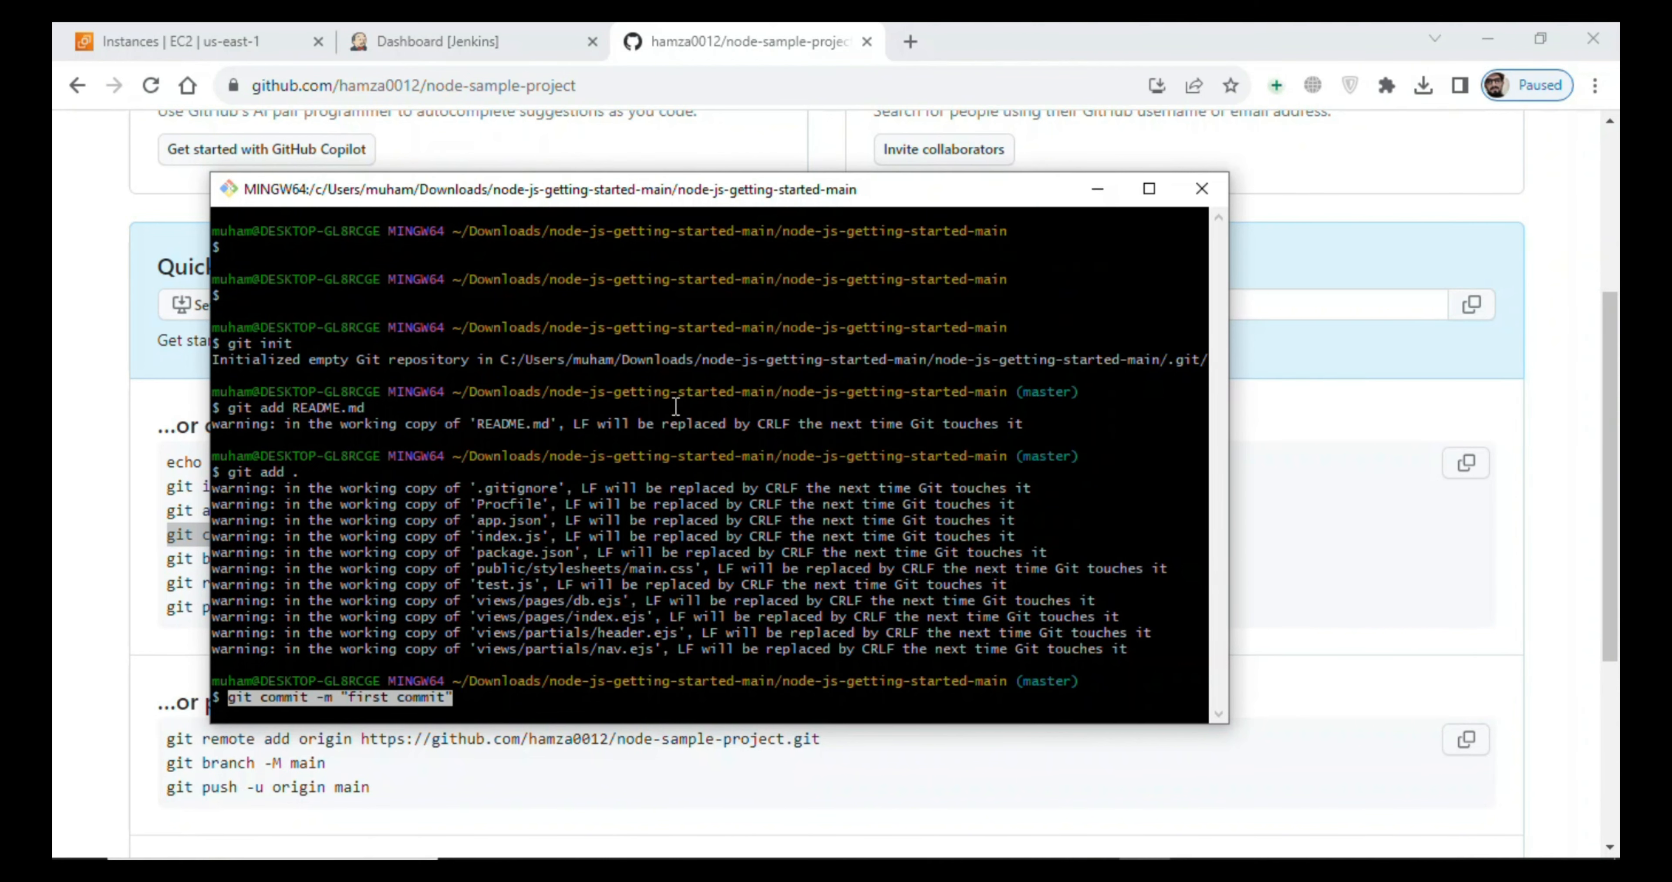
key(Return)
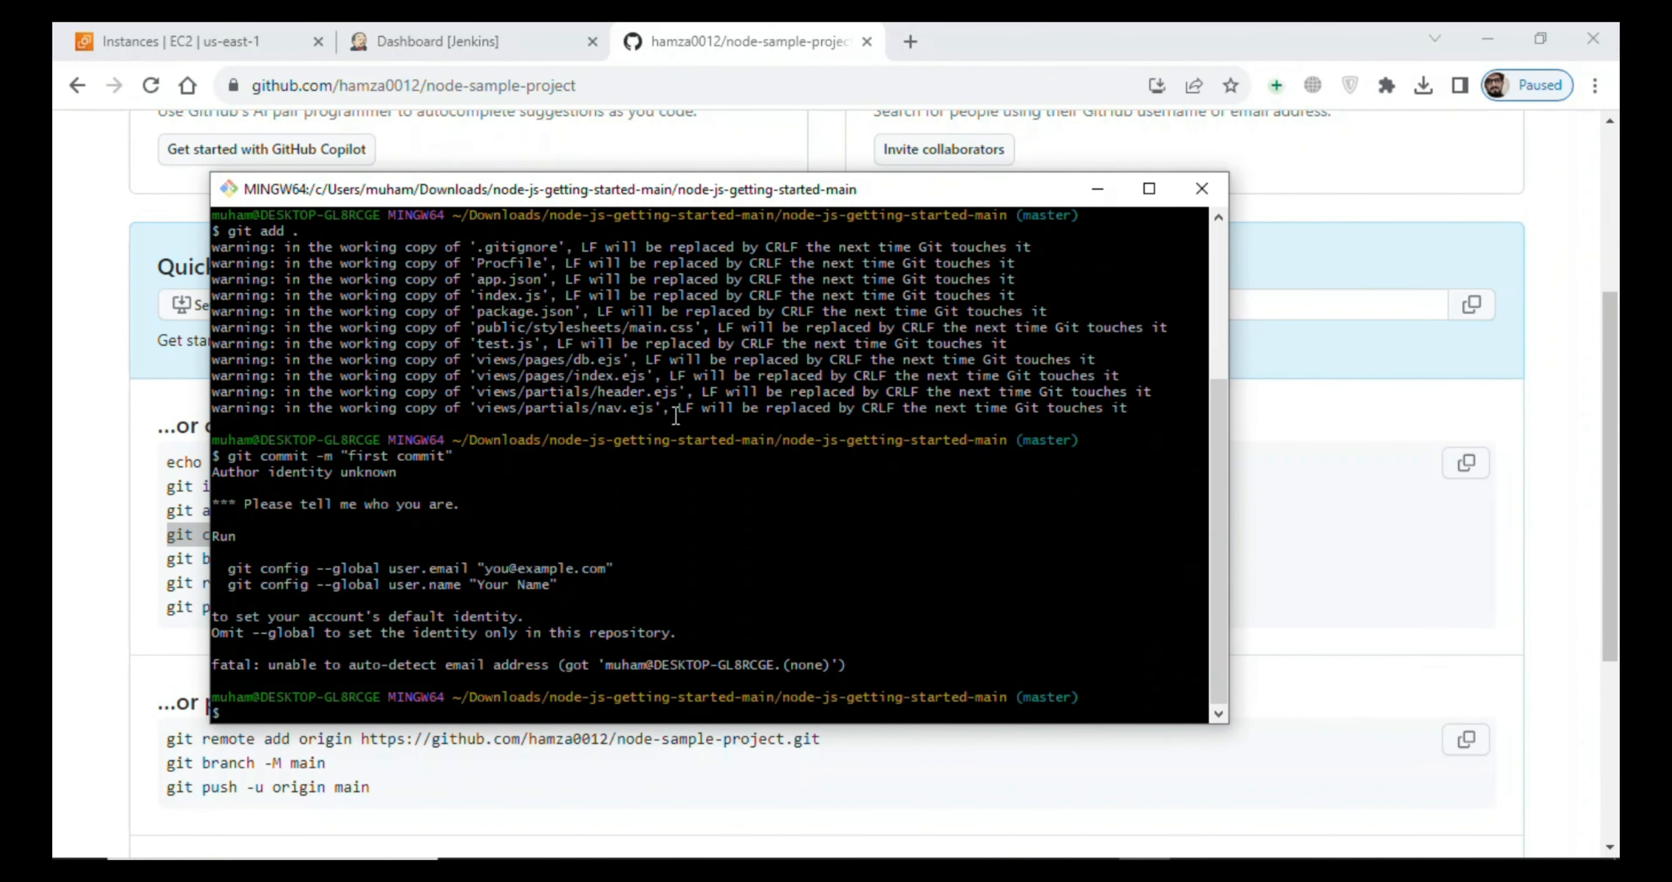
- Rename the current branch to main by copying "git branch -M main" from the GitHub instructions and running it in Git Bash
click(144, 584)
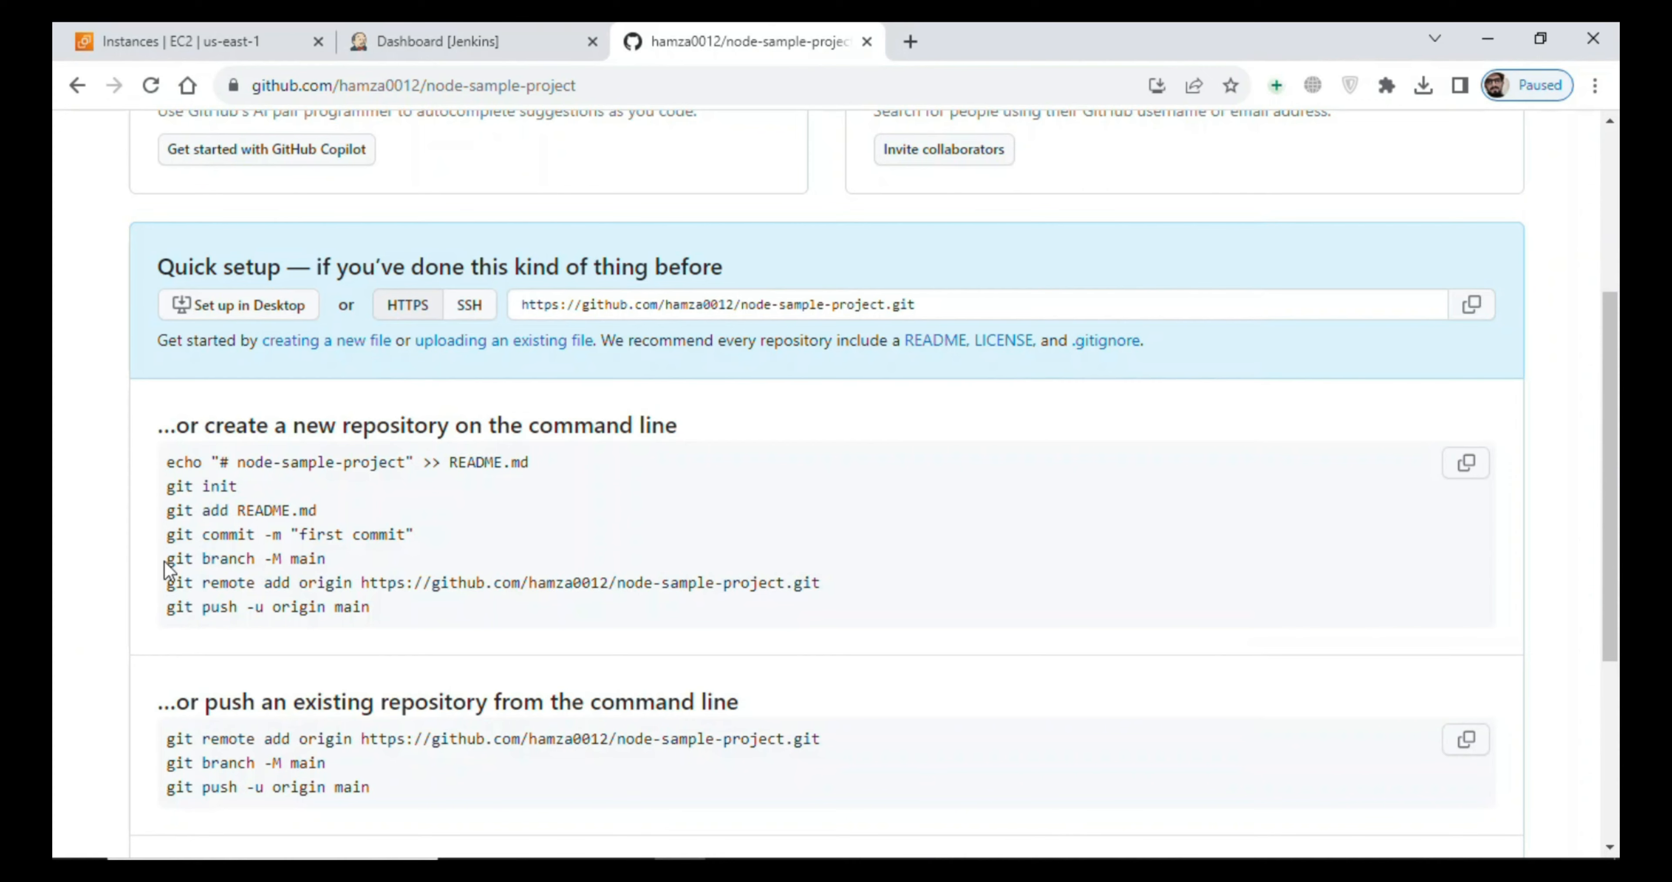
drag(164, 561, 320, 560)
key(ctrl+c)
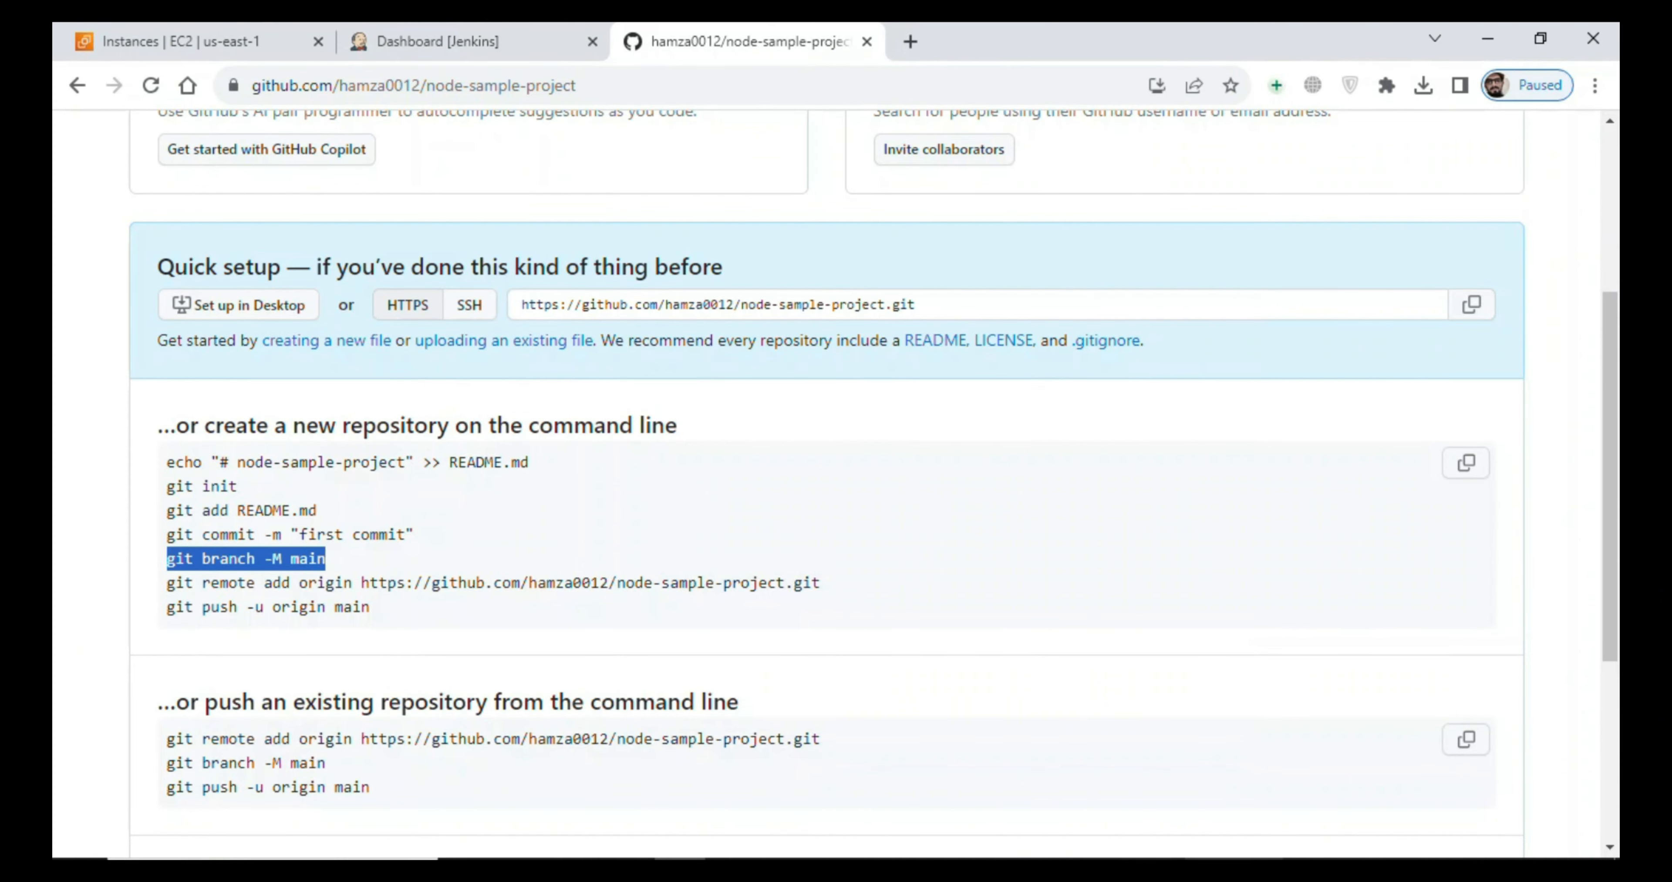
key(alt+Tab)
right_click(954, 626)
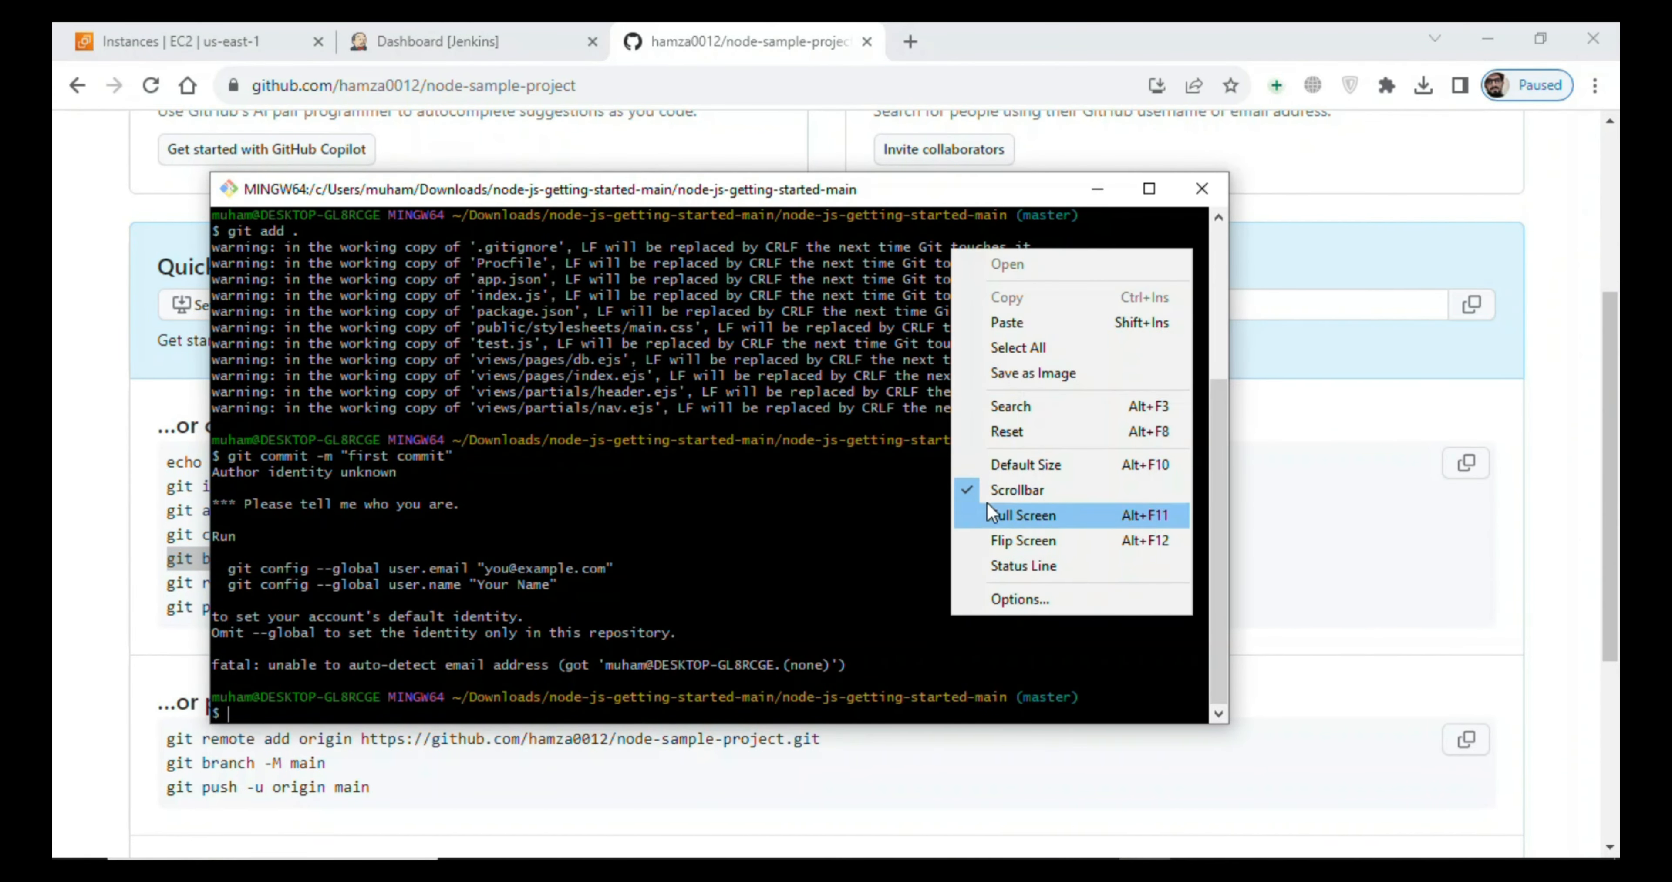
click(1011, 315)
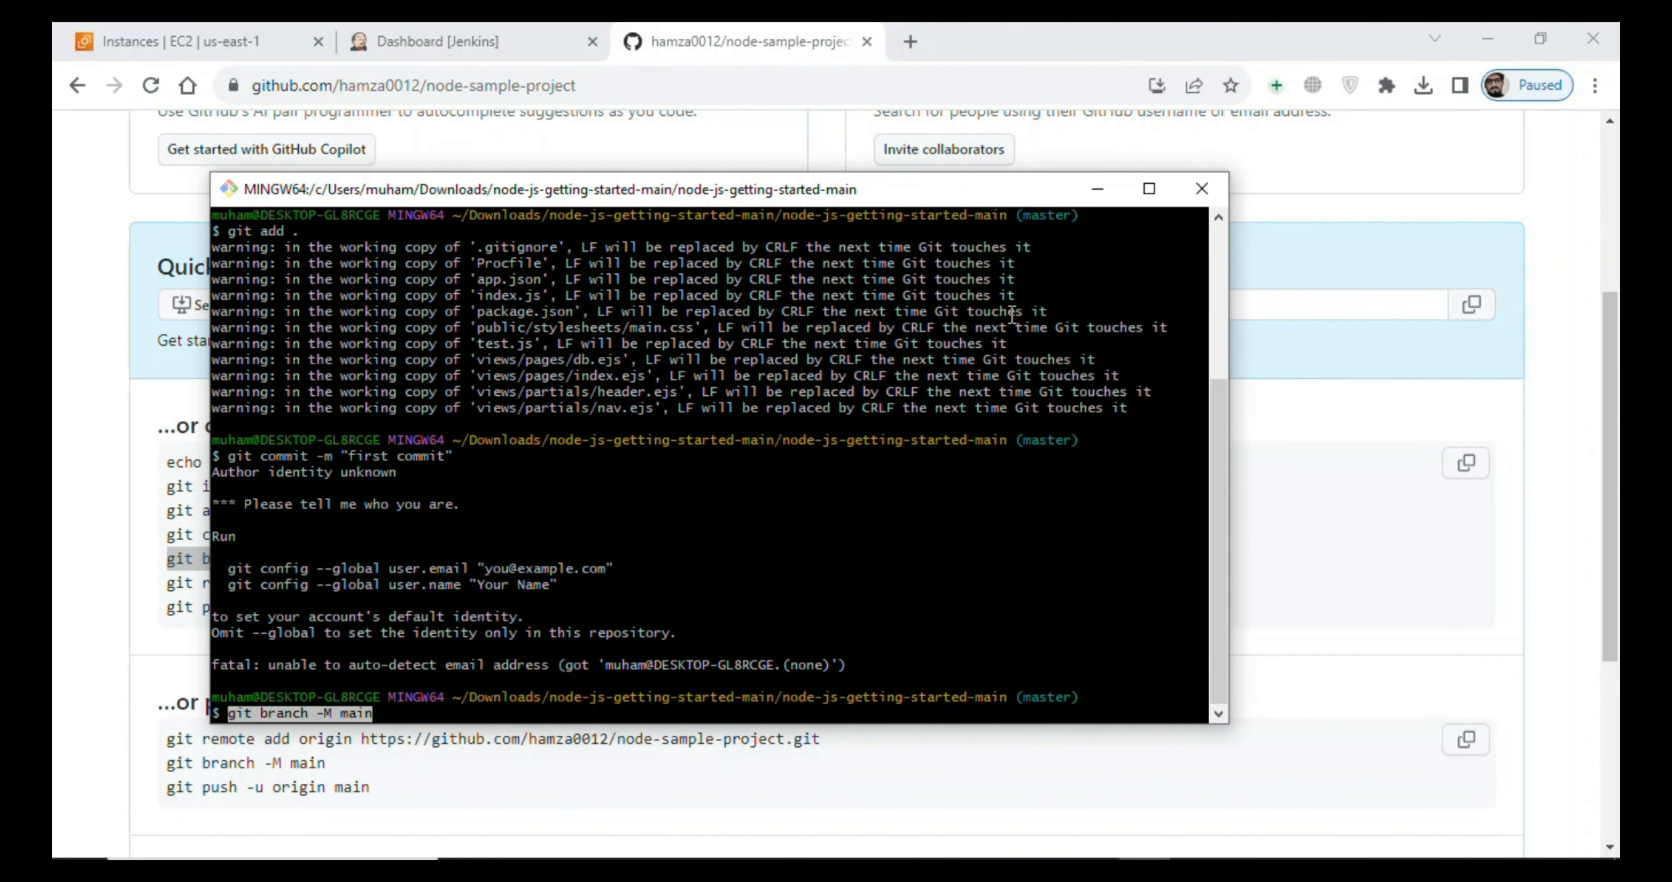
key(Return)
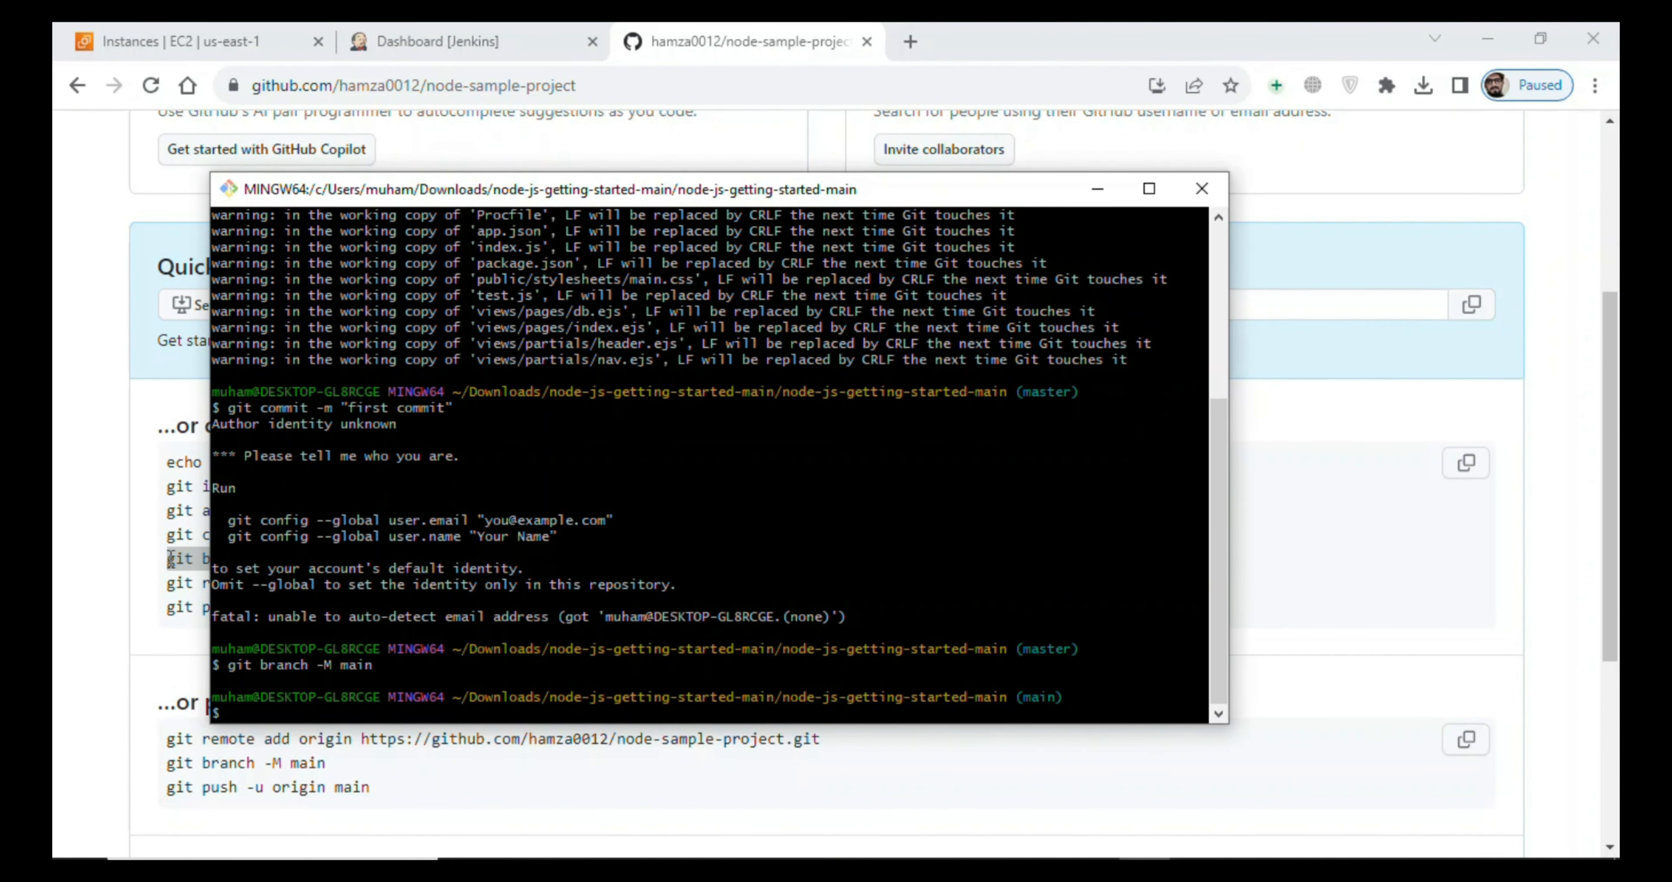
- Copy the "git remote add origin" command for node-sample-project.git from the GitHub page and run it in Git Bash
click(134, 564)
mouse_move(160, 577)
mouse_down()
mouse_move(538, 596)
mouse_move(767, 565)
mouse_move(639, 587)
mouse_move(171, 588)
mouse_up()
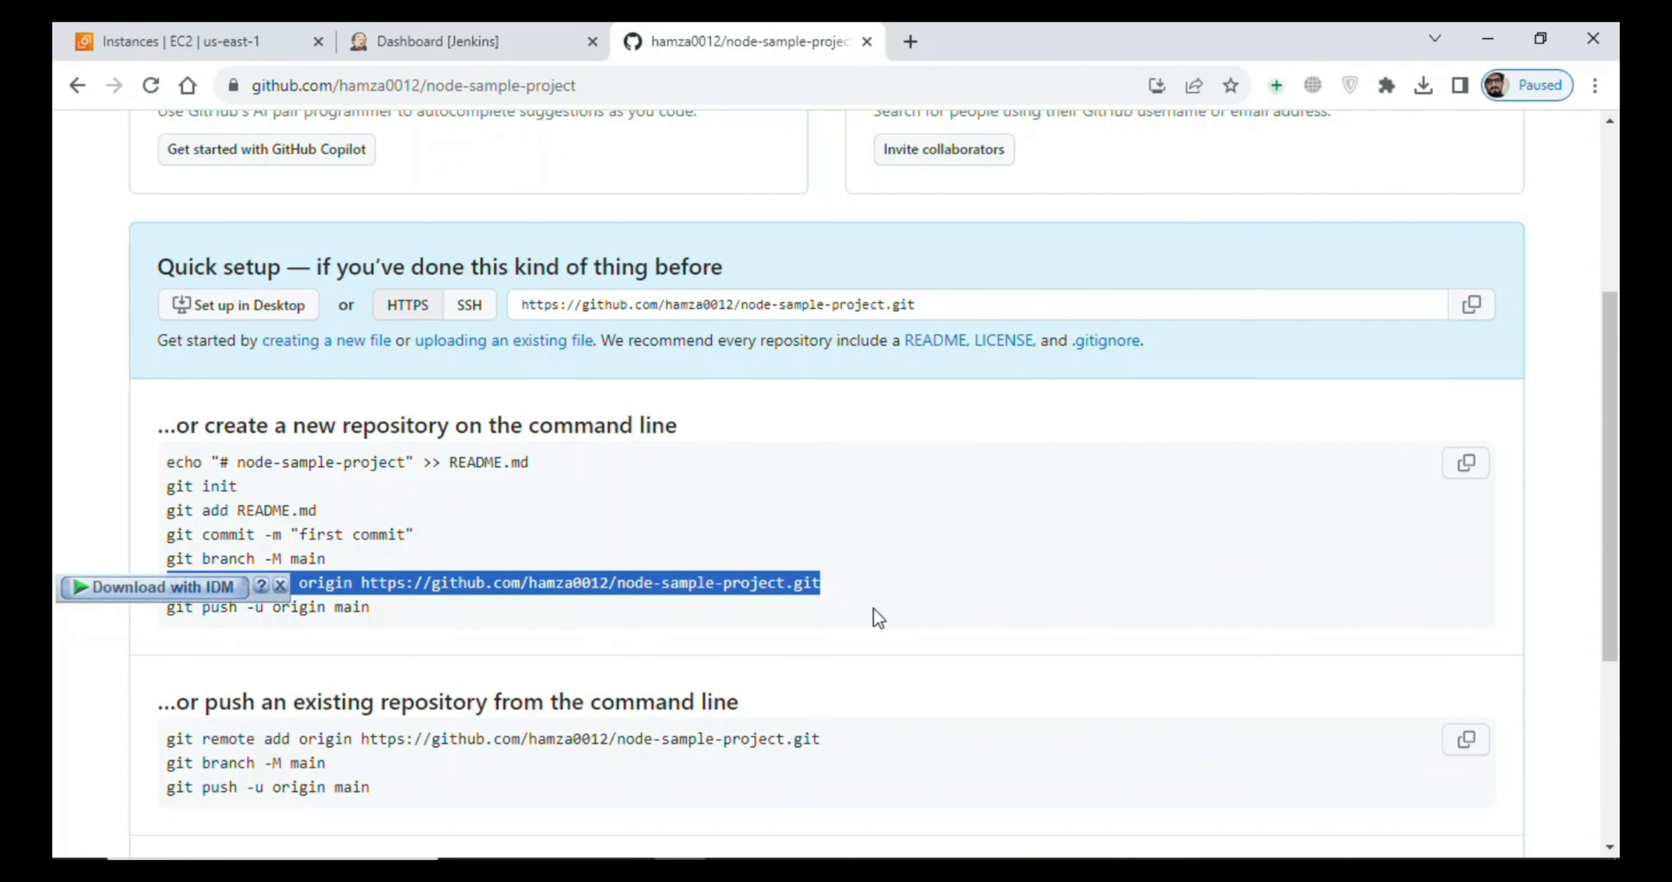
click(1145, 862)
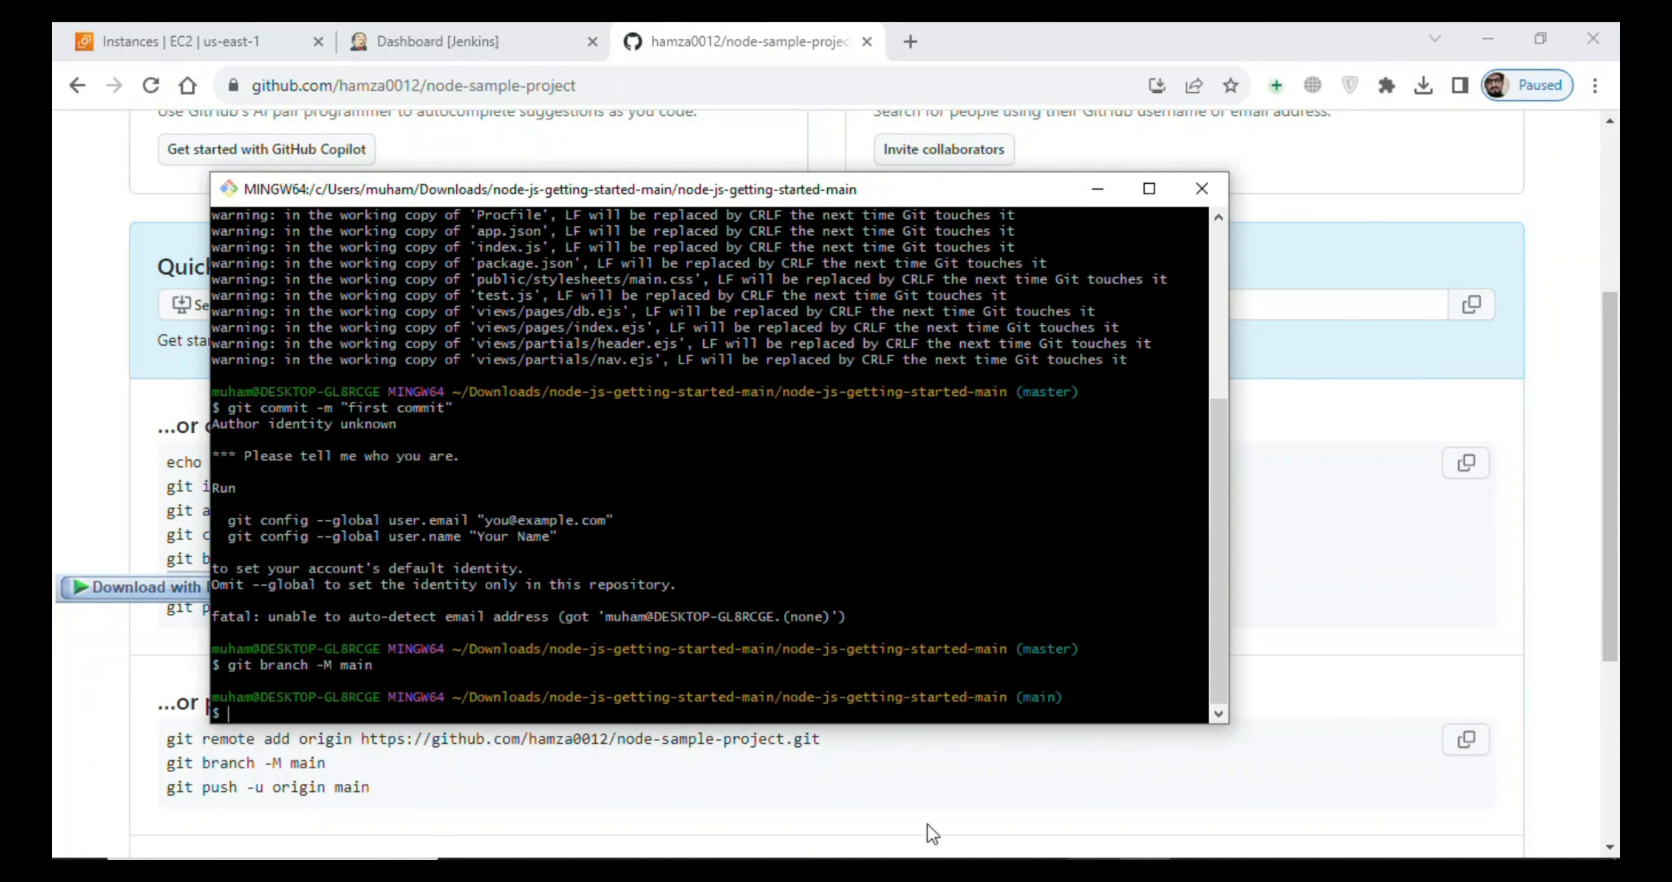
right_click(781, 626)
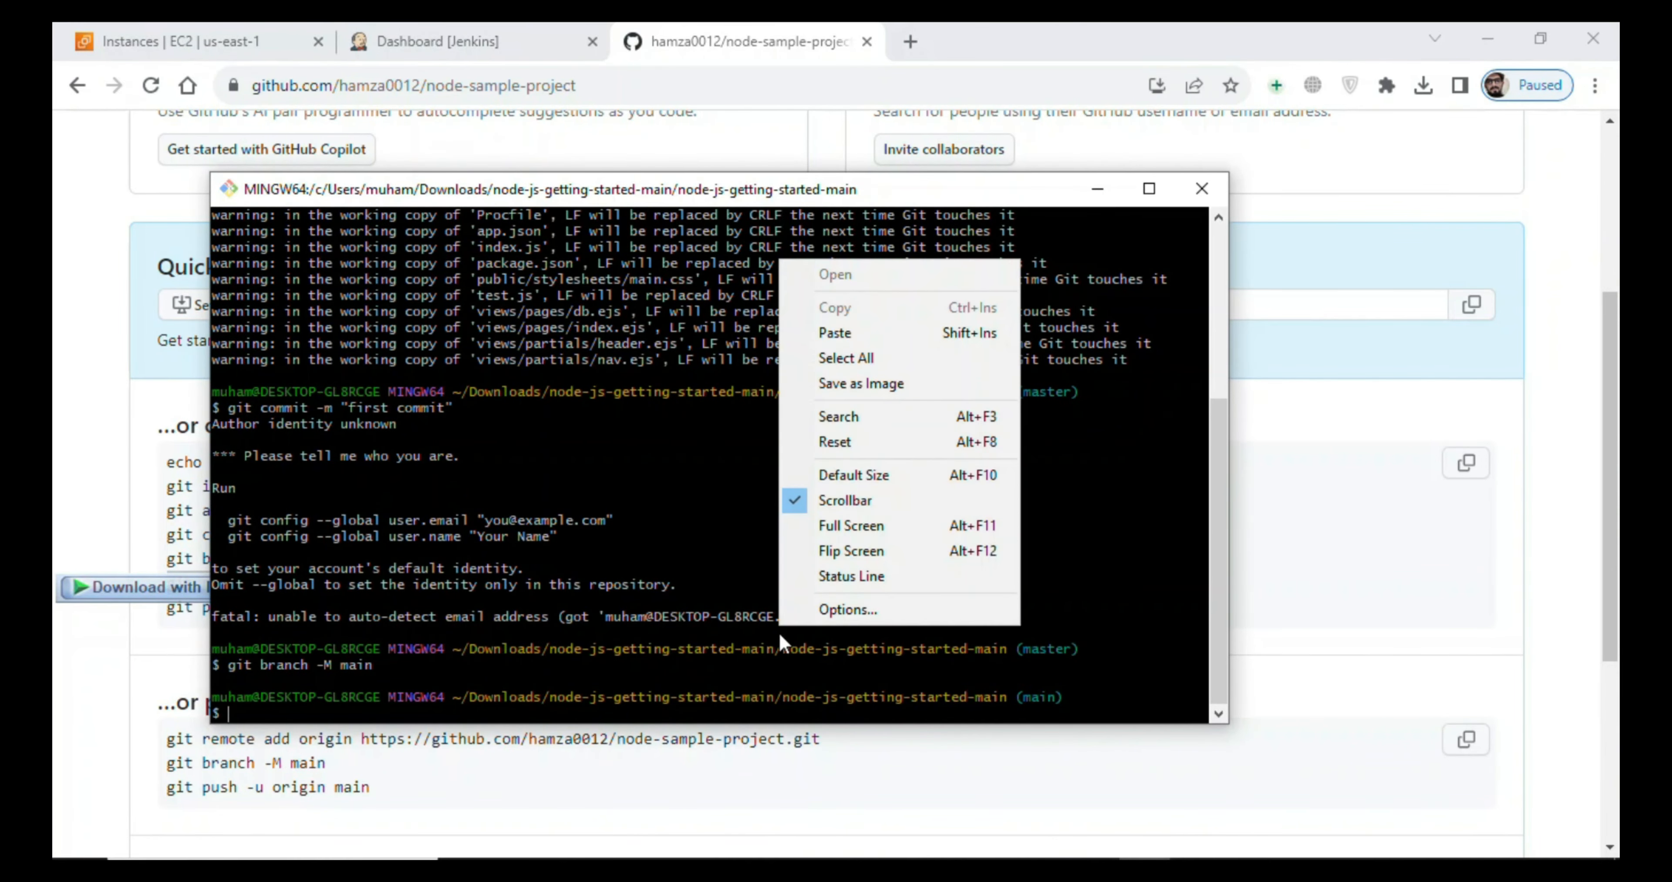
click(836, 333)
key(Return)
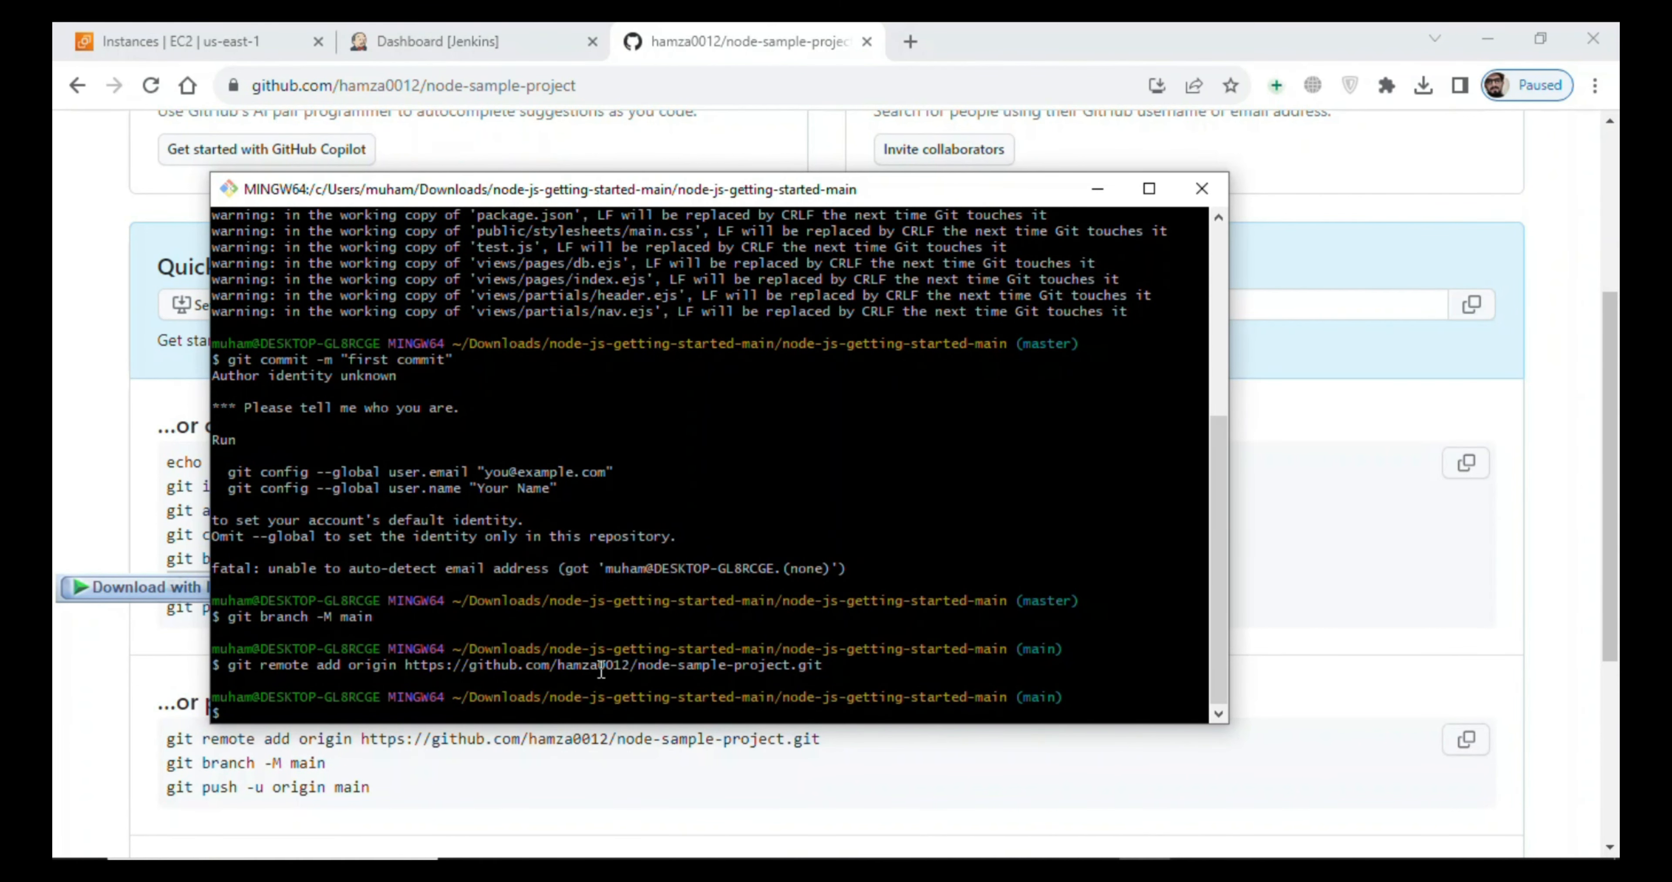
- Copy "git push -u origin main" from the GitHub instructions and try to push the project from Git Bash
click(142, 678)
drag(160, 615, 383, 624)
key(ctrl+c)
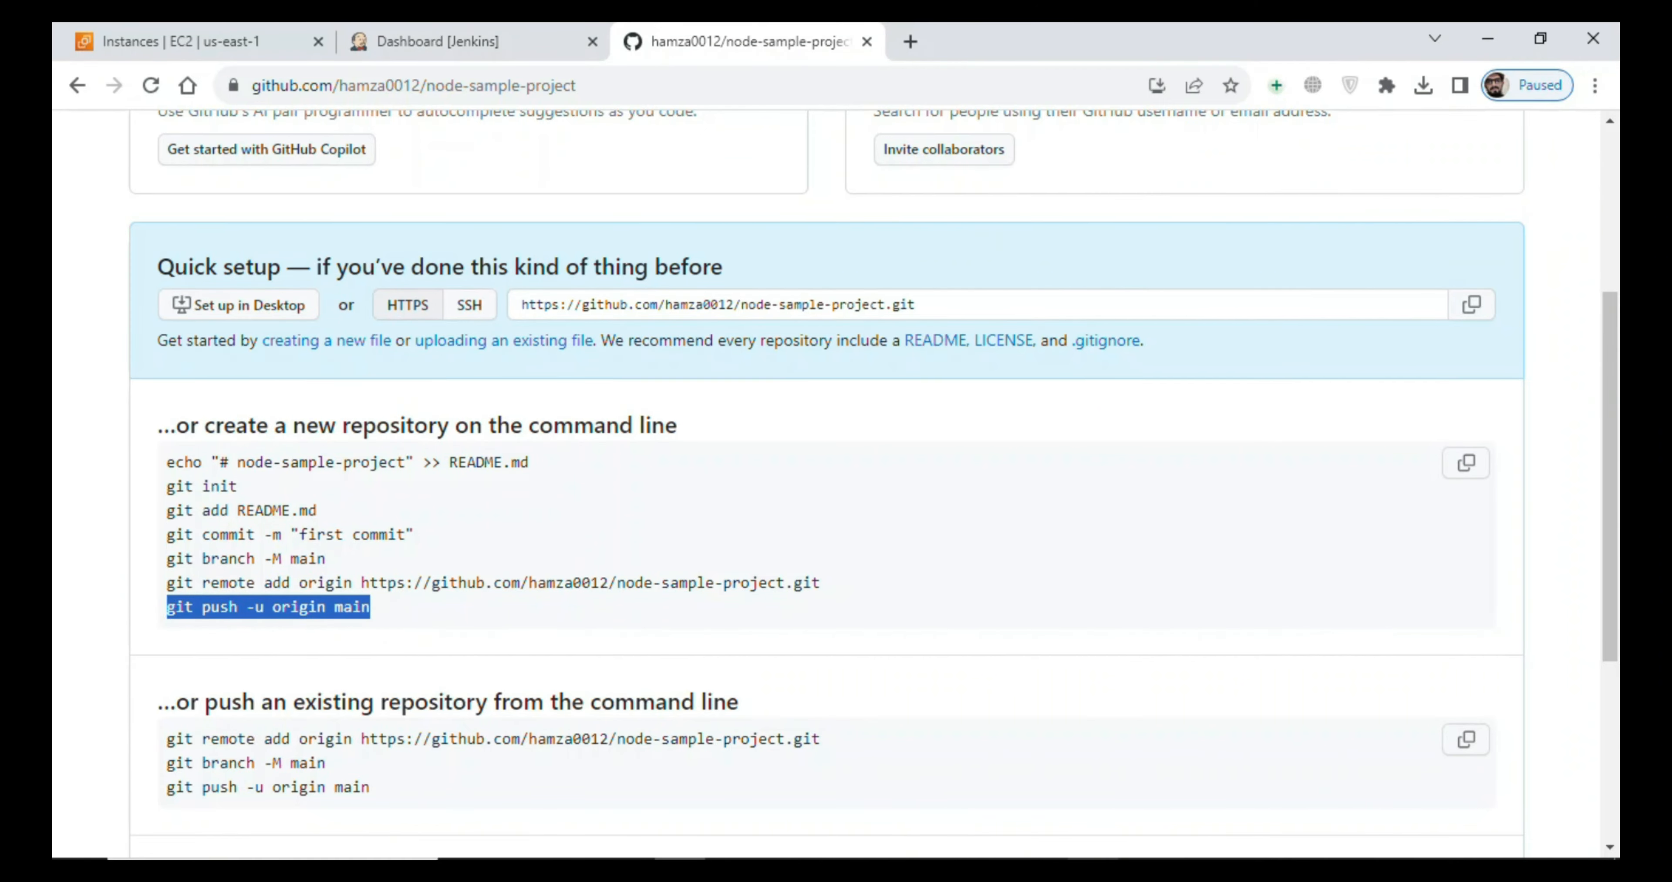
click(1093, 869)
click(1094, 870)
click(1145, 869)
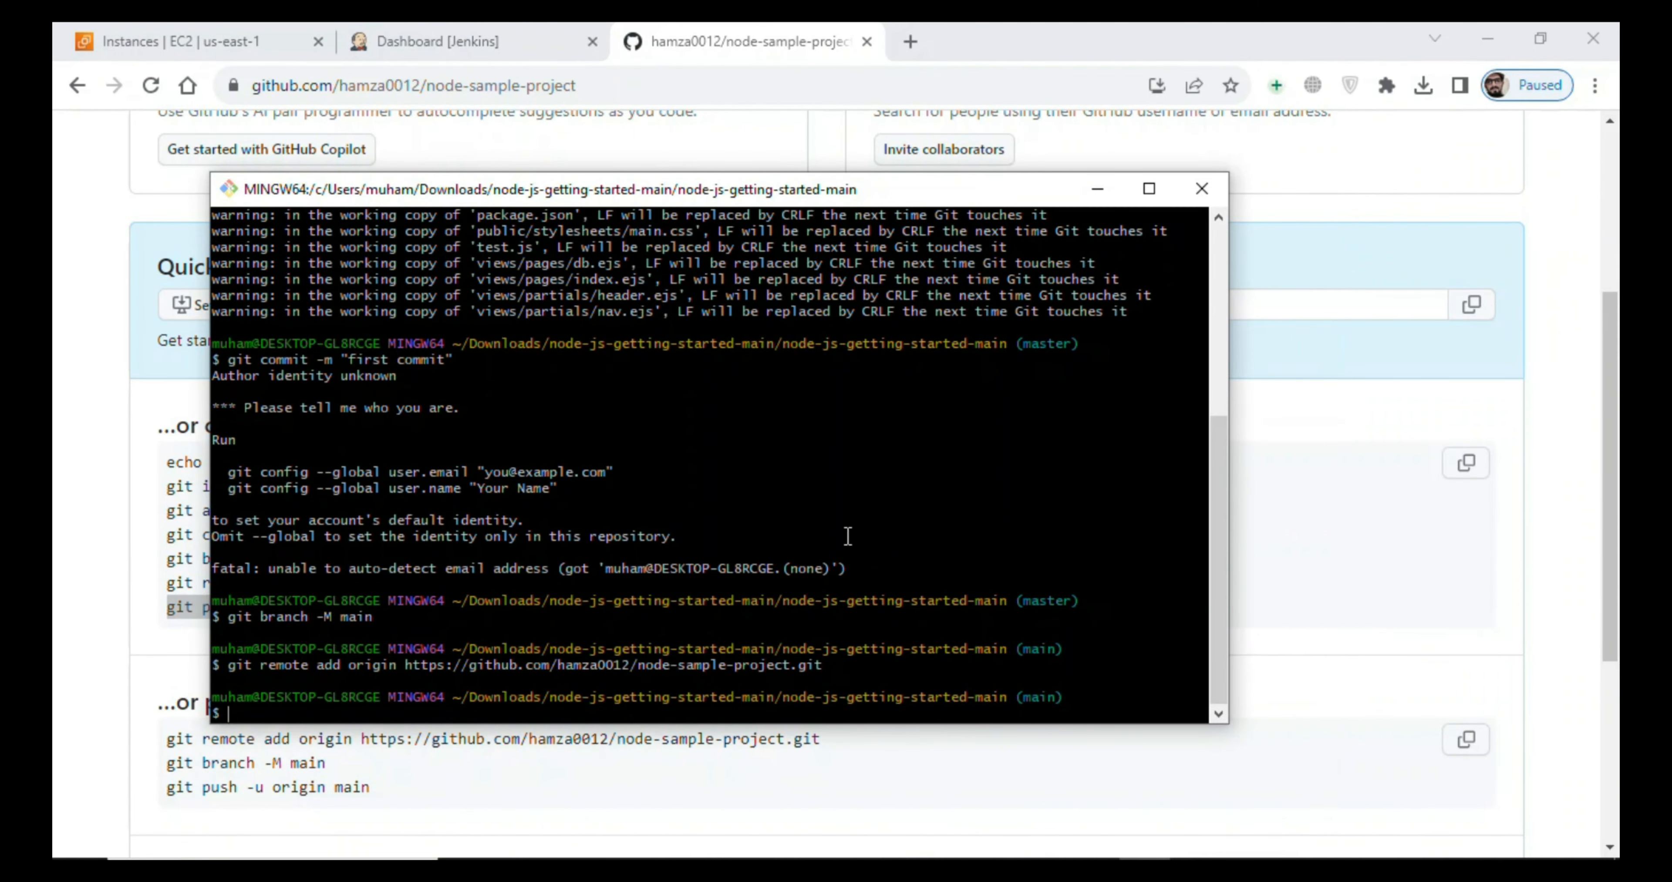
right_click(848, 535)
click(883, 242)
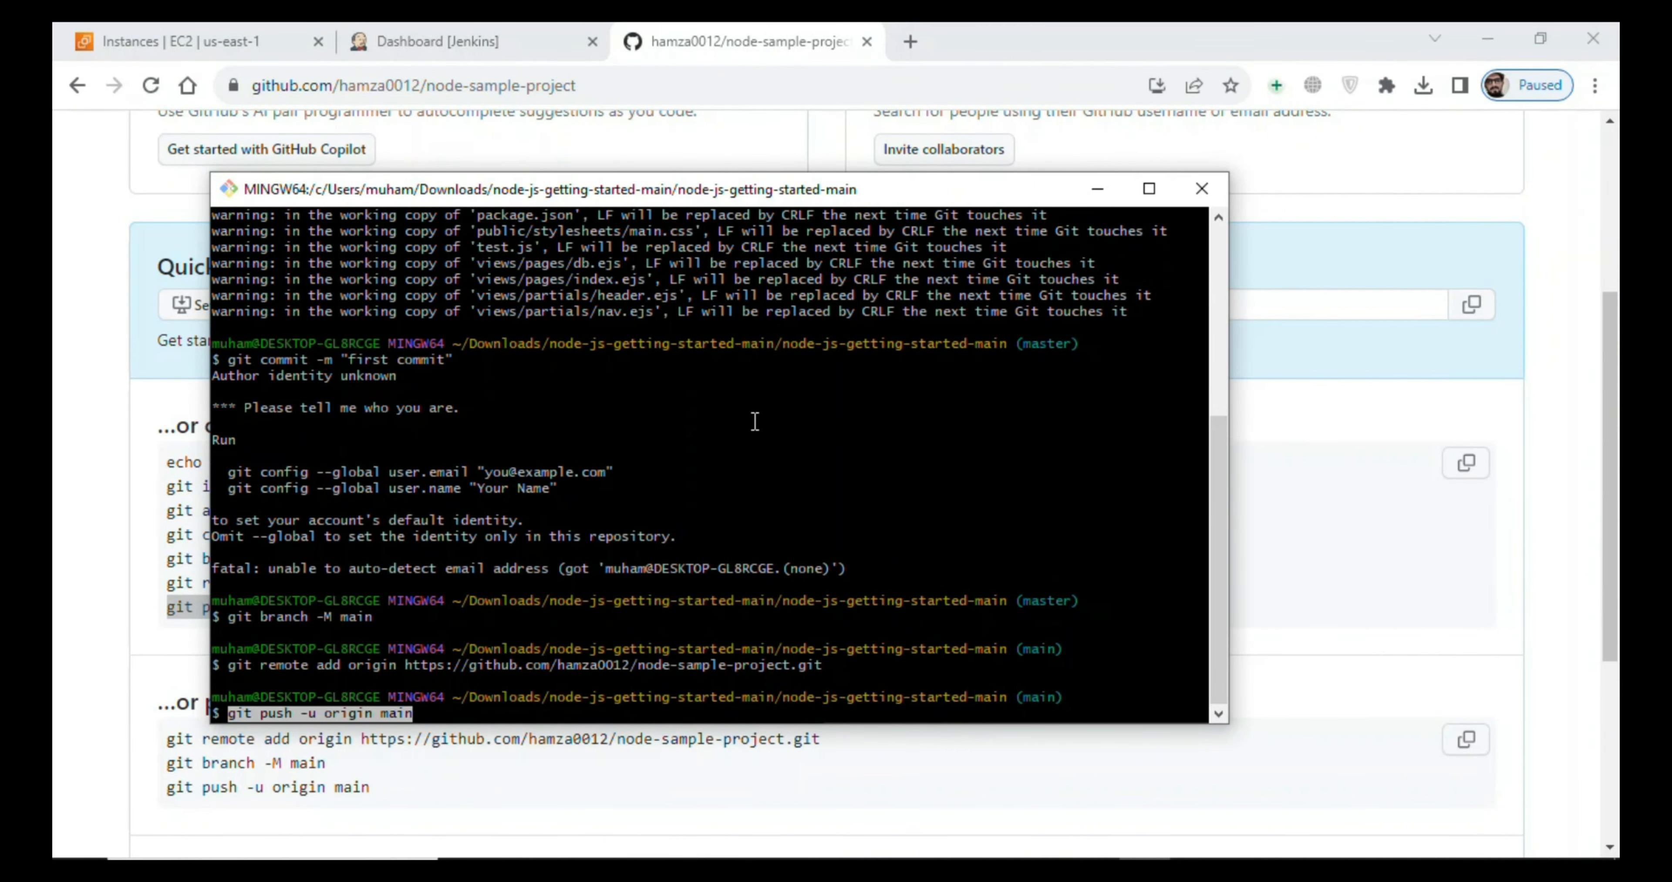
key(Return)
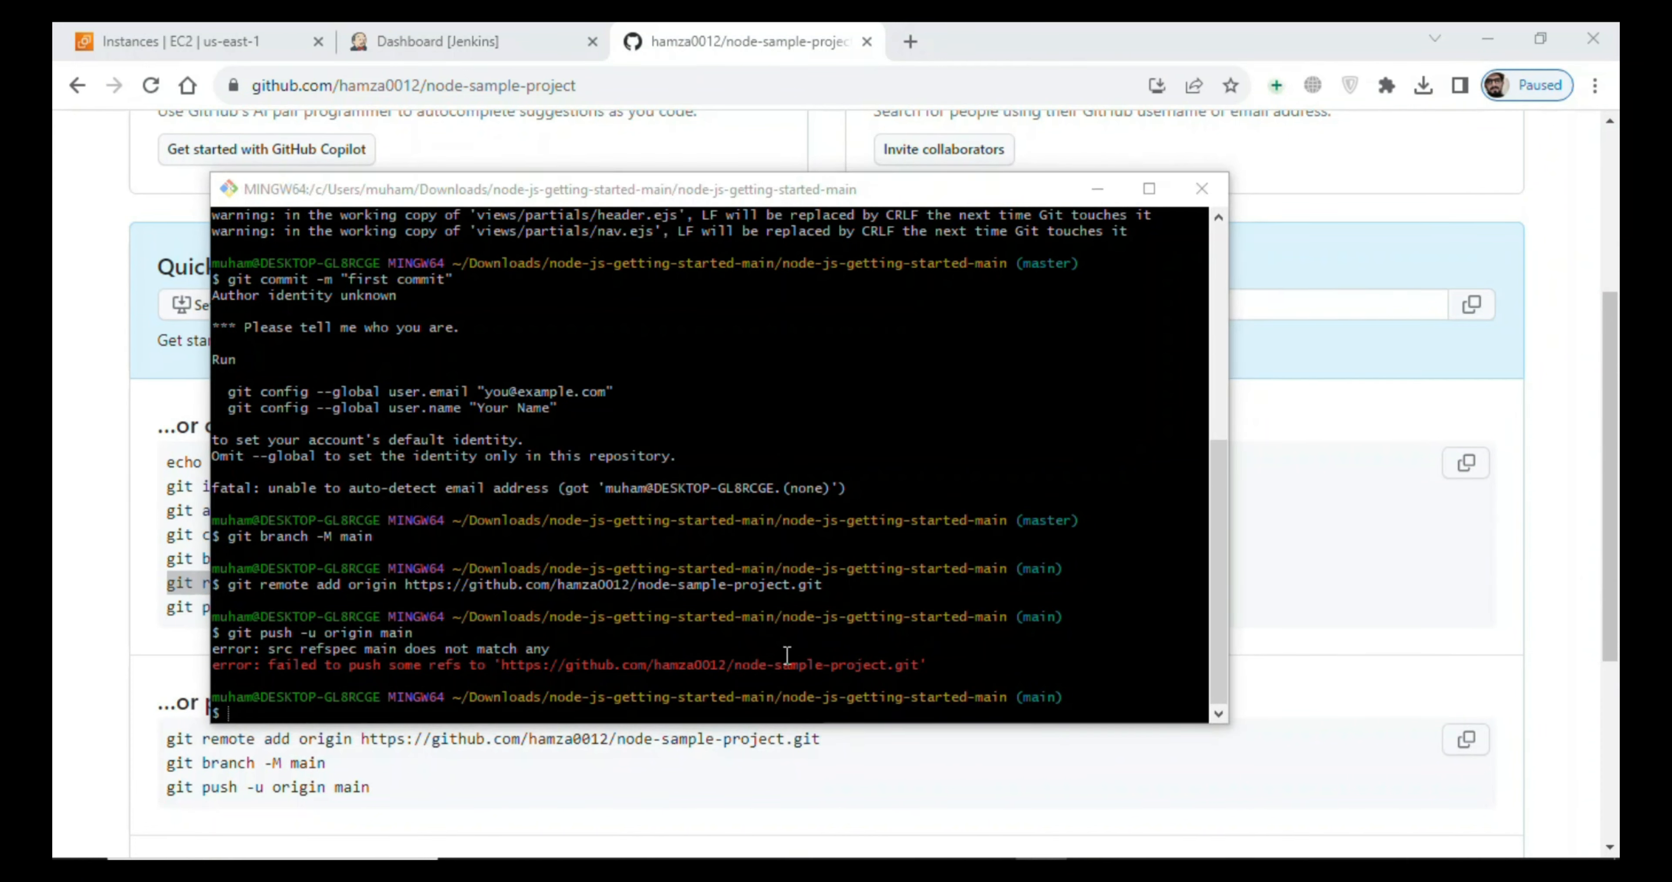
- Clear the Git Bash screen and run the "git config --global user.email" command from jen-git.txt with the account's e-mail address
click(787, 656)
text(clear)
key(Return)
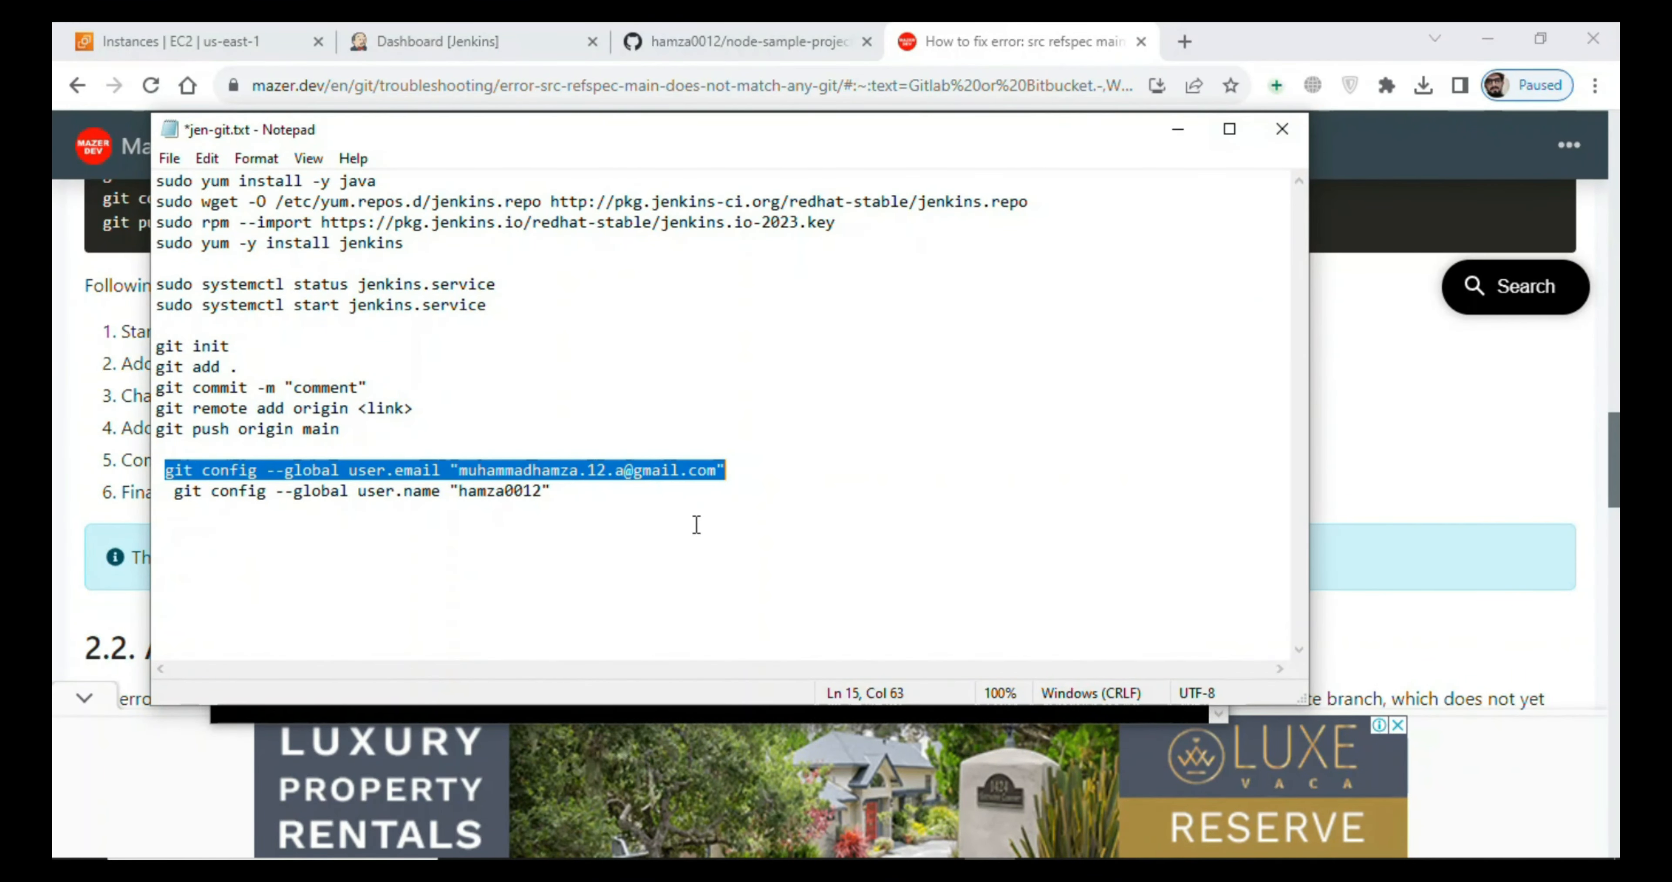
click(1179, 129)
right_click(552, 376)
click(605, 450)
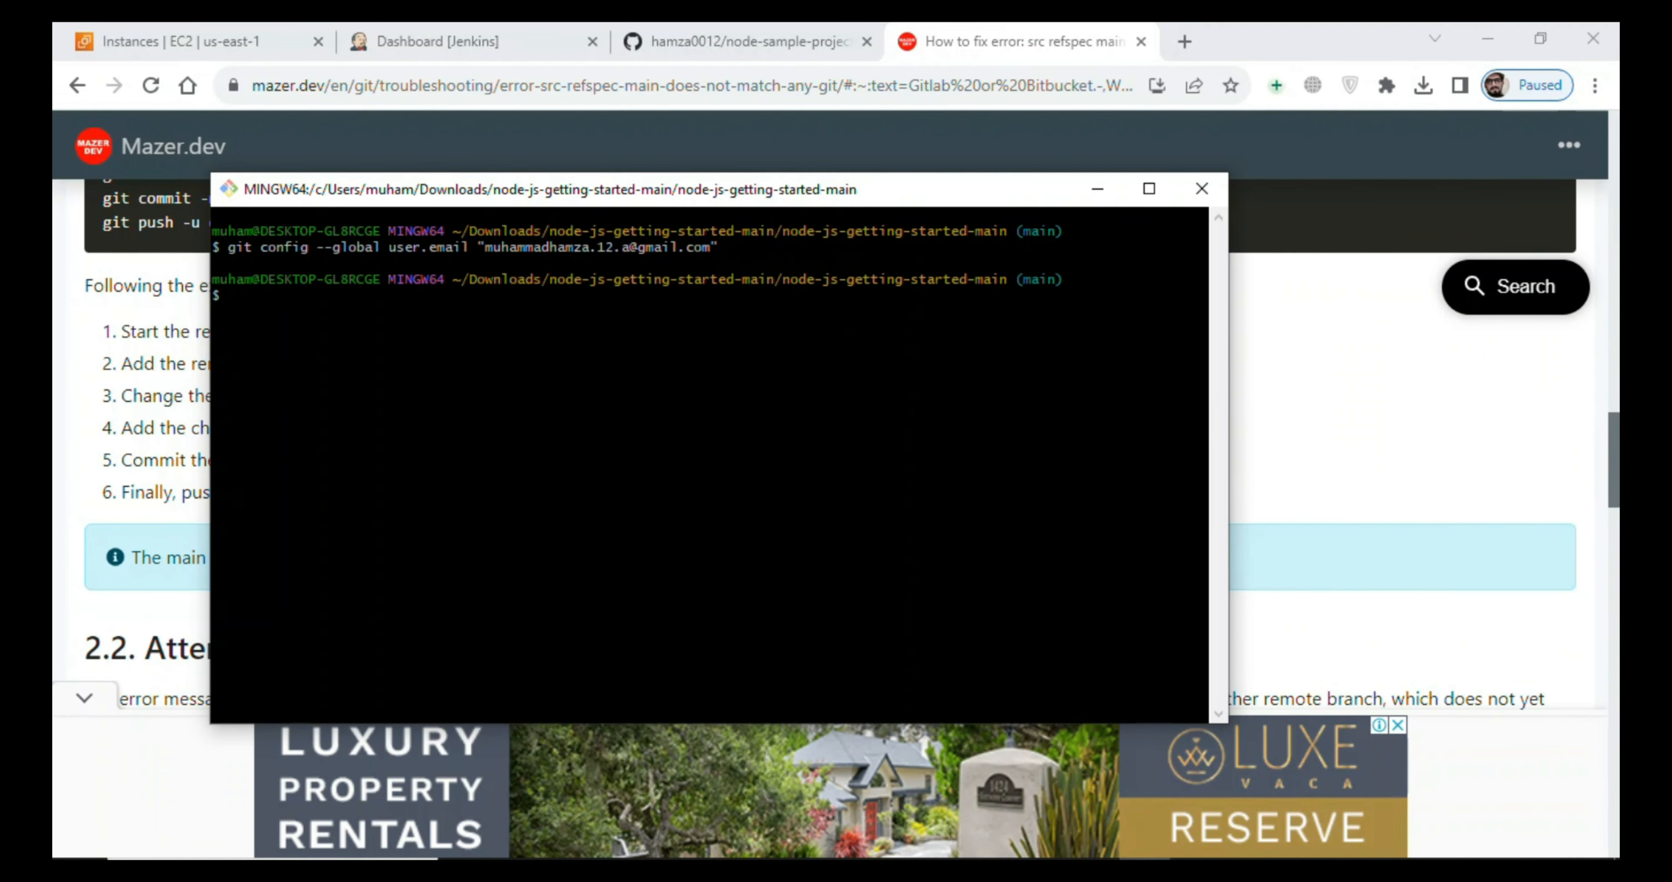
- Copy the "git config --global user.name" command with the GitHub username from jen-git.txt and run it in Git Bash
key(alt+Tab)
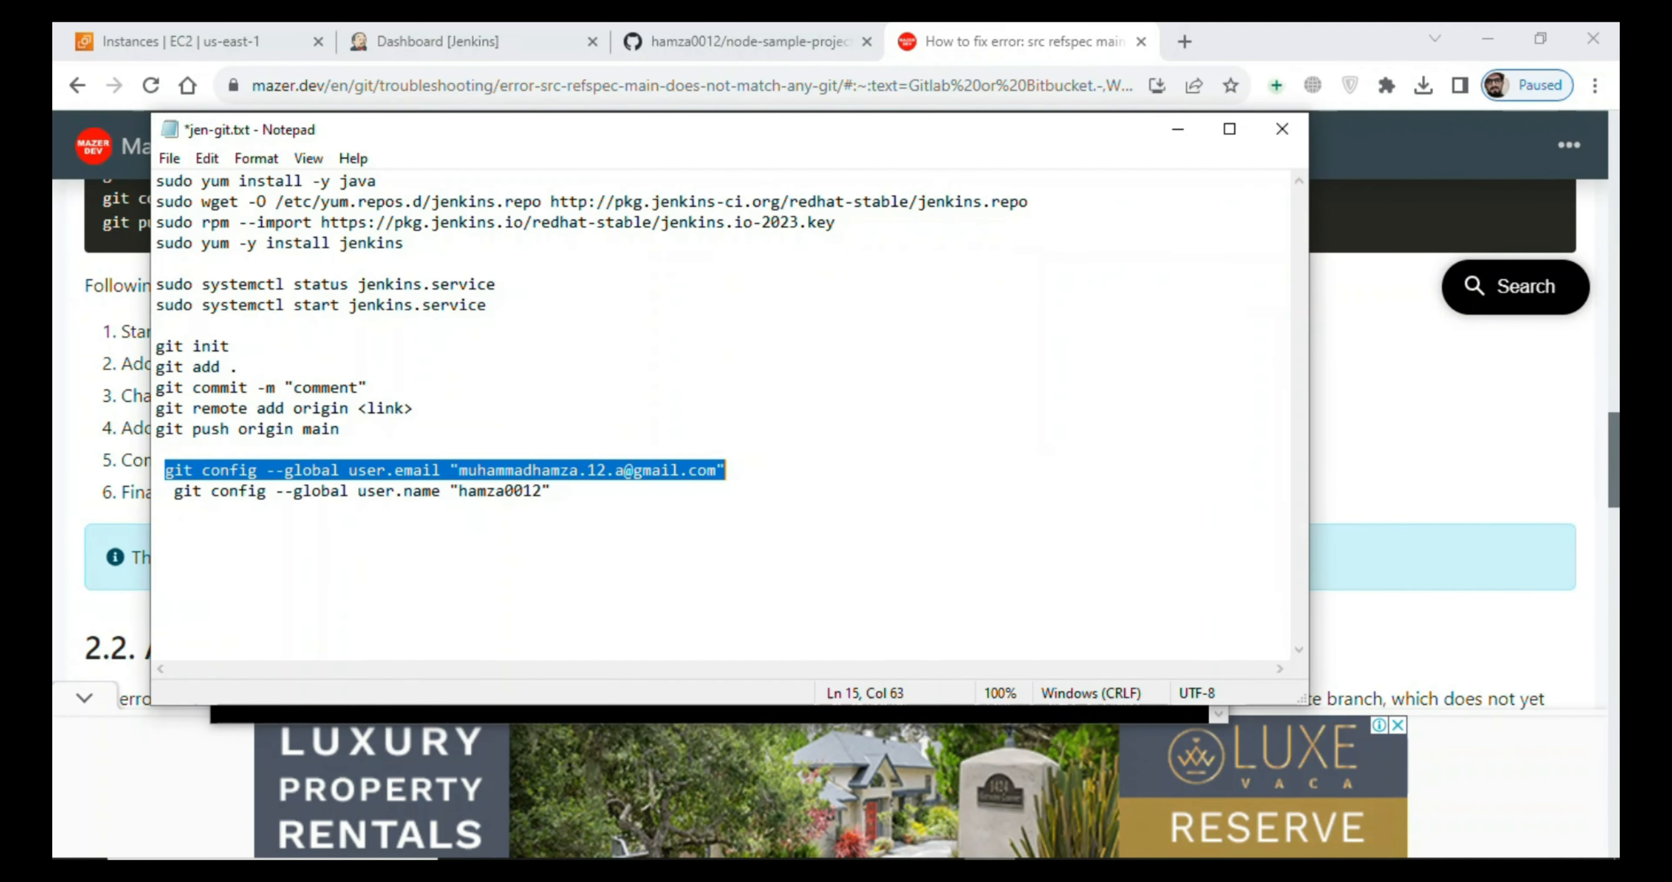
drag(175, 491, 593, 515)
key(ctrl+c)
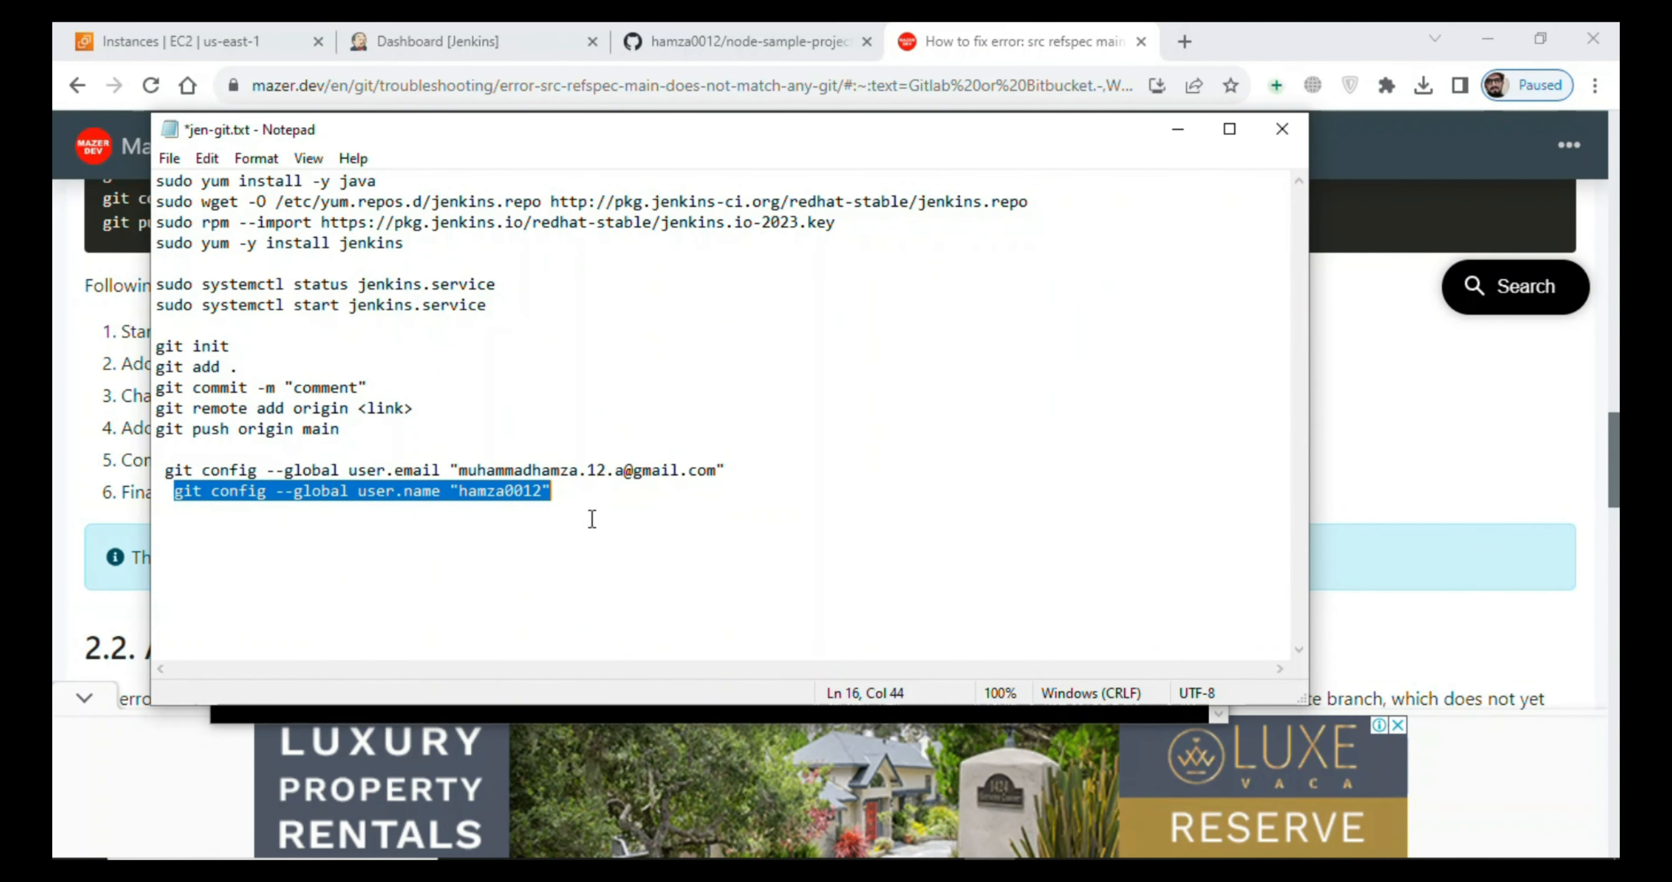
click(1178, 129)
right_click(732, 340)
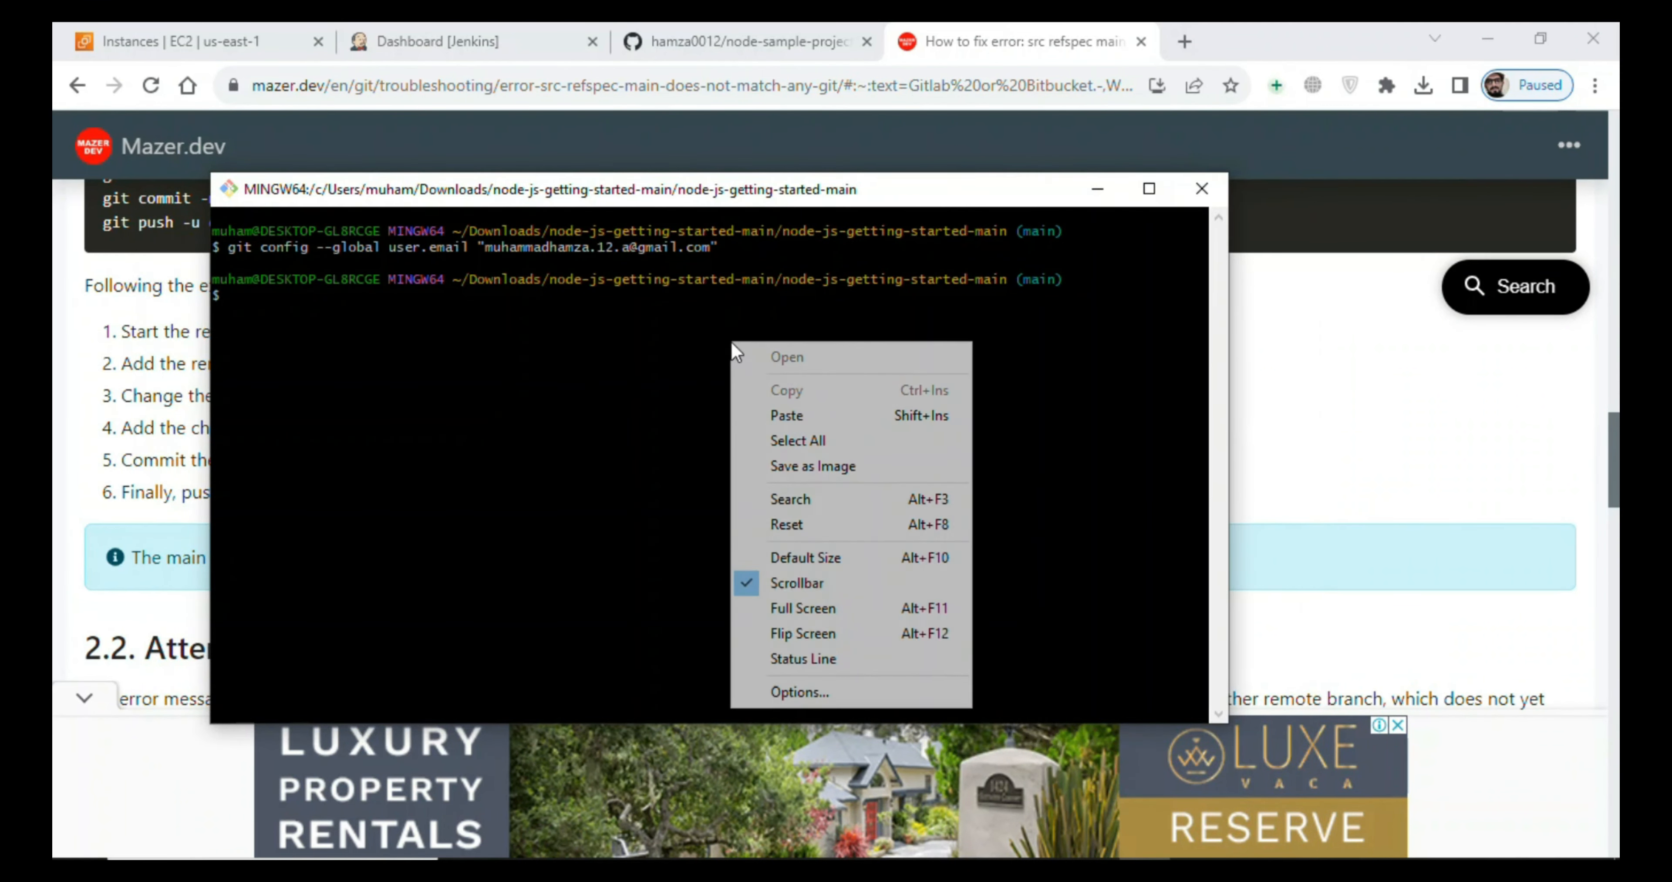
click(770, 414)
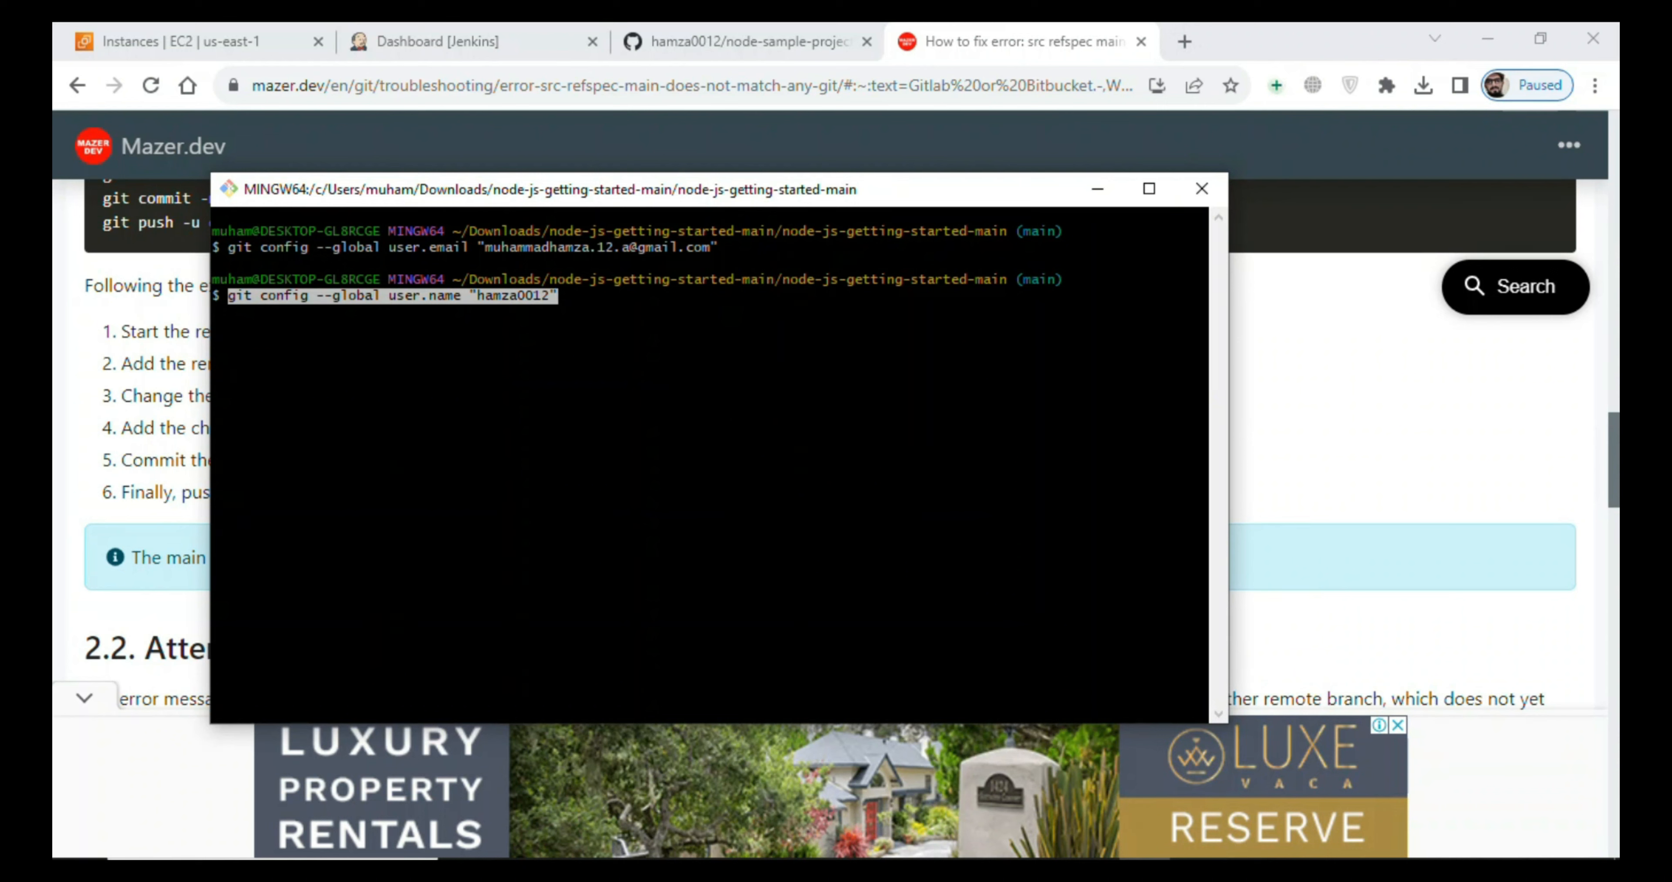
key(Return)
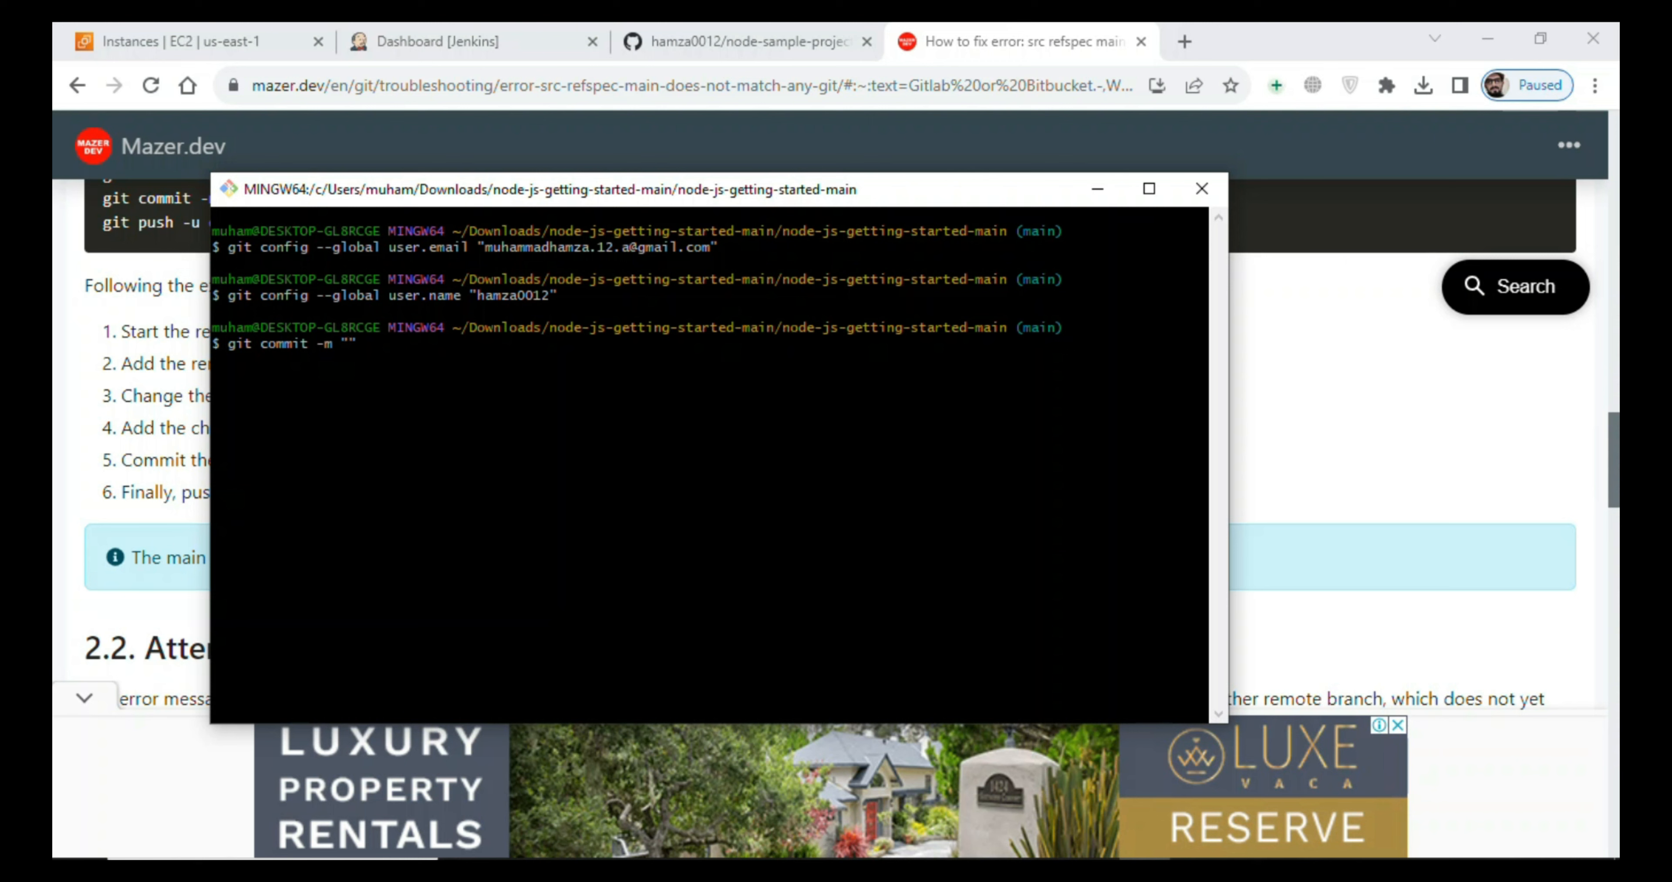
- Run git commit -m "first" to commit the project files, and clear the Git Bash screen
key(BackSpace)
text(irst)
key(Return)
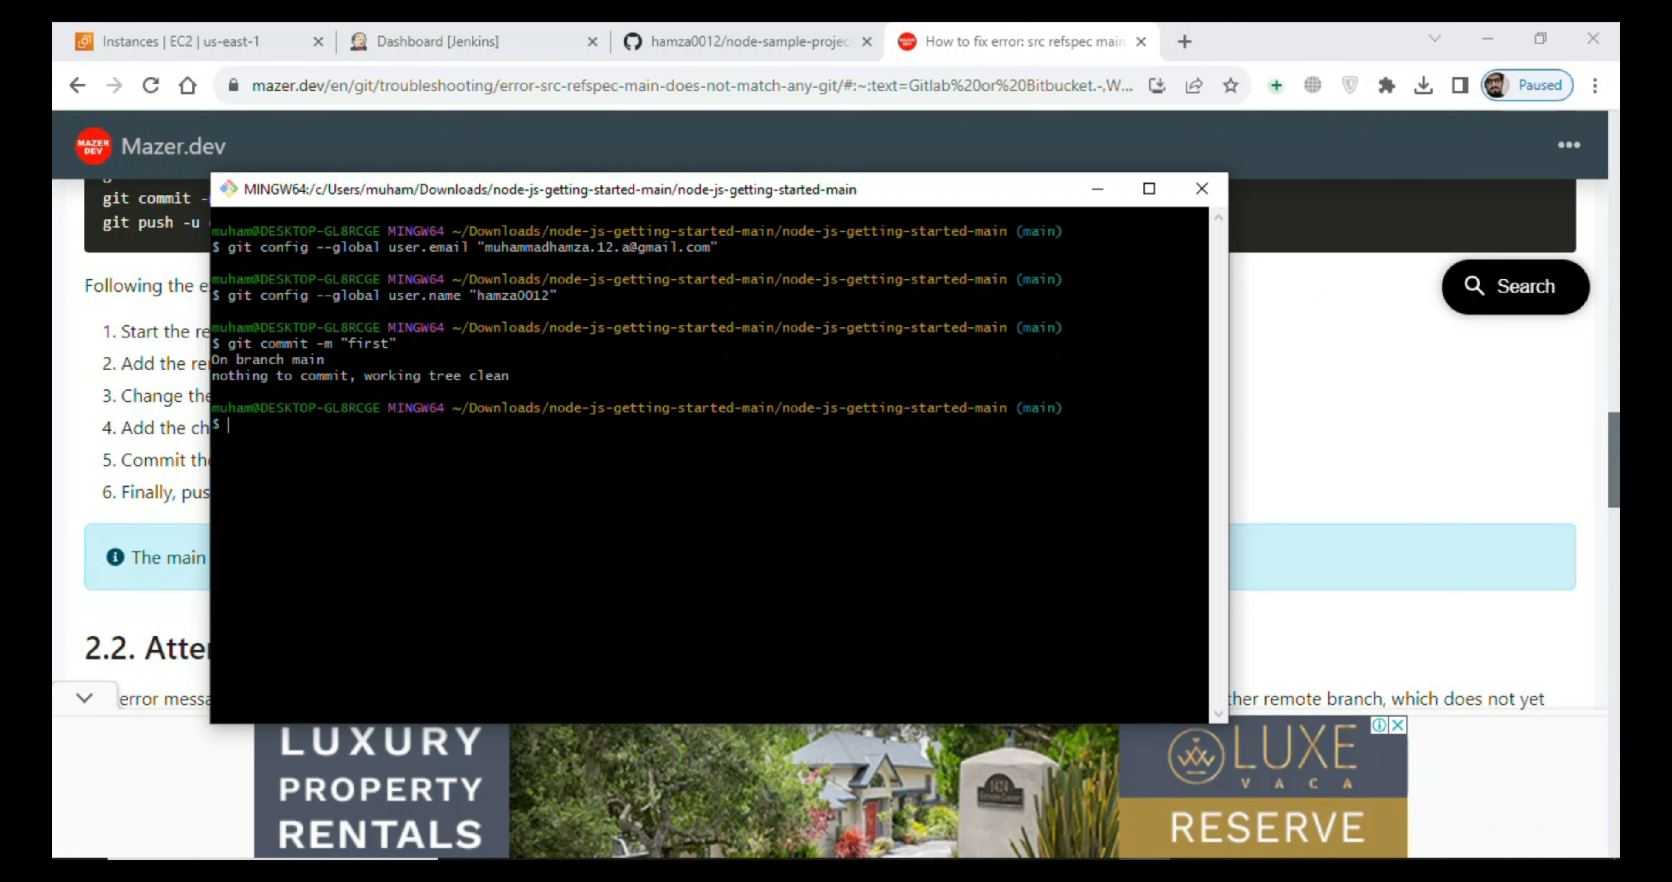
text(clear)
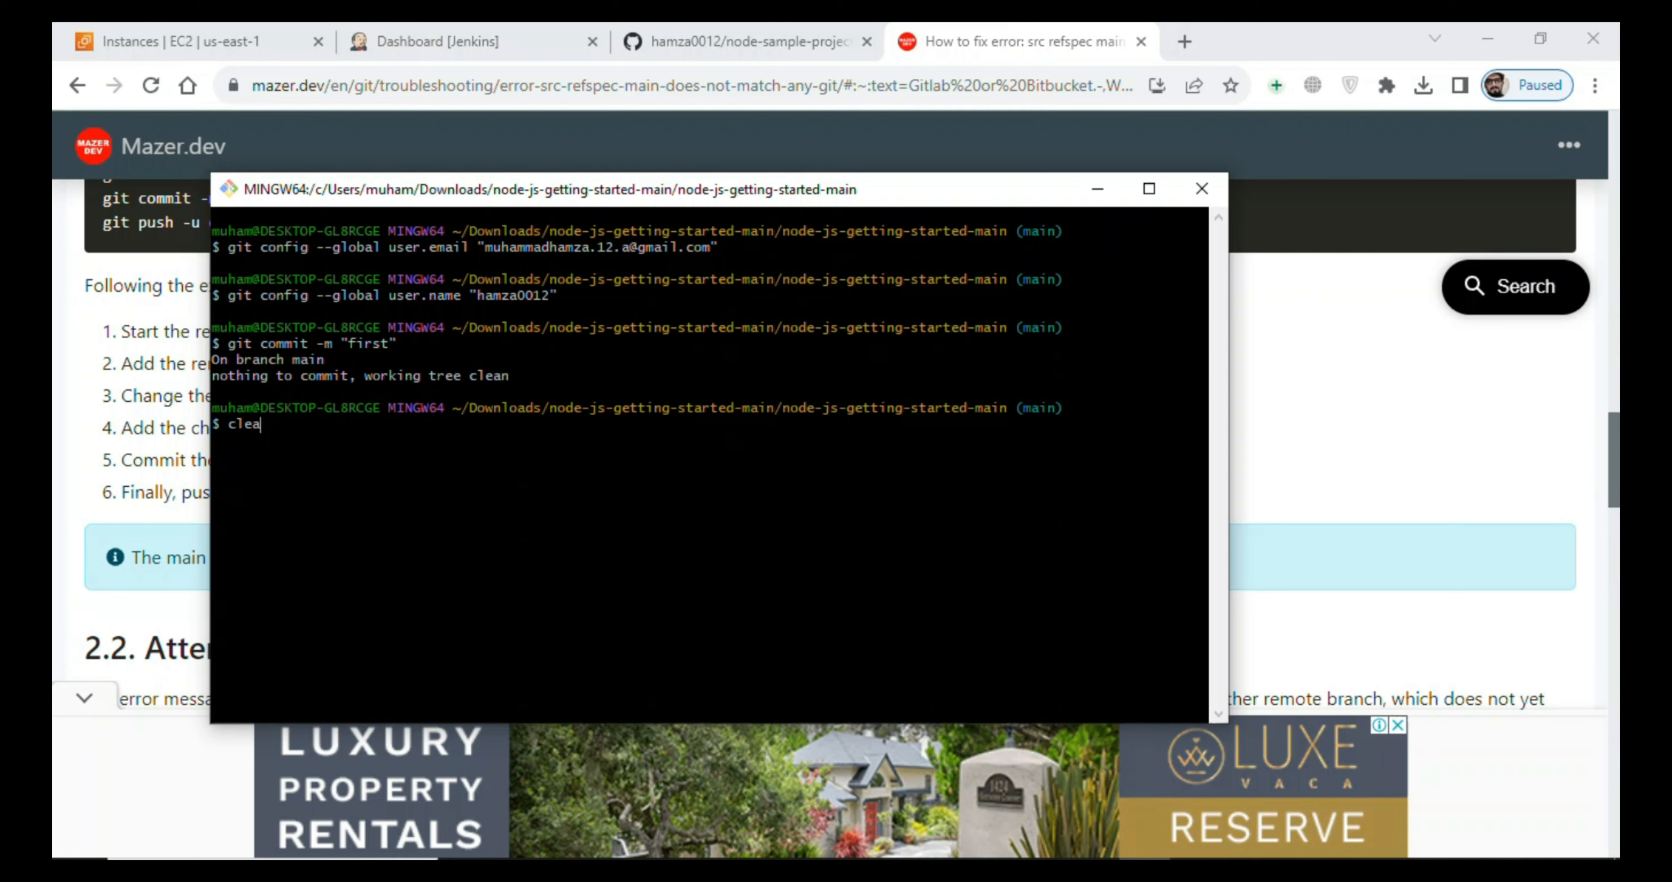
key(Return)
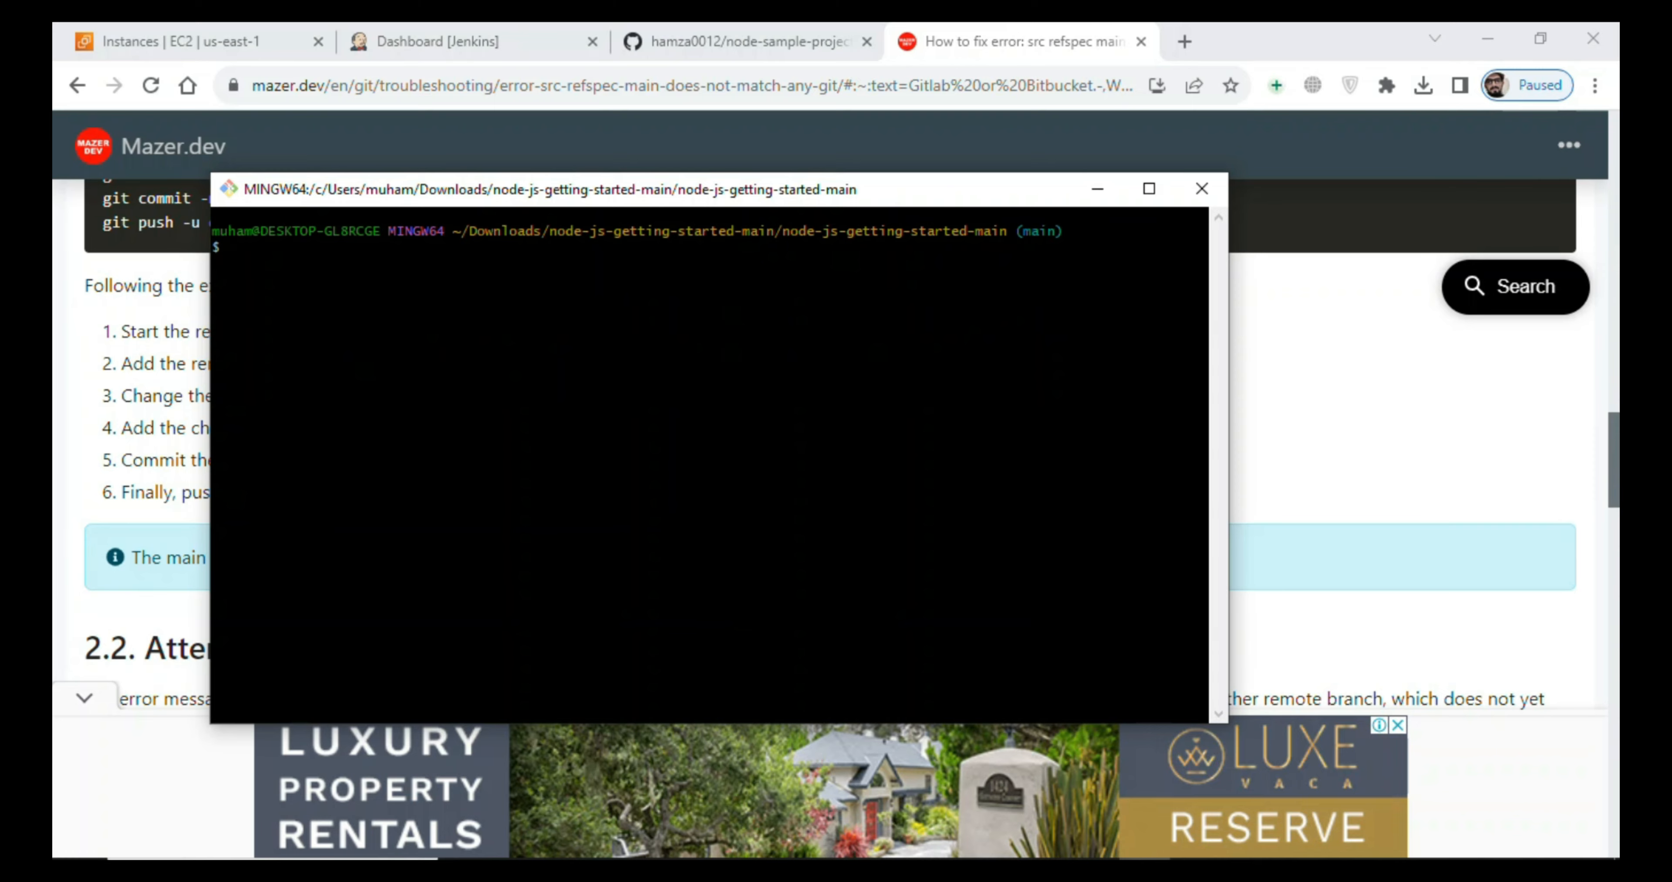
- Copy "git push origin main" from jen-git.txt and run it in Git Bash to start pushing the project to GitHub
key(alt+Tab)
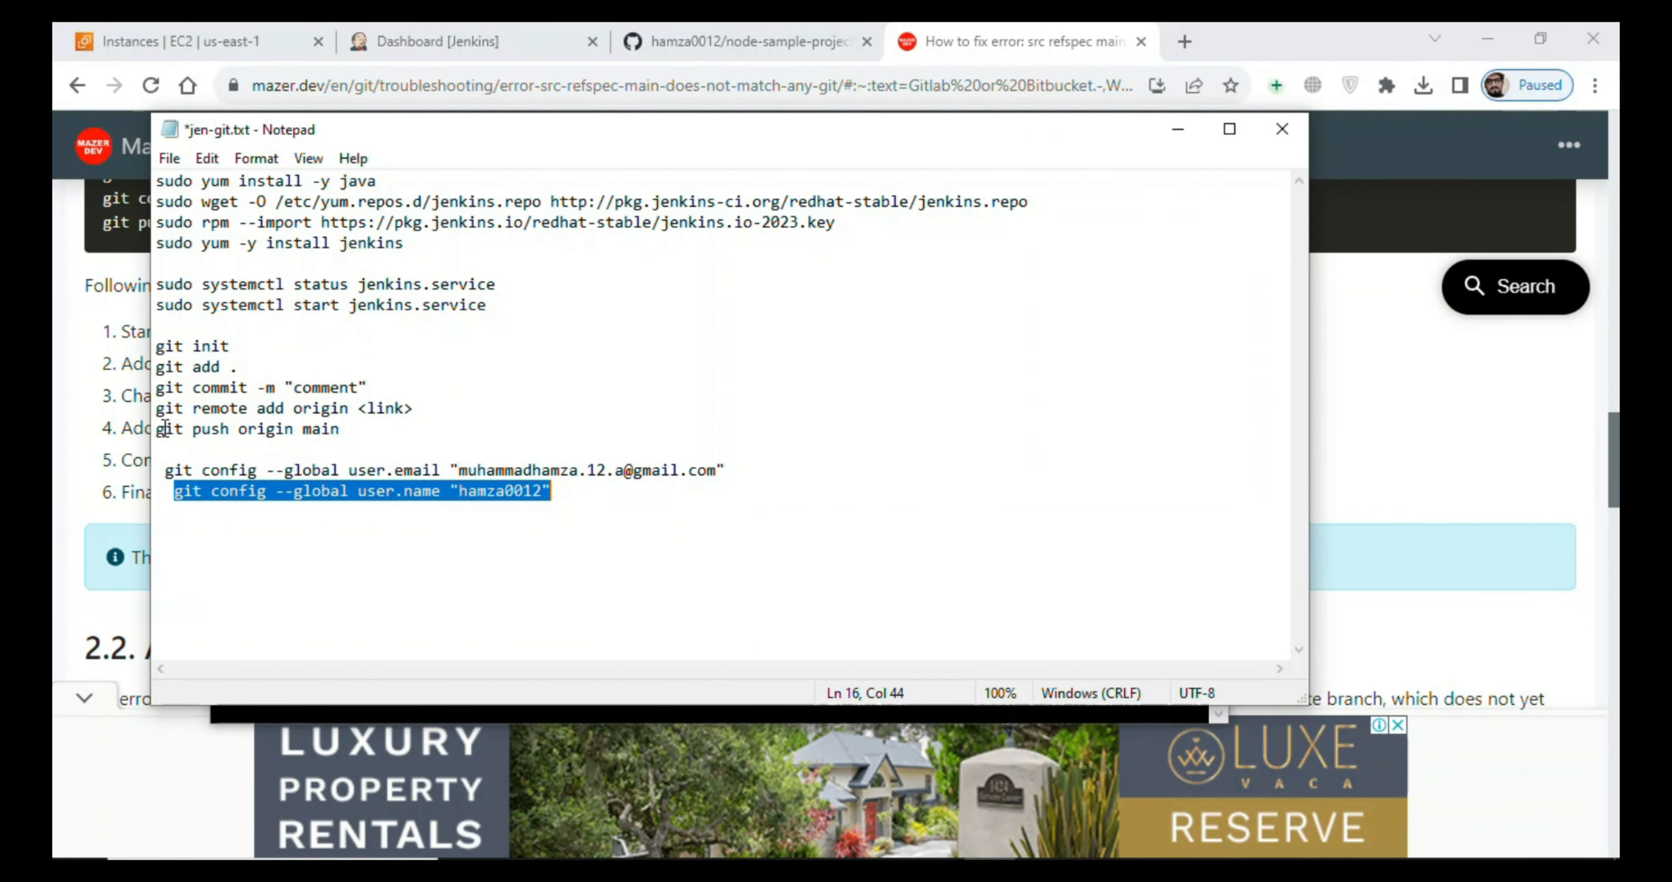
drag(158, 429, 345, 436)
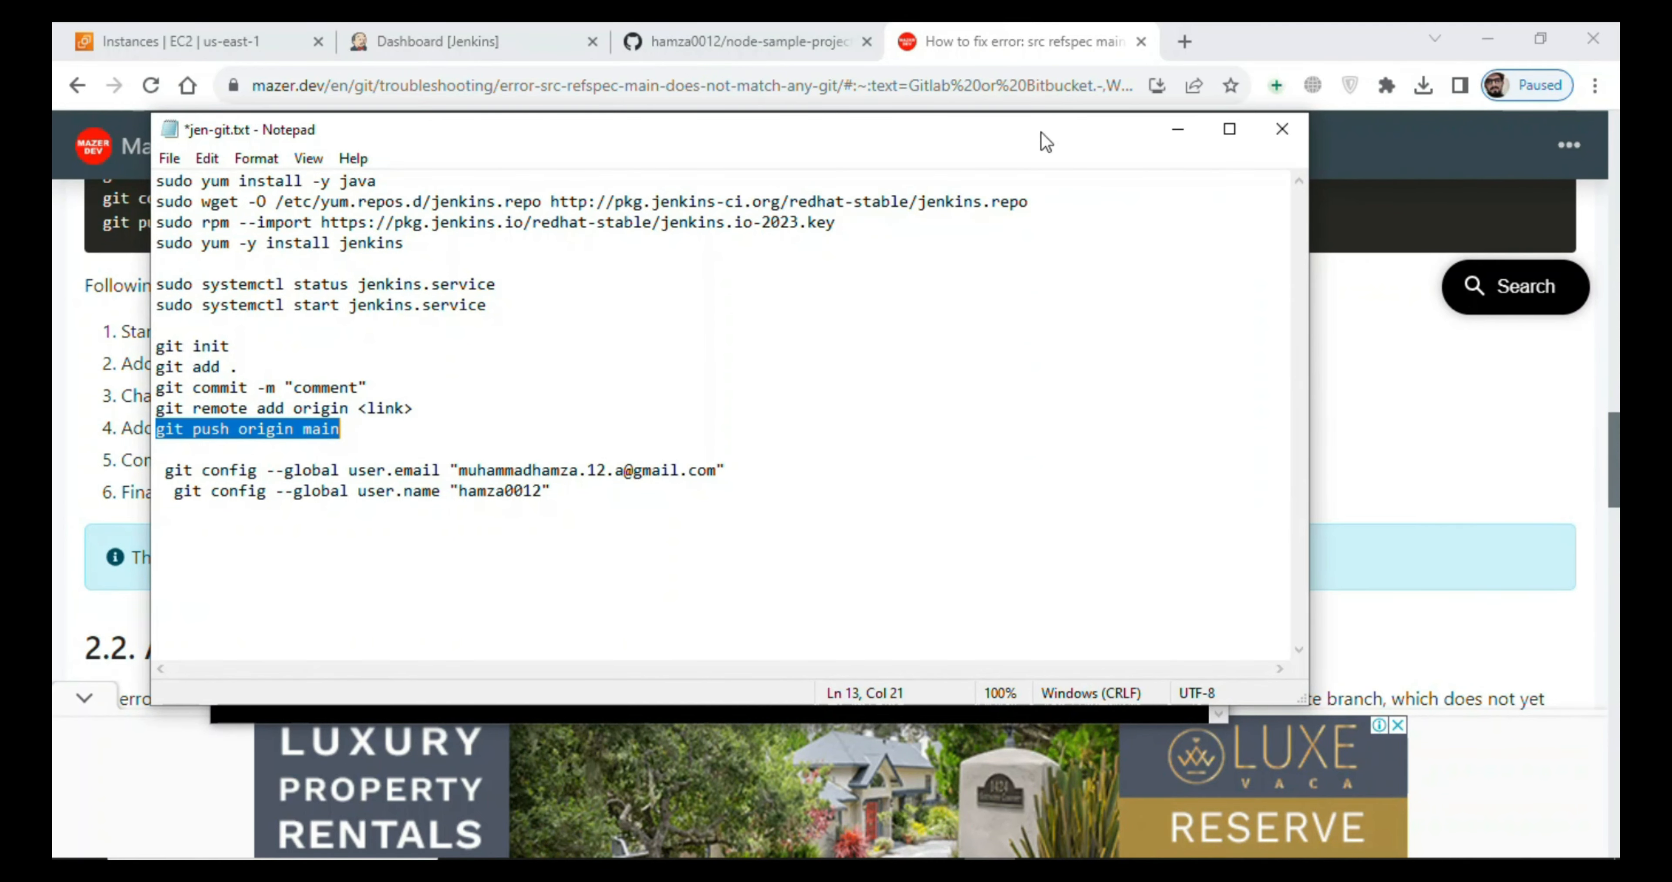
click(1178, 129)
right_click(537, 300)
click(588, 373)
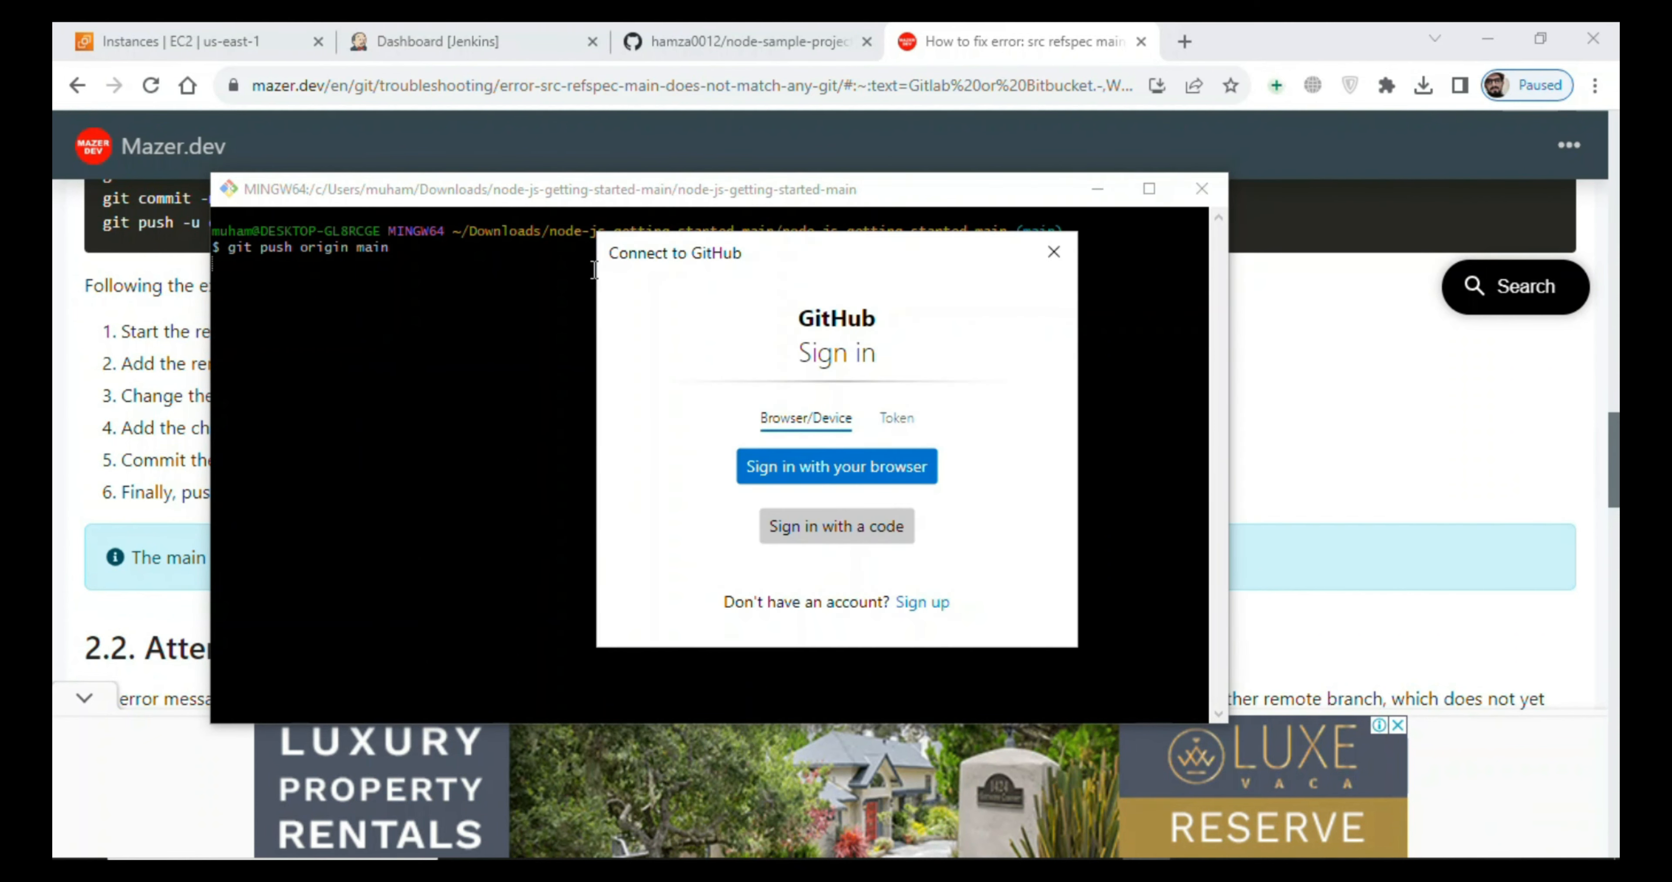
- Authenticate to GitHub with the browser sign-in so the pending push completes, and put the Git Bash window away
click(900, 415)
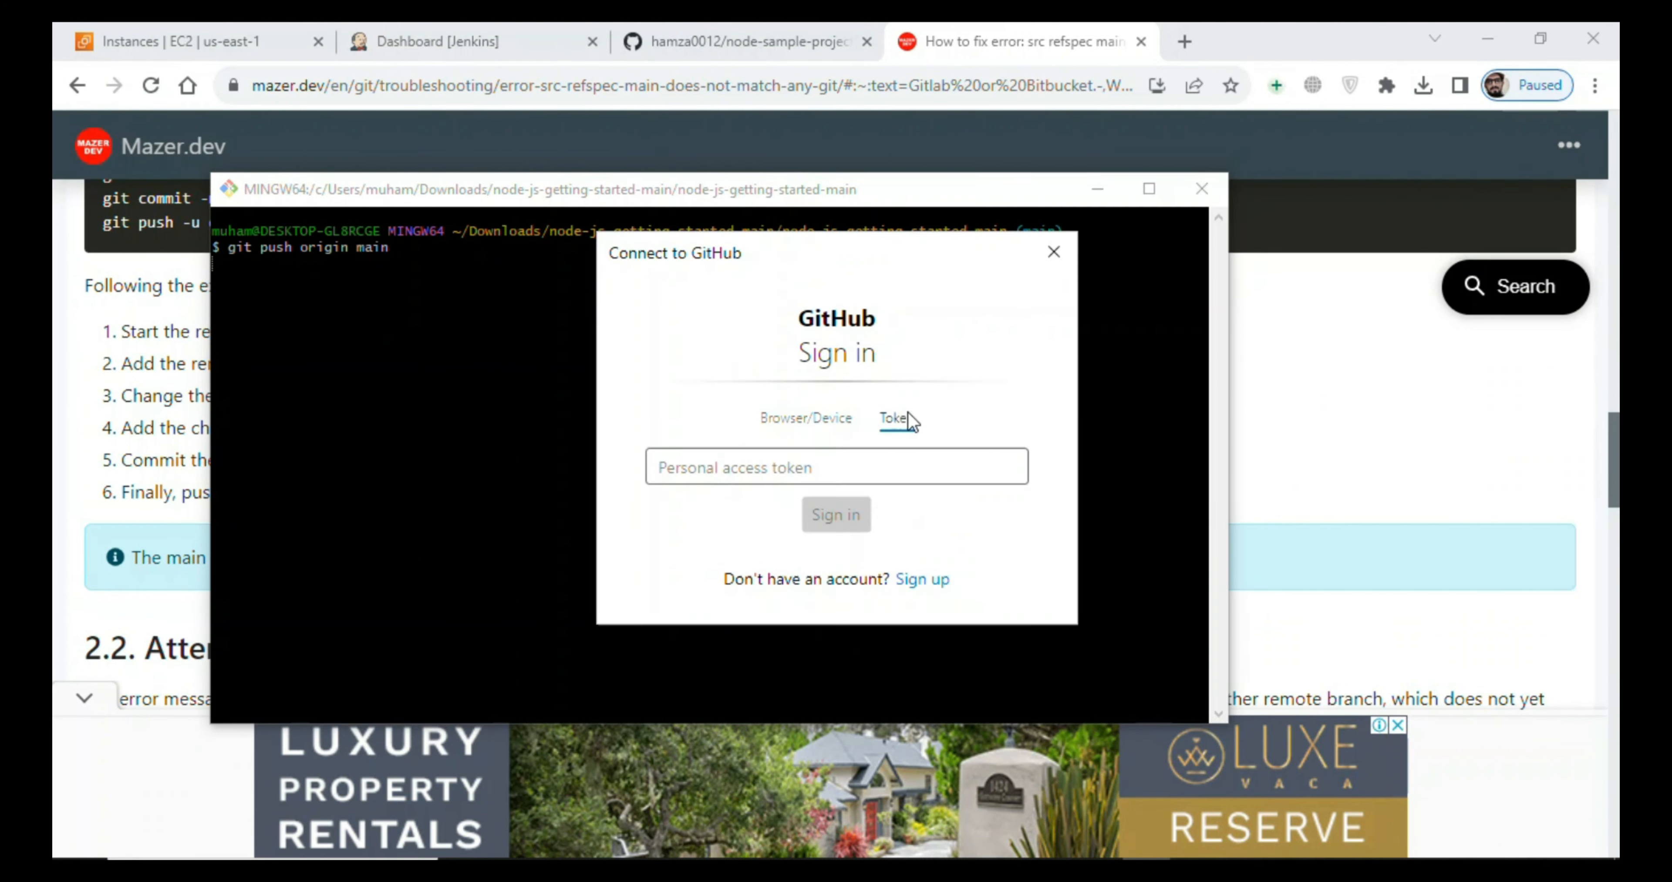
click(808, 419)
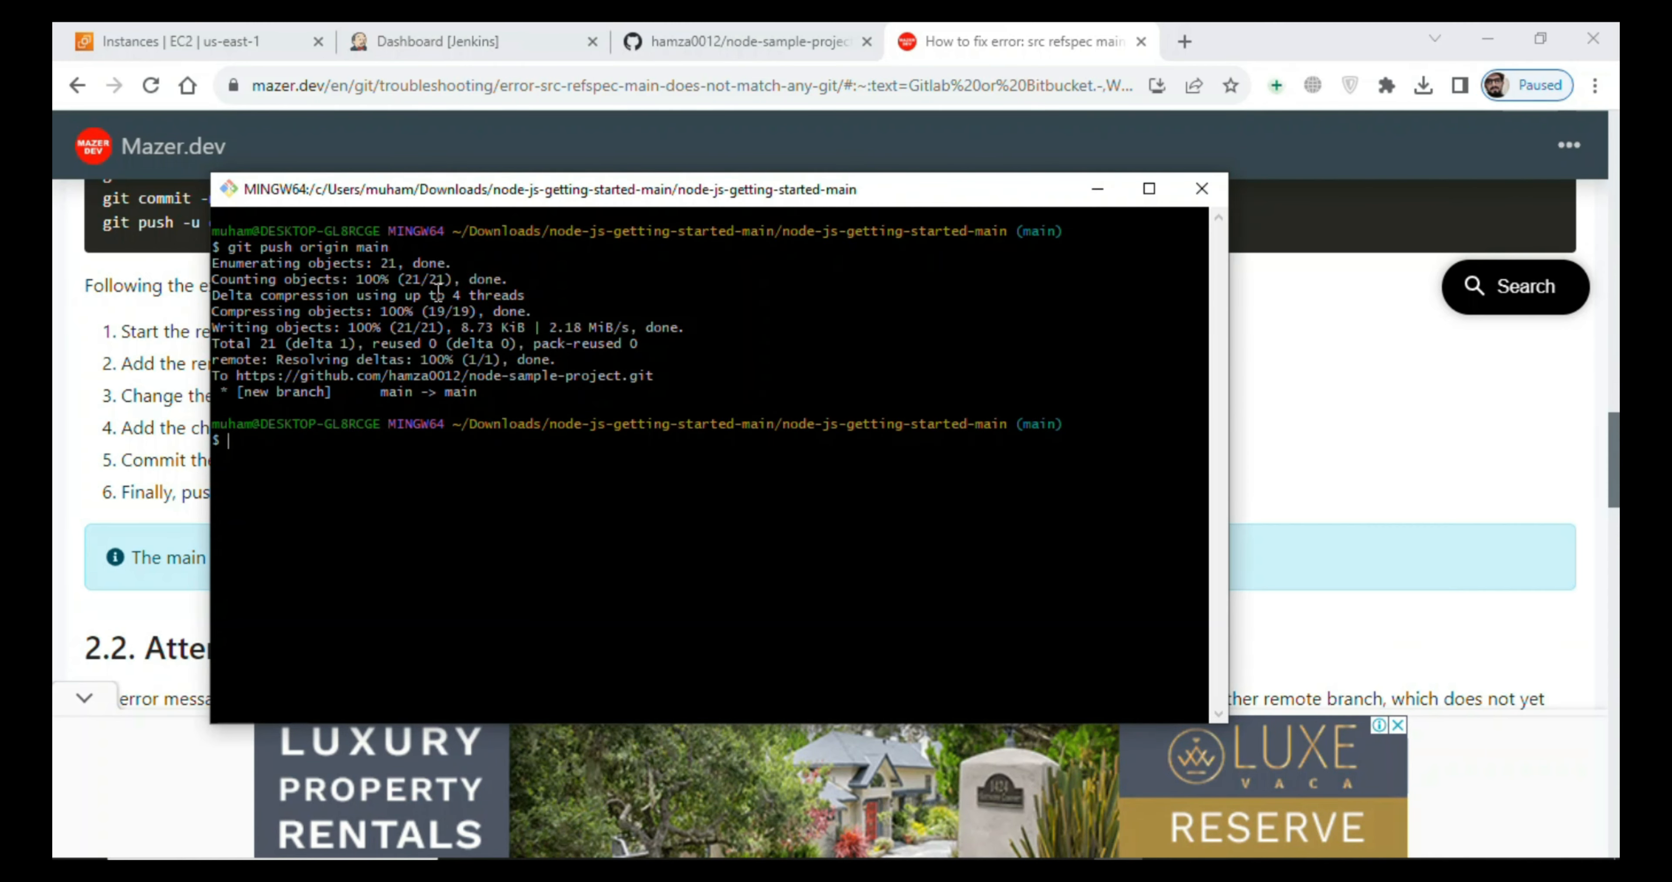
click(1113, 202)
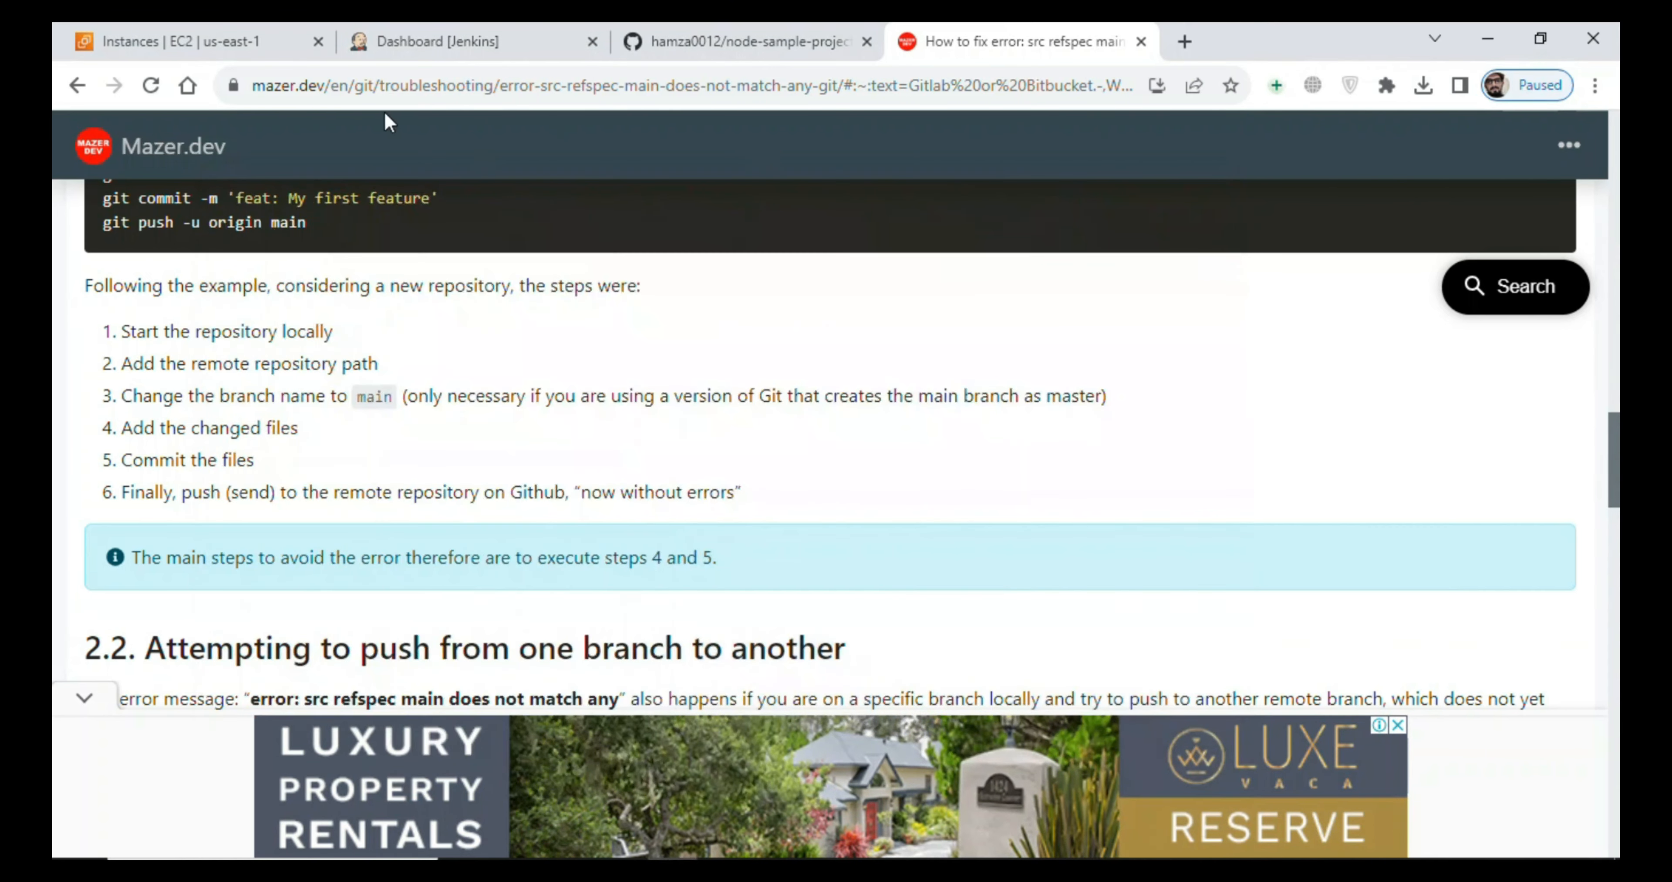
- Reload the node-sample-project repository page on GitHub to view the pushed files, and close the mazer.dev troubleshooting page
click(740, 40)
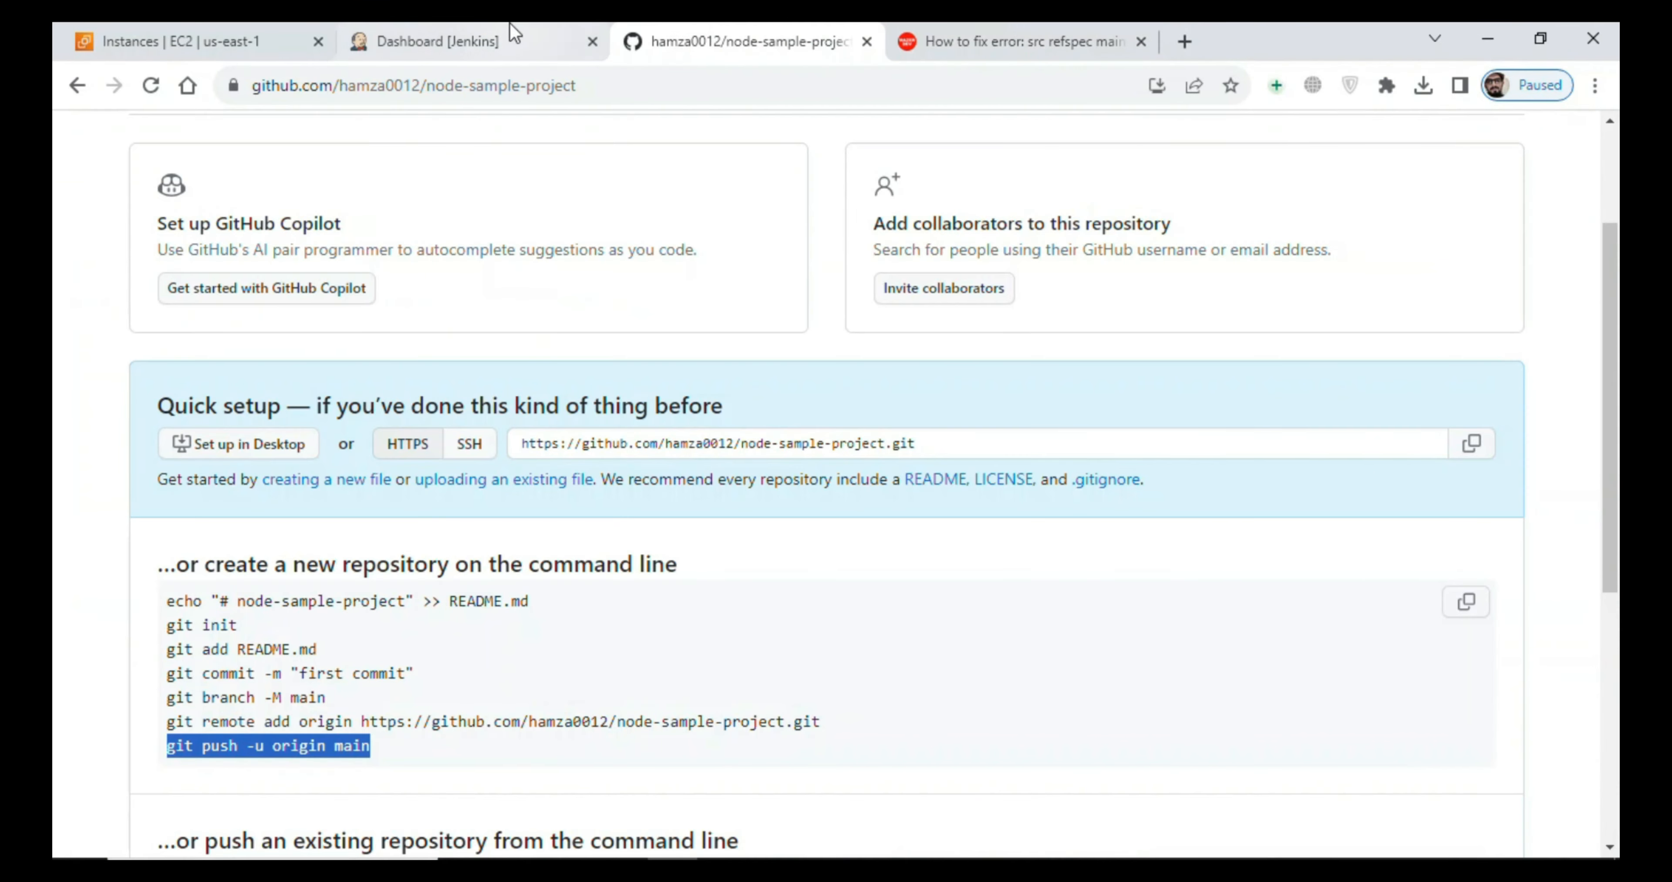
click(512, 36)
key(ctrl+Tab)
click(155, 89)
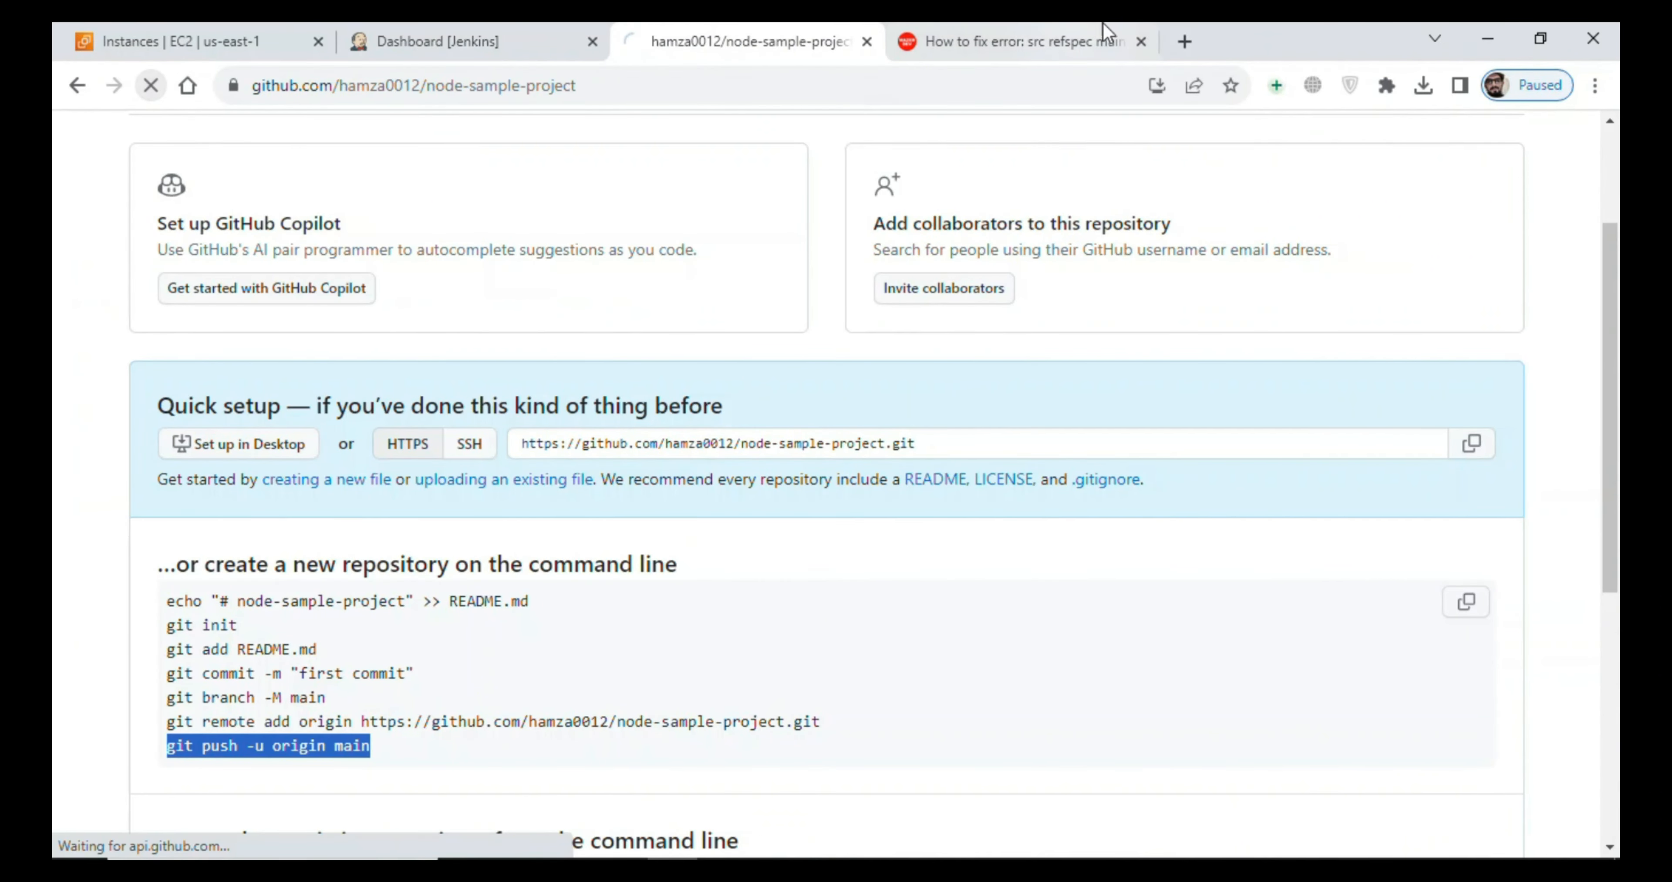
click(1141, 41)
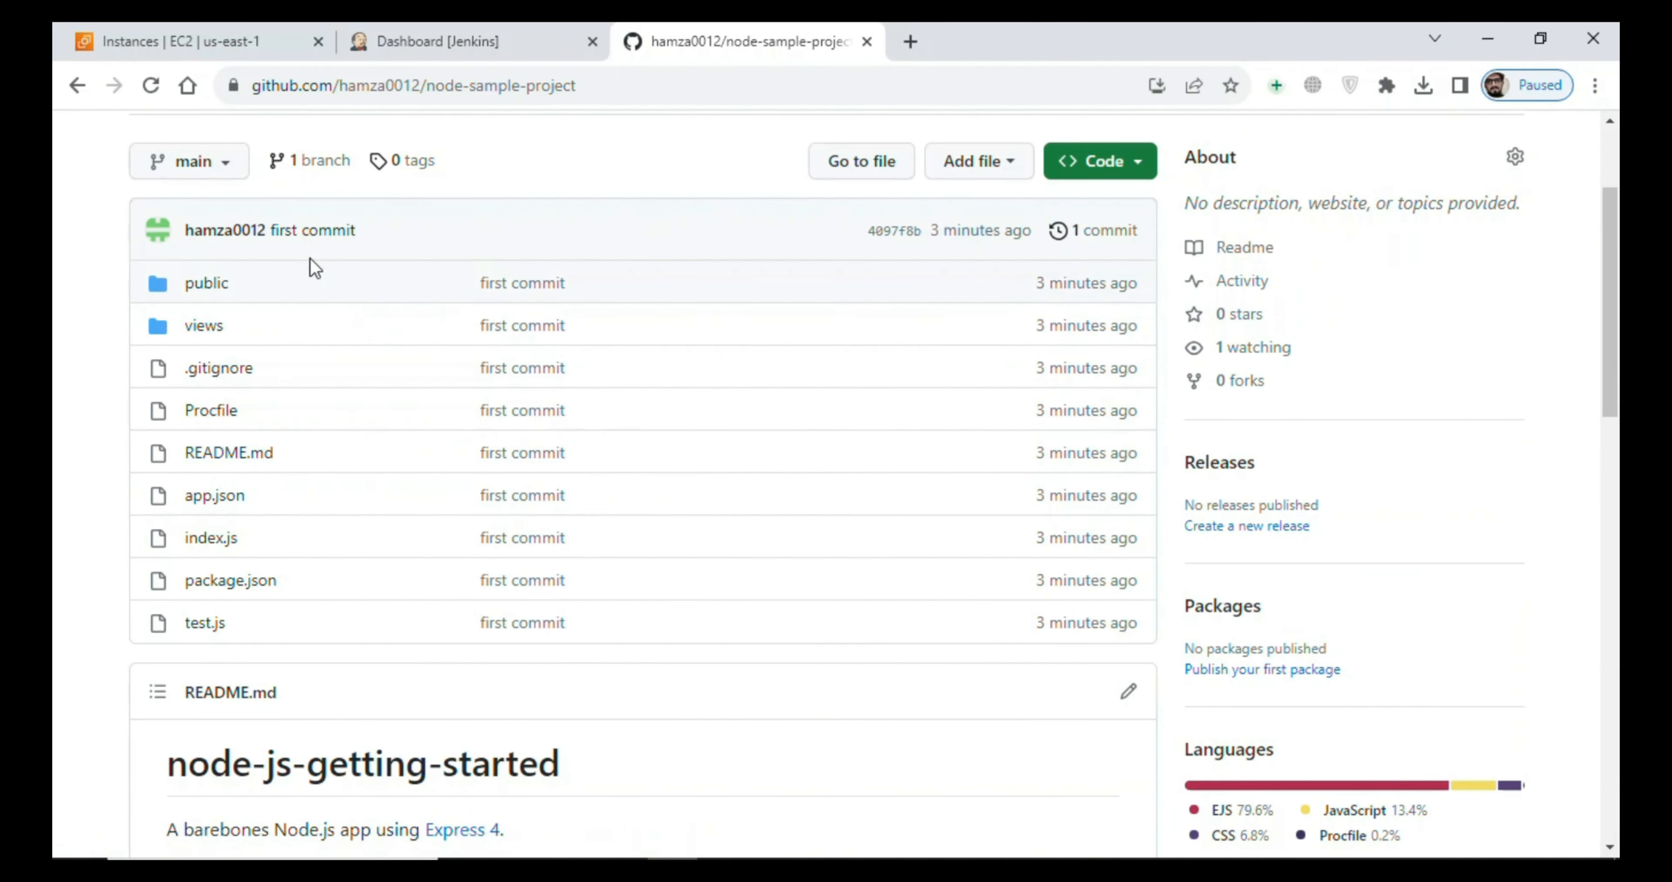
scroll(1605, 189, up, 3)
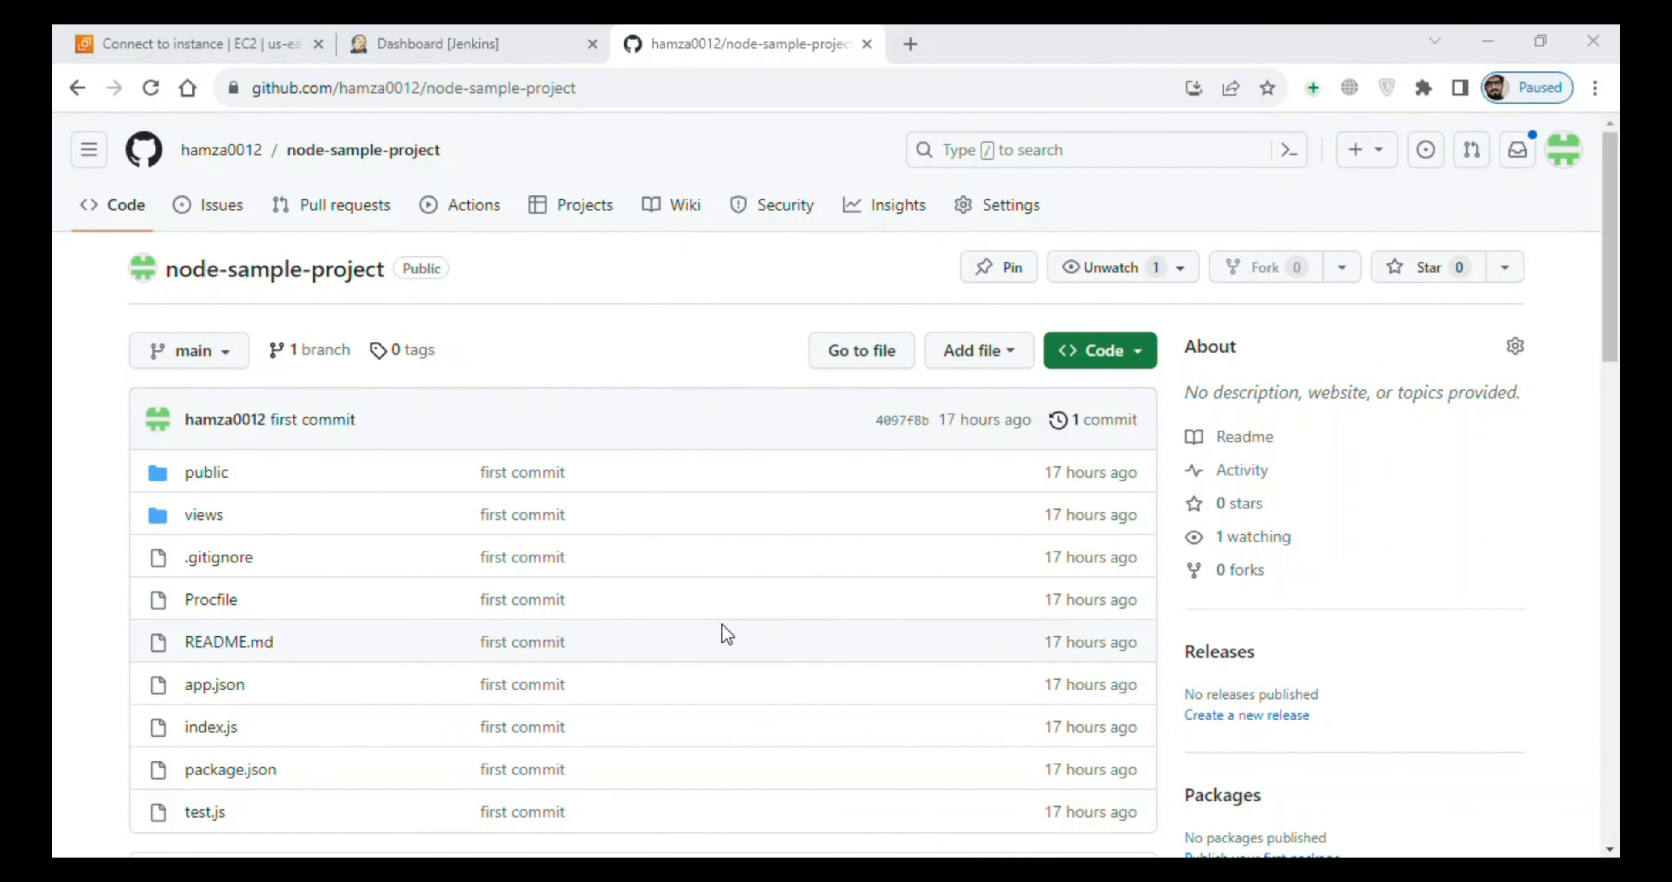
- Create a new Freestyle project named nodes-project in Jenkins
click(428, 44)
click(106, 286)
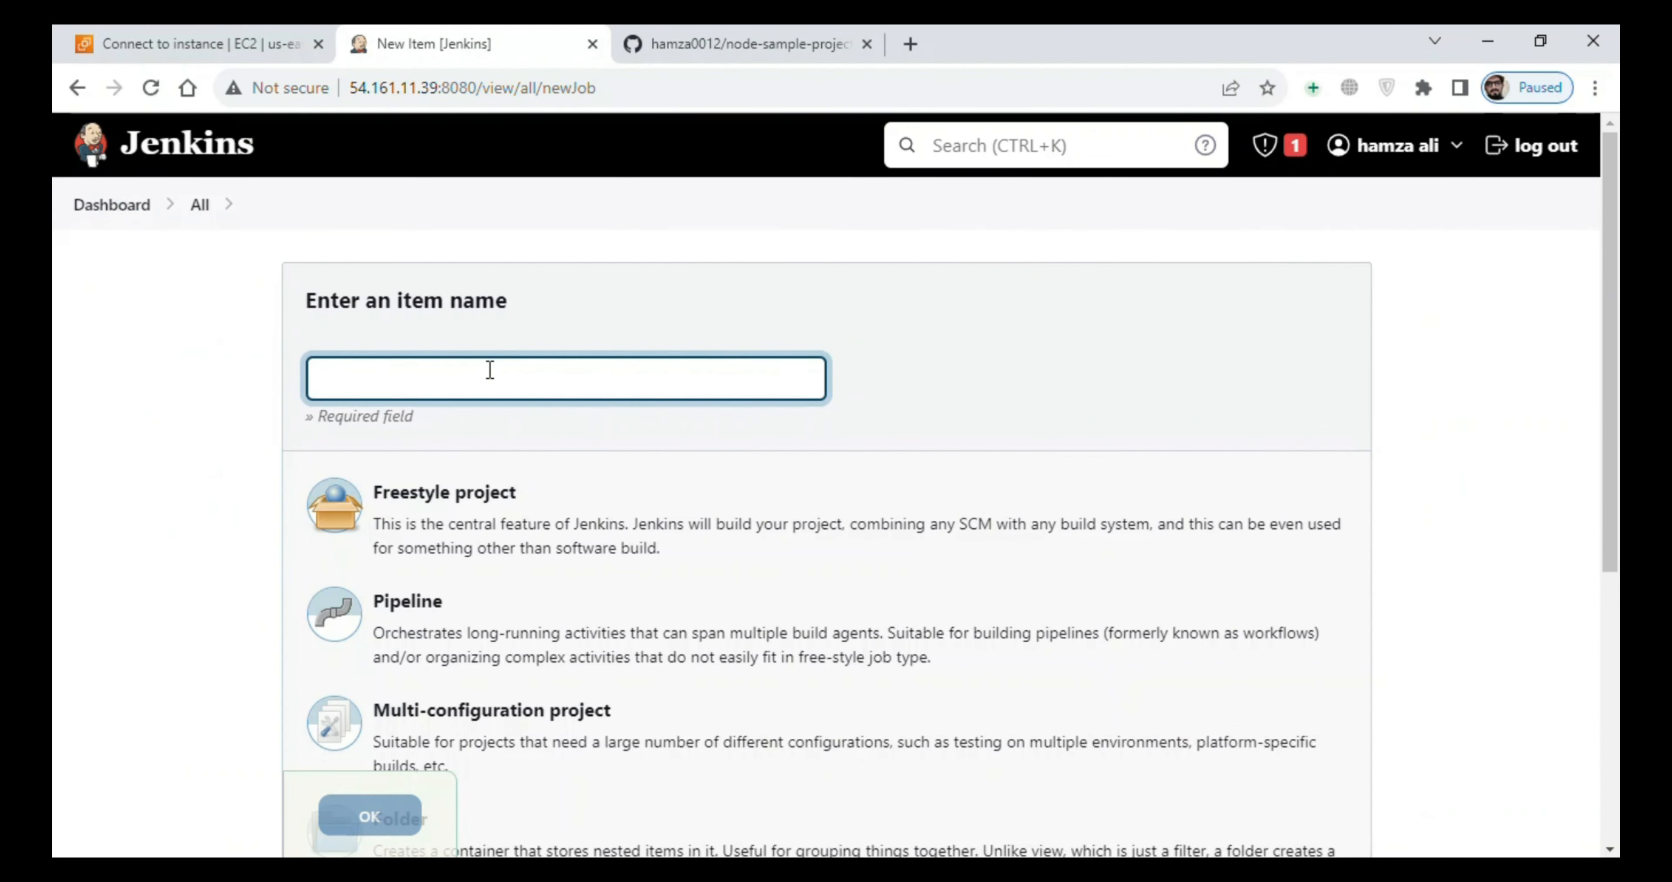
text(nodes-)
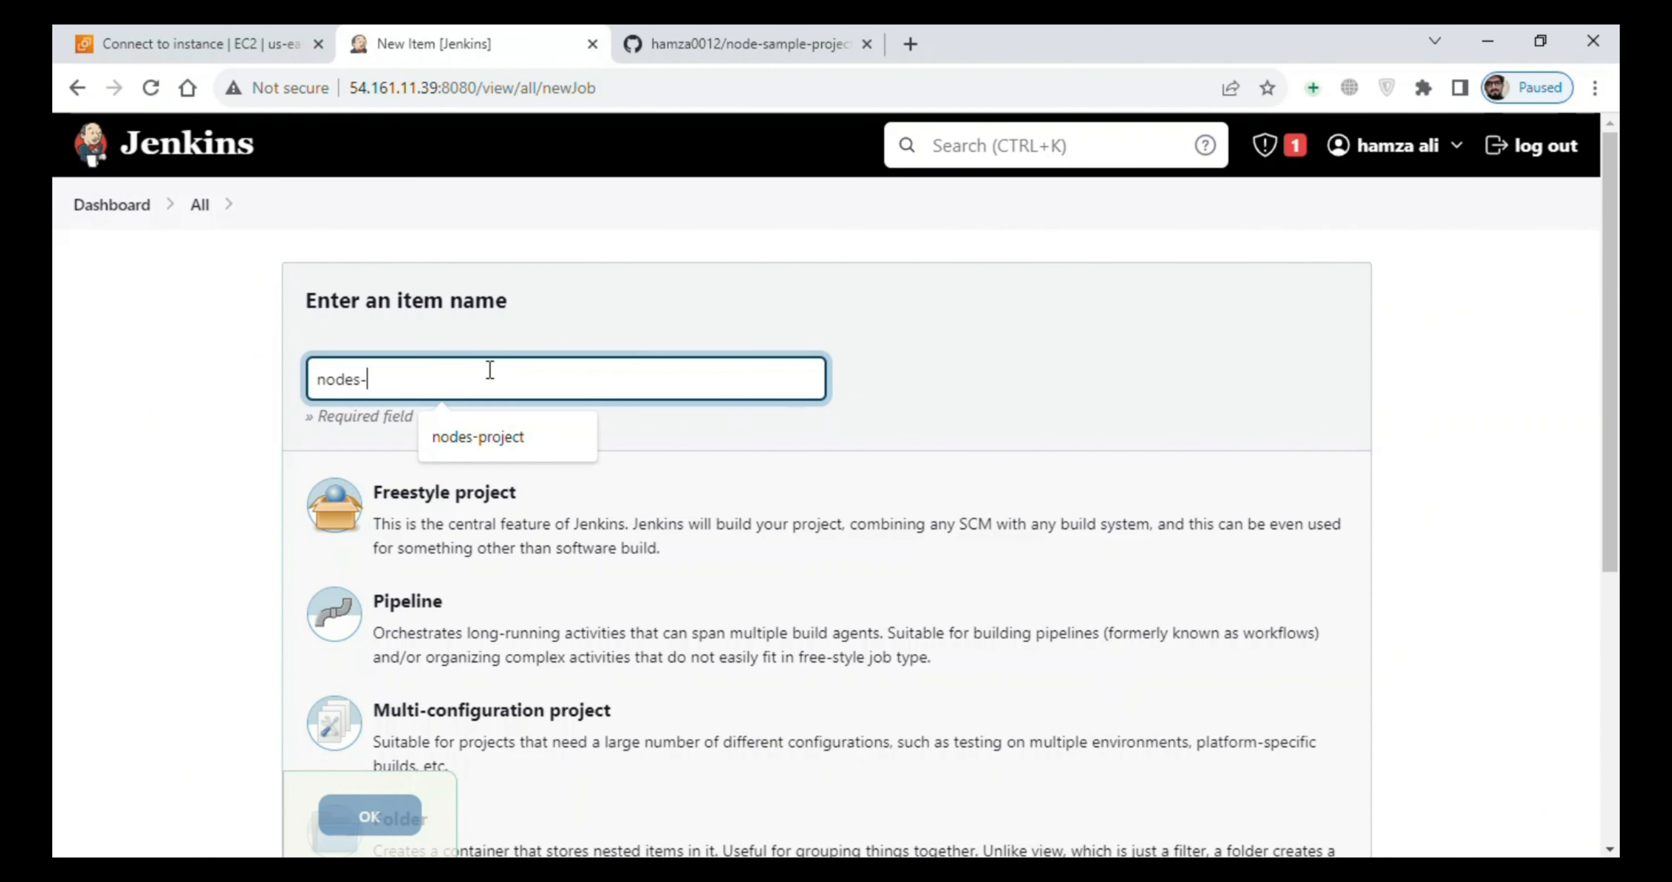
text(project)
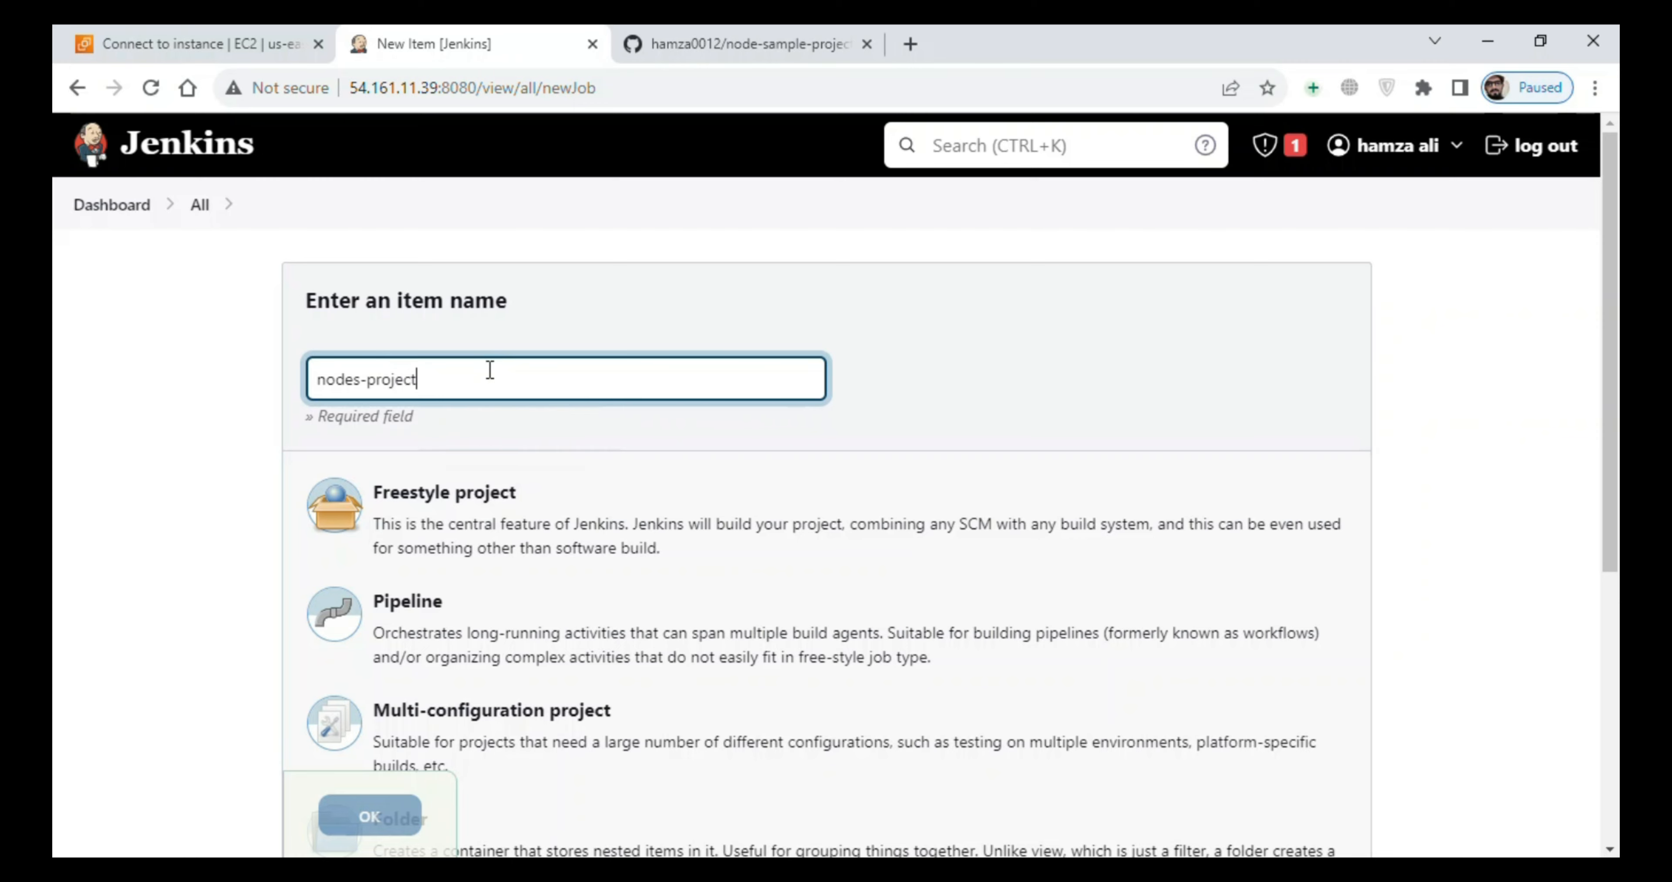
click(466, 493)
click(364, 815)
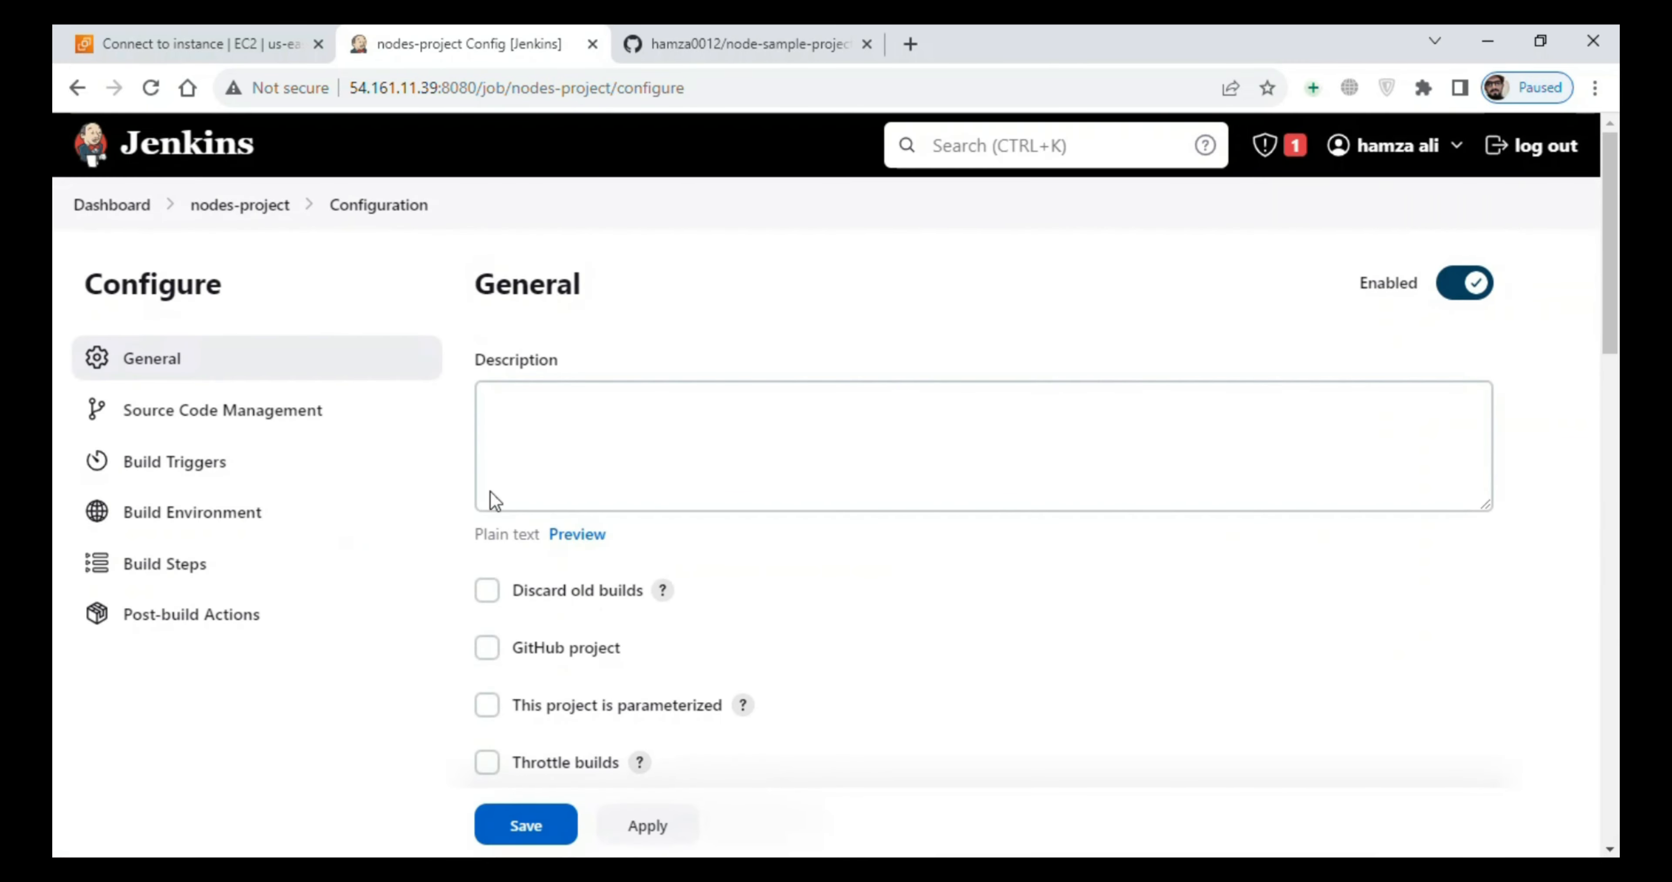
- Enter "this project is deployment of nodes js sample project" as the description of nodes-project
click(540, 444)
text(this proj)
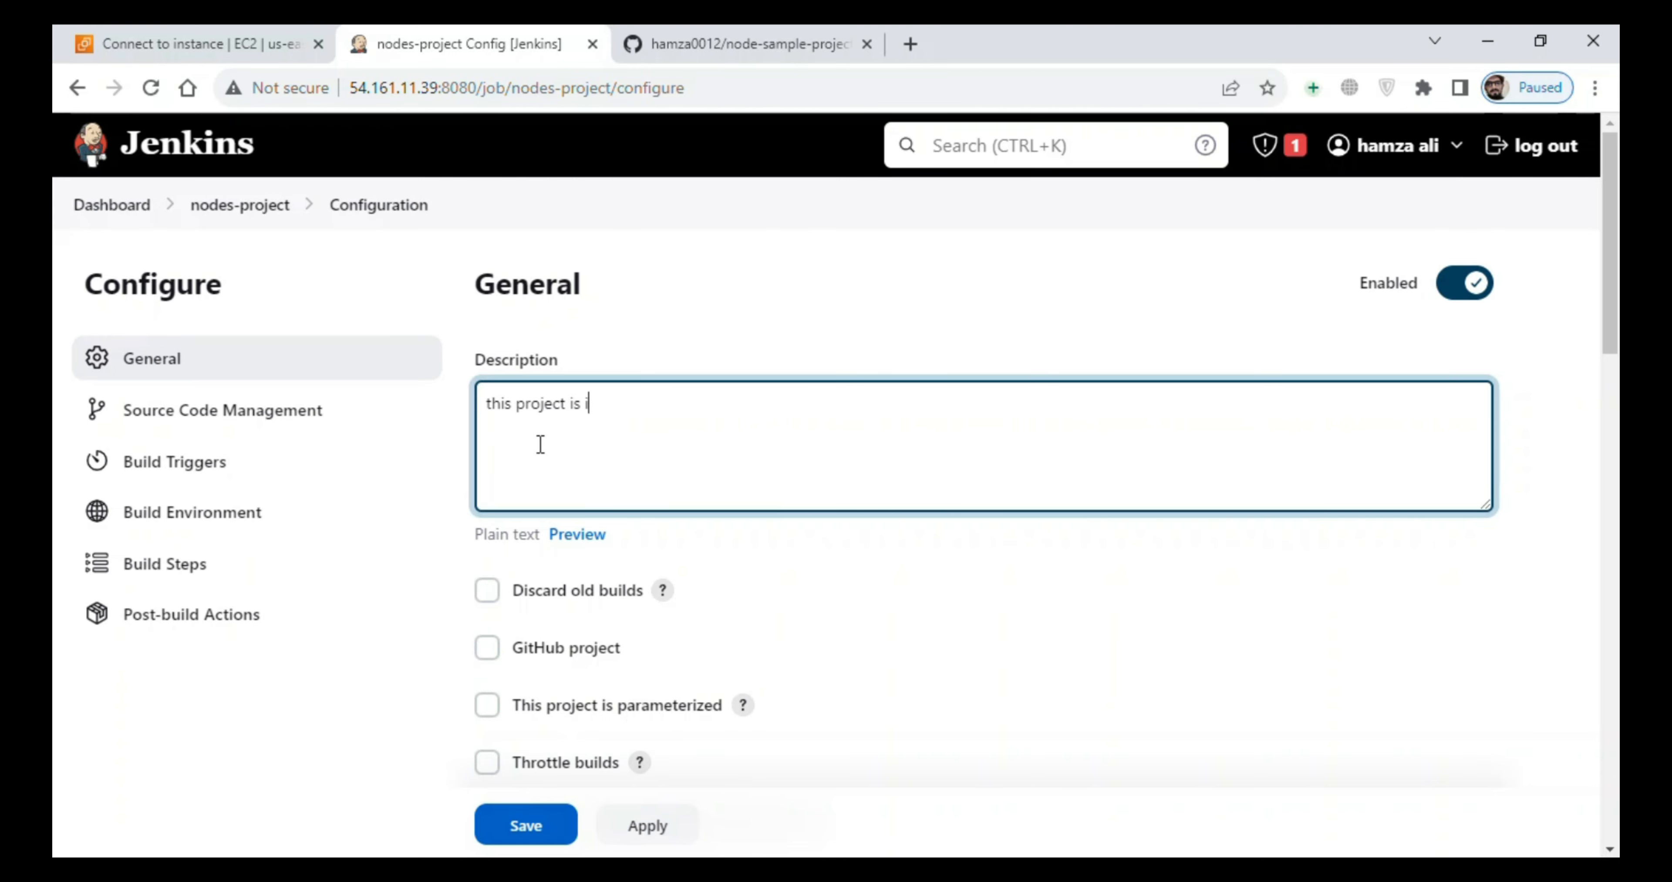
text(ect is deployment of nod)
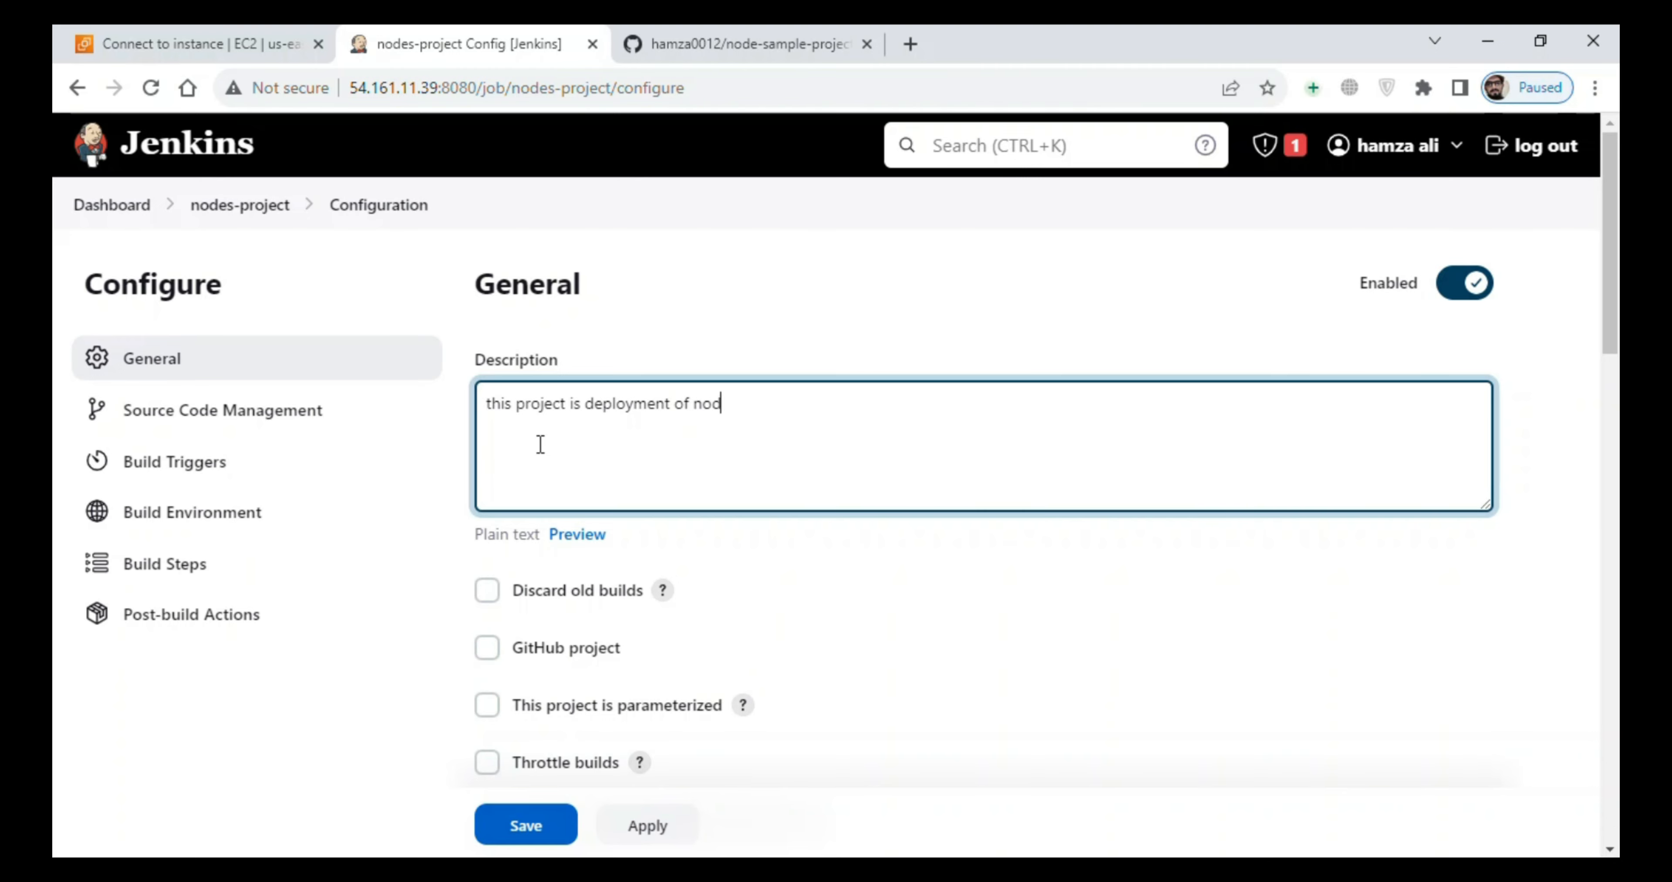
text(es js sample project)
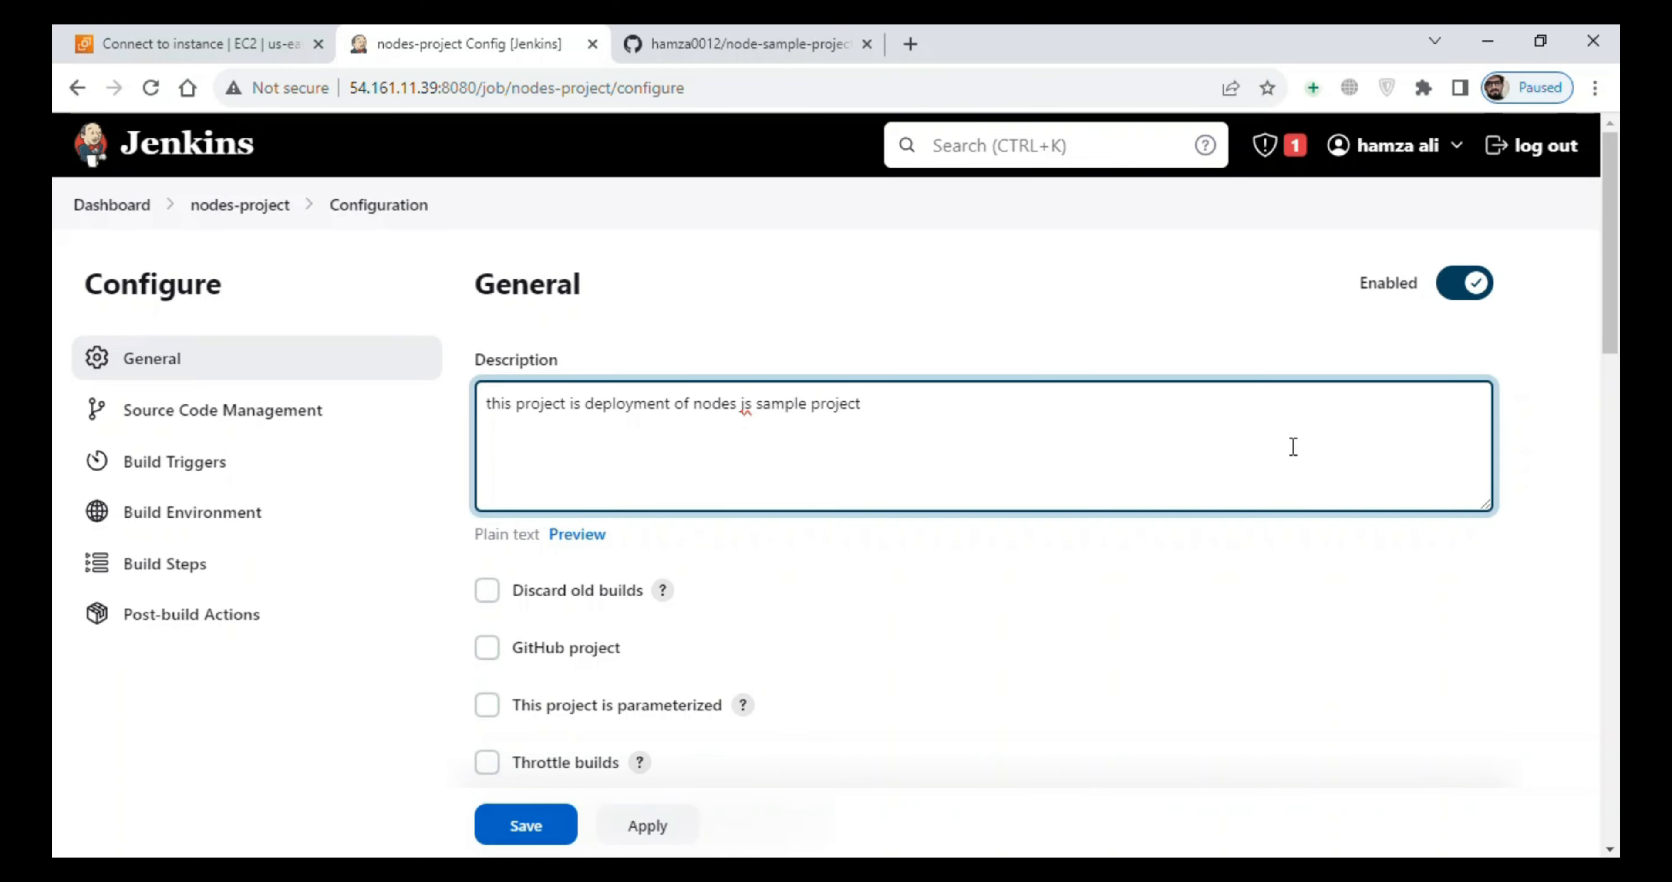
- Set the job's source code management to Git with the HTTPS clone URL copied from the node-sample-project GitHub repository
scroll(1603, 327, down, 7)
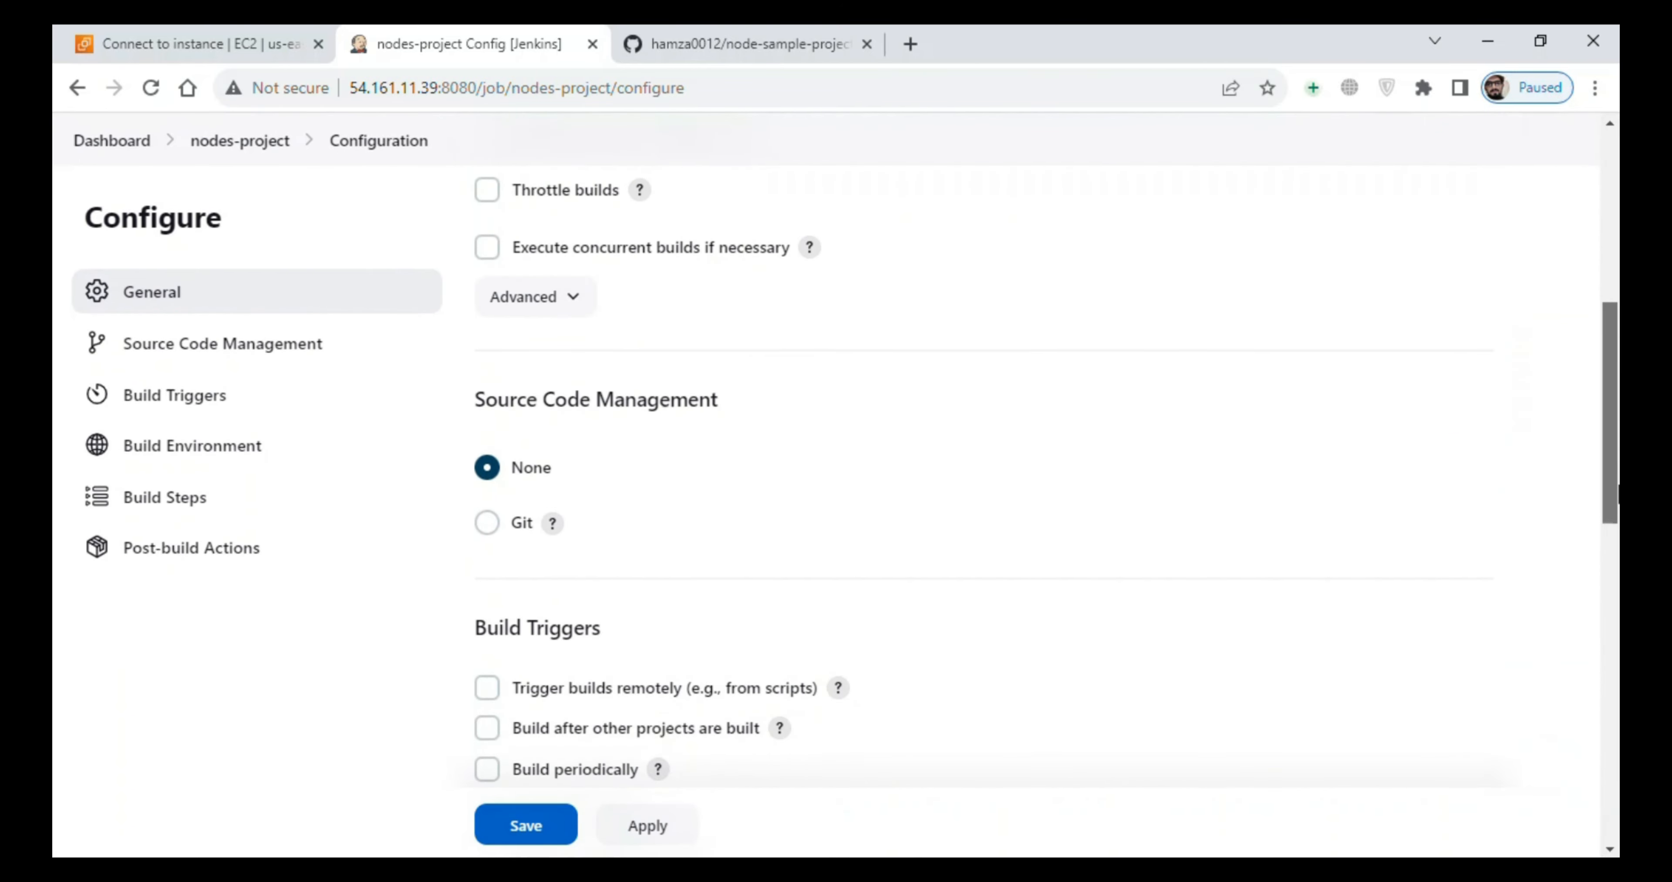
click(487, 524)
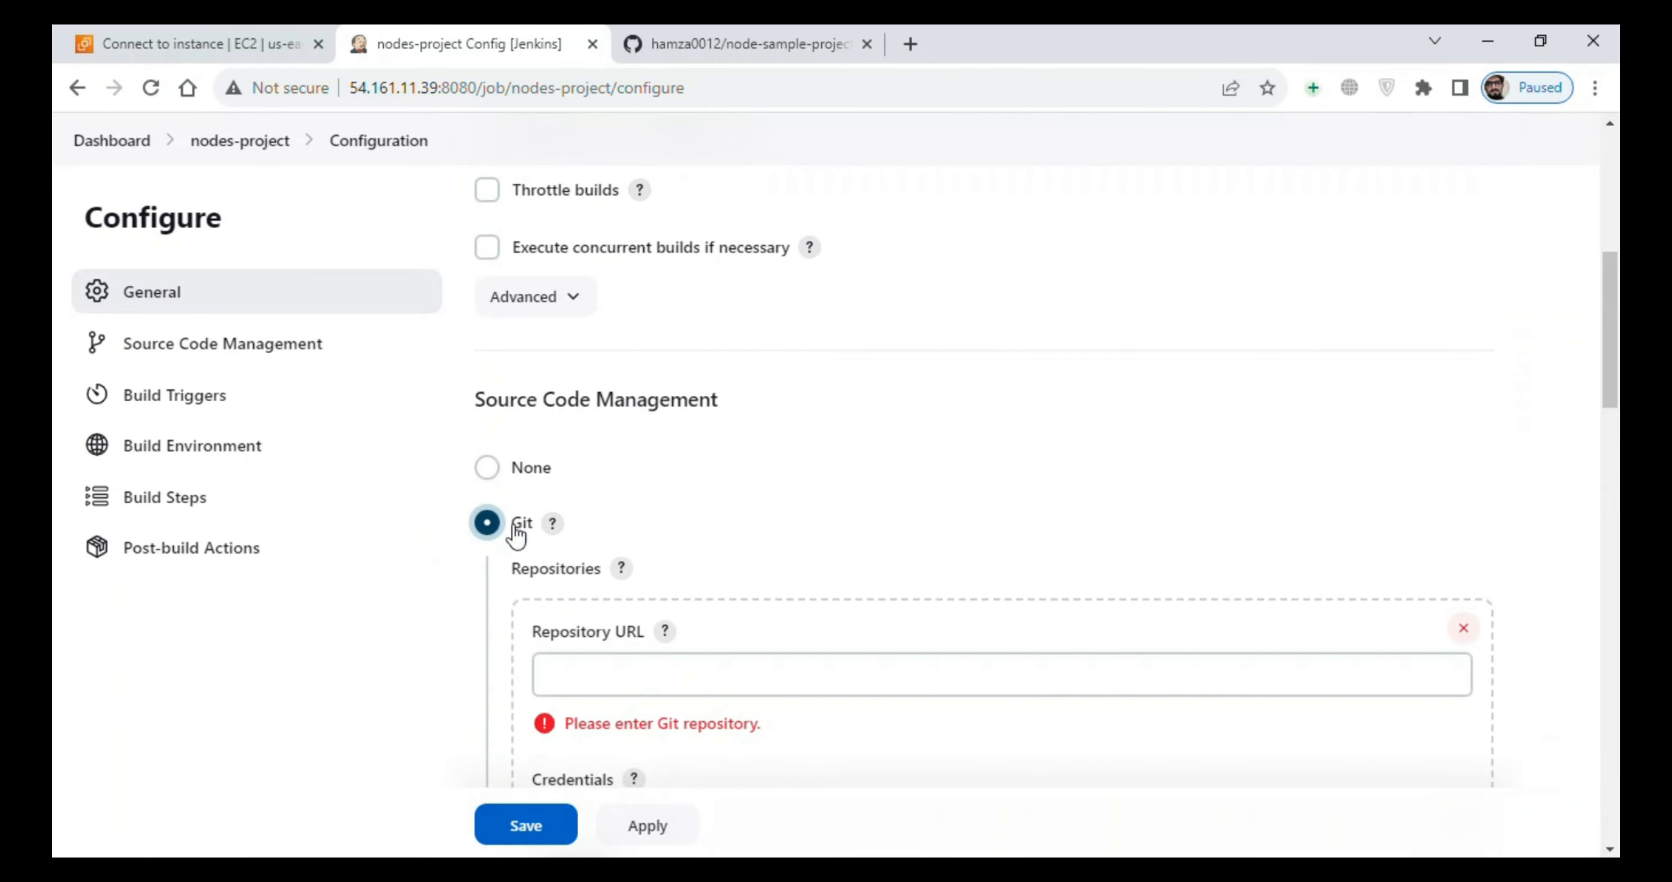
drag(1607, 390, 1608, 450)
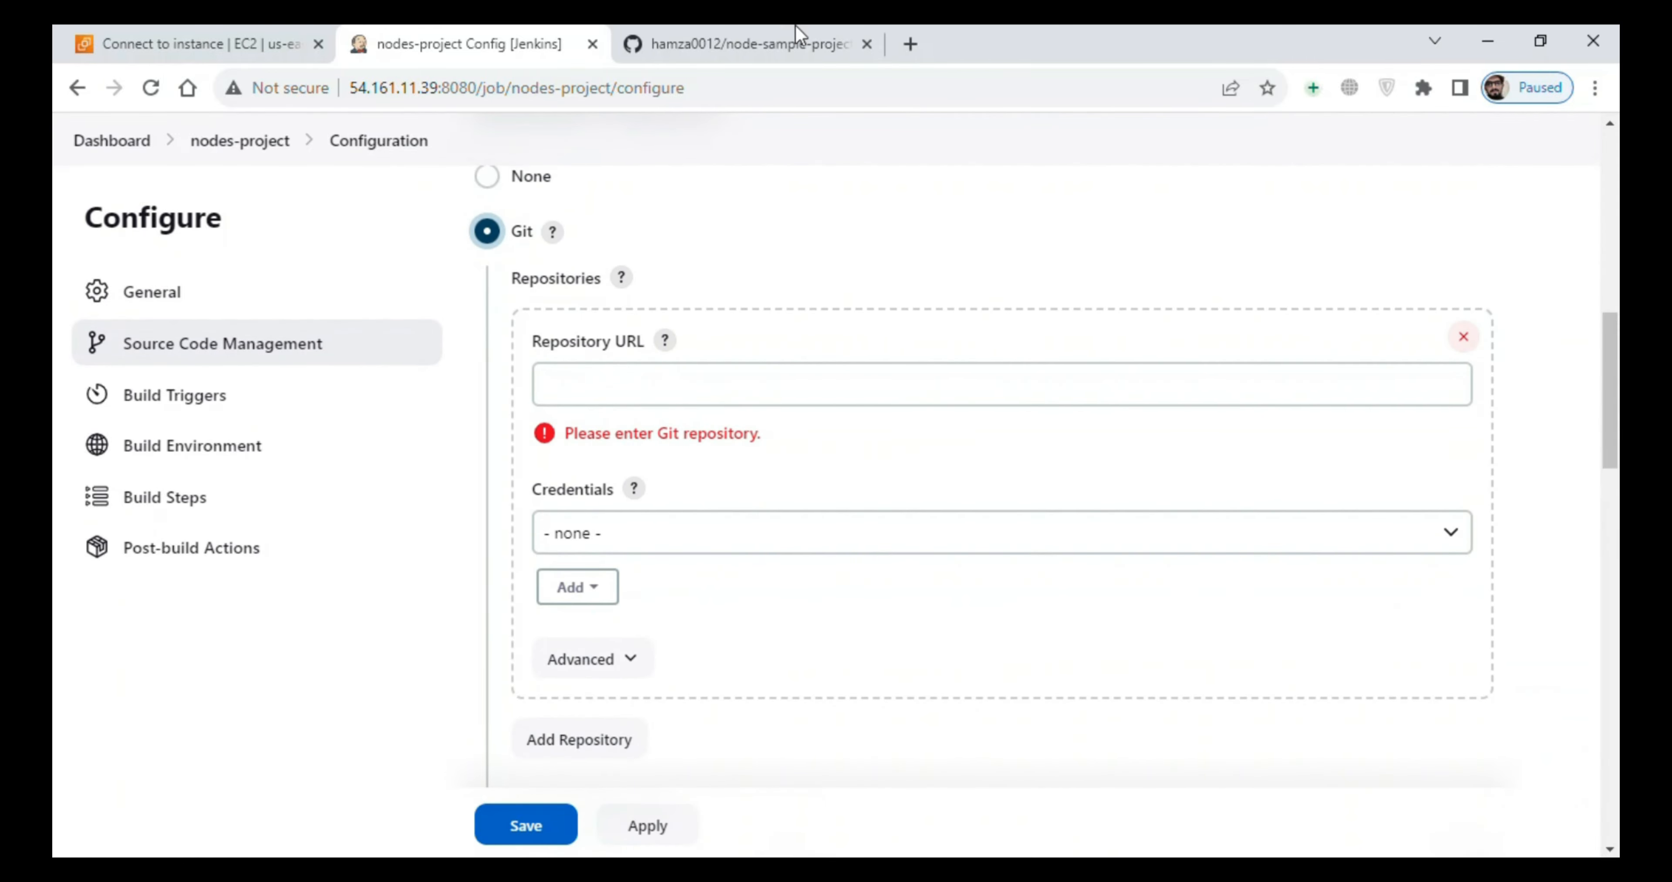
click(780, 28)
click(1126, 358)
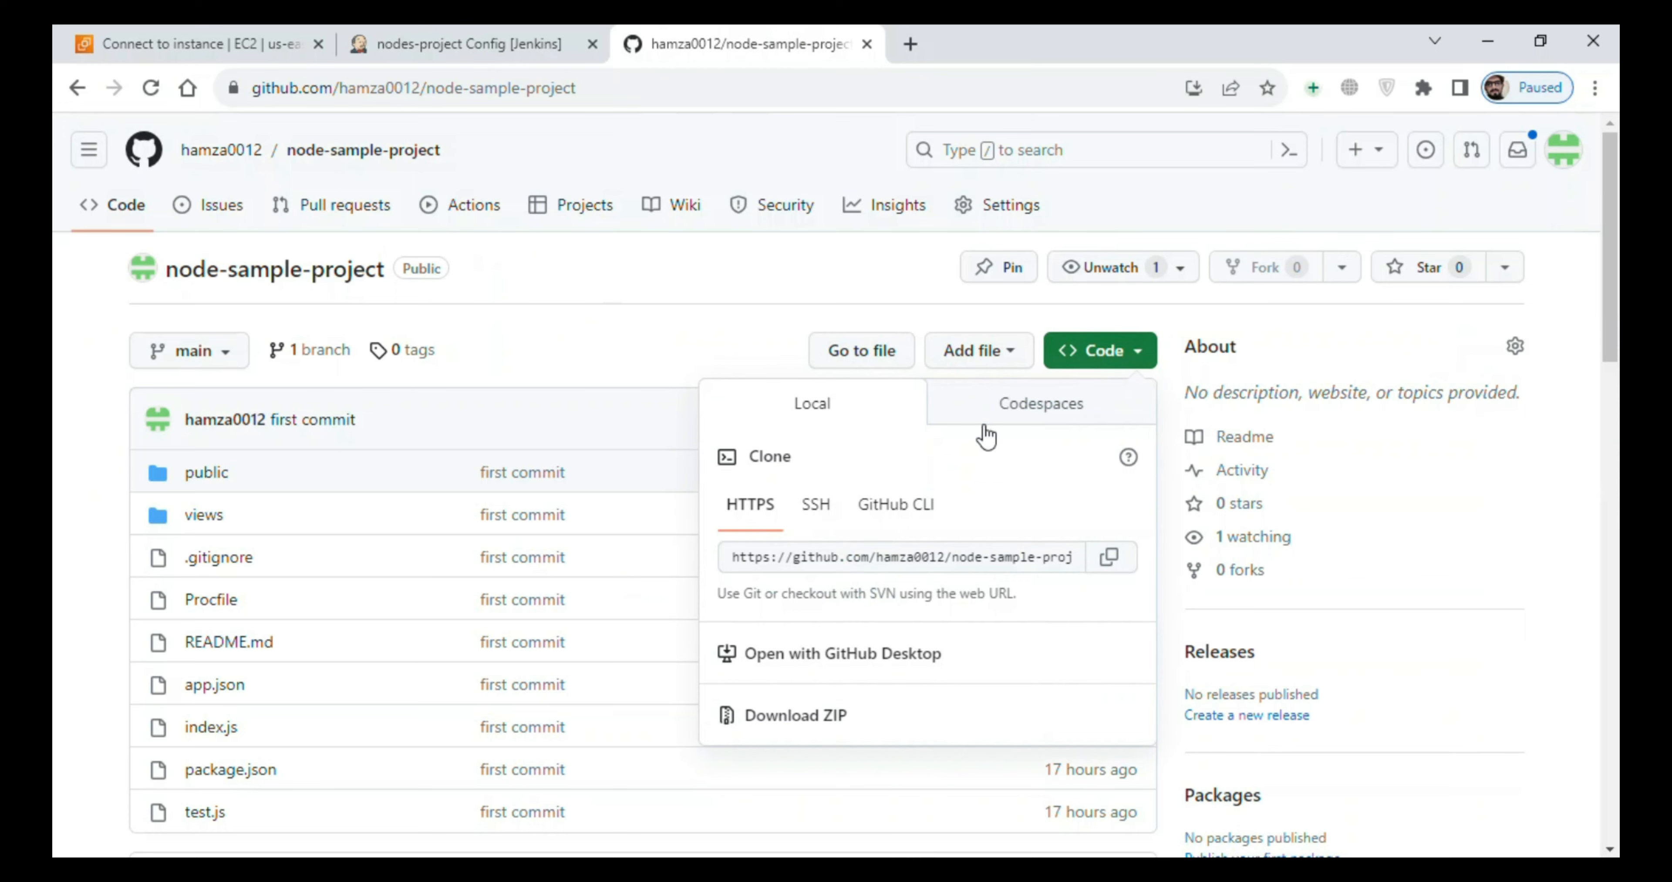
click(1108, 571)
click(522, 43)
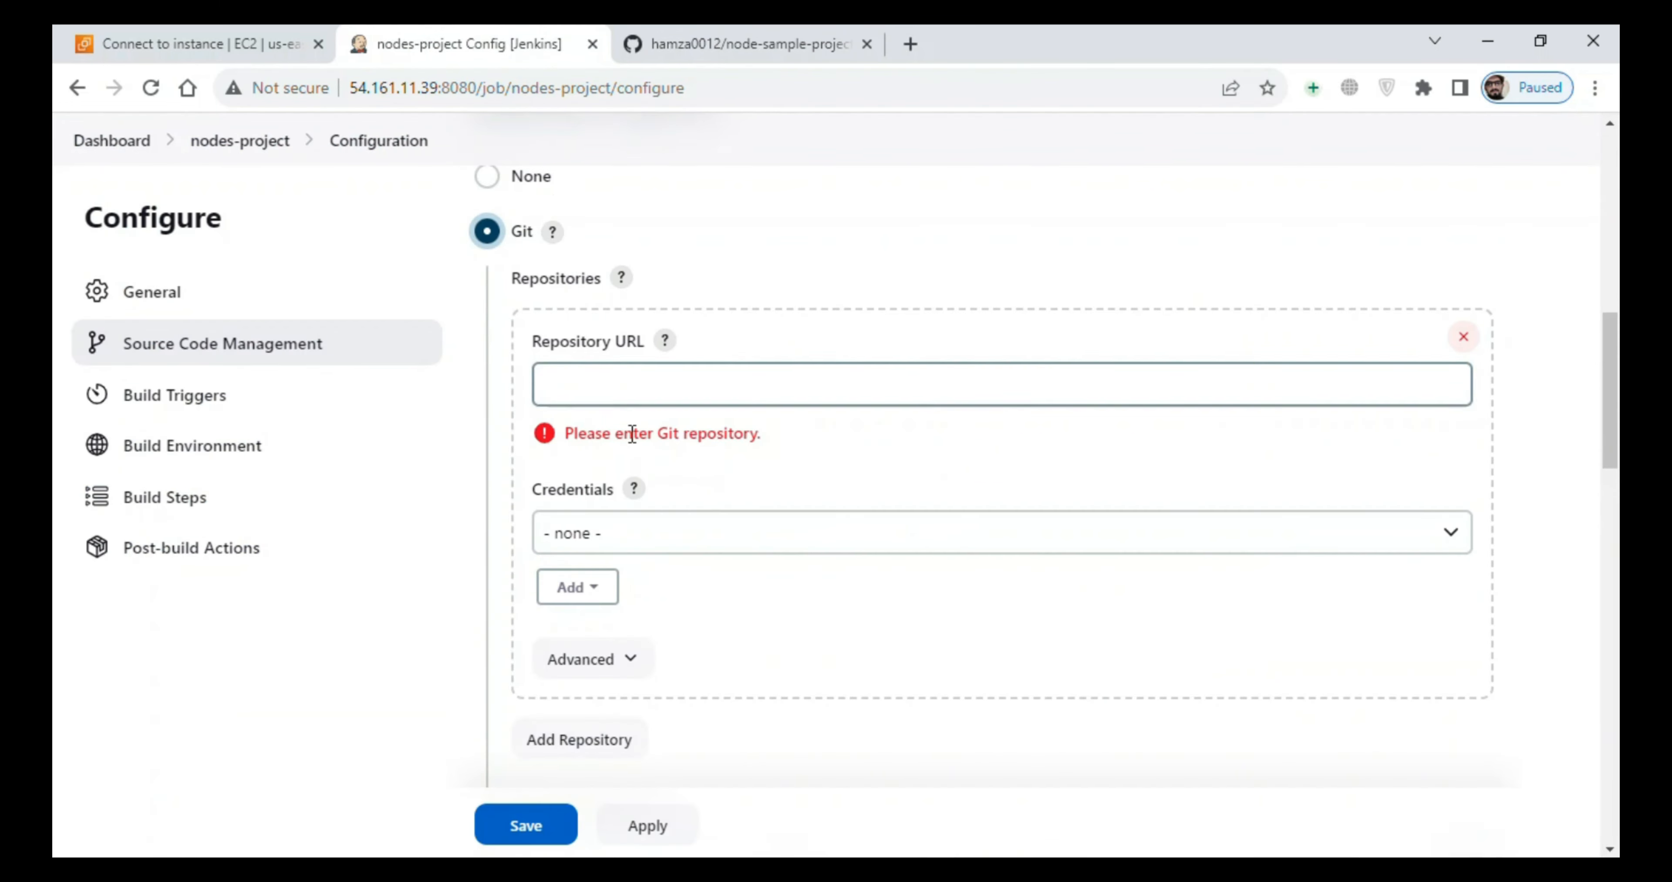
click(647, 382)
key(ctrl+v)
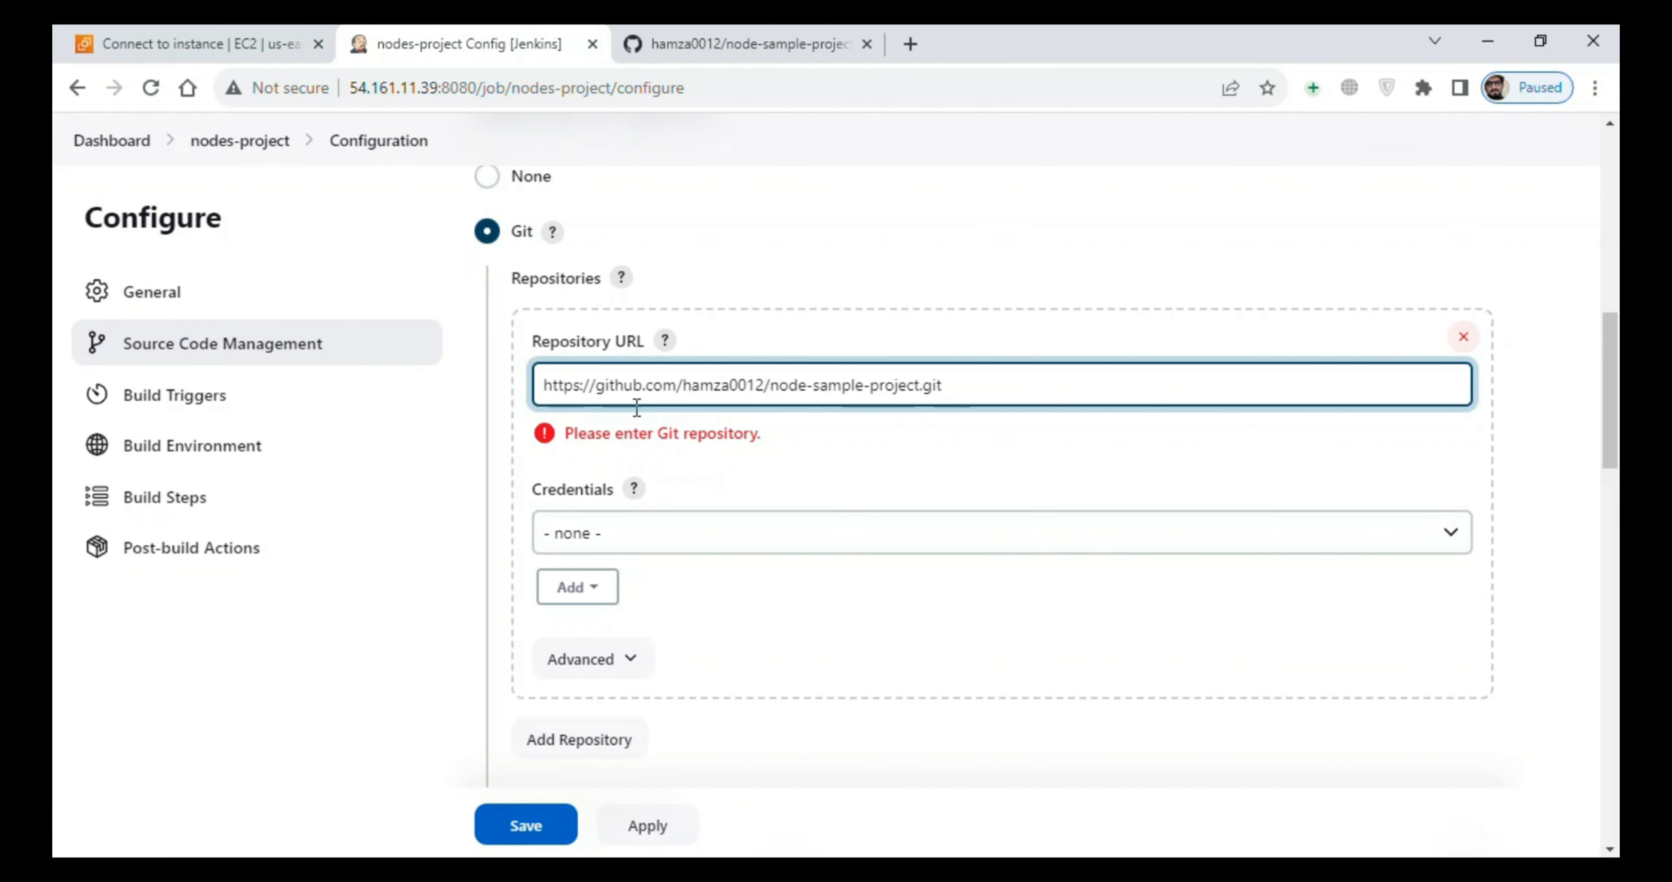
- Select the saved GitHub credentials for the repository and expand the repository's advanced settings
click(659, 531)
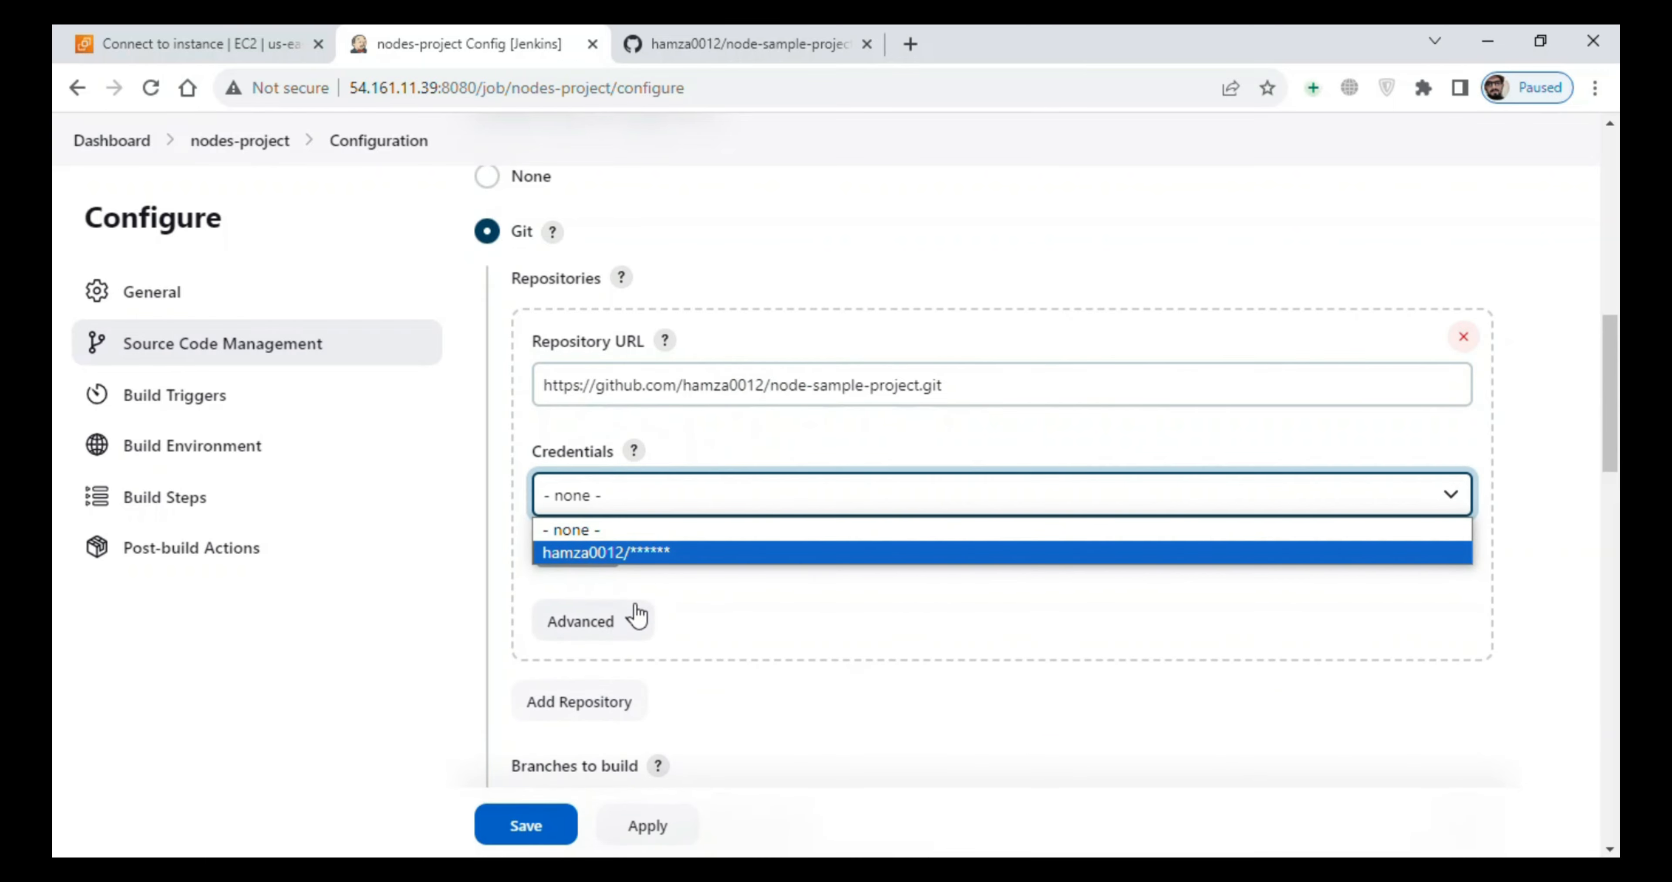
click(637, 616)
click(585, 505)
click(601, 553)
- Examine the username, password and ID fields for adding a new credential, and close the form without adding one
click(585, 550)
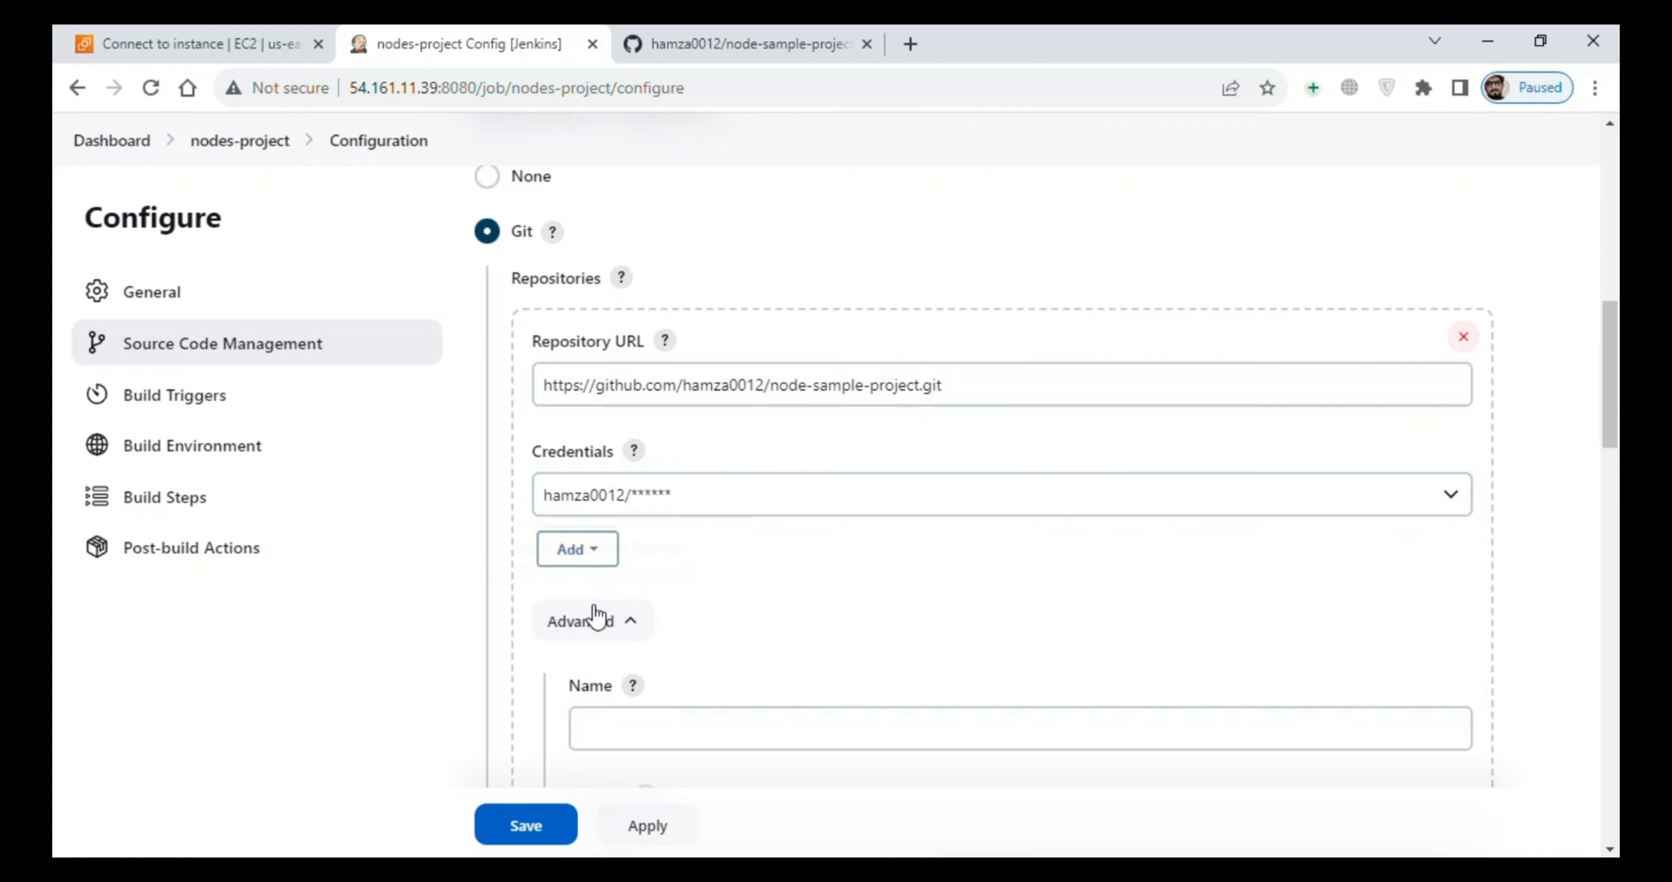
scroll(406, 623, down, 2)
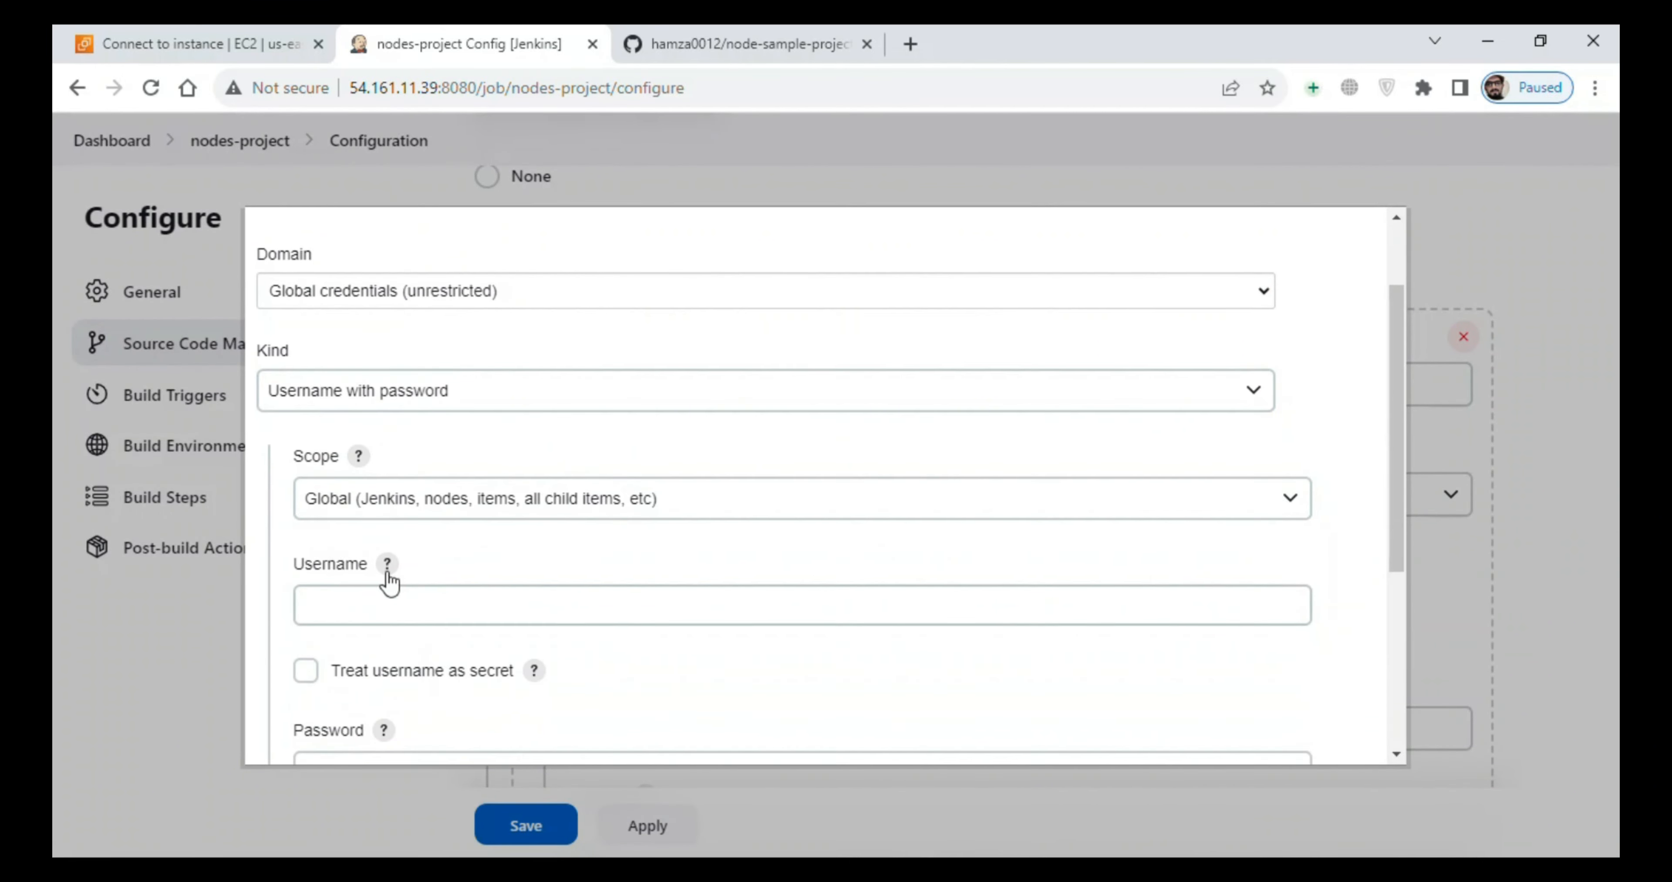
click(389, 596)
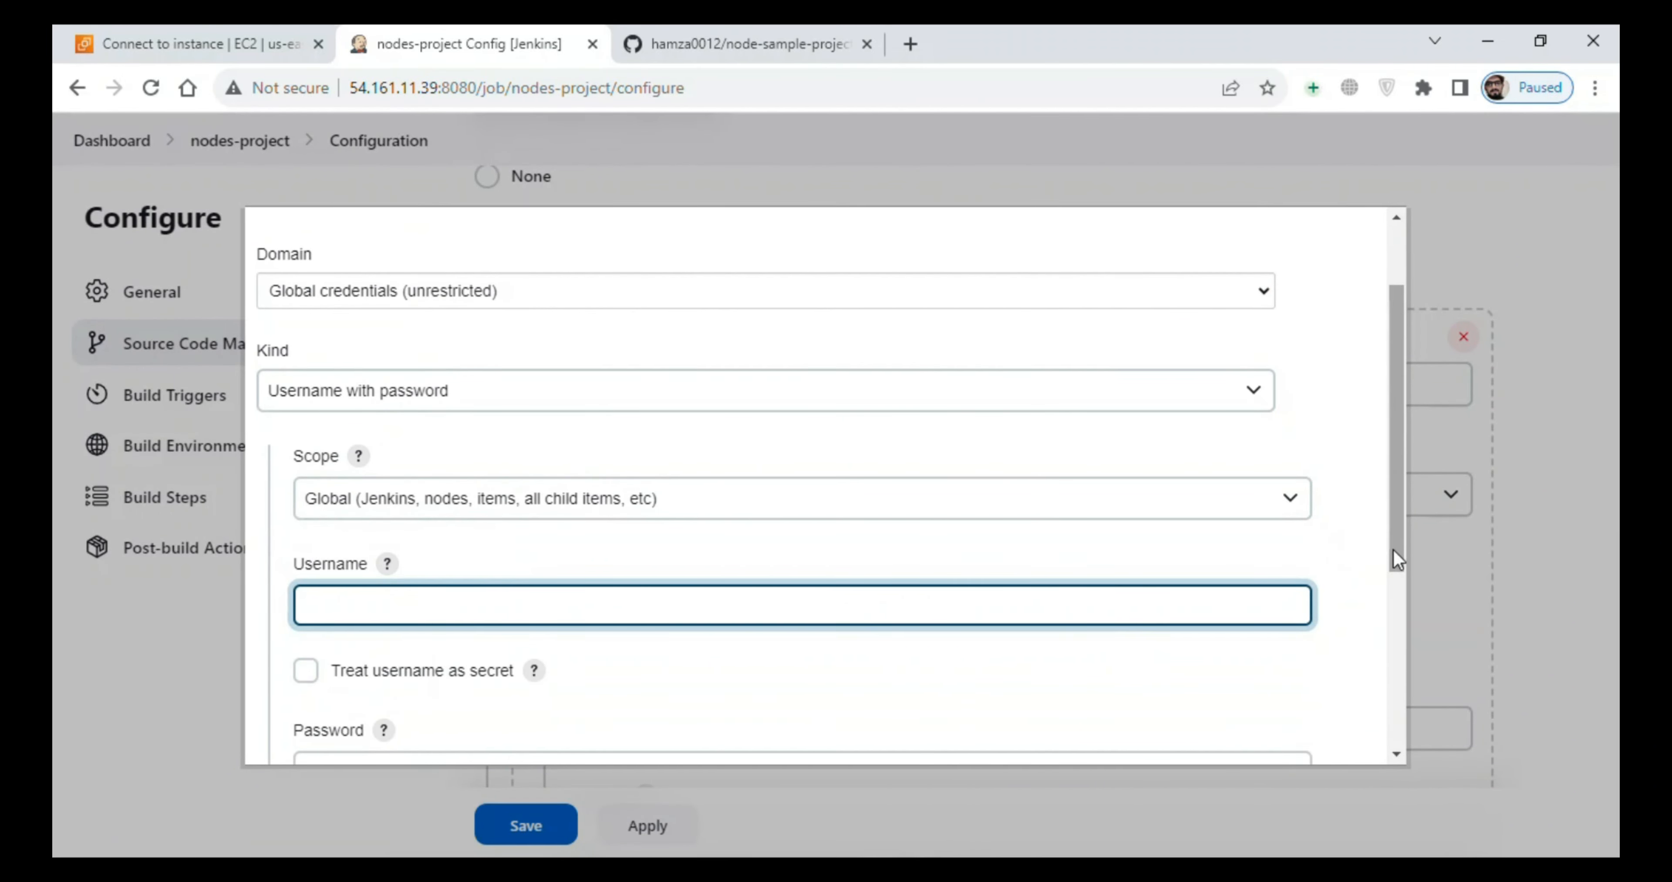
scroll(1396, 559, down, 2)
click(740, 649)
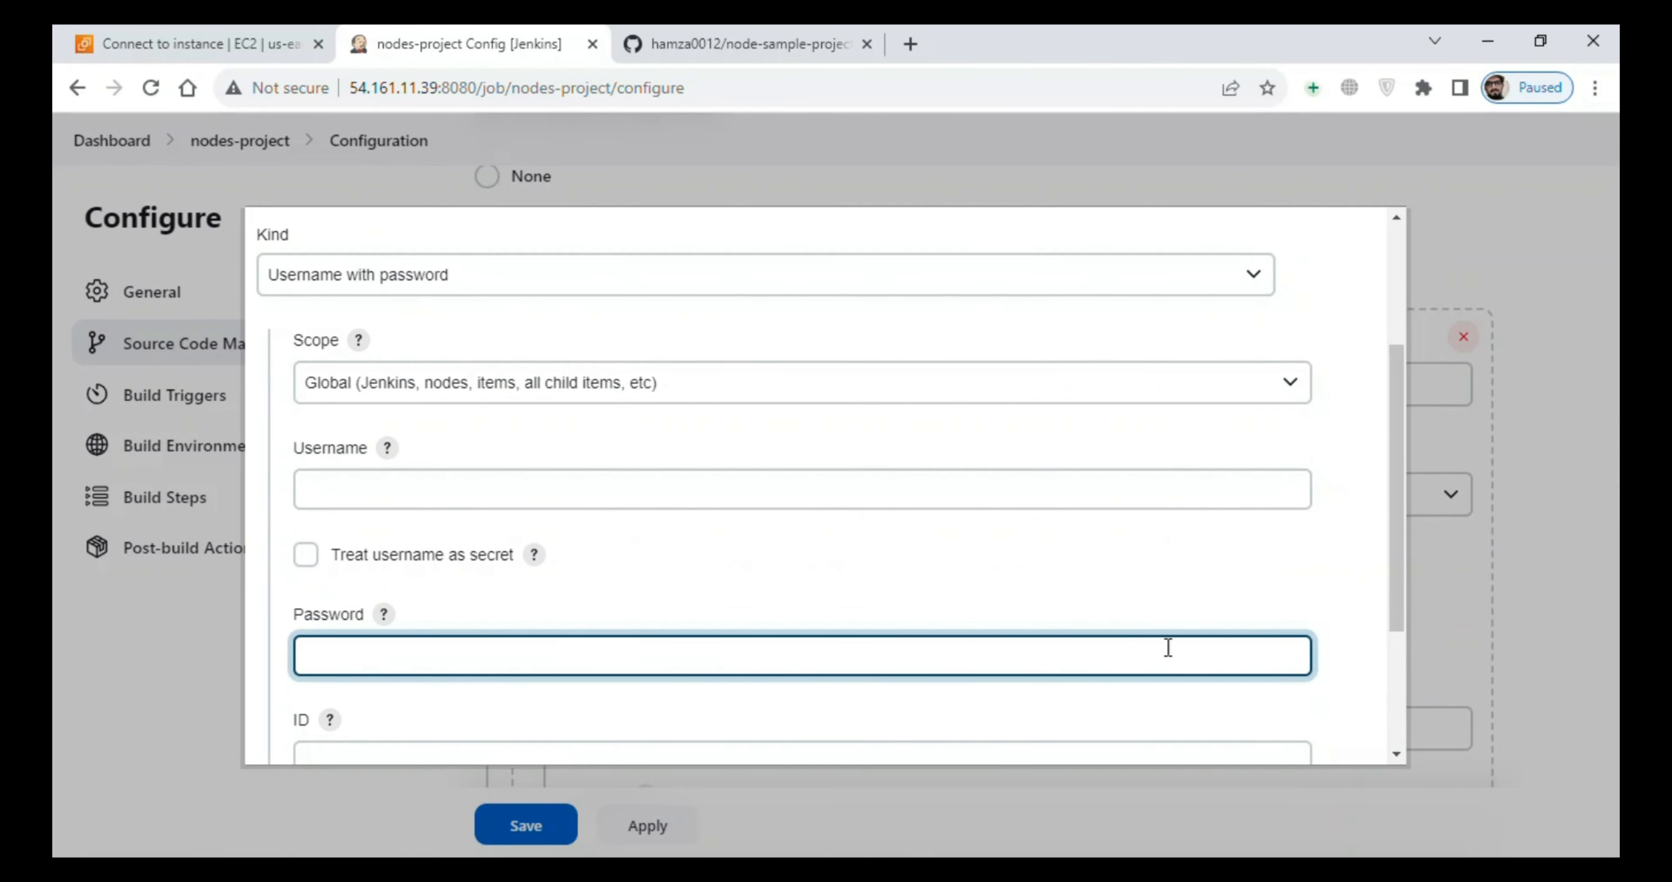
scroll(433, 662, up, 1)
scroll(694, 643, down, 1)
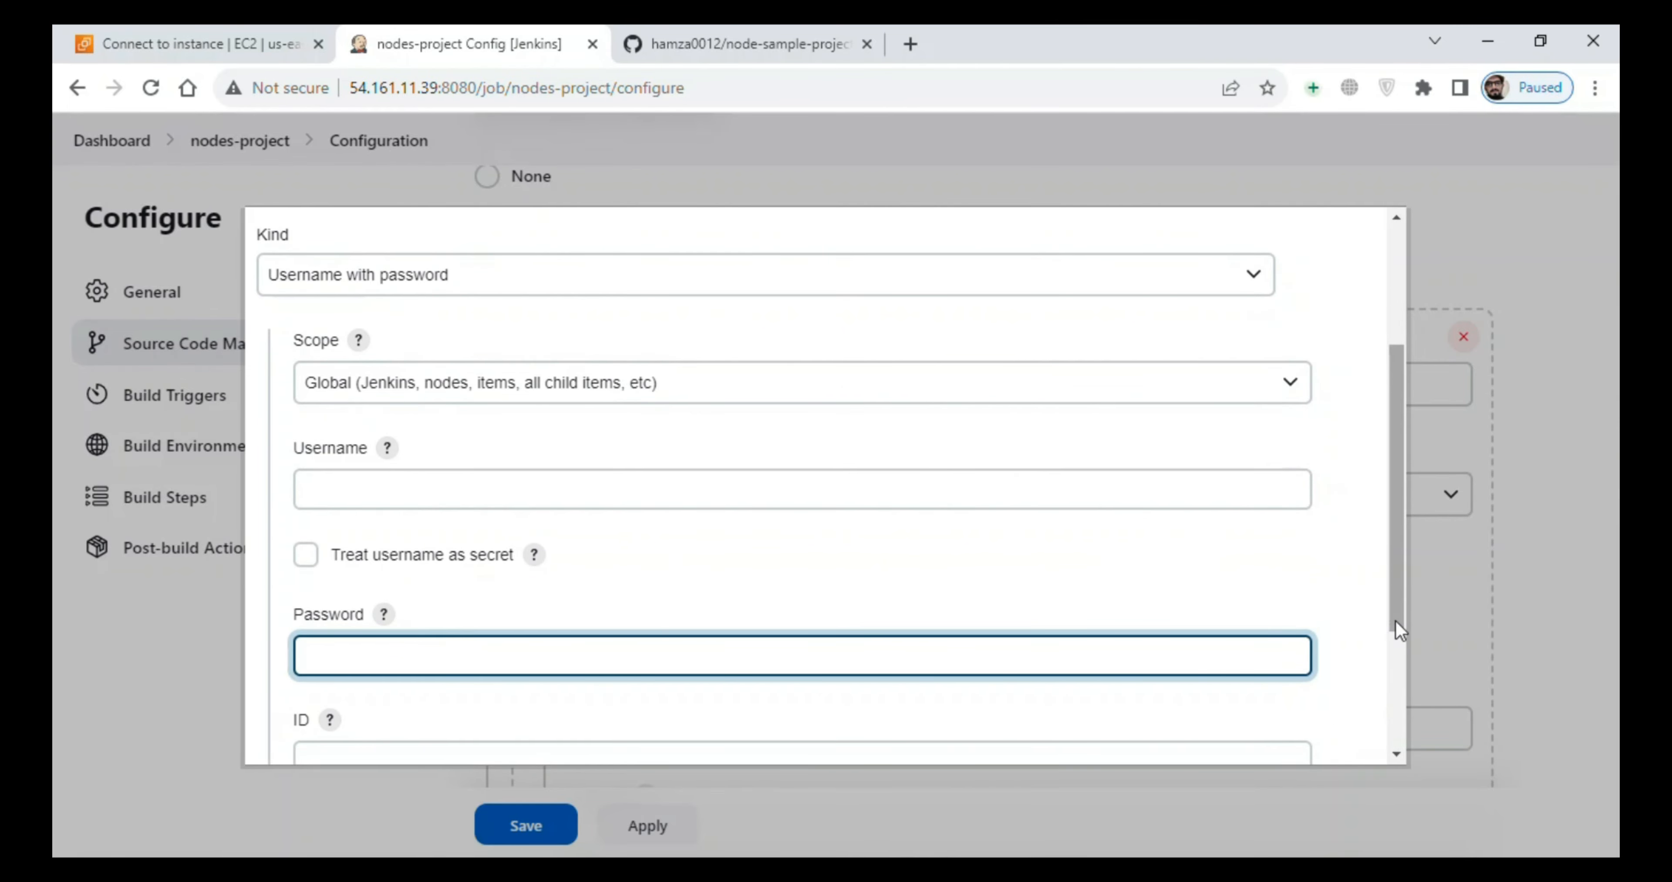
scroll(1396, 629, down, 4)
click(390, 722)
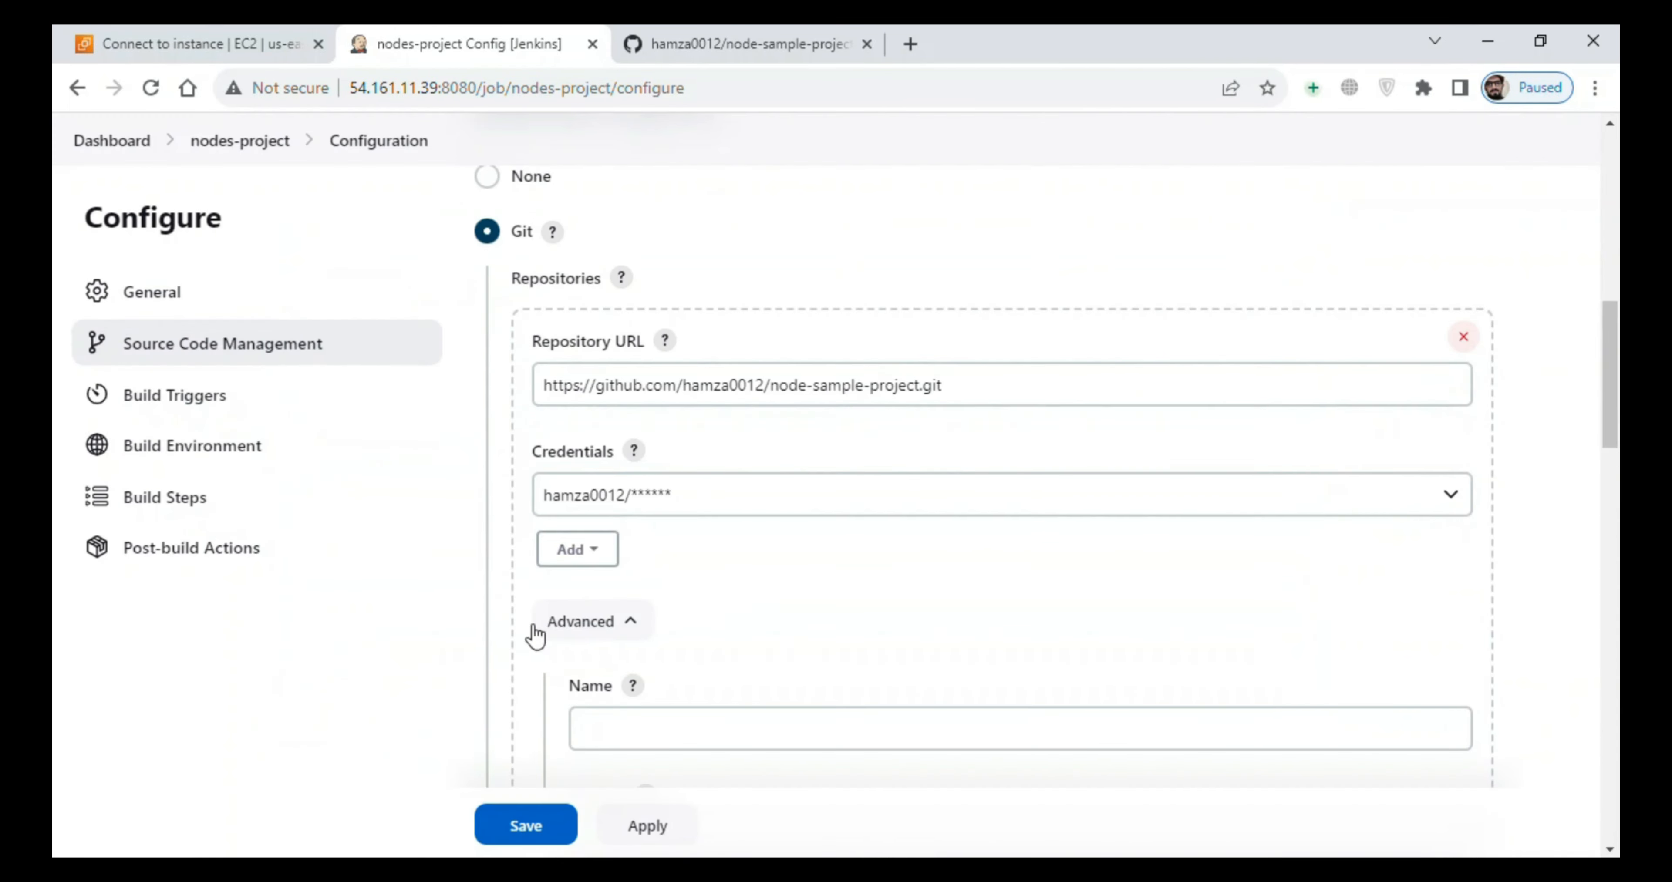
- Set the branch specifier under Branches to build to */main
scroll(779, 503, down, 4)
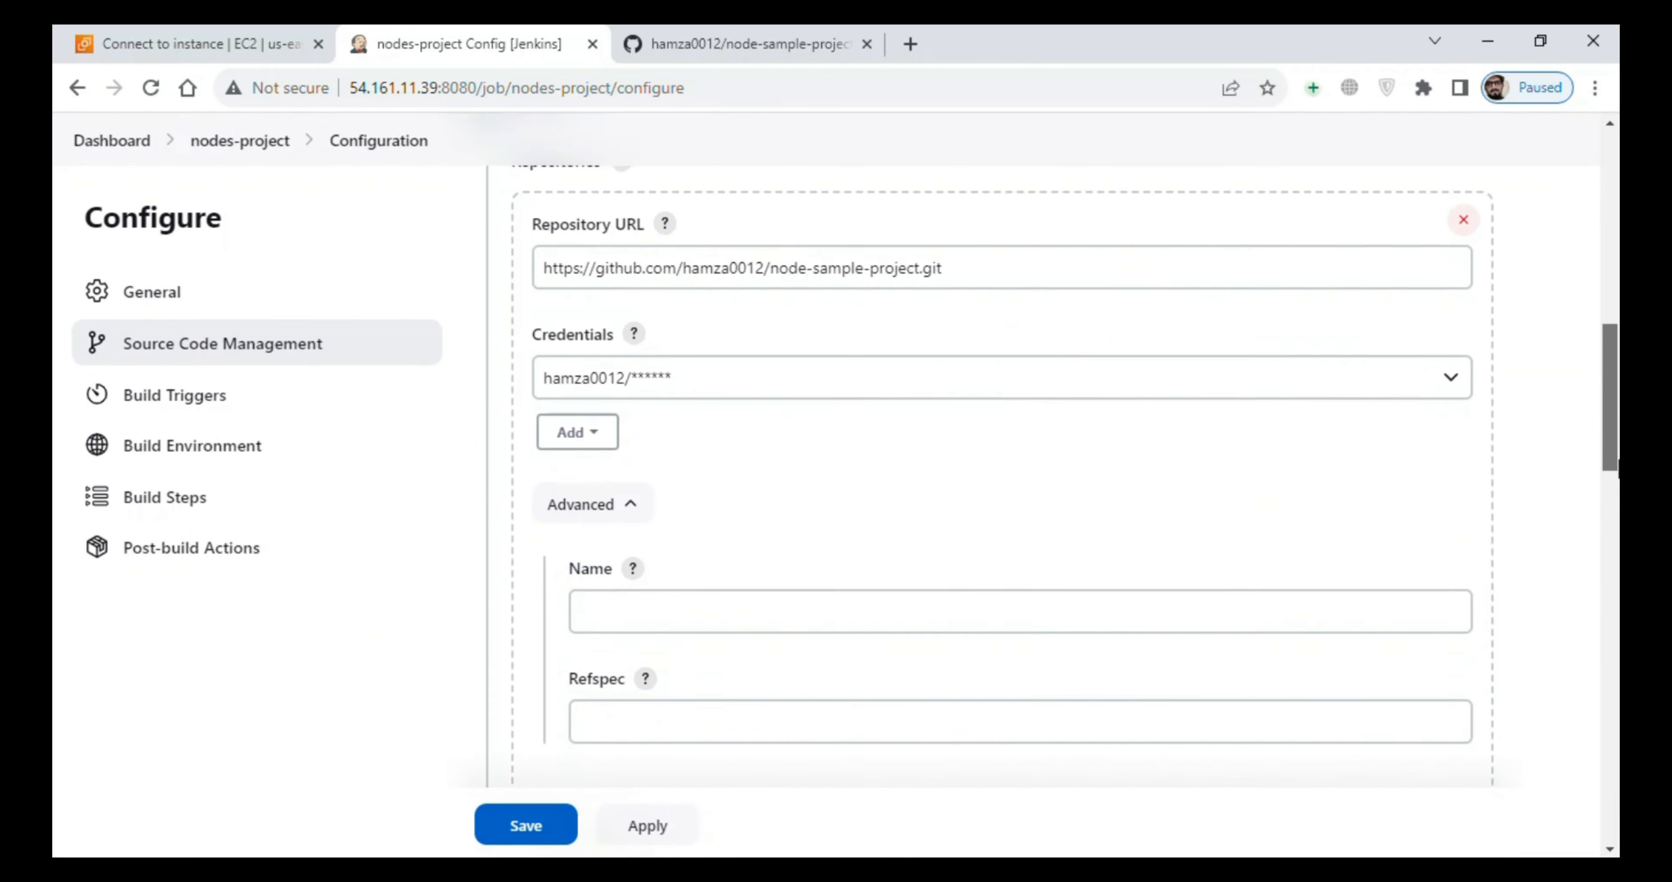
click(773, 463)
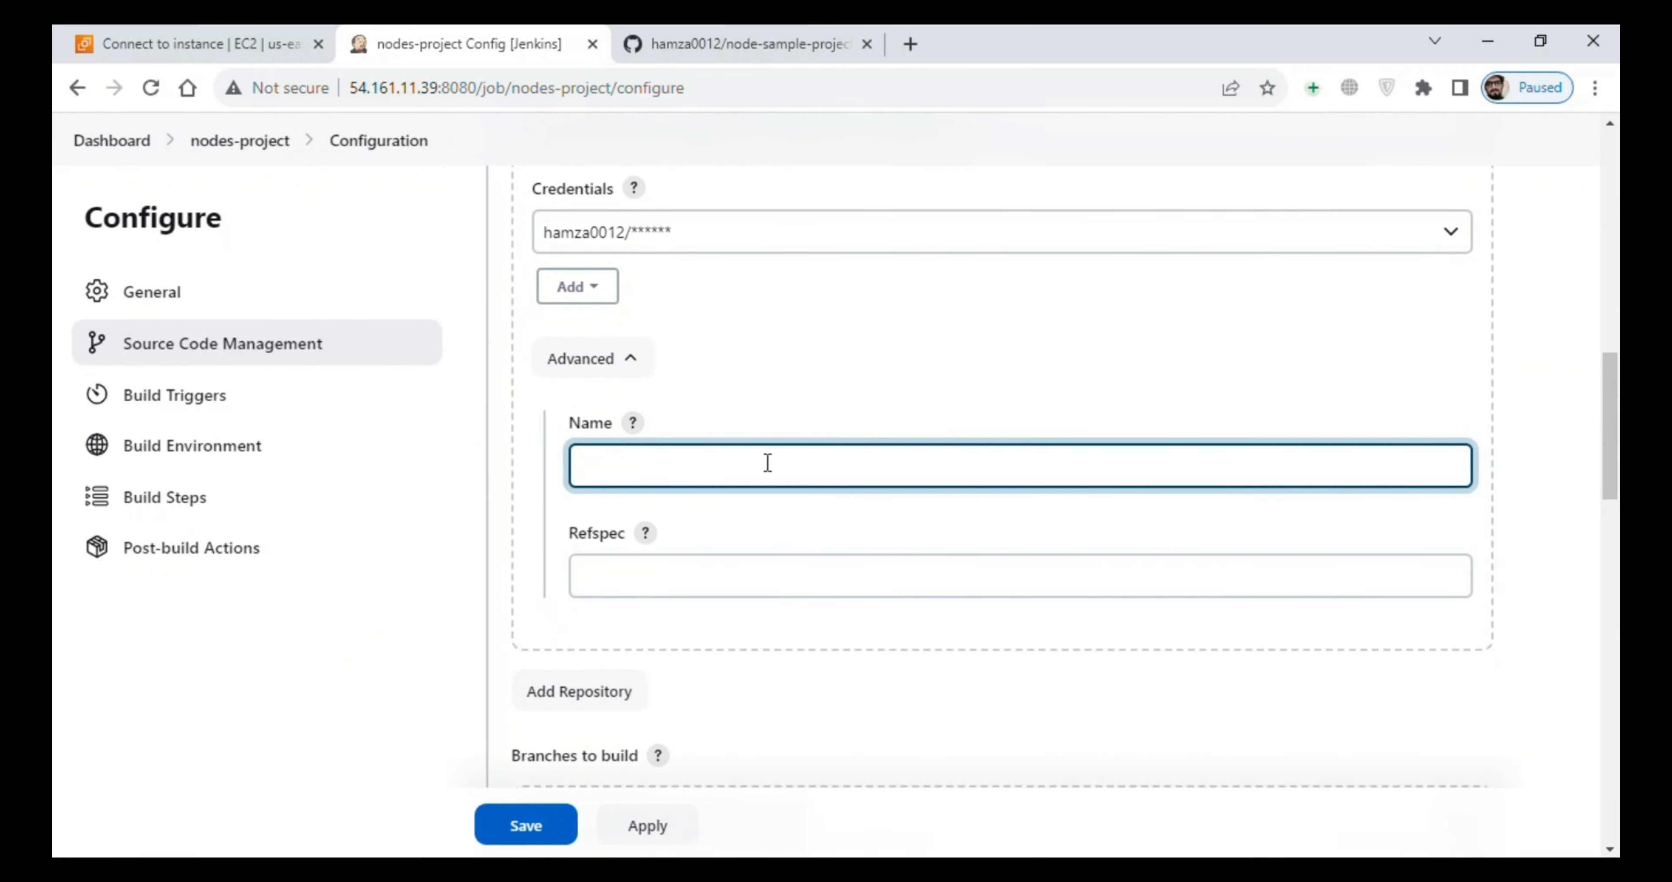
scroll(1616, 478, down, 1)
scroll(1616, 478, down, 6)
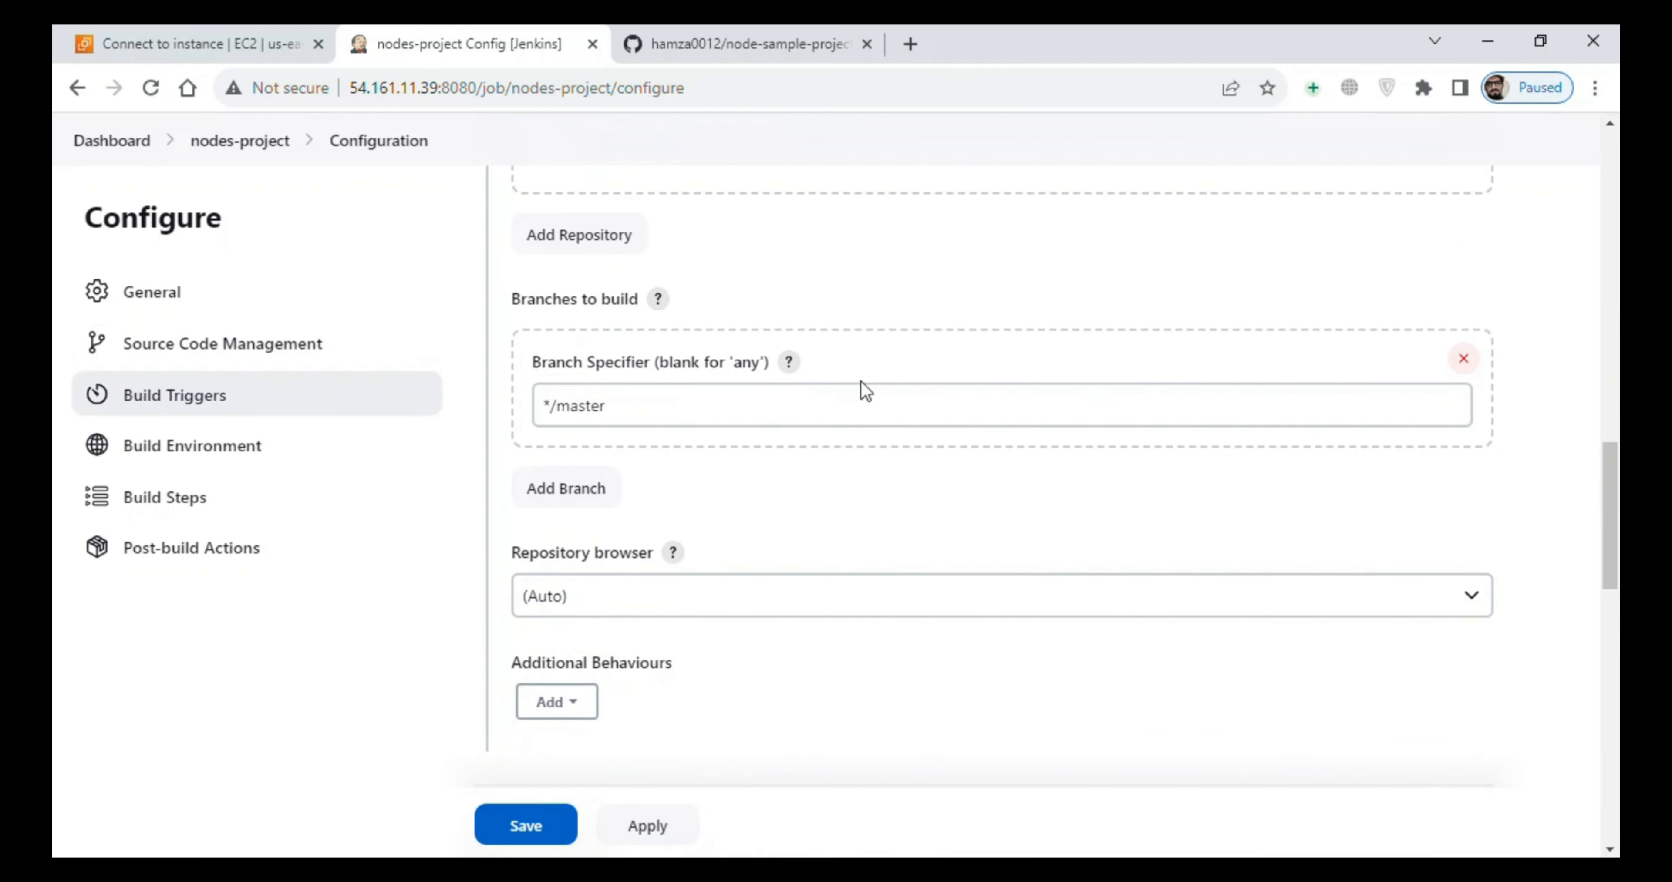
click(715, 413)
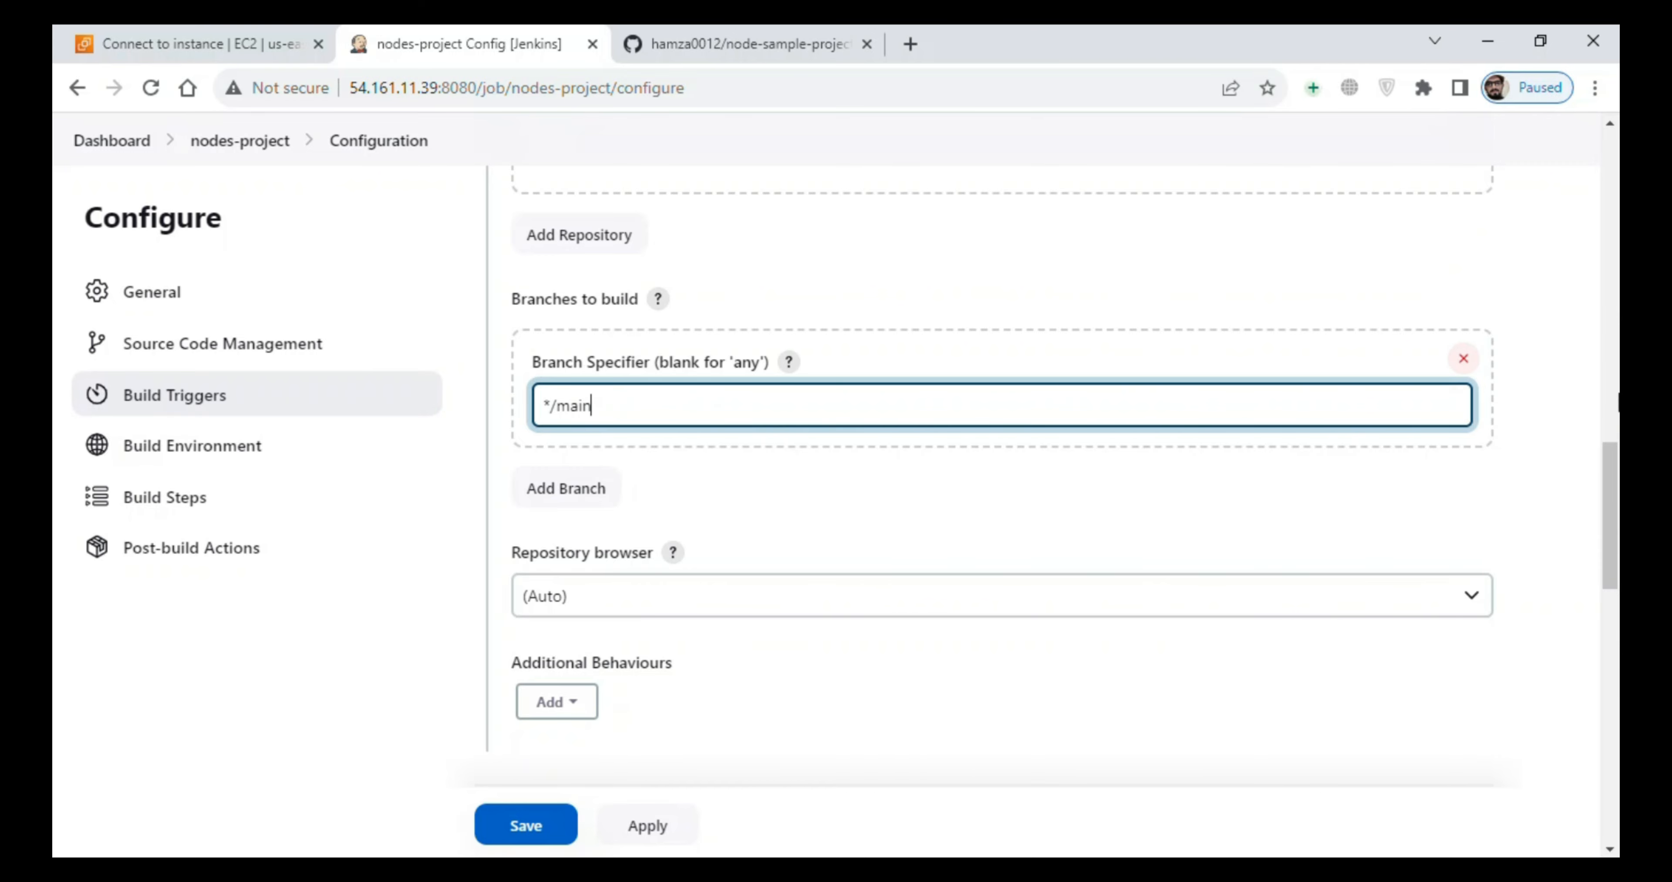
- Enable GitHub hook trigger for GITScm polling as the build trigger and save the nodes-project configuration
drag(1611, 453, 1616, 591)
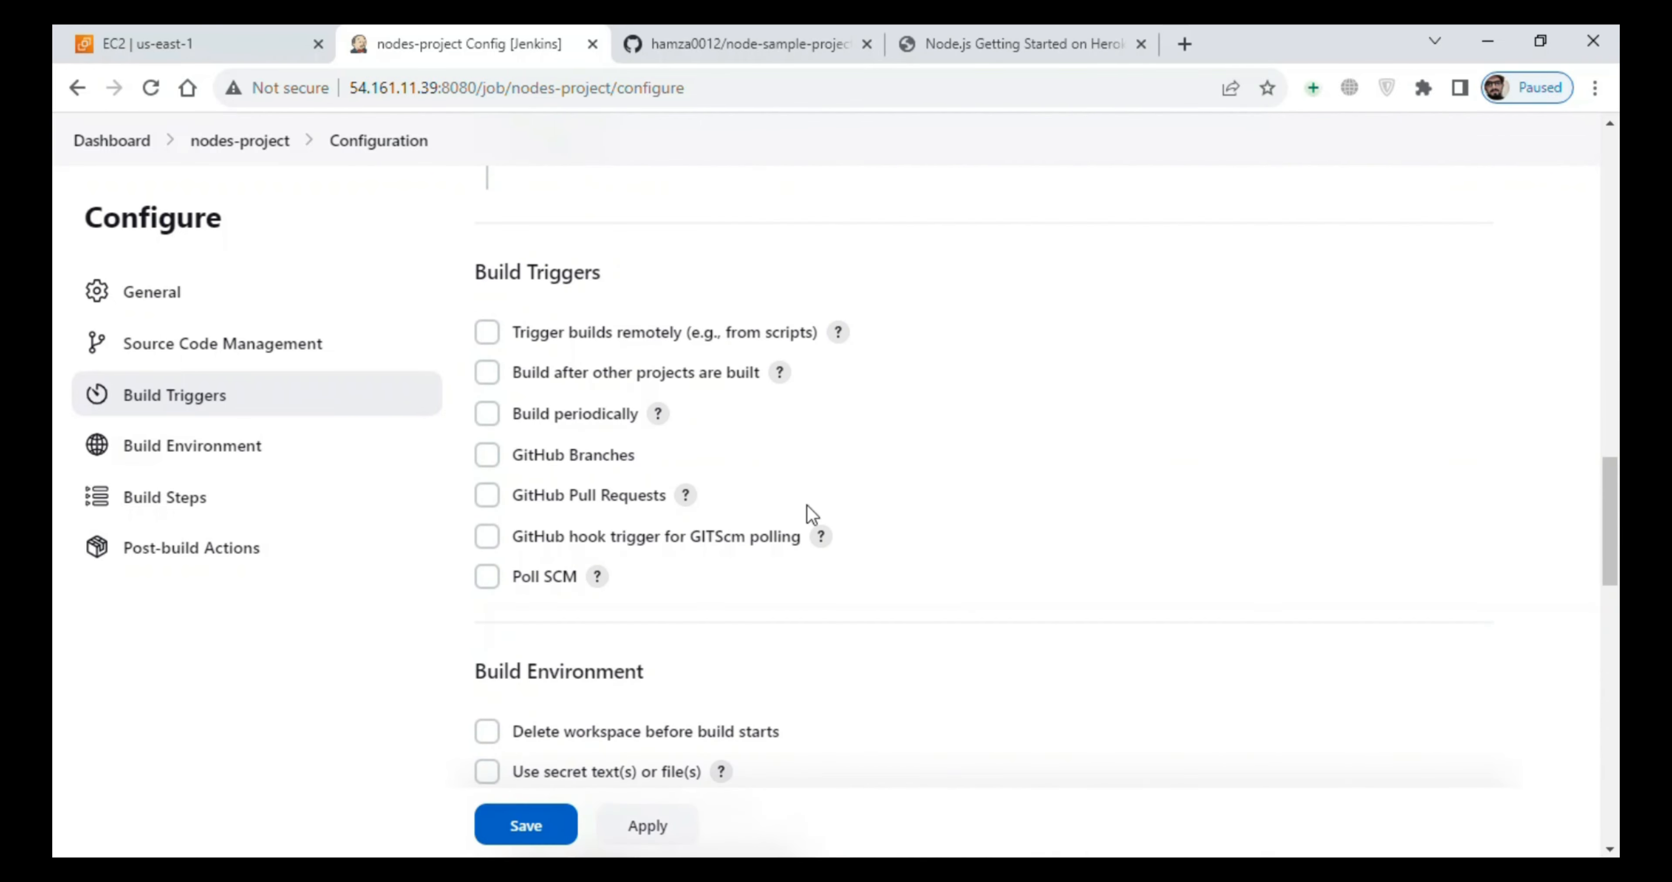
click(487, 537)
click(531, 825)
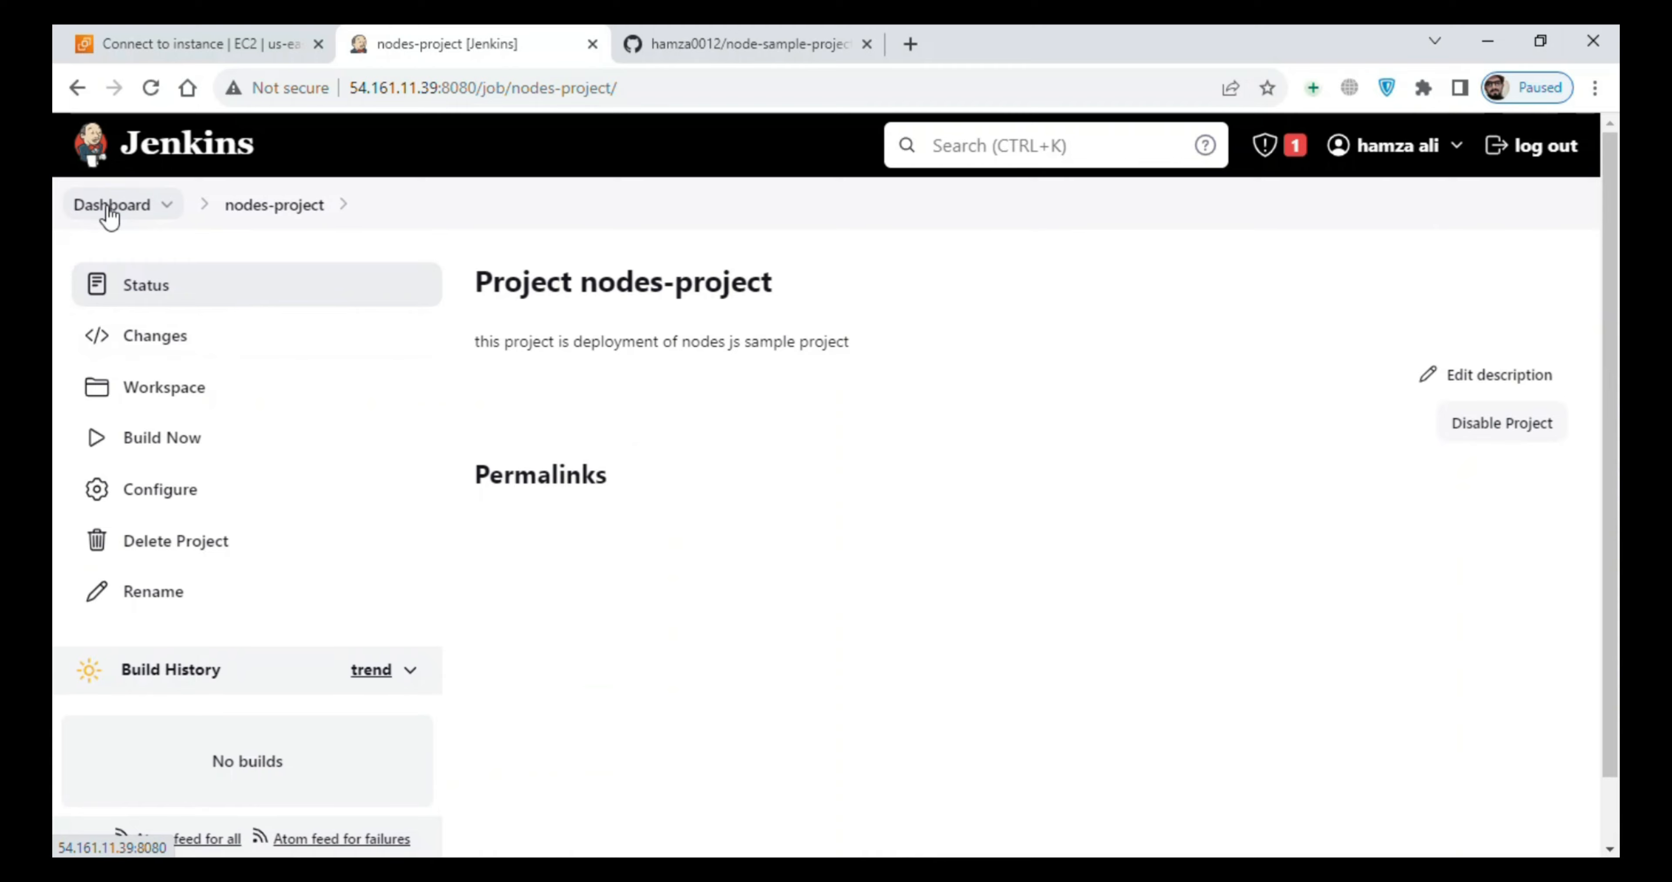
- Open the Jenkins plugin management and view the installed plugins
click(109, 207)
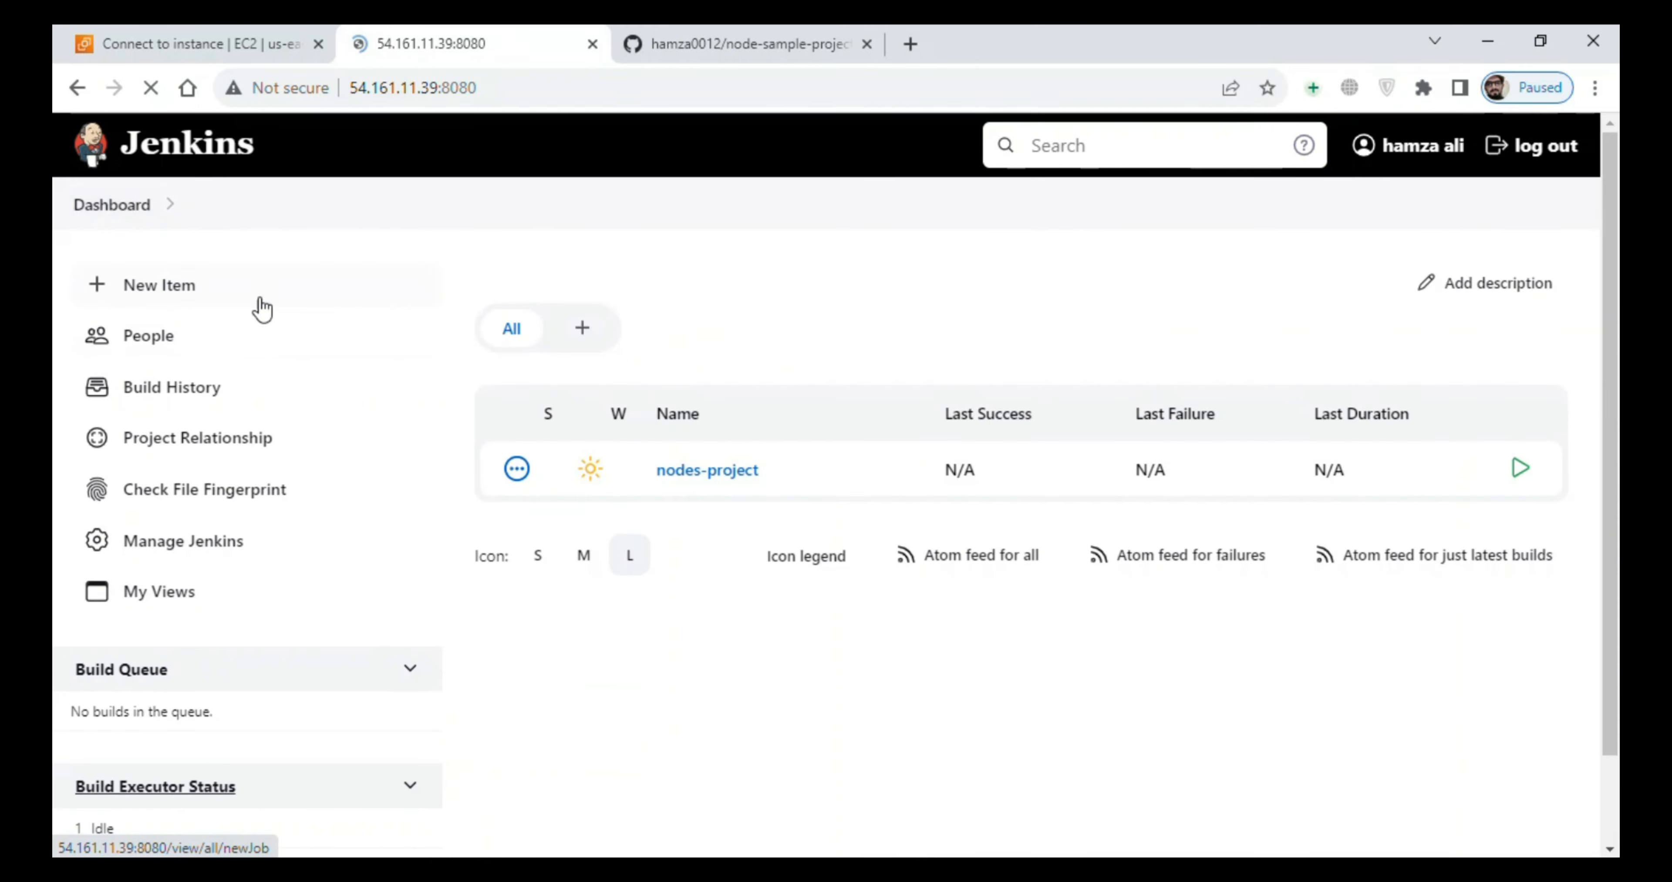
click(203, 547)
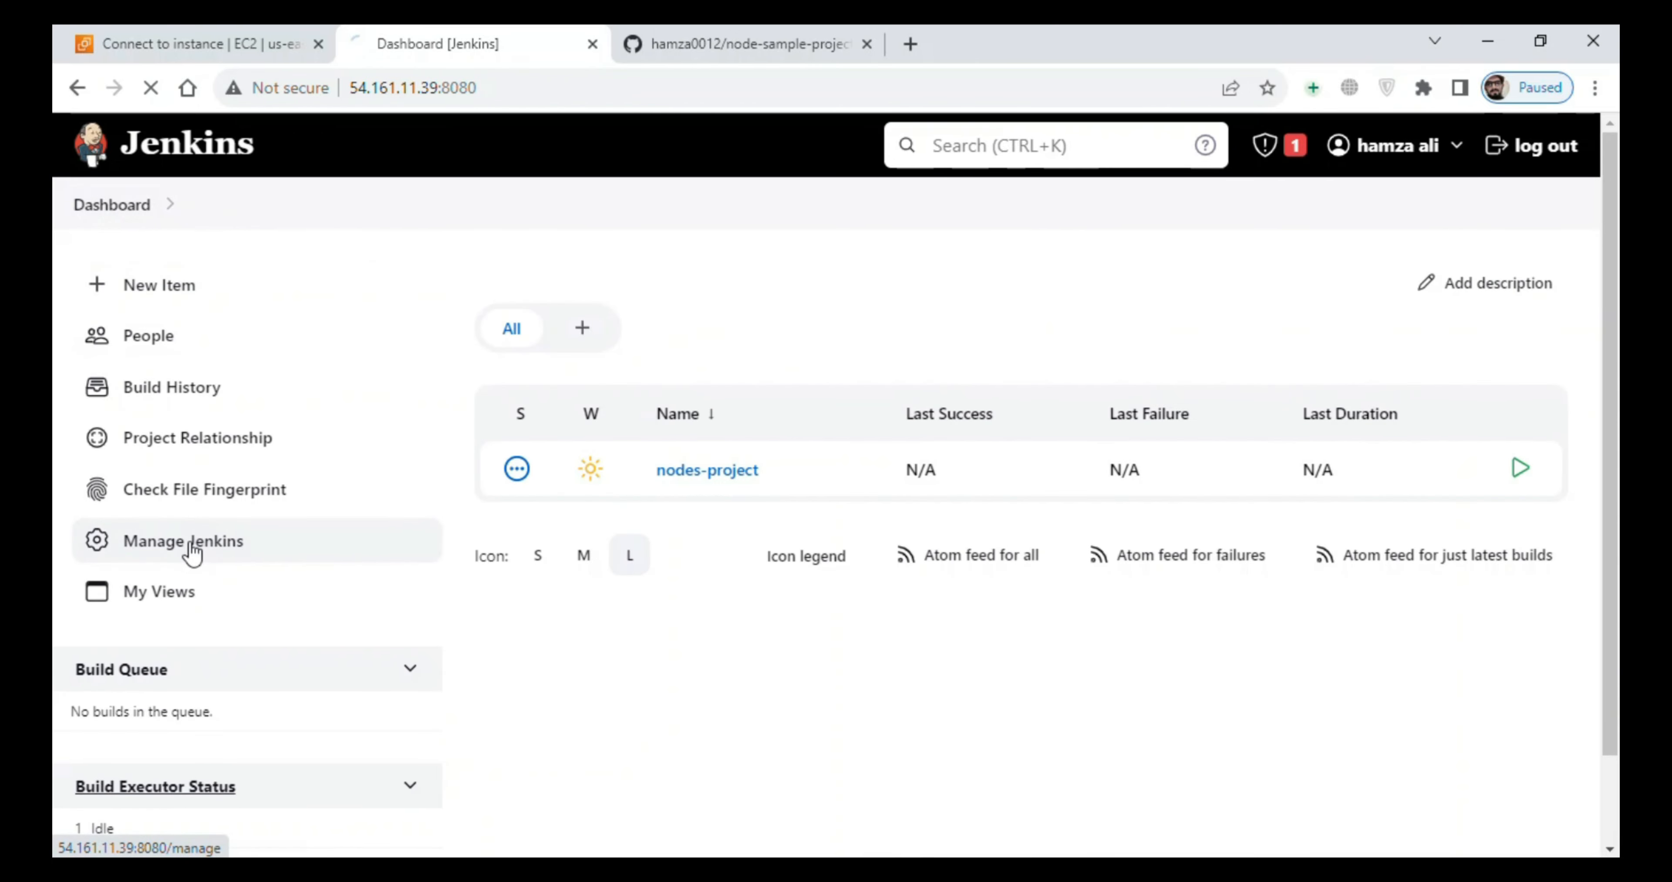
click(1361, 580)
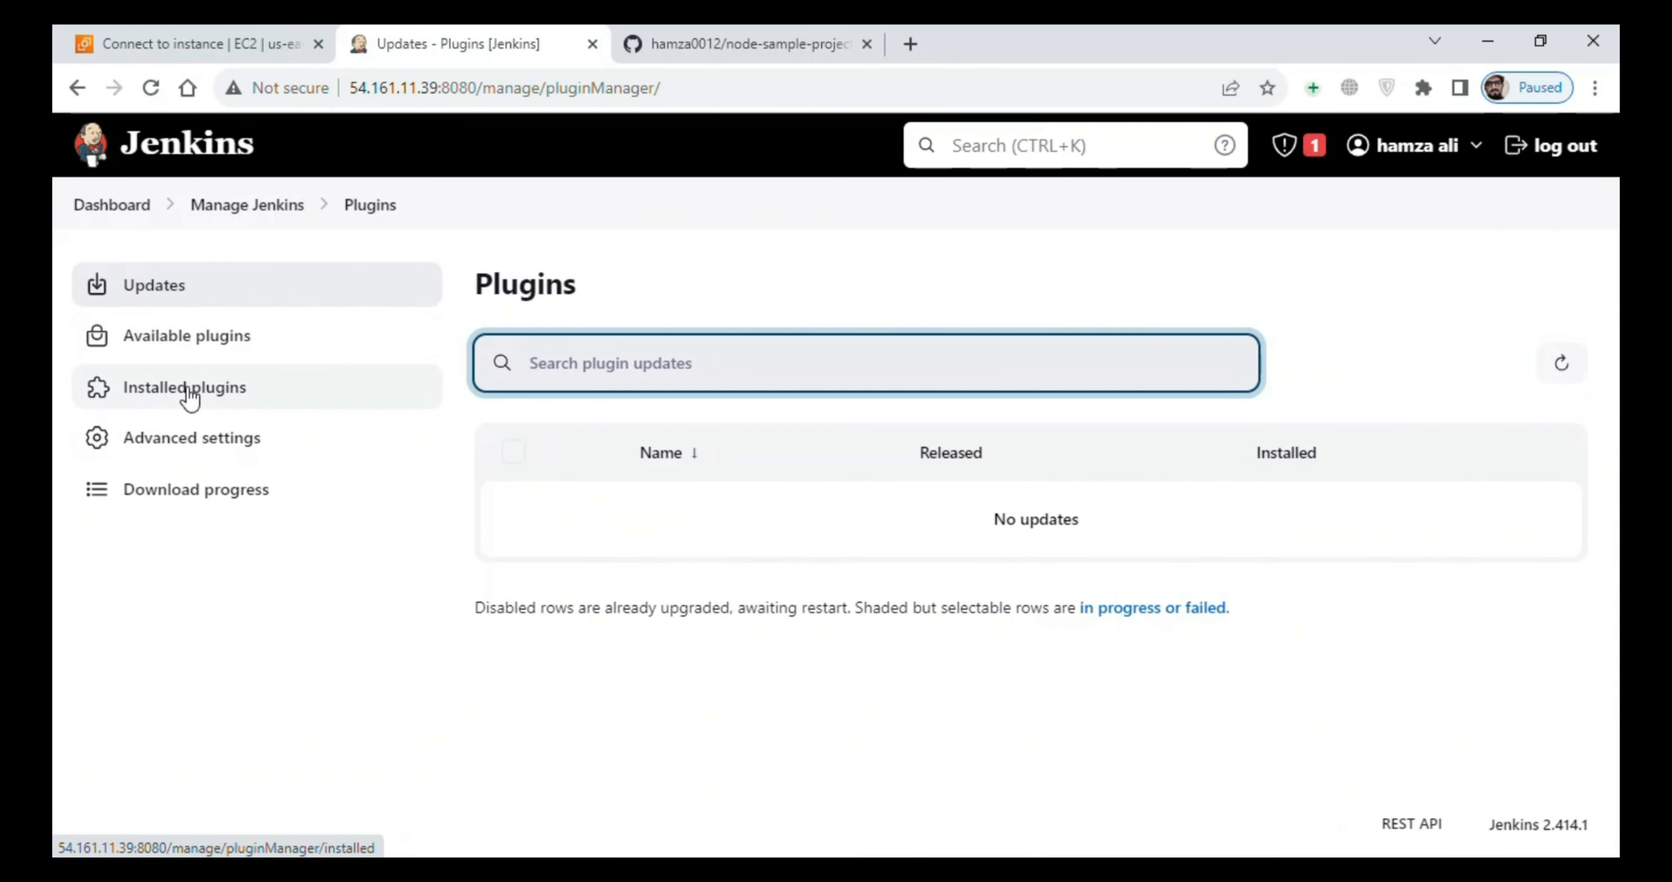
click(190, 397)
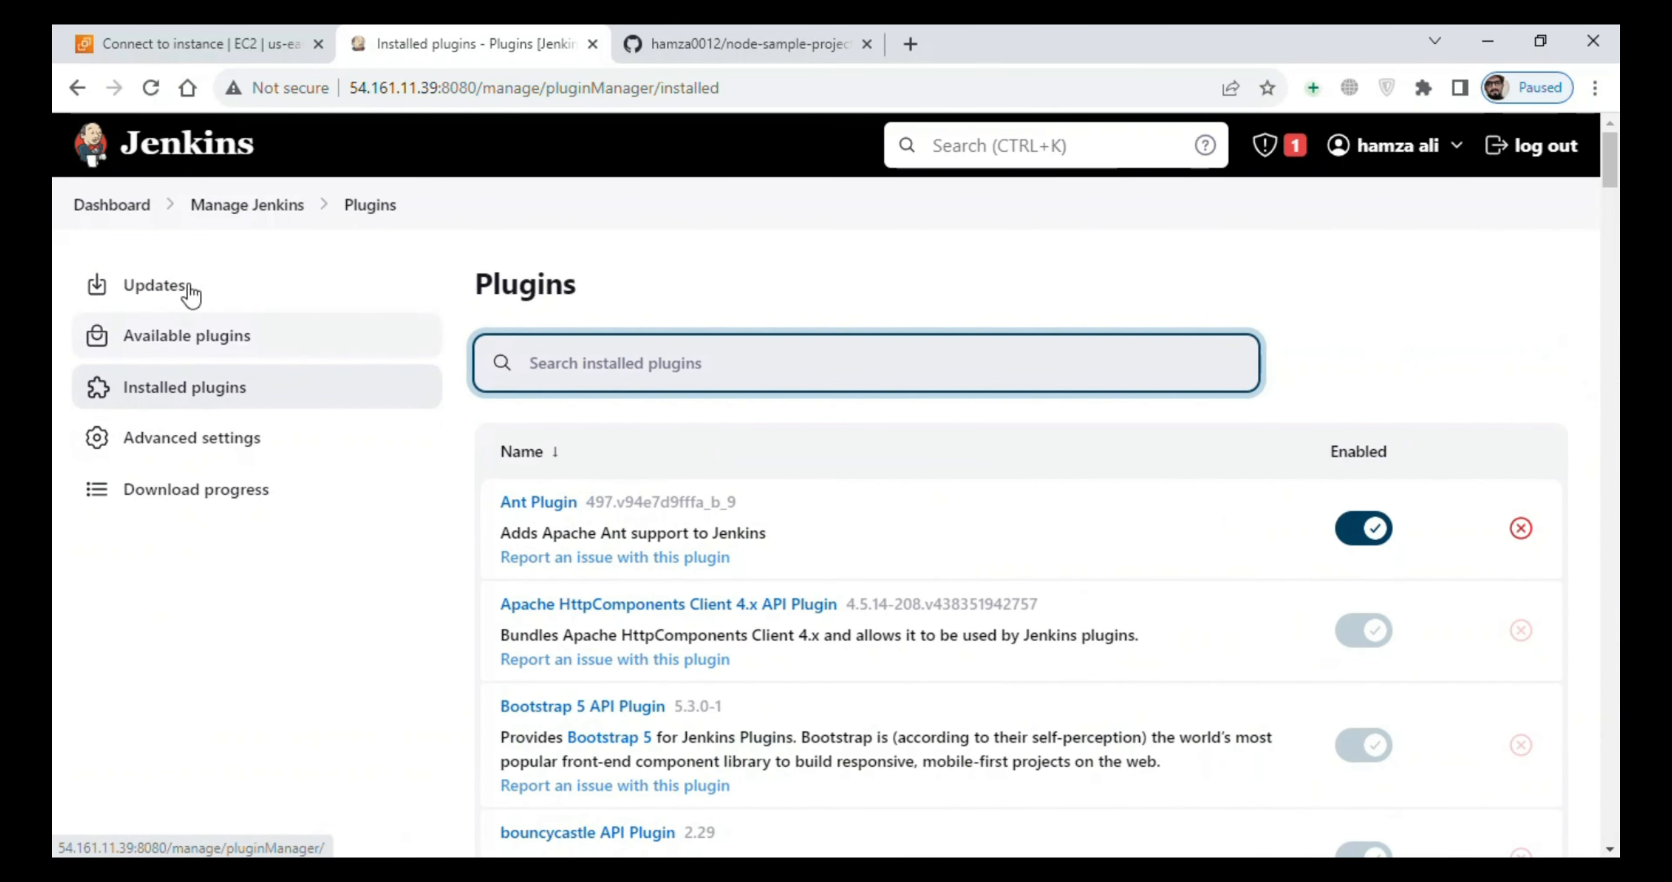
- Search the available plugins for github
click(180, 350)
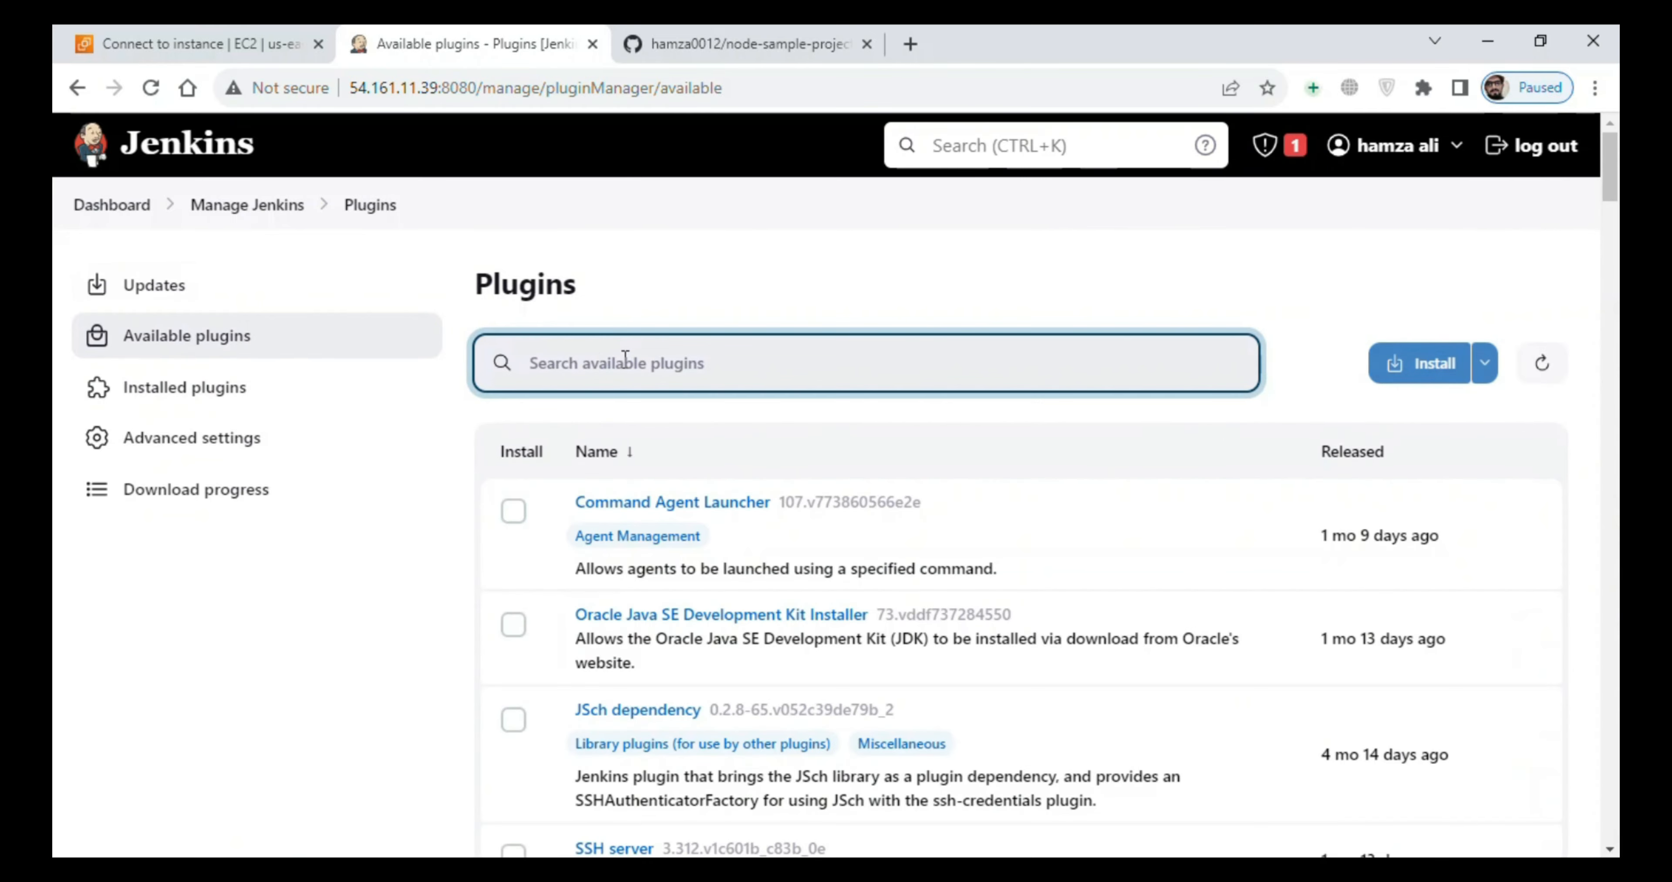
text(githun)
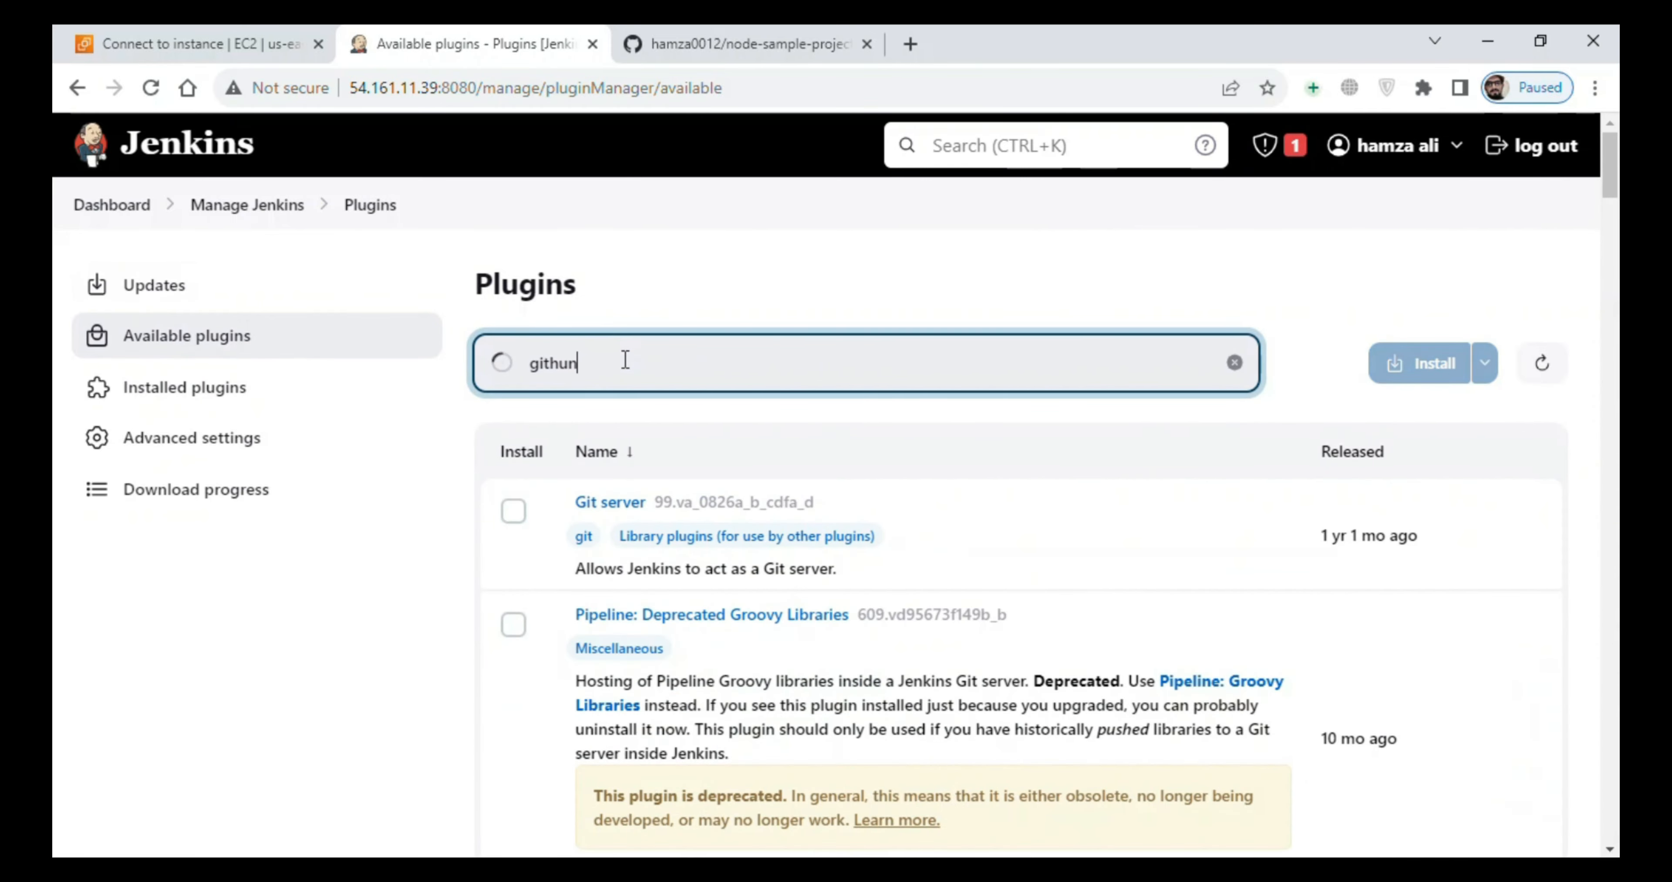
key(BackSpace)
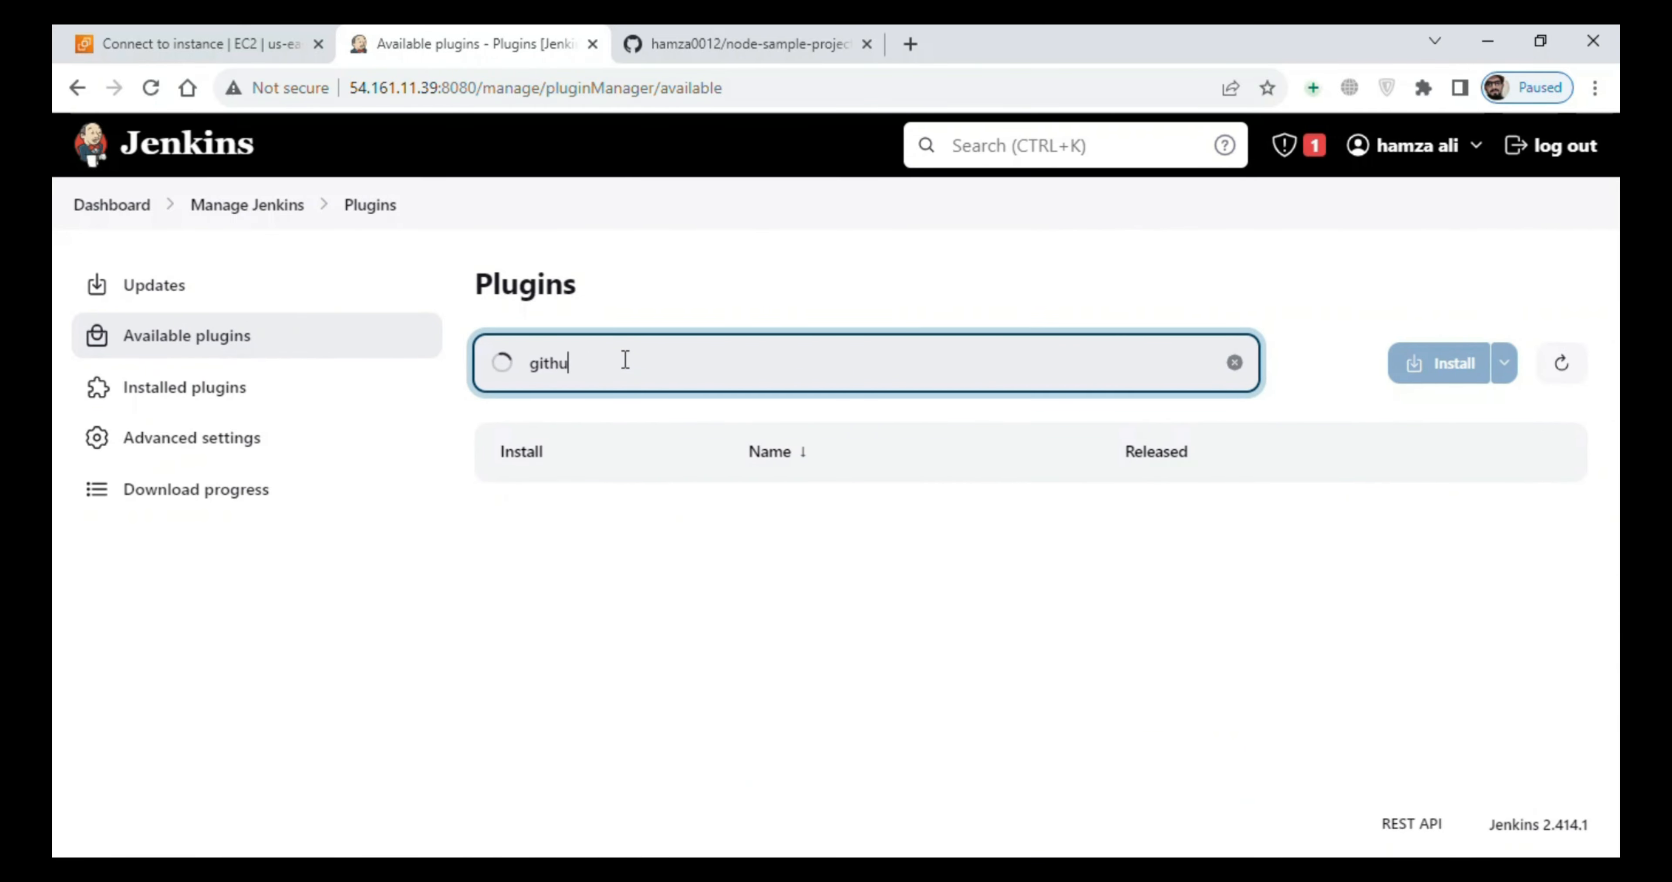
text(b)
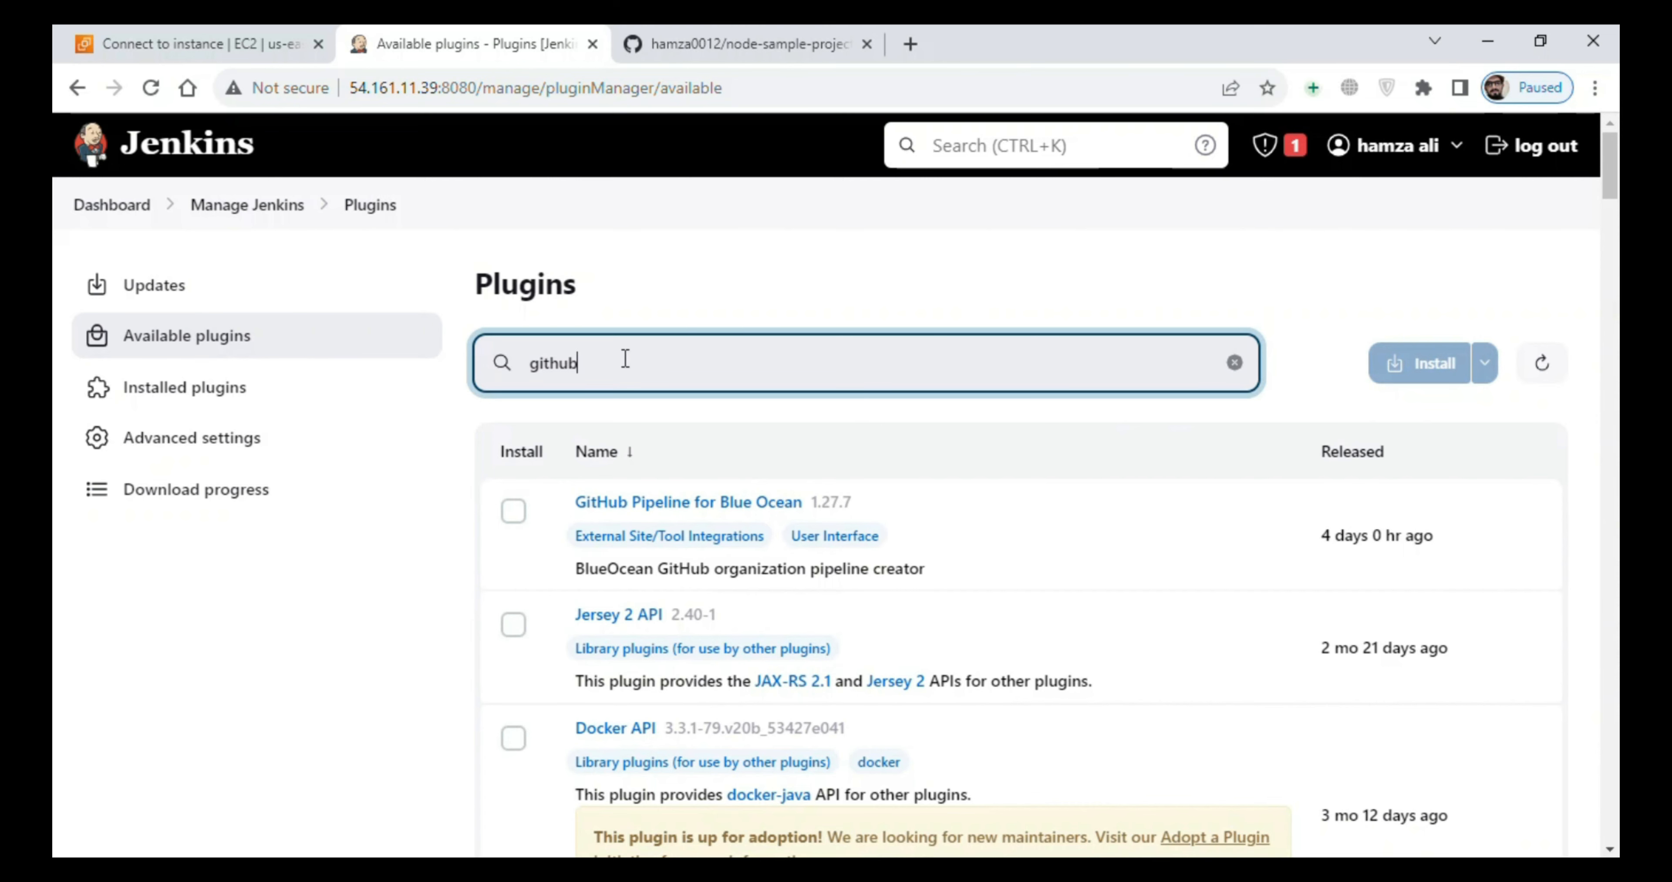
text( in)
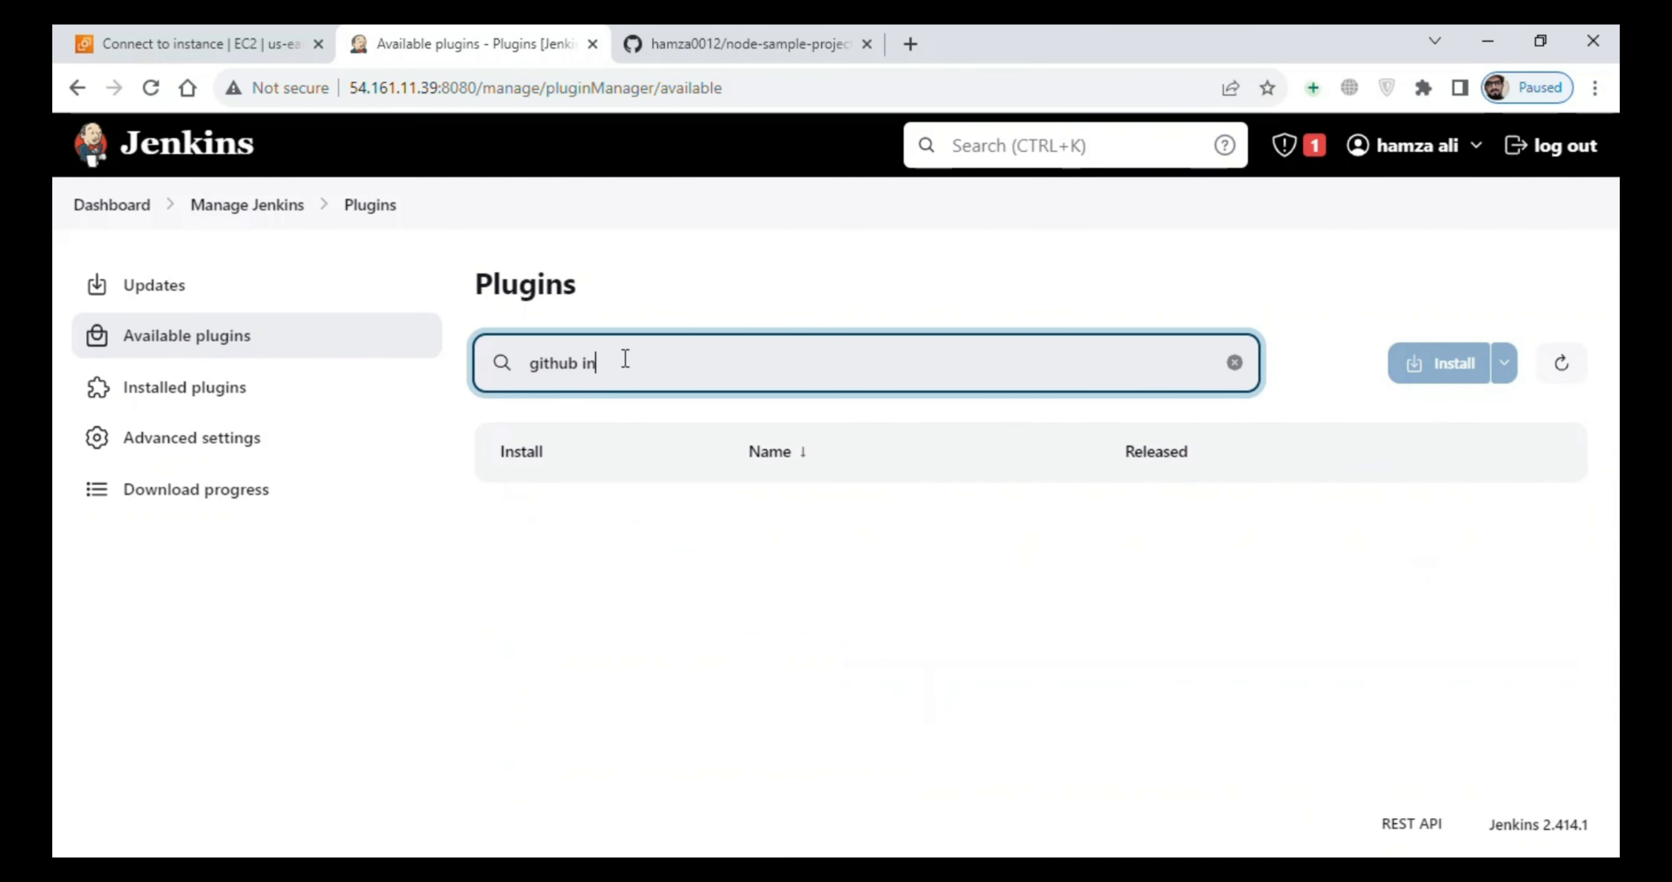
key(BackSpace)
- Search the installed plugins for github and check the GitHub Integration Plugin entry
click(250, 386)
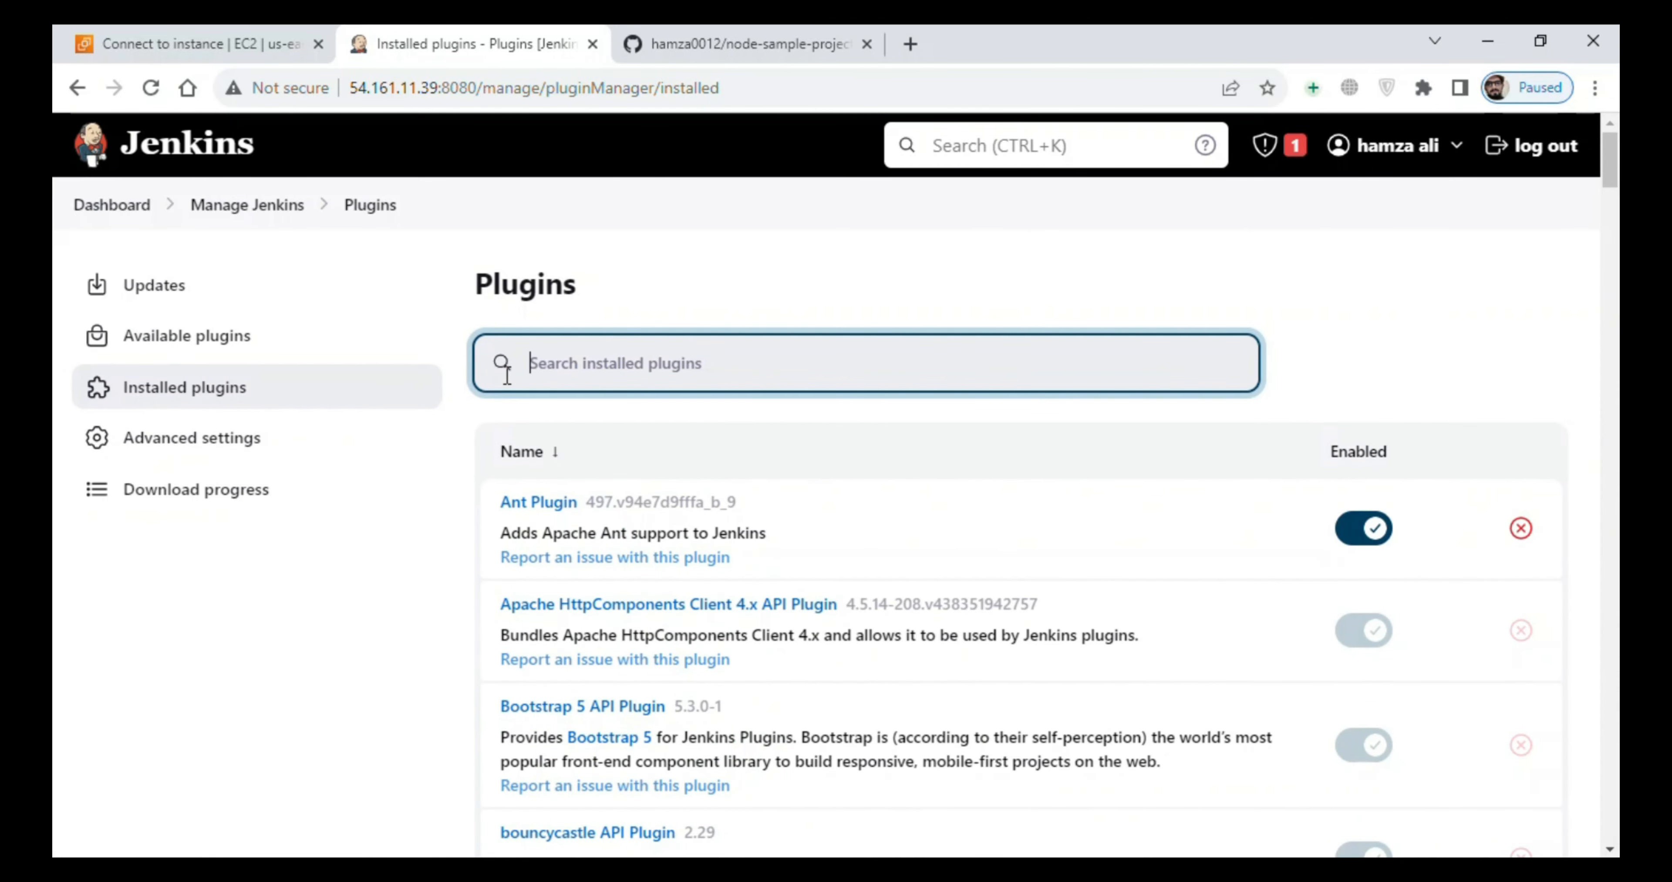
text(github)
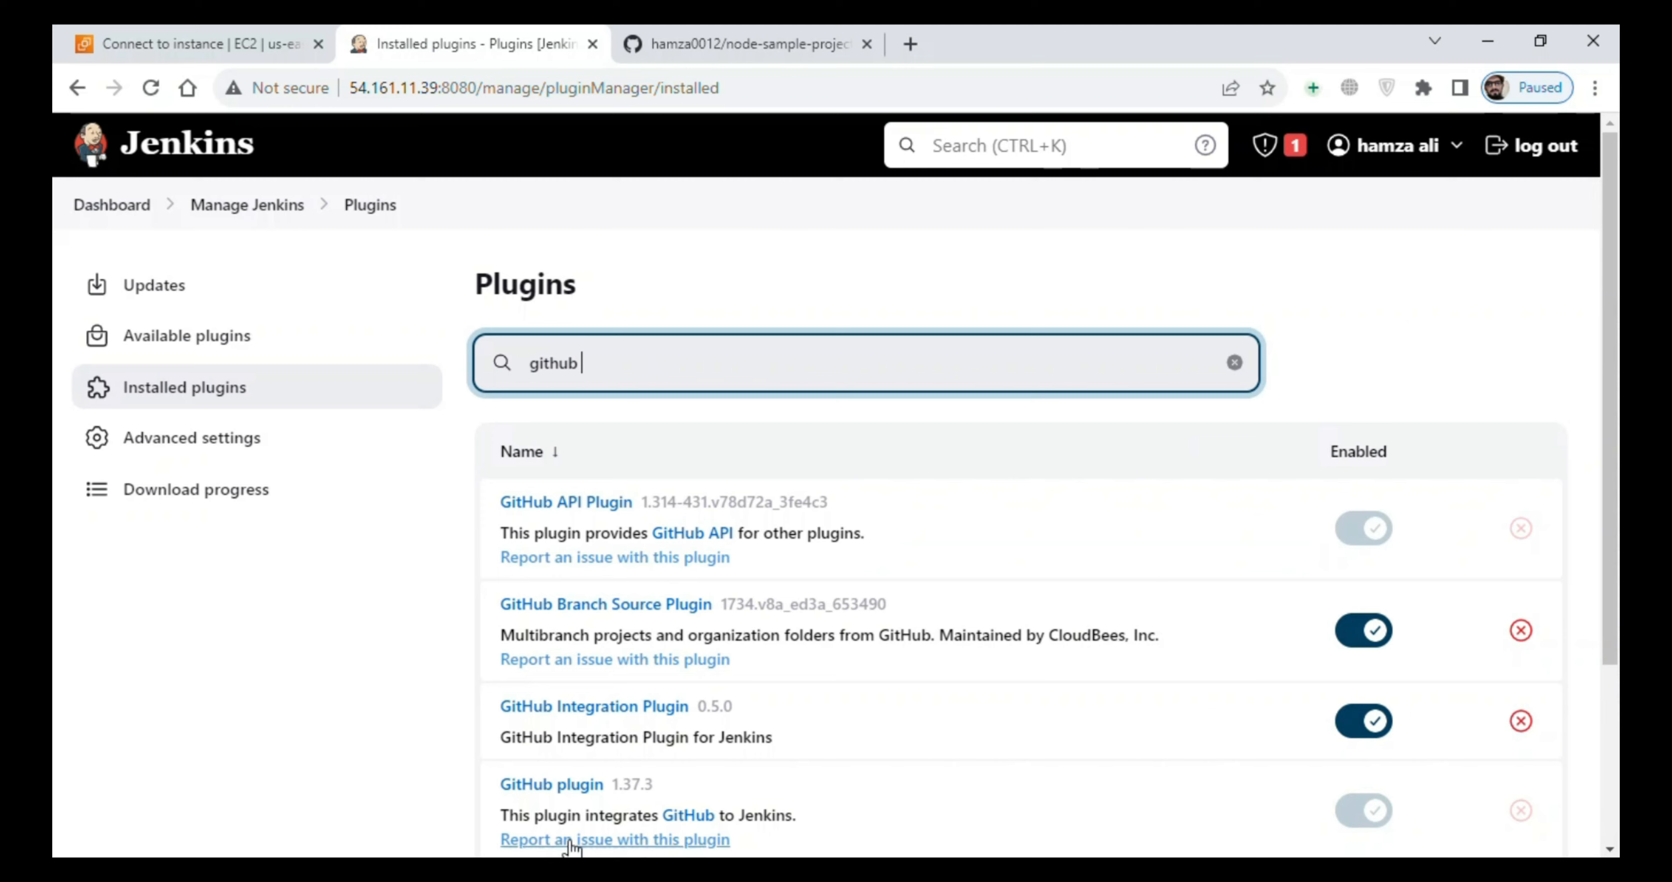
drag(1218, 751, 500, 708)
click(342, 609)
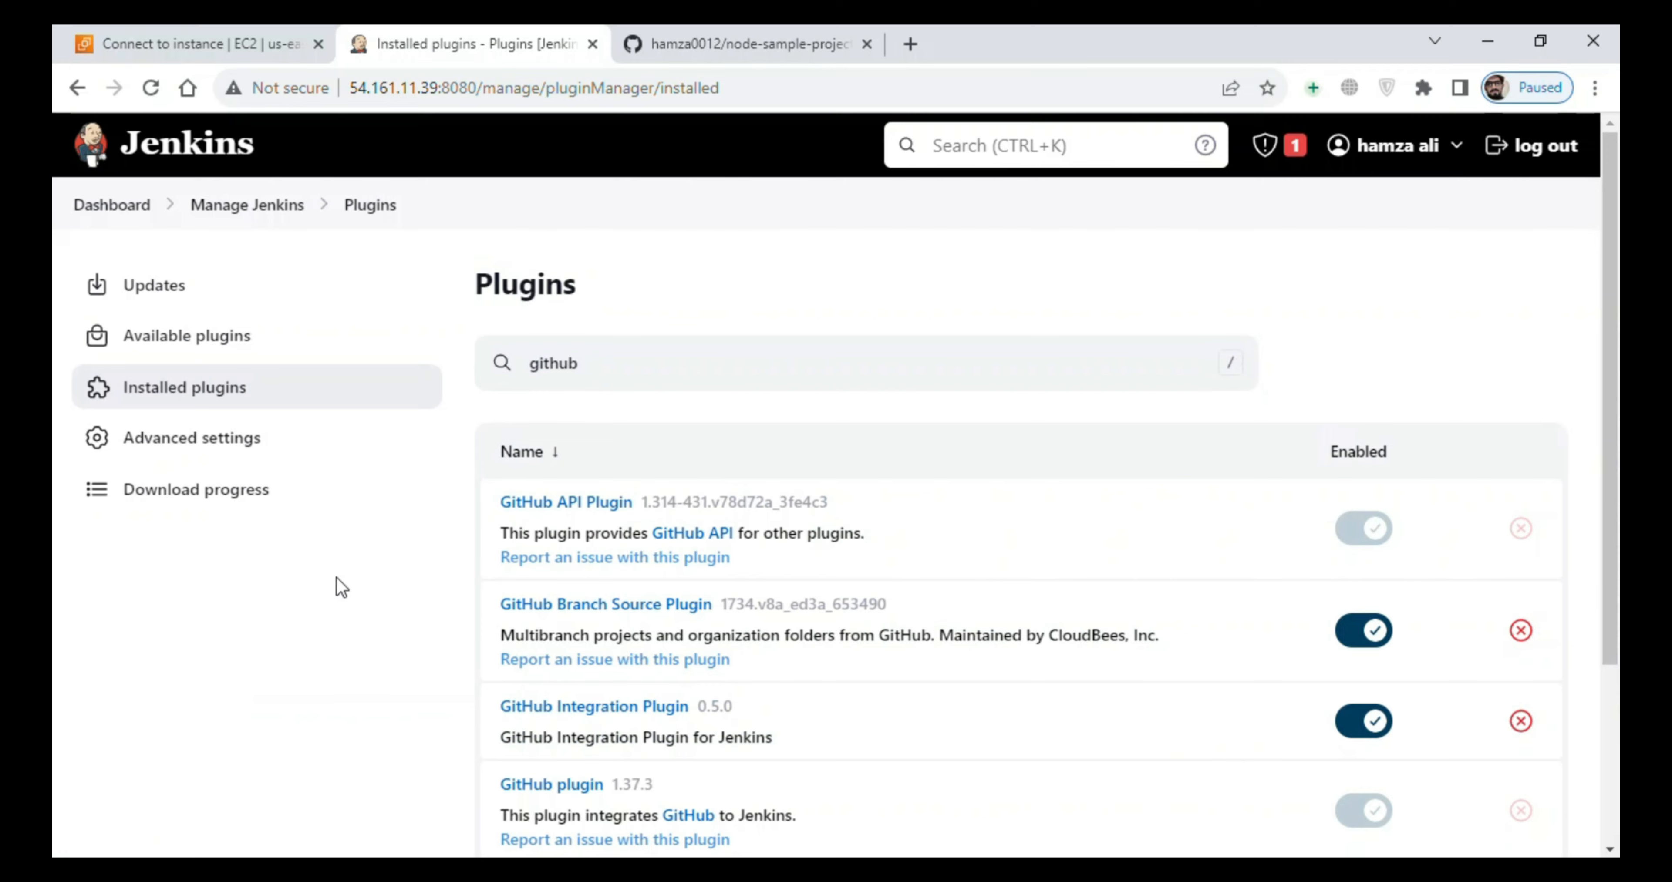
- Search the installed plugins for nodejs and check the NodeJS Plugin entry
drag(578, 365, 495, 359)
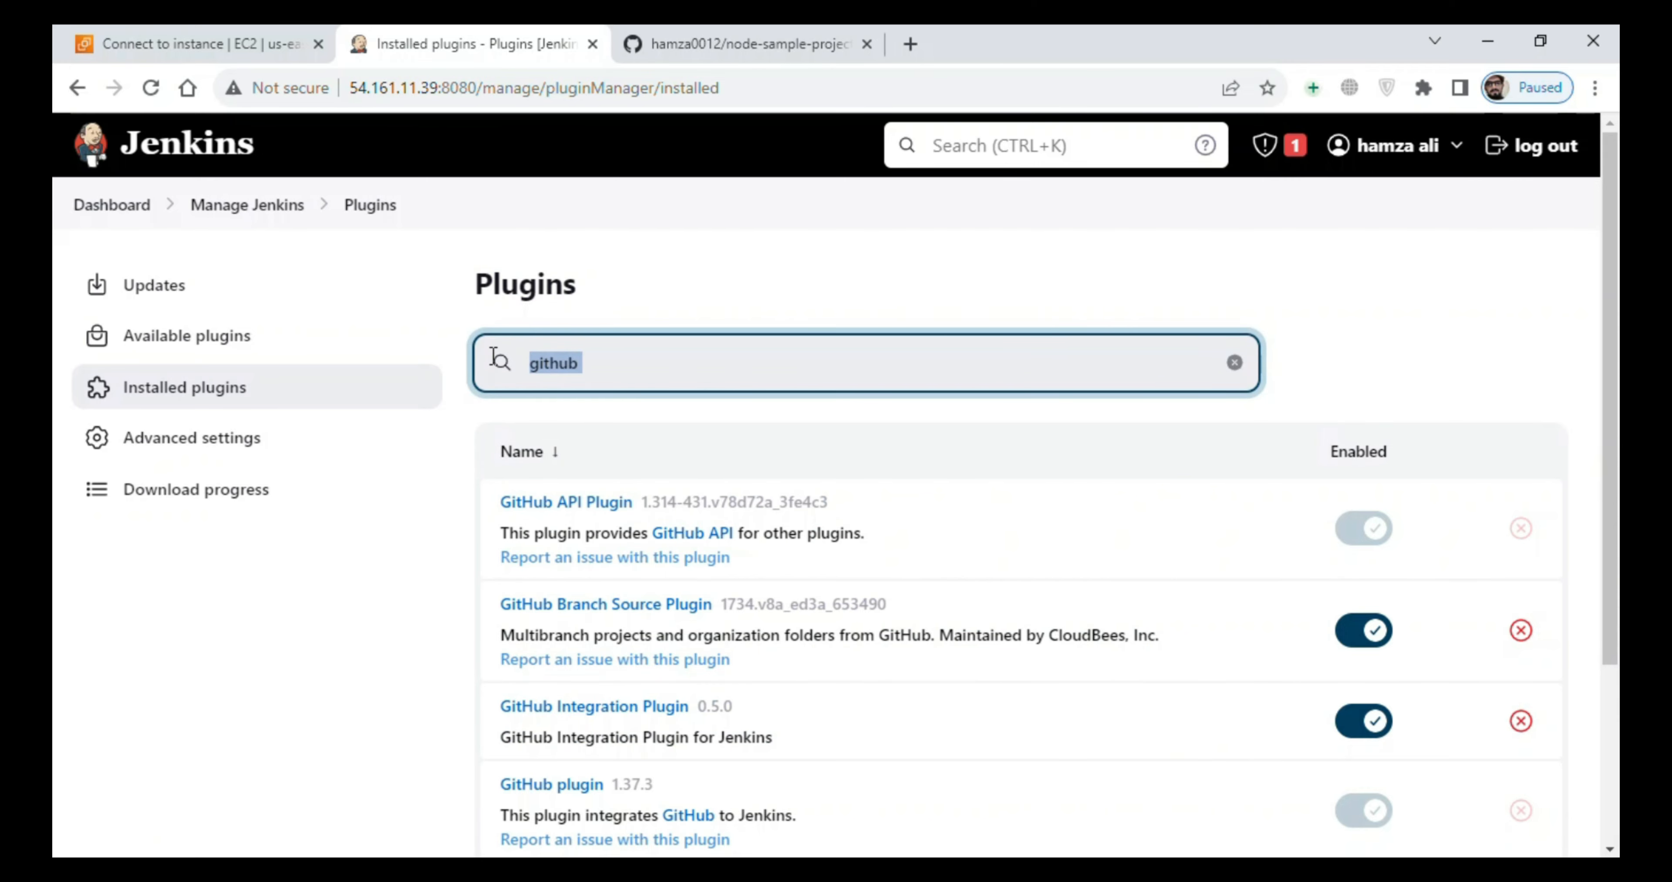
text(nodes)
key(BackSpace)
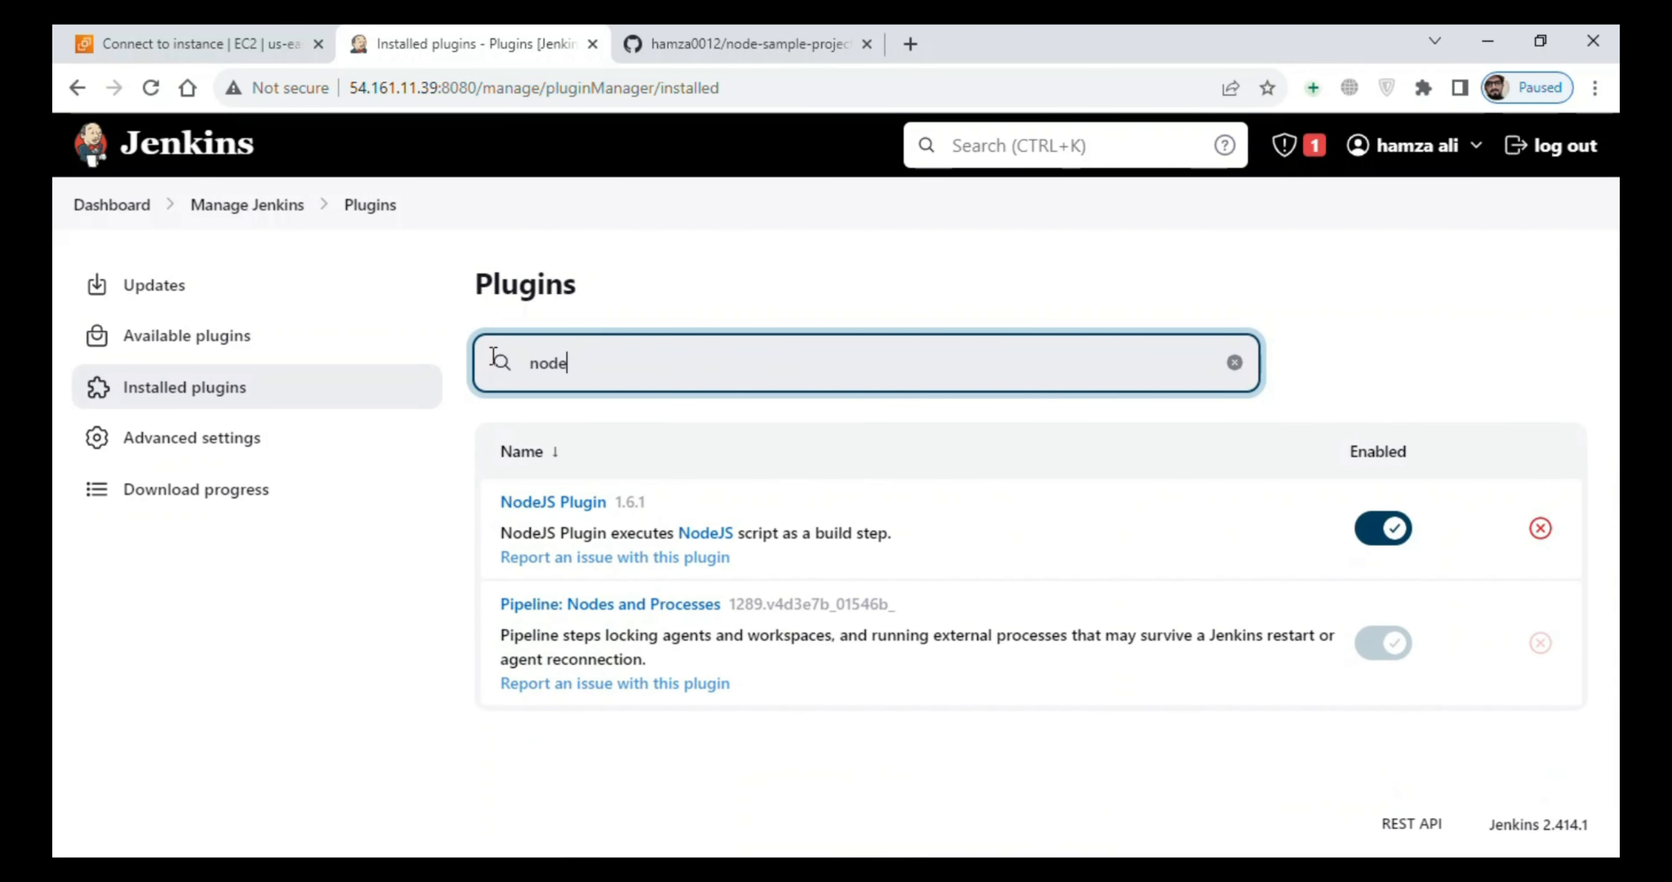
text(js)
drag(758, 562, 429, 509)
click(391, 543)
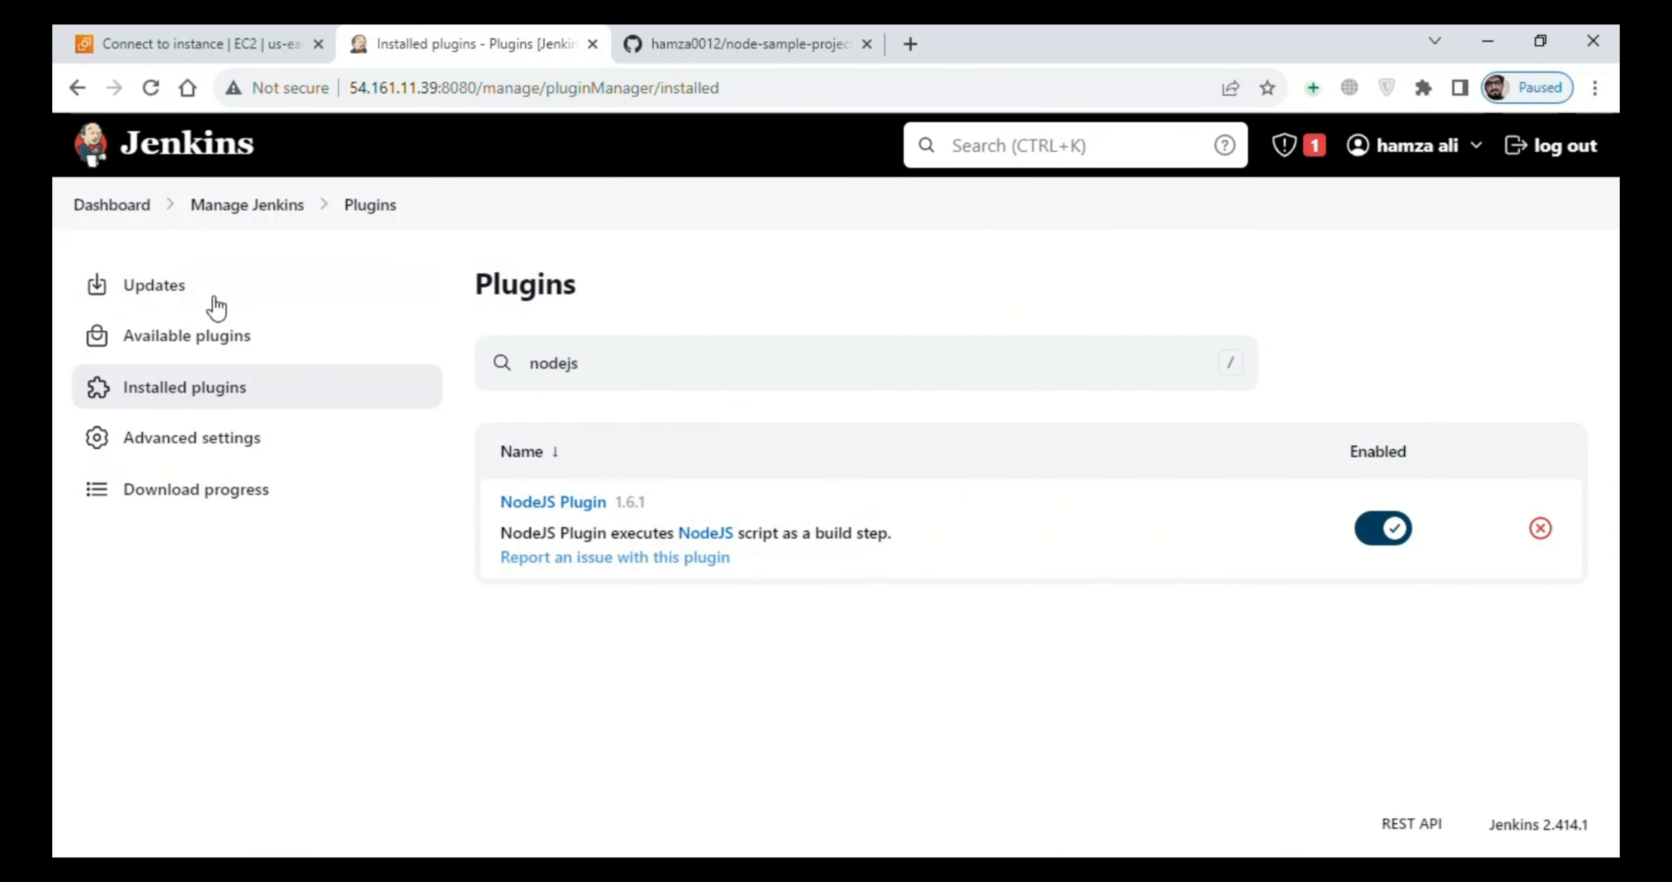
- In the Jenkins Tools configuration, set the path to the Git executable to /usr/bin/git, copied from the EC2 terminal
click(218, 205)
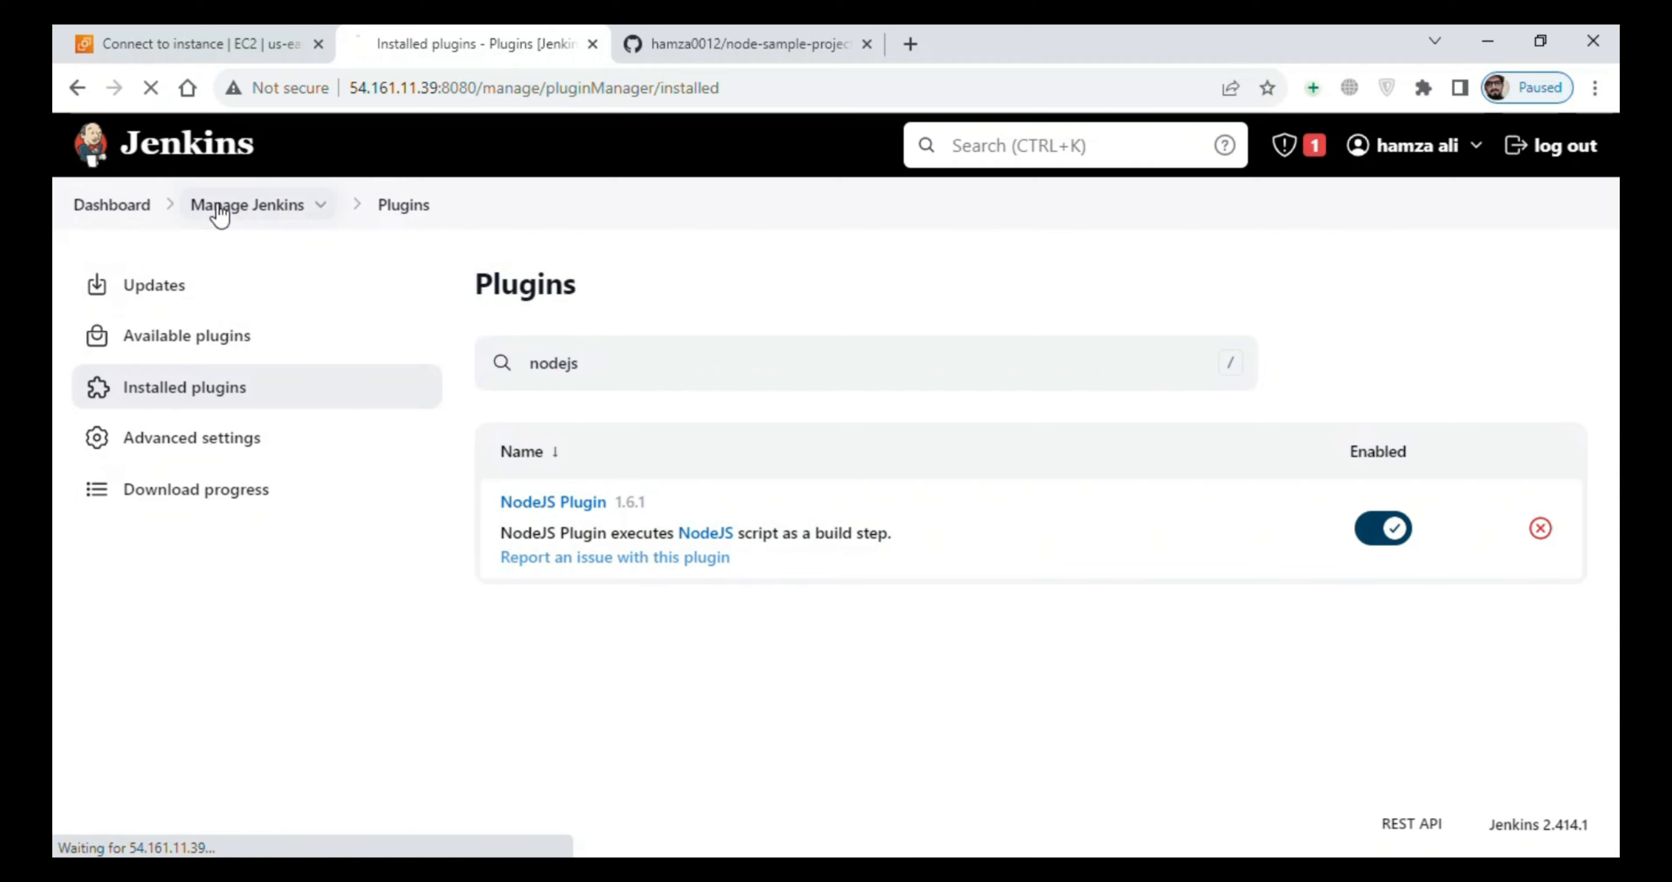
click(1042, 584)
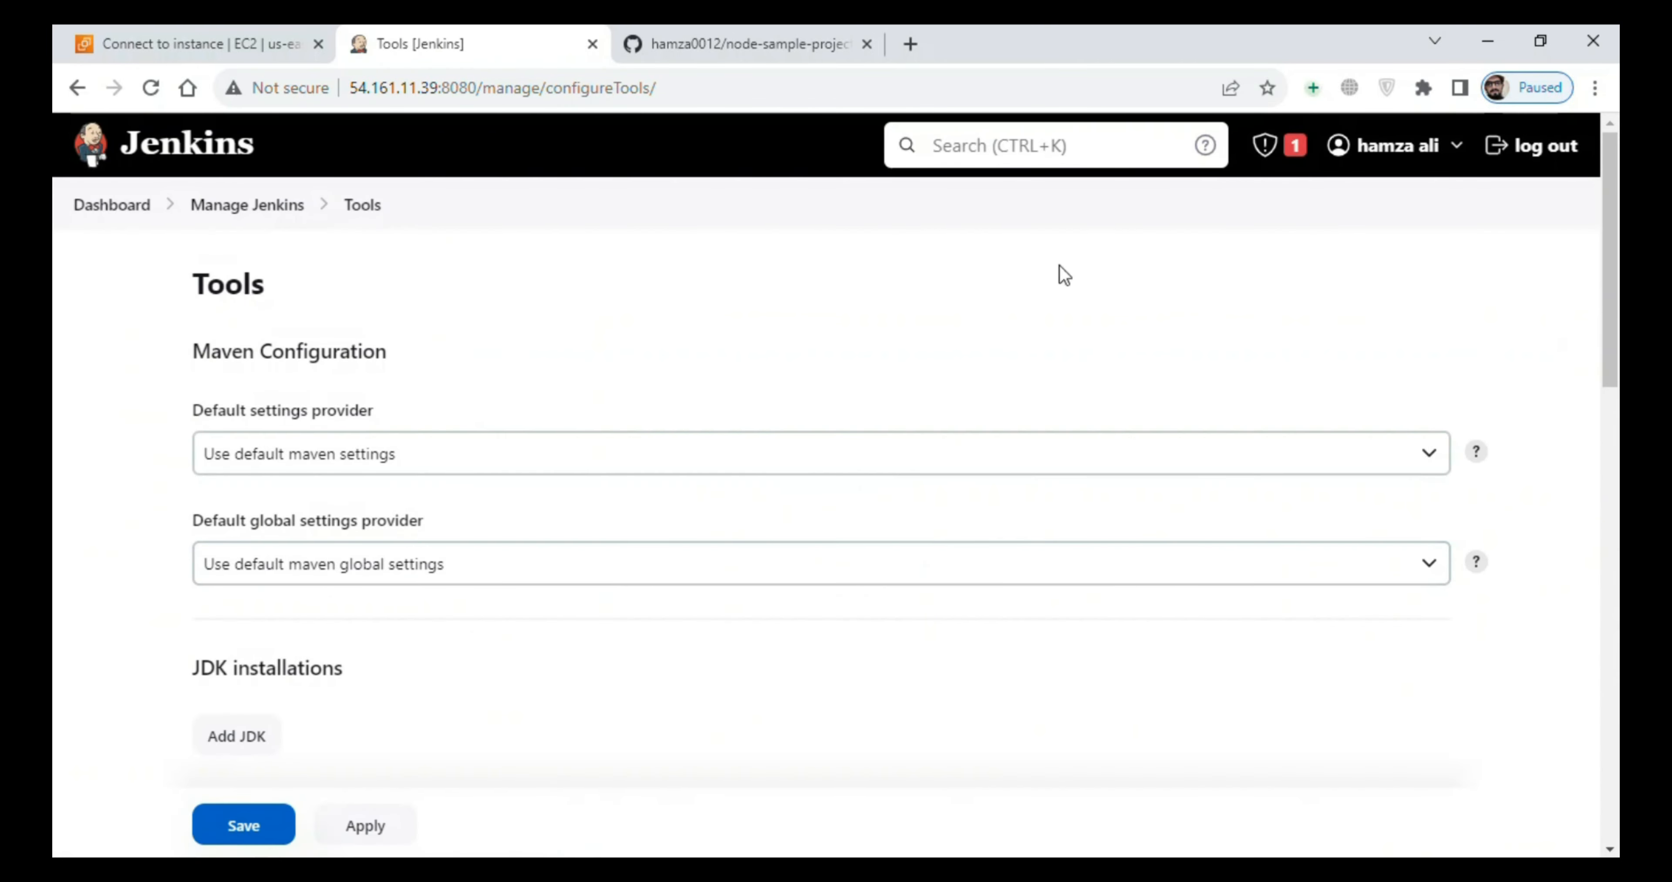
drag(1616, 237, 1615, 336)
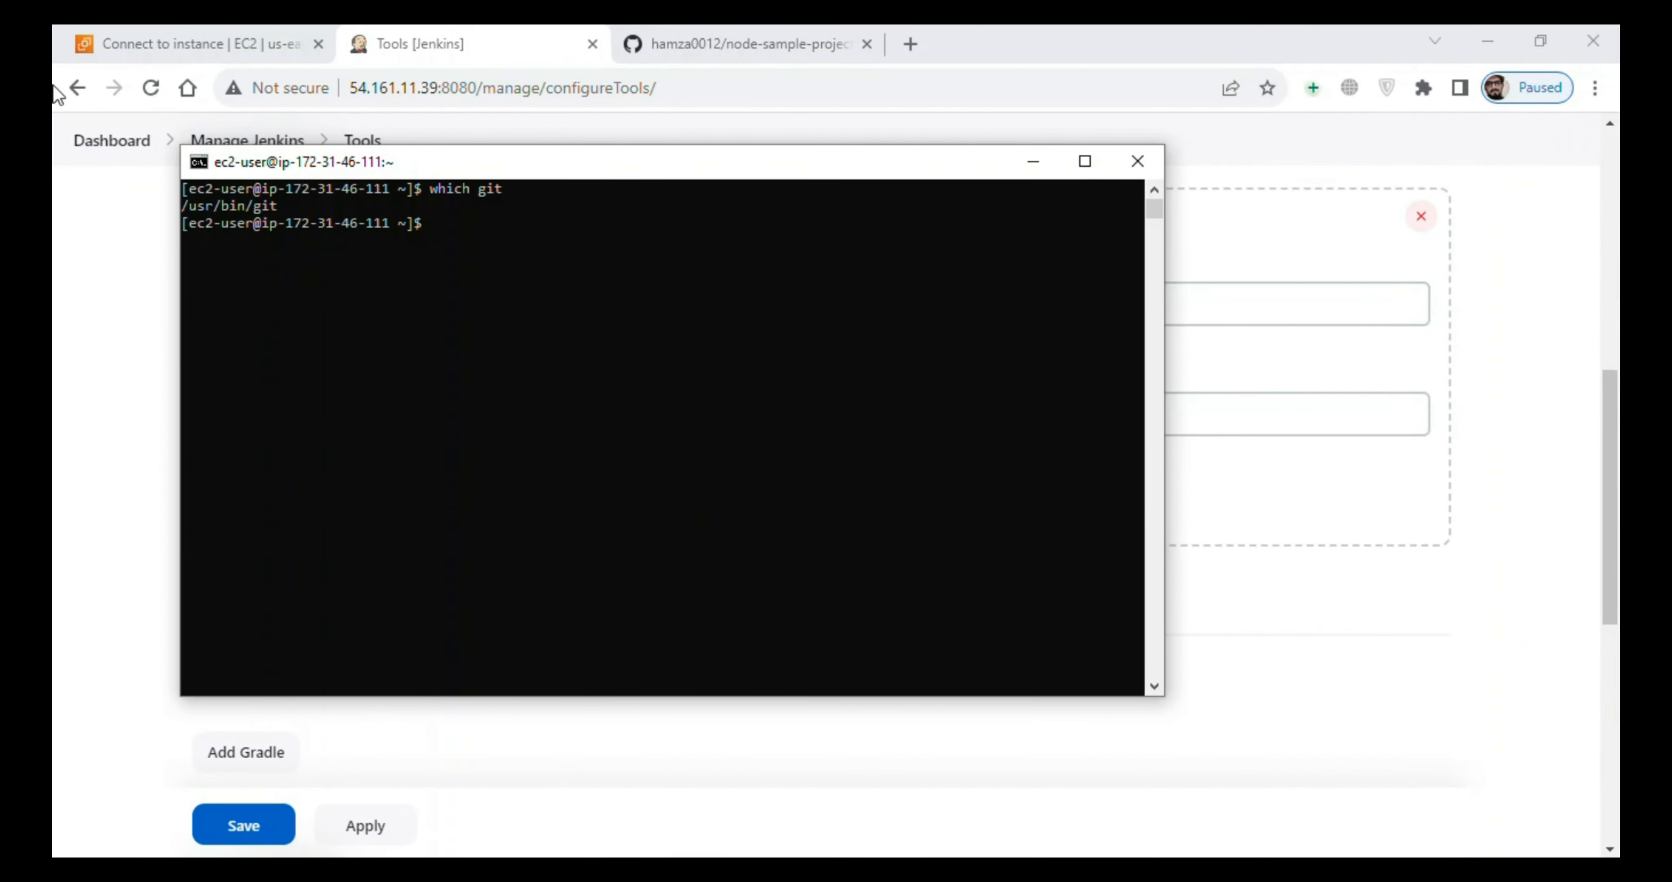
drag(182, 206, 278, 213)
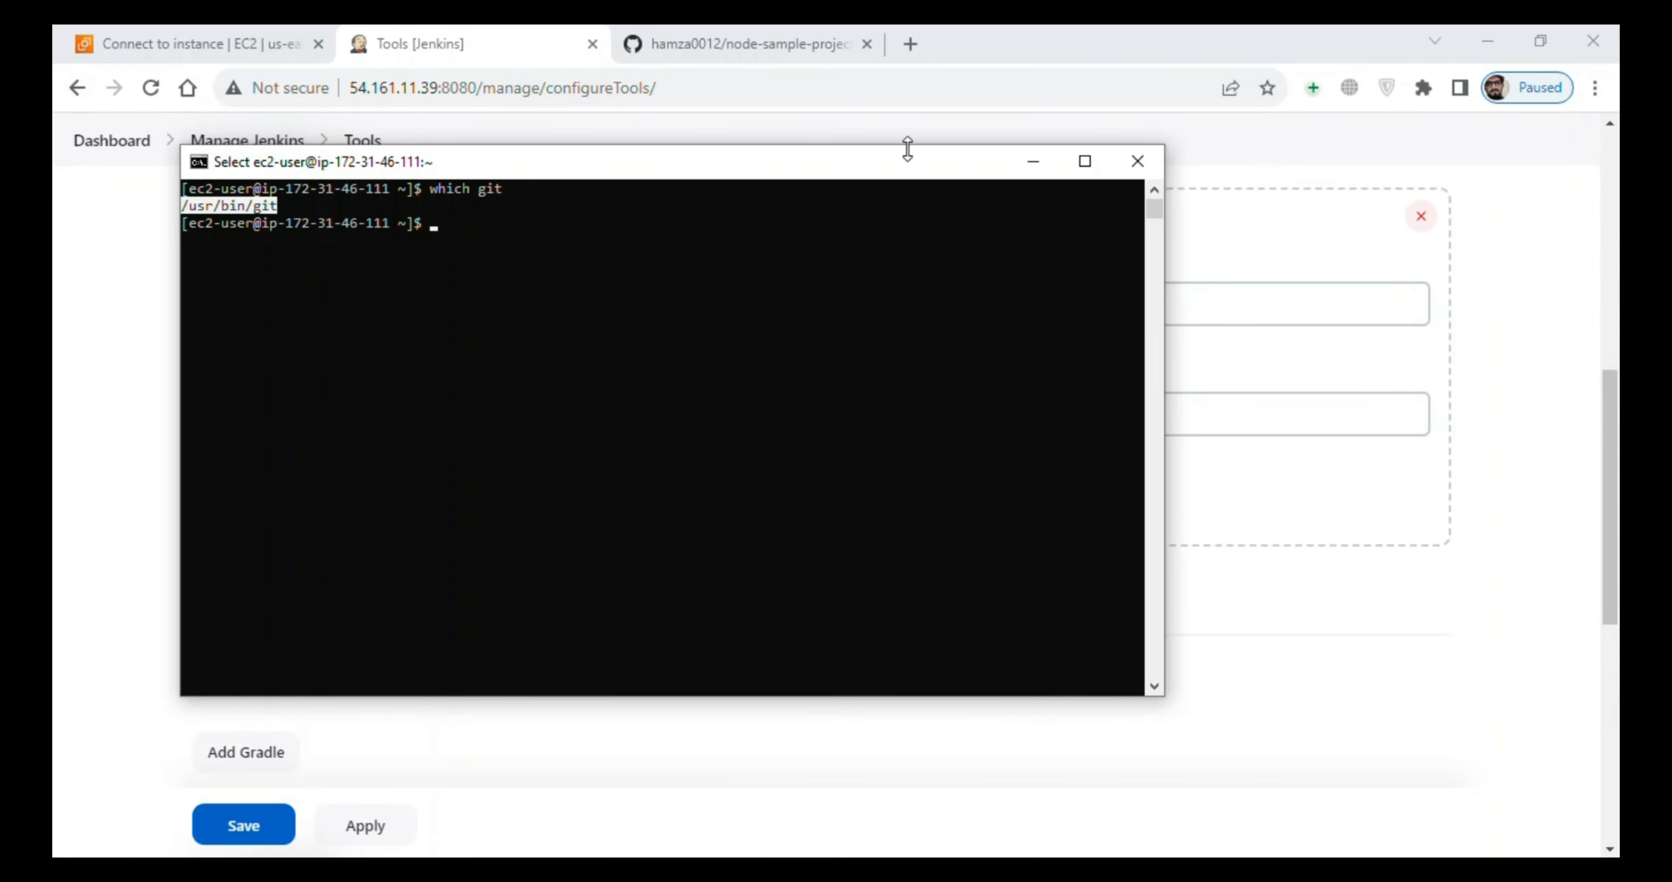
click(1033, 161)
drag(327, 411, 216, 428)
text(/usr/bin/git)
- Rename the existing NodeJS installation to Nodejs and save the Tools configuration
drag(1610, 410, 1617, 474)
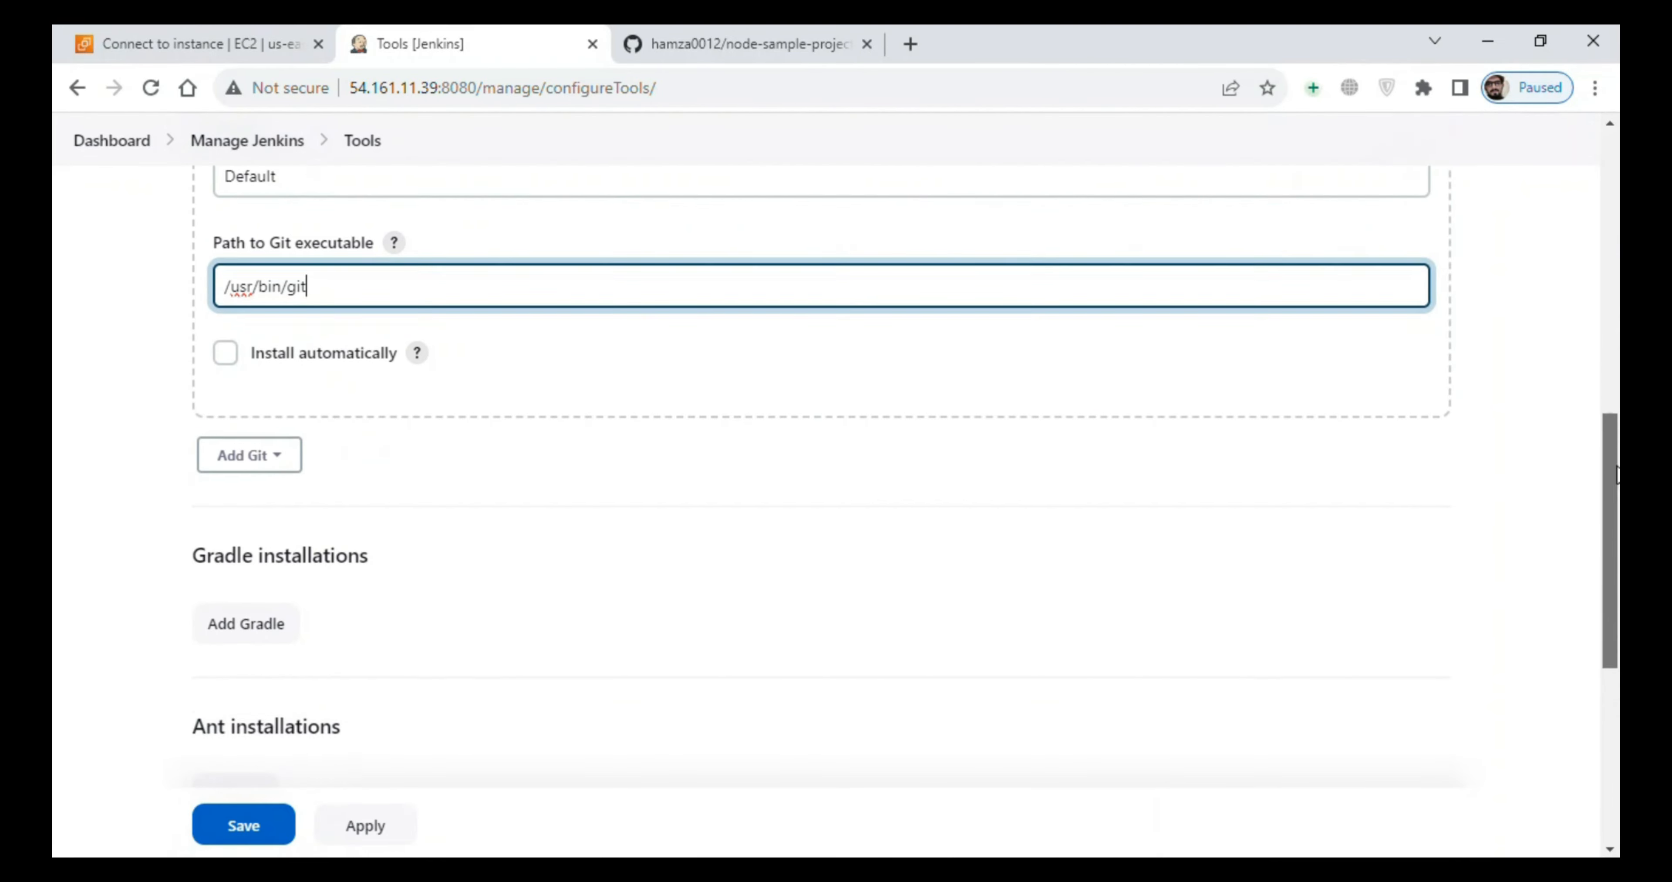
scroll(1617, 475, down, 6)
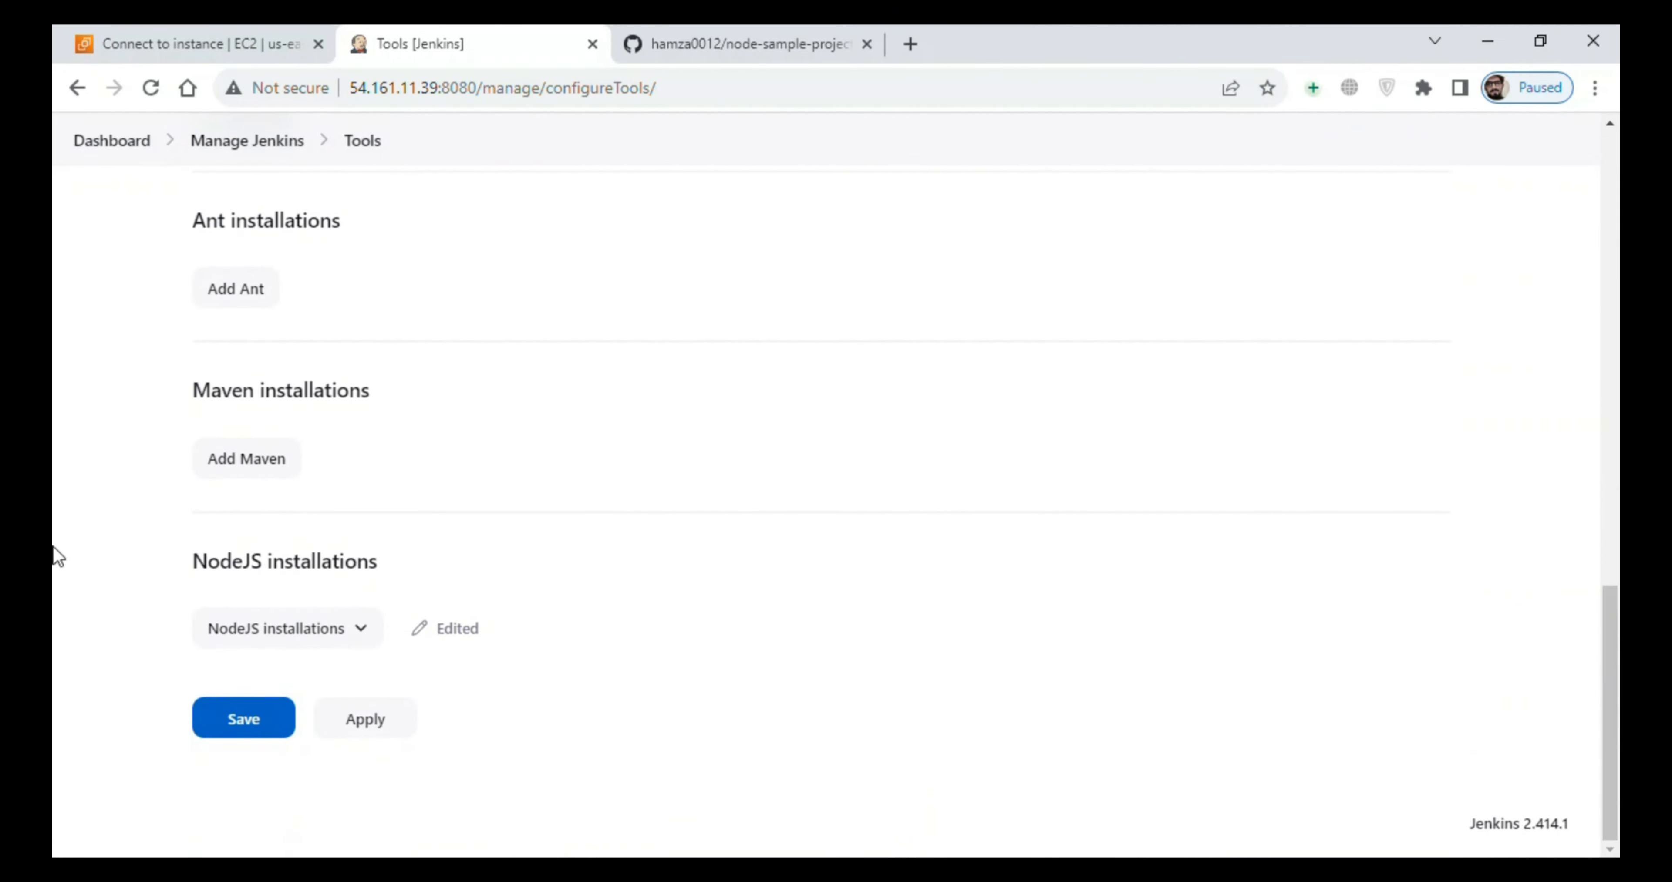
click(319, 642)
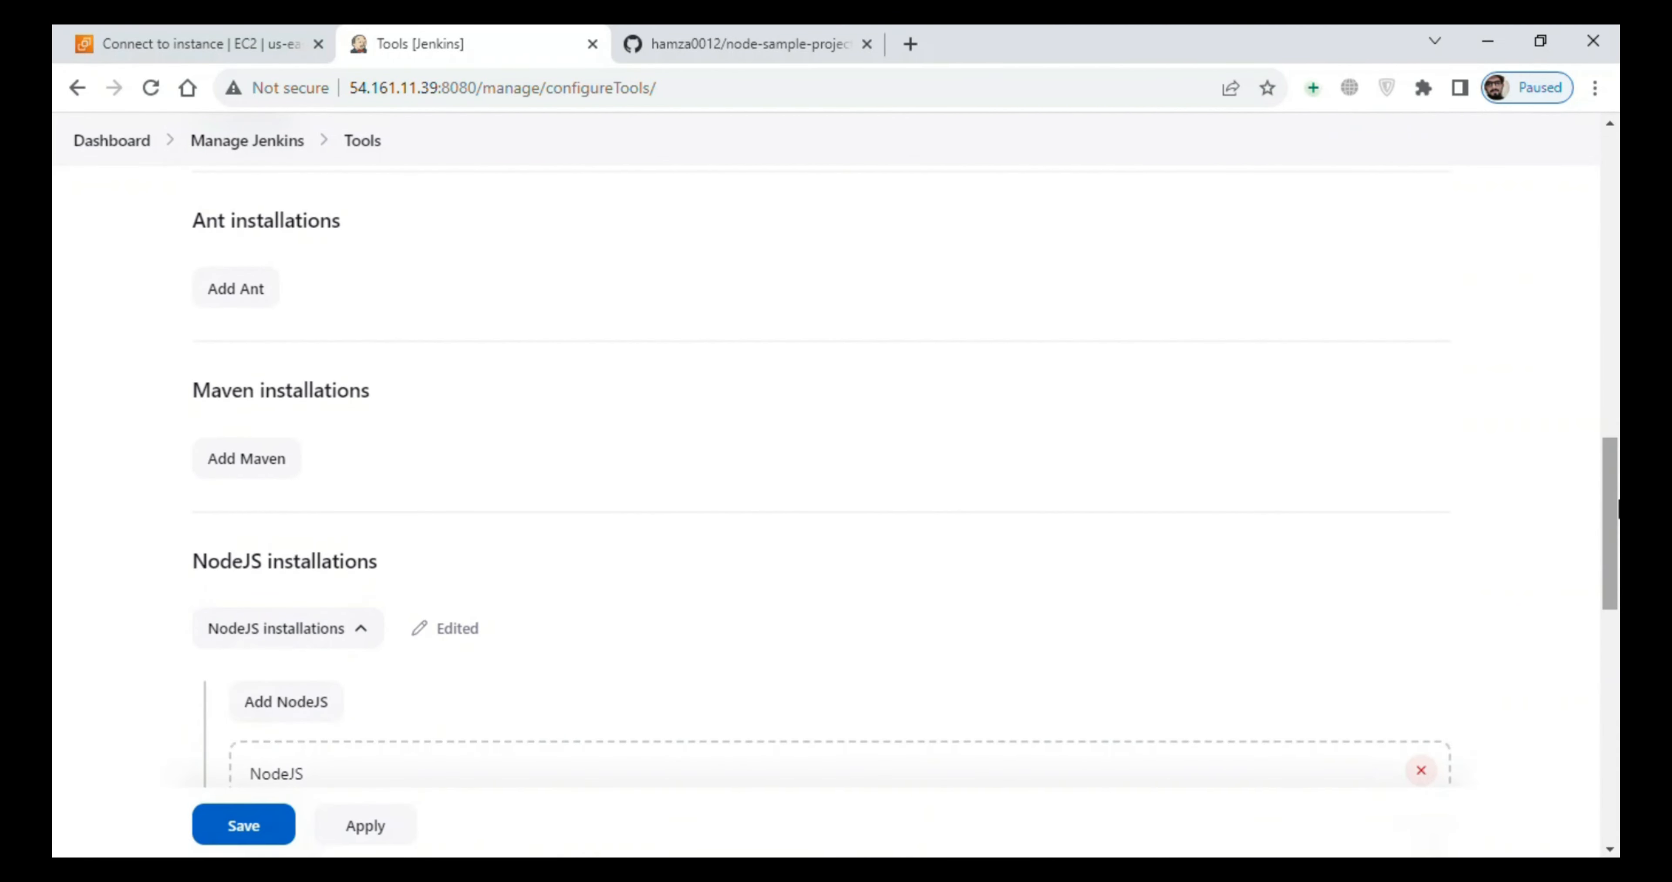
scroll(1615, 584, down, 4)
scroll(881, 379, down, 3)
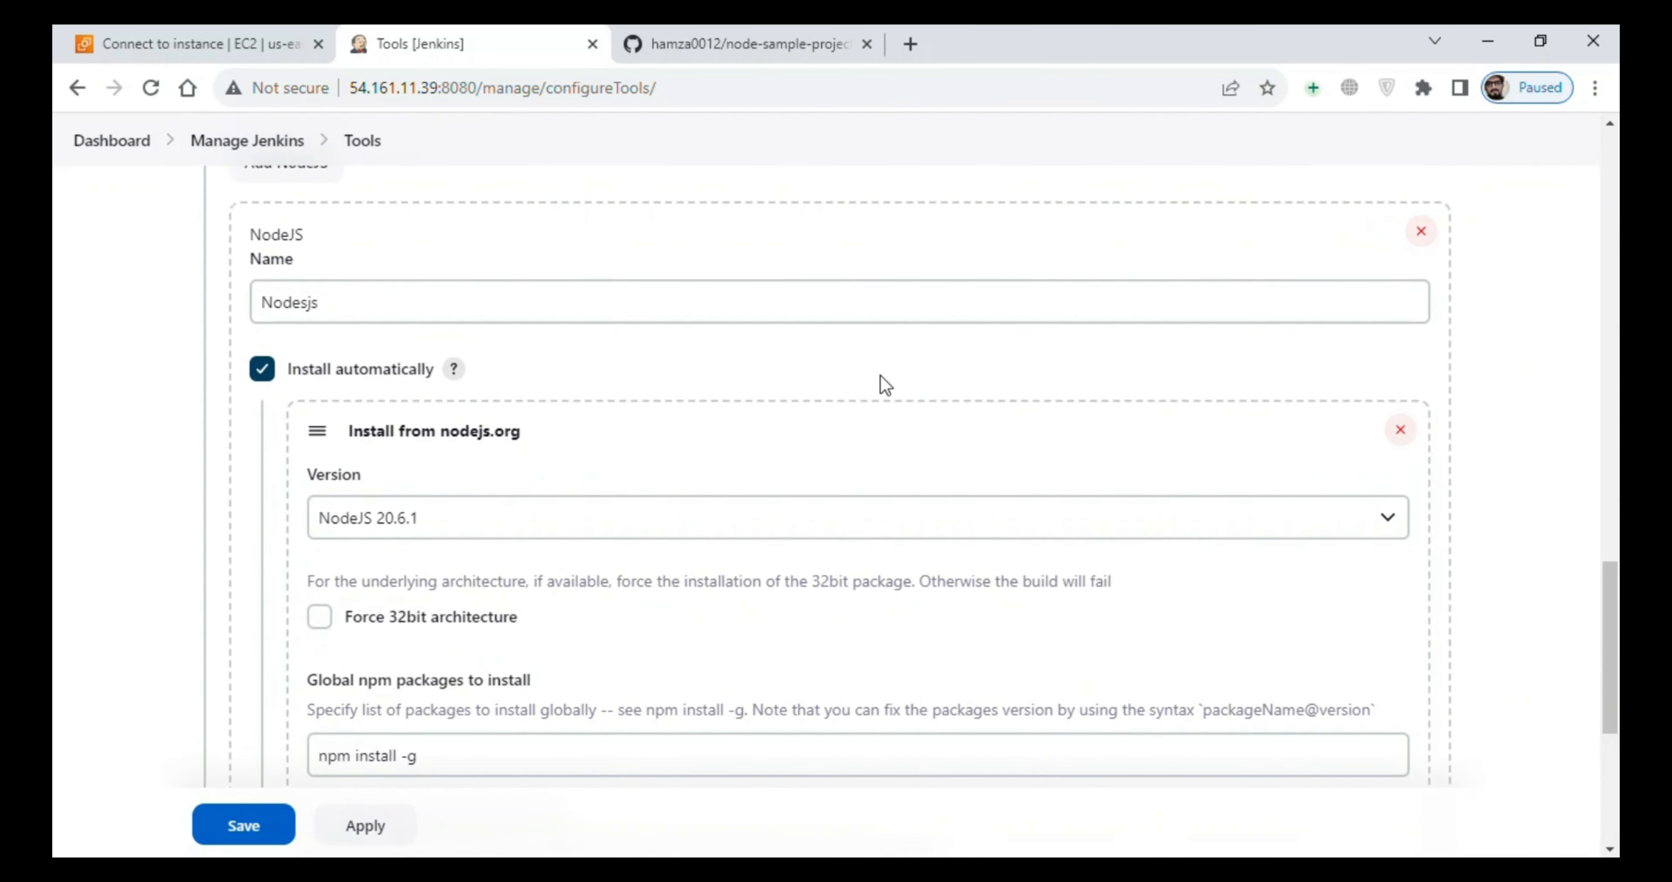
click(402, 307)
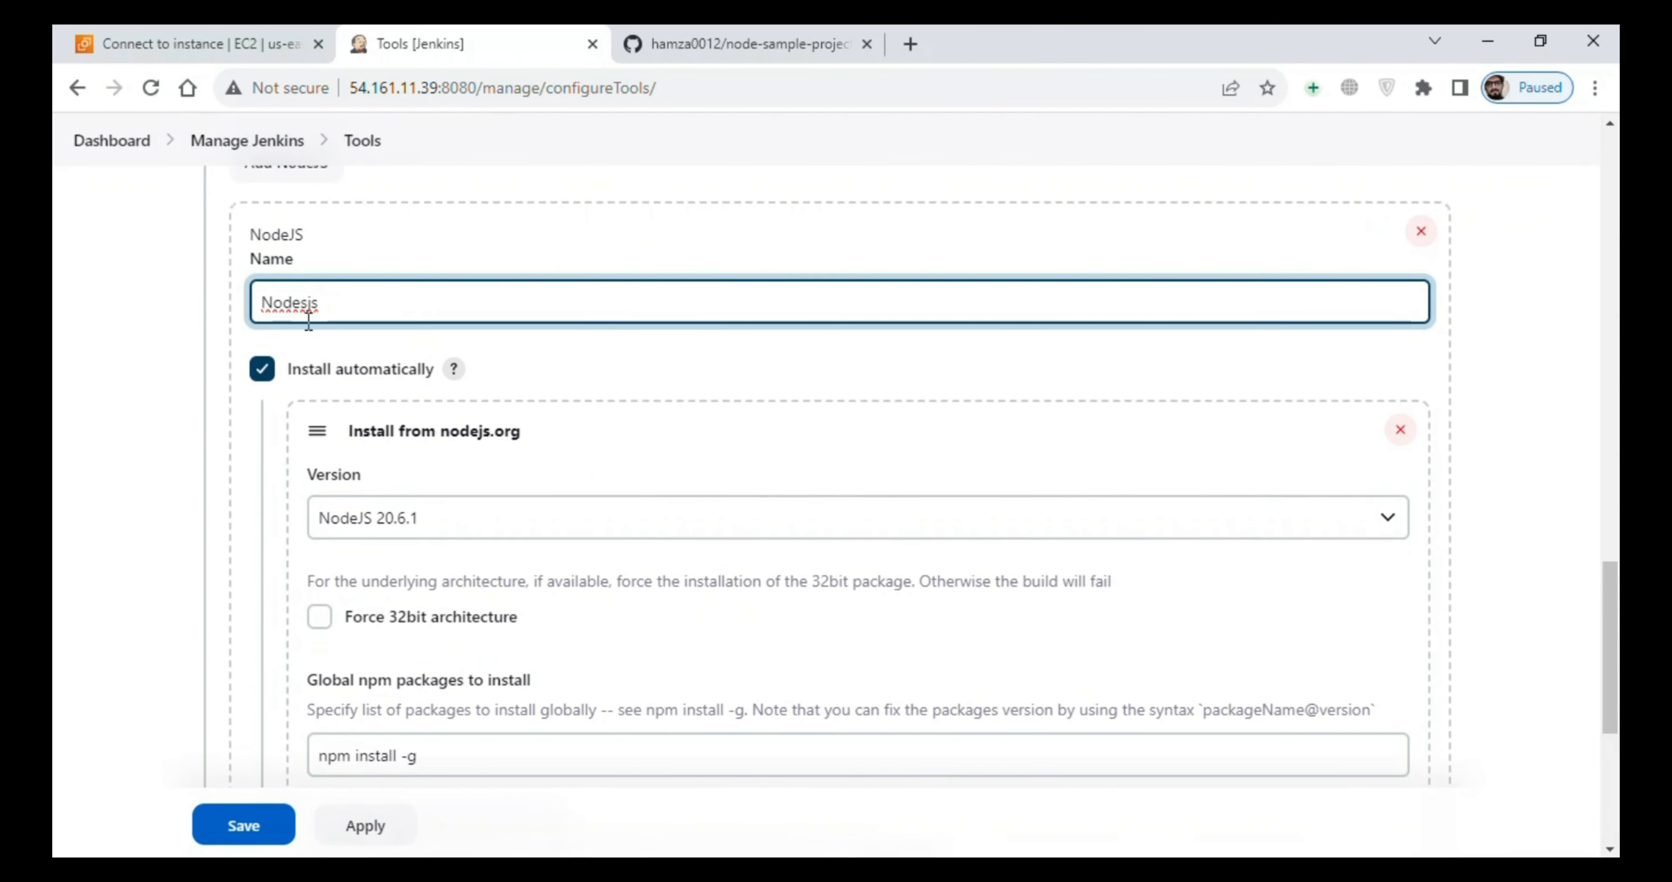
key(BackSpace)
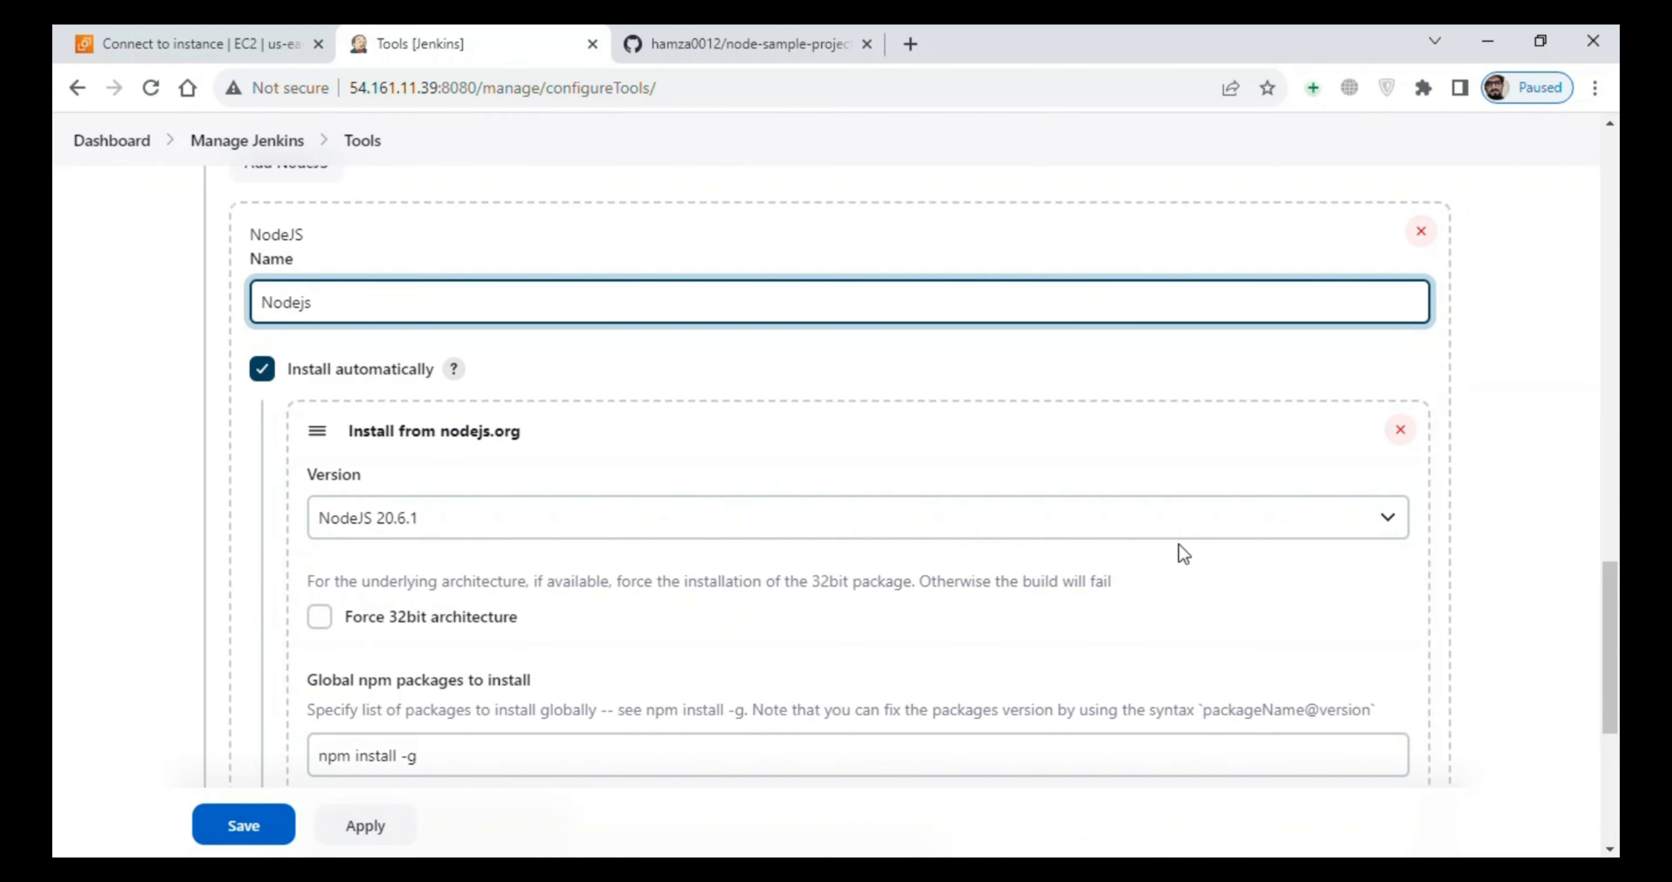
drag(1604, 569, 1604, 657)
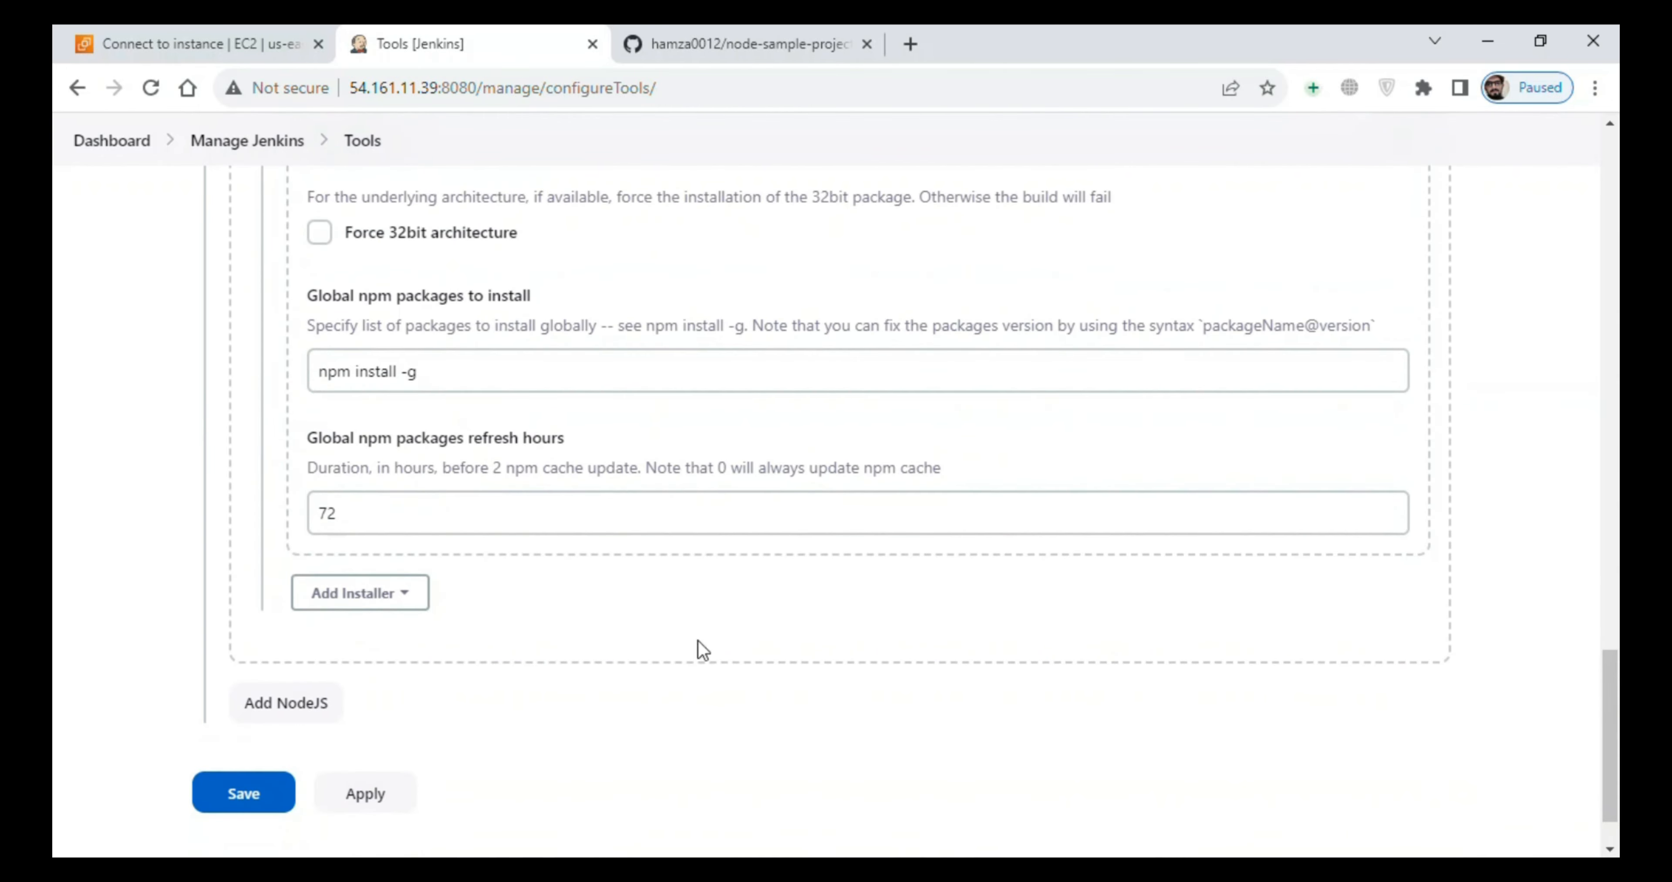
click(257, 794)
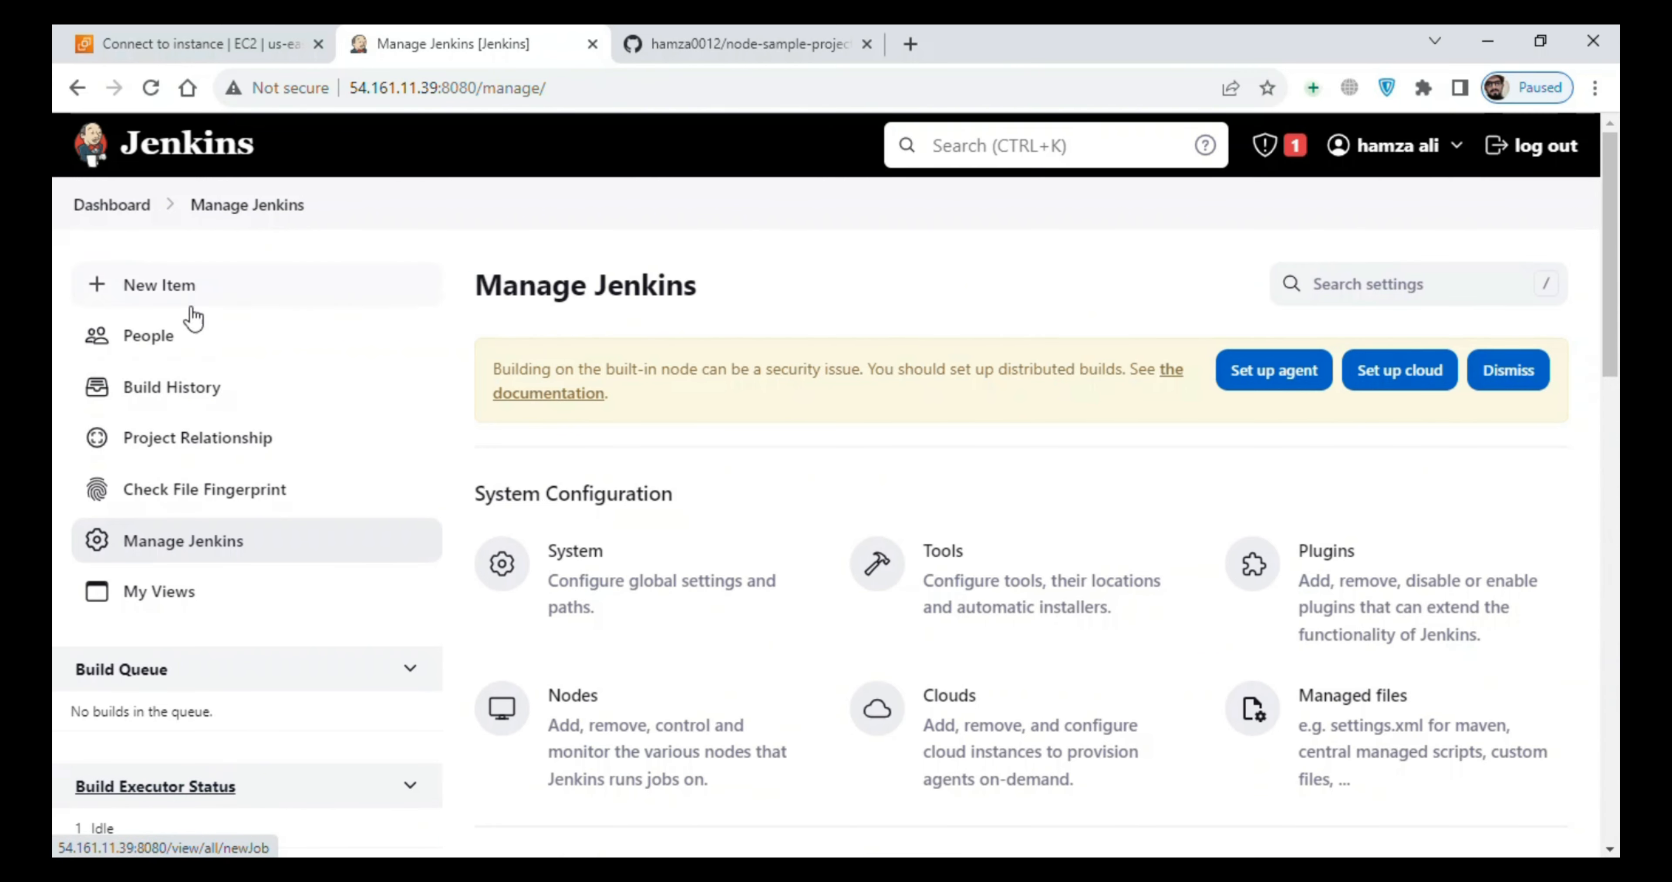
- In the nodes-project configuration, enable Provide Node & npm bin/ folder to PATH in the build environment, using the Nodejs installation
click(132, 218)
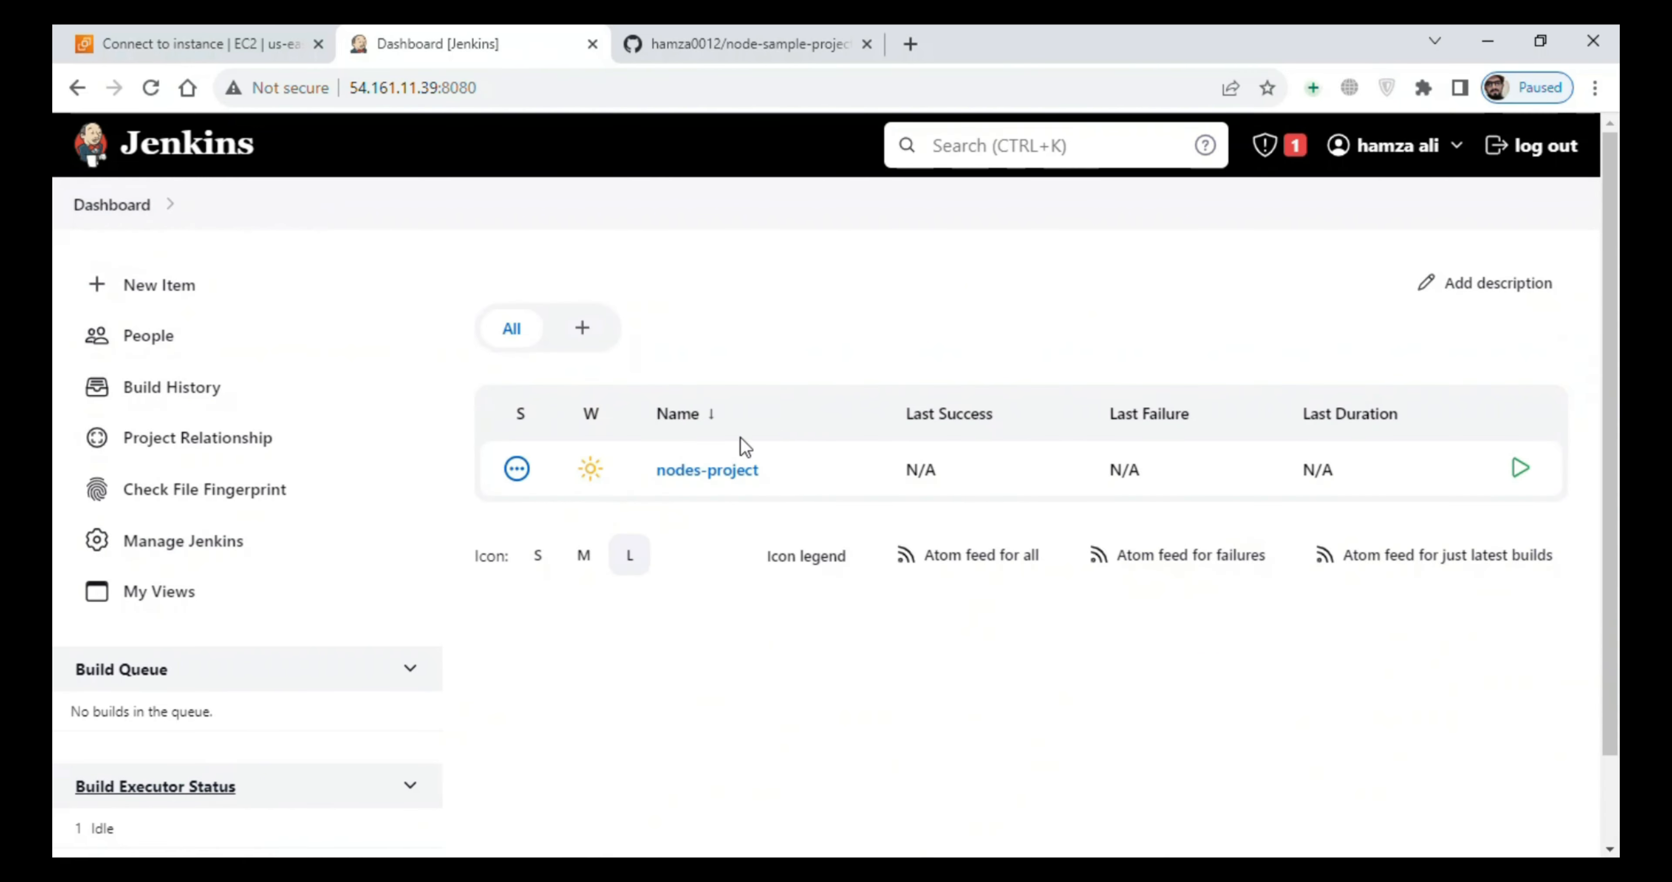
click(685, 484)
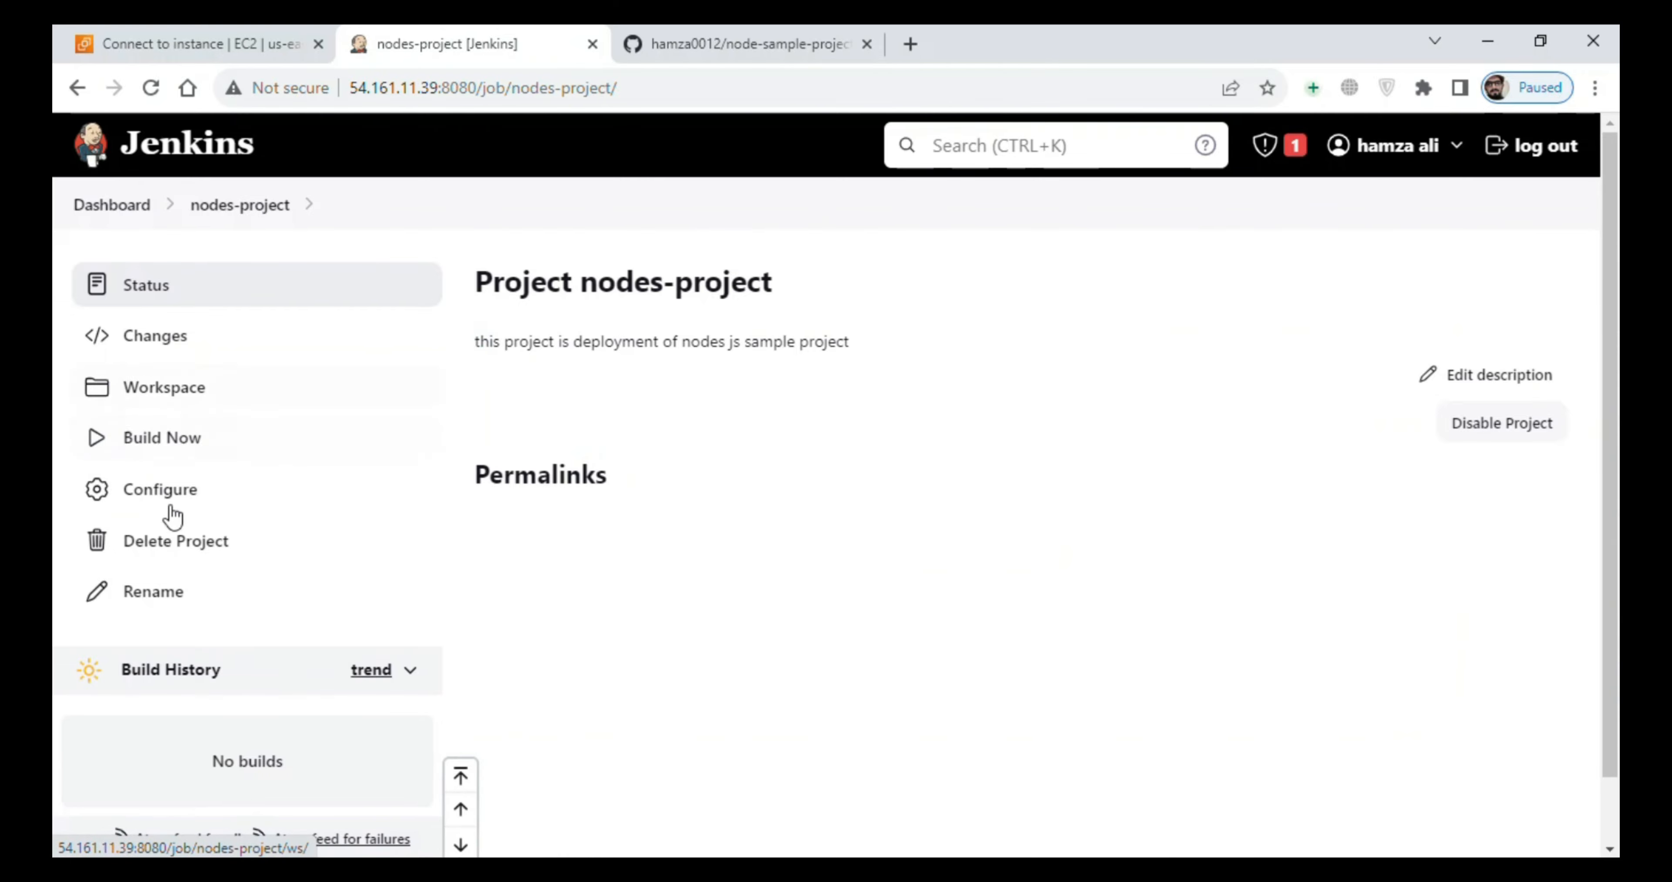
click(221, 487)
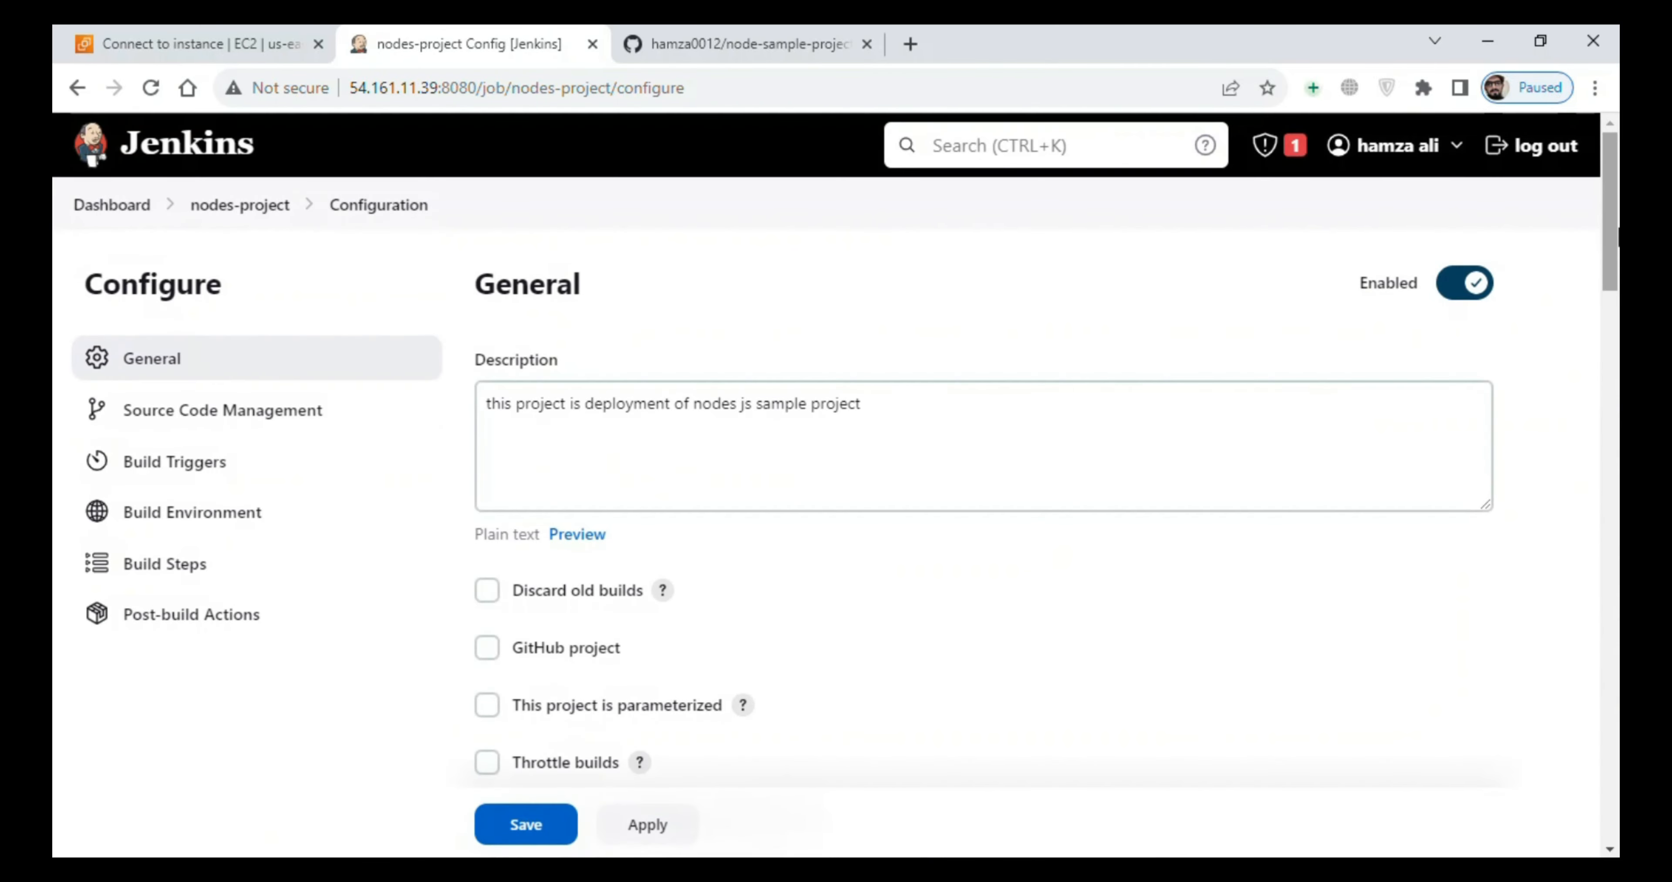
drag(1606, 228, 1617, 633)
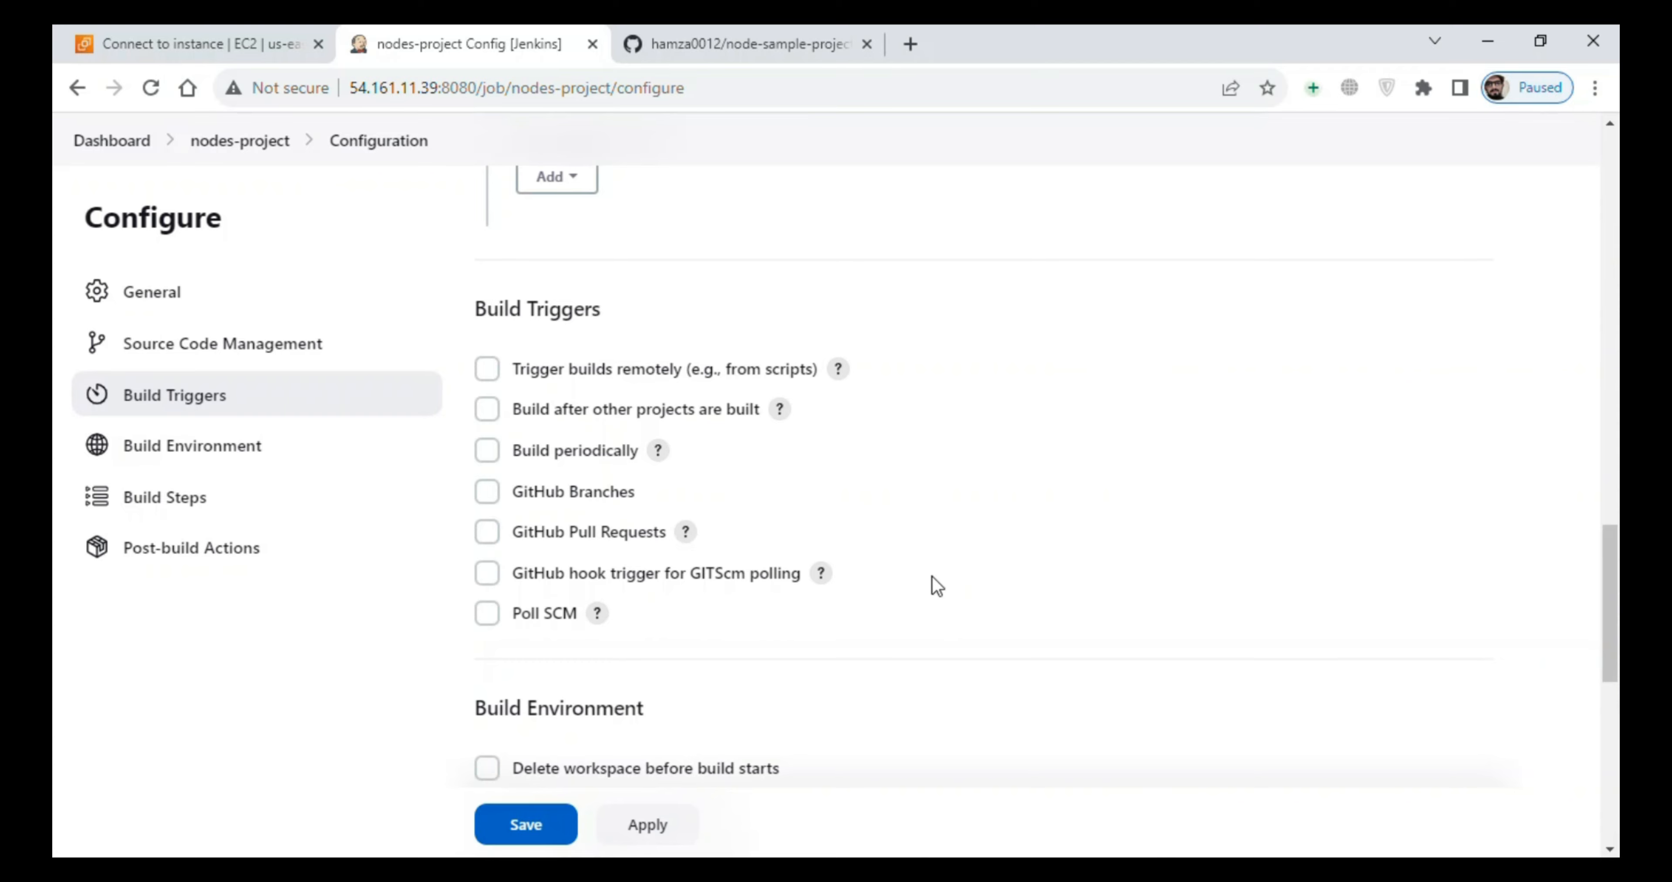
drag(1609, 549, 1616, 635)
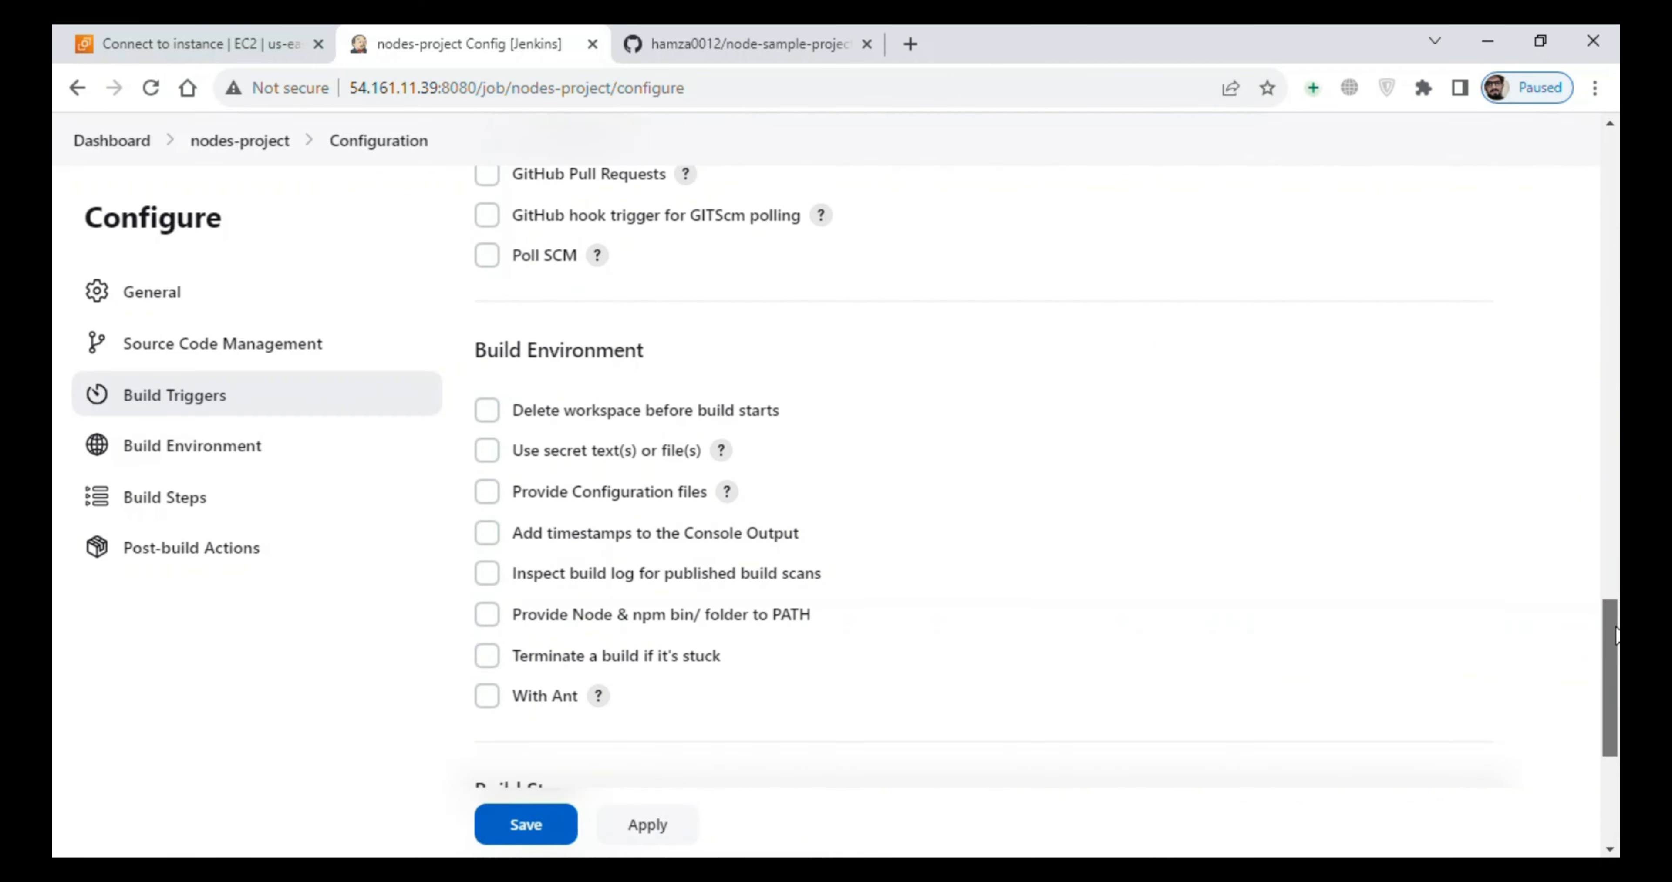
click(481, 616)
scroll(1614, 594, down, 4)
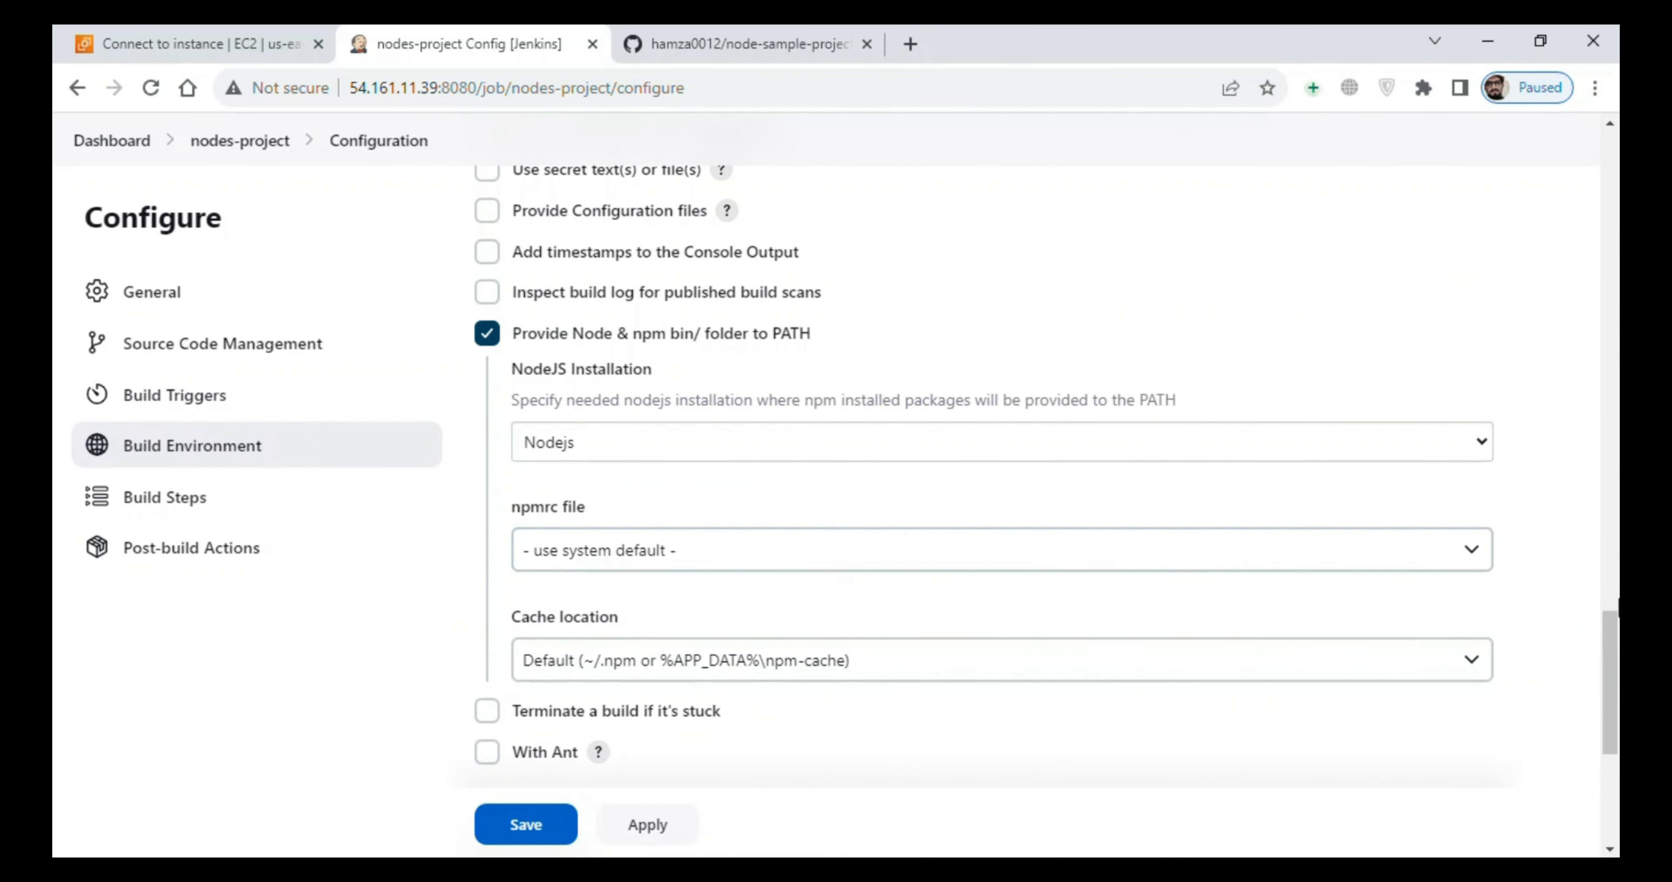
- Add an Execute shell build step to nodes-project and begin its command with #
drag(1613, 623, 1614, 681)
click(625, 596)
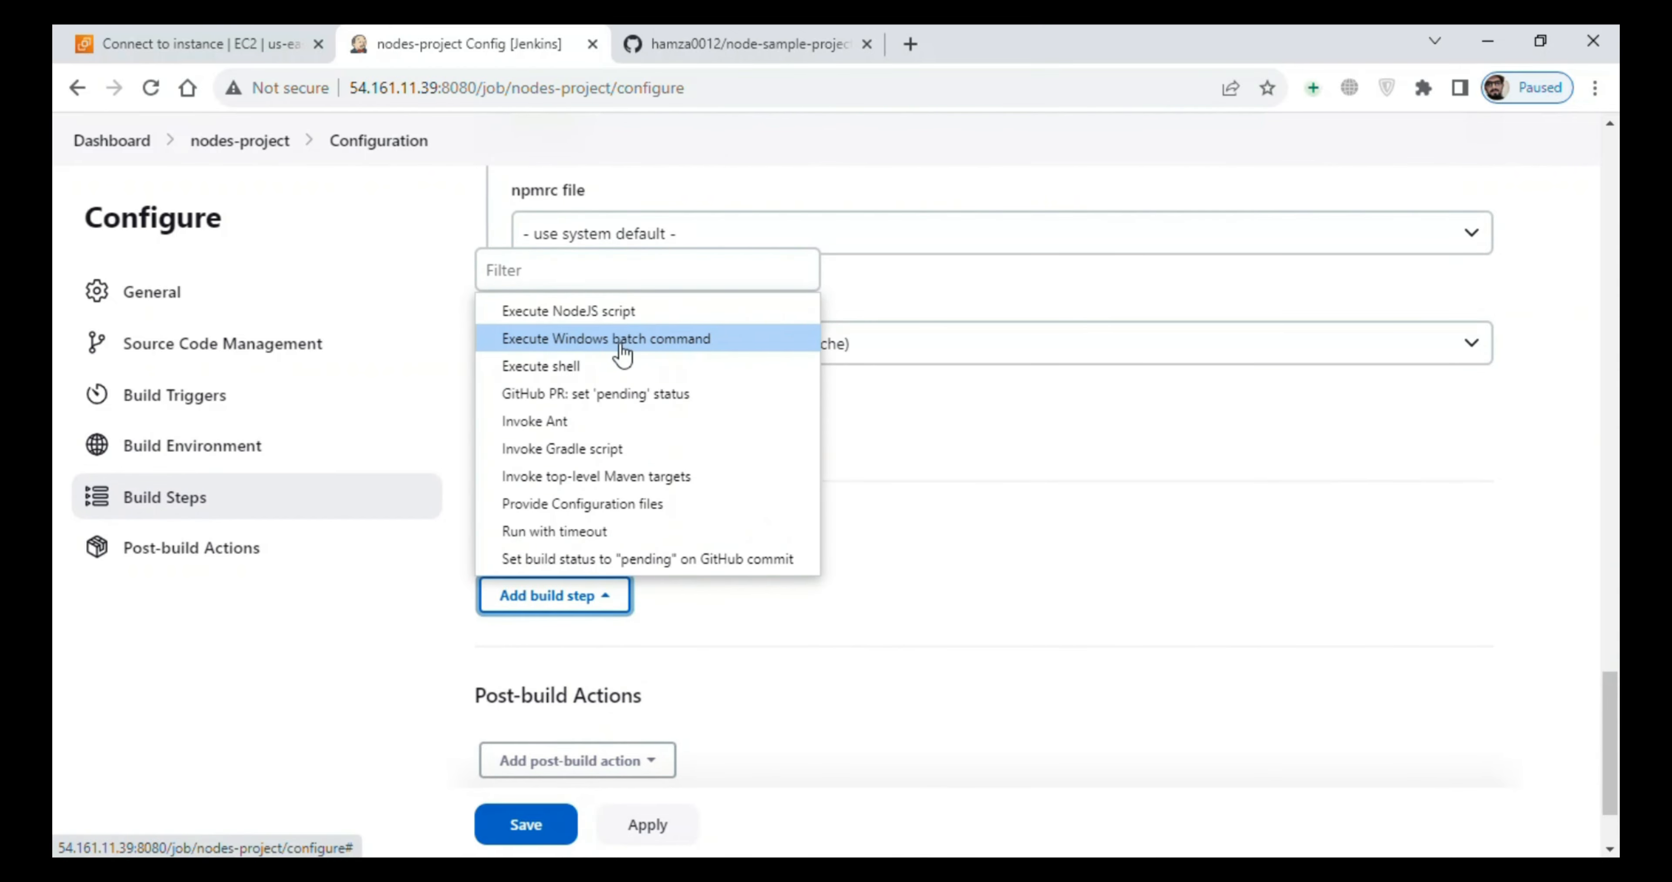
click(615, 366)
drag(1606, 624, 1606, 683)
click(969, 433)
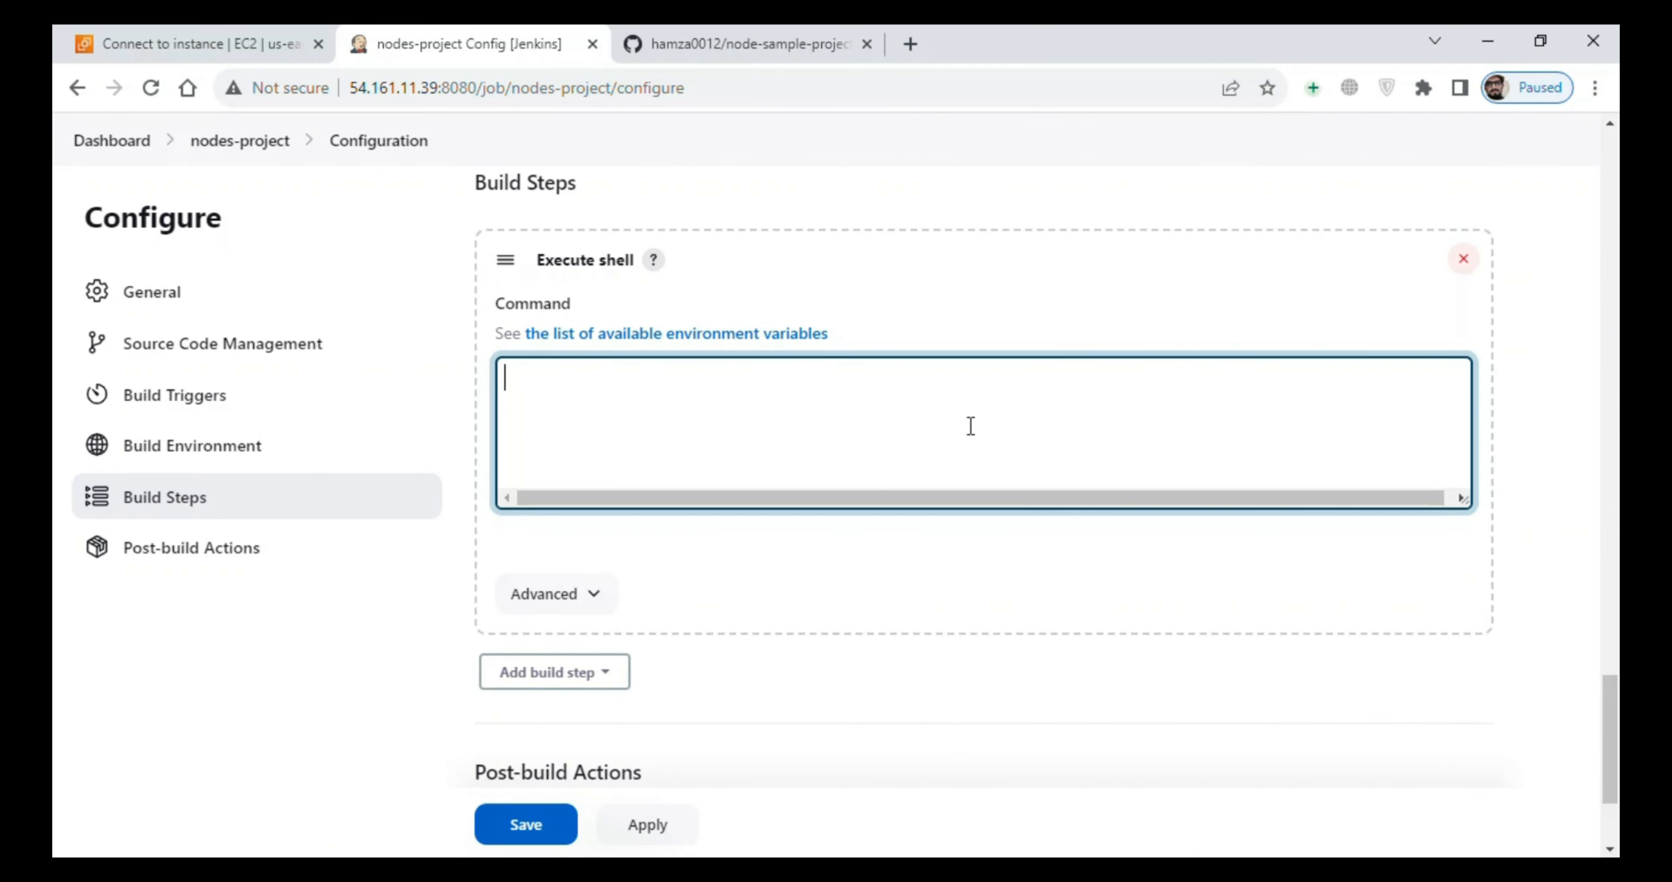
click(767, 394)
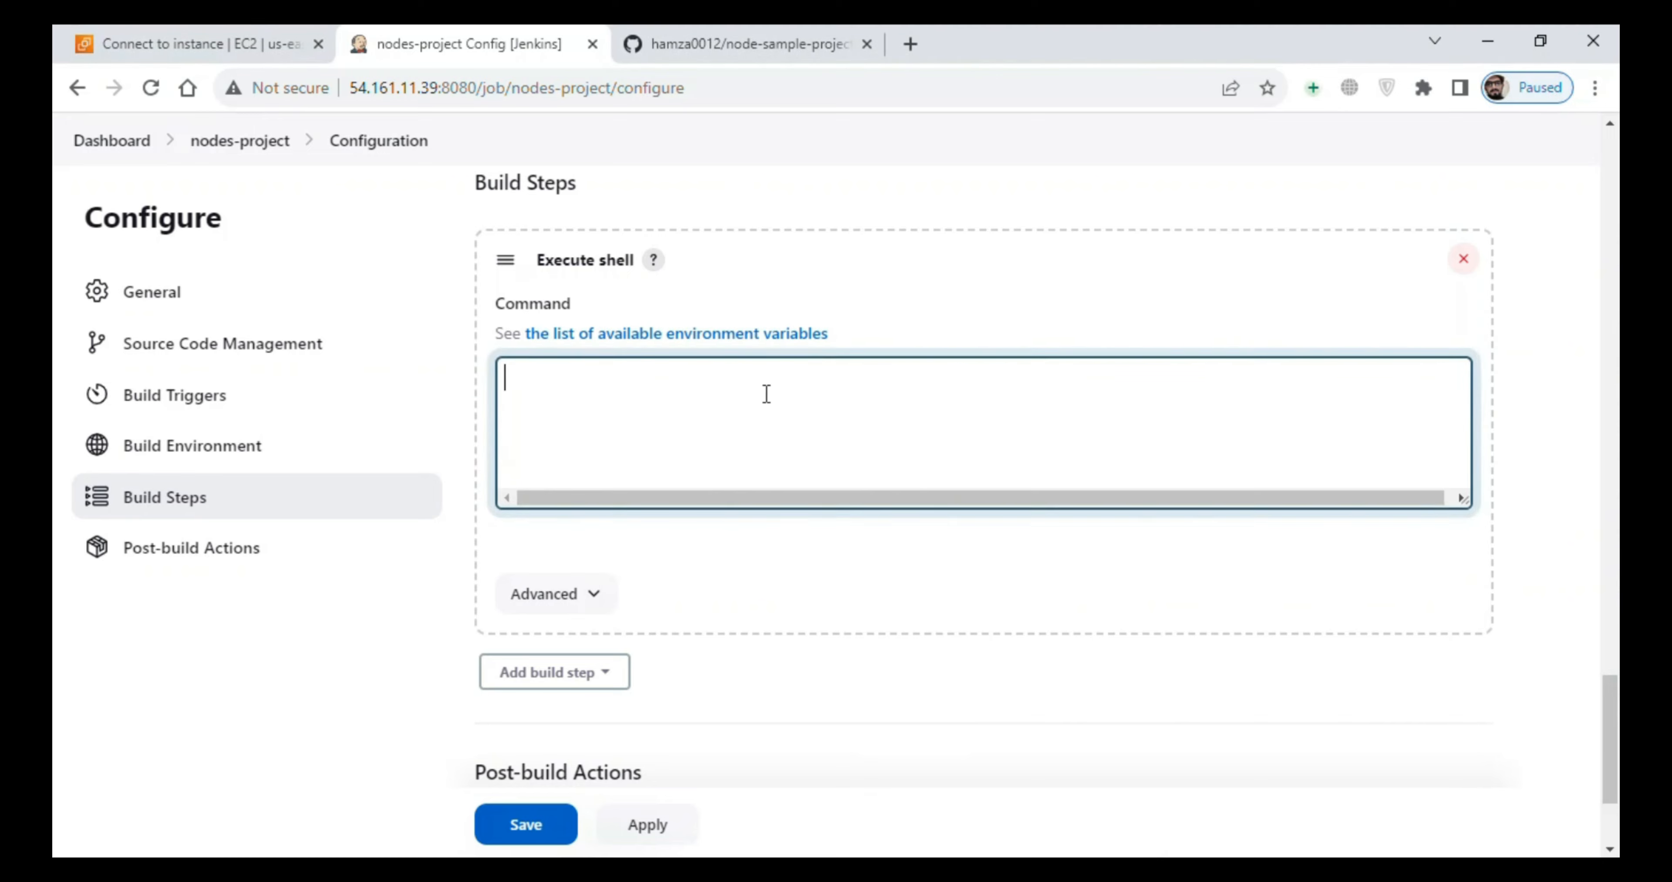
text(#!/bin/bash)
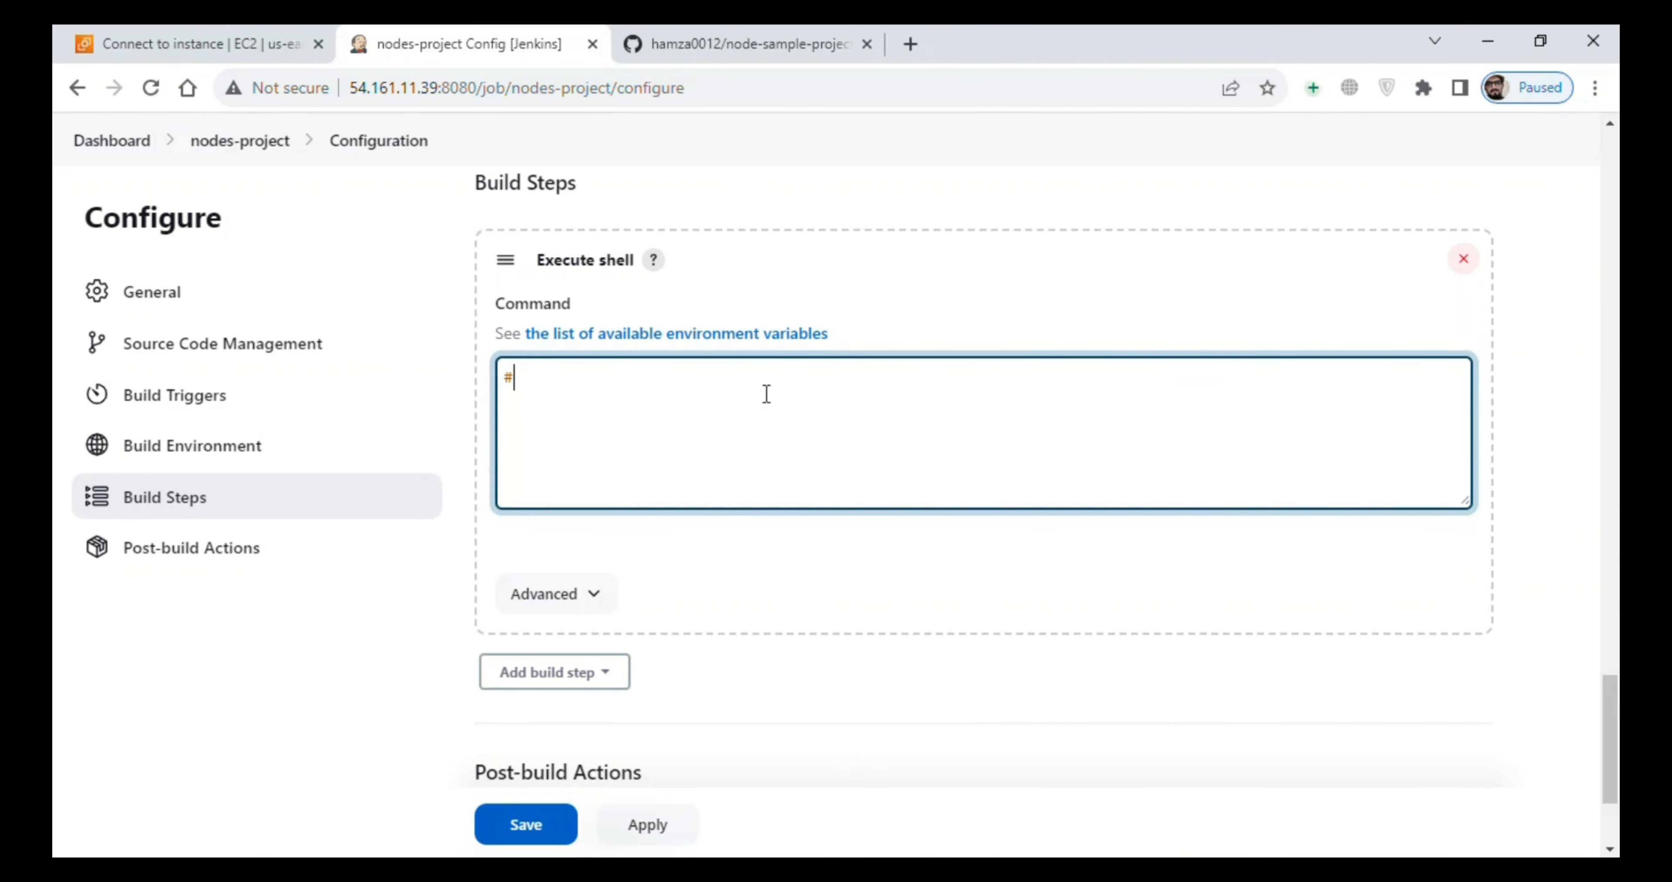
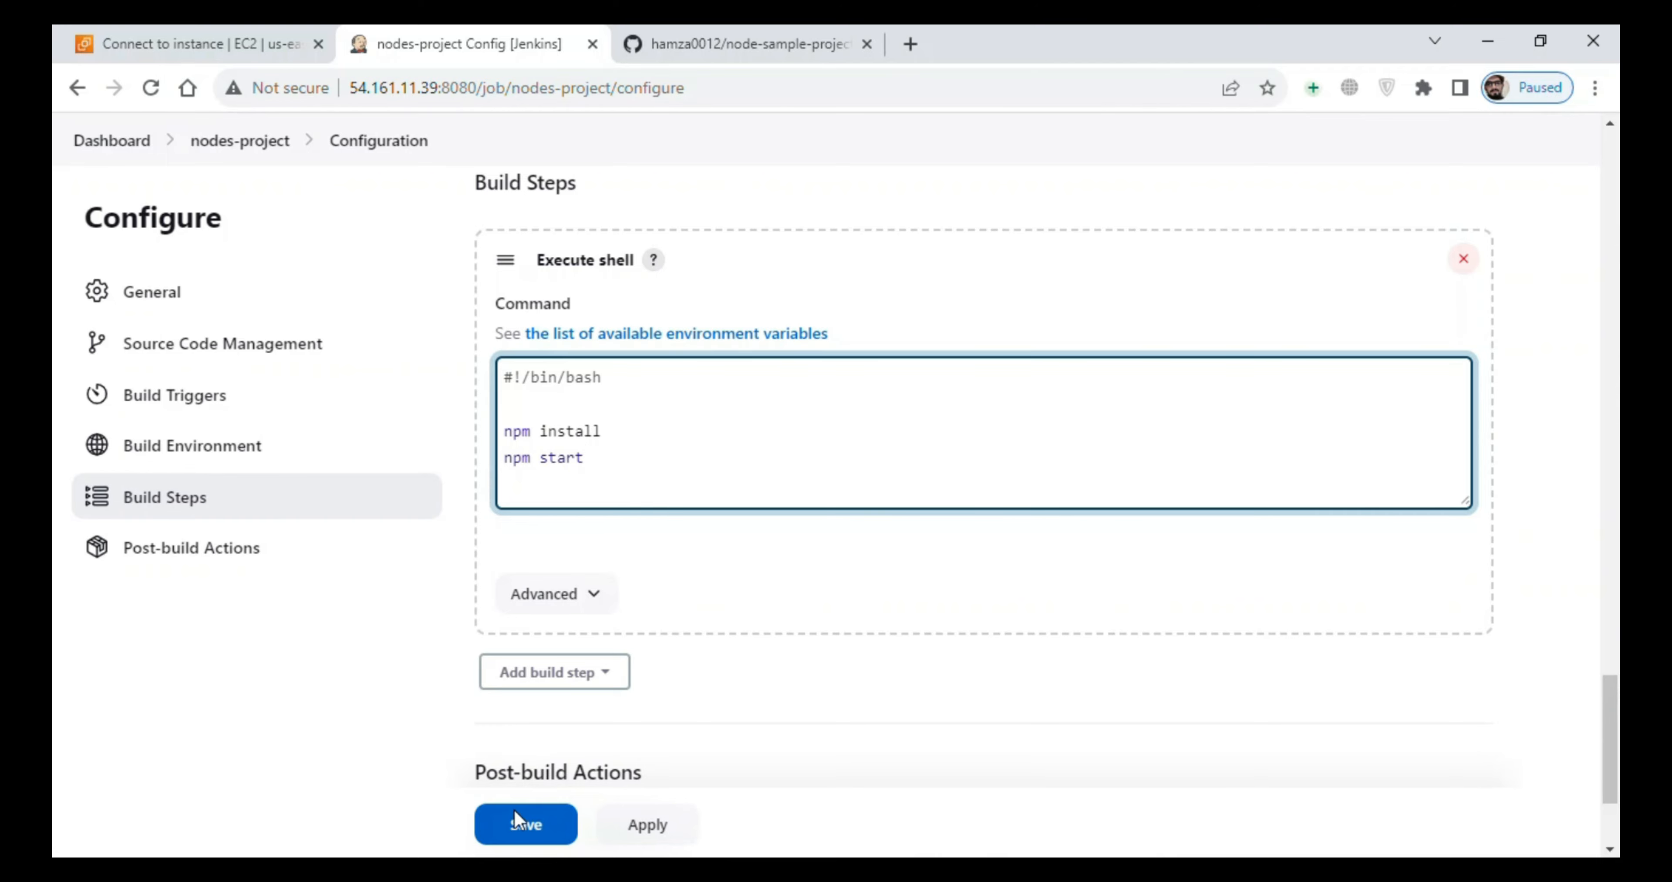
- Save the nodes-project configuration with its npm install and npm start shell commands, and start a build
click(516, 823)
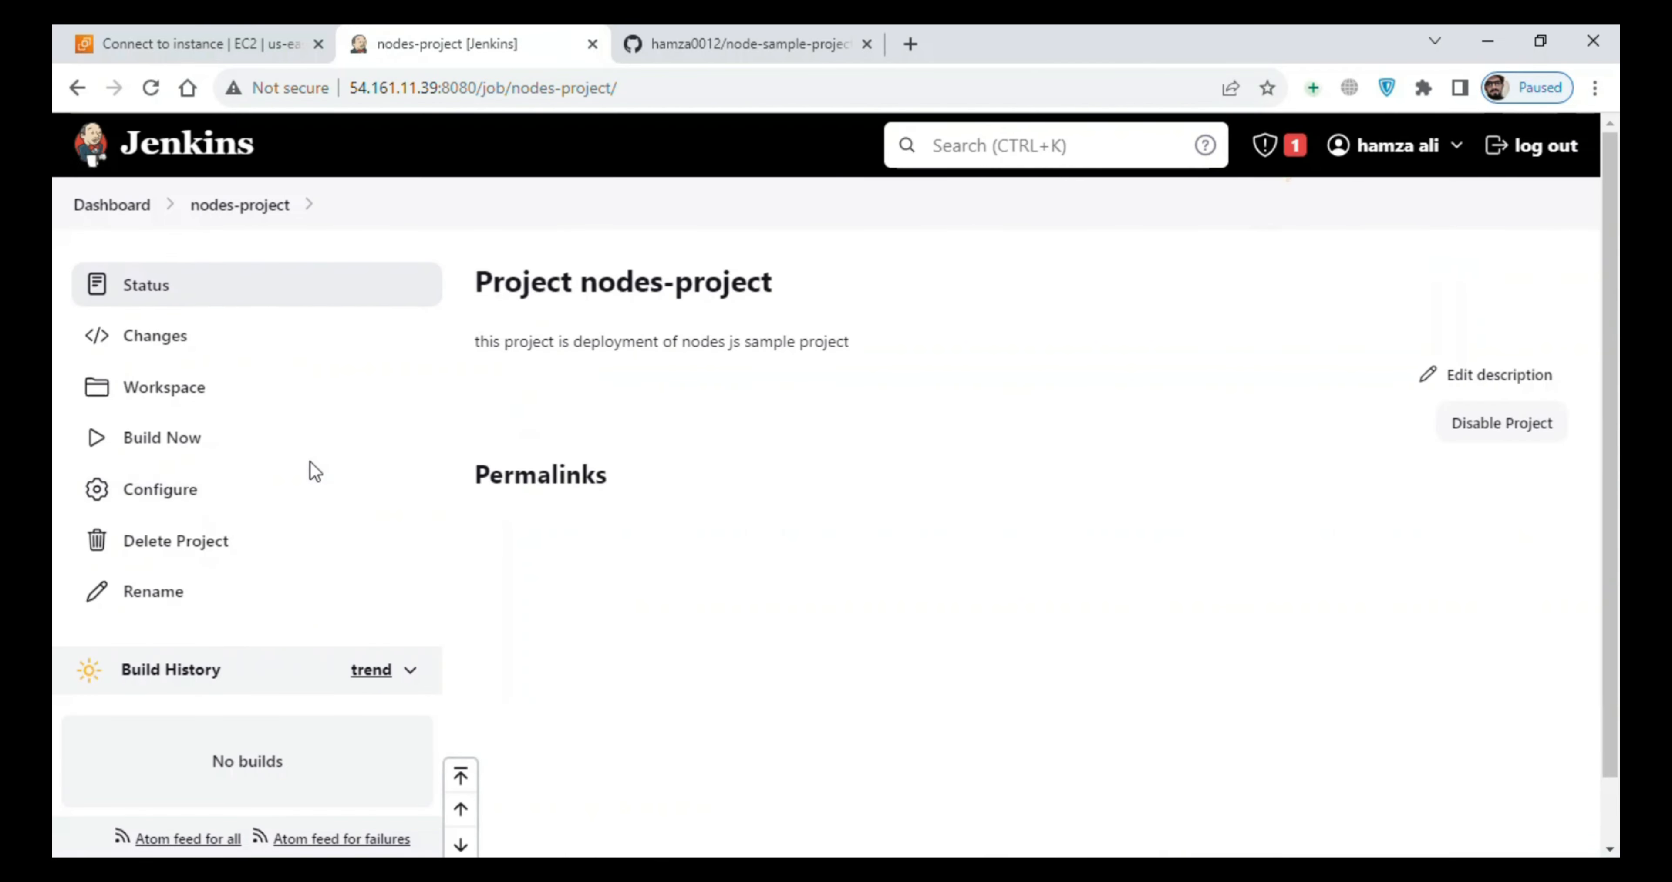
click(234, 441)
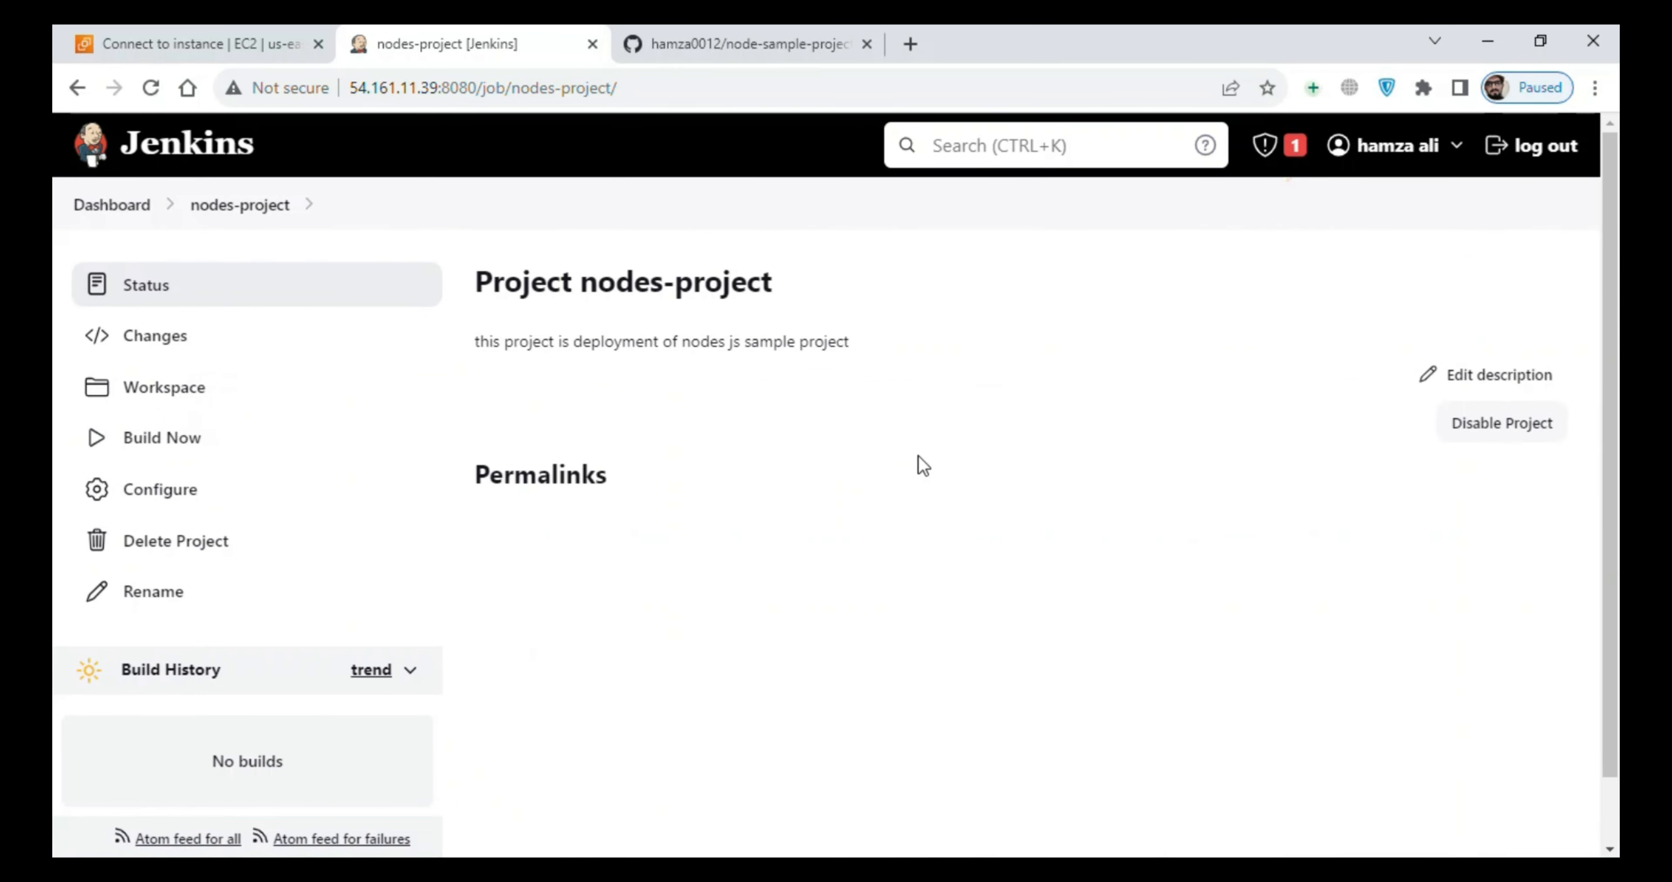
scroll(1610, 396, down, 2)
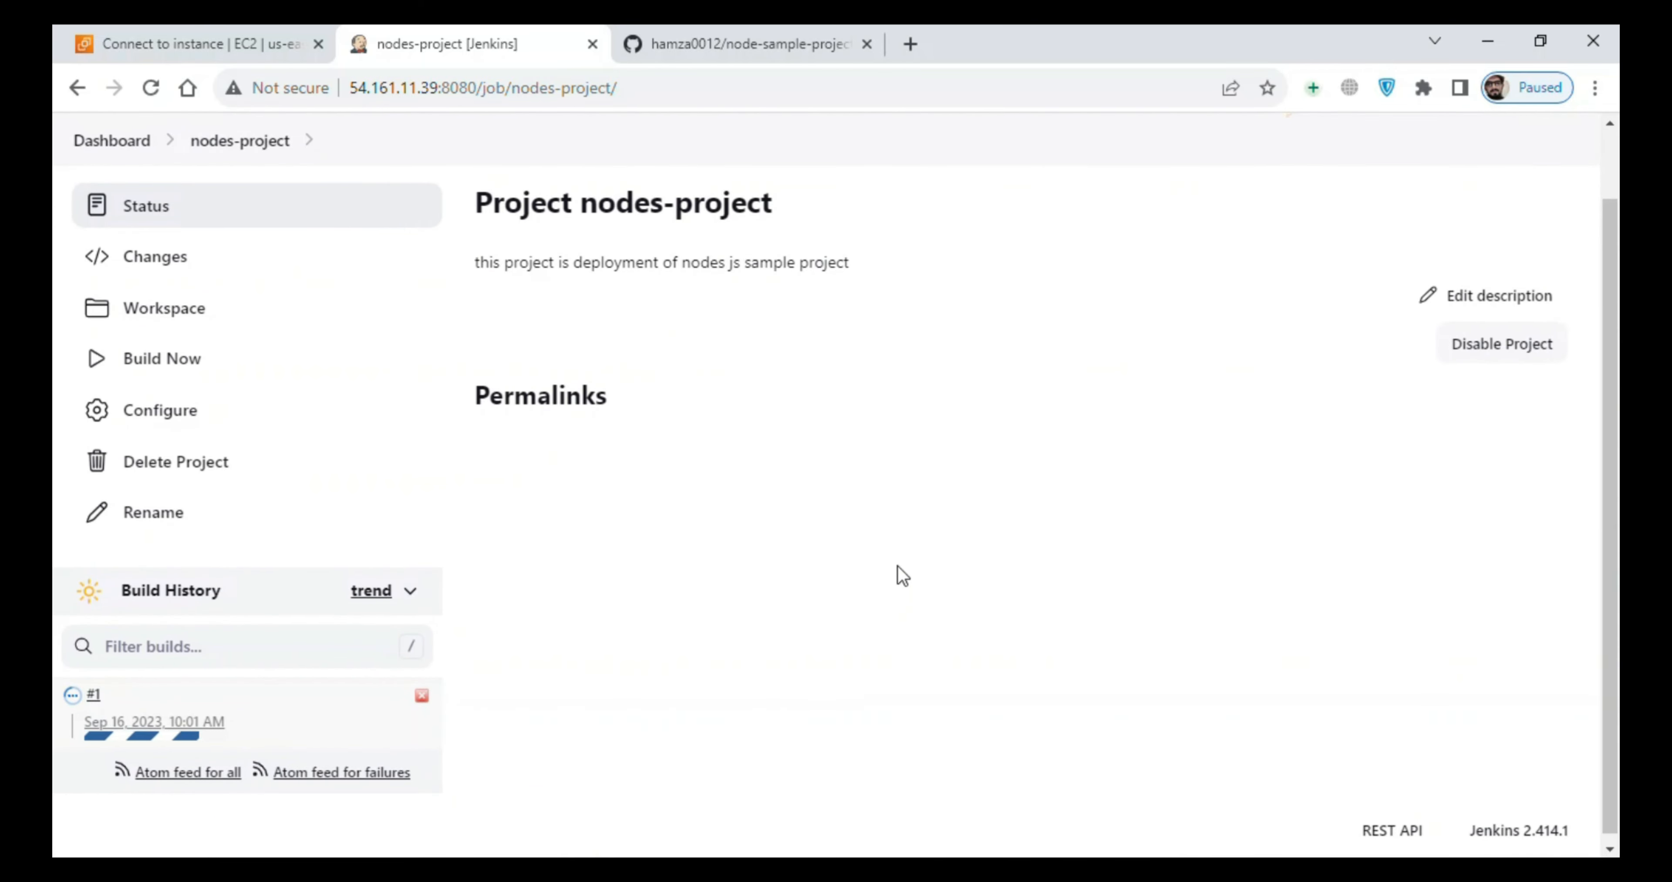
- Open the console output of build #1 and check the build log for the port the app listens on
click(96, 694)
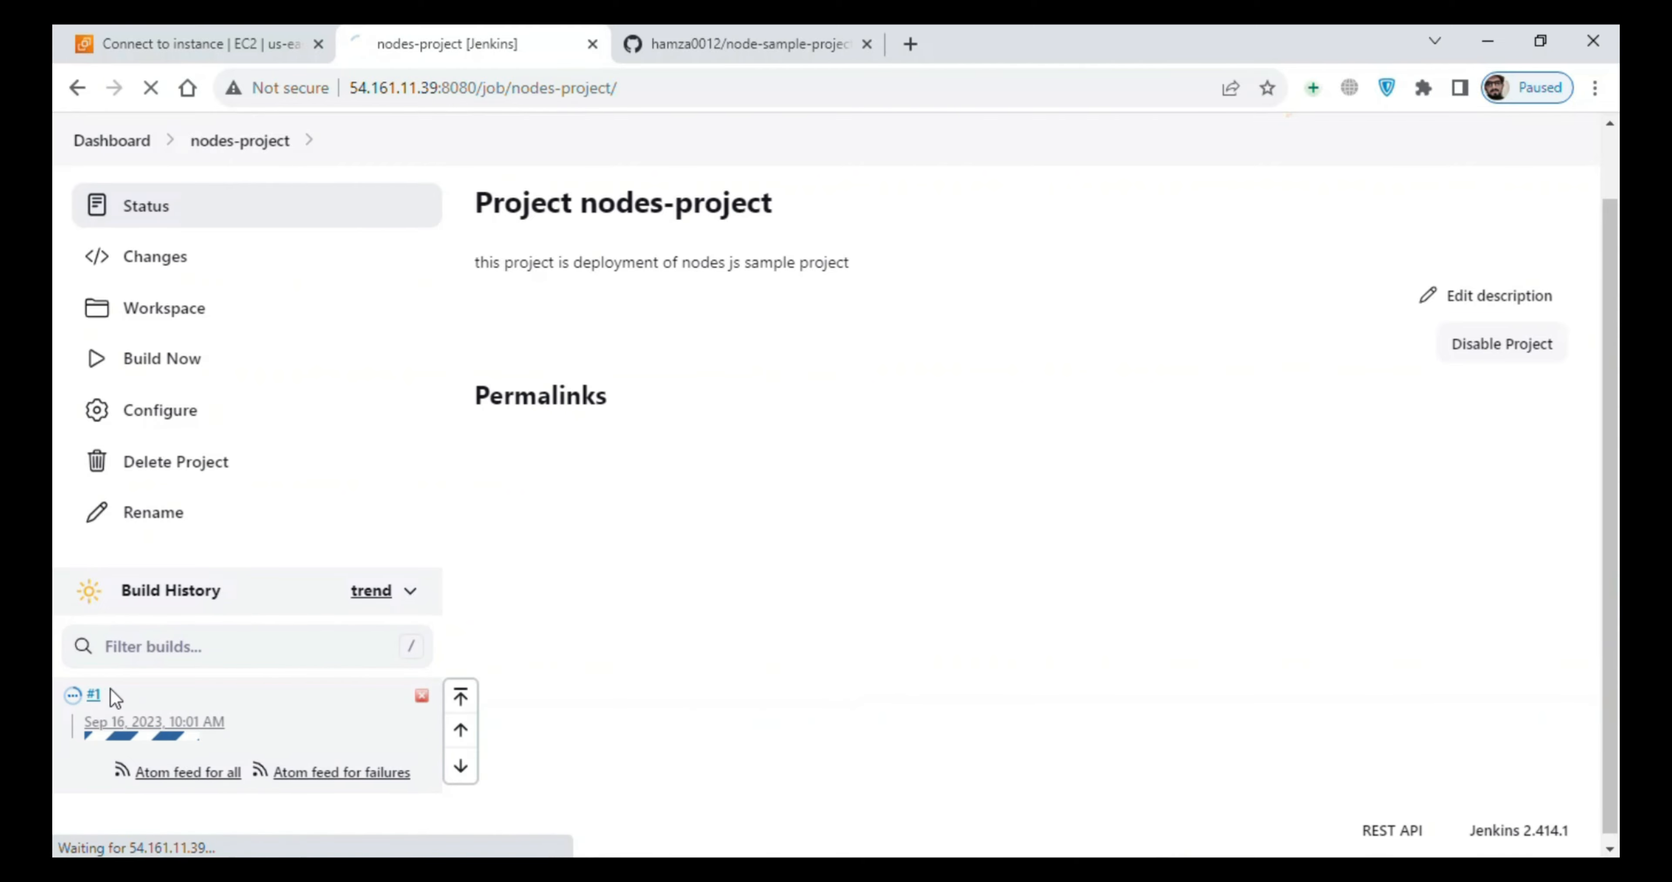
click(223, 388)
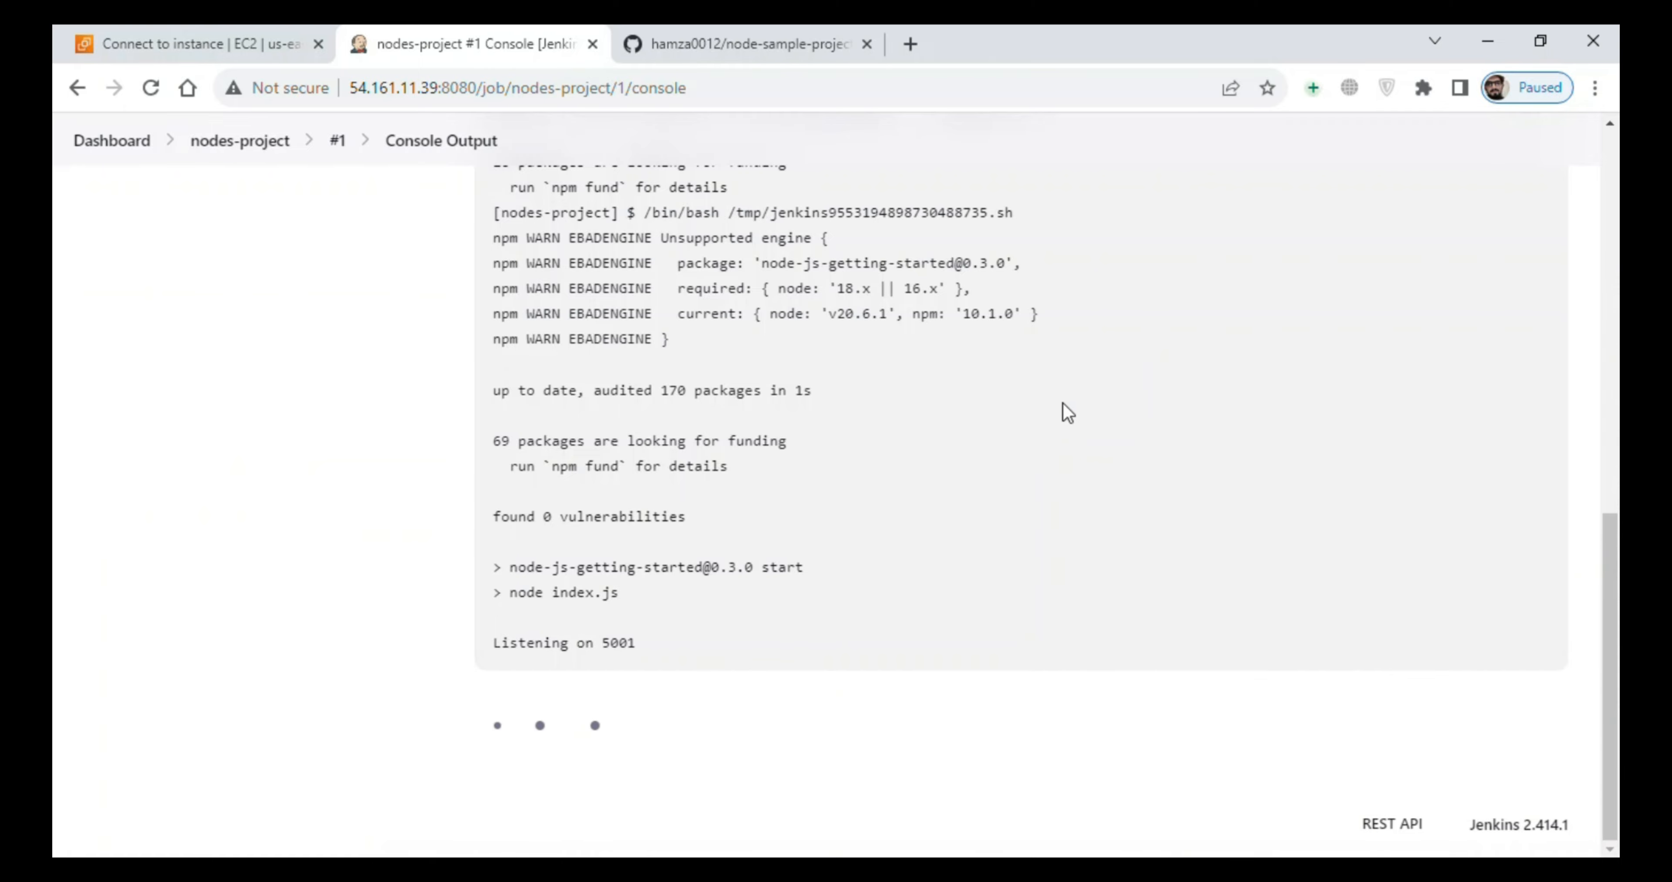
scroll(1589, 445, up, 5)
scroll(1589, 445, down, 5)
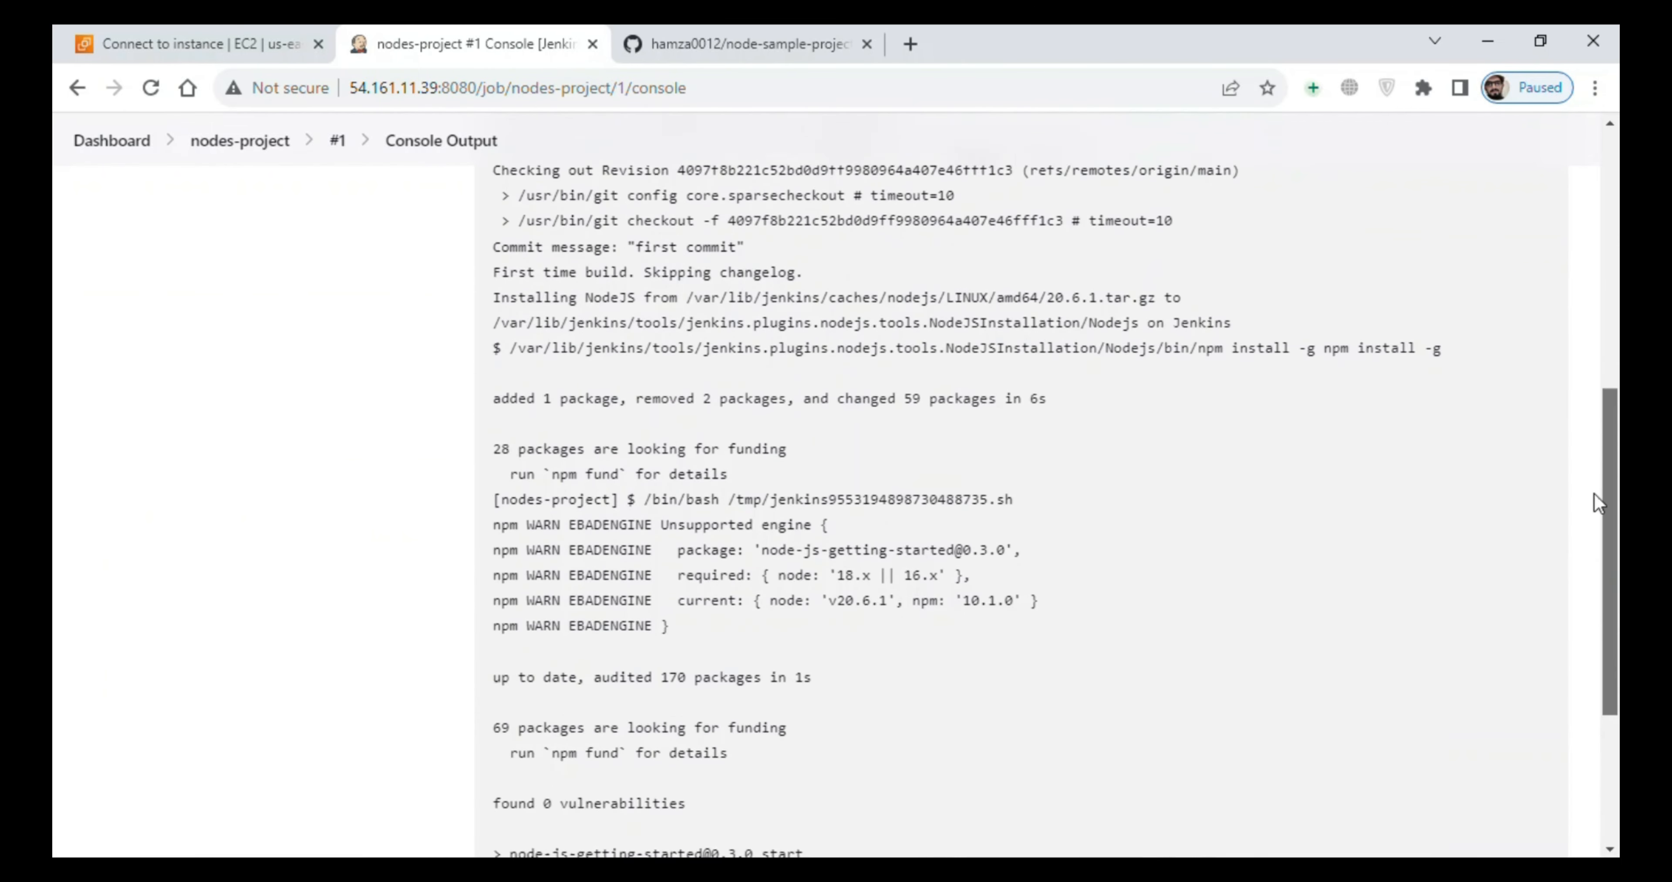
double_click(621, 675)
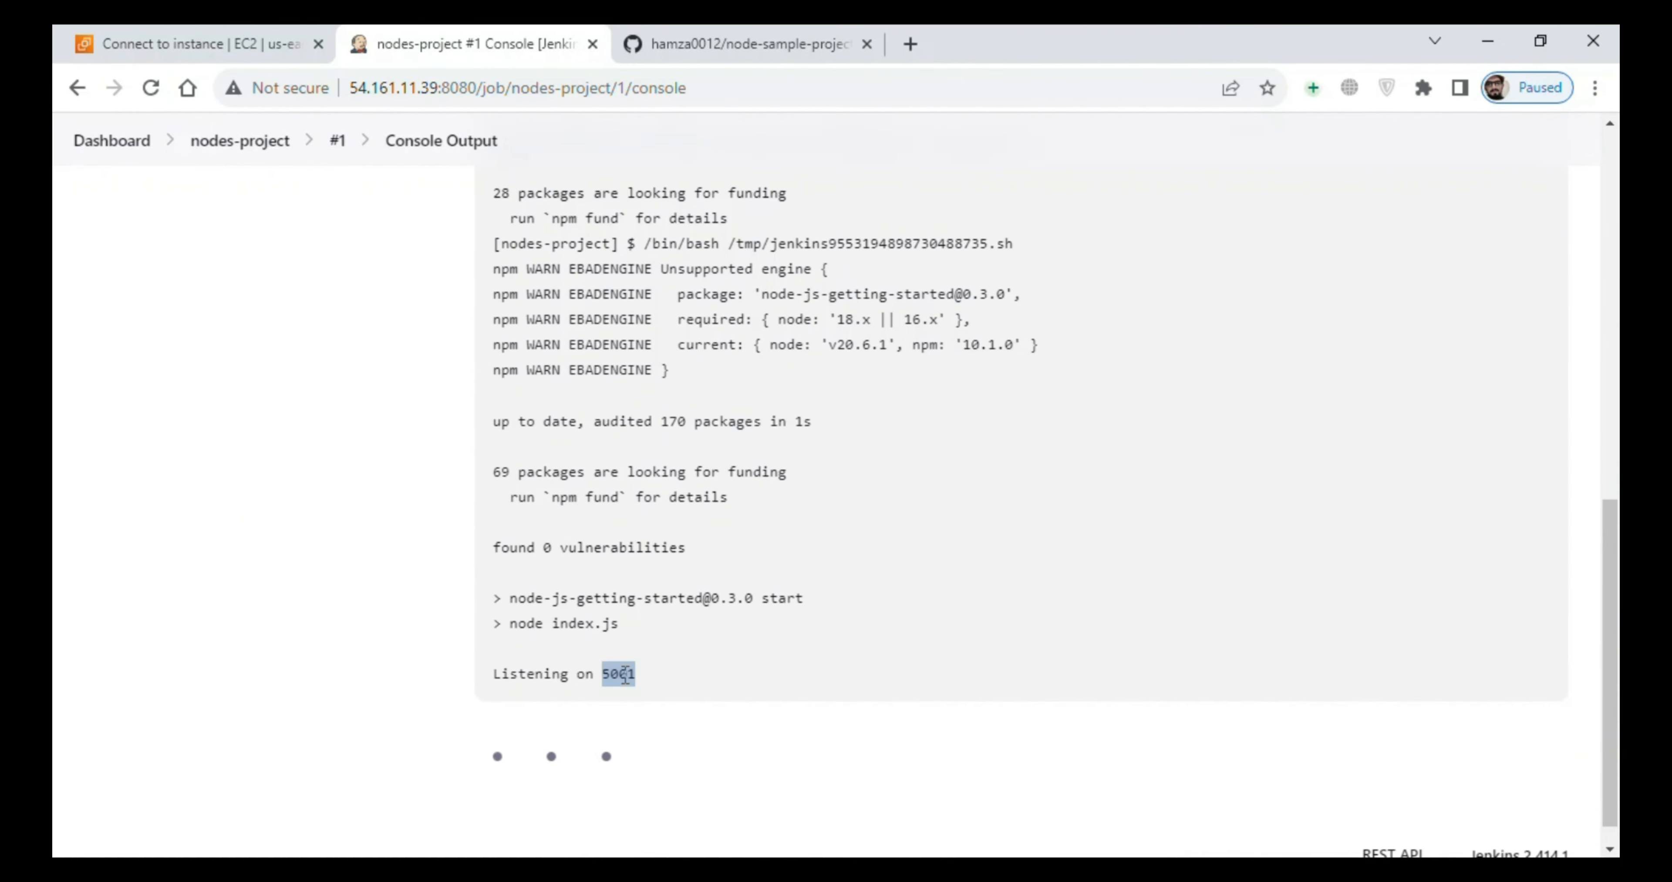
click(895, 622)
- Switch to the AWS EC2 console and open the security group attached to the jenkins-server instance
click(162, 33)
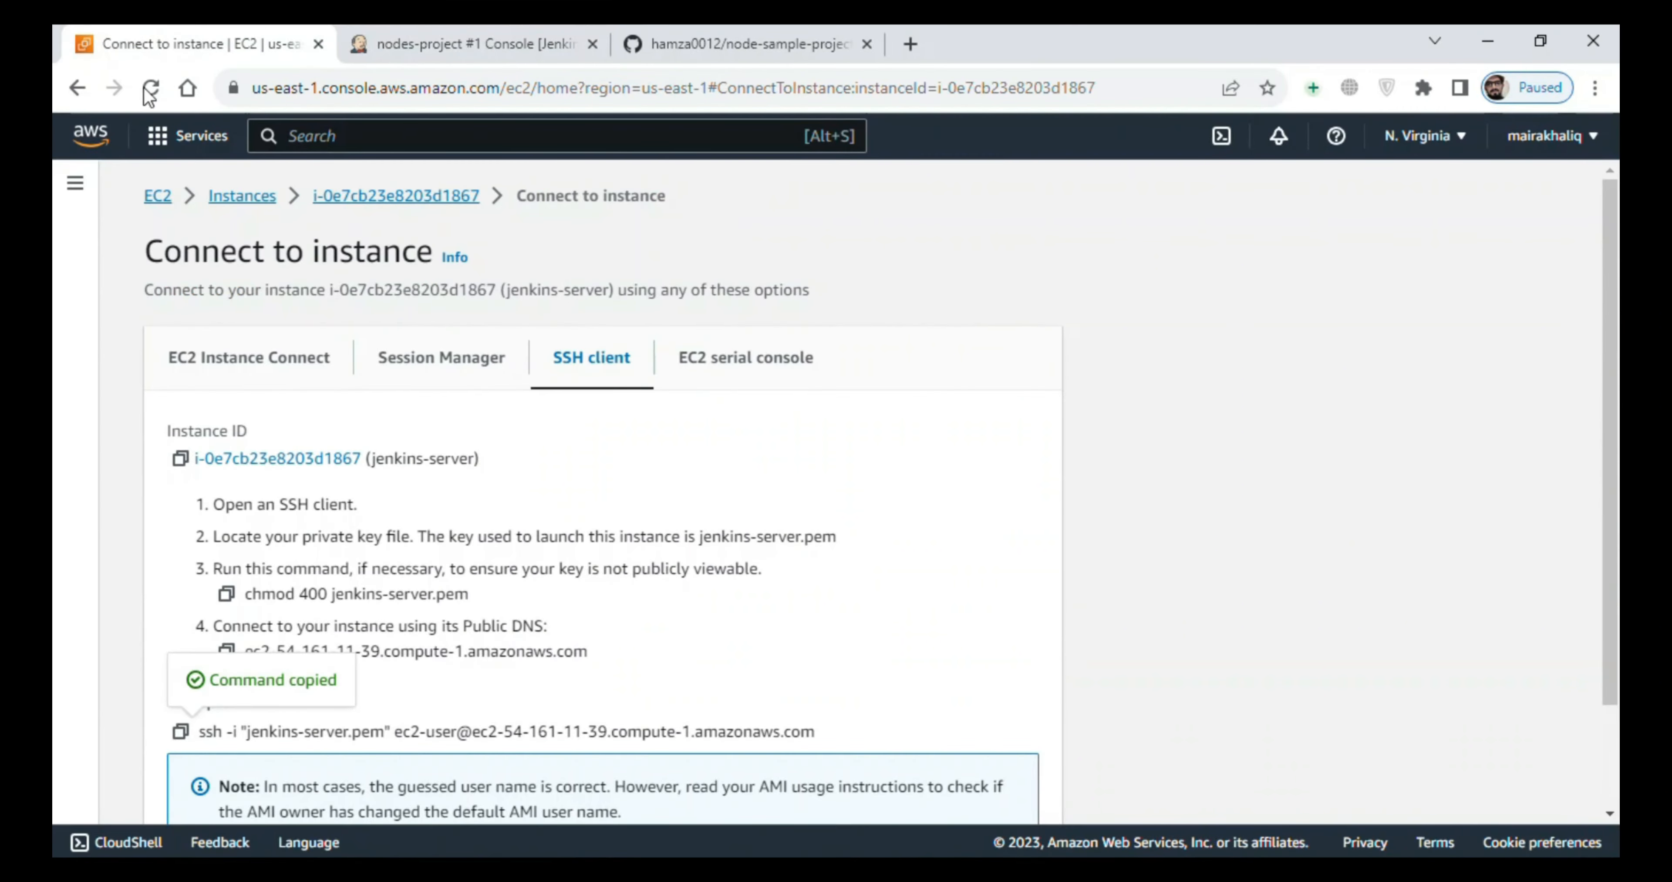
click(232, 197)
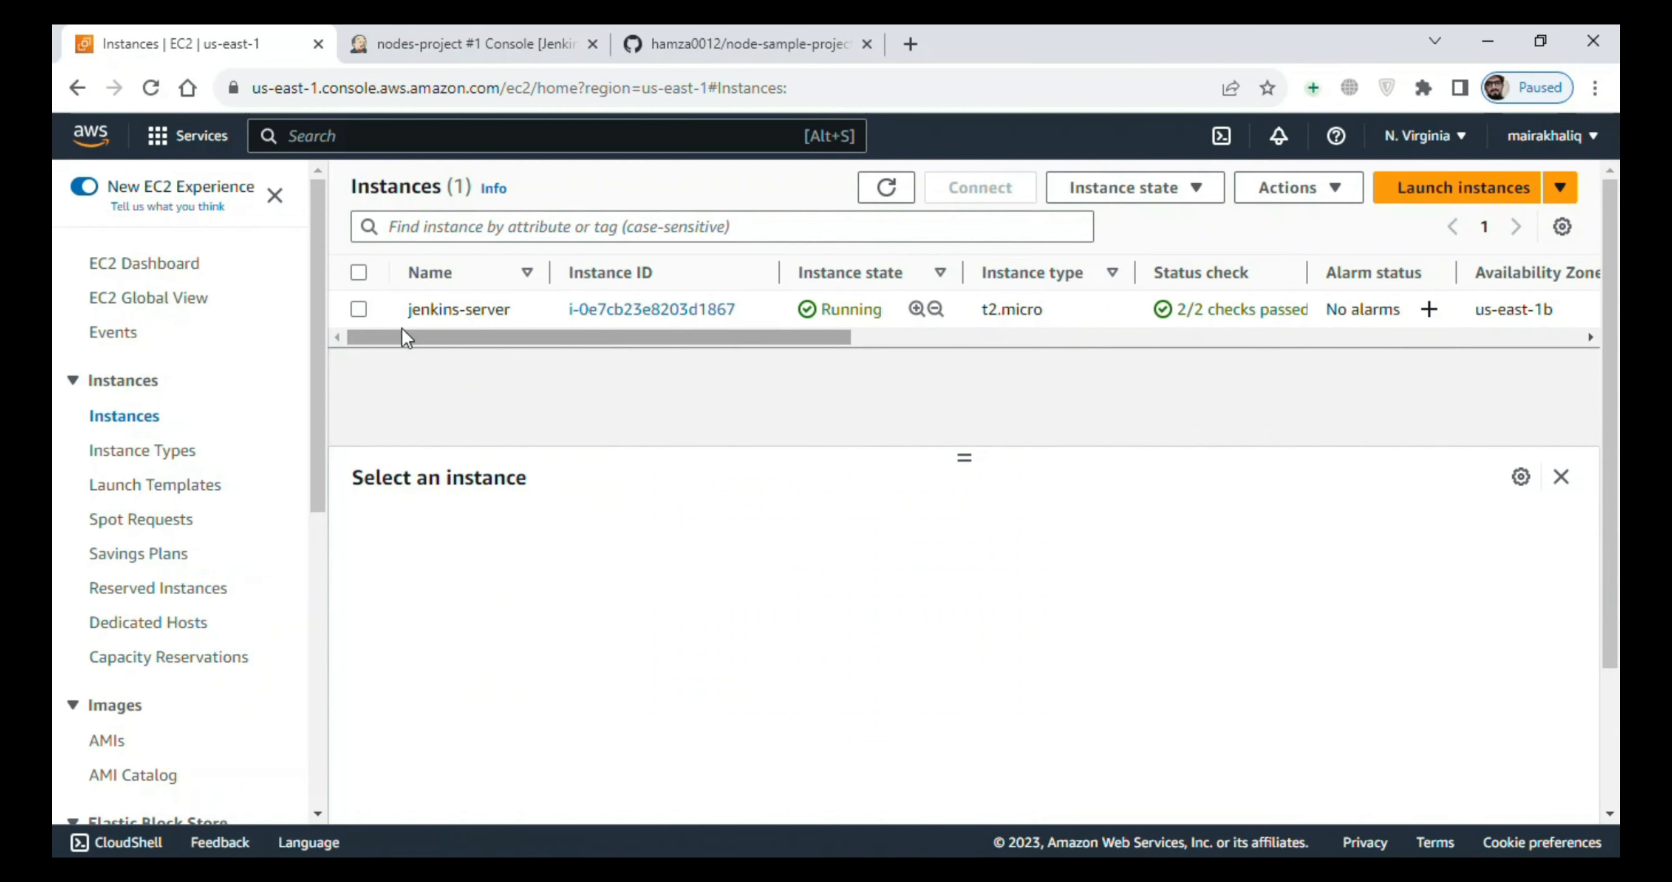
click(358, 309)
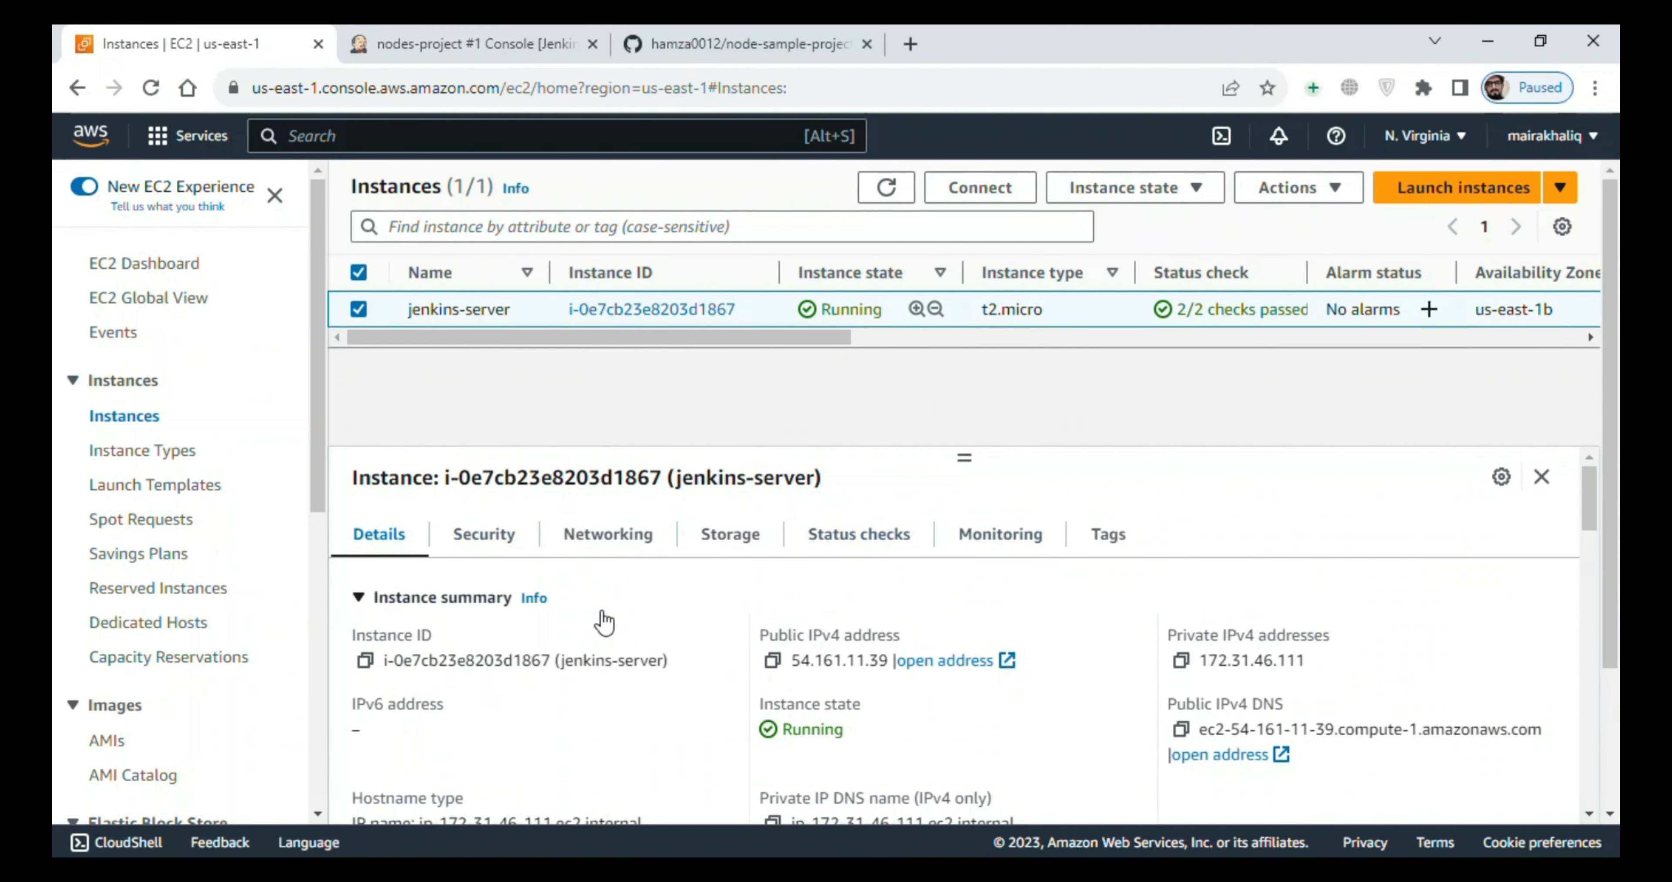
scroll(1594, 480, down, 1)
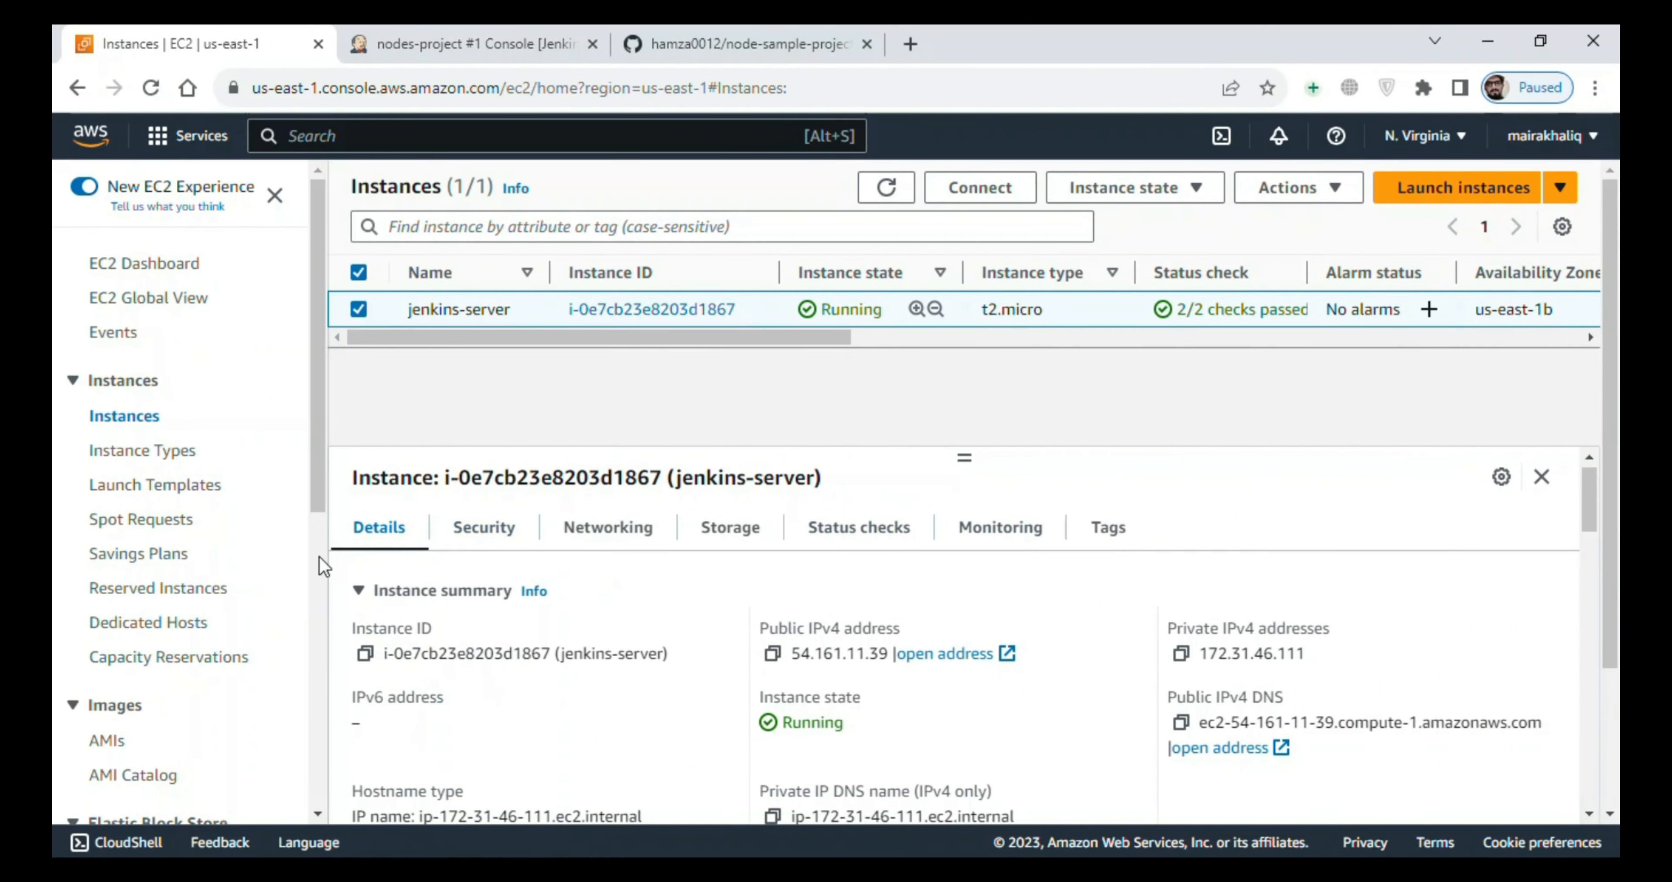
click(483, 529)
click(425, 765)
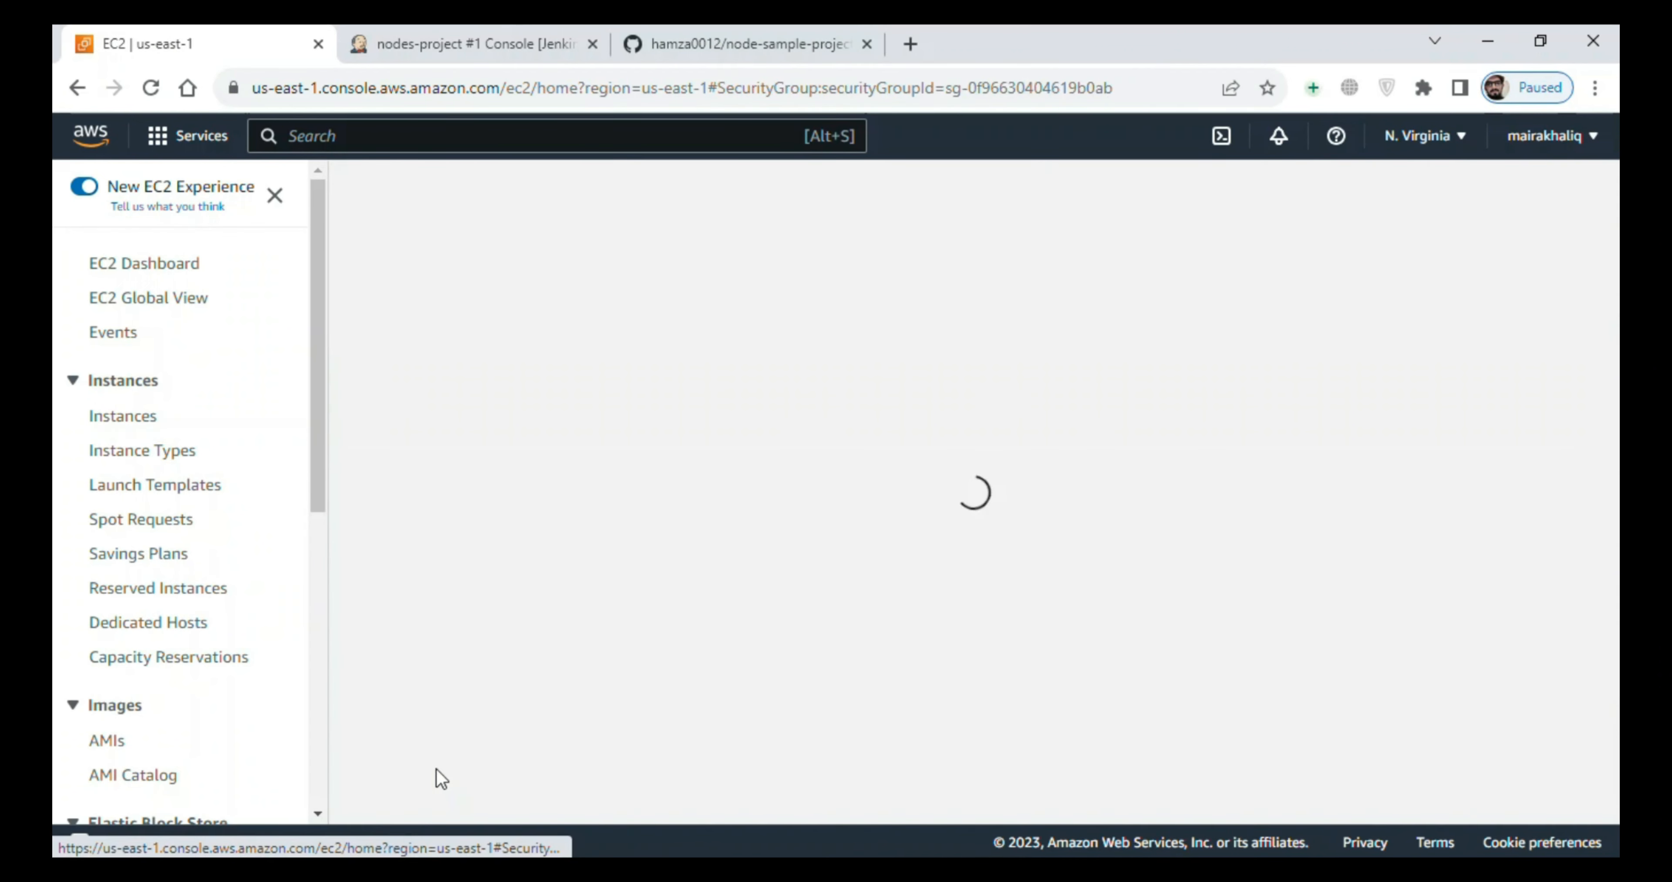
- Add a Custom TCP inbound rule for port 5001 with source 0.0.0.0/0 to the security group and save the rules
scroll(1157, 448, down, 4)
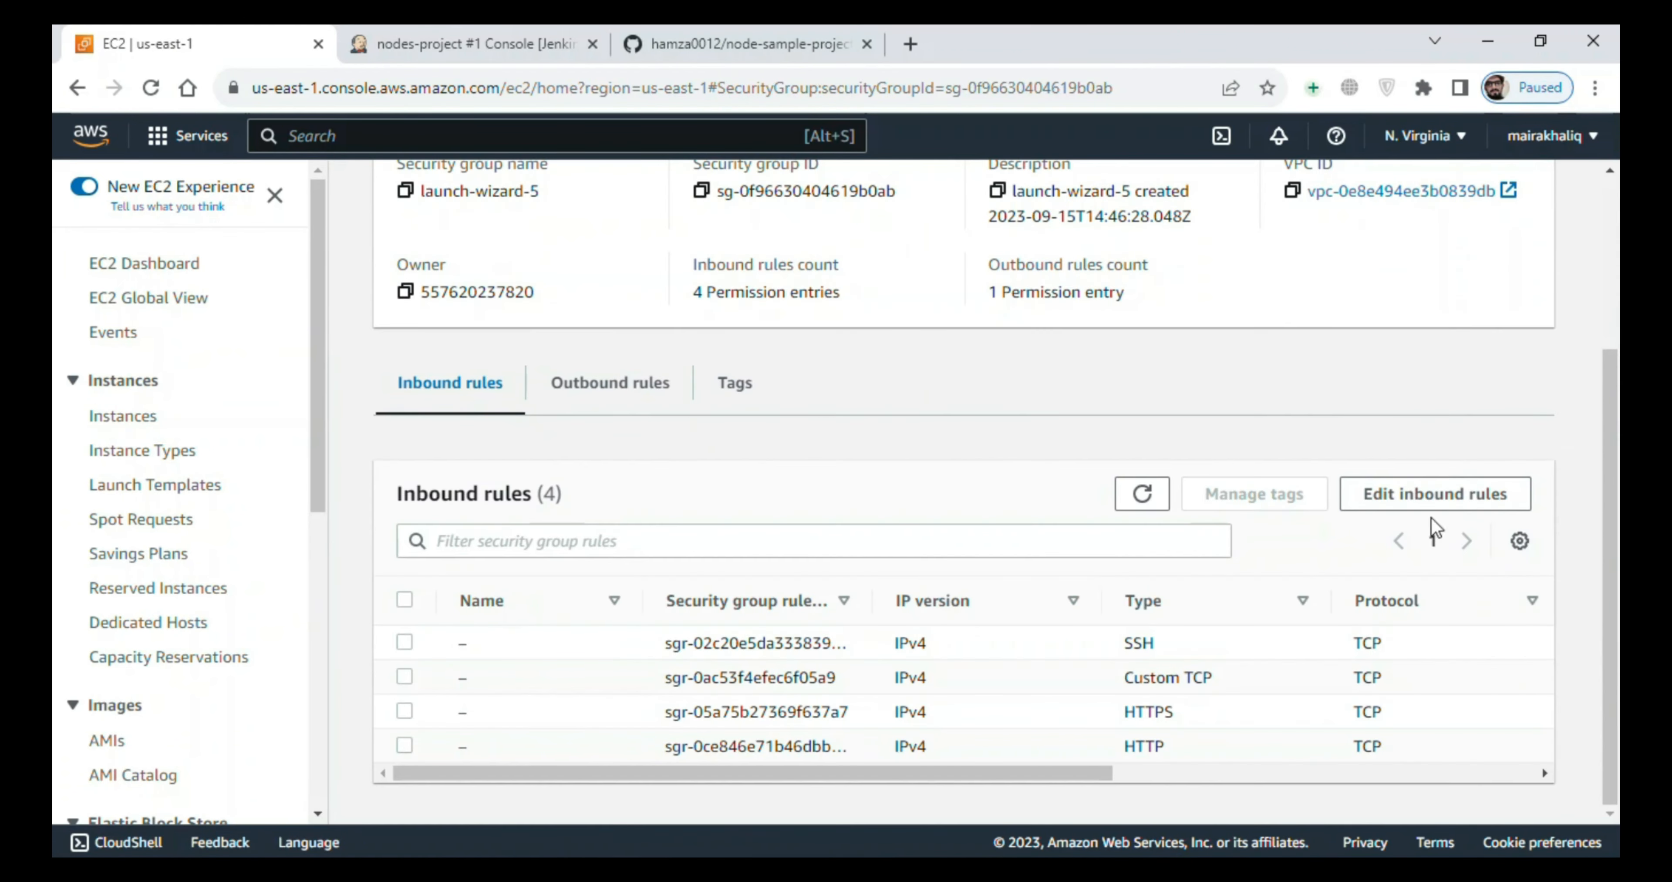
click(1435, 489)
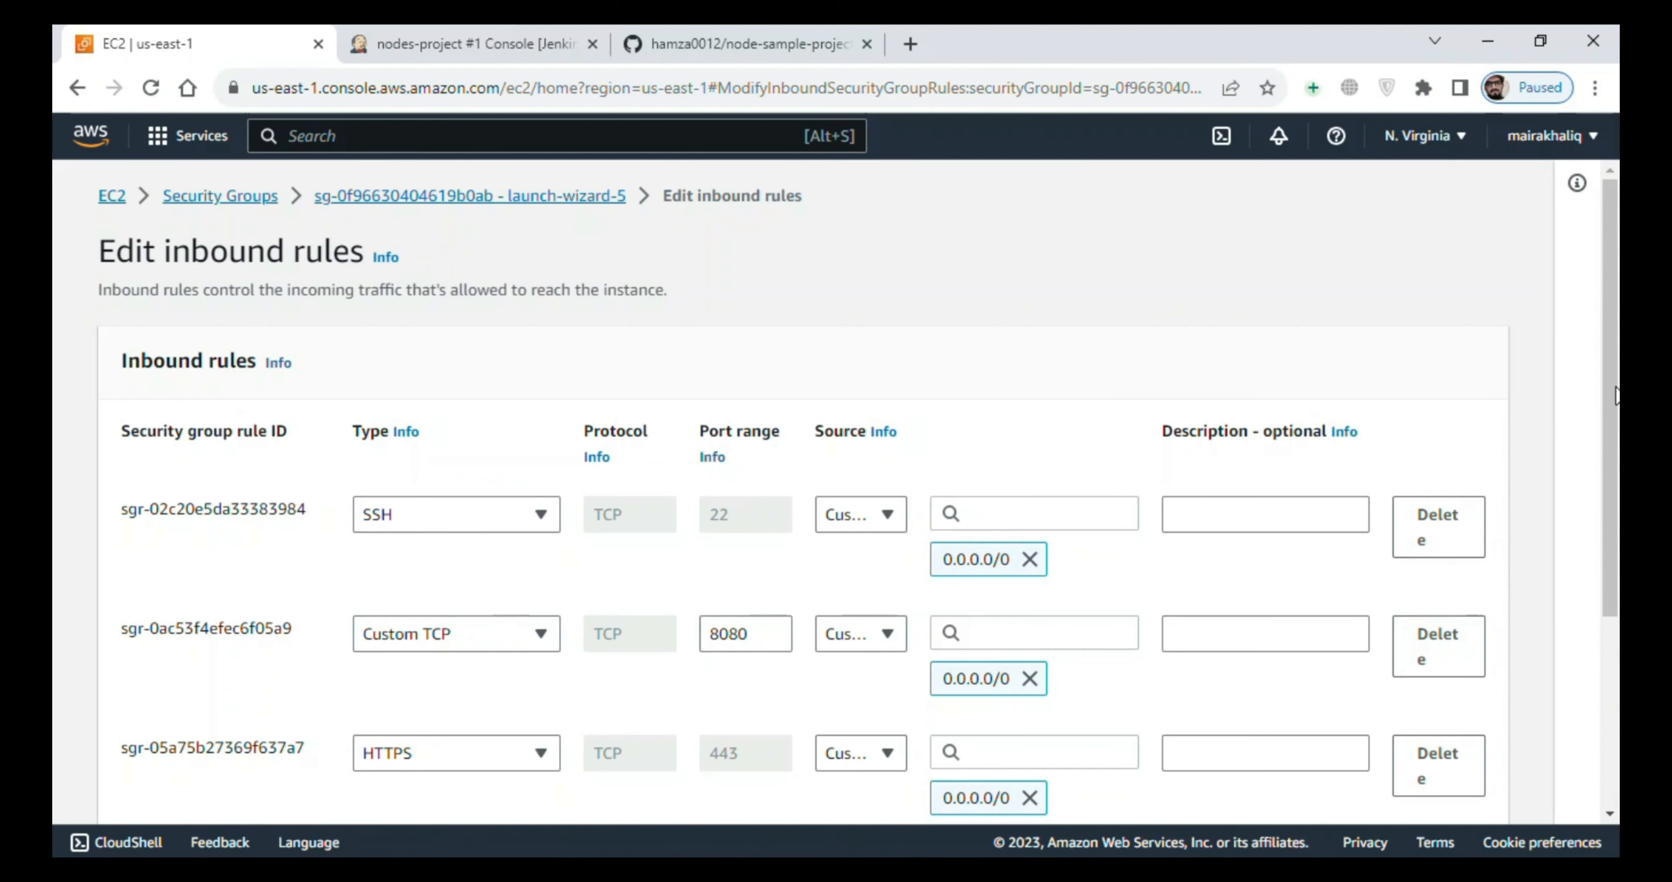
scroll(1617, 396, down, 3)
click(171, 713)
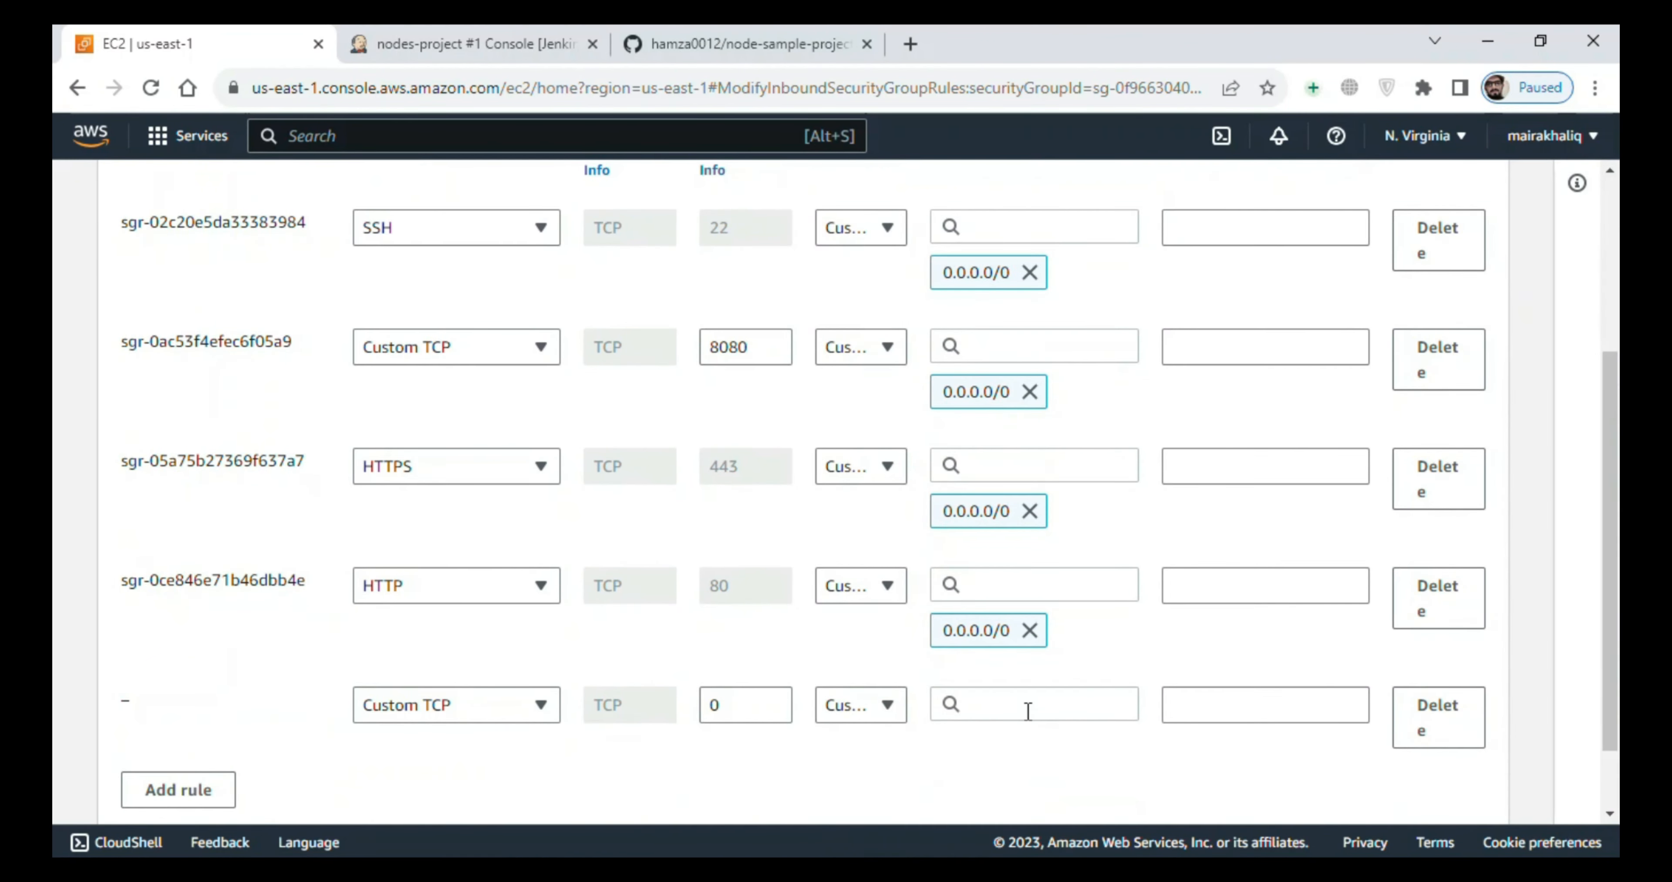
click(769, 712)
text(5001)
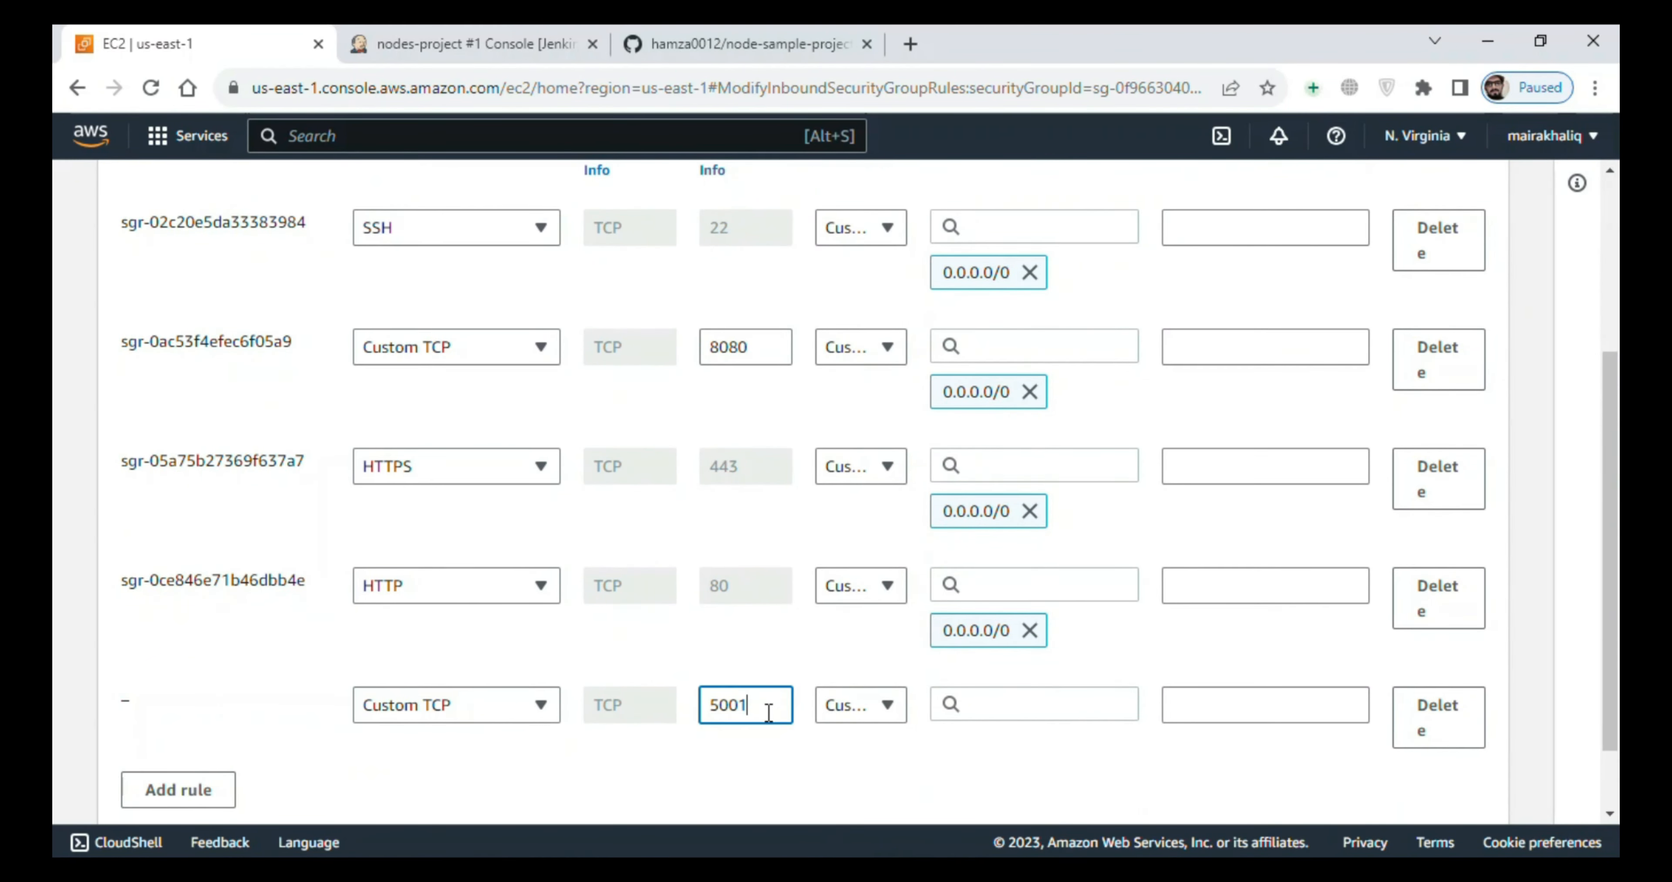
click(1075, 707)
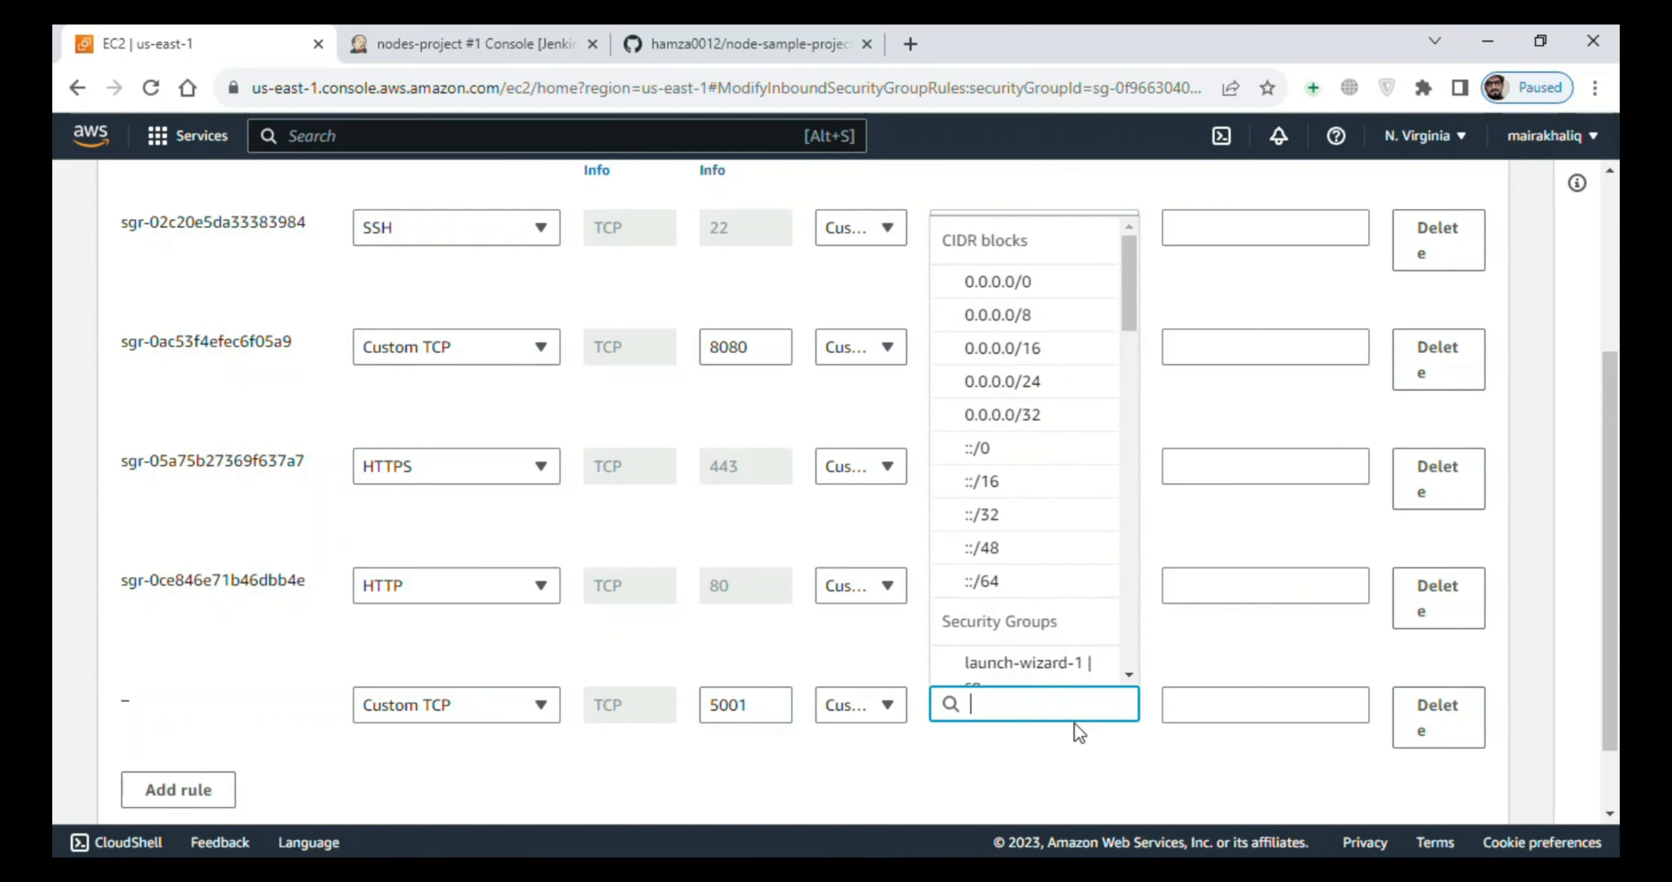
click(1027, 284)
scroll(1603, 392, down, 3)
click(1480, 783)
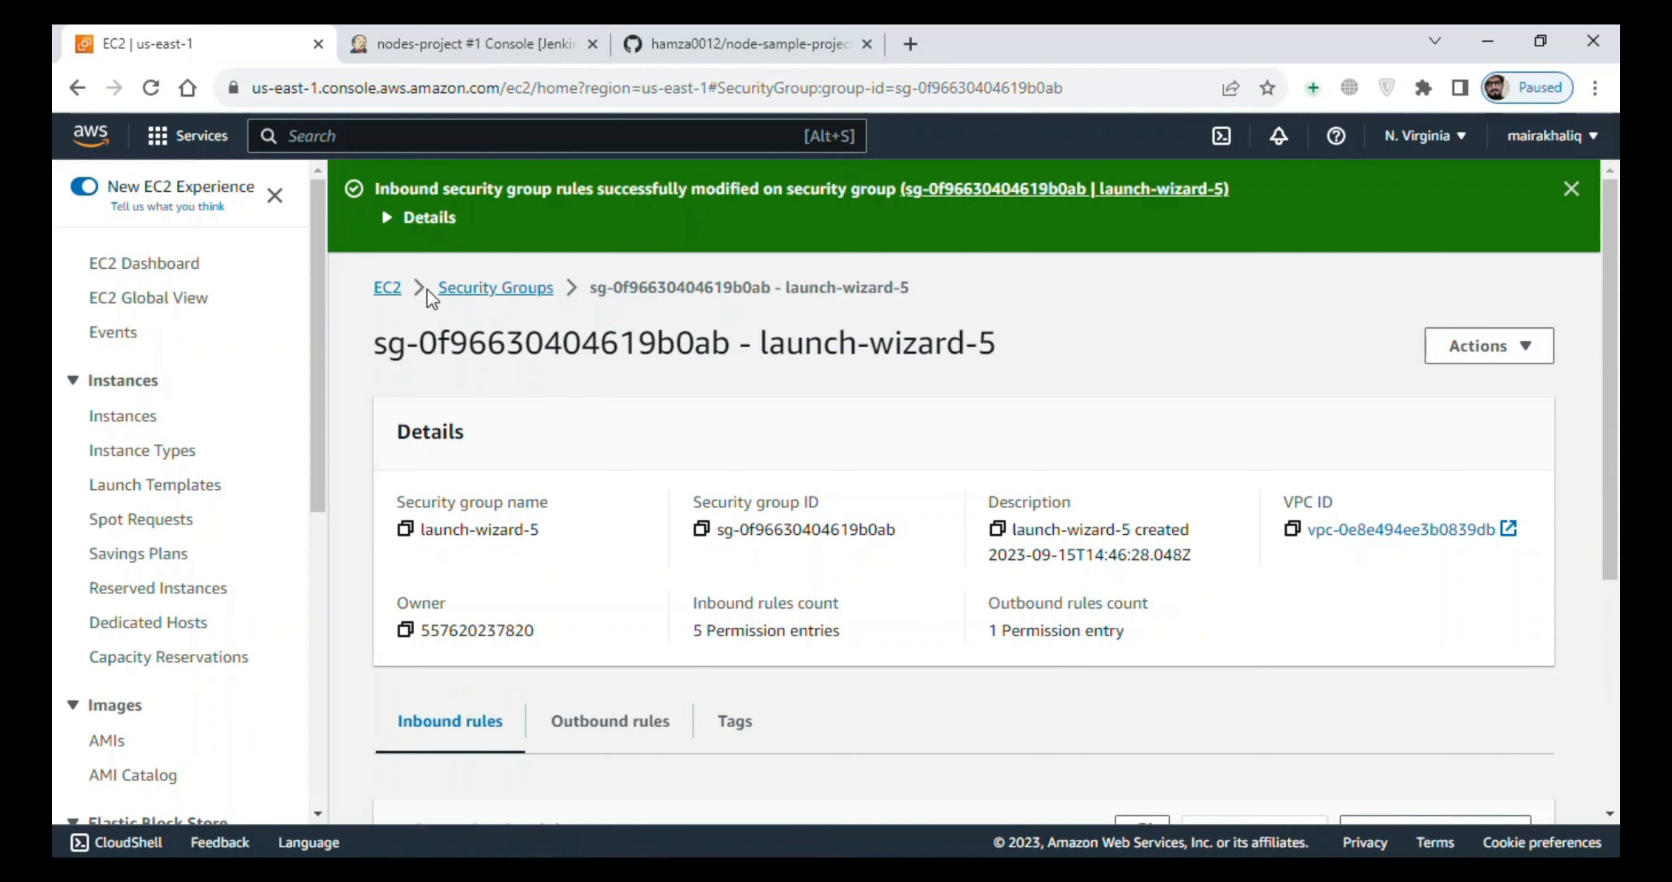
- Return to the running EC2 instances and copy the public IPv4 address of jenkins-server
click(390, 286)
click(425, 328)
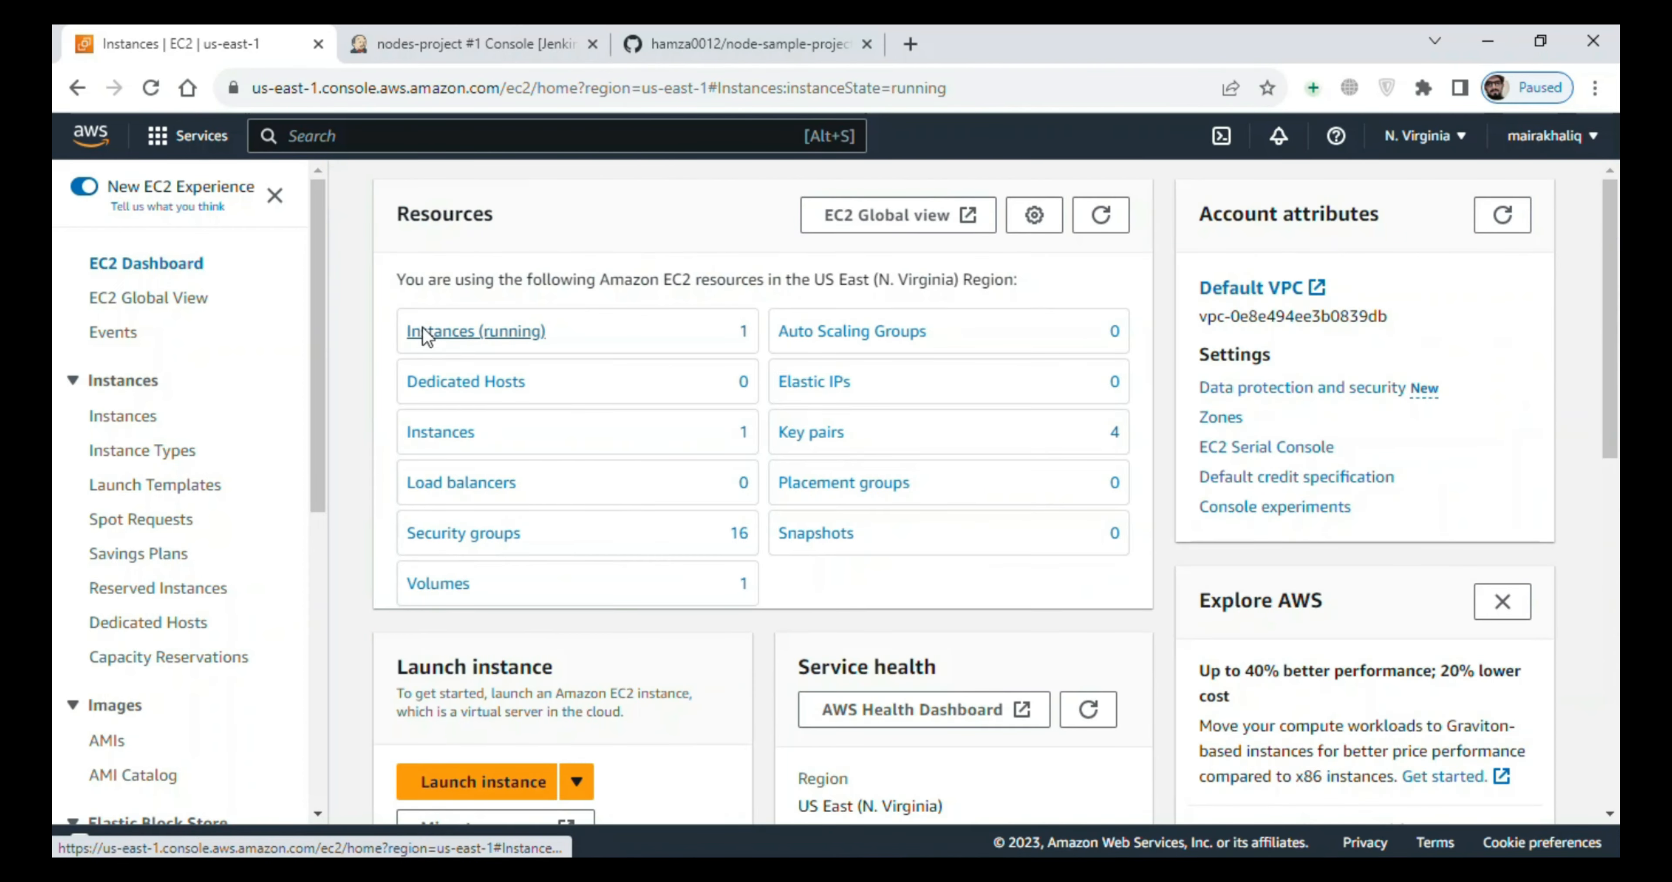
click(358, 360)
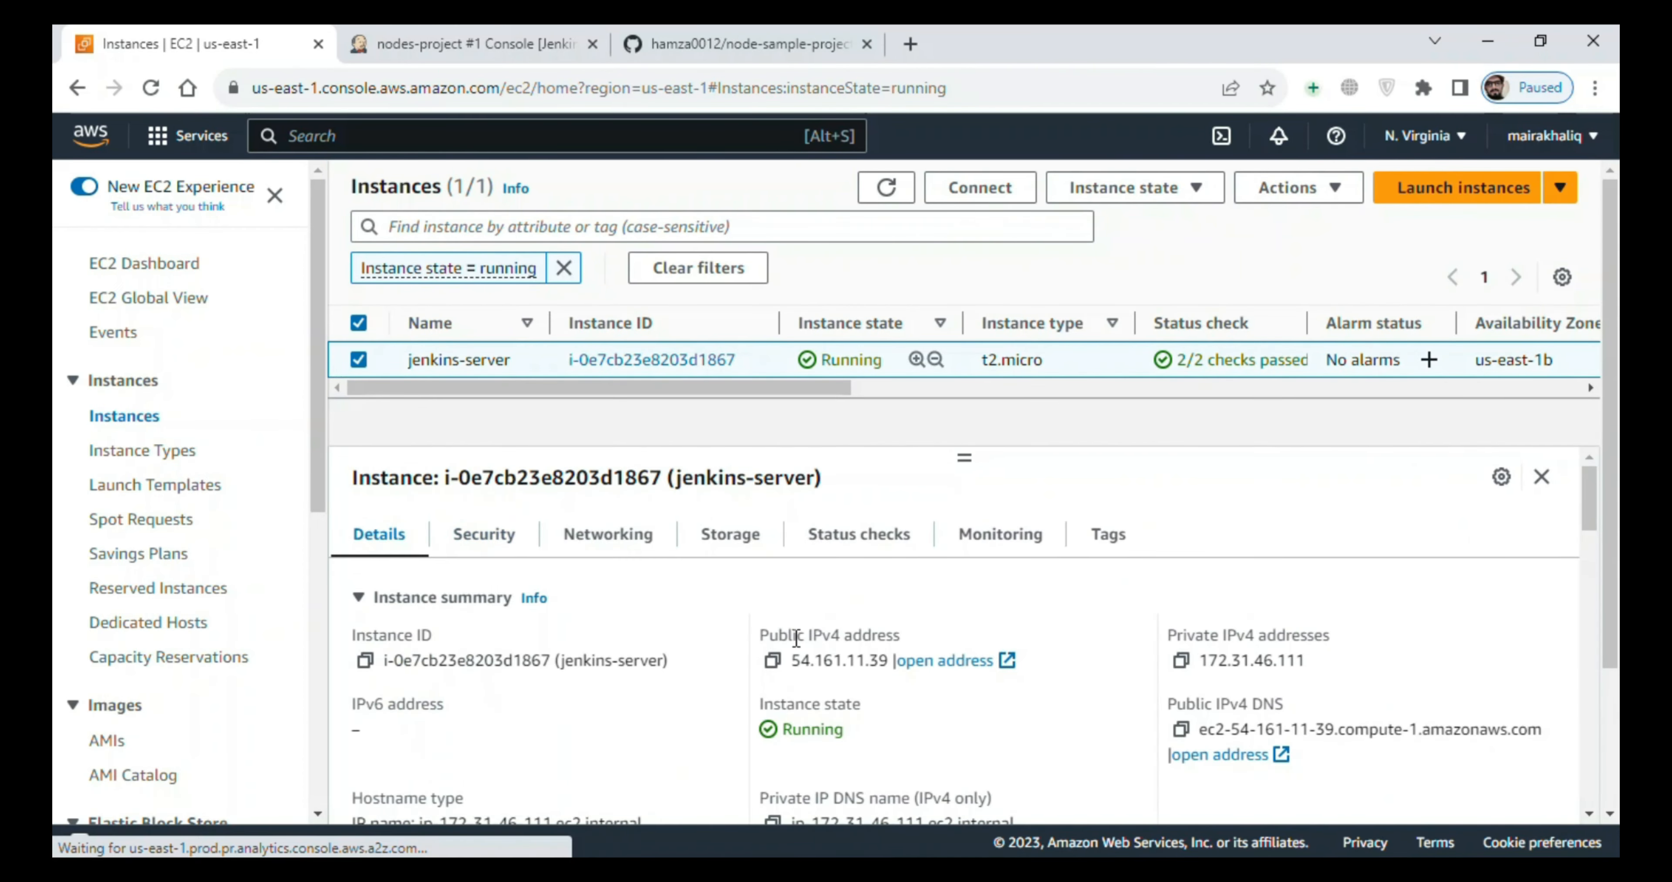
click(772, 661)
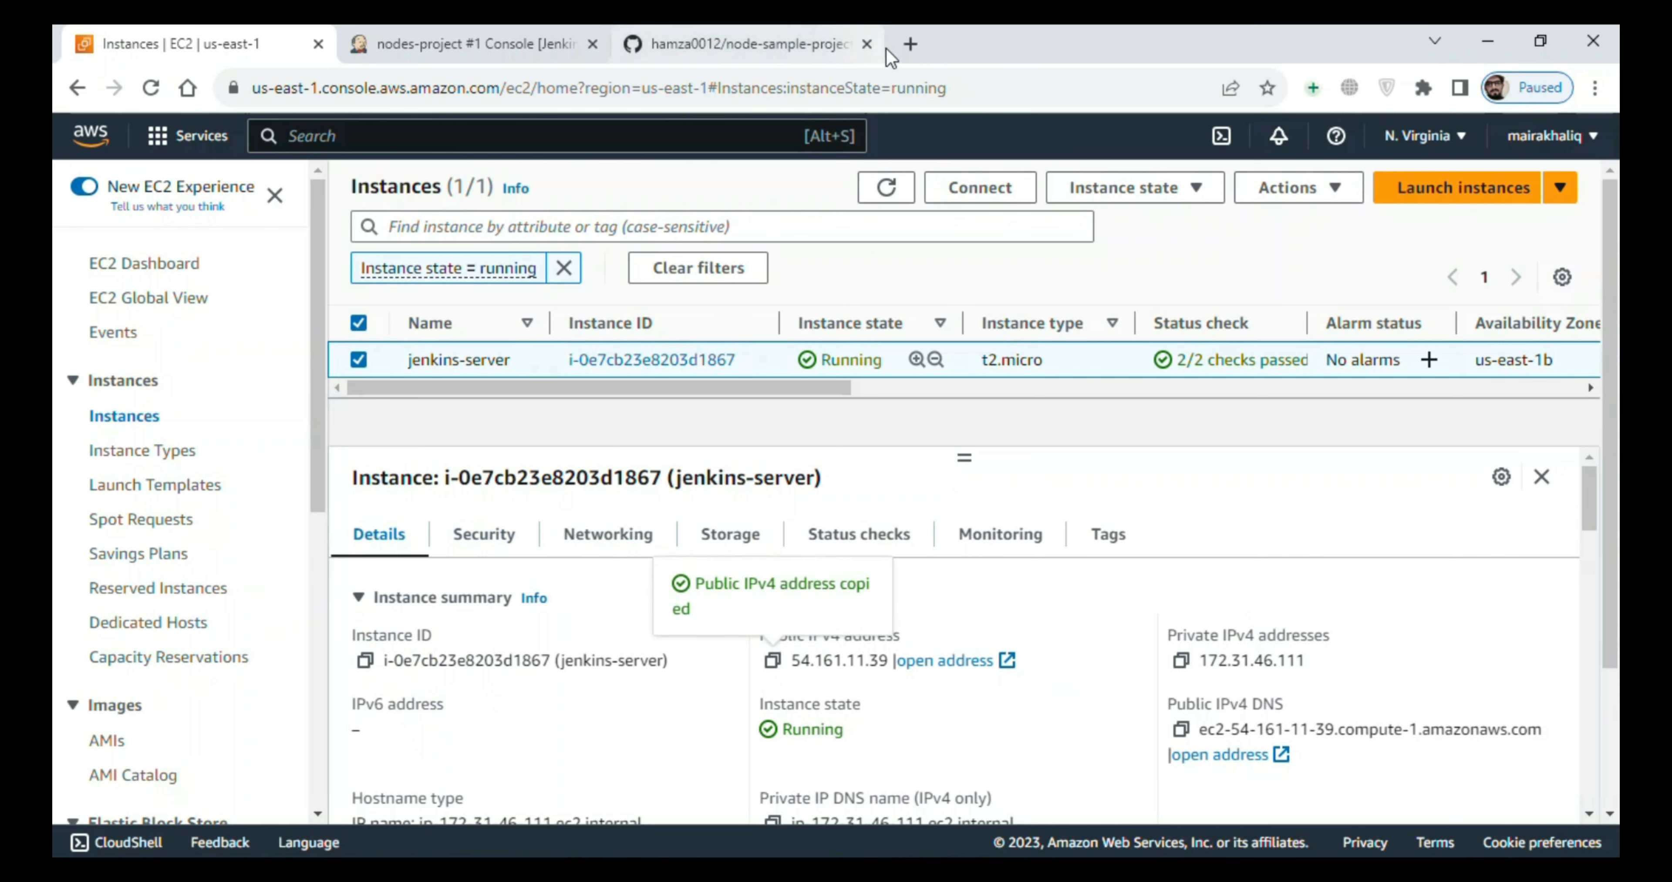
- Open 54.161.11.39:5001 in a new browser tab to view the deployed Node.js application
click(912, 45)
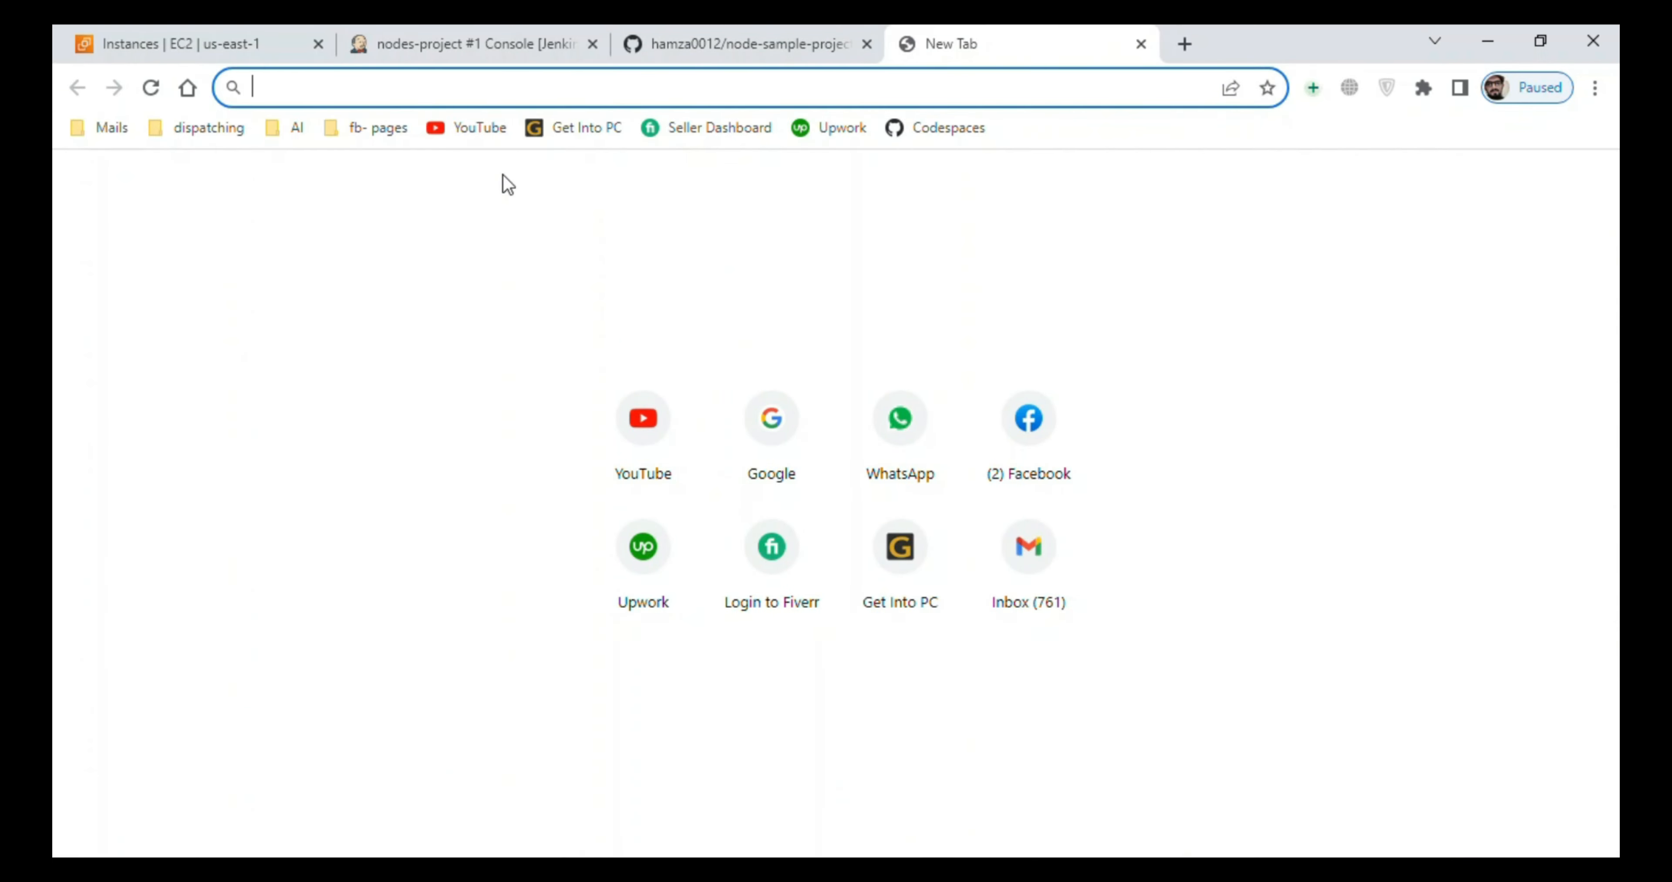
key(ctrl+v)
text(:)
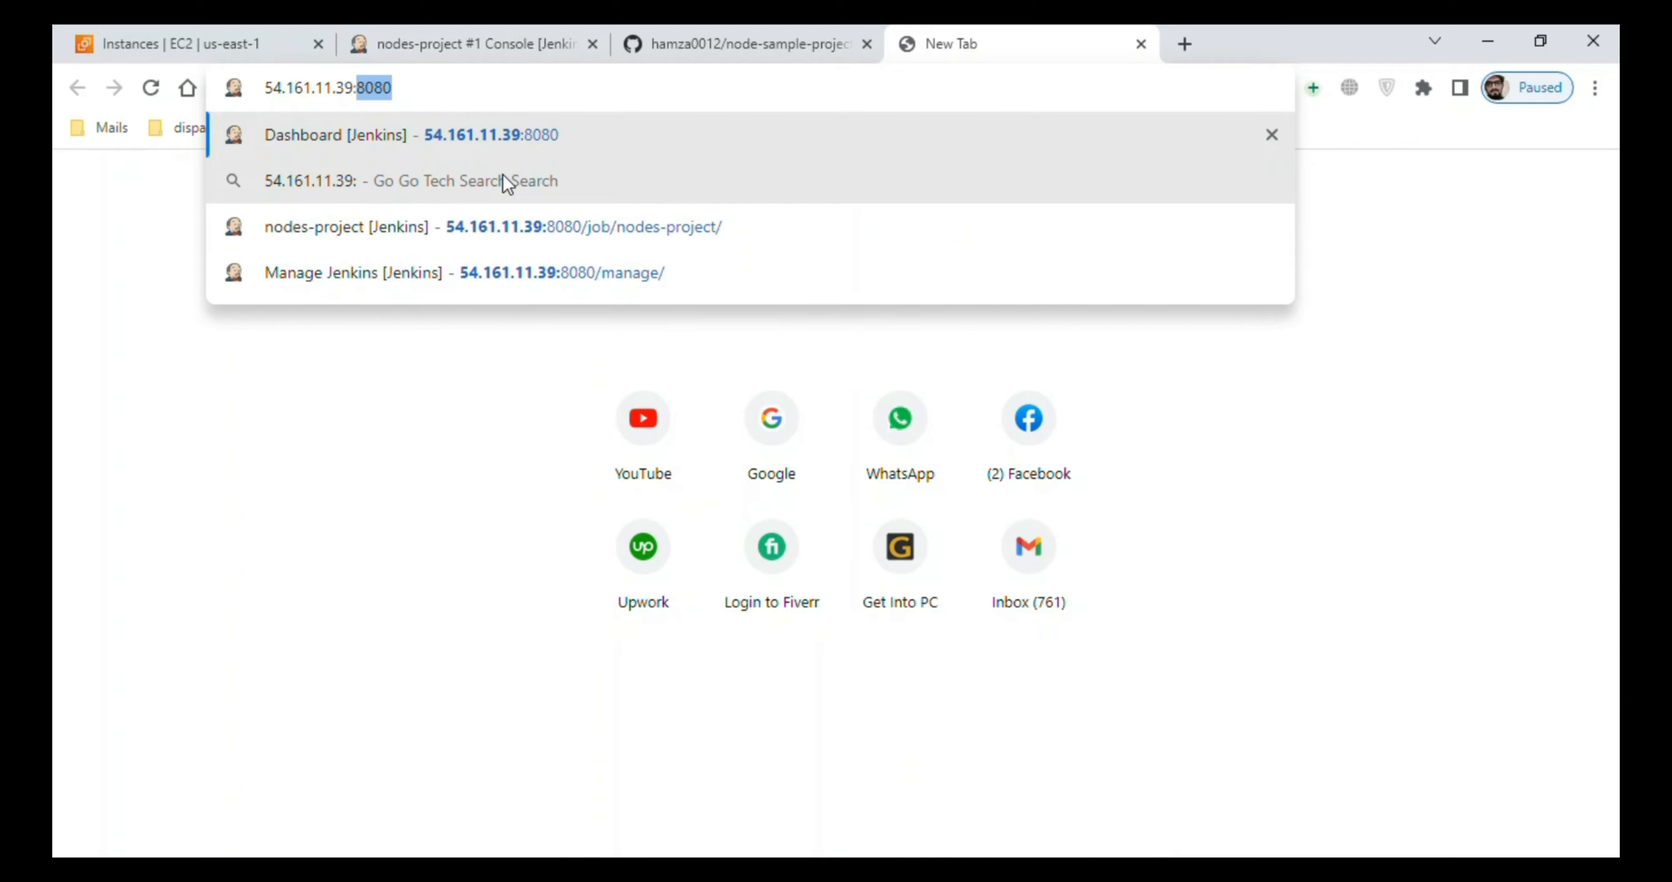
text(5001)
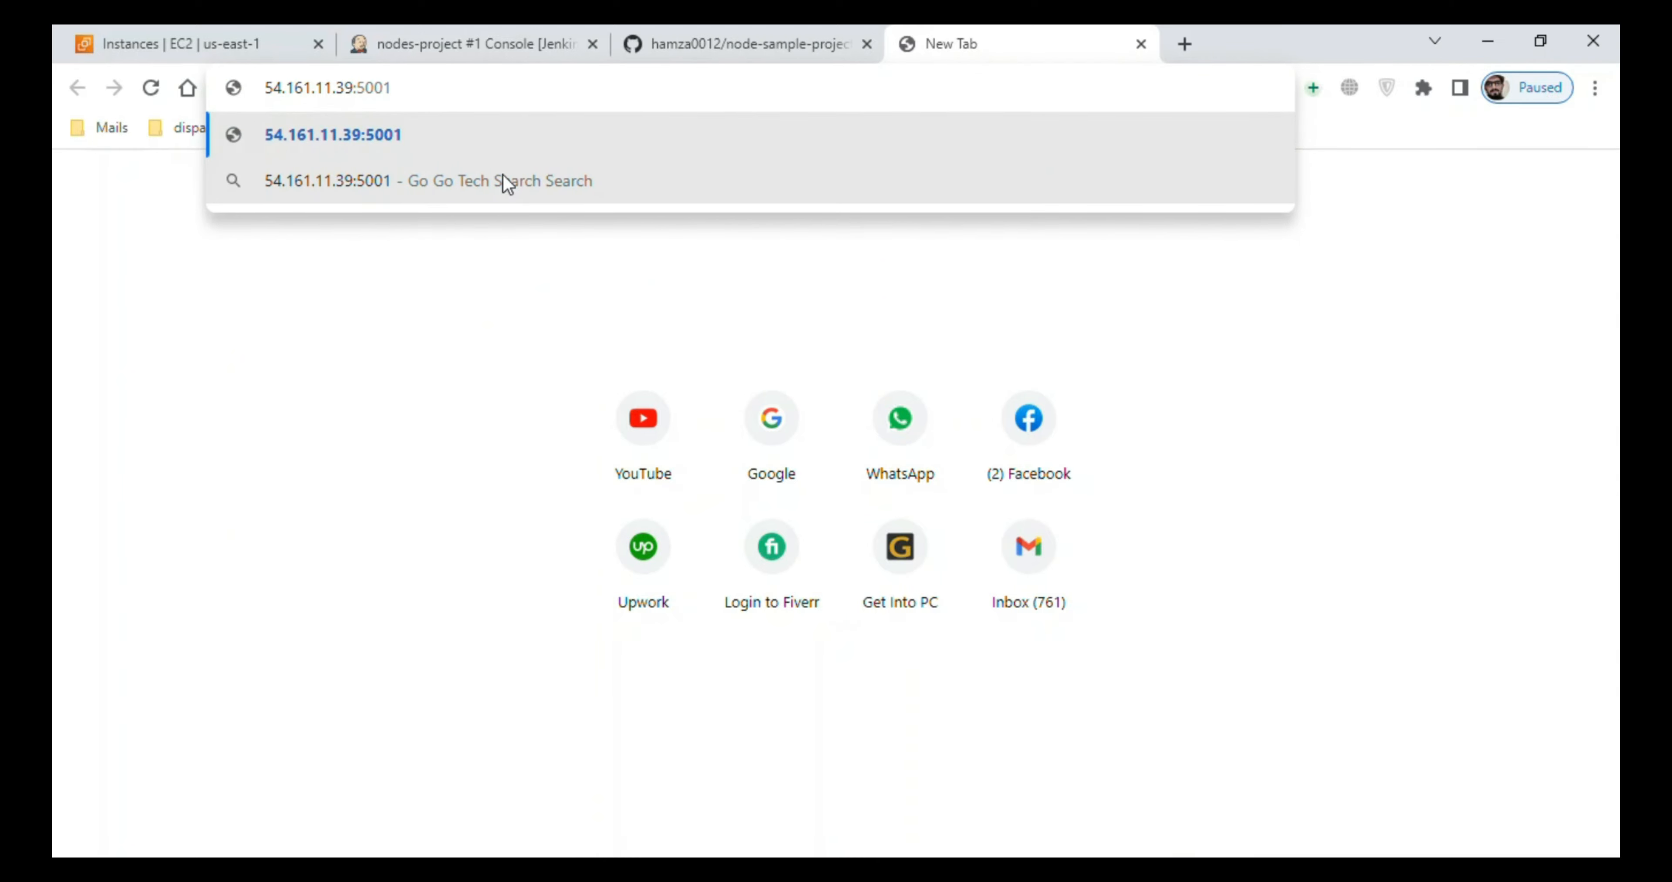
key(Return)
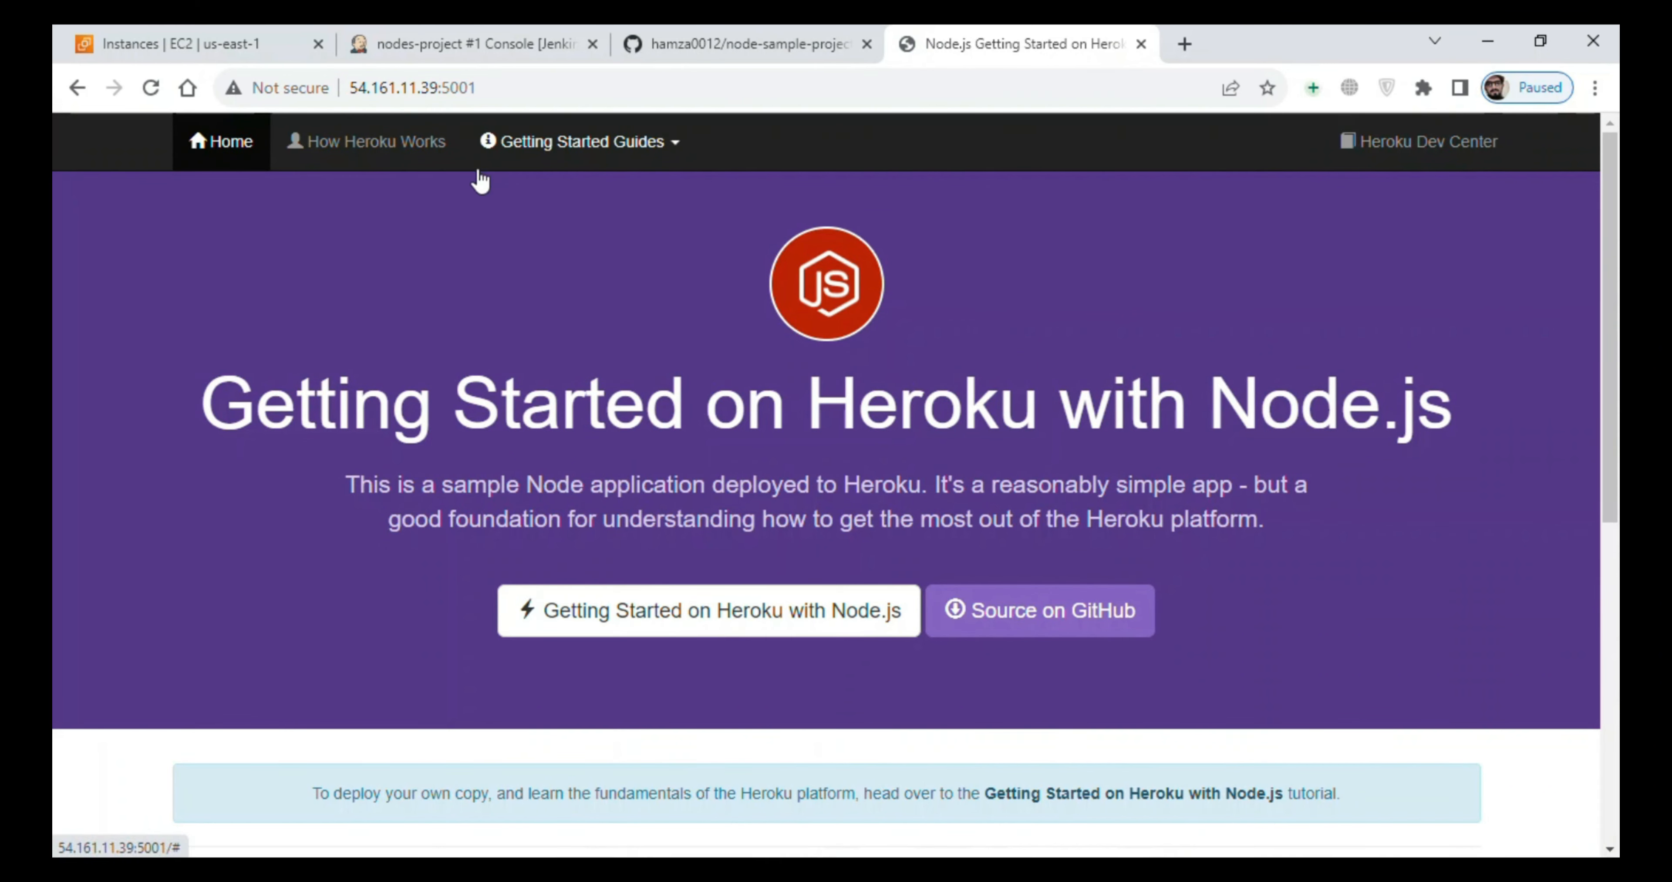
click(604, 90)
click(605, 90)
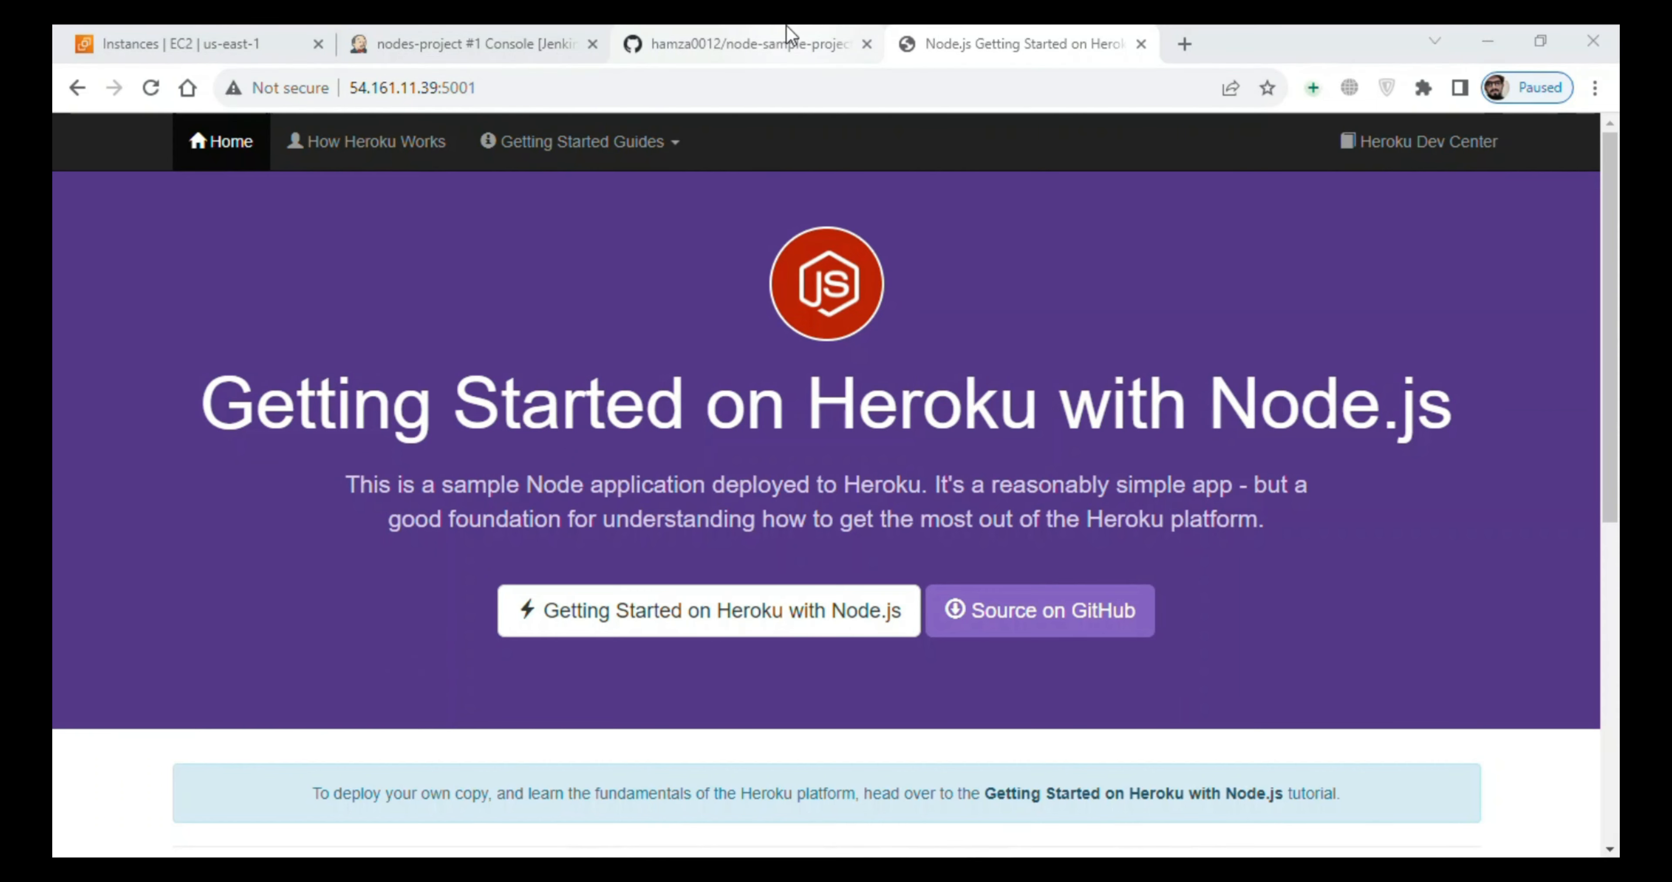
- In the GitHub settings of node-sample-project, start a new webhook and set its content type to application/json
click(787, 32)
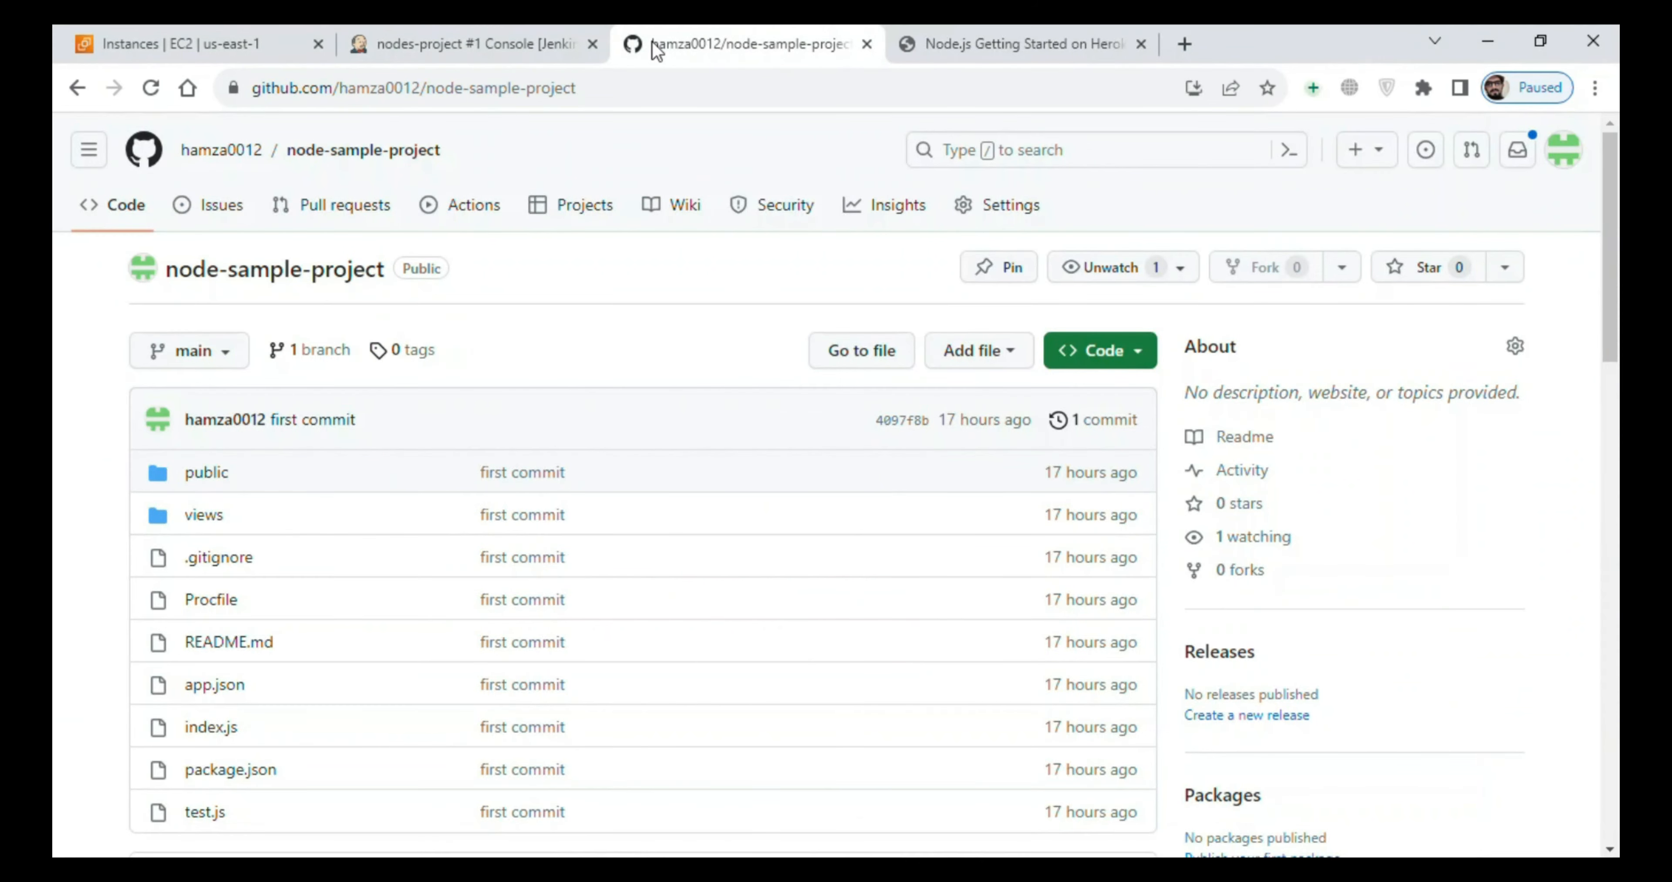
click(966, 215)
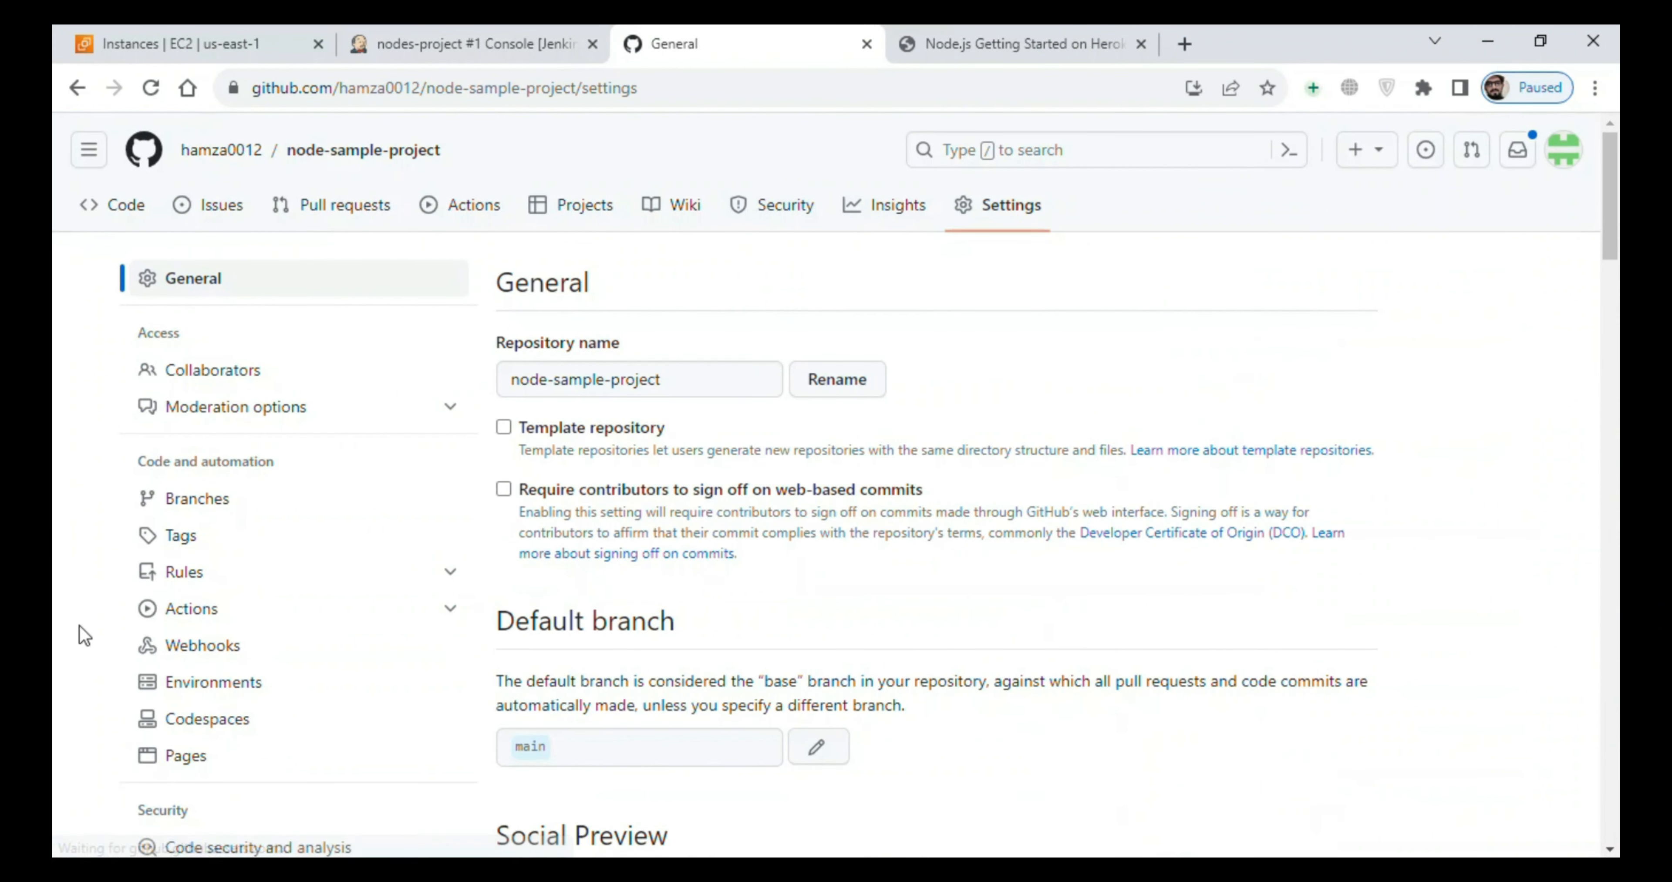
click(237, 651)
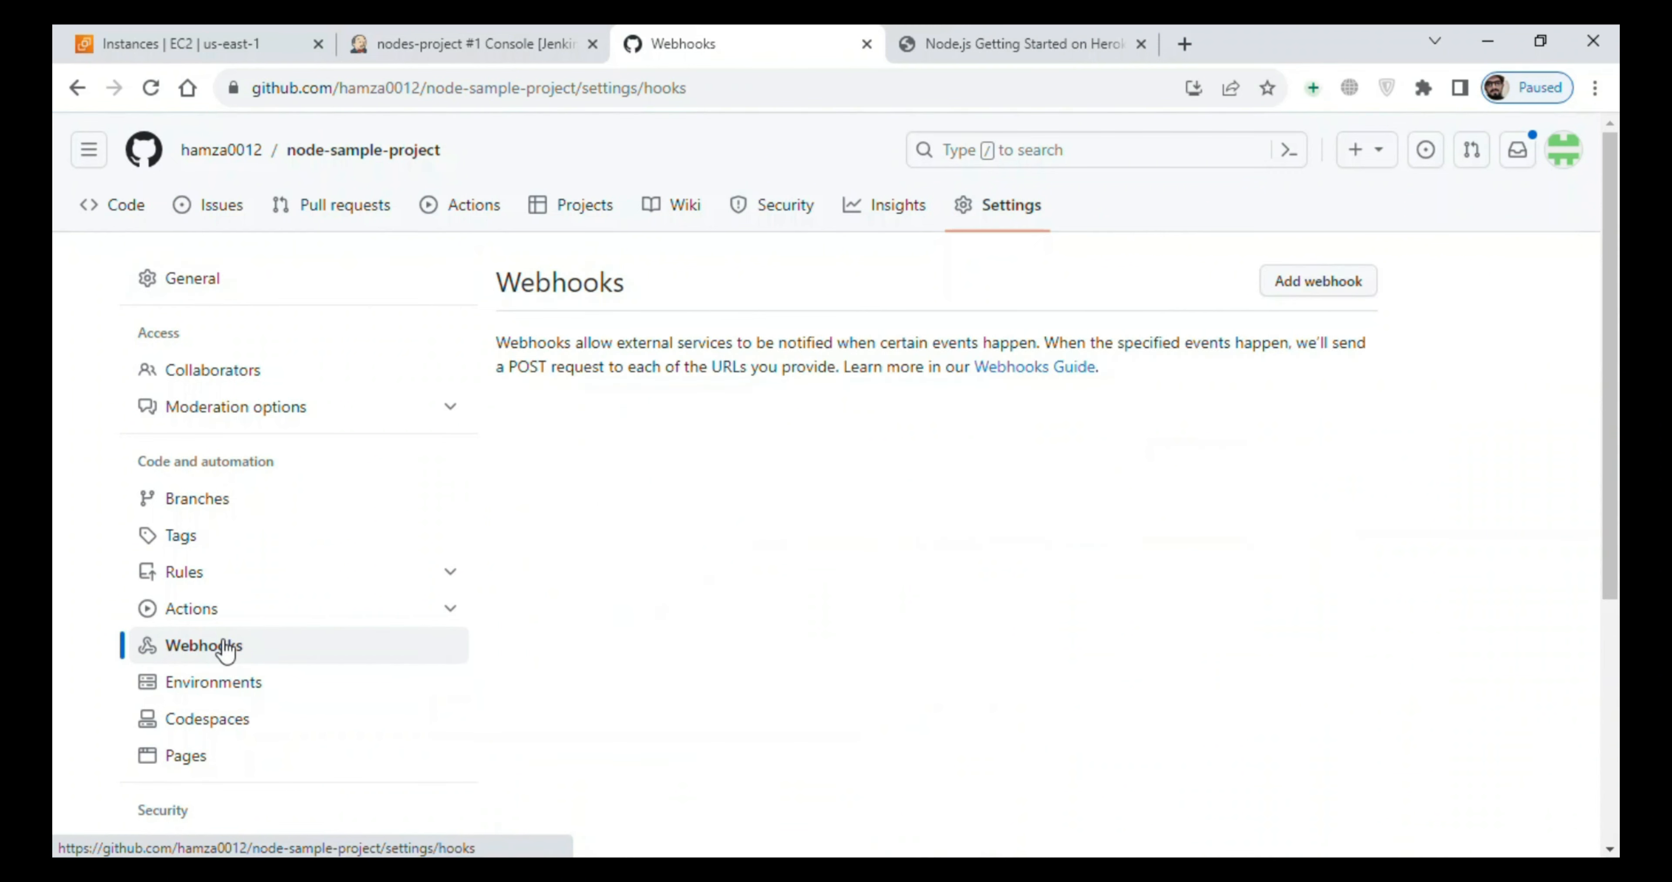
click(1317, 284)
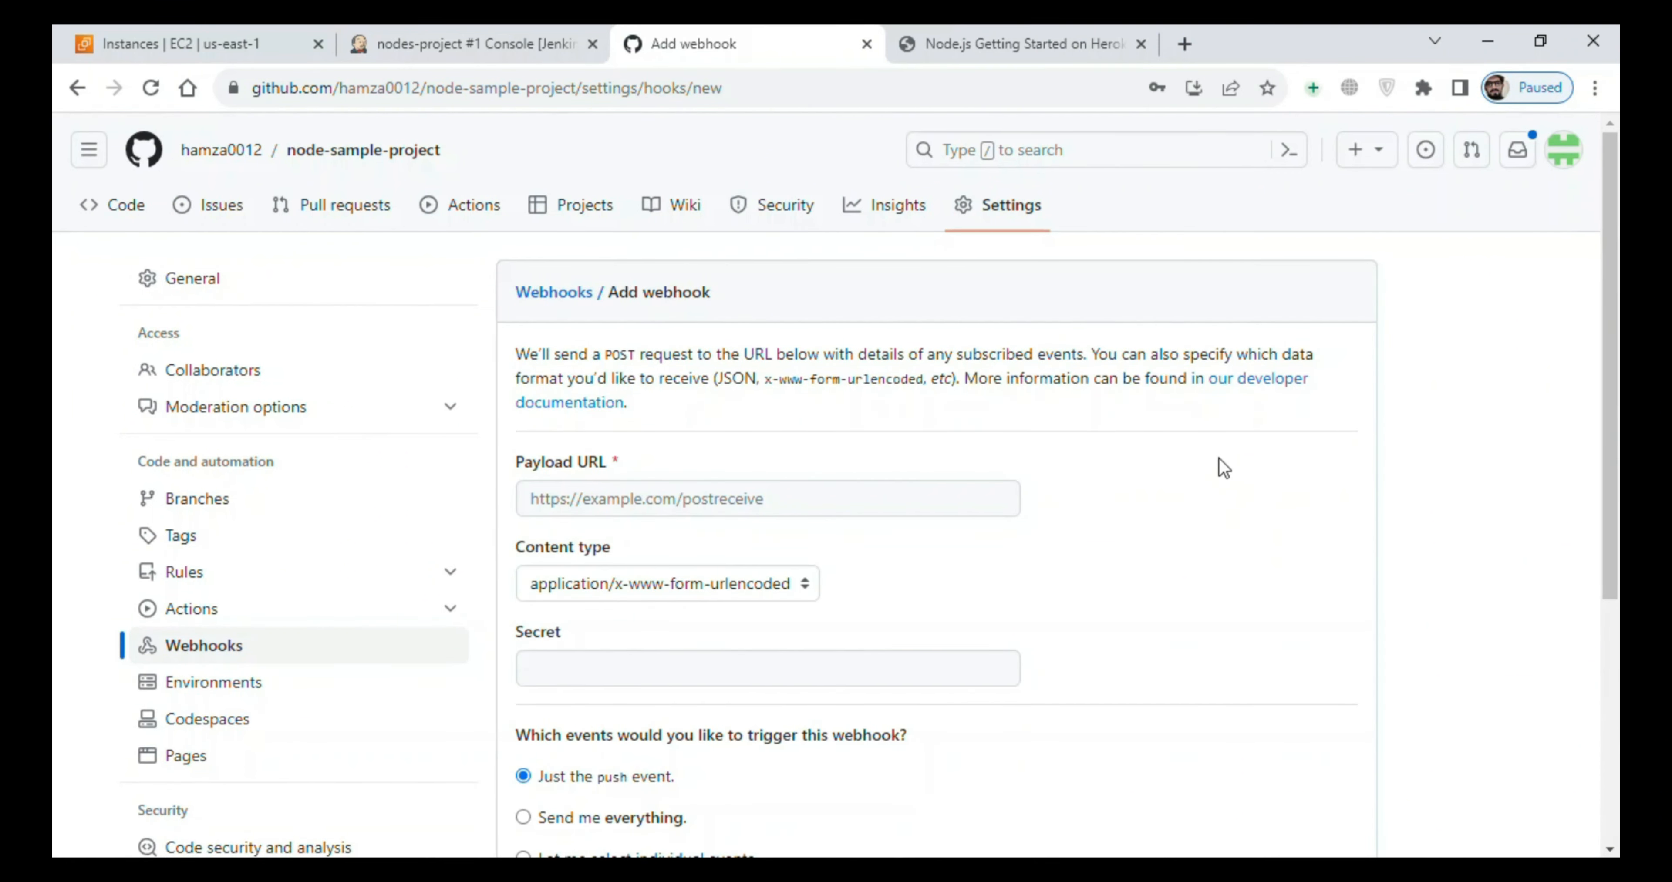
click(702, 594)
click(689, 606)
click(672, 507)
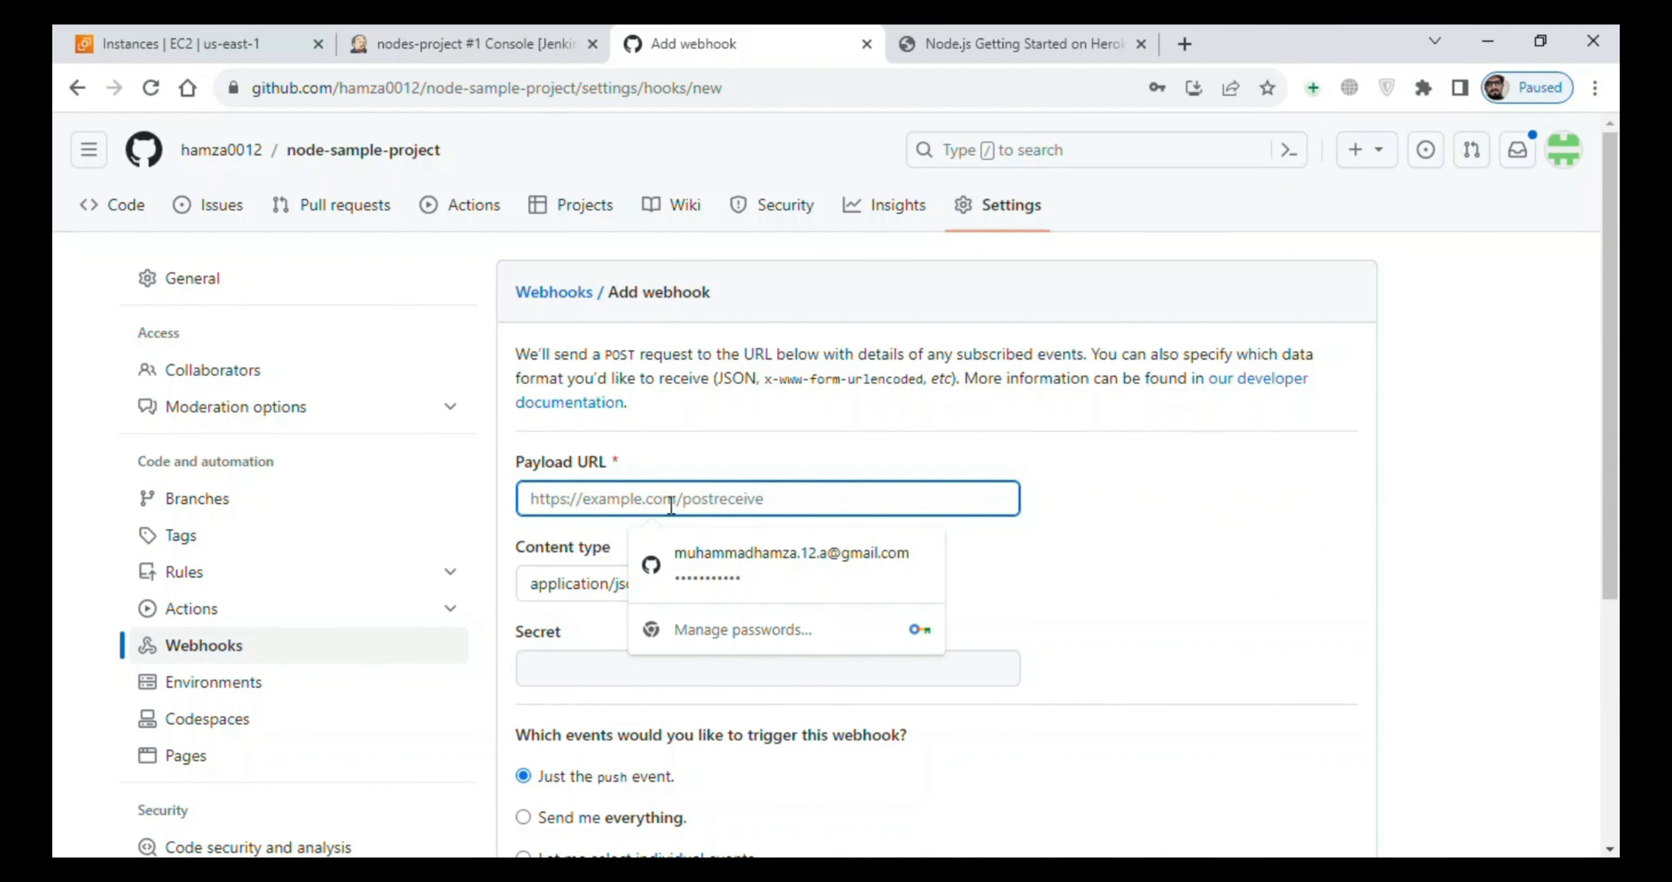
click(690, 472)
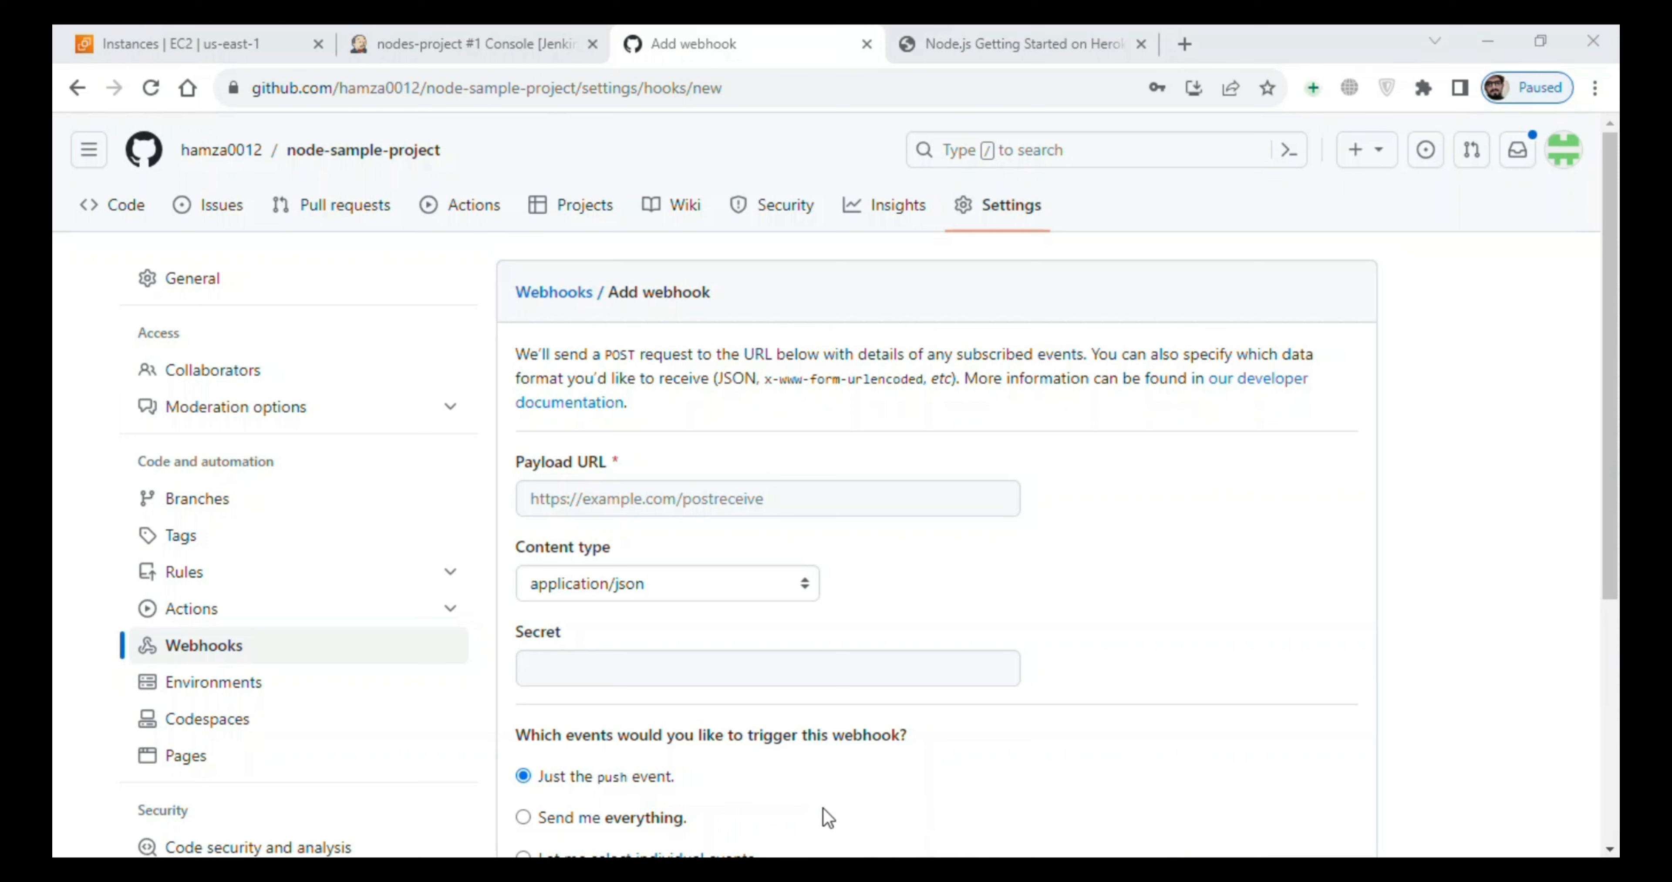
click(597, 503)
text(hh)
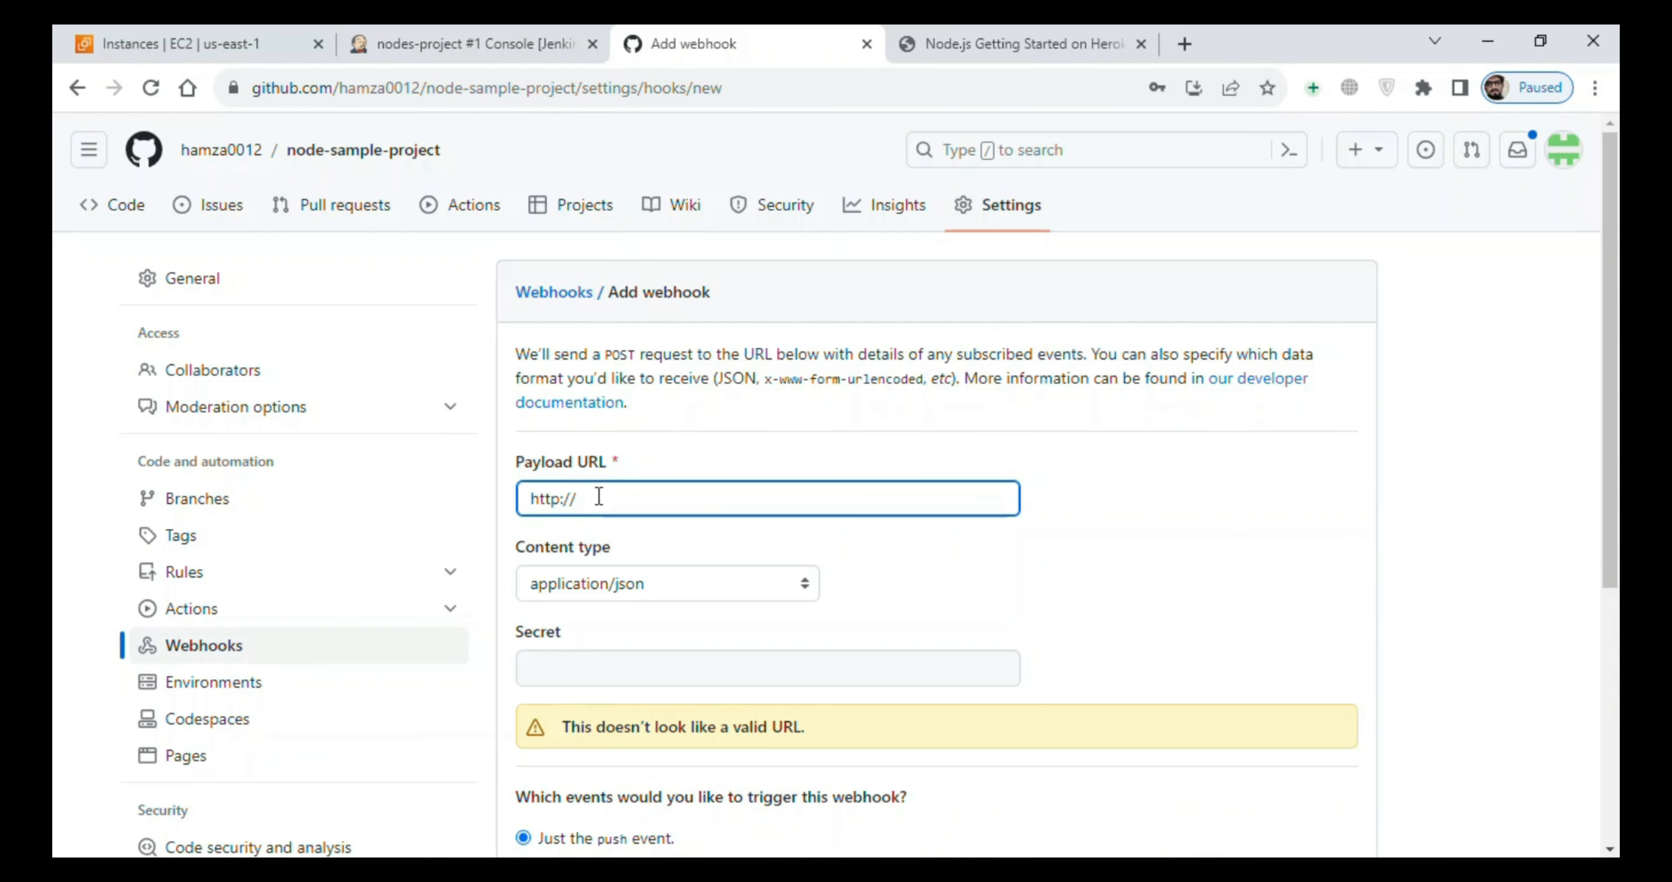
click(172, 44)
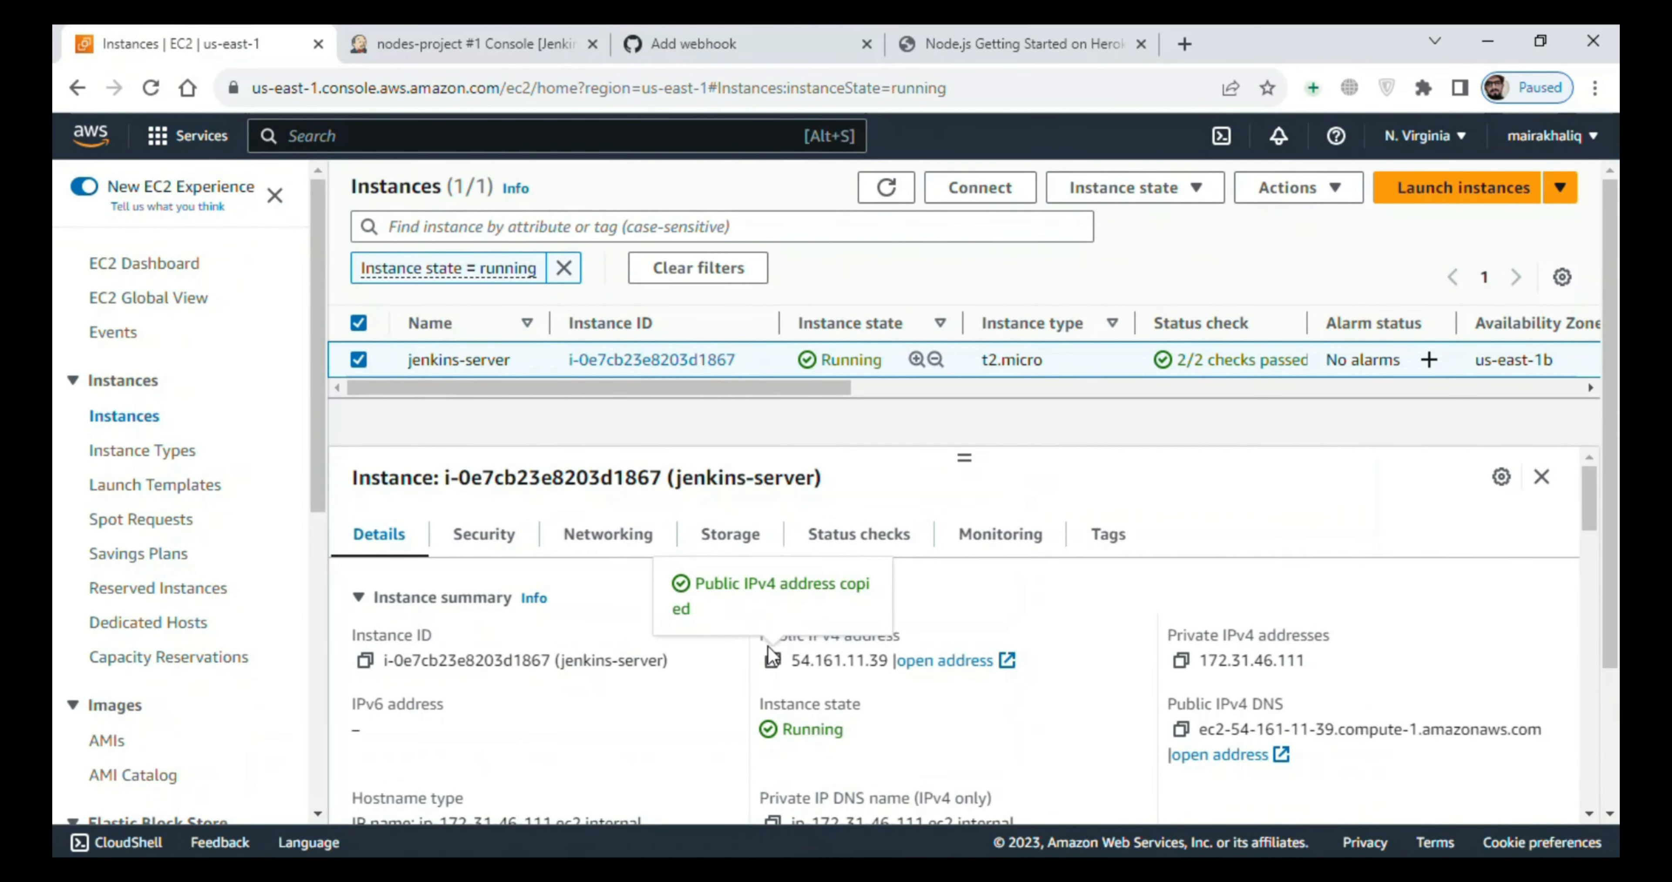
click(735, 45)
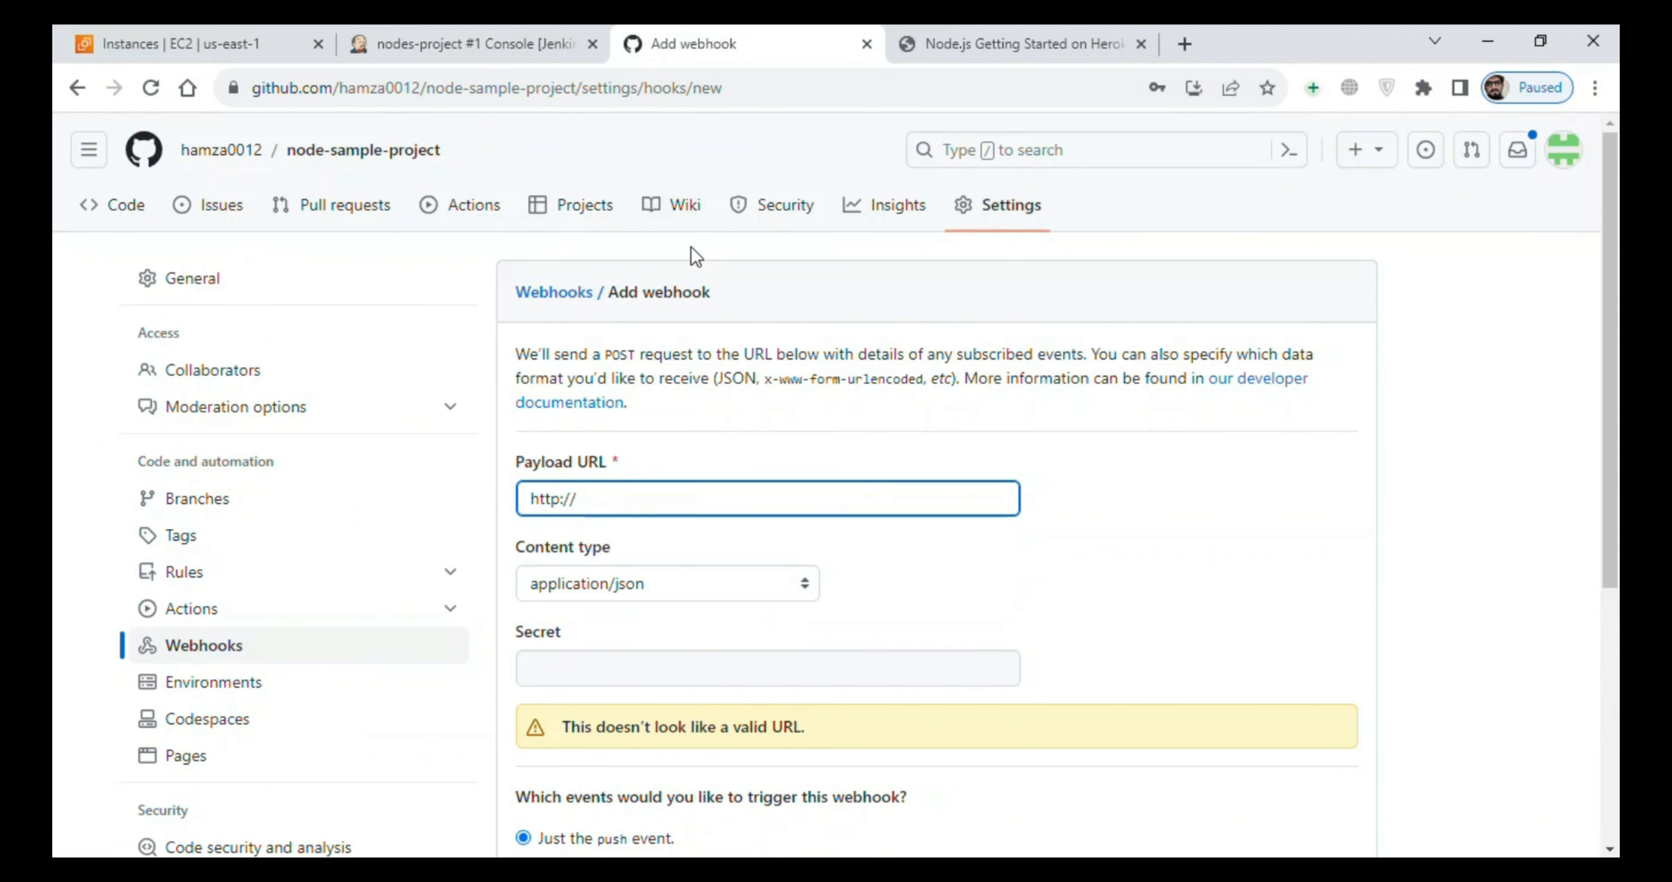
key(ctrl+v)
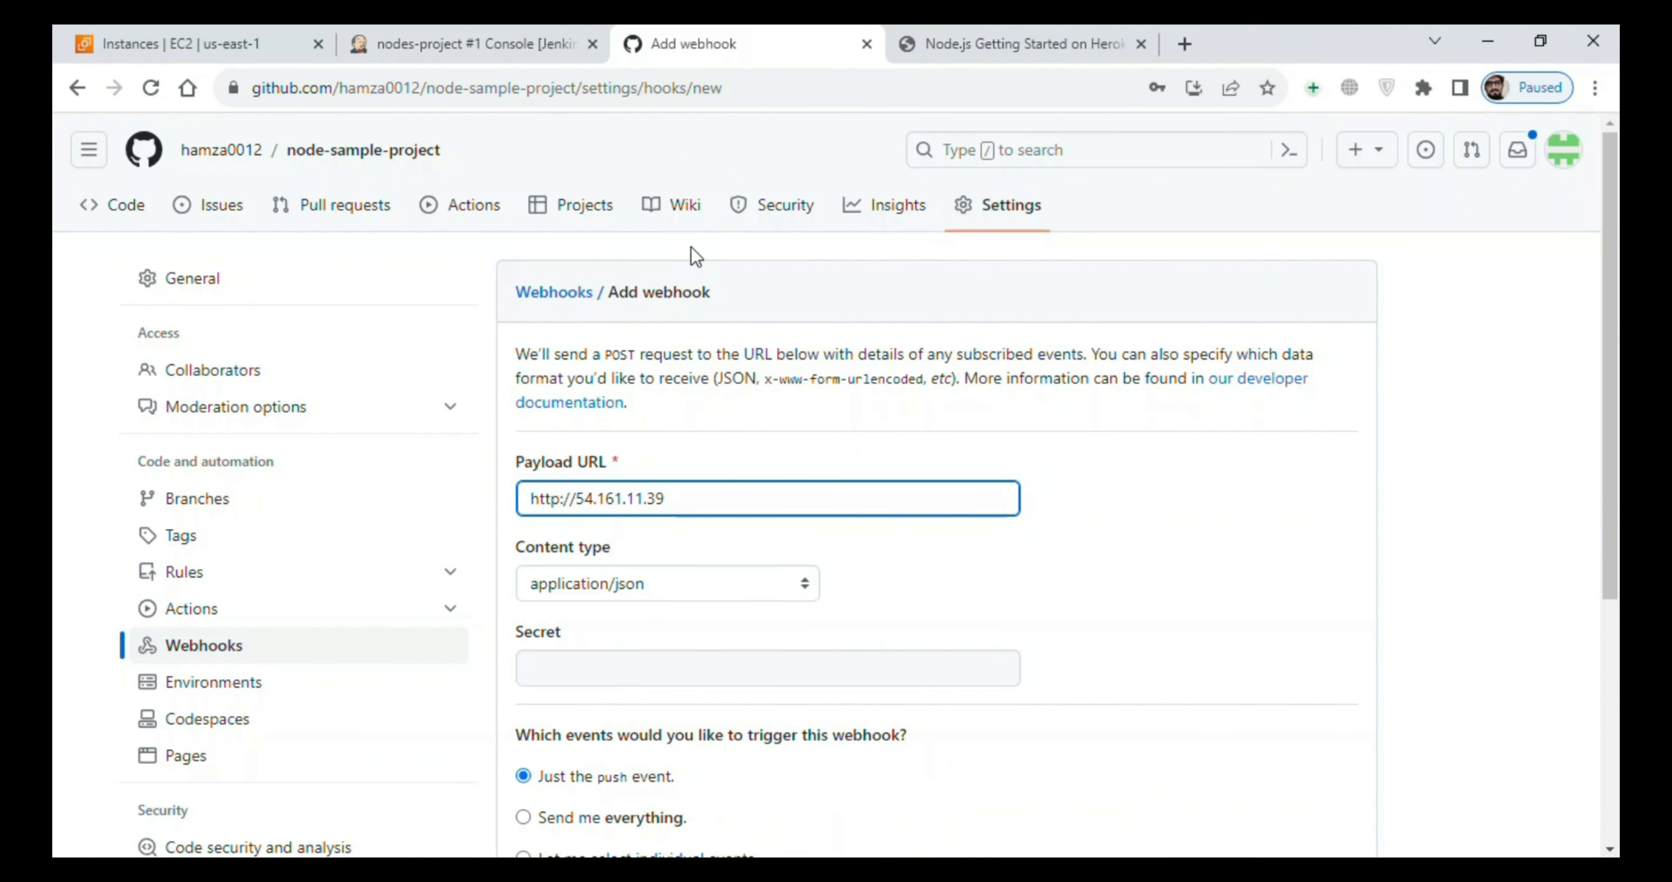
text(:8080/github-web)
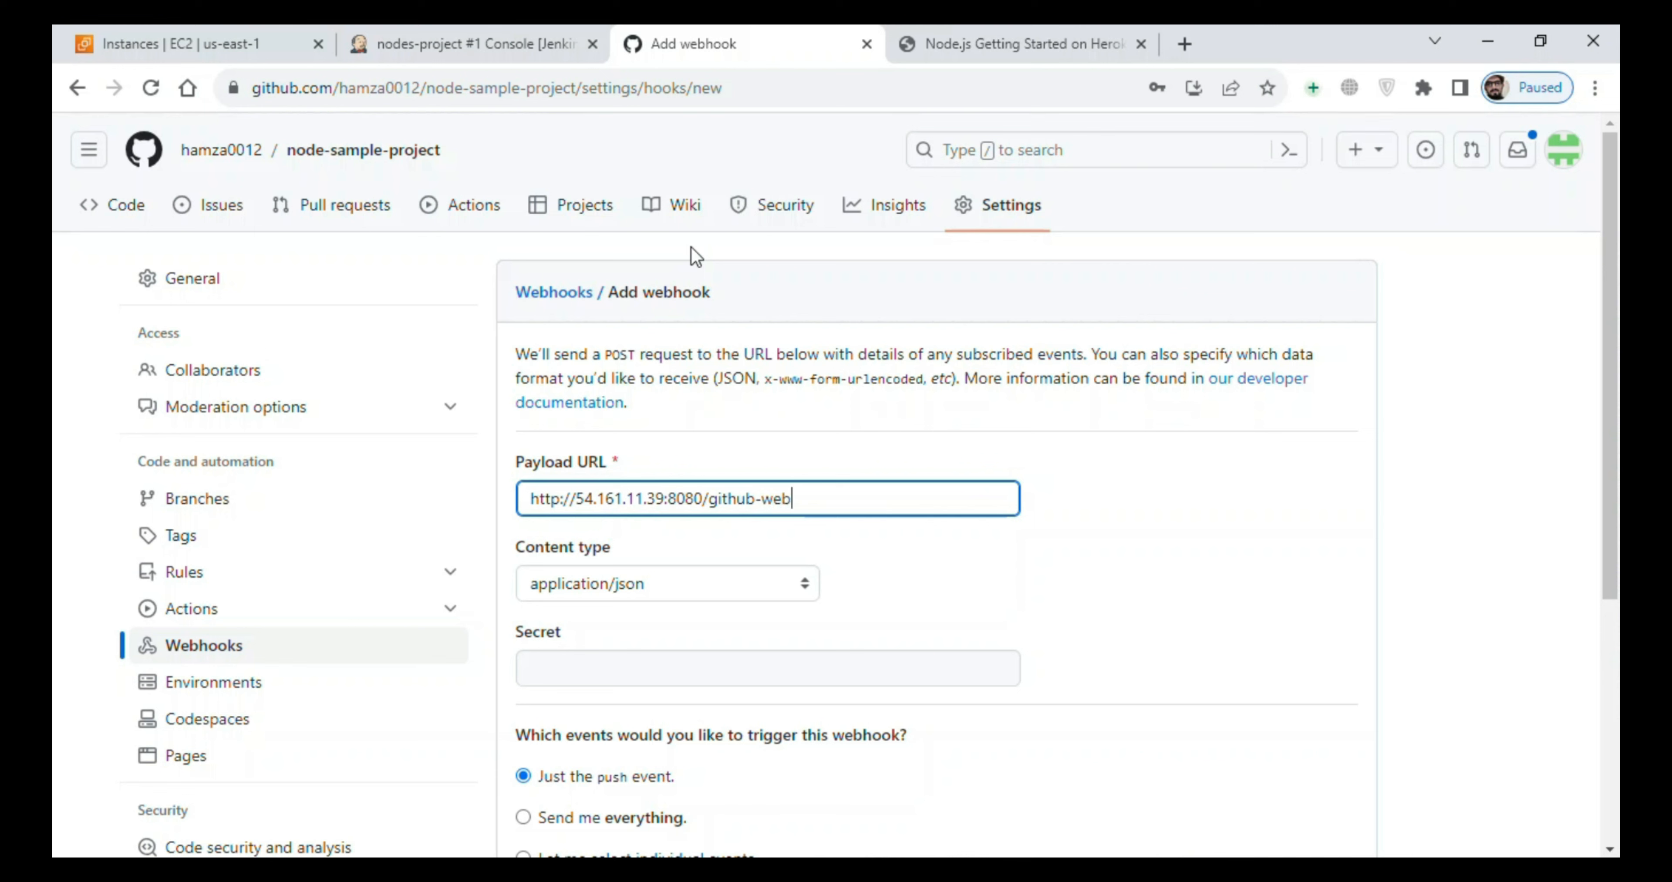
text(hook/)
scroll(619, 416, down, 5)
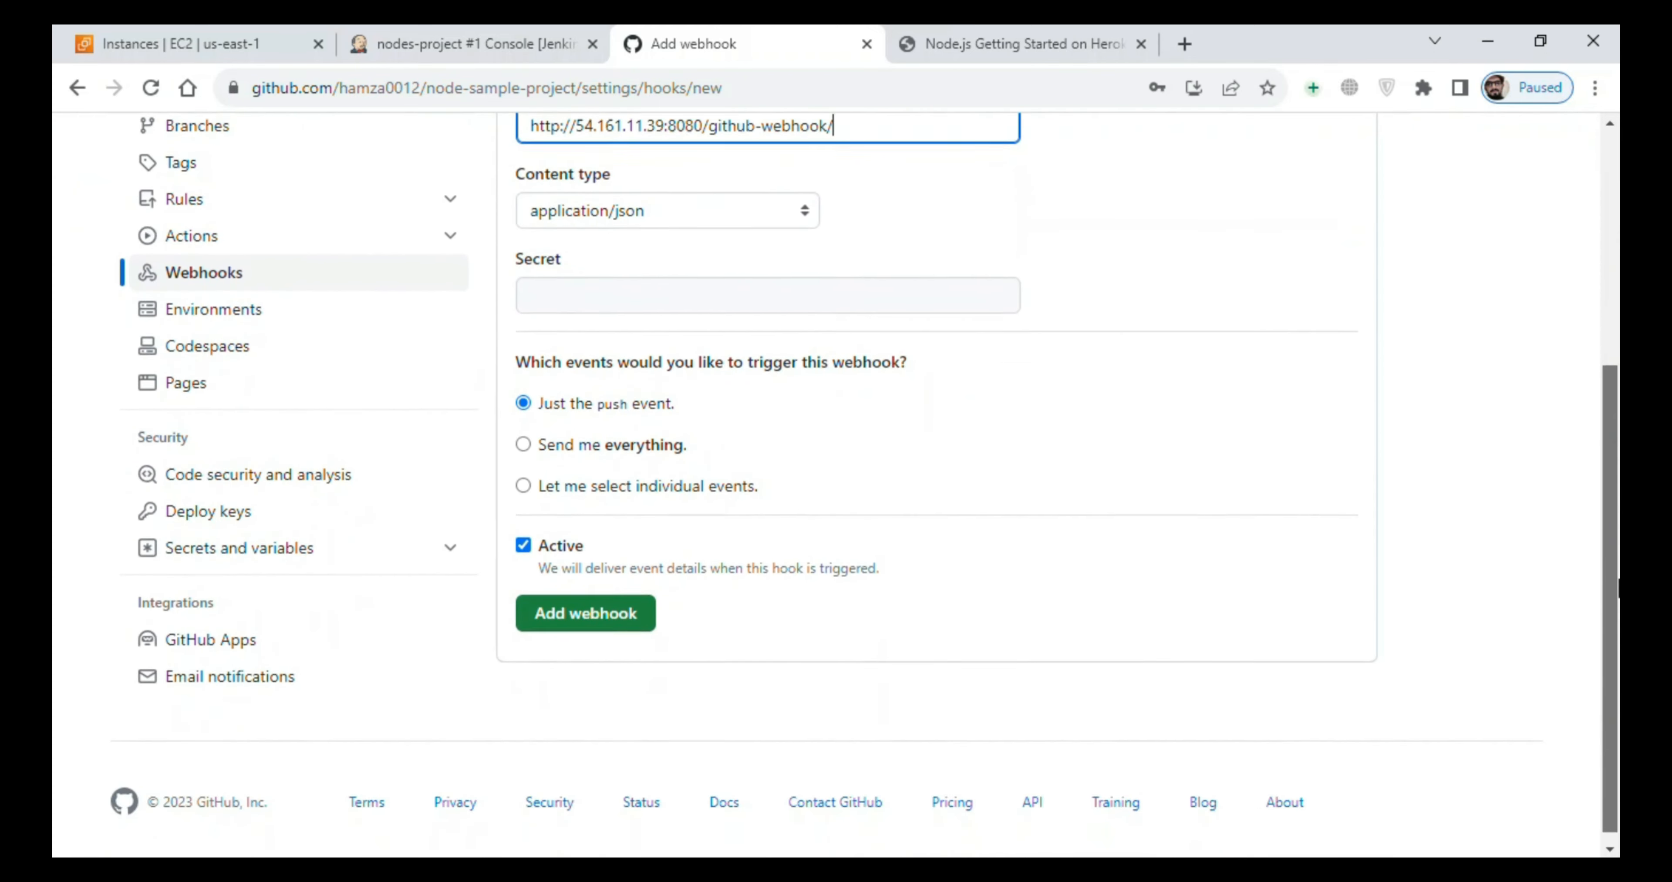
click(584, 620)
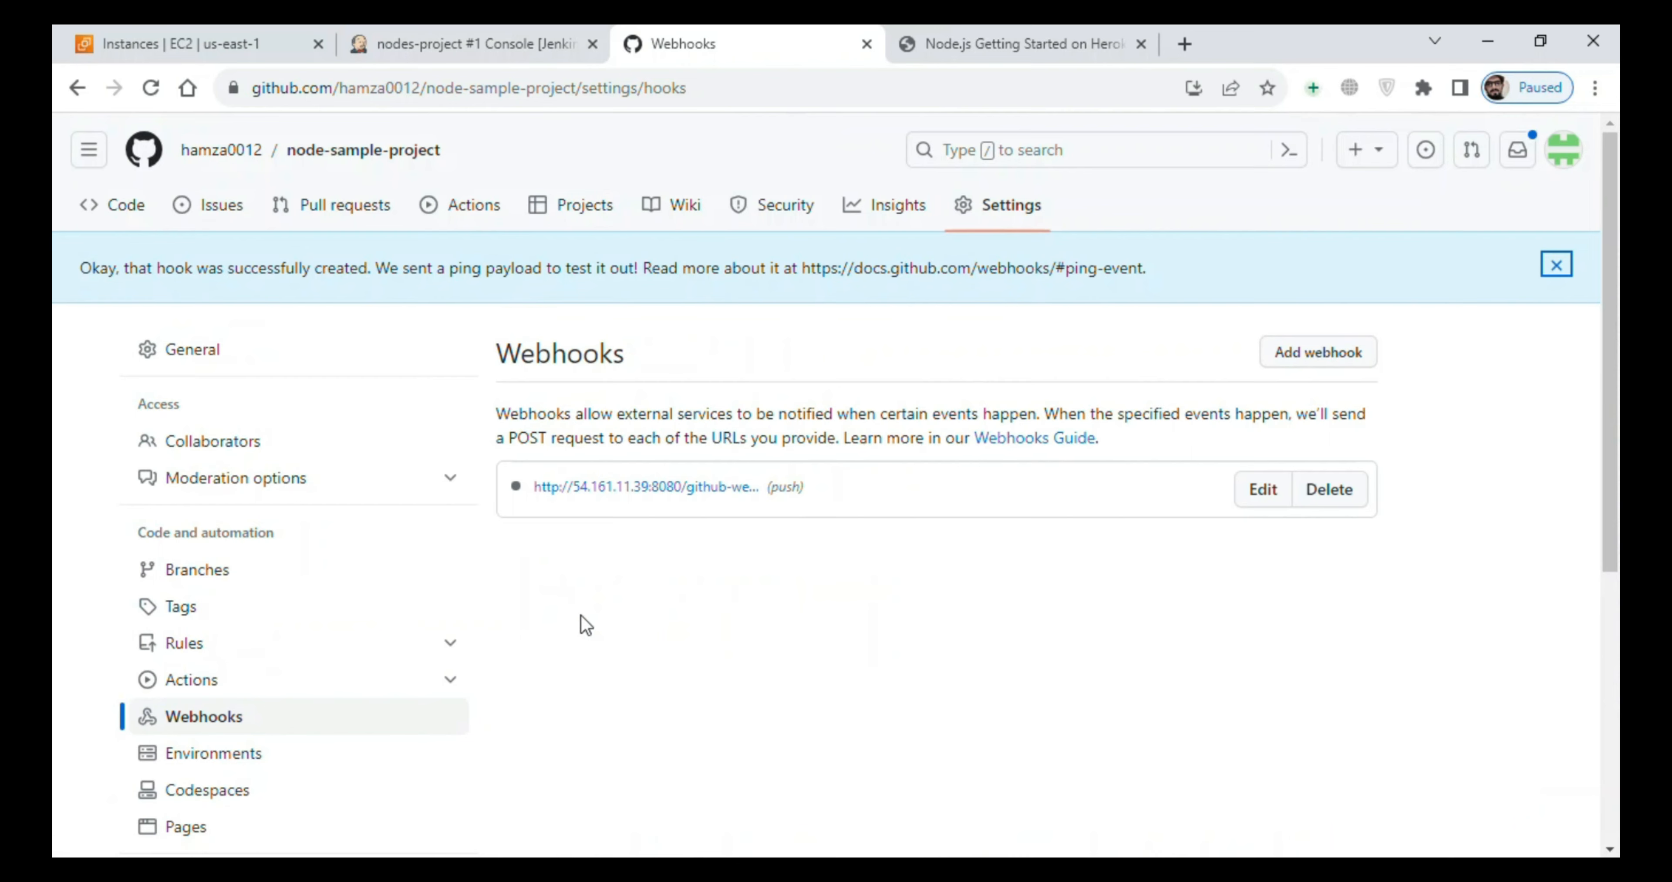
drag(1607, 407, 1607, 375)
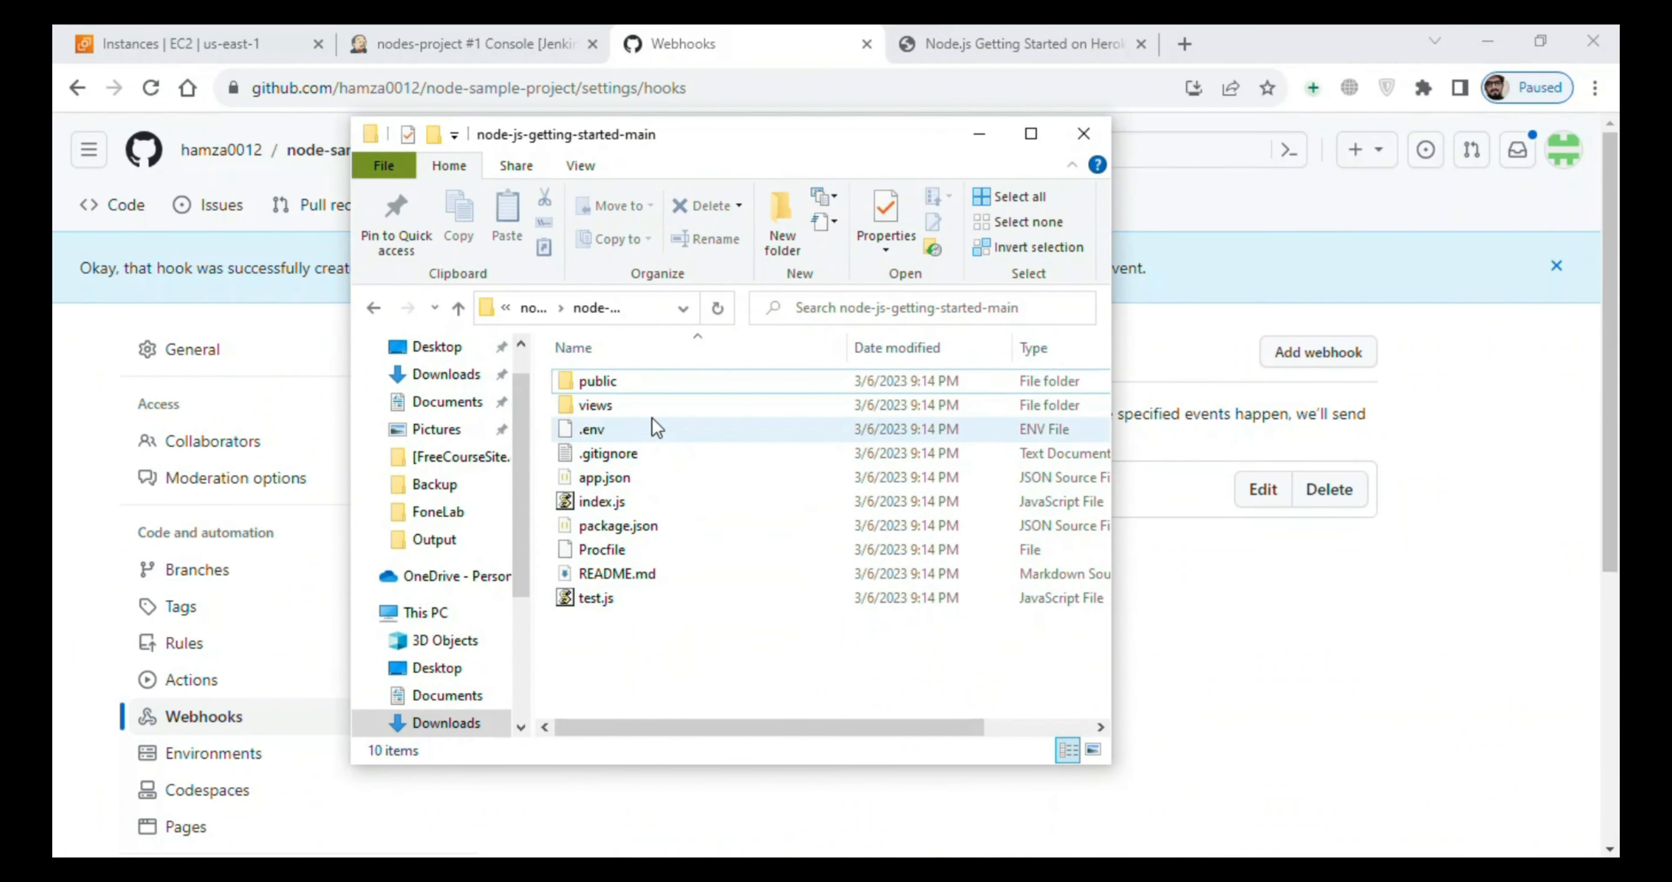
double_click(663, 502)
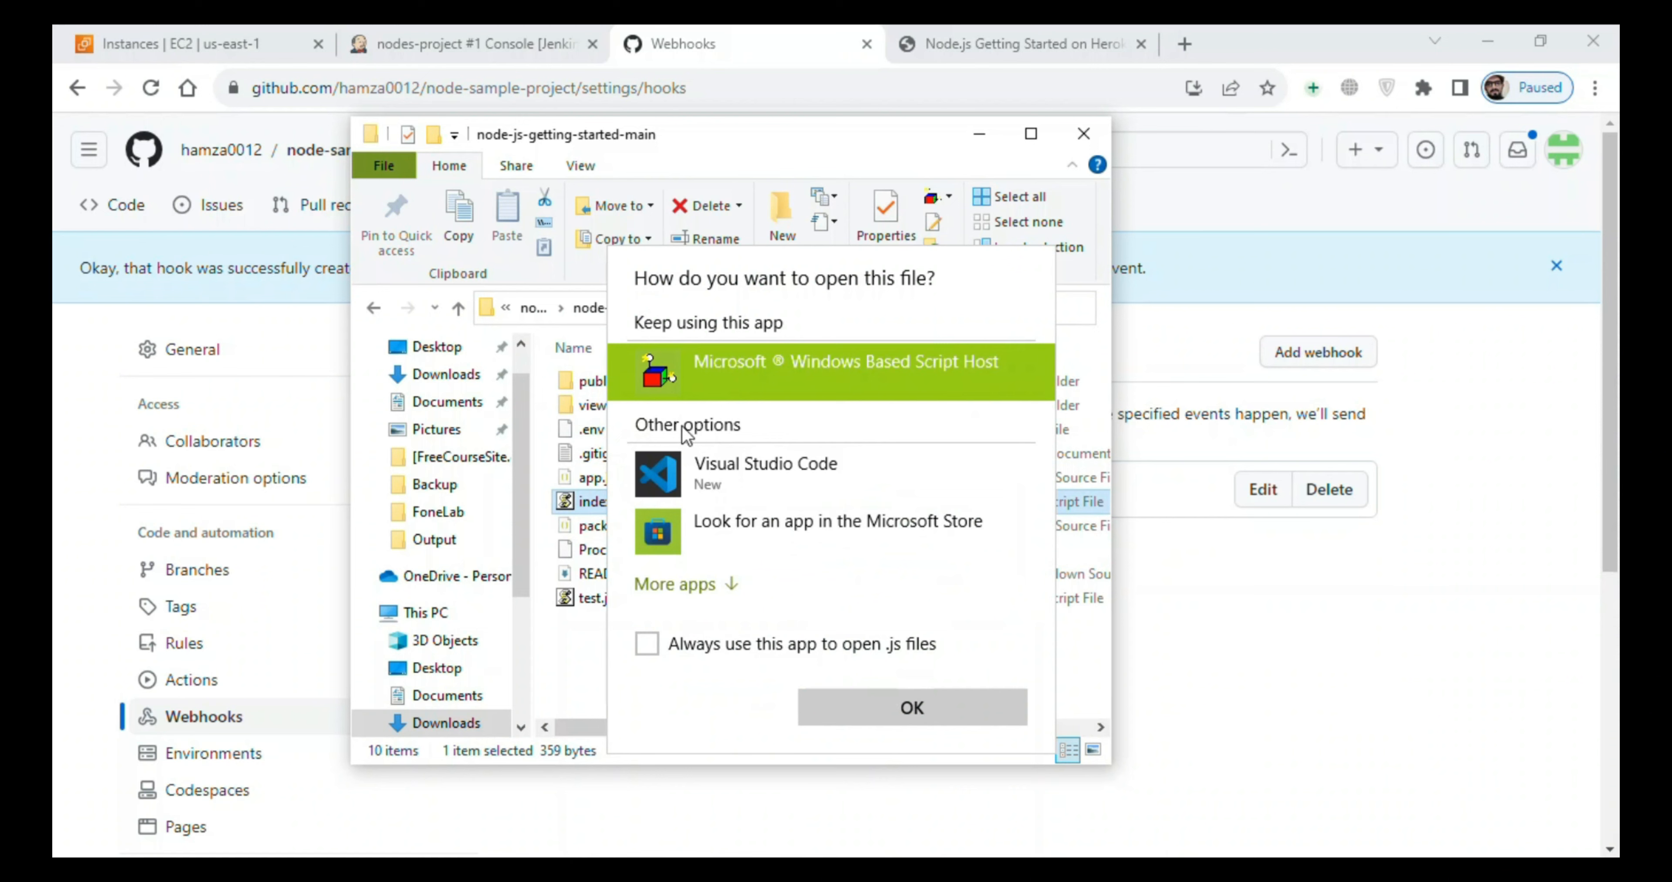
click(909, 706)
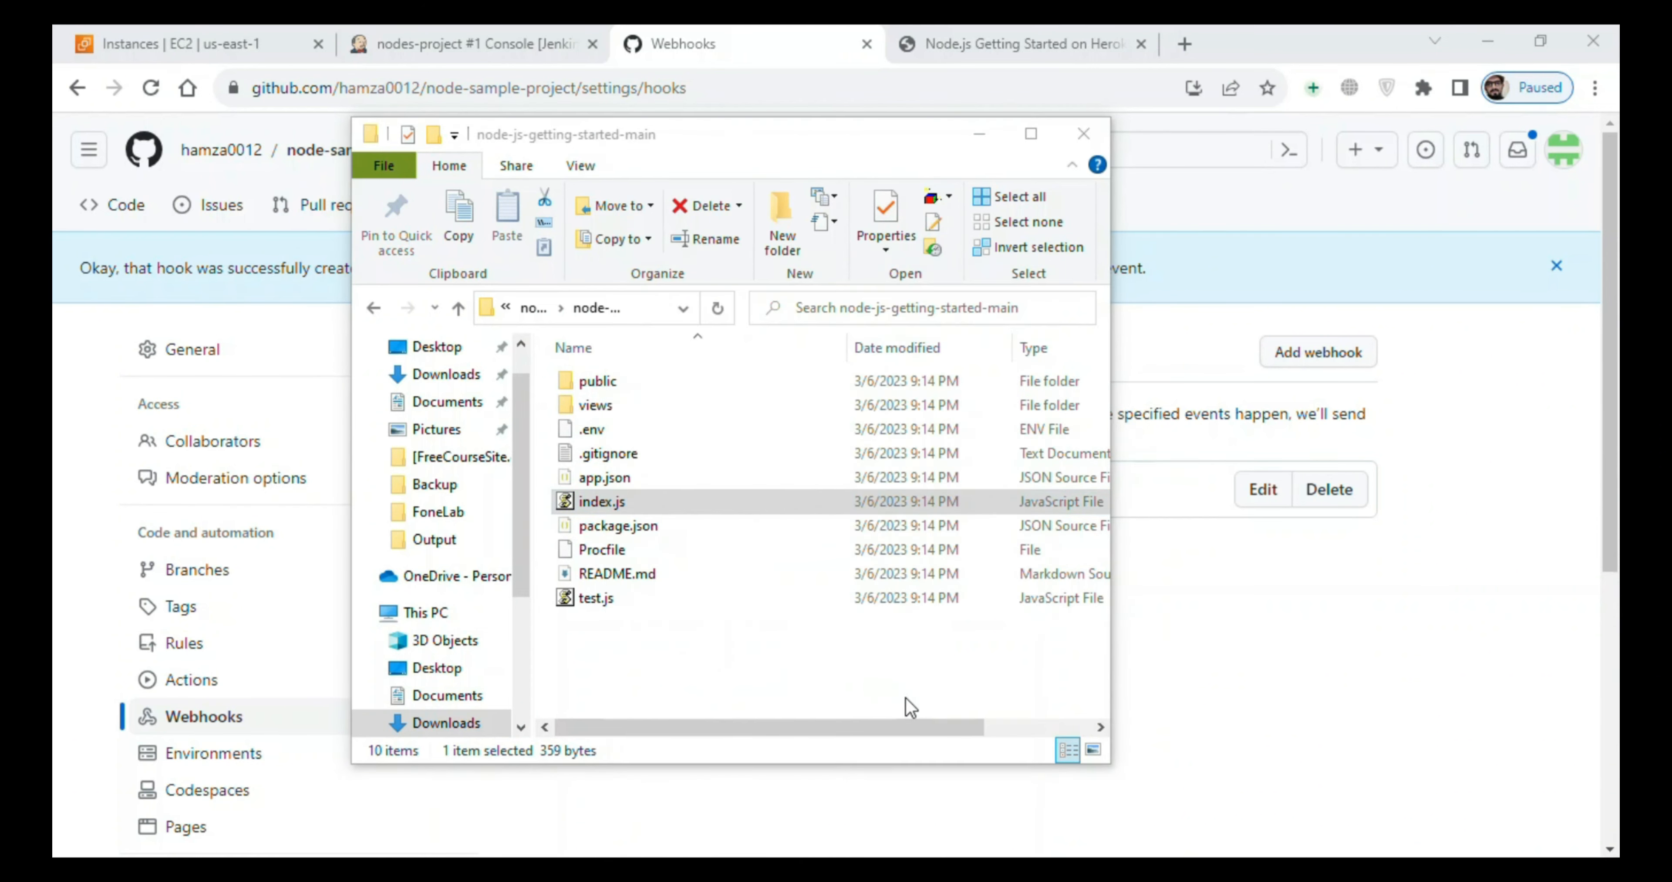
click(987, 583)
- Open index.js from node-js-getting-started-main in Visual Studio Code, set the fallback PORT value to 5002, and save the file
right_click(649, 498)
mouse_move(787, 493)
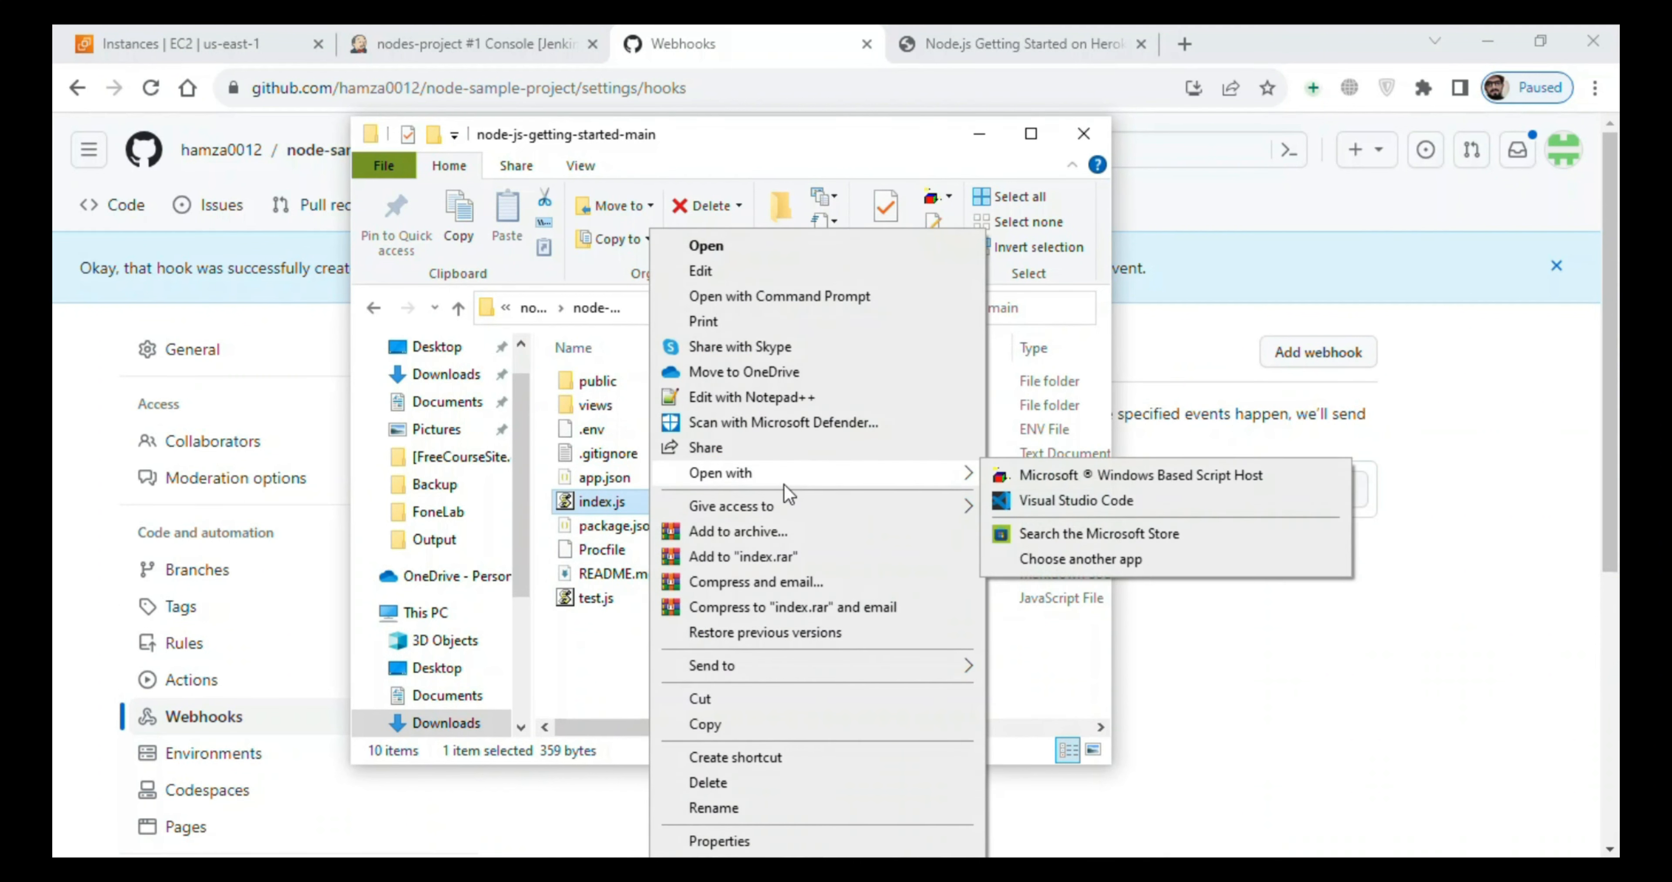
click(1039, 500)
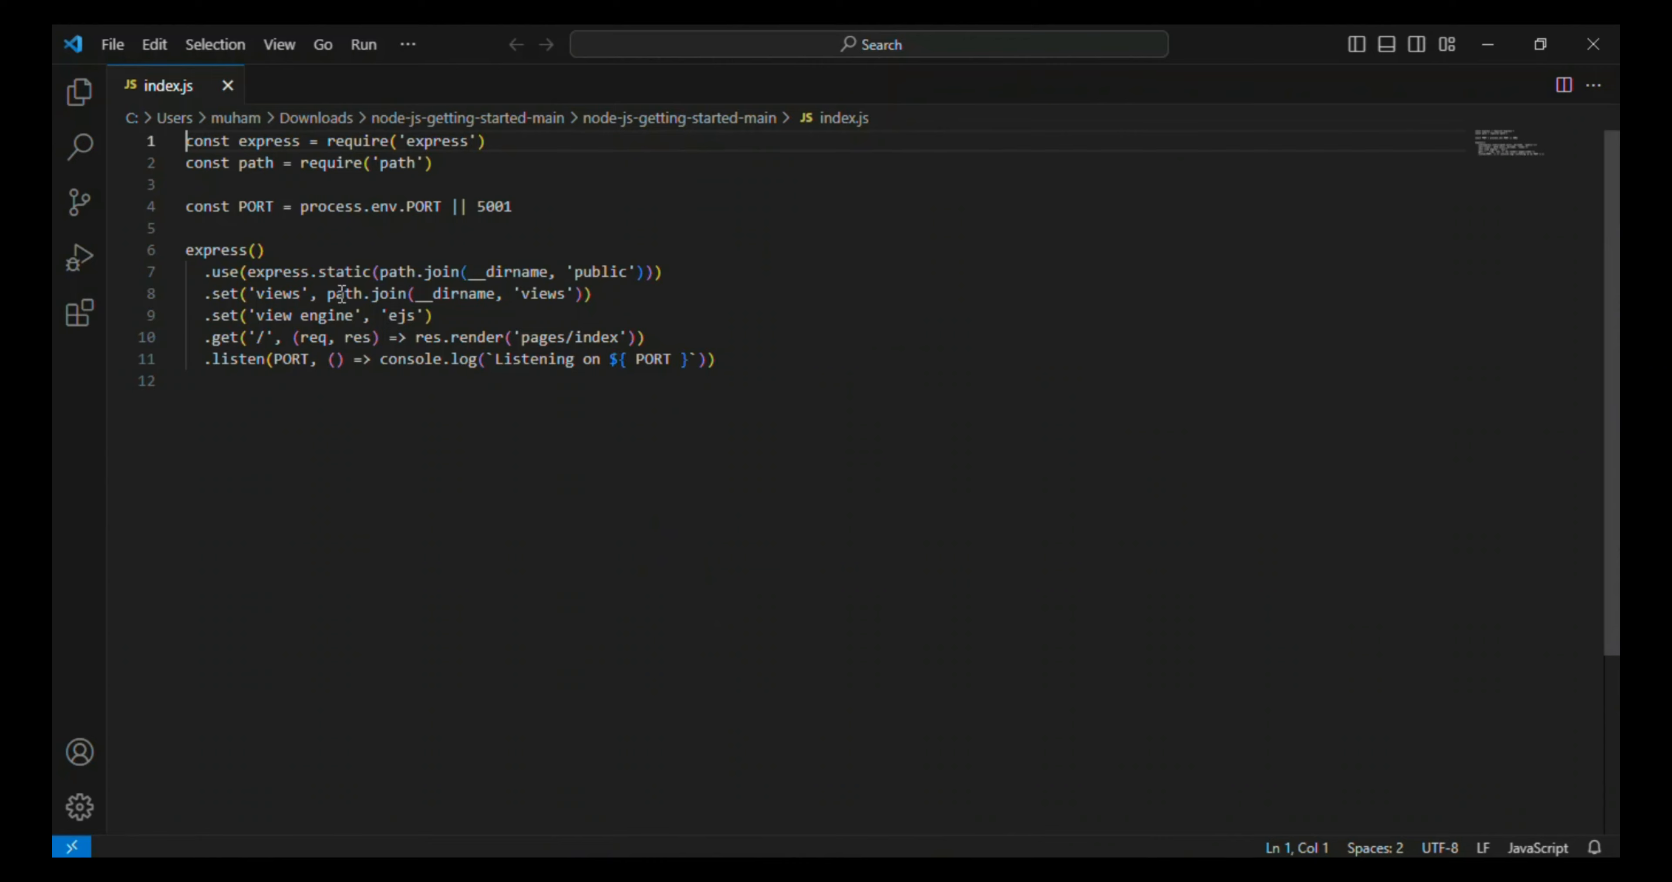
click(435, 316)
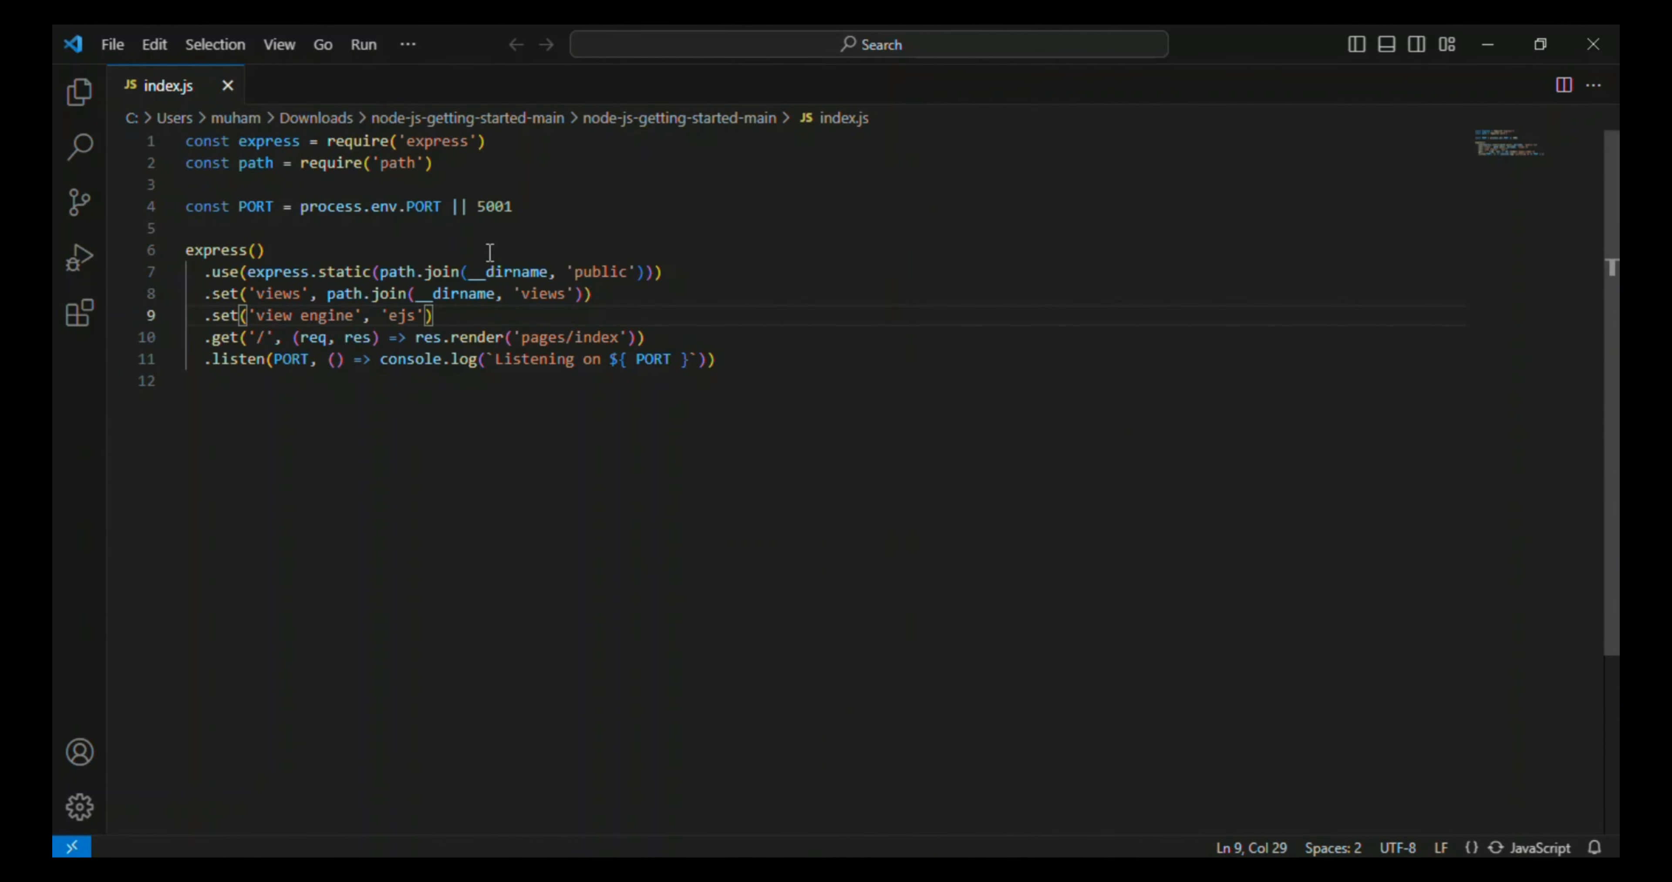
click(514, 208)
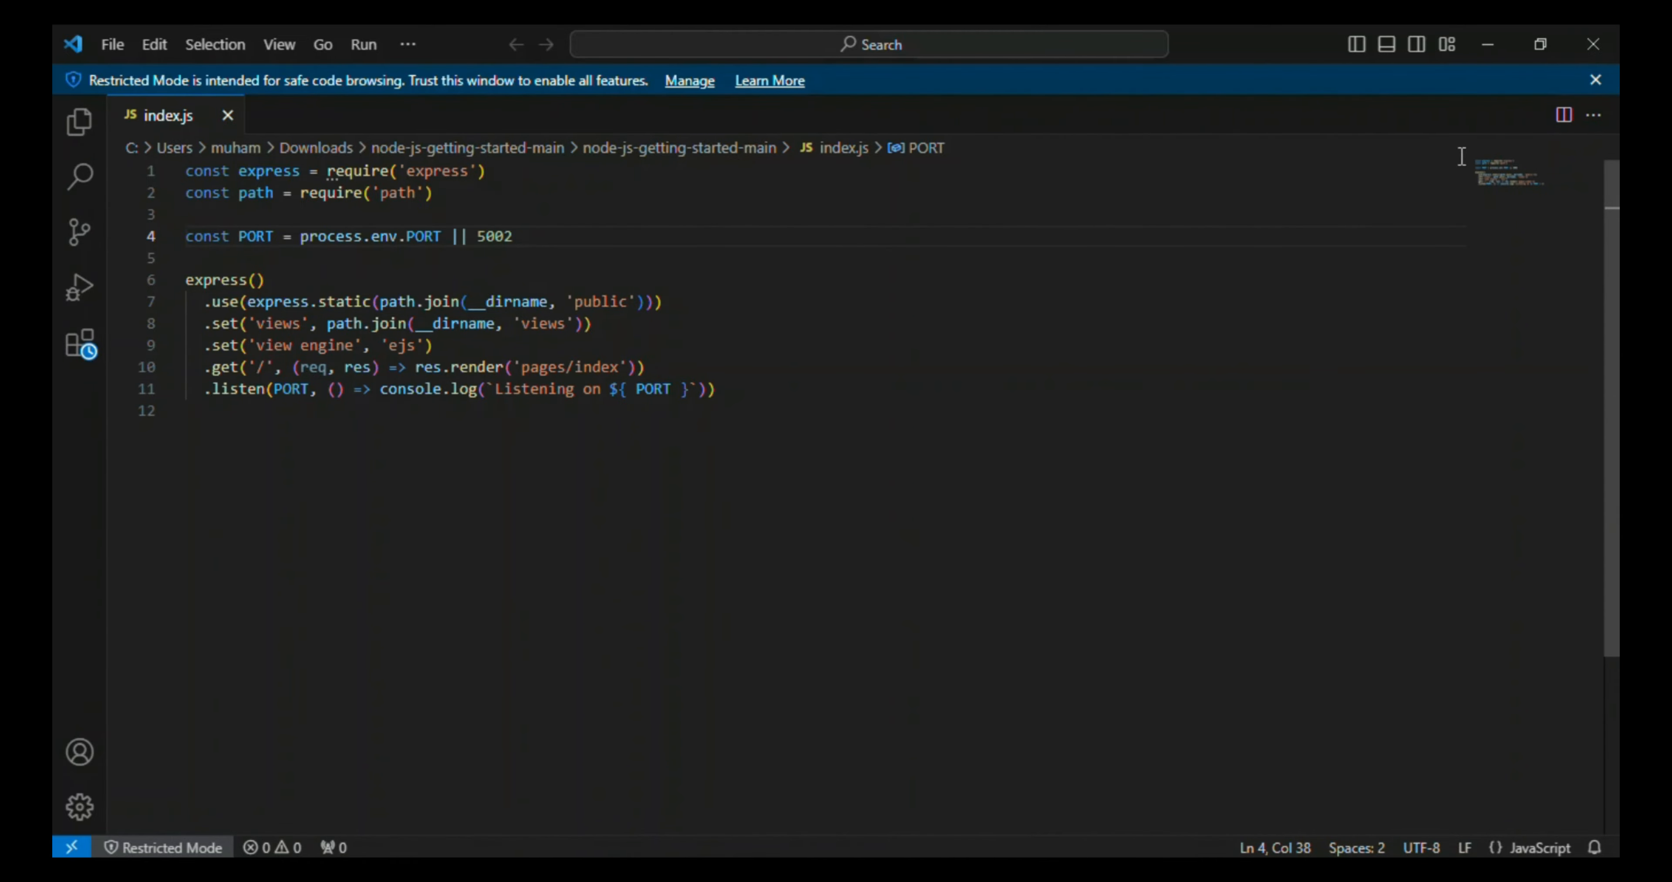
click(1594, 43)
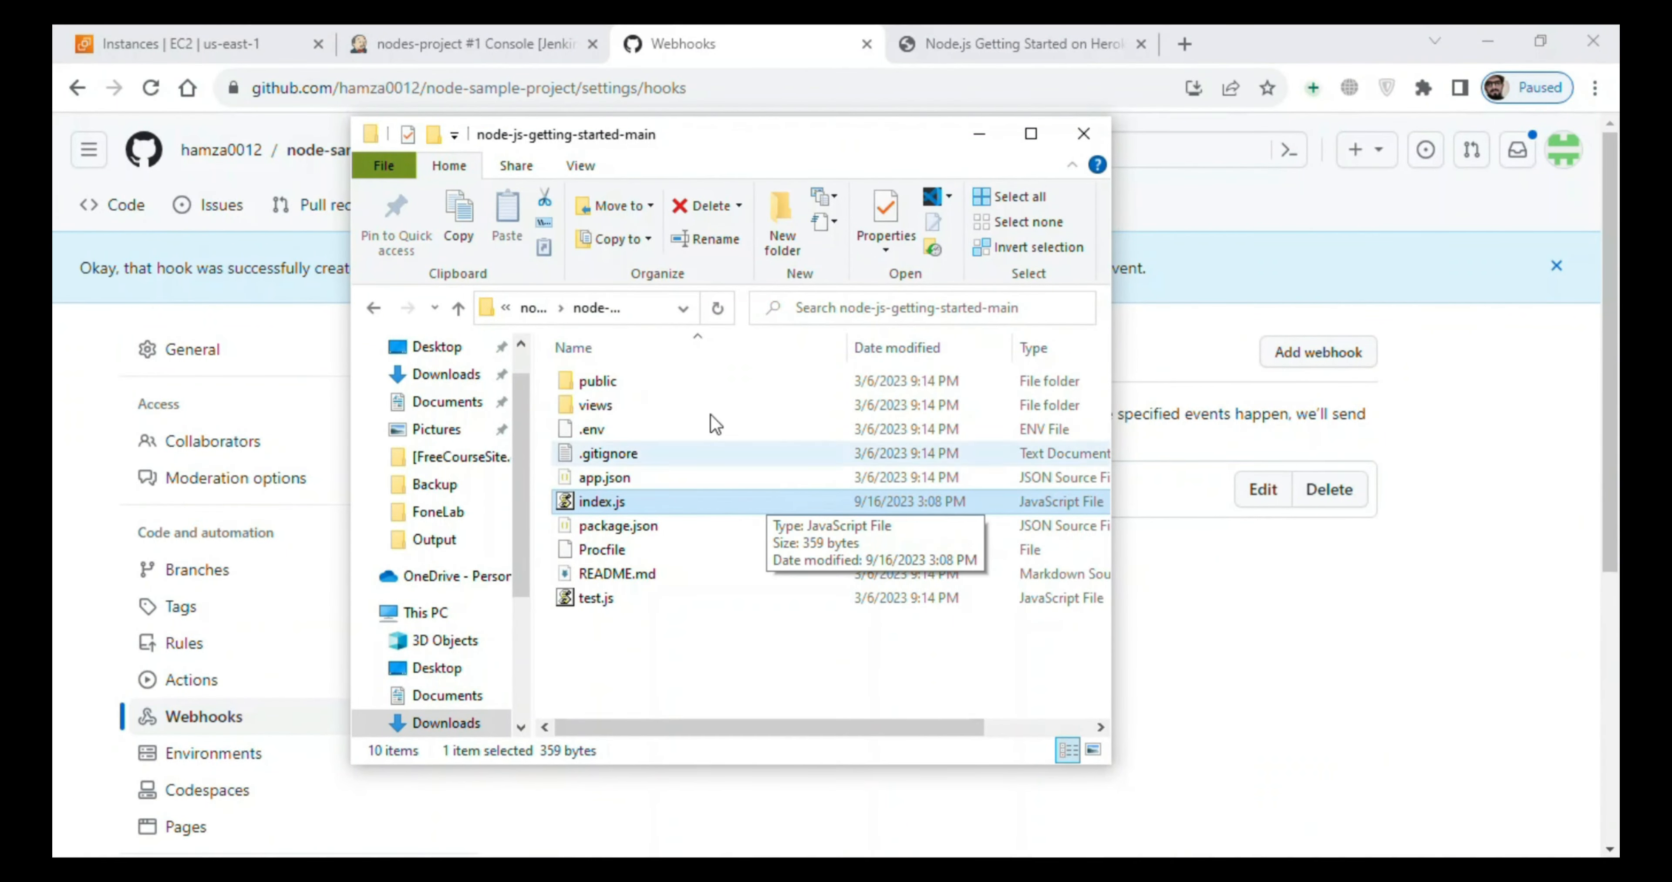
click(981, 135)
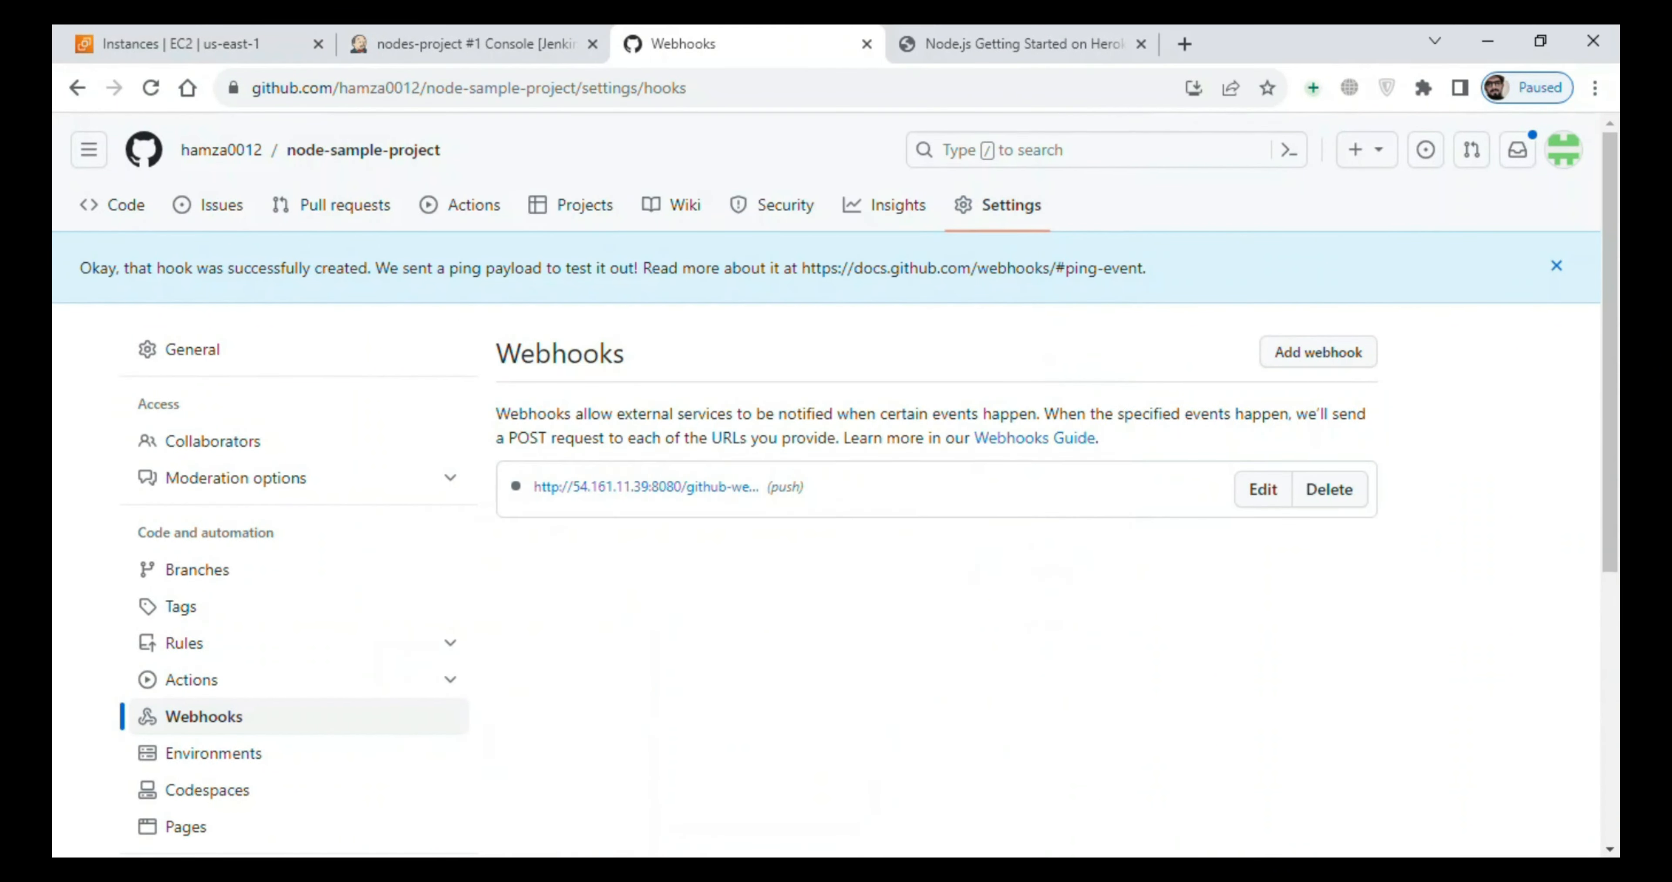
- In Git Bash, stage all project changes with git add . and commit them with the message "2nd commit"
click(1027, 869)
text(git add .)
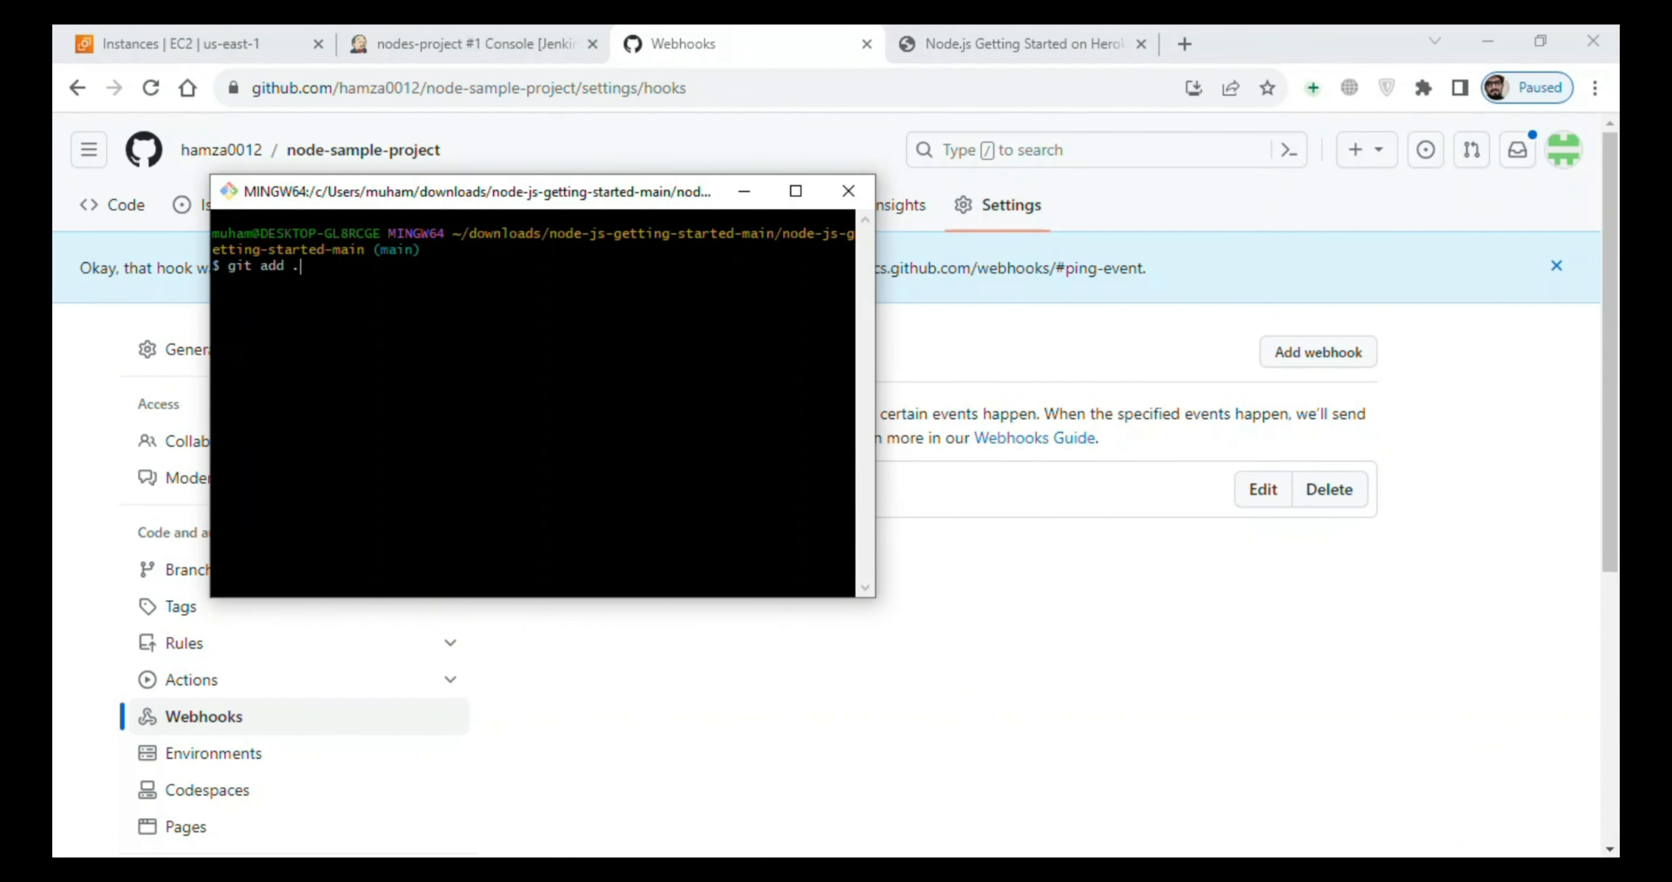
key(Return)
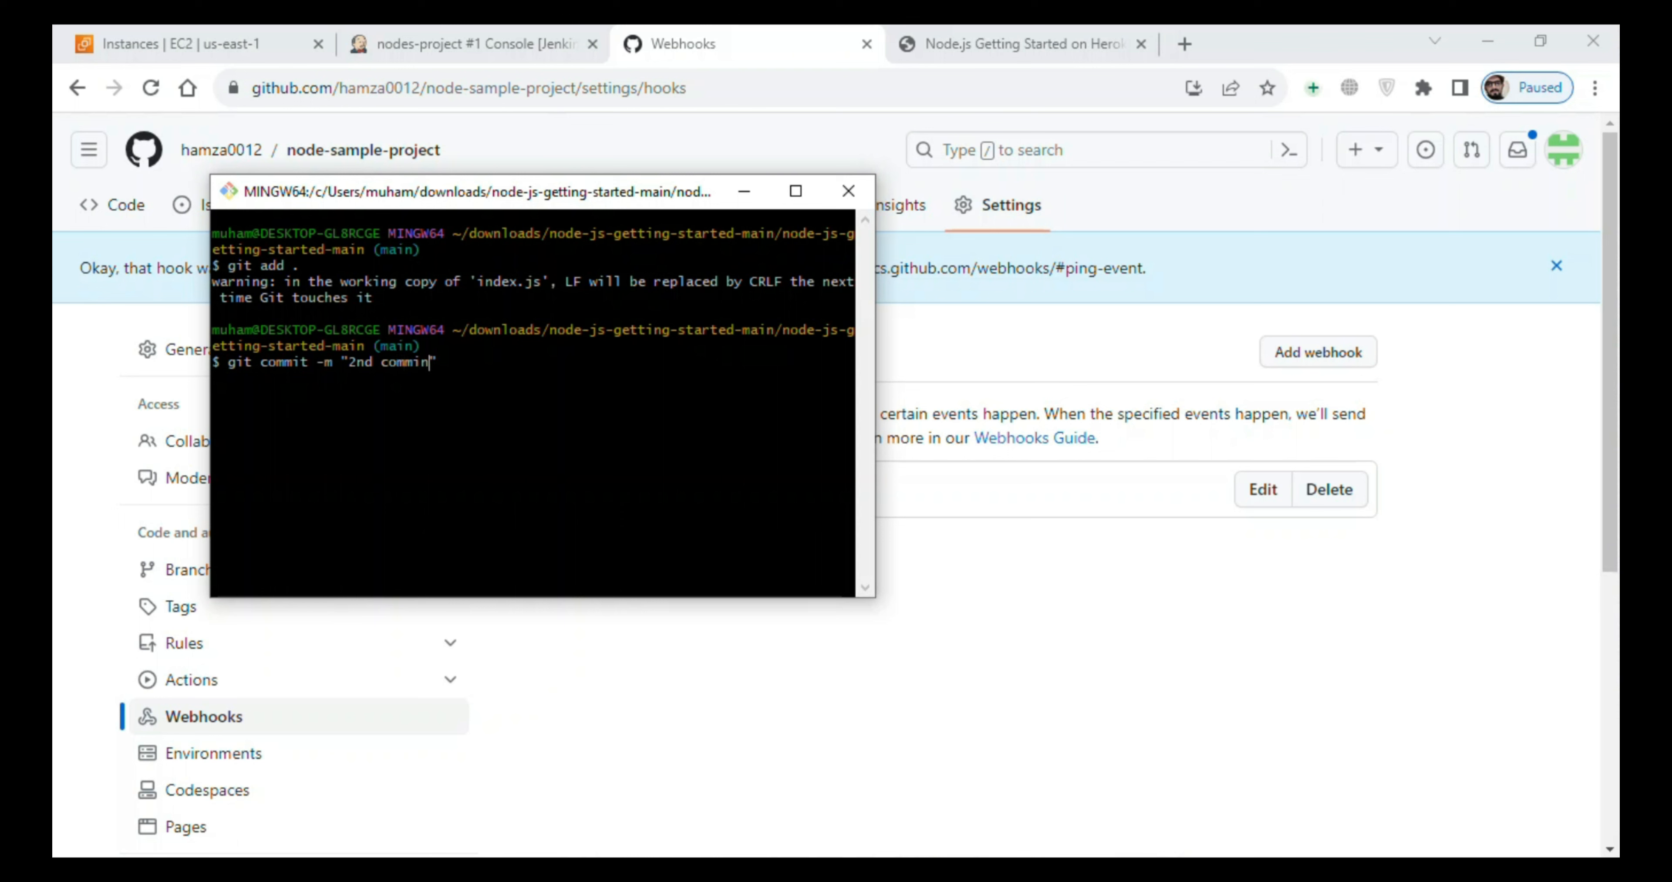
key(Up)
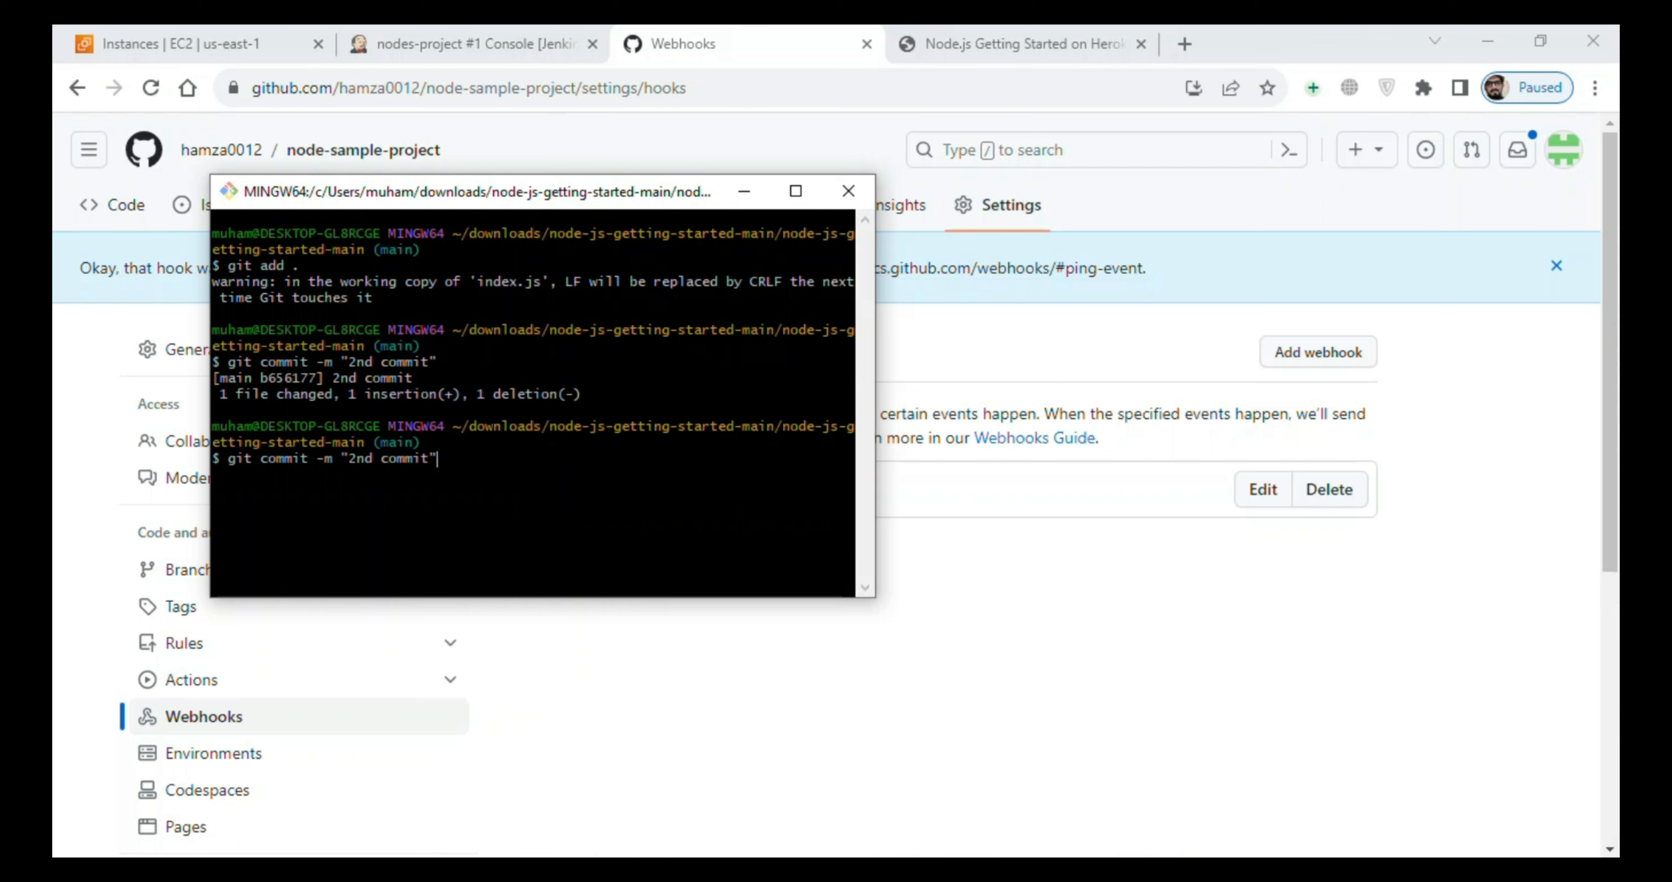
key(Down)
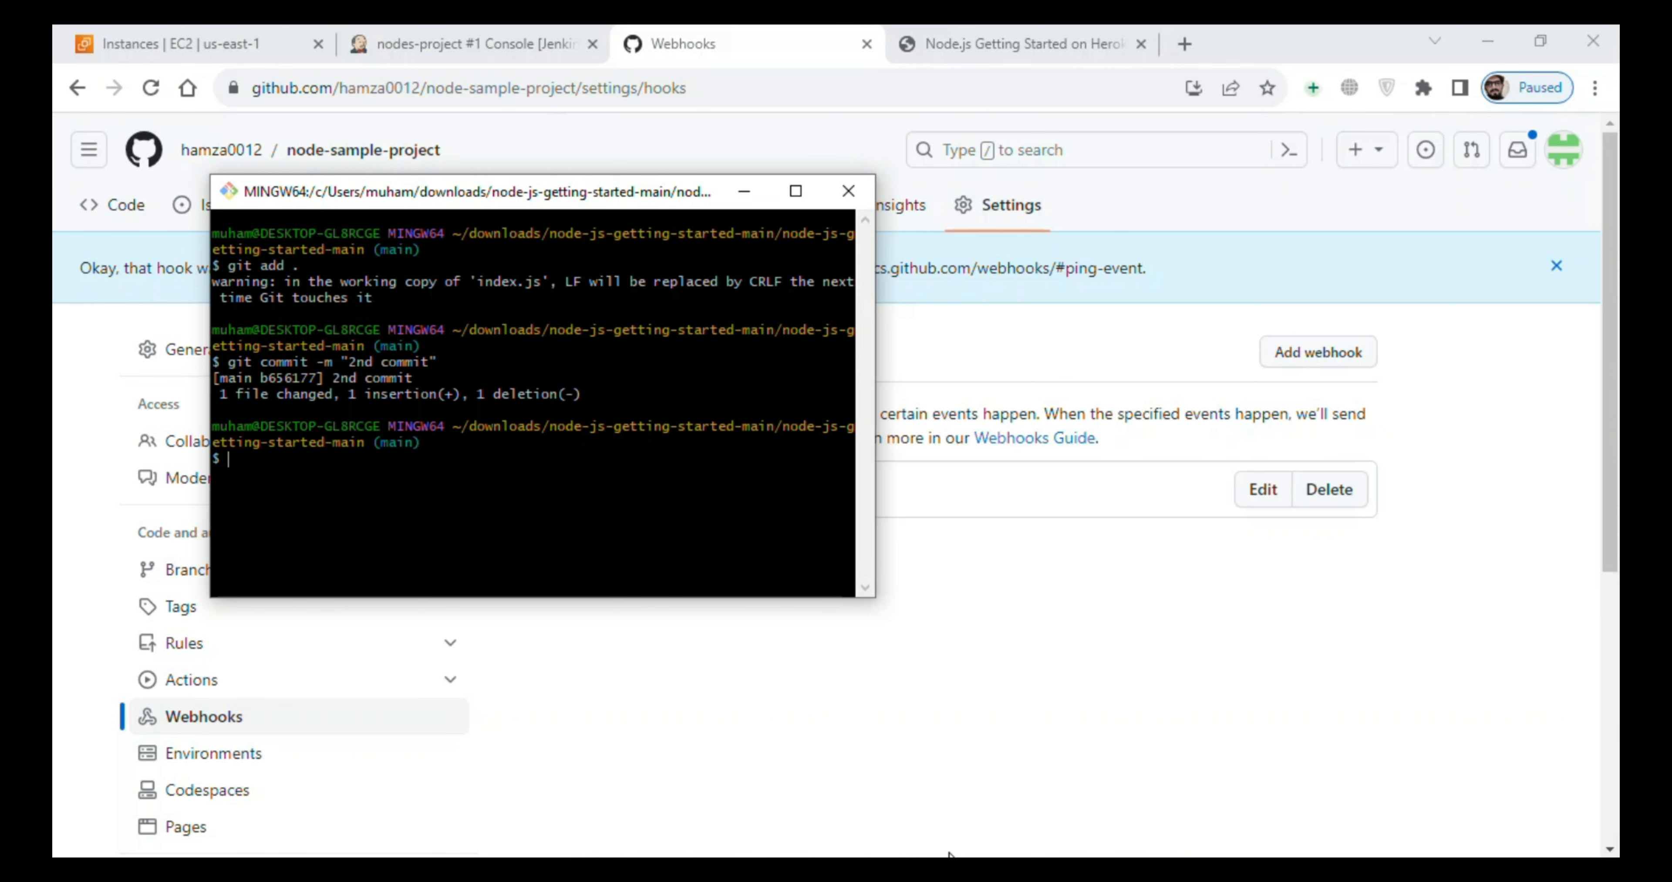
- Copy the git remote add origin command from jen-git.txt and paste it at the Git Bash prompt
click(892, 871)
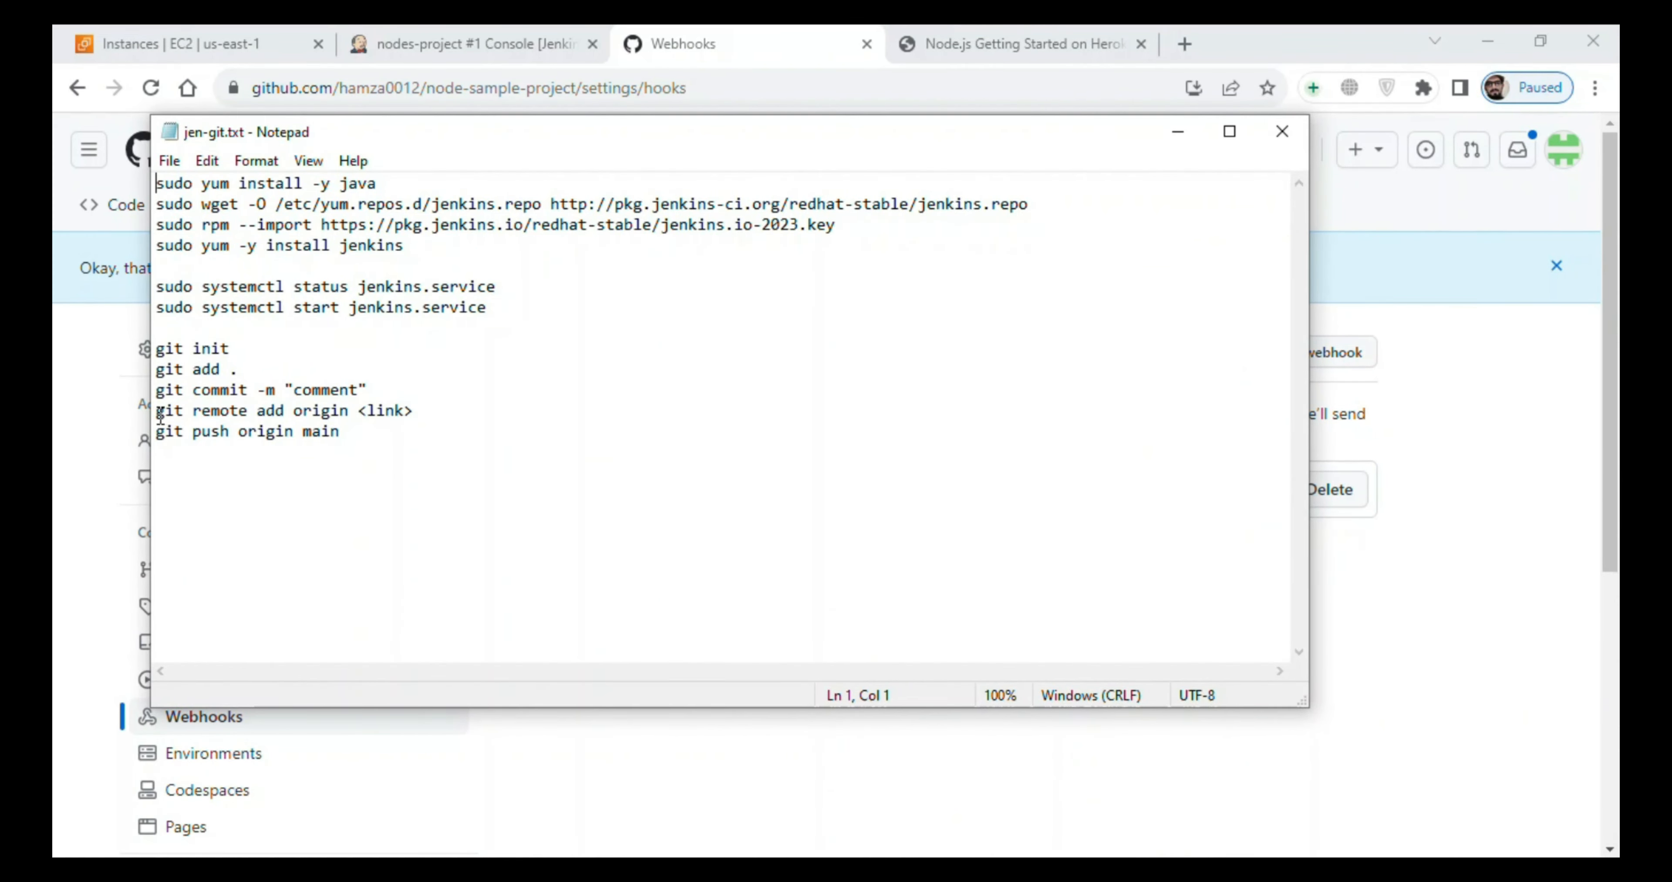
drag(156, 414, 348, 420)
key(ctrl+c)
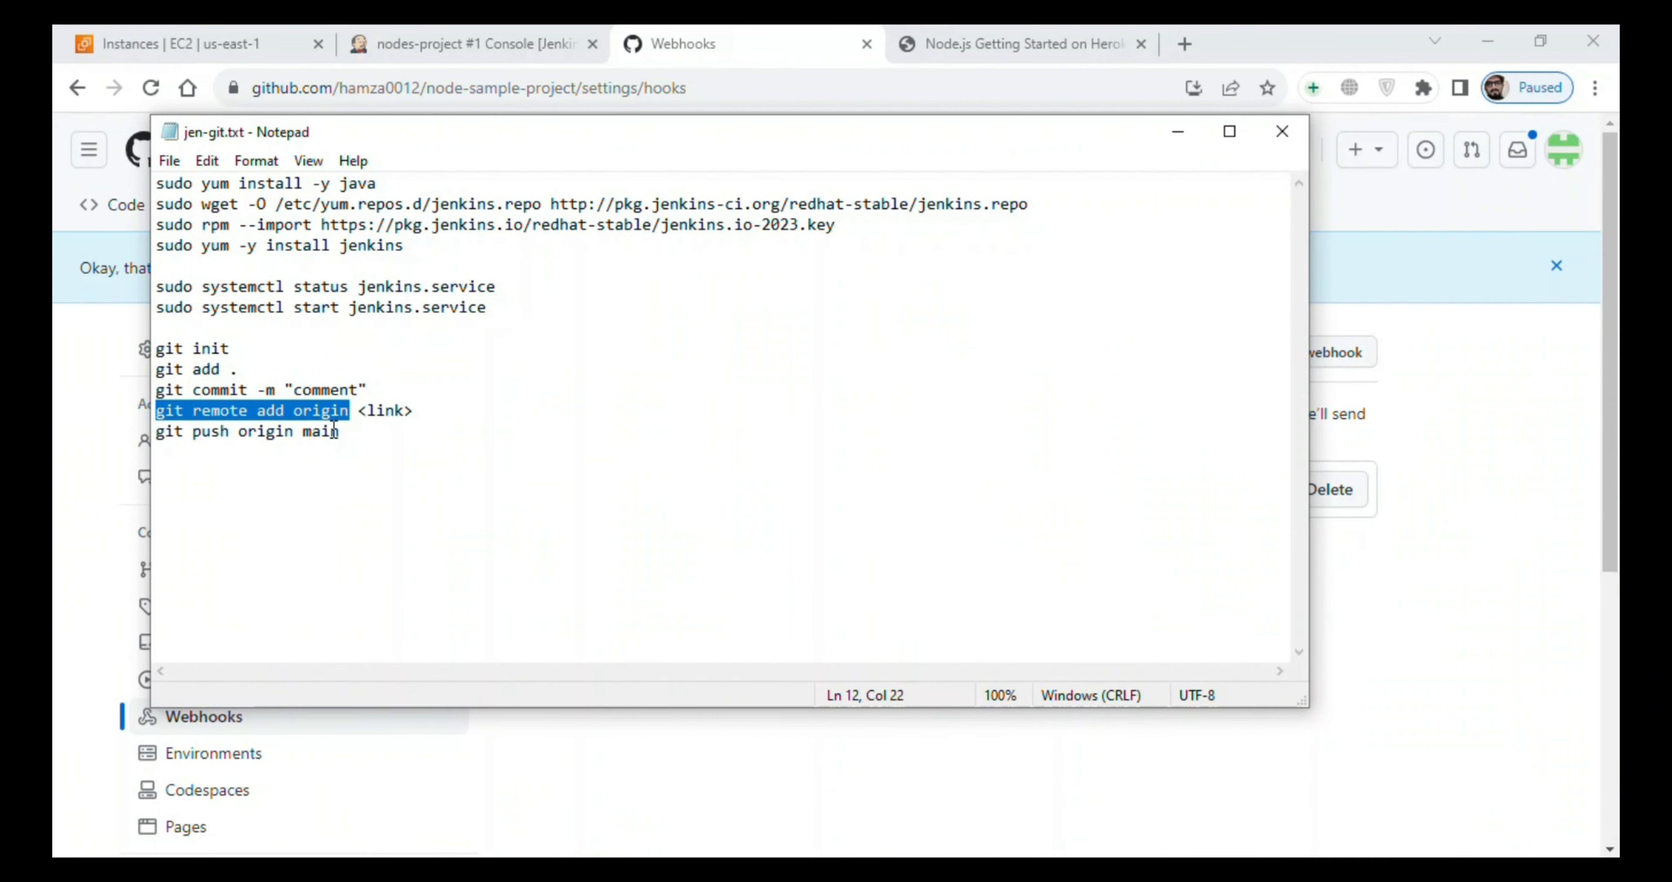
click(1179, 131)
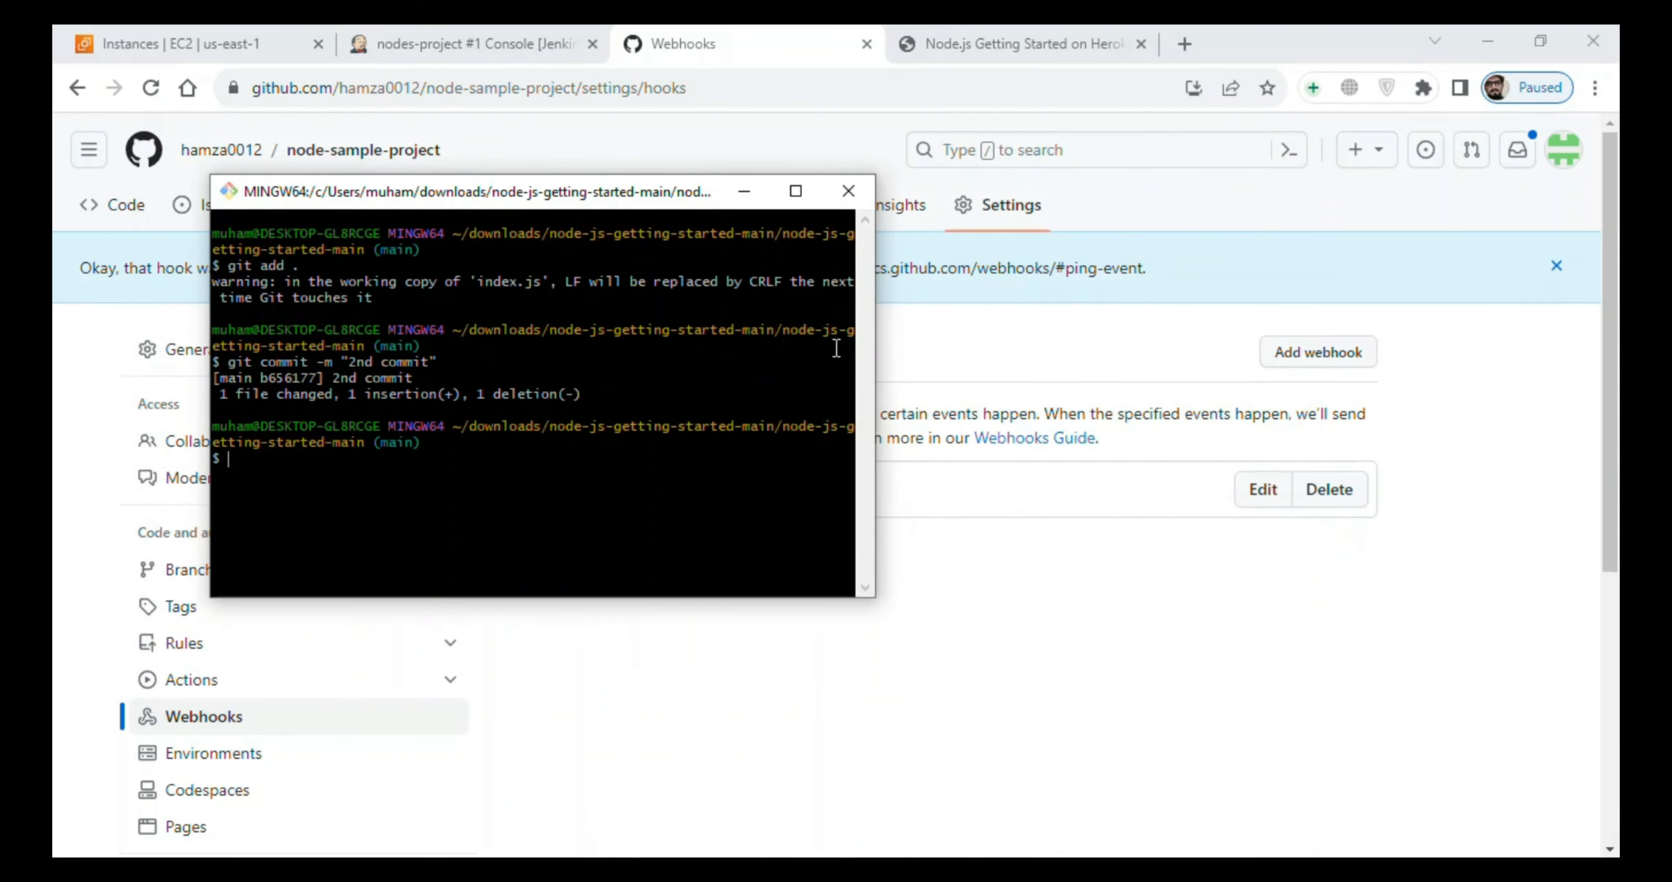
right_click(538, 510)
click(587, 214)
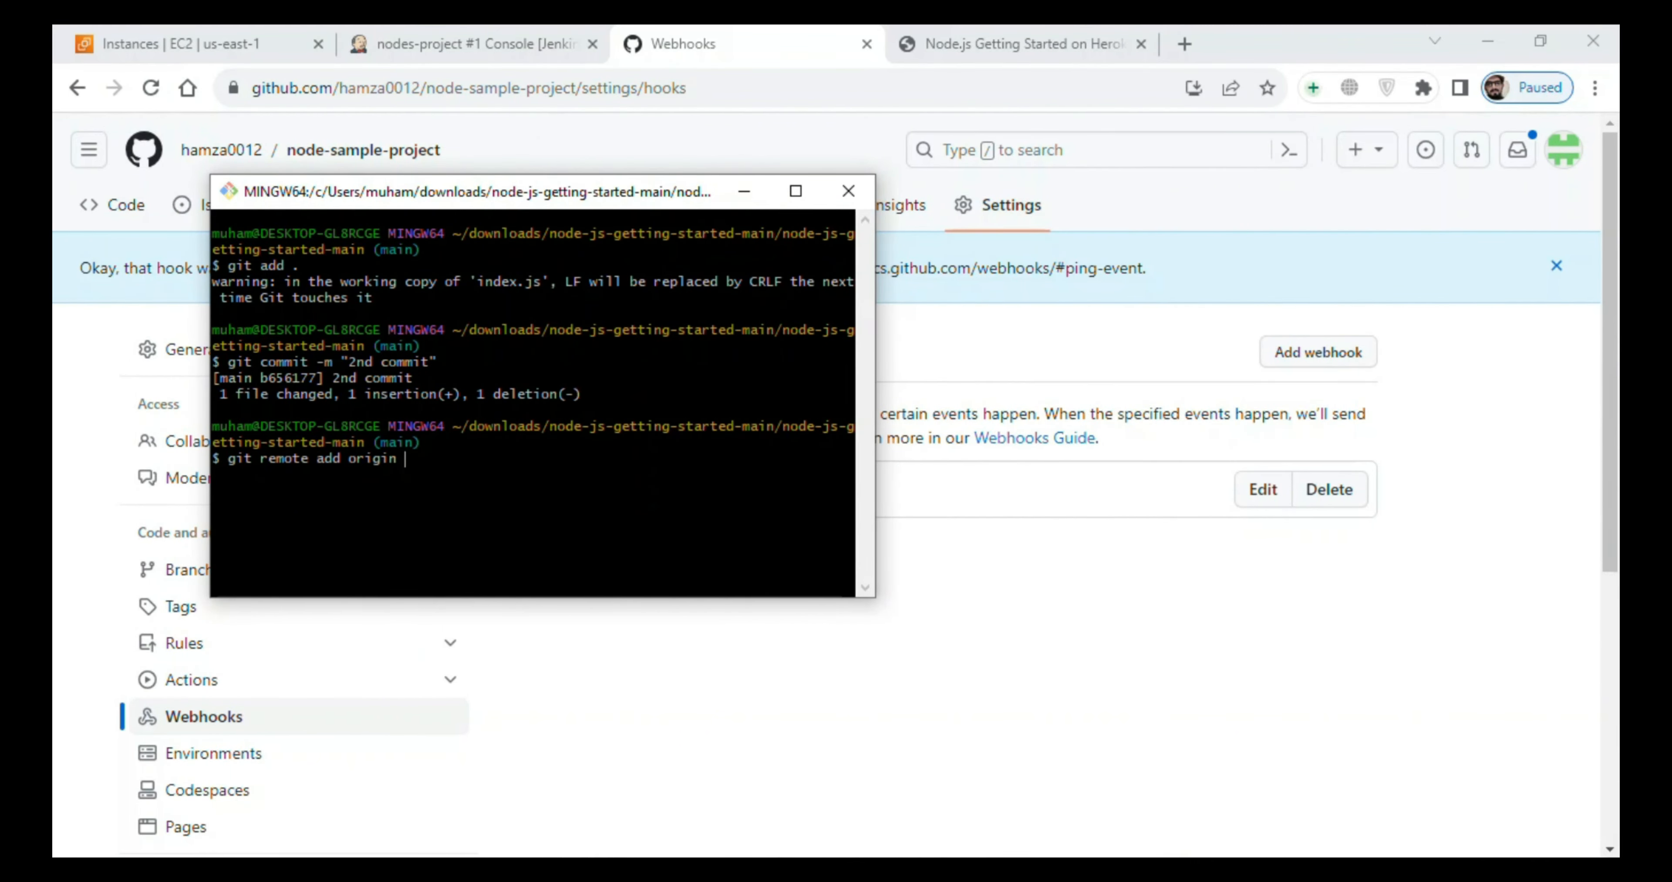
- Copy the node-sample-project repository URL from GitHub and try to add it as the origin remote in Git Bash
click(799, 32)
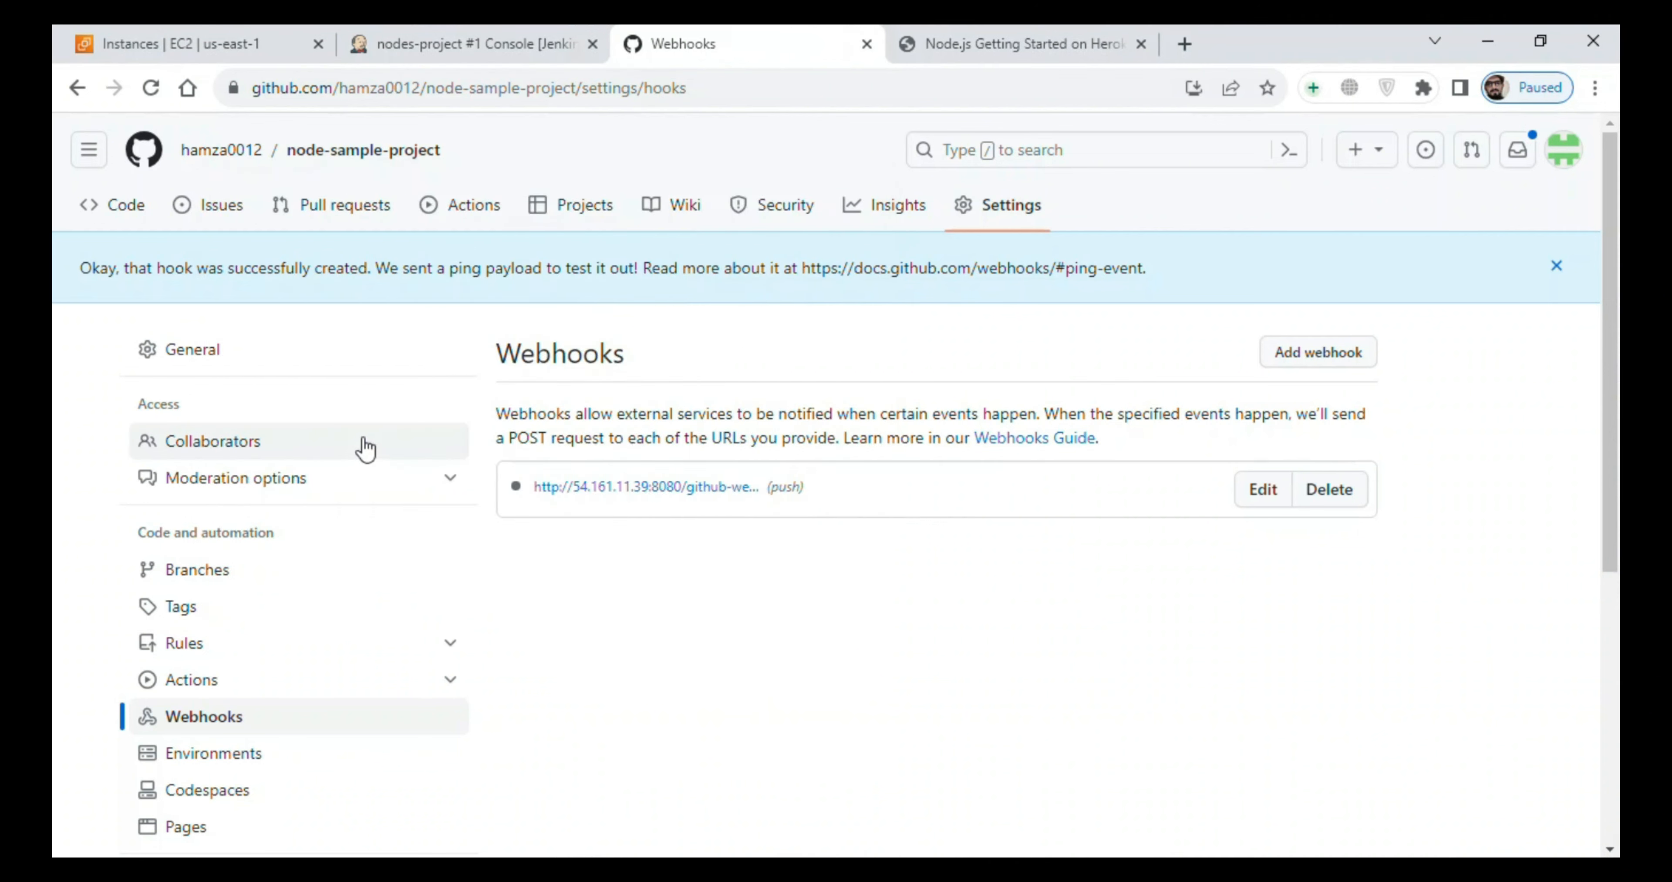
click(112, 206)
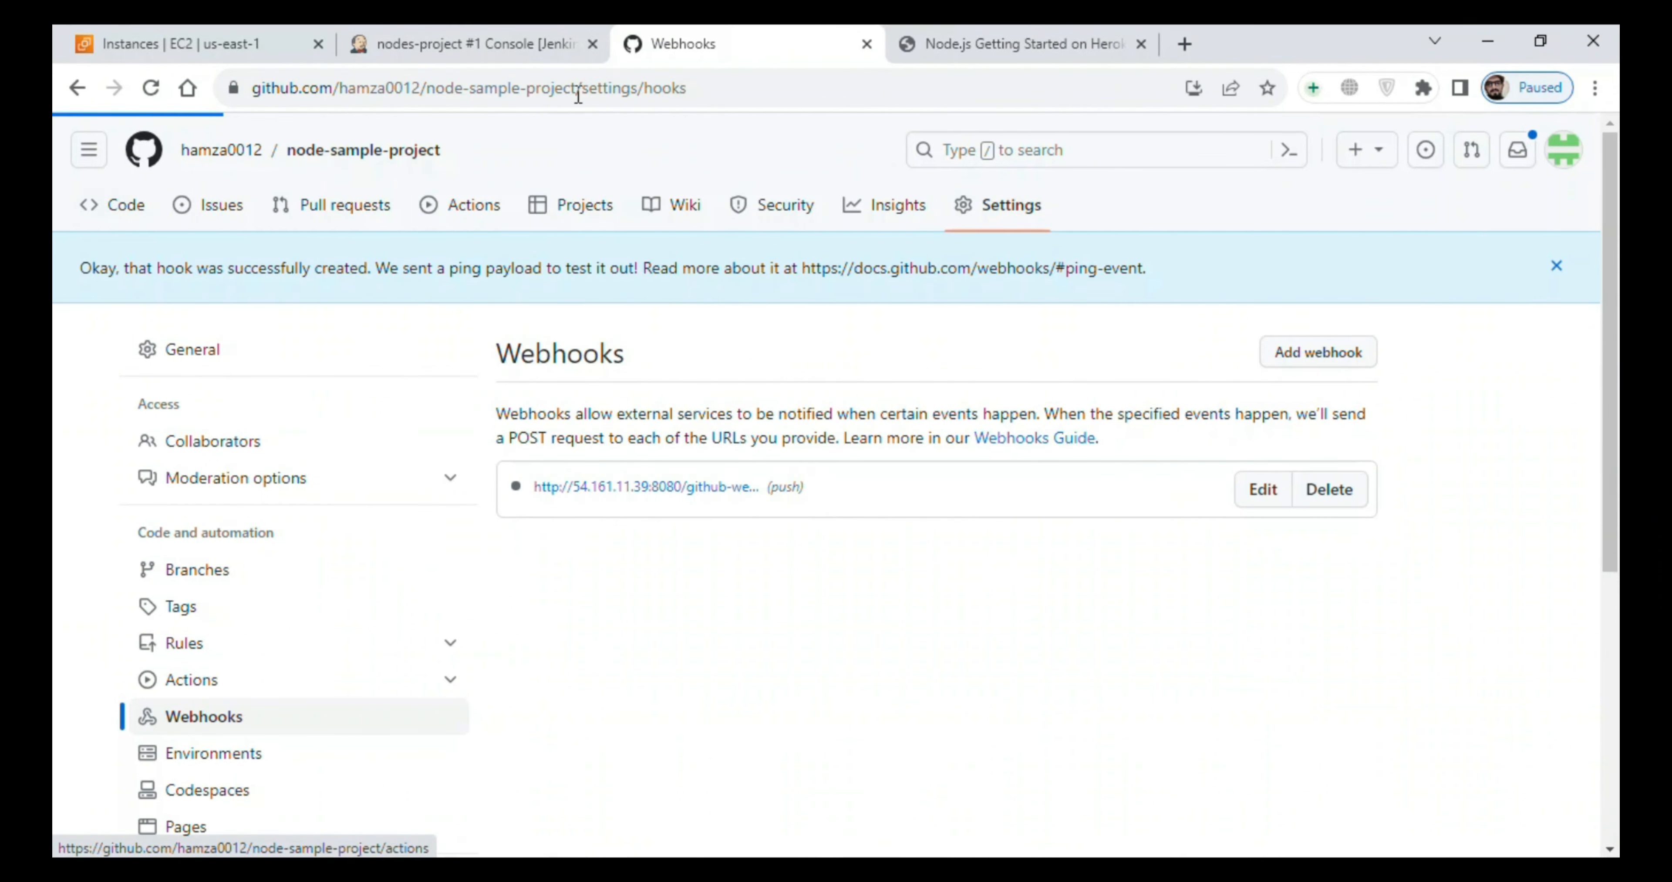
click(677, 91)
key(ctrl+c)
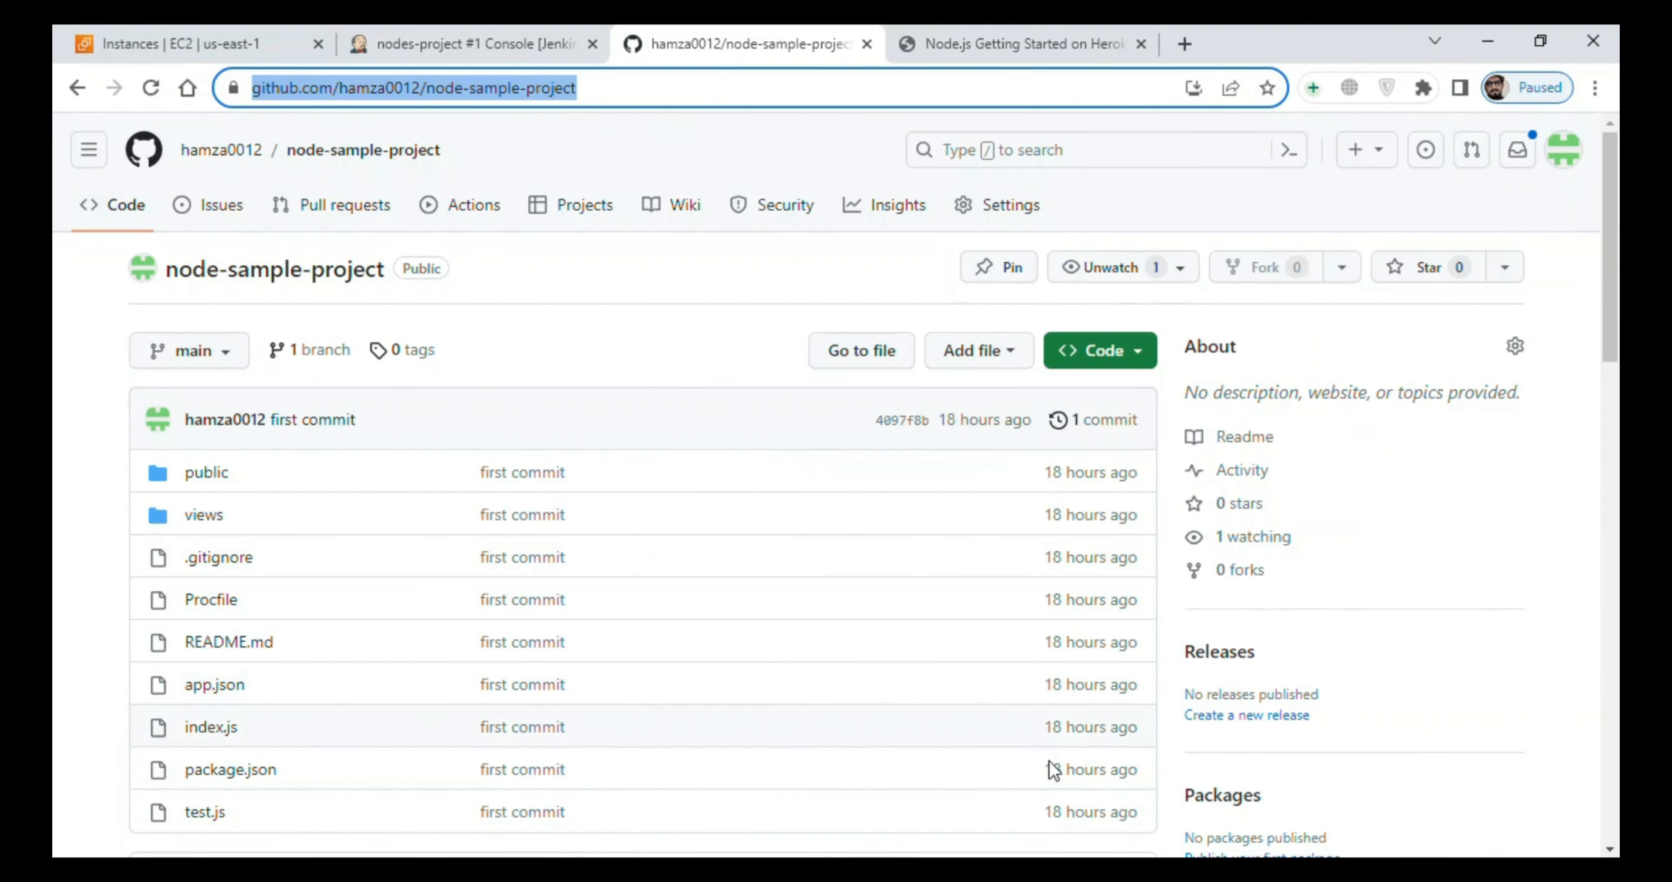
key(alt+Tab)
right_click(731, 465)
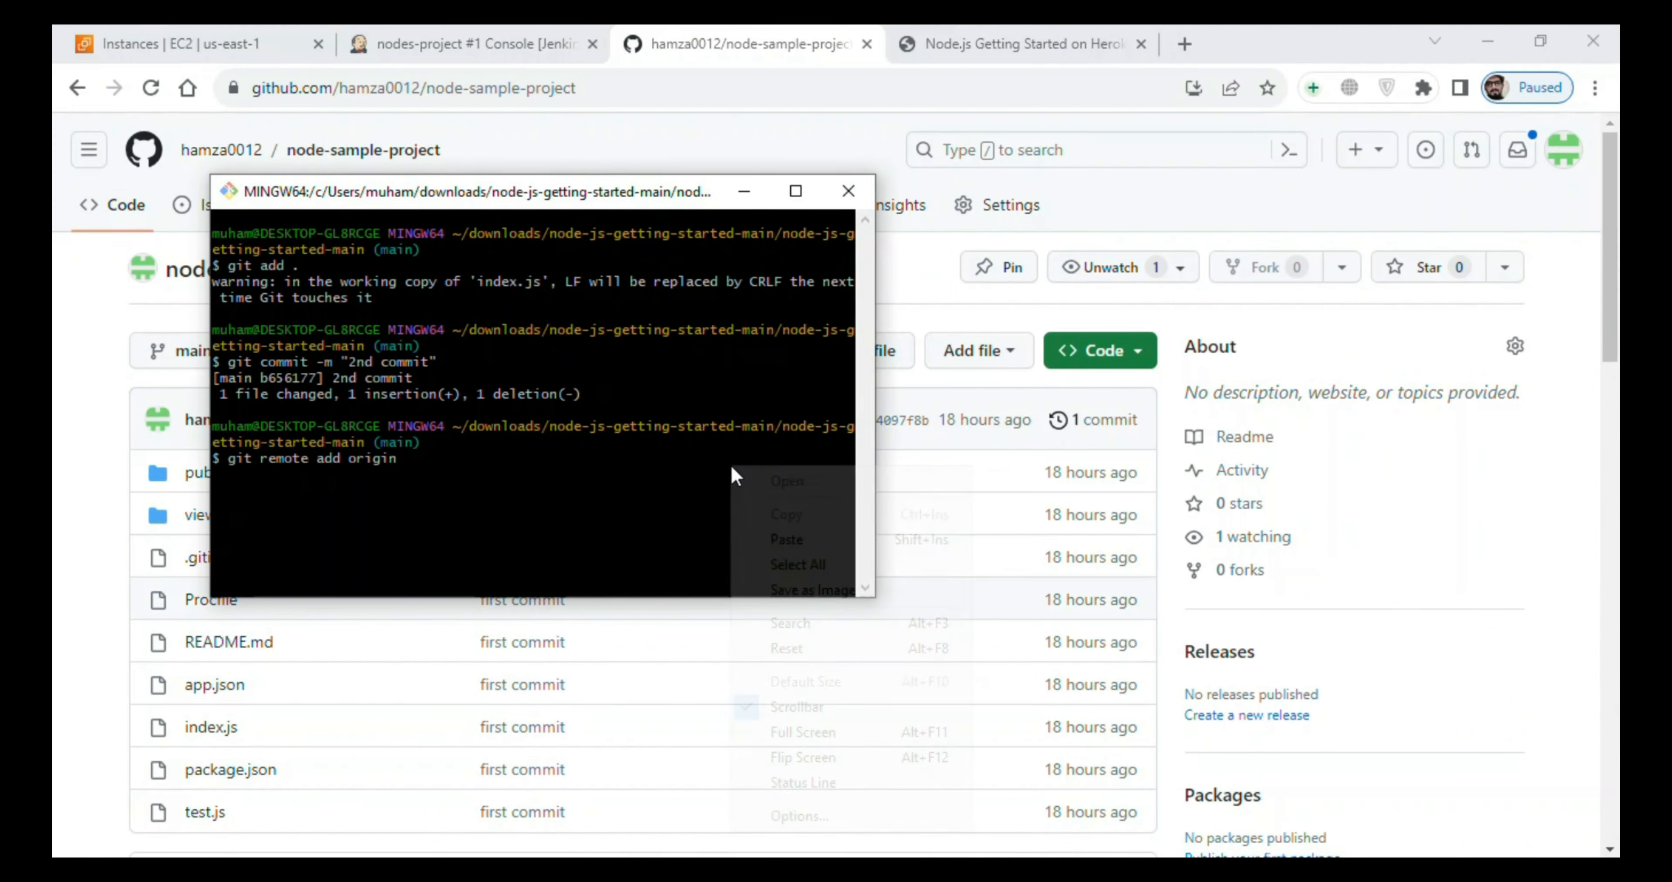
click(762, 539)
key(Return)
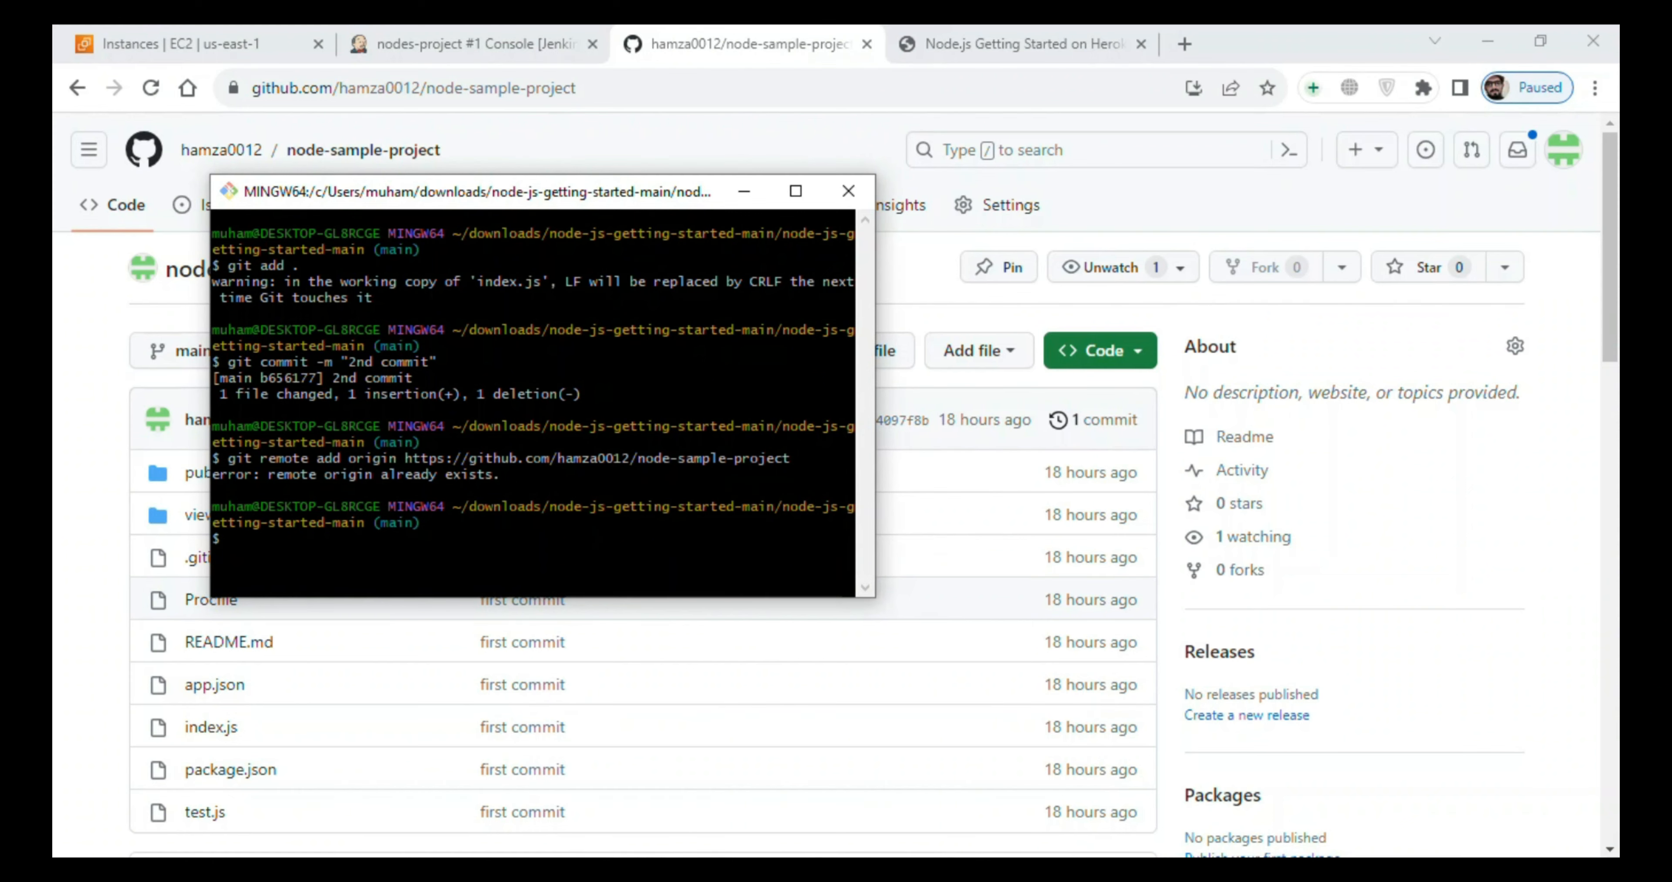
- Copy git push origin main from jen-git.txt and run it in Git Bash to push the commit to GitHub
key(alt+Tab)
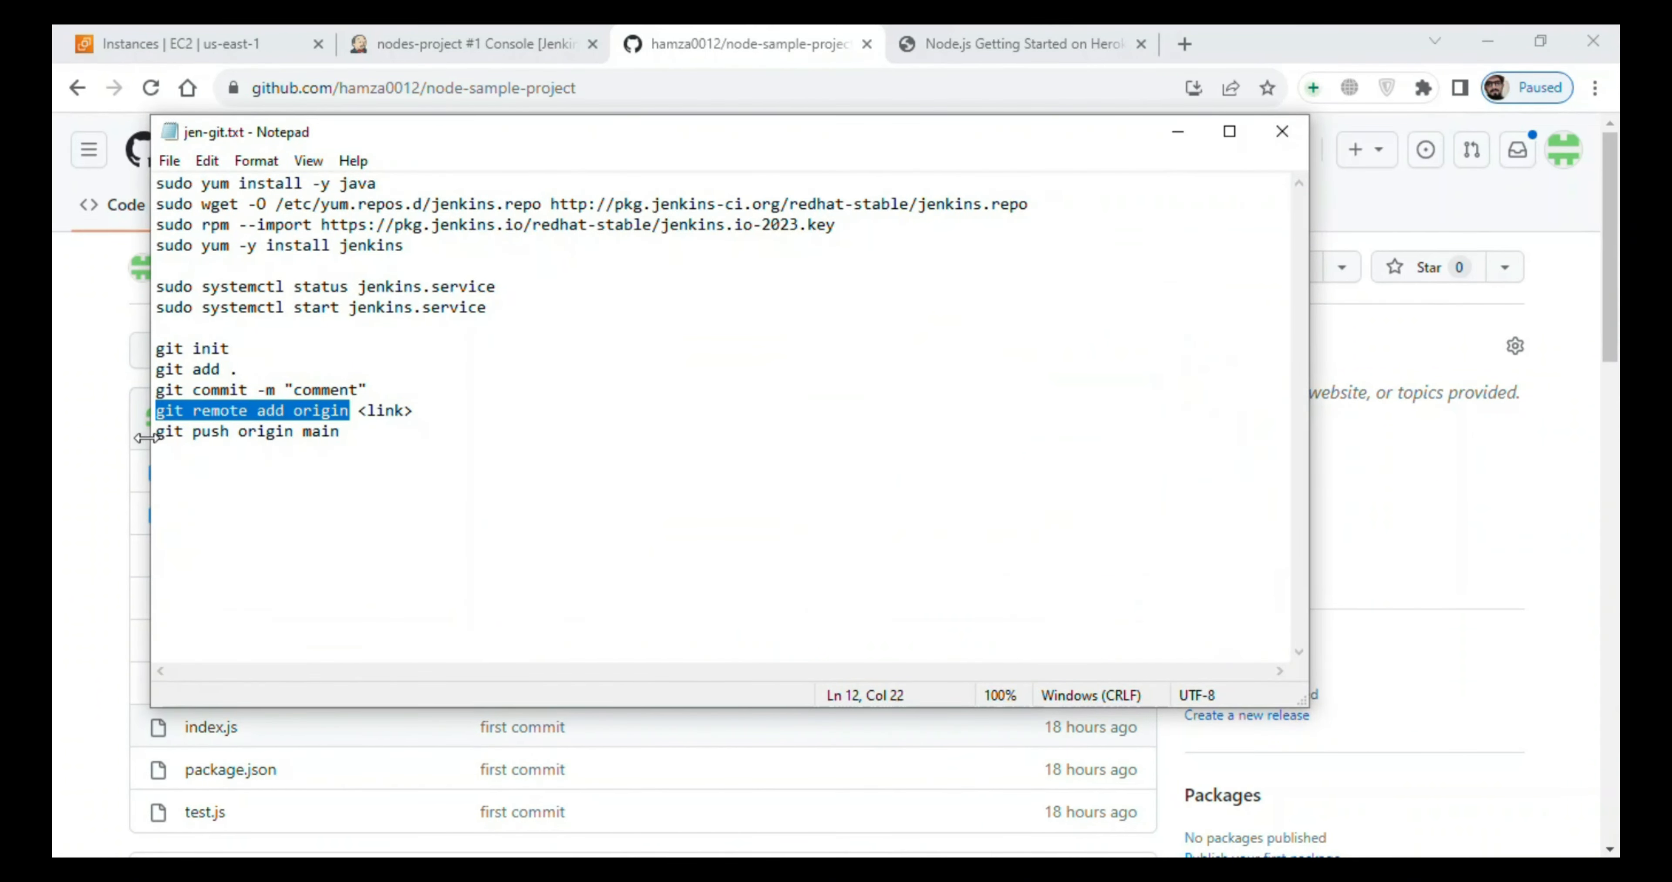
drag(158, 433, 347, 443)
key(ctrl+c)
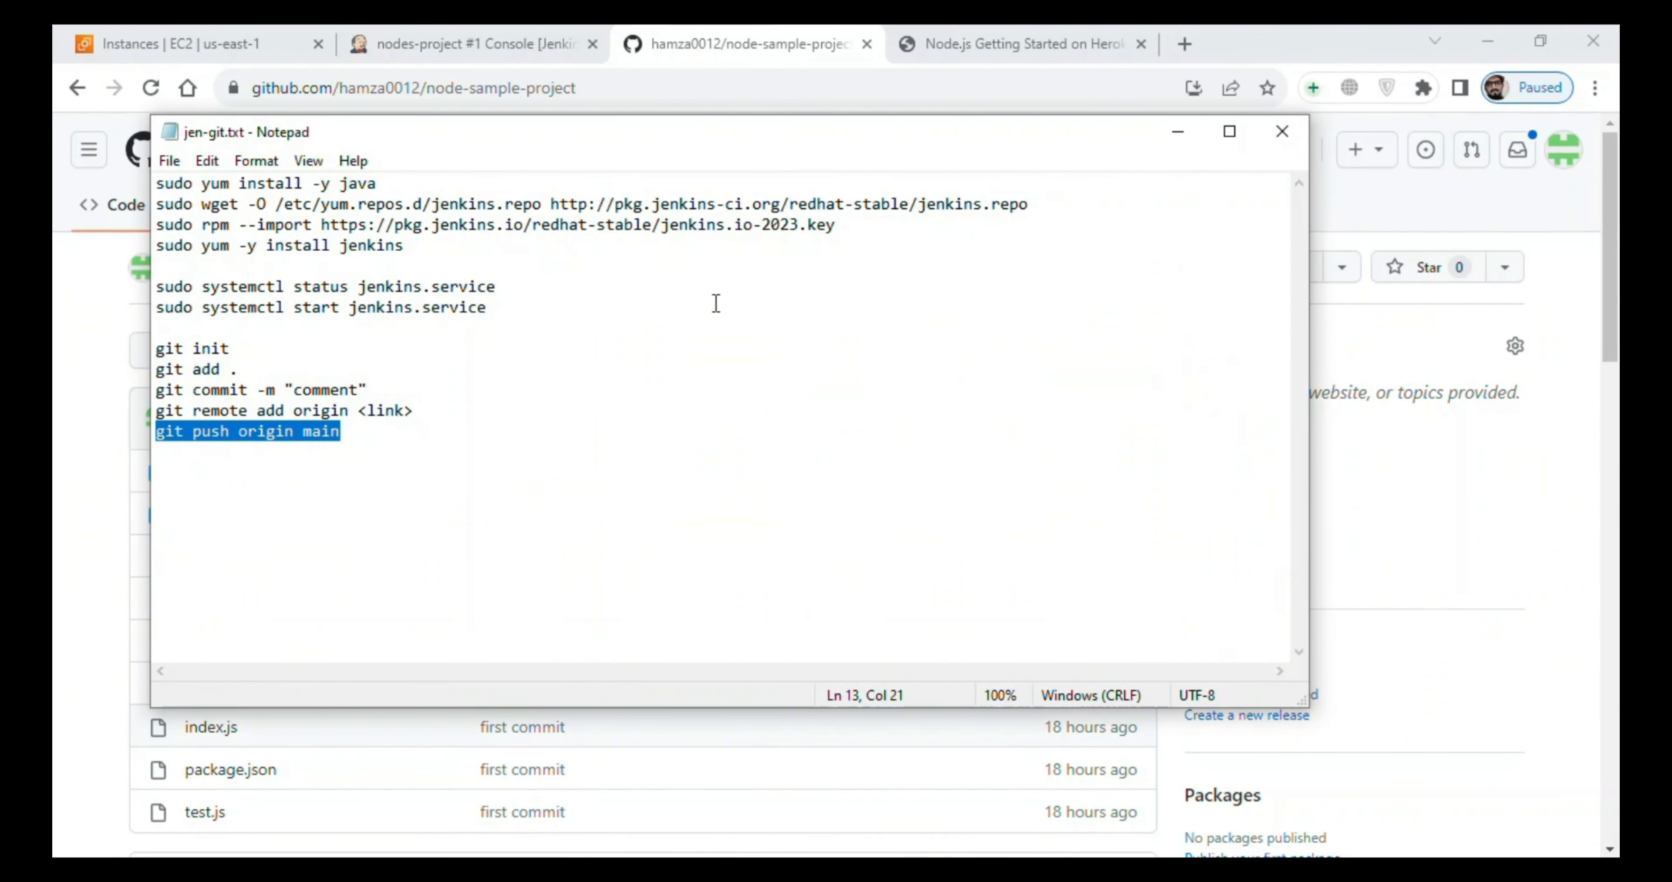
key(alt+Tab)
right_click(521, 534)
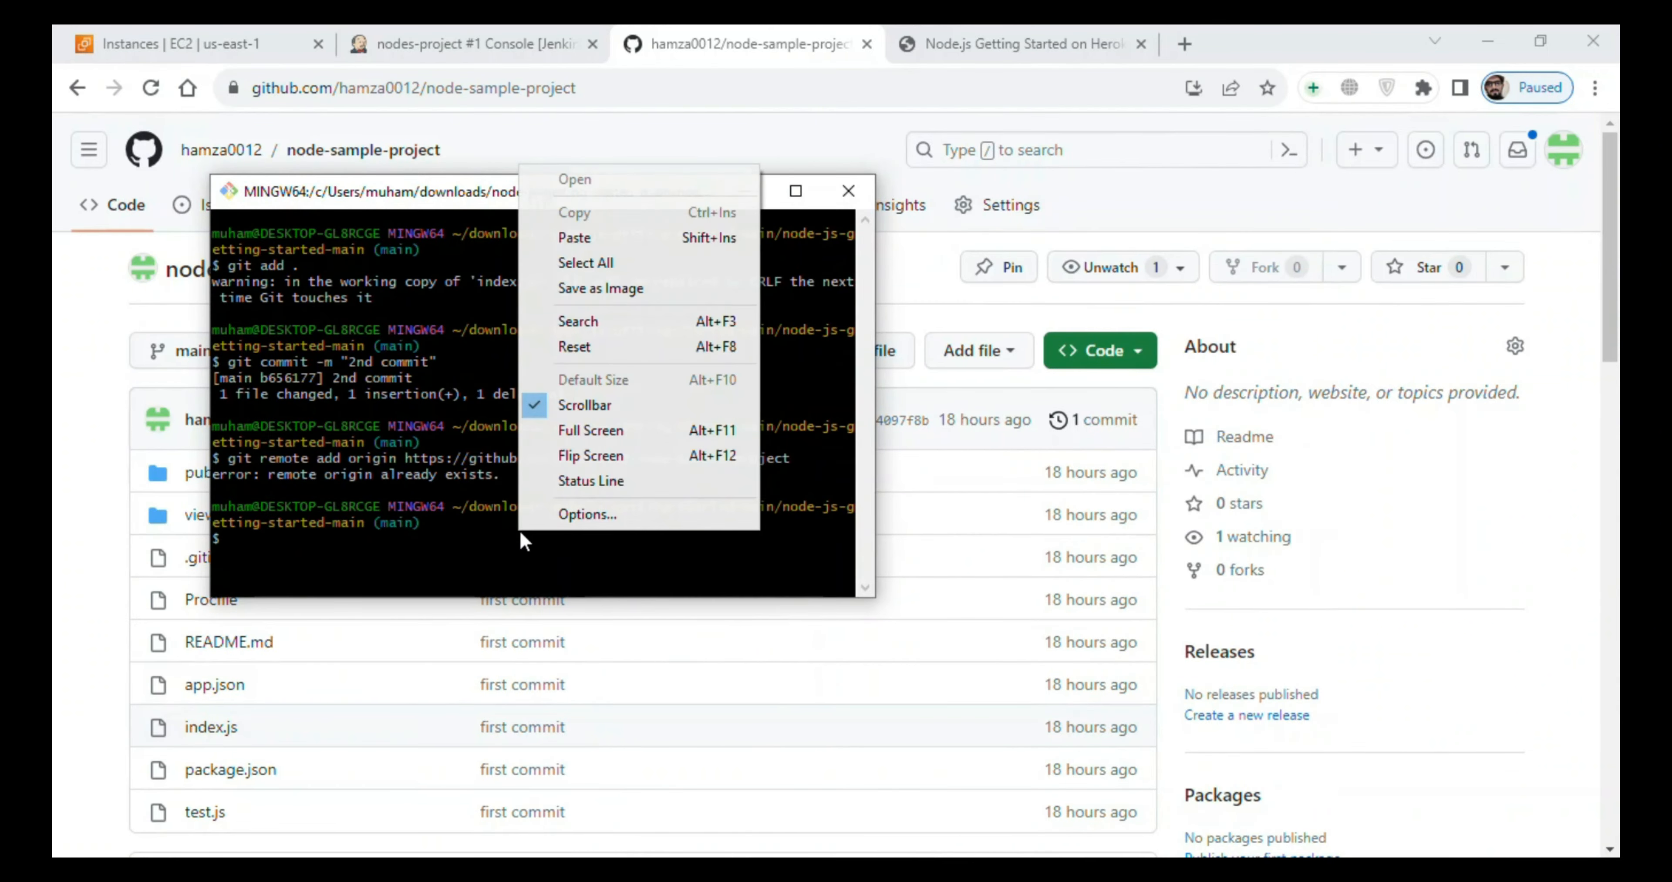
click(574, 238)
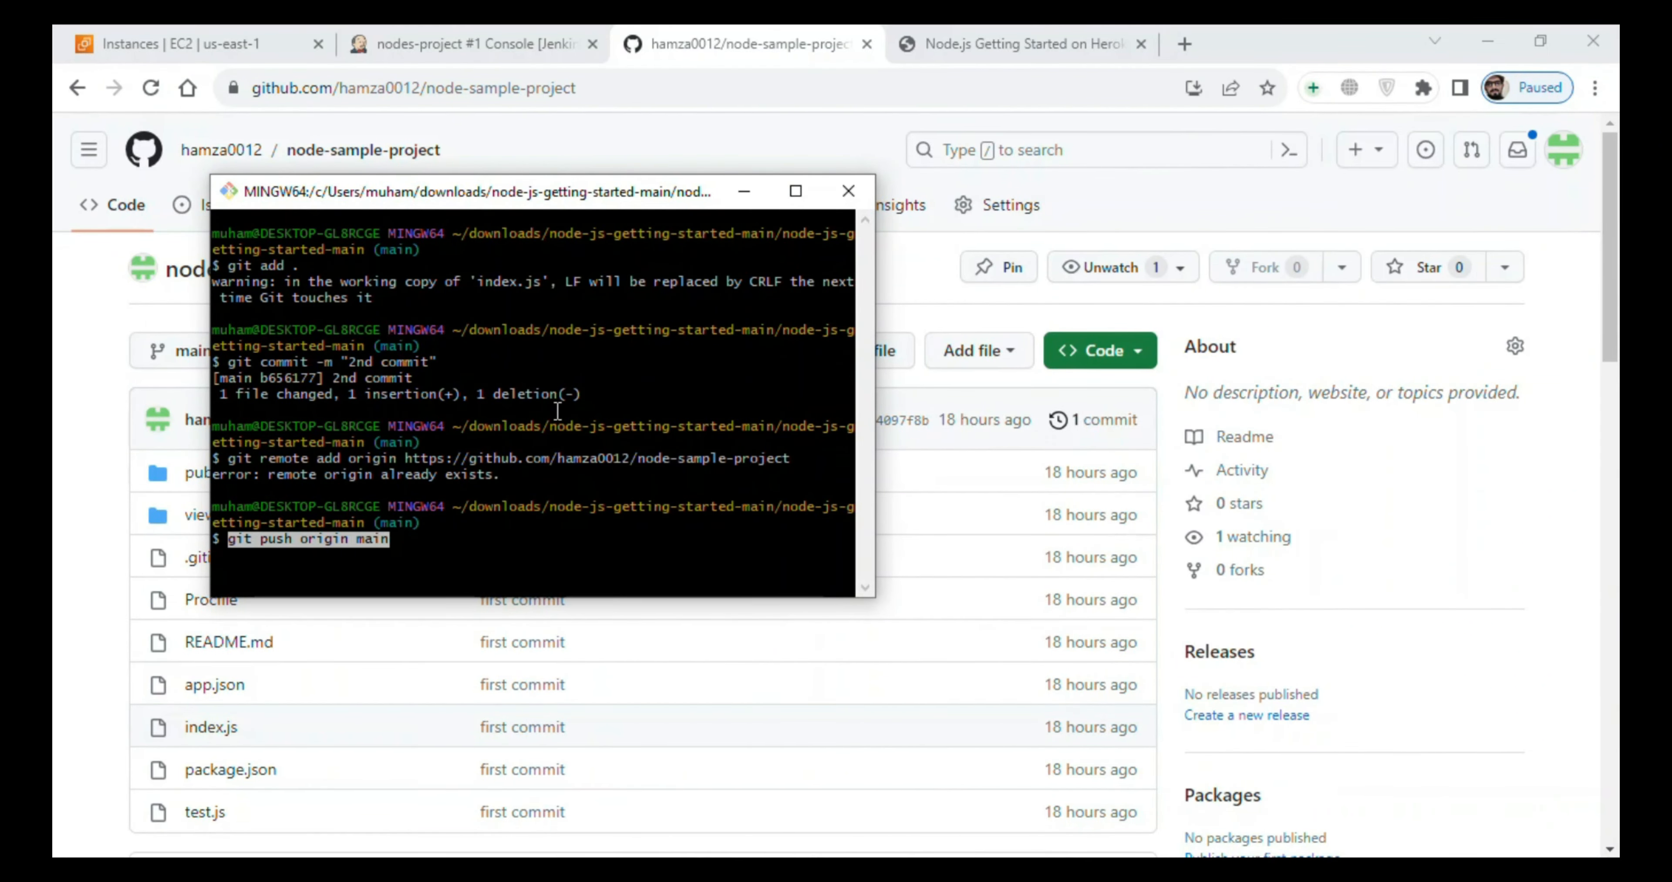
key(Return)
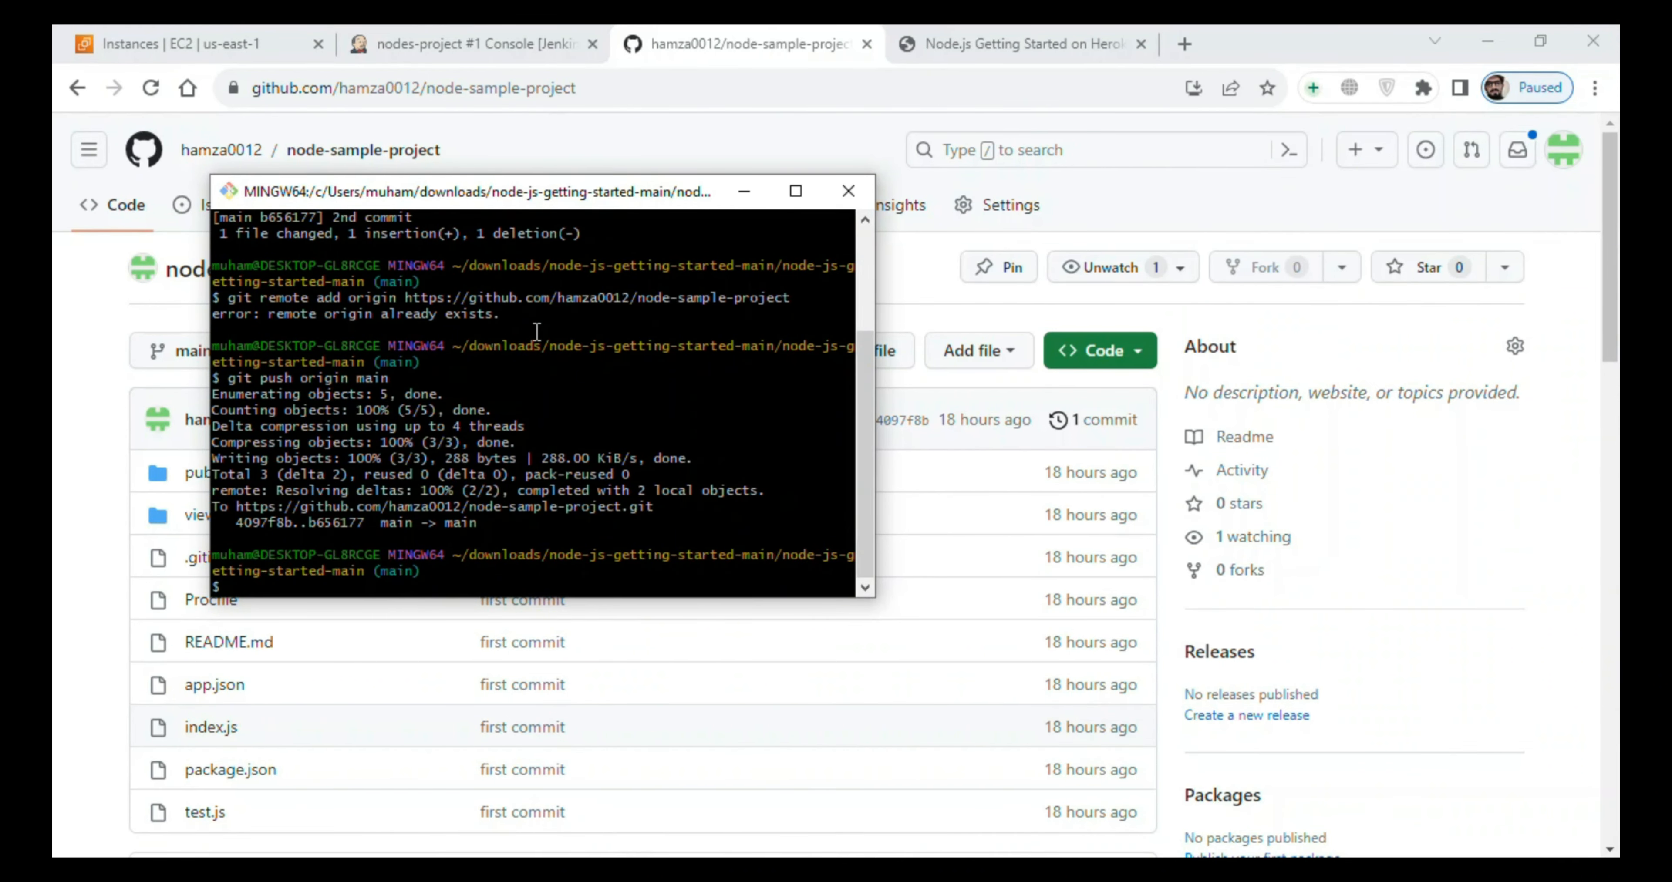
- Open the nodes-project job in Jenkins and schedule a new build
click(474, 43)
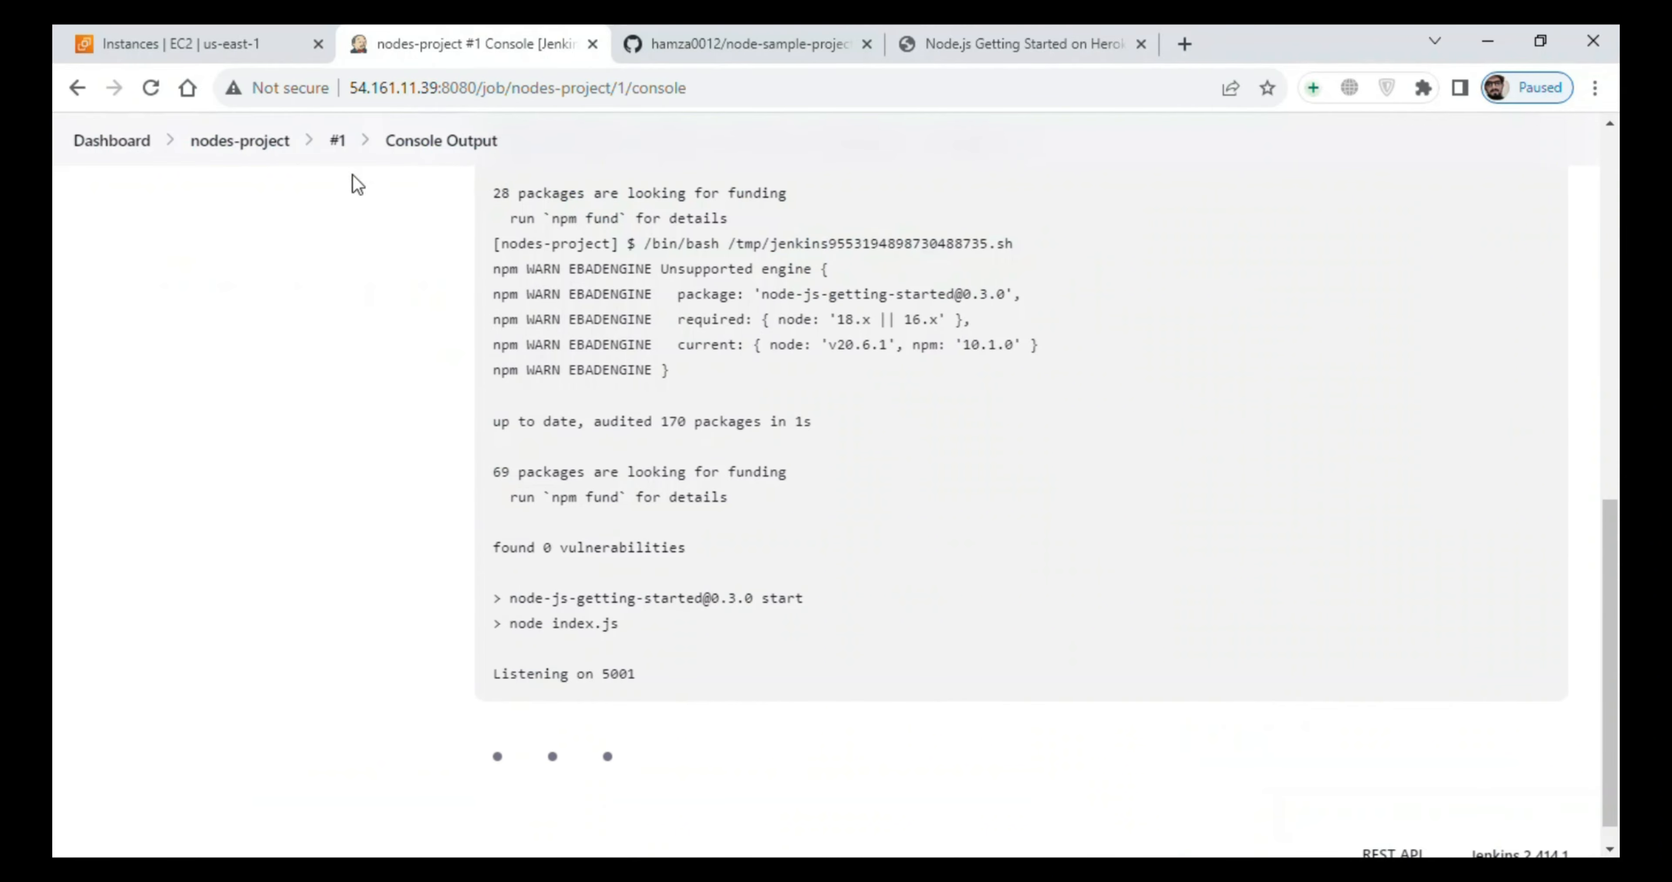
click(230, 145)
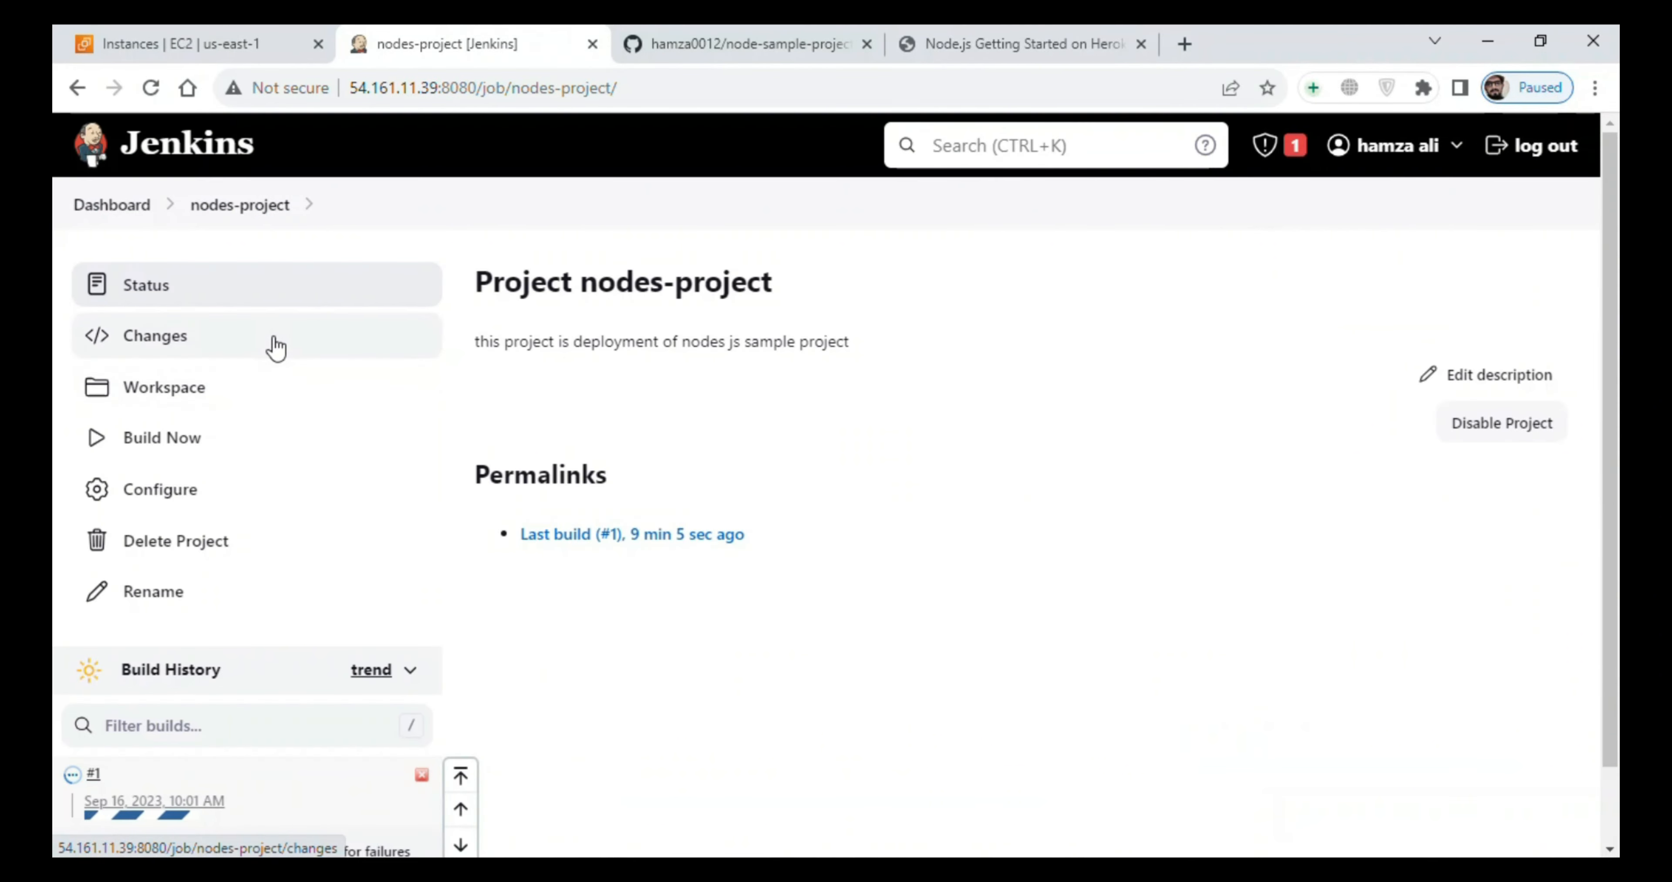
scroll(1610, 519, down, 2)
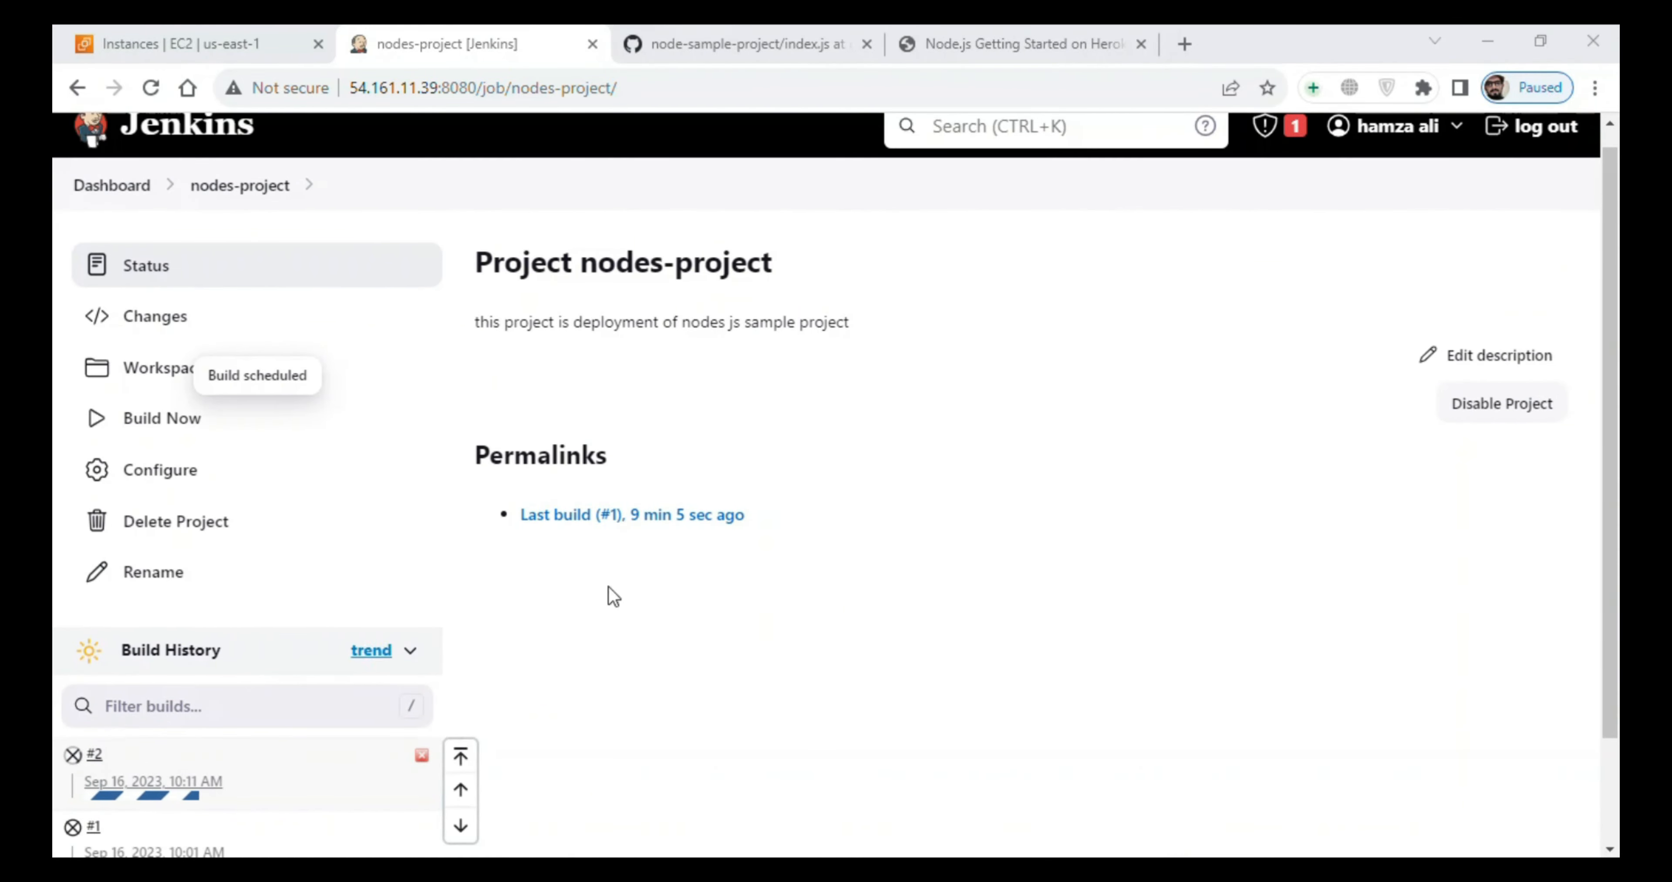
- Open the console output of nodes-project build #2 and check which port the app listens on
scroll(1460, 541, down, 2)
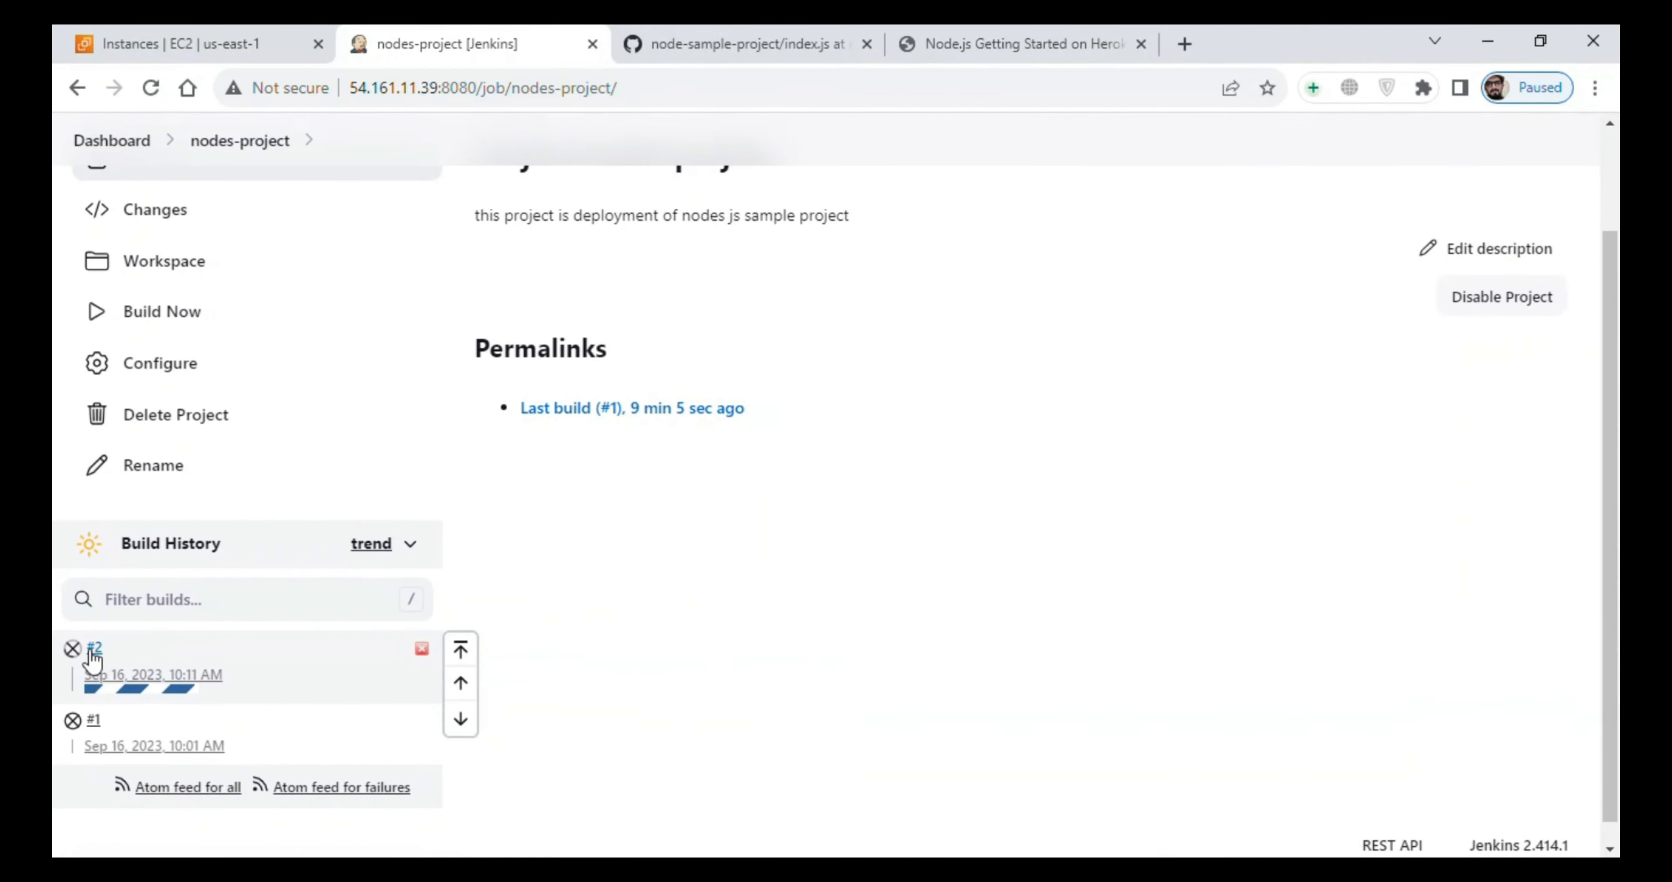
click(94, 648)
click(247, 397)
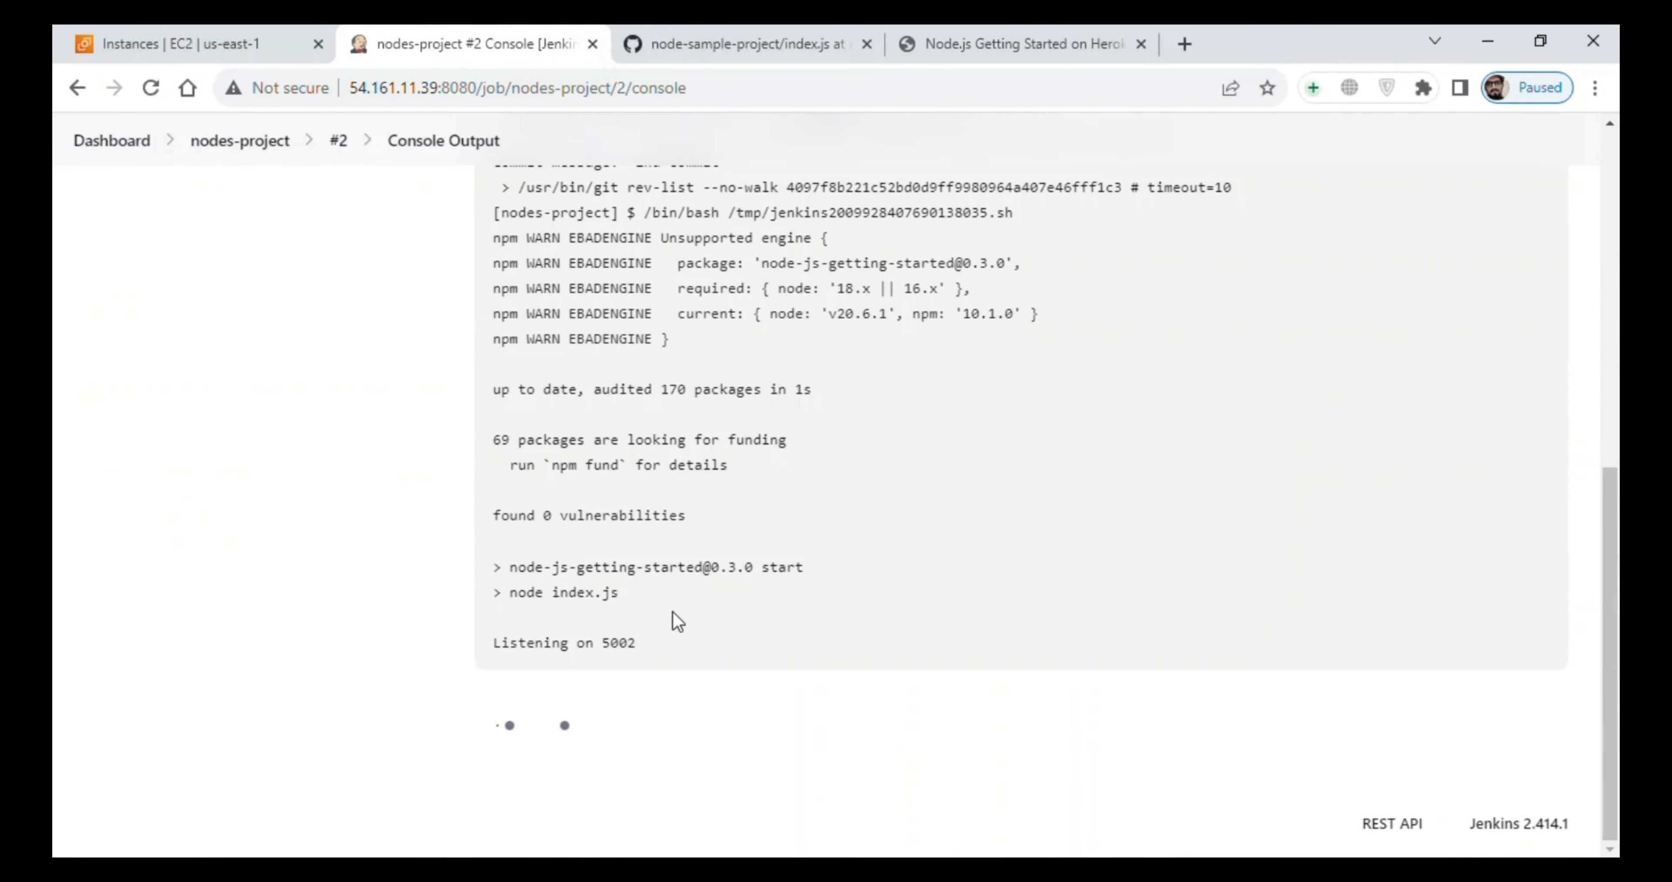
double_click(617, 642)
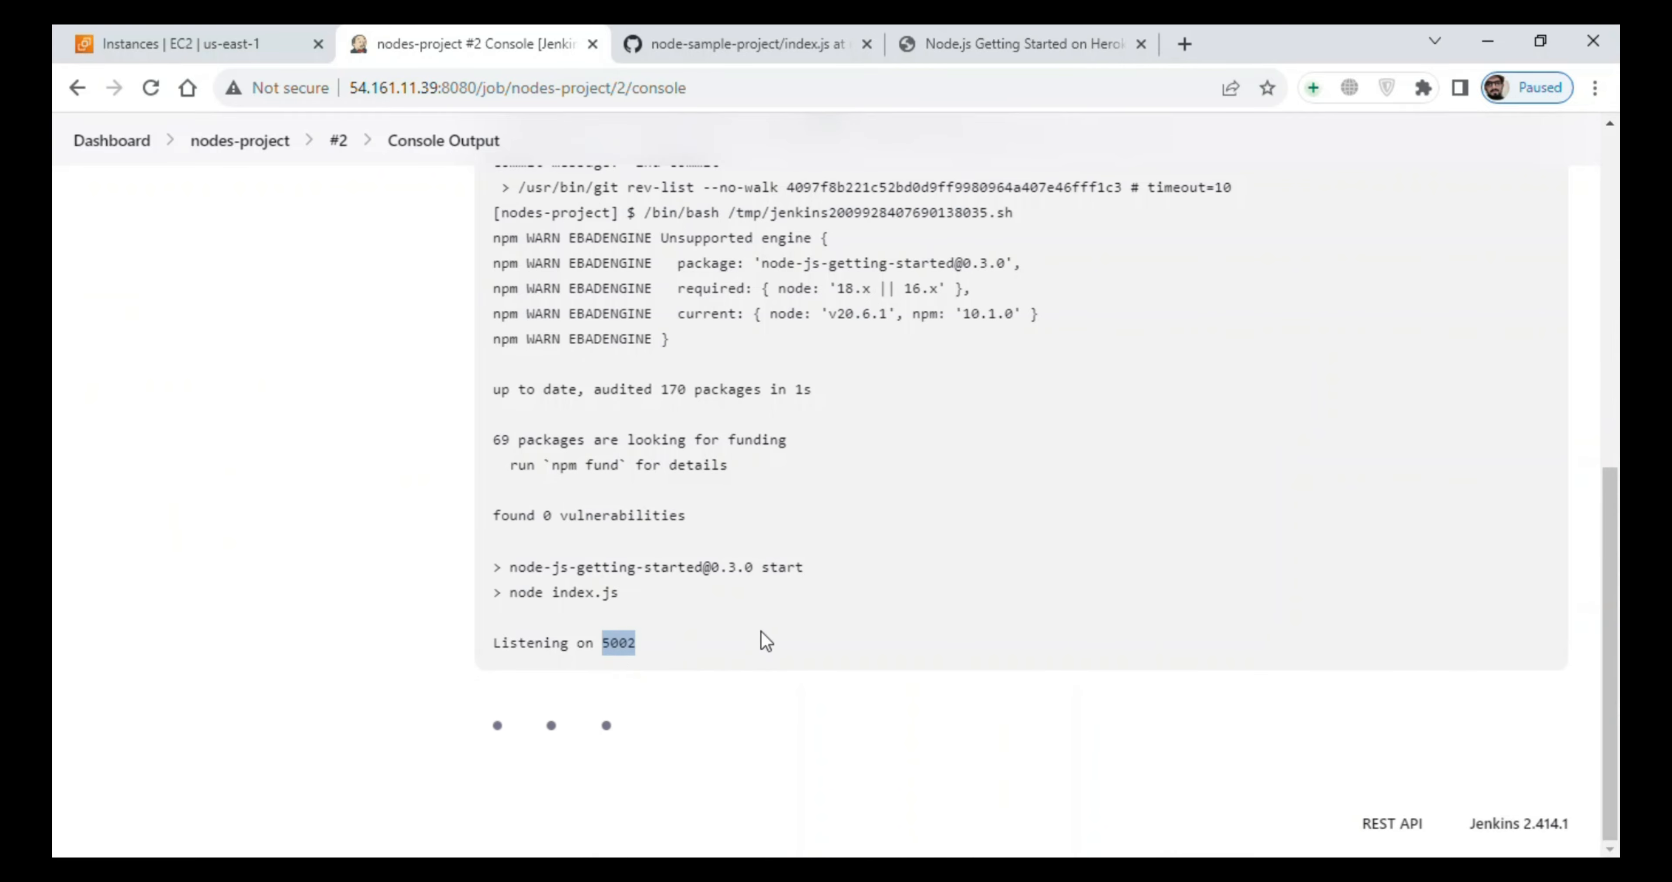
- Reload the deployed app at 54.161.11.39:5001 and try to open it on port 5002
click(1015, 40)
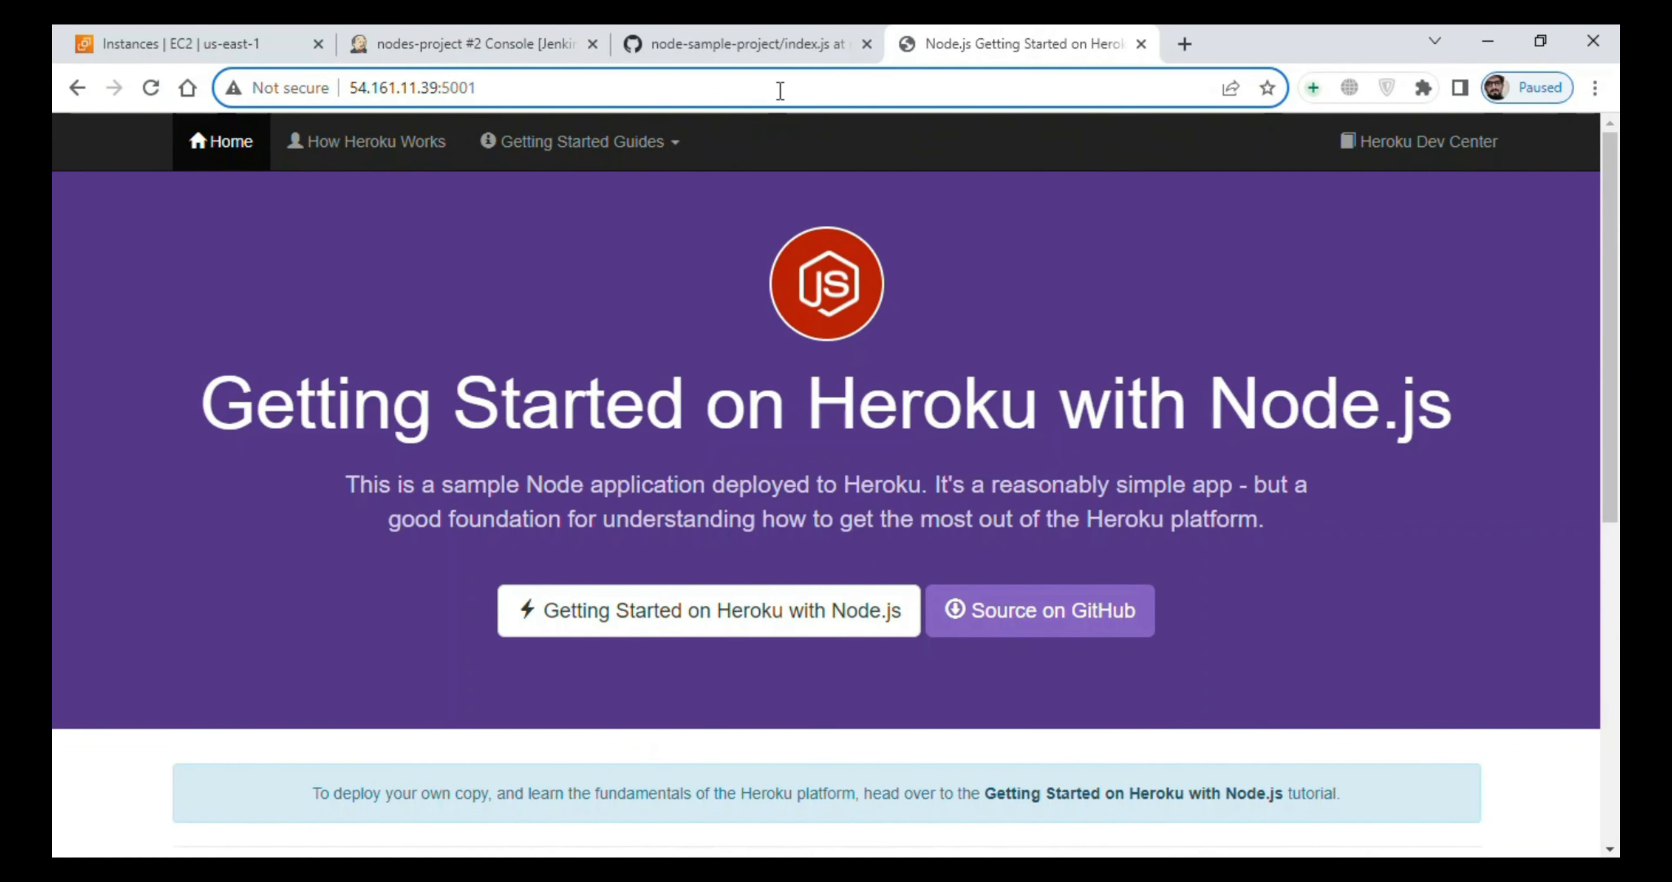
key(Return)
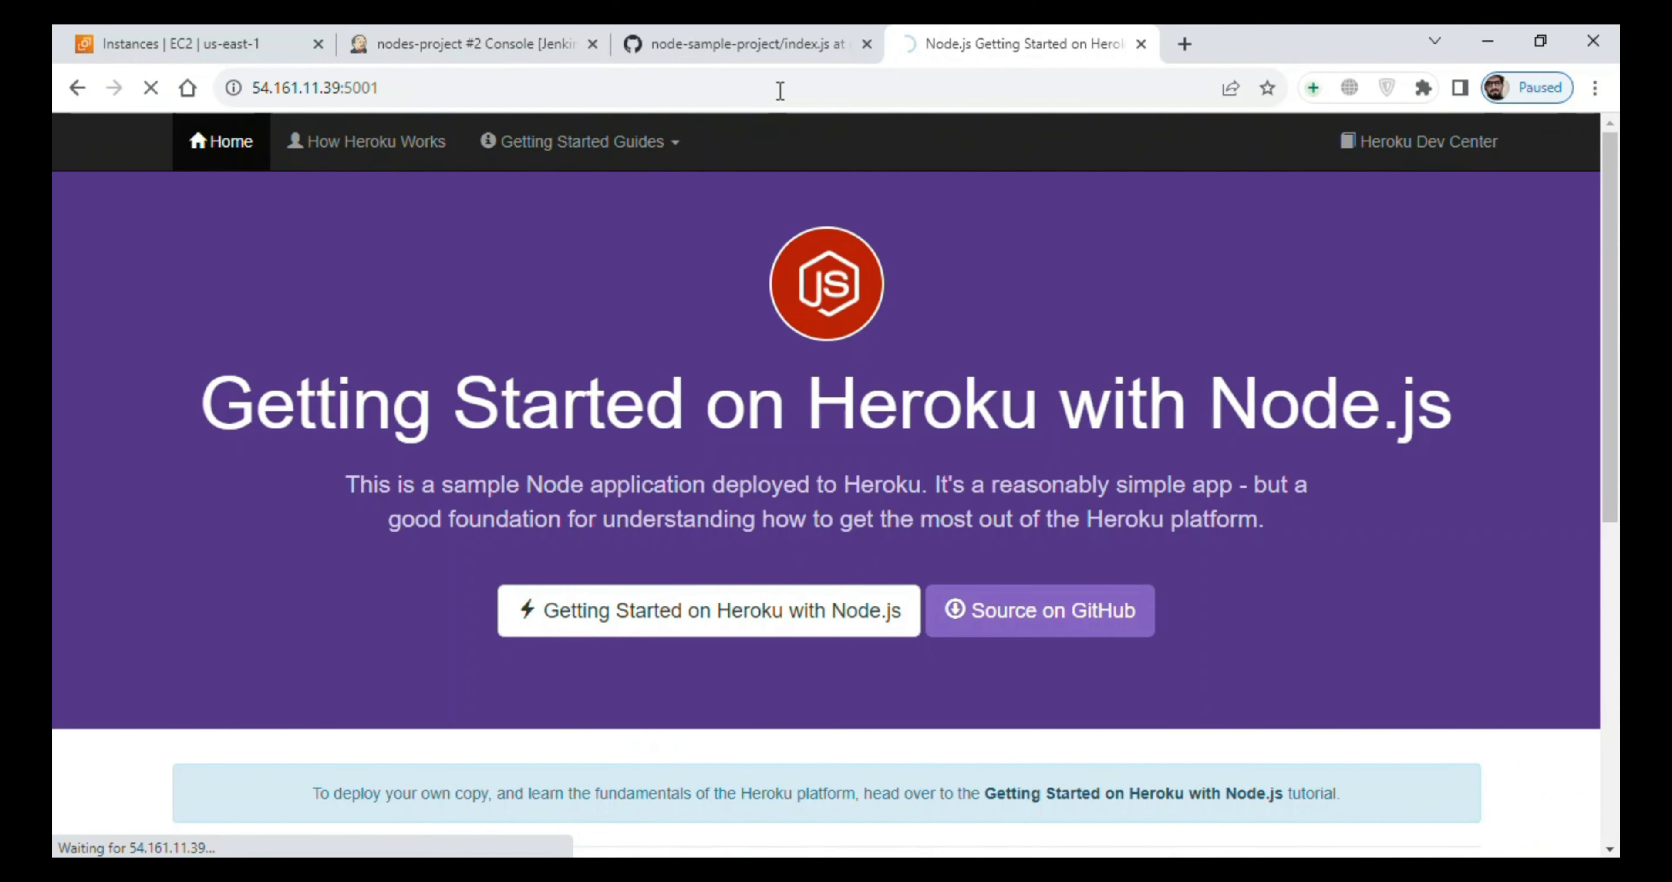
click(775, 96)
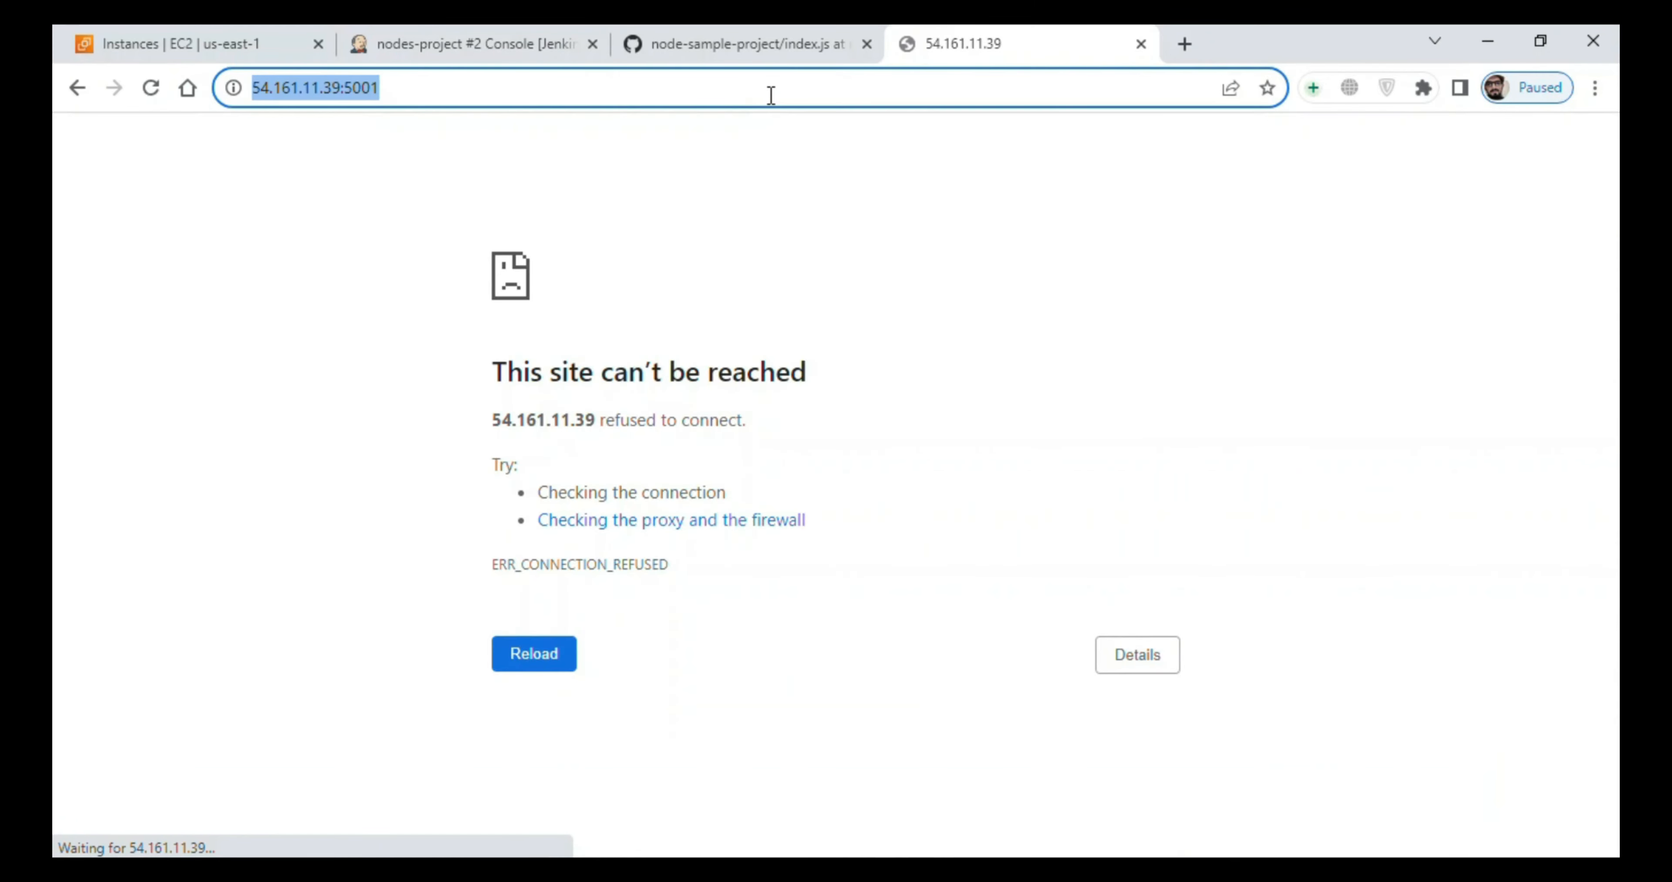
click(776, 96)
key(BackSpace)
text(2)
key(Return)
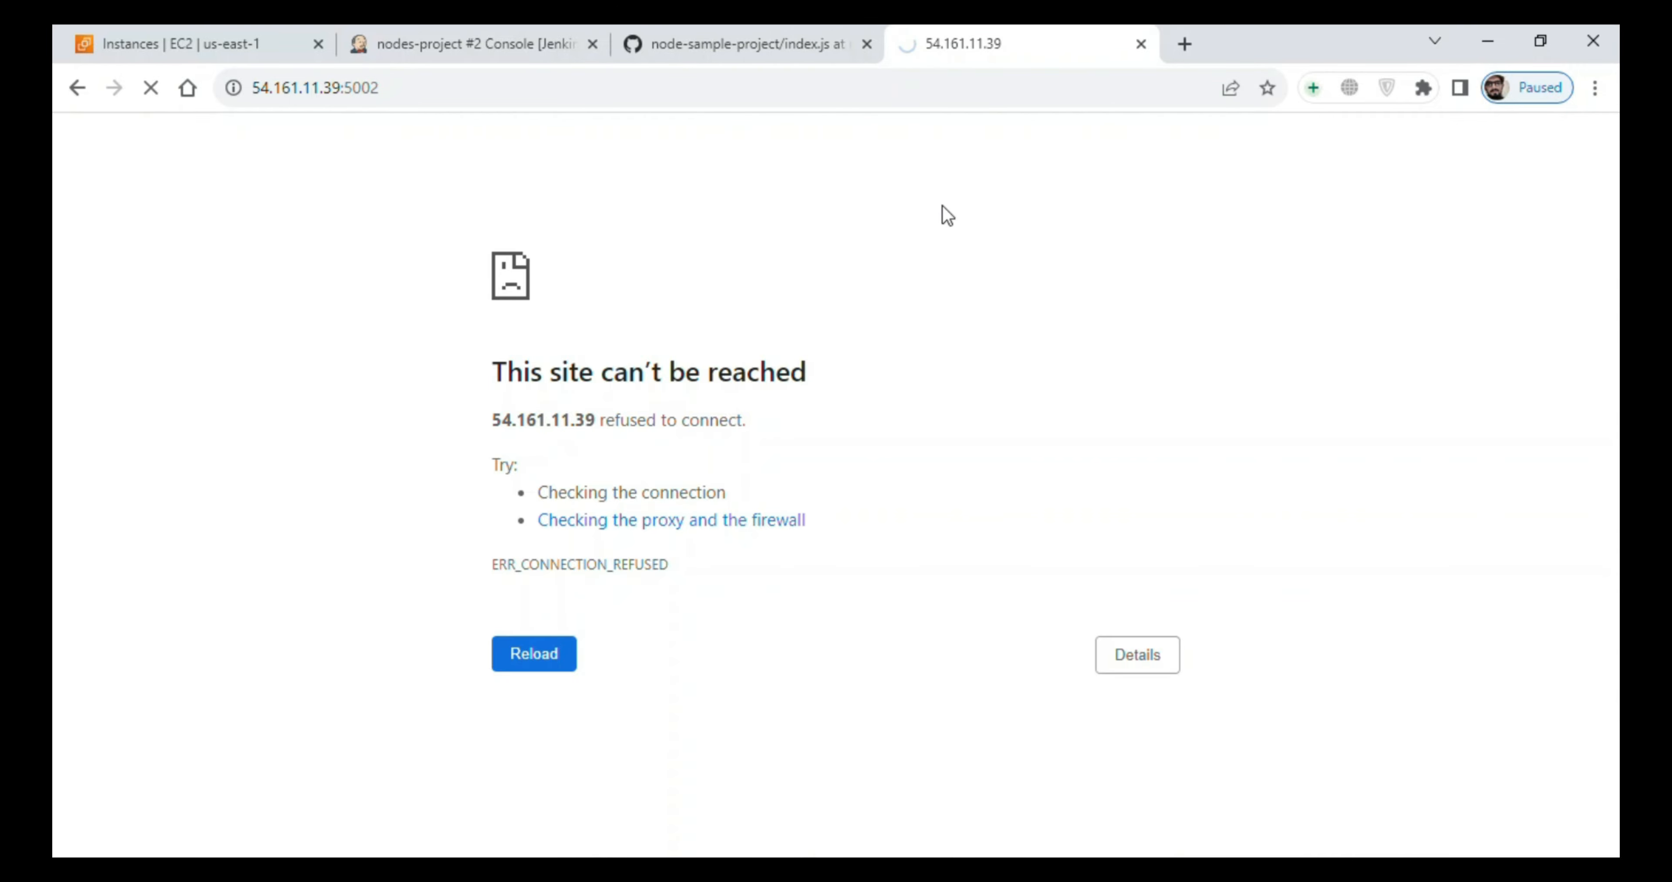
click(835, 820)
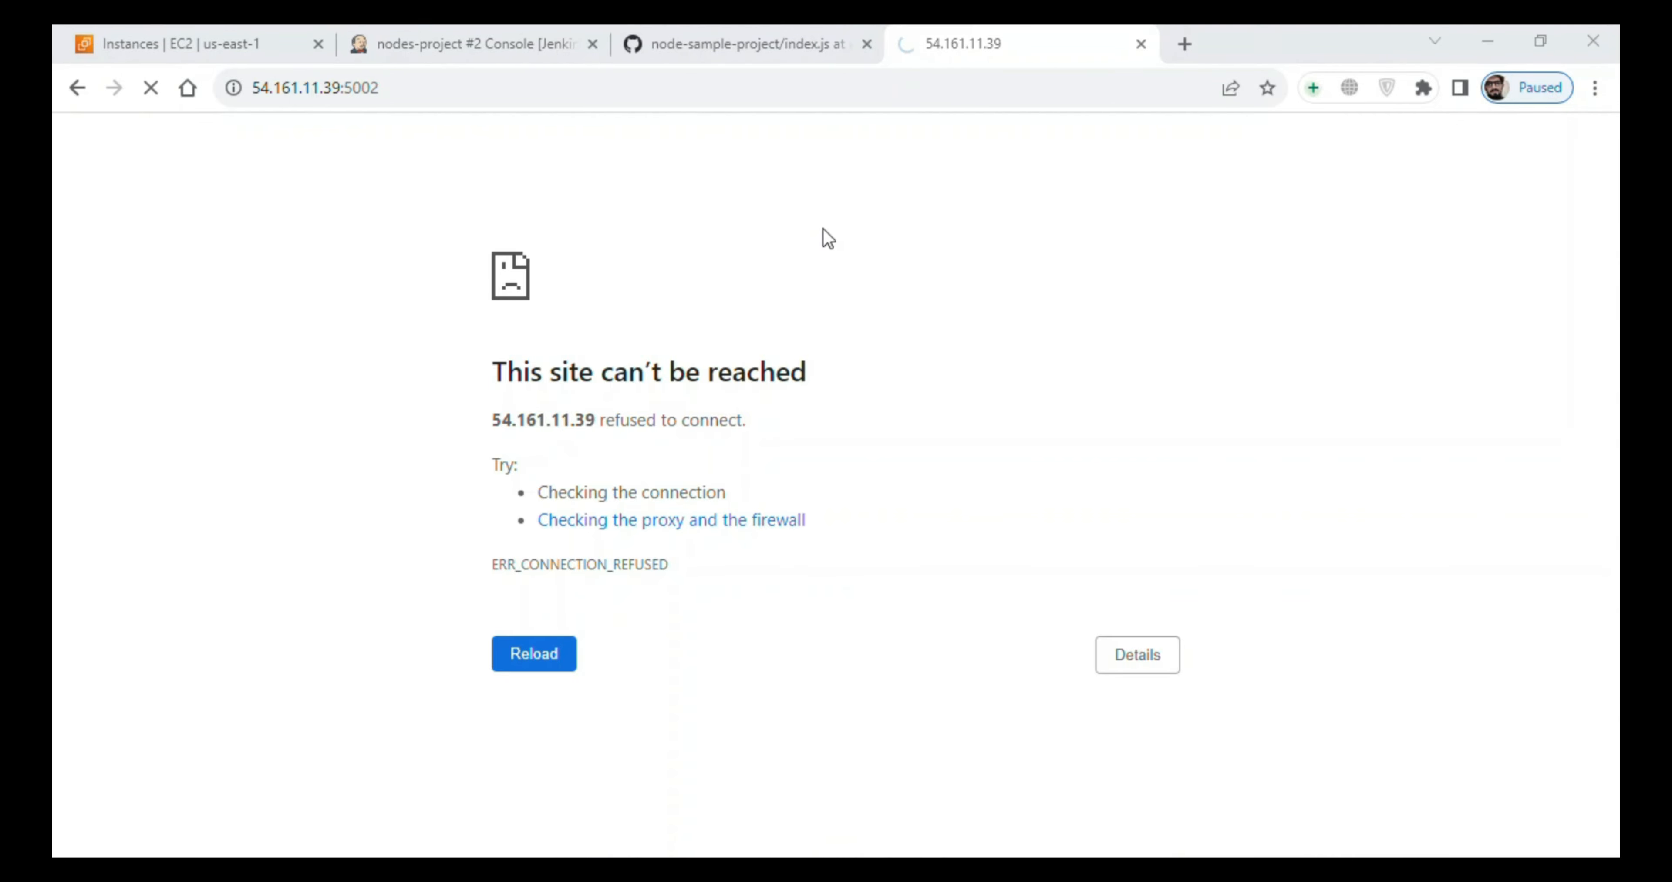
- In the AWS security group of jenkins-server, set the port of the custom TCP 5001 inbound rule to 5002 and save the rules
click(207, 44)
click(510, 509)
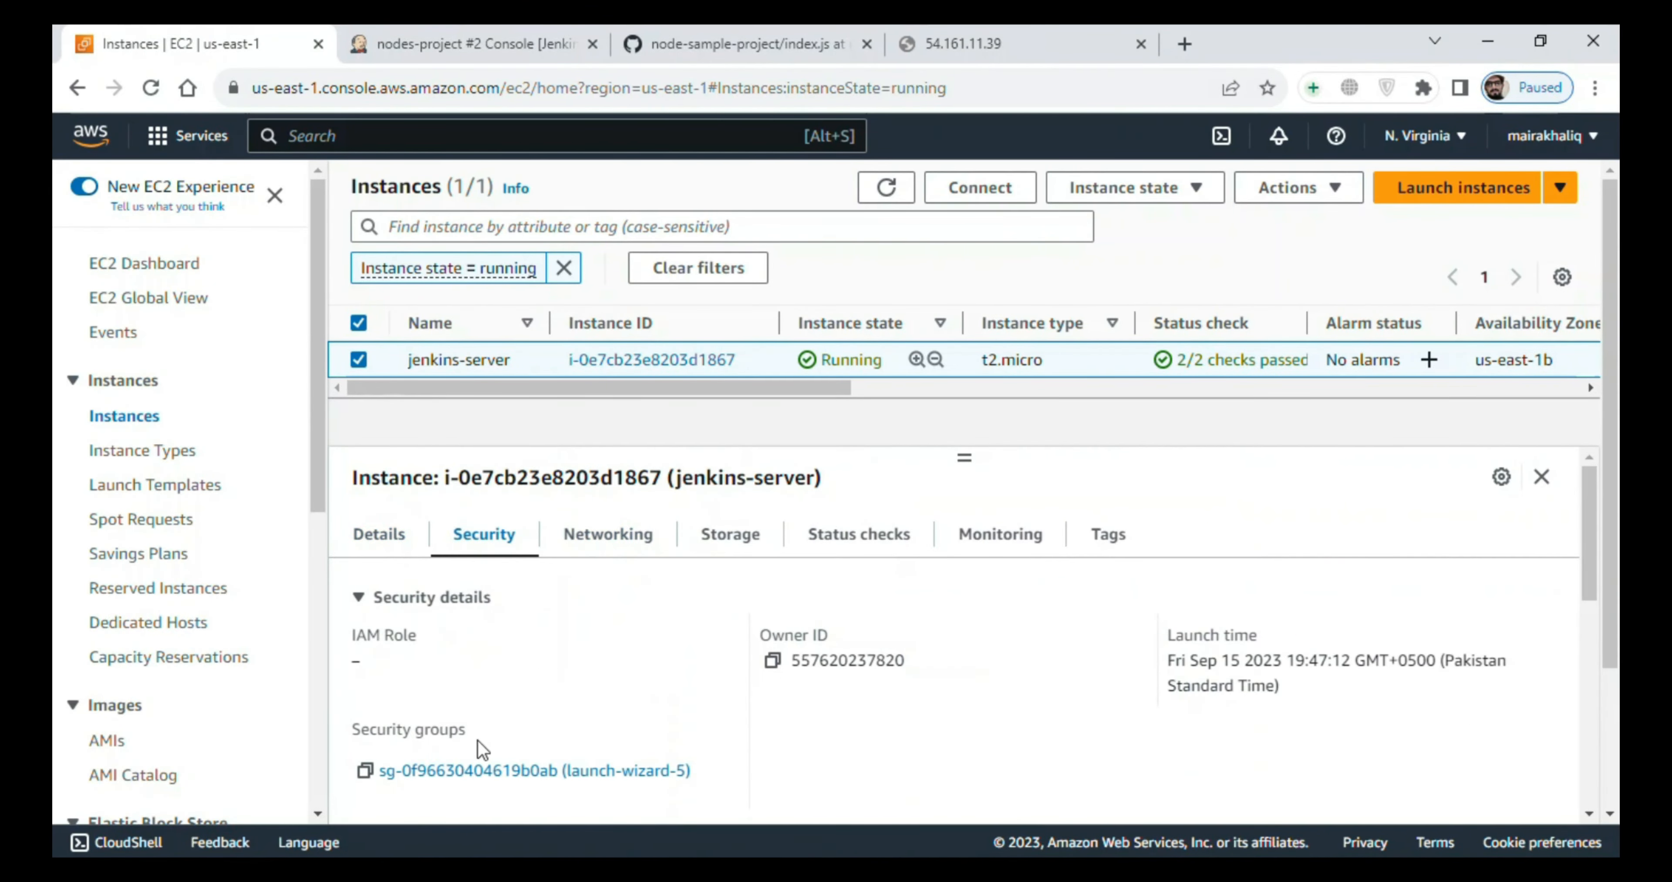
click(452, 763)
scroll(668, 612, down, 5)
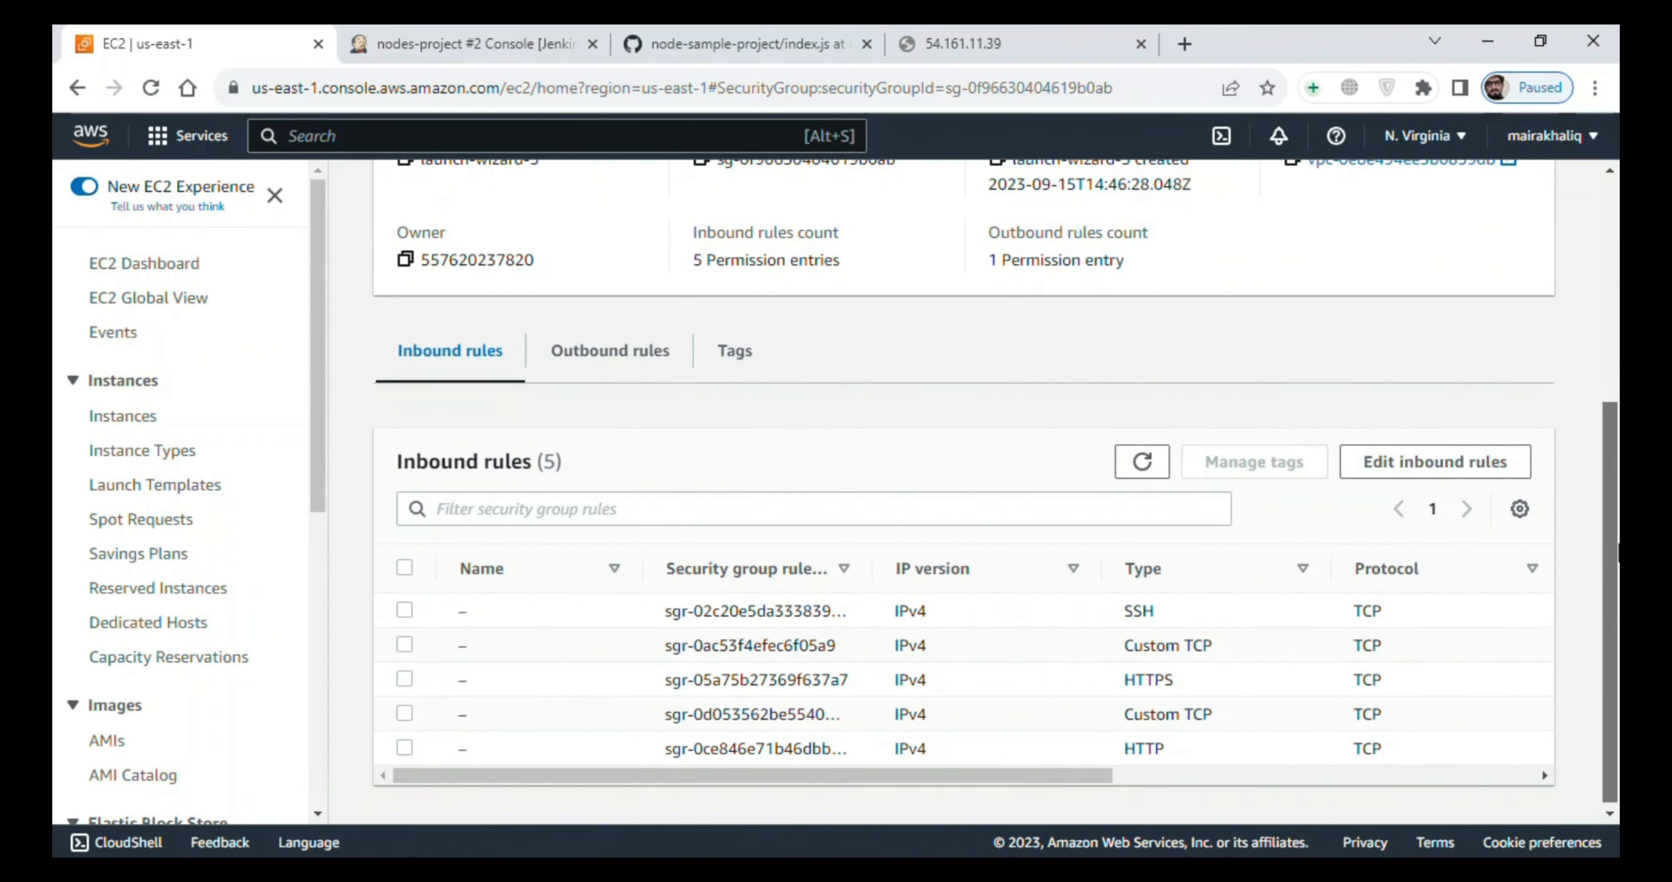
click(1458, 484)
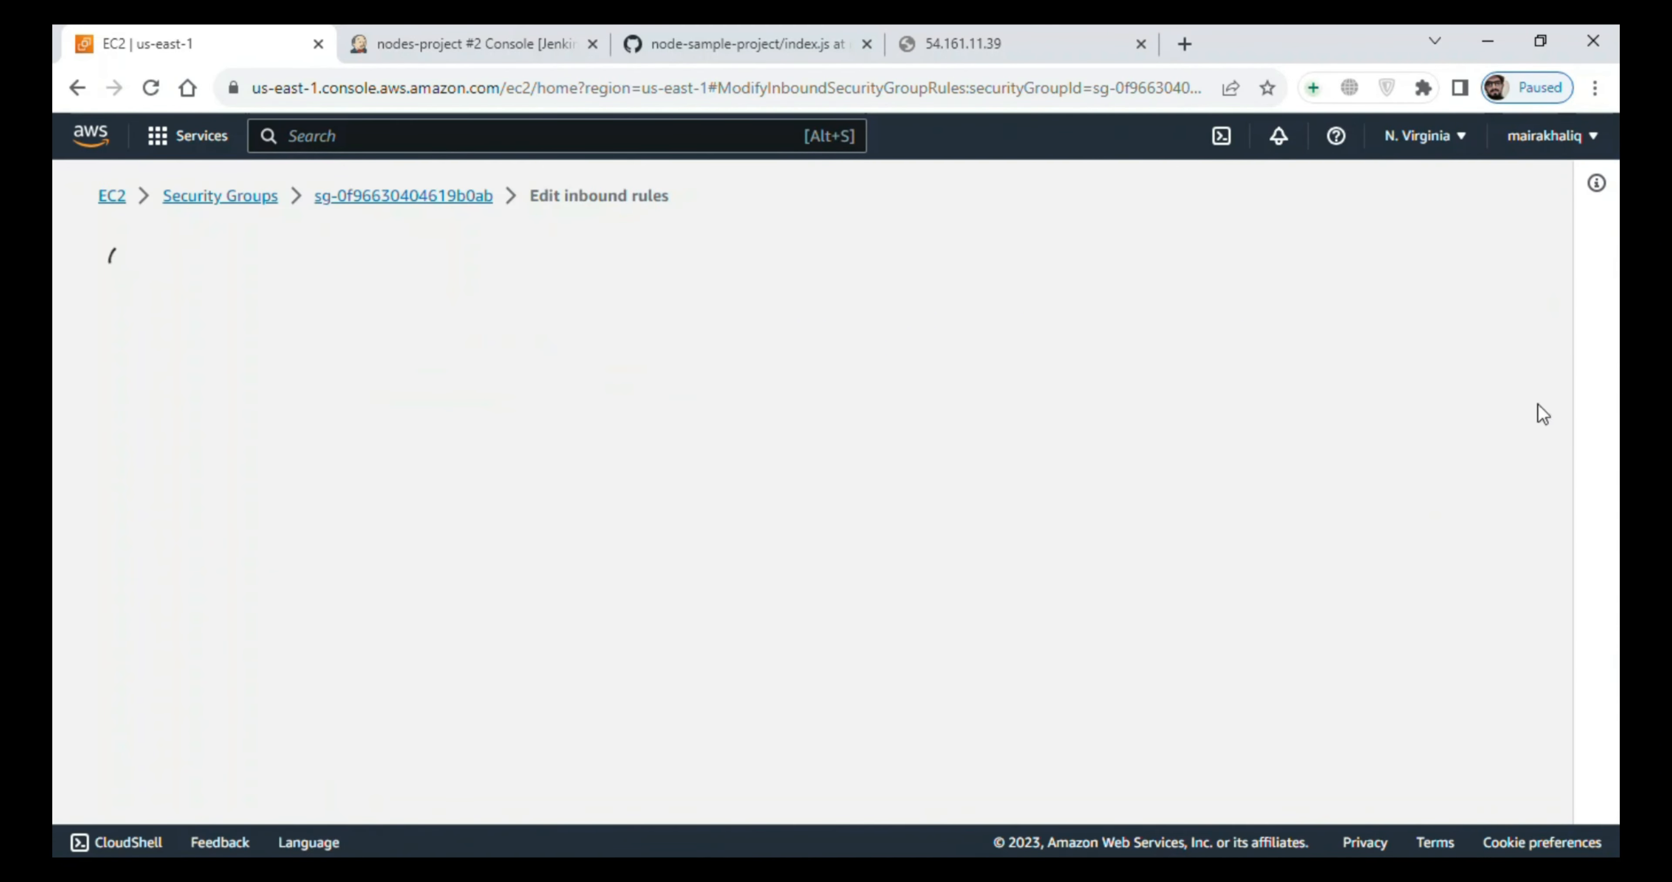
scroll(829, 637, down, 4)
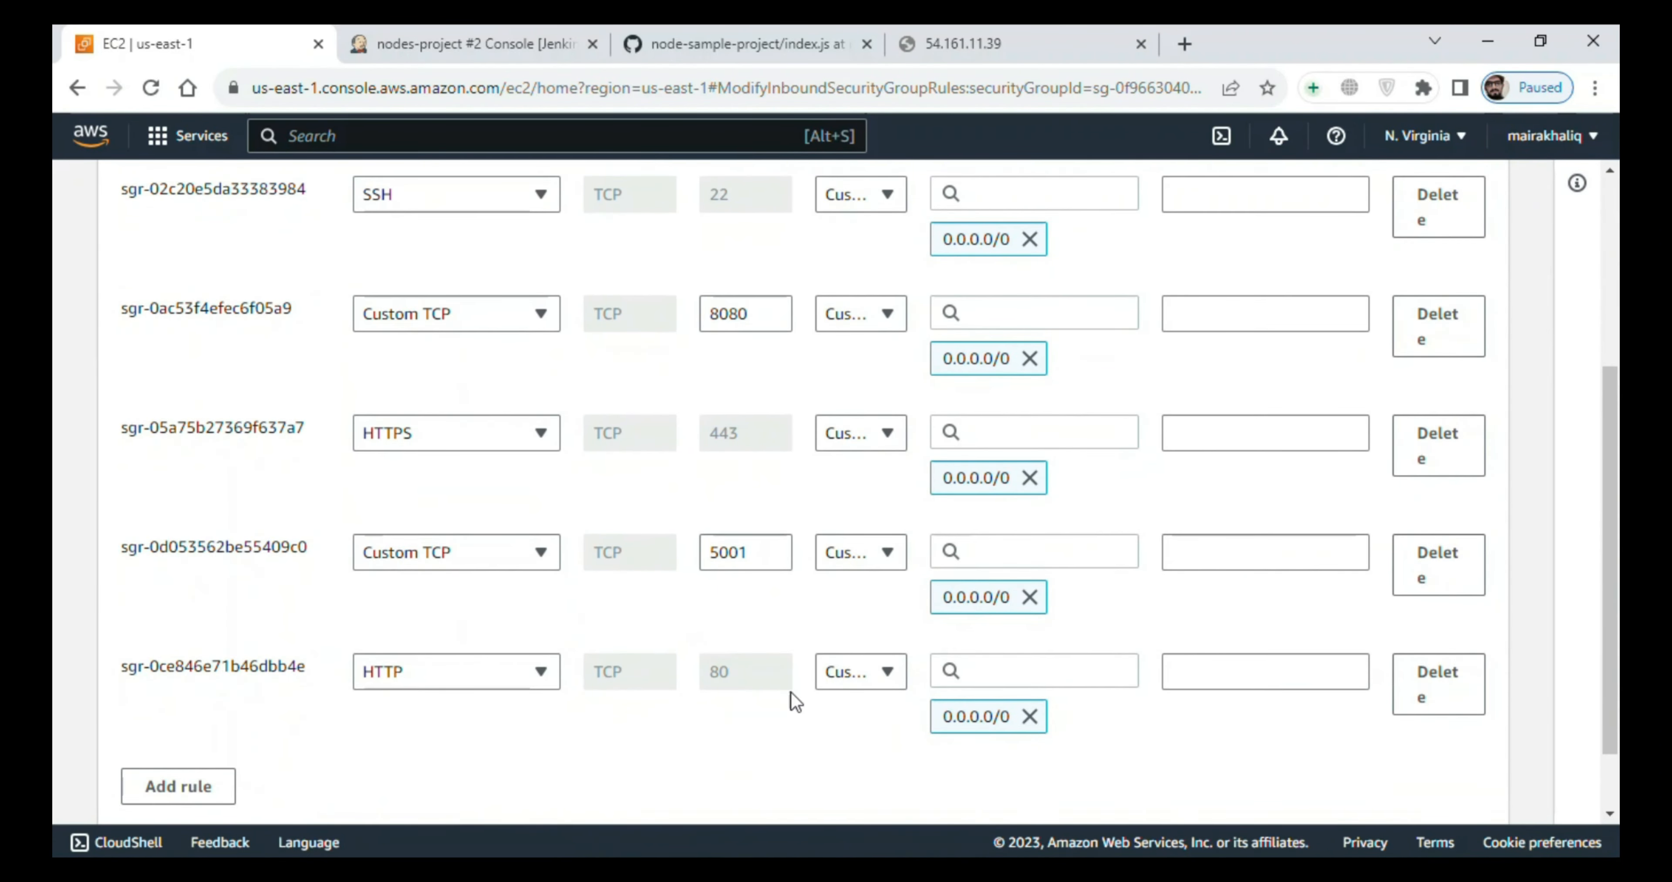
click(761, 551)
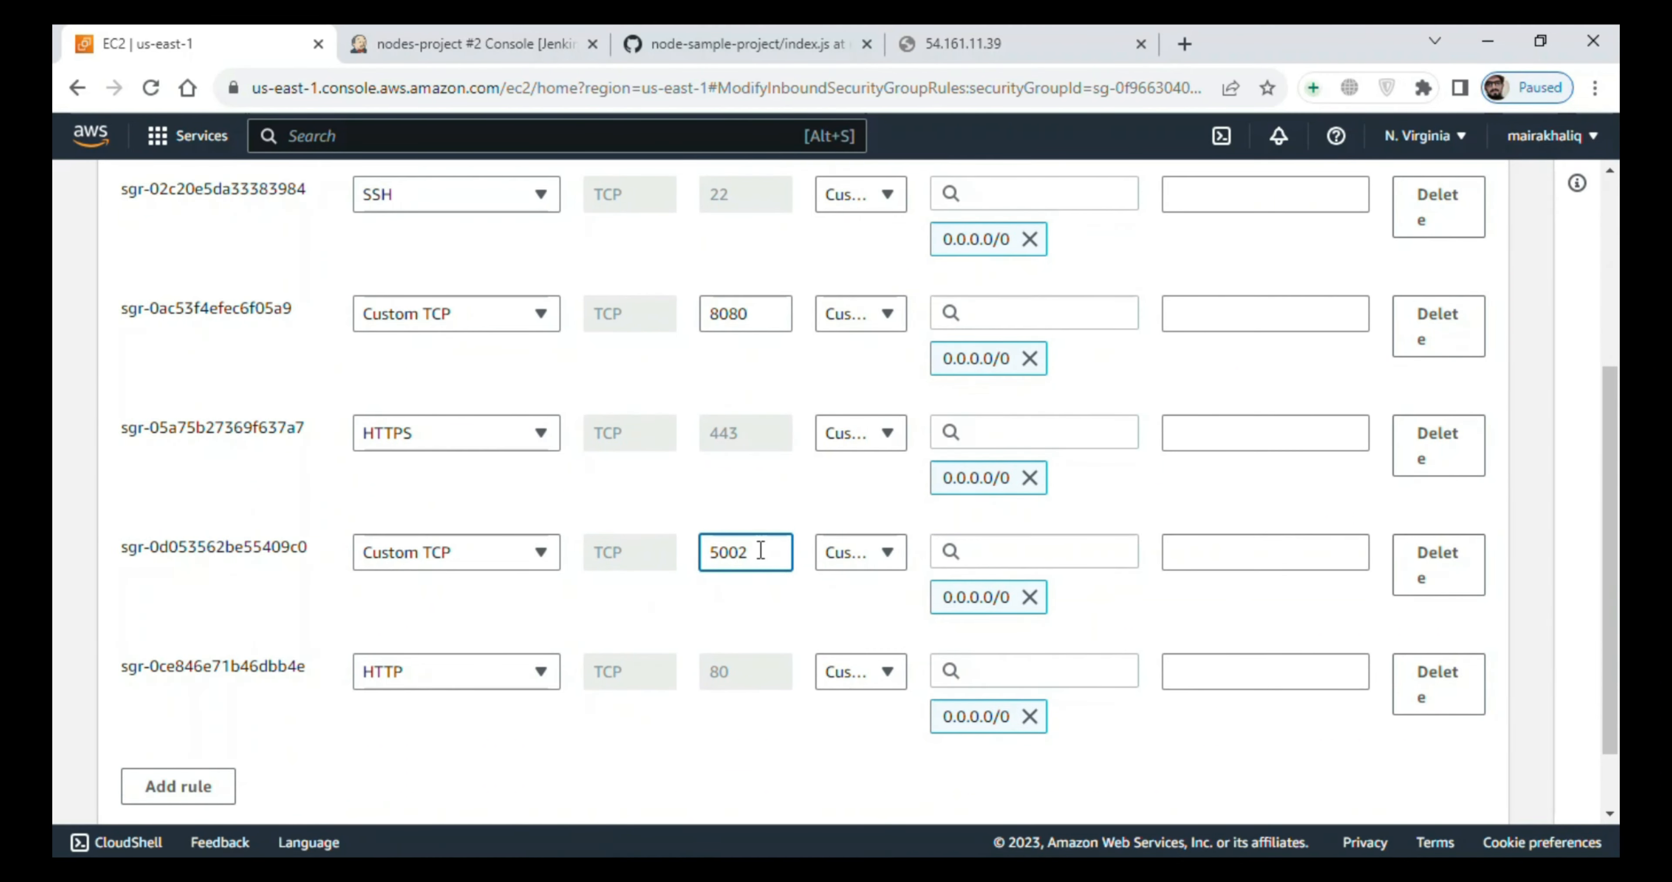
scroll(1610, 584, down, 1)
click(1445, 783)
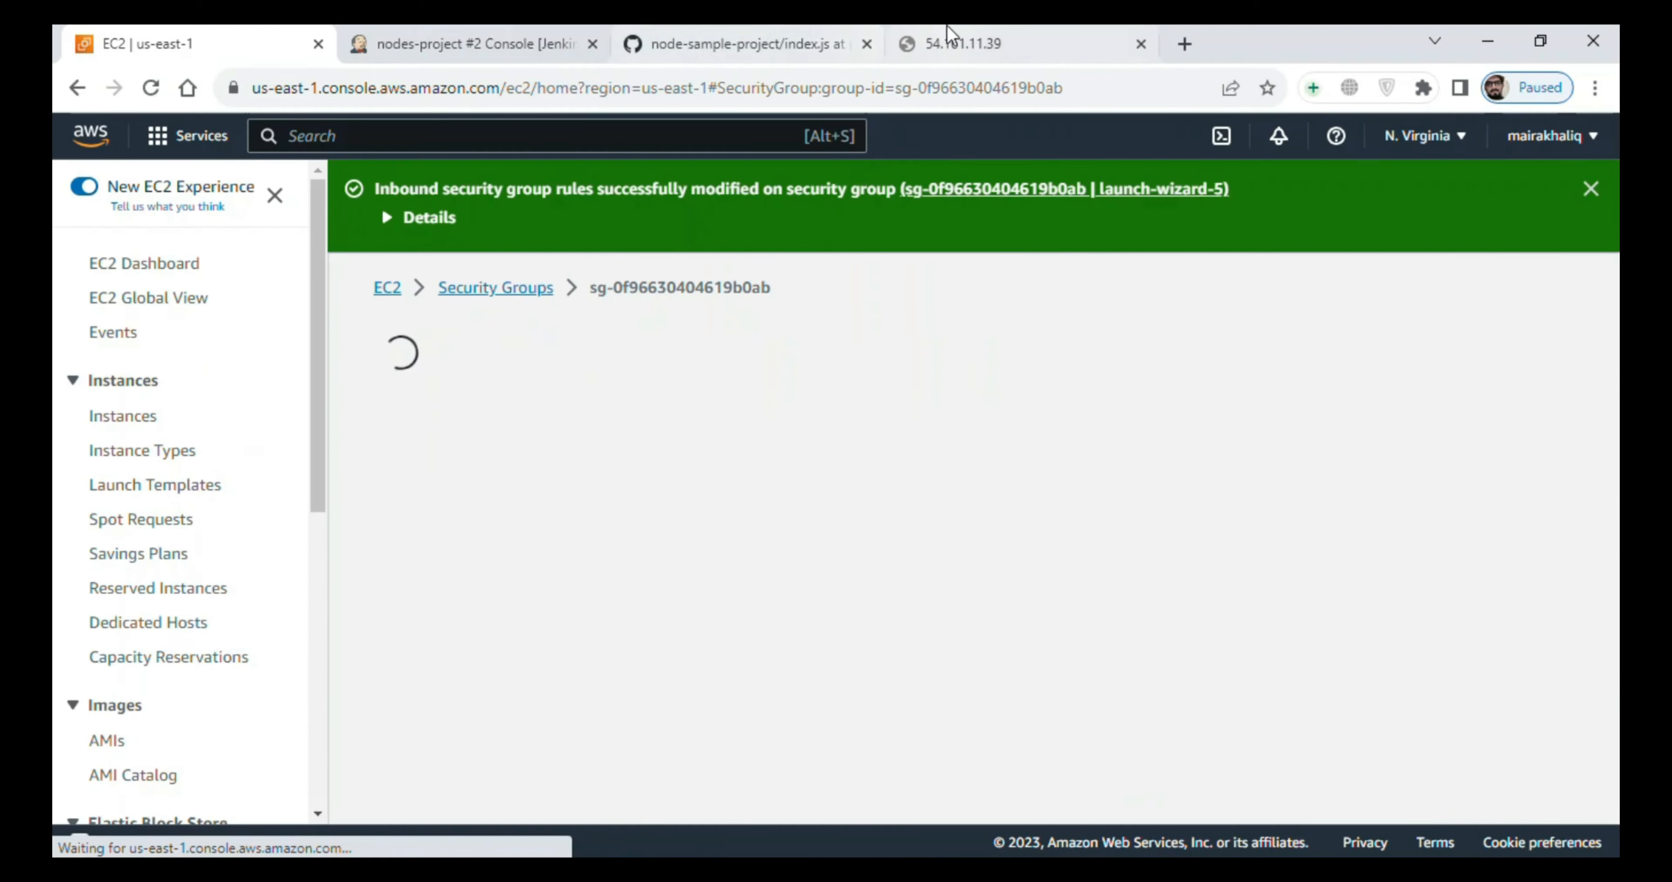
- Reload 54.161.11.39:5002 in the browser and look over the deployed Node.js app page
click(964, 43)
click(858, 97)
key(Return)
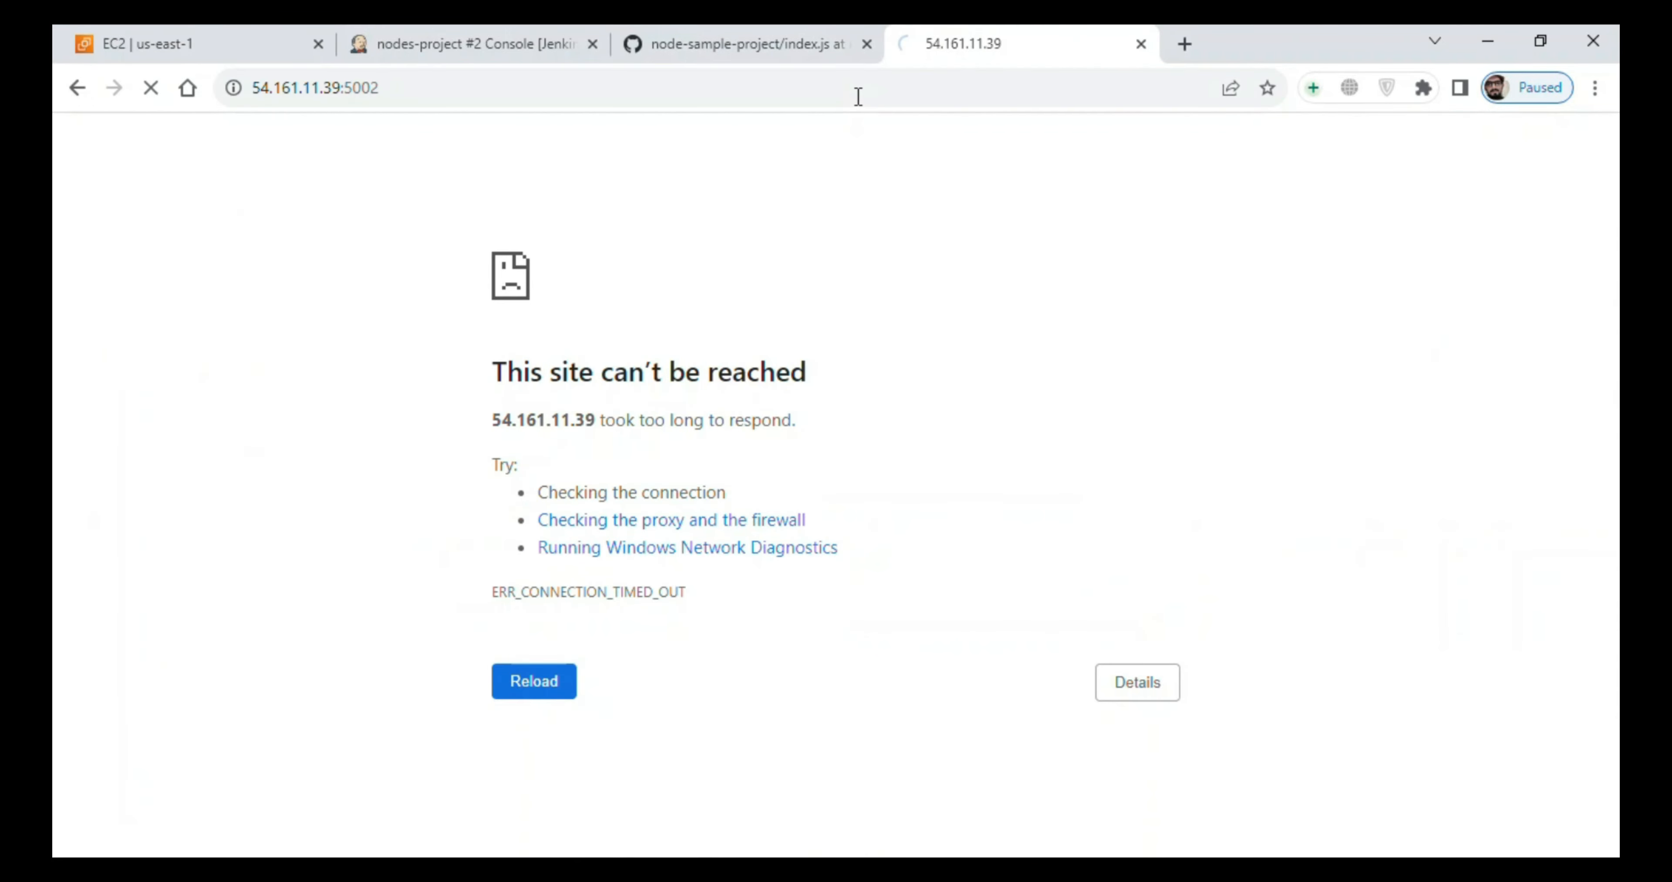
scroll(597, 325, down, 2)
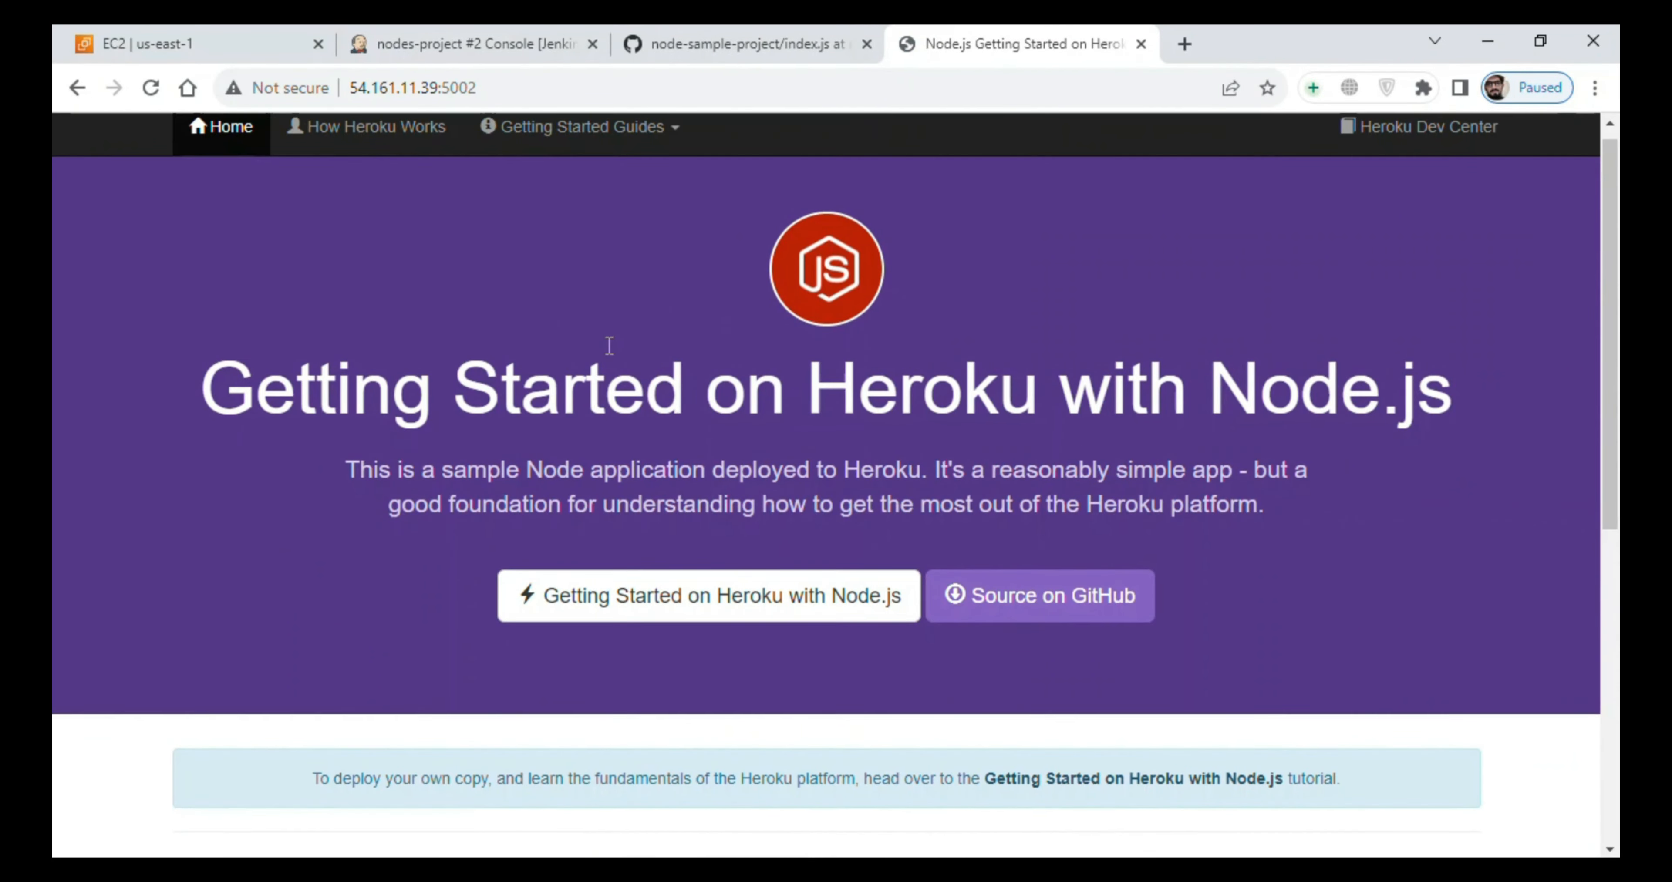
scroll(429, 474, up, 2)
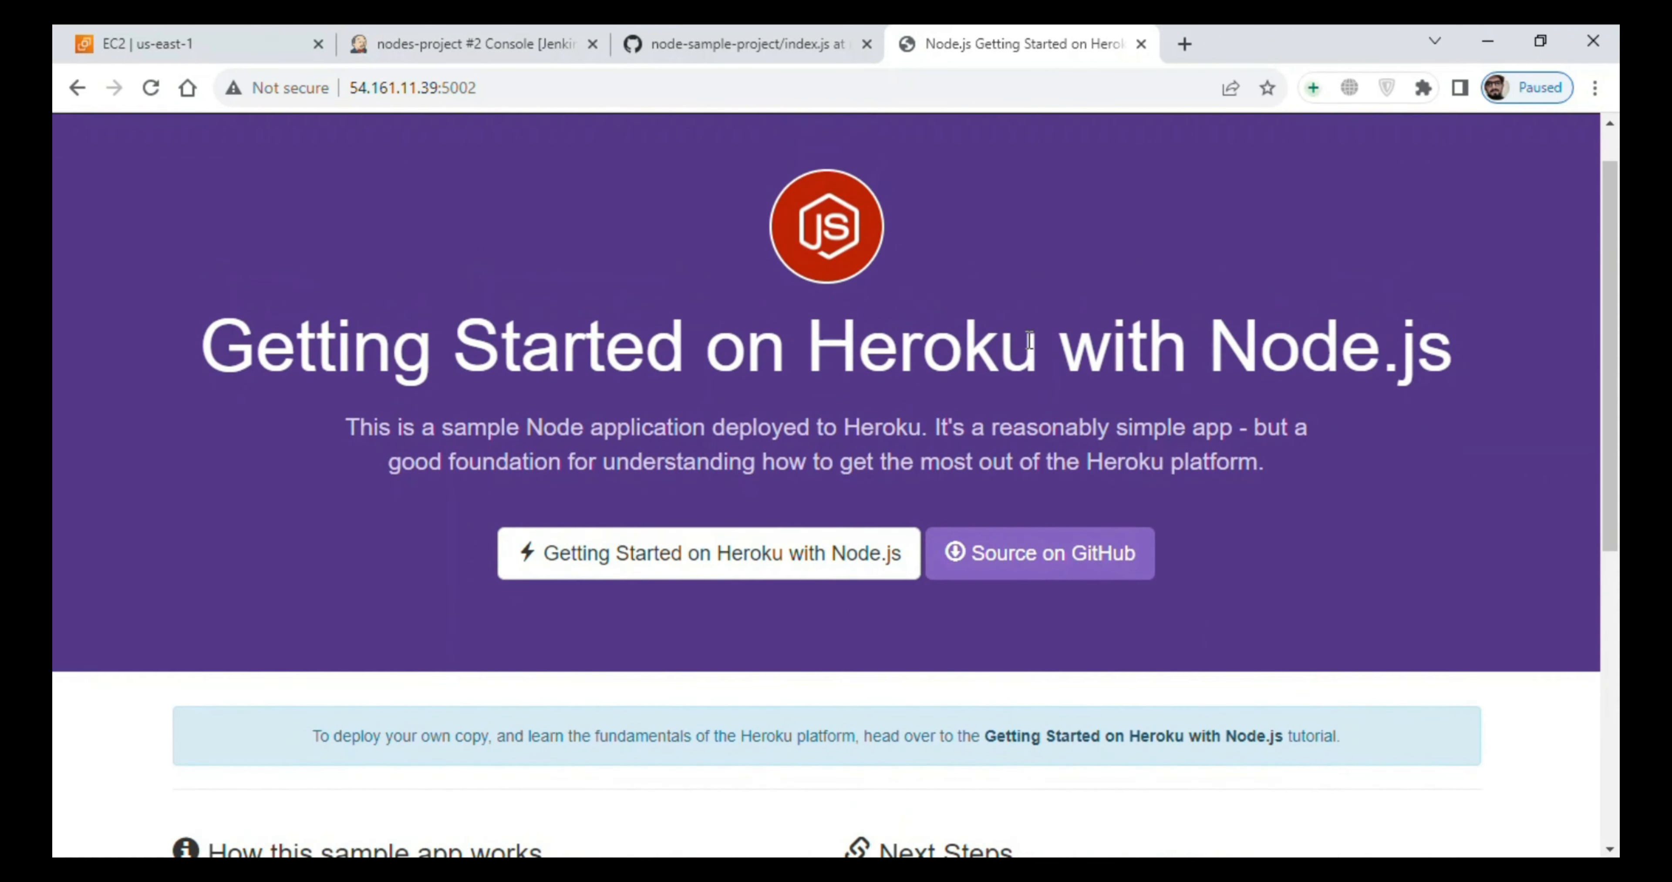
scroll(572, 730, down, 2)
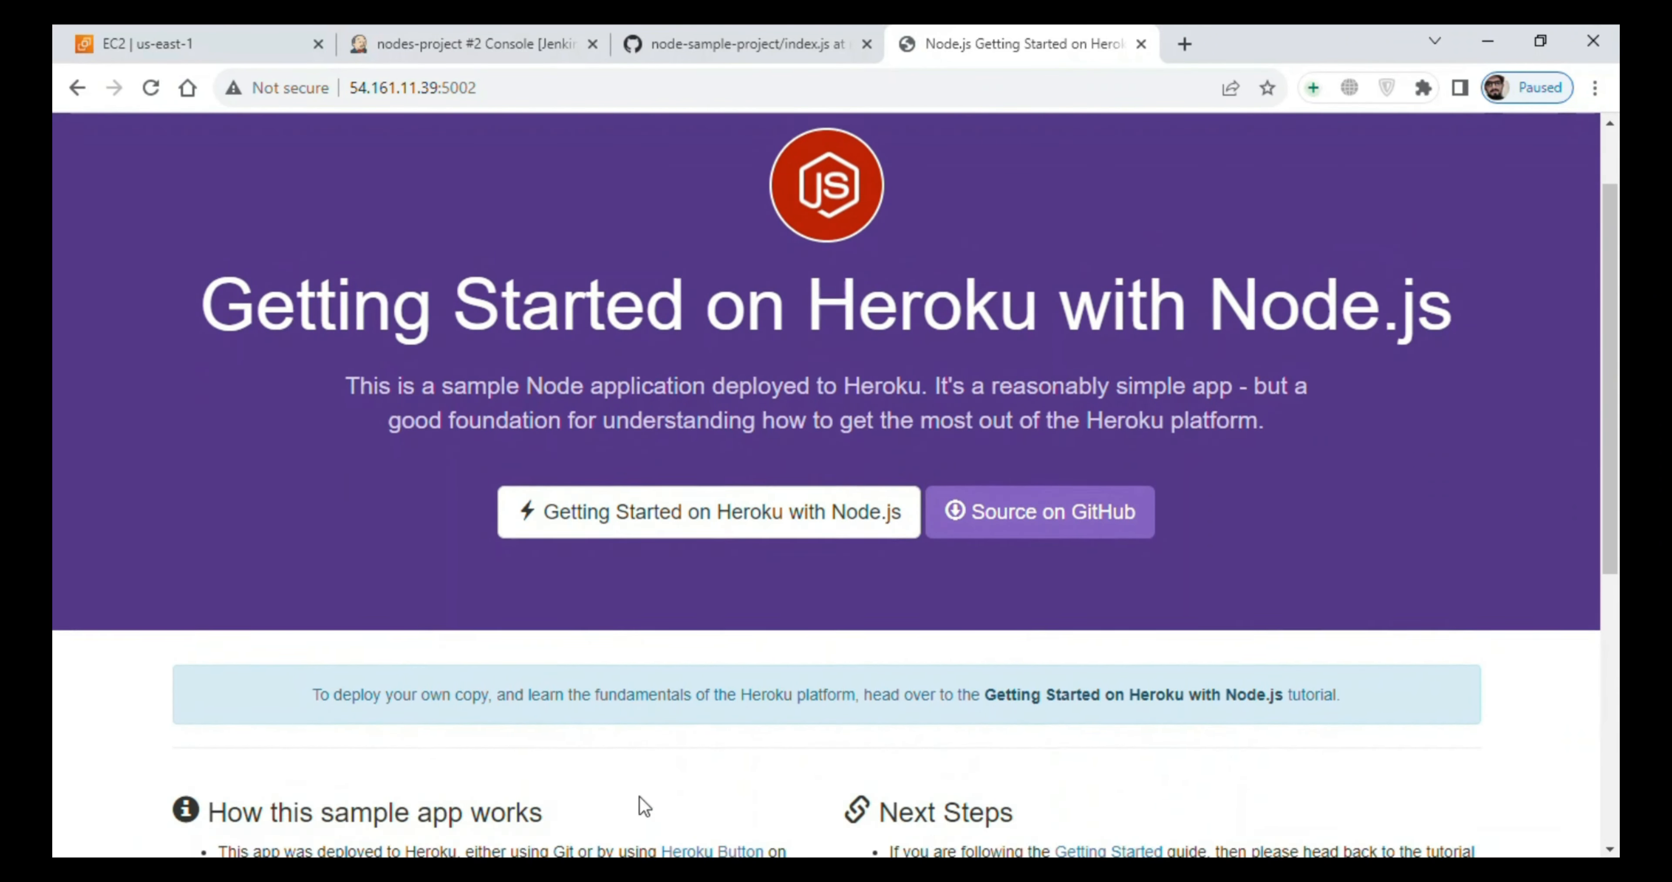